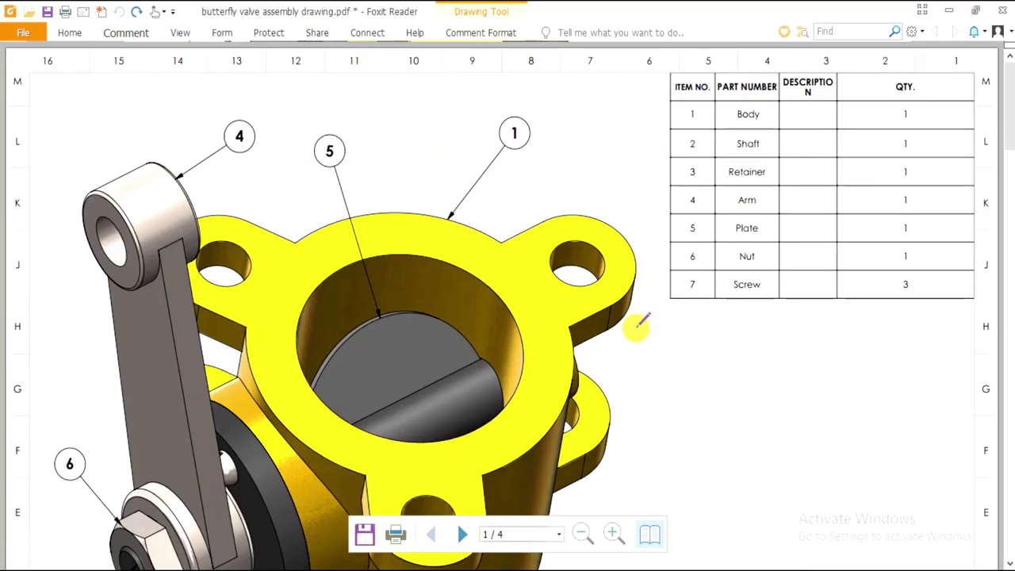
Handwrite "BOM" with a slanted underline in the blank area below the parts table
{"action": "scroll", "coordinate": [639, 321], "scroll_direction": "down", "scroll_amount": 10}
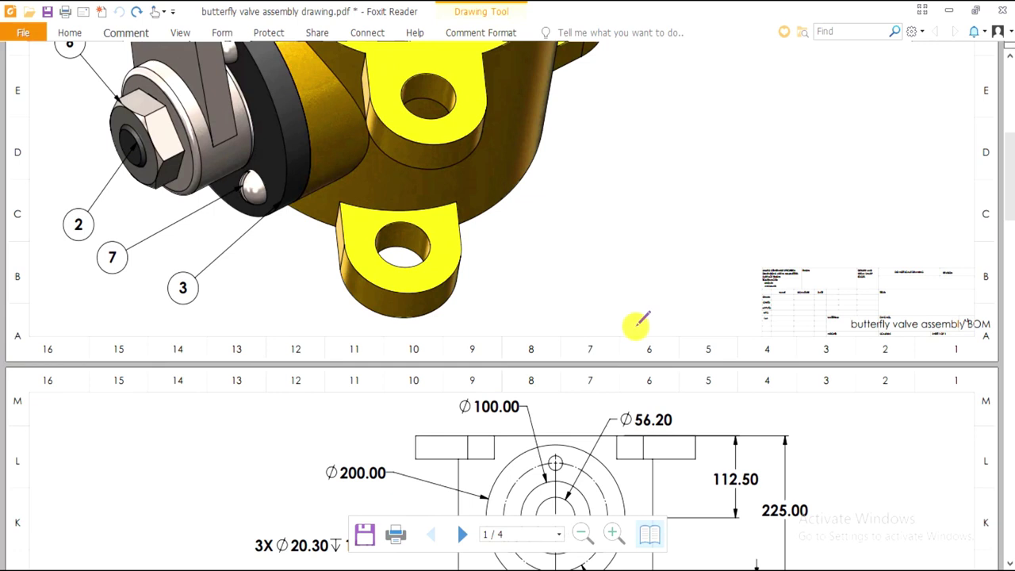
{"action": "scroll", "coordinate": [638, 305], "scroll_direction": "up", "scroll_amount": 8}
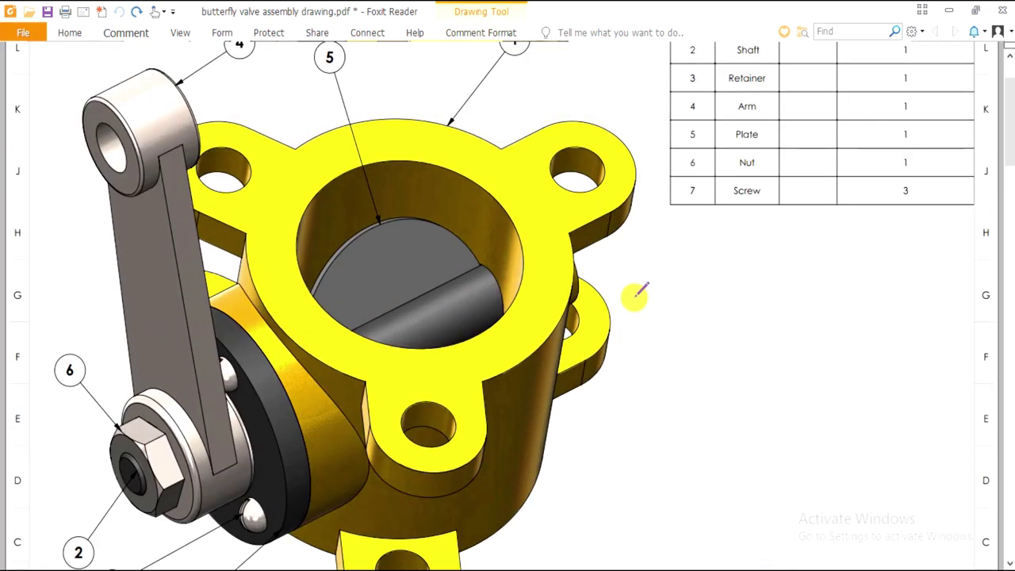
{"action": "mouse_move", "coordinate": [632, 317]}
{"action": "left_mouse_down"}
{"action": "mouse_move", "coordinate": [648, 314]}
{"action": "mouse_move", "coordinate": [636, 340]}
{"action": "mouse_move", "coordinate": [661, 349]}
{"action": "mouse_move", "coordinate": [640, 353]}
{"action": "left_mouse_up"}
{"action": "left_click_drag", "start_coordinate": [729, 306], "coordinate": [715, 290]}
{"action": "left_click_drag", "start_coordinate": [799, 366], "coordinate": [799, 379]}
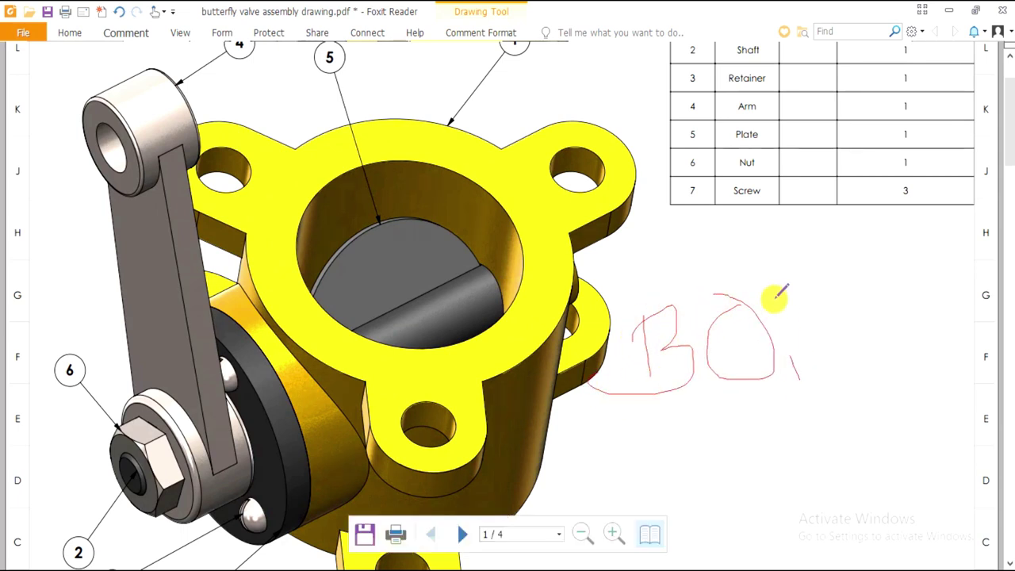
{"action": "mouse_move", "coordinate": [775, 298]}
{"action": "left_mouse_down"}
{"action": "mouse_move", "coordinate": [813, 337]}
{"action": "mouse_move", "coordinate": [825, 288]}
{"action": "mouse_move", "coordinate": [847, 401]}
{"action": "left_mouse_up"}
{"action": "left_click_drag", "start_coordinate": [644, 480], "coordinate": [963, 388]}
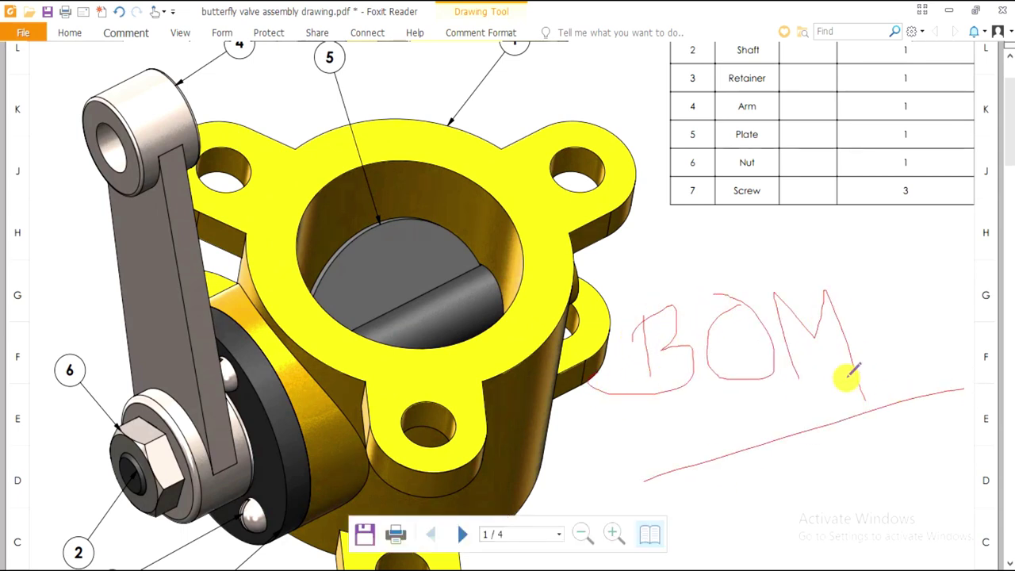
Draw freehand pointer lines from the valve body's upper flange and from the shaft inside the bore
{"action": "scroll", "coordinate": [841, 365], "scroll_direction": "up", "scroll_amount": 3}
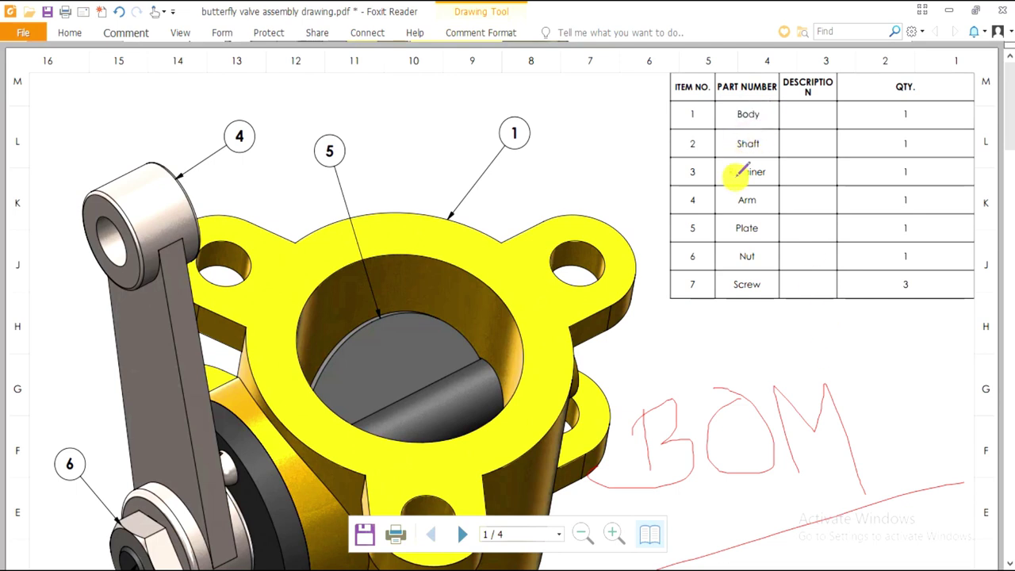
{"action": "scroll", "coordinate": [713, 154], "scroll_direction": "down", "scroll_amount": 5}
{"action": "scroll", "coordinate": [618, 202], "scroll_direction": "up", "scroll_amount": 3}
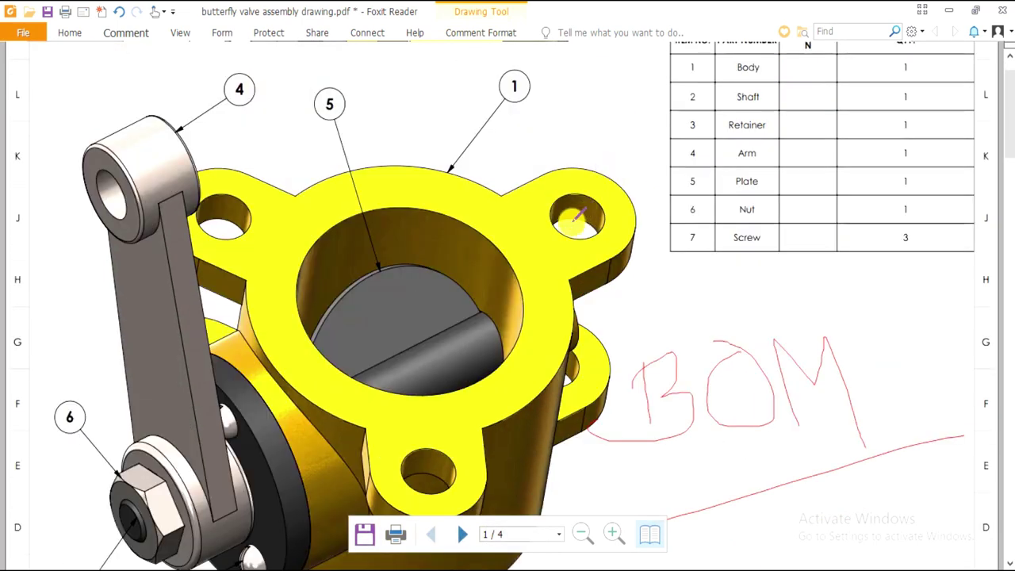
{"action": "left_click_drag", "start_coordinate": [569, 106], "coordinate": [525, 211]}
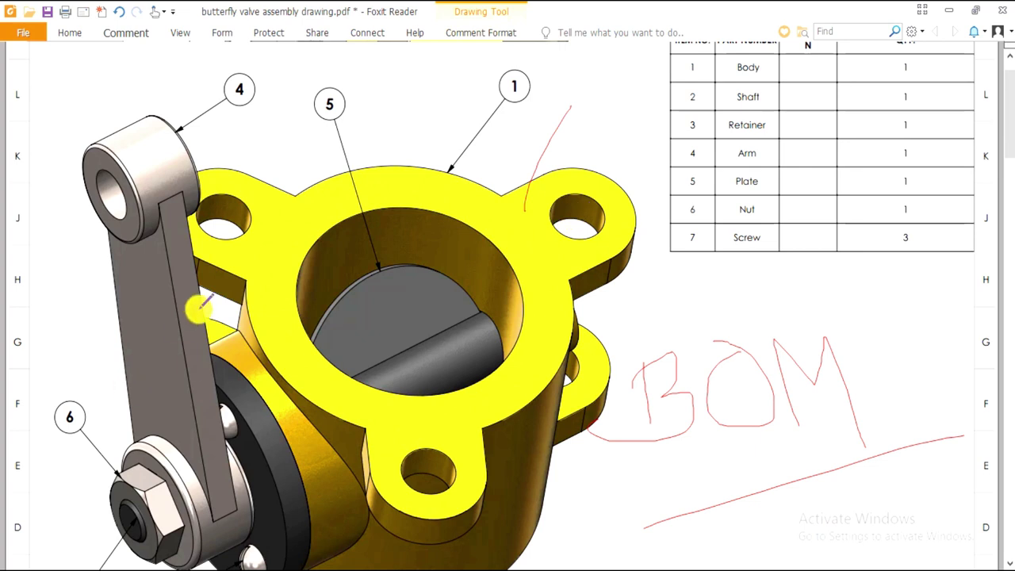
{"action": "scroll", "coordinate": [333, 286], "scroll_direction": "down", "scroll_amount": 3}
{"action": "mouse_move", "coordinate": [446, 255]}
{"action": "left_mouse_down"}
{"action": "mouse_move", "coordinate": [492, 225]}
{"action": "mouse_move", "coordinate": [689, 213]}
{"action": "left_mouse_up"}
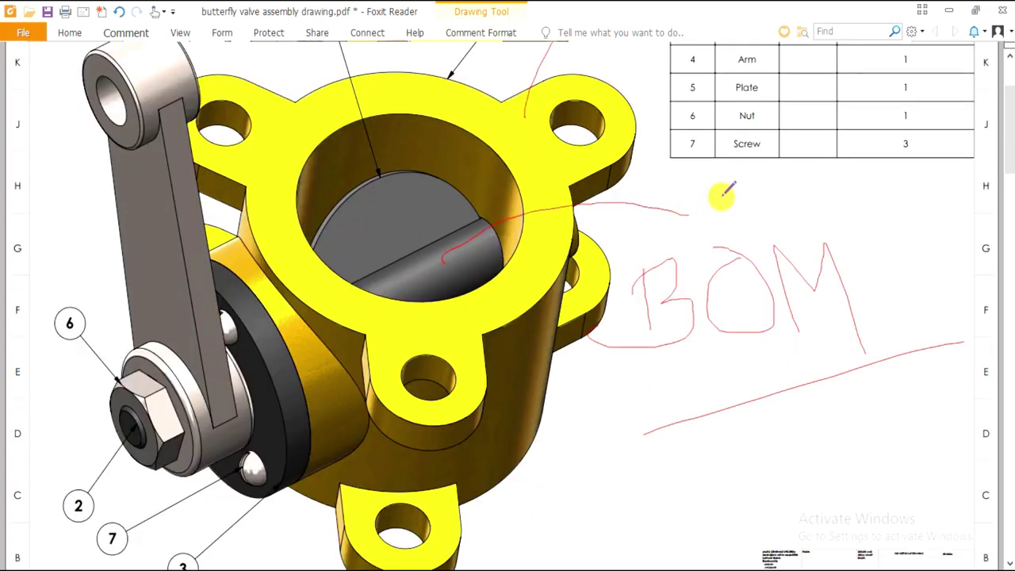
Draw freehand pointer lines marking the black retainer and the arm
{"action": "scroll", "coordinate": [729, 133], "scroll_direction": "up", "scroll_amount": 3}
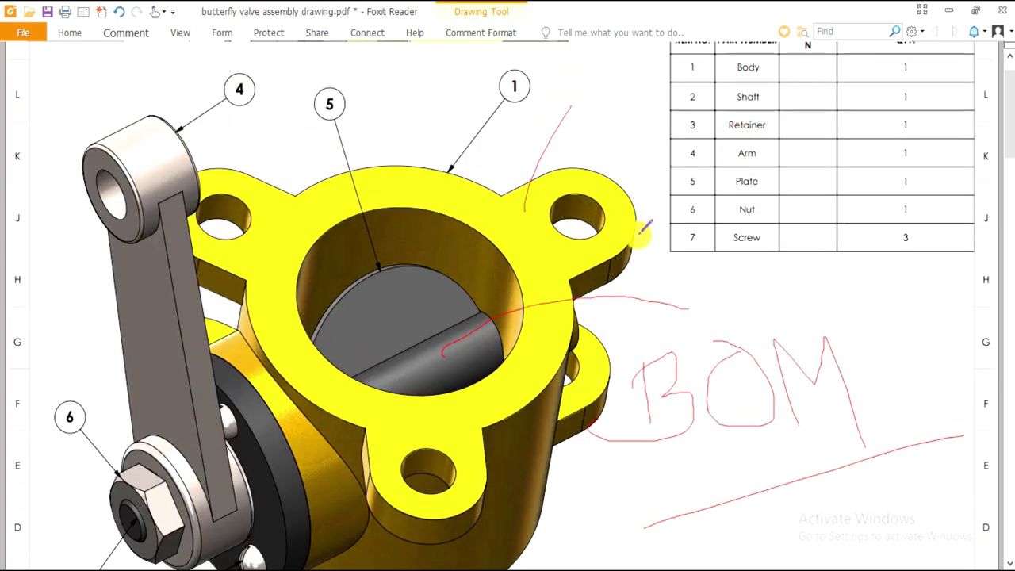
{"action": "scroll", "coordinate": [602, 232], "scroll_direction": "down", "scroll_amount": 3}
{"action": "scroll", "coordinate": [598, 231], "scroll_direction": "down", "scroll_amount": 3}
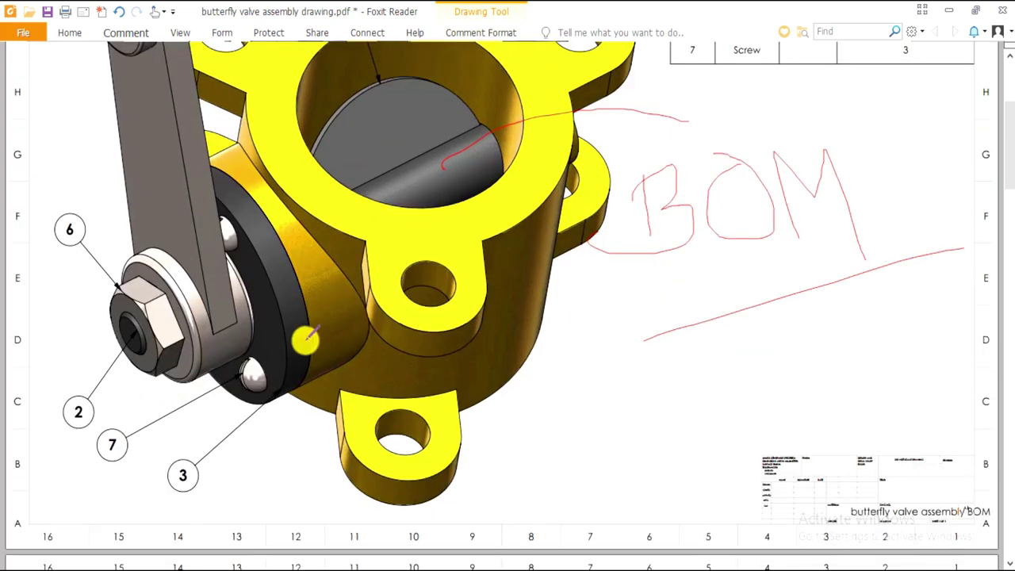
{"action": "left_click_drag", "start_coordinate": [295, 332], "coordinate": [265, 499]}
{"action": "scroll", "coordinate": [705, 292], "scroll_direction": "up", "scroll_amount": 5}
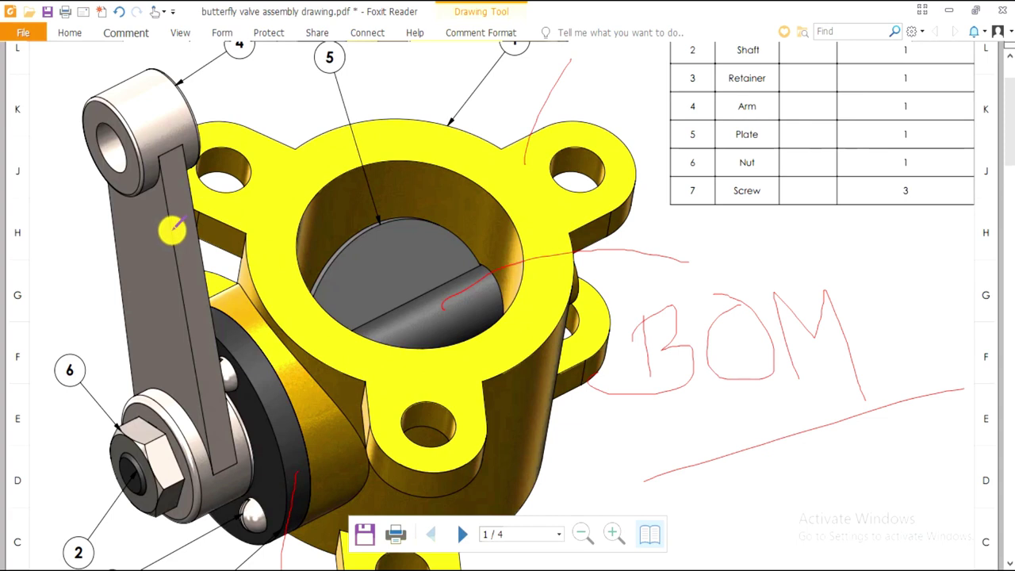
{"action": "mouse_move", "coordinate": [171, 227]}
{"action": "left_mouse_down"}
{"action": "mouse_move", "coordinate": [105, 223]}
{"action": "mouse_move", "coordinate": [4, 246]}
{"action": "mouse_move", "coordinate": [48, 261]}
{"action": "left_mouse_up"}
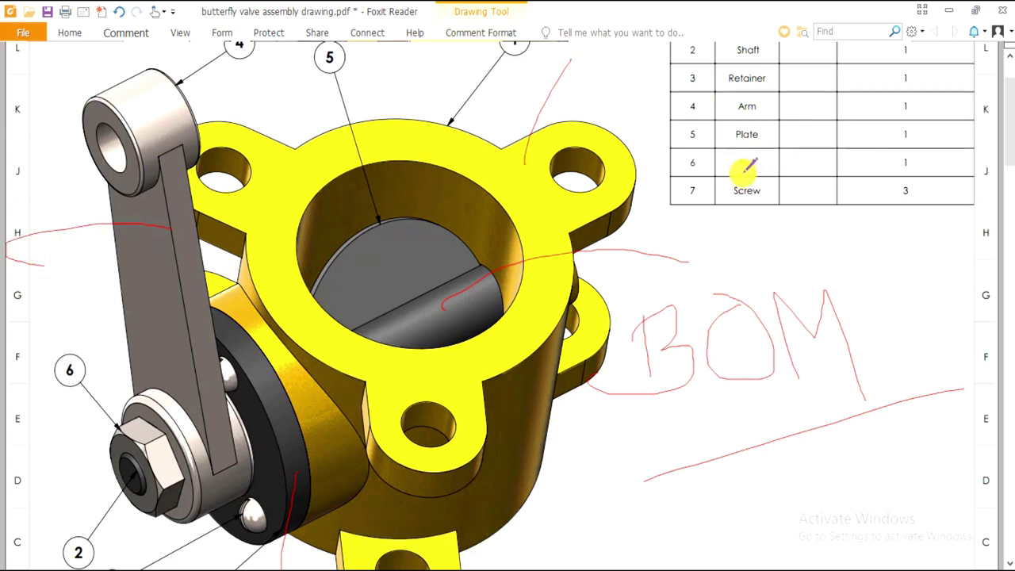
Draw freehand pointer lines marking the plate, the nut and the lower screw
{"action": "left_click_drag", "start_coordinate": [411, 236], "coordinate": [361, 95]}
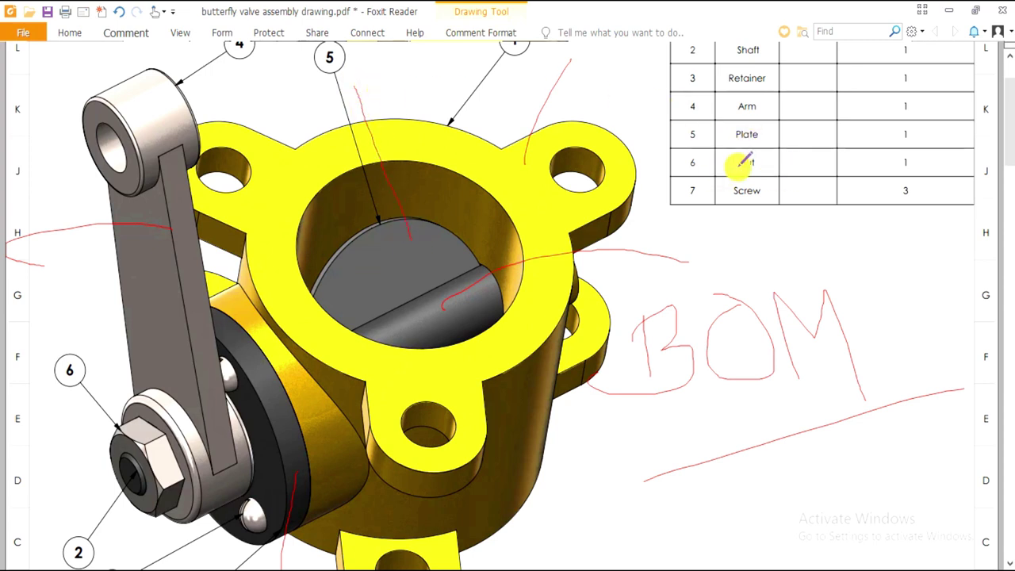
{"action": "left_click_drag", "start_coordinate": [151, 452], "coordinate": [79, 337]}
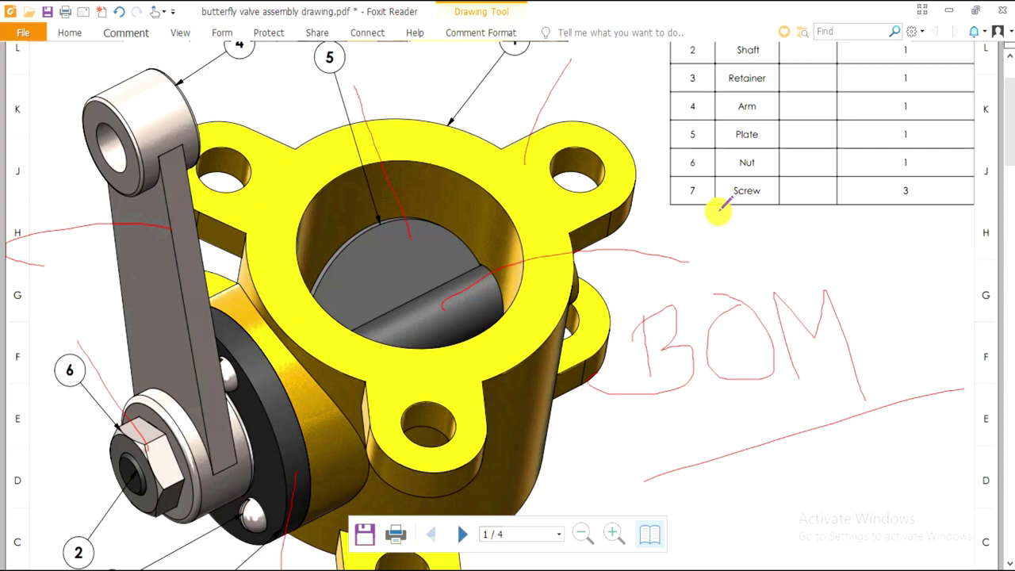
{"action": "left_click_drag", "start_coordinate": [248, 519], "coordinate": [27, 471]}
Undo all the freehand part pointers and the handwritten, underlined "BOM" on the assembly page
{"action": "scroll", "coordinate": [751, 396], "scroll_direction": "down", "scroll_amount": 3}
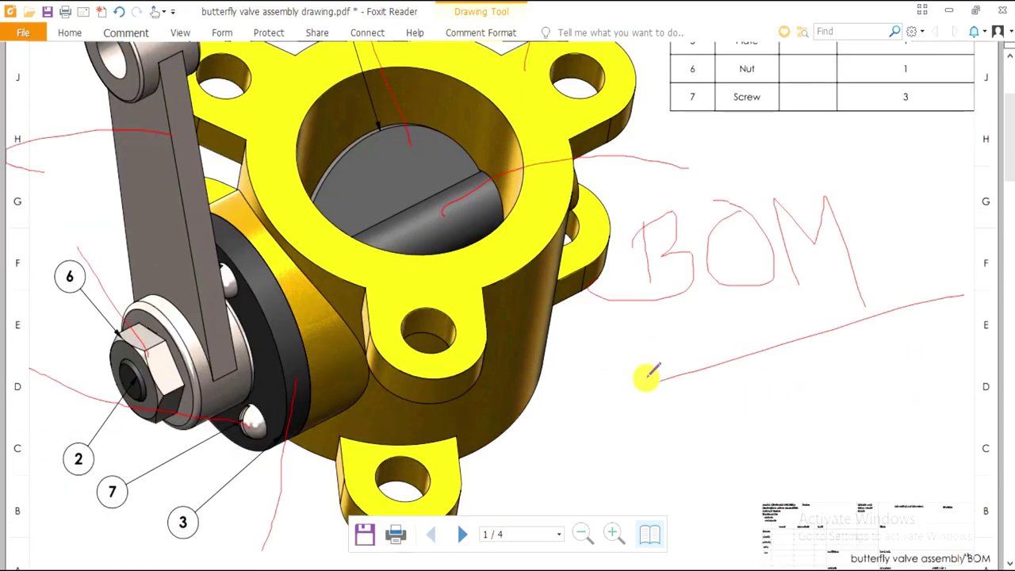
{"action": "scroll", "coordinate": [615, 351], "scroll_direction": "up", "scroll_amount": 1}
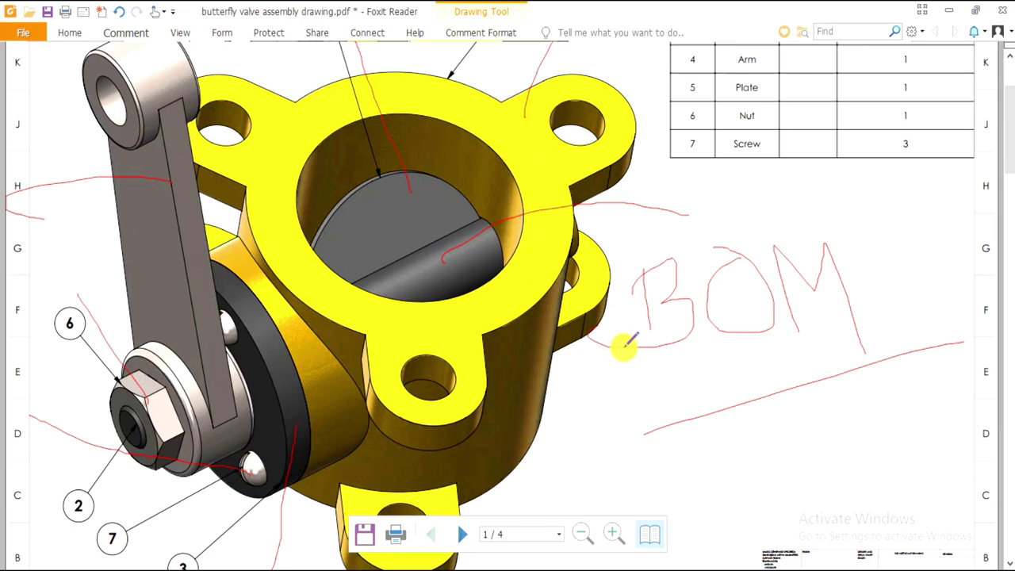
{"action": "key", "text": "ctrl+z"}
{"action": "key", "text": "ctrl+z"}
{"action": "key", "text": "ctrl+z"}
{"action": "key", "text": "ctrl+z"}
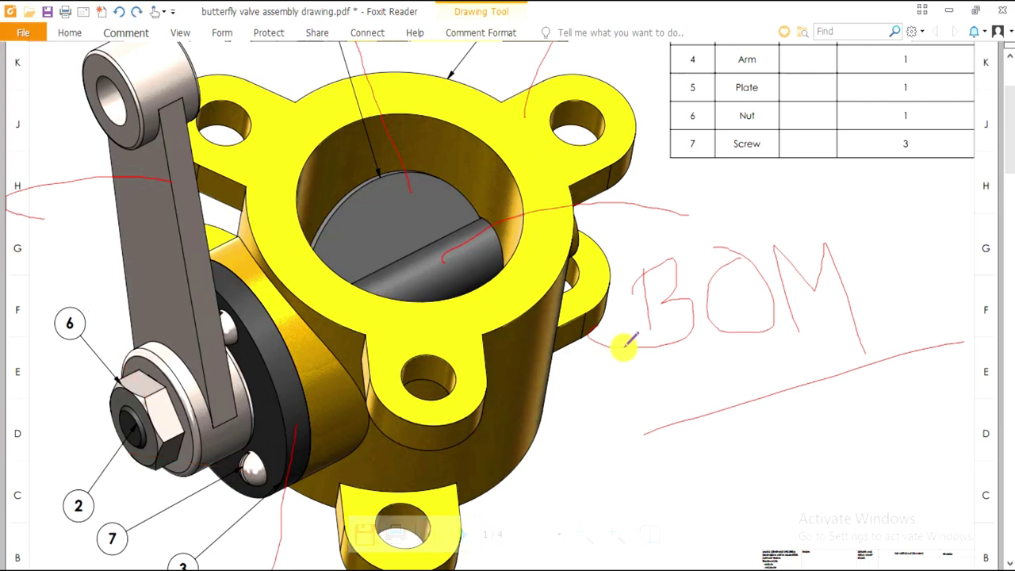
{"action": "key", "text": "ctrl+z"}
{"action": "key", "text": "ctrl+z"}
{"action": "key", "text": "ctrl+z"}
{"action": "key", "text": "ctrl+z"}
{"action": "key", "text": "ctrl+z"}
{"action": "key", "text": "ctrl+z"}
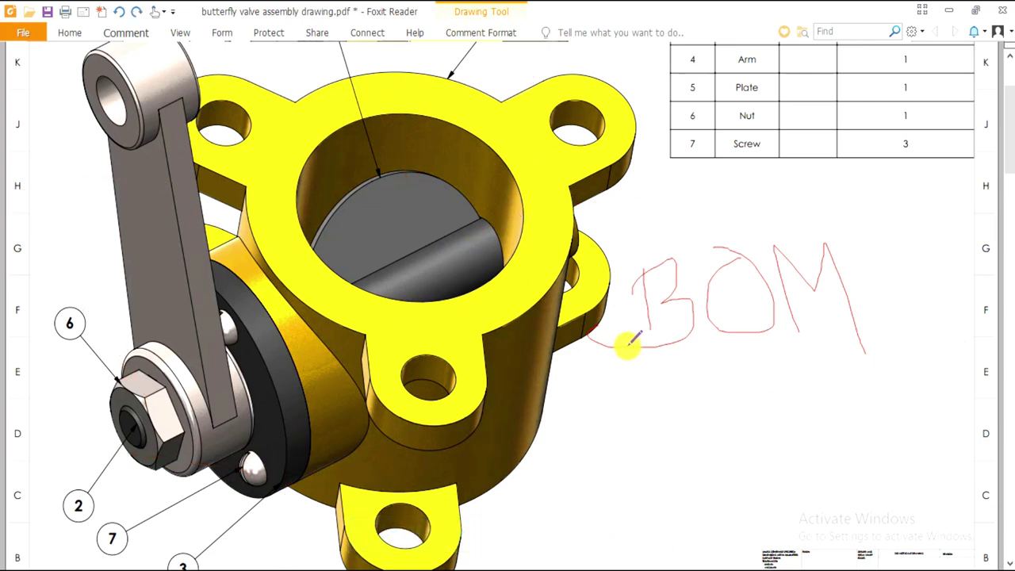
Examine the dimensioned views of the Body drawing on page 2
{"action": "scroll", "coordinate": [634, 336], "scroll_direction": "up", "scroll_amount": 2}
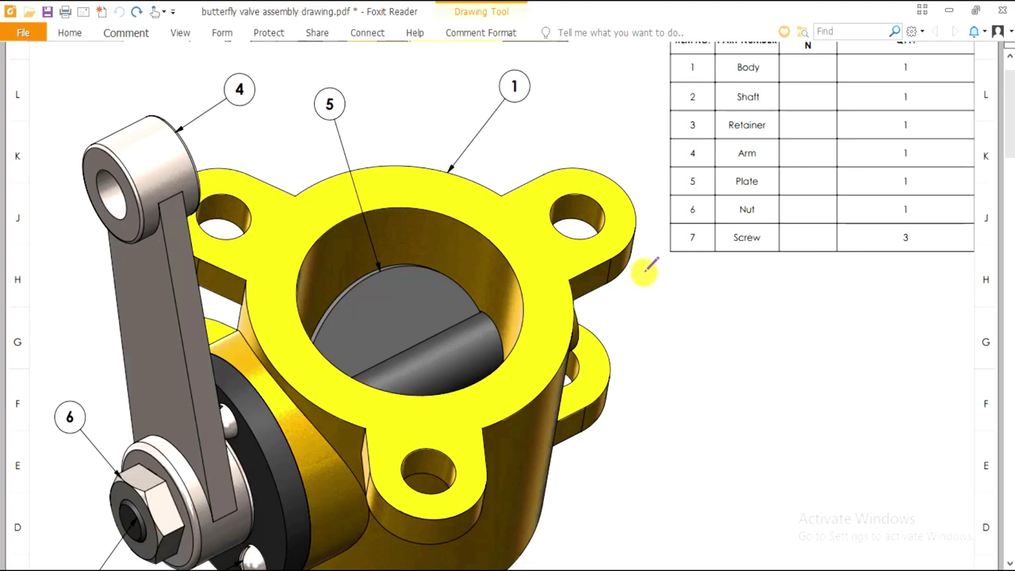
{"action": "scroll", "coordinate": [693, 194], "scroll_direction": "down", "scroll_amount": 5}
{"action": "scroll", "coordinate": [700, 197], "scroll_direction": "down", "scroll_amount": 8}
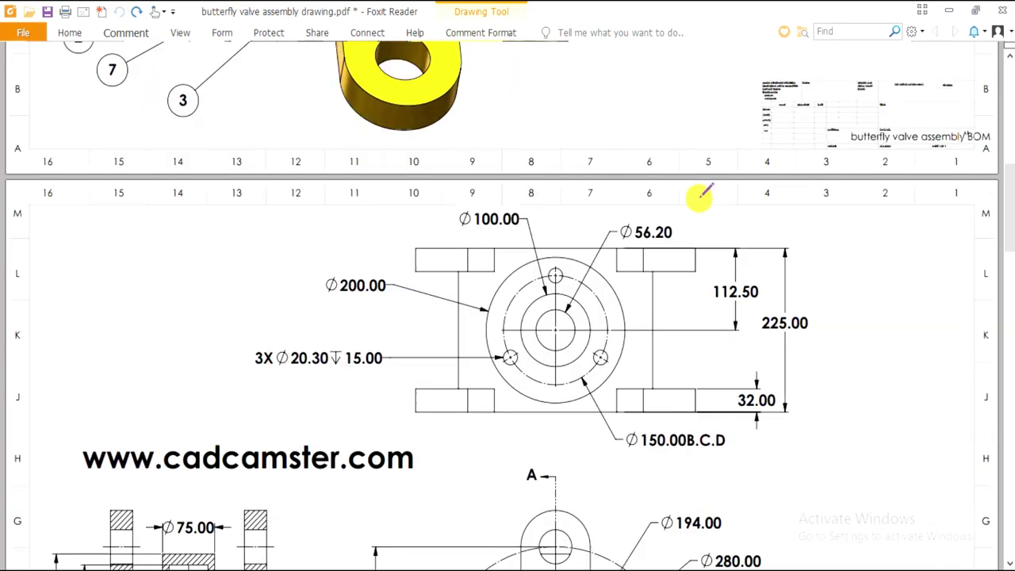
{"action": "scroll", "coordinate": [699, 198], "scroll_direction": "down", "scroll_amount": 1}
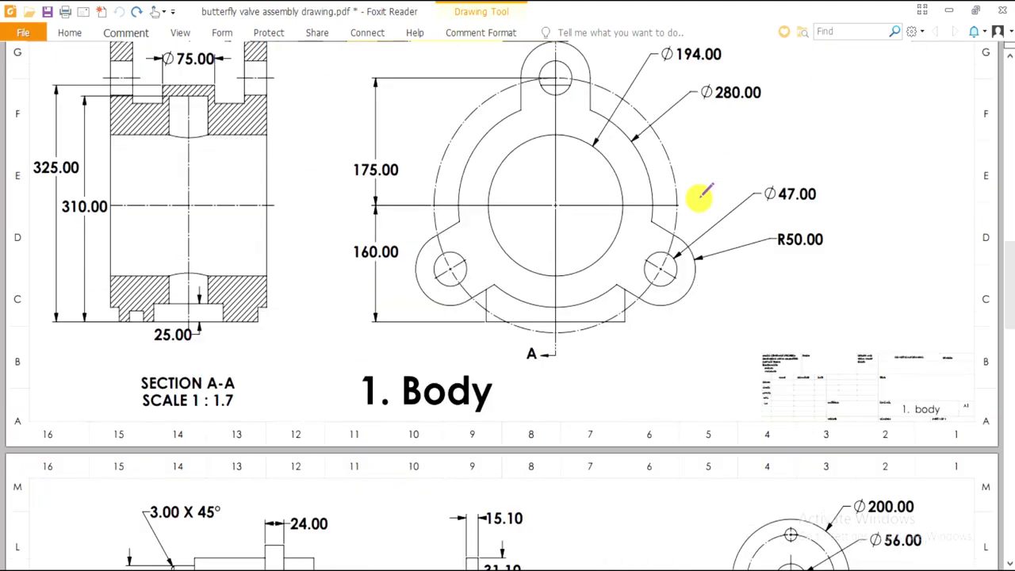
{"action": "scroll", "coordinate": [698, 198], "scroll_direction": "up", "scroll_amount": 1}
{"action": "scroll", "coordinate": [693, 200], "scroll_direction": "down", "scroll_amount": 1, "text": "ctrl"}
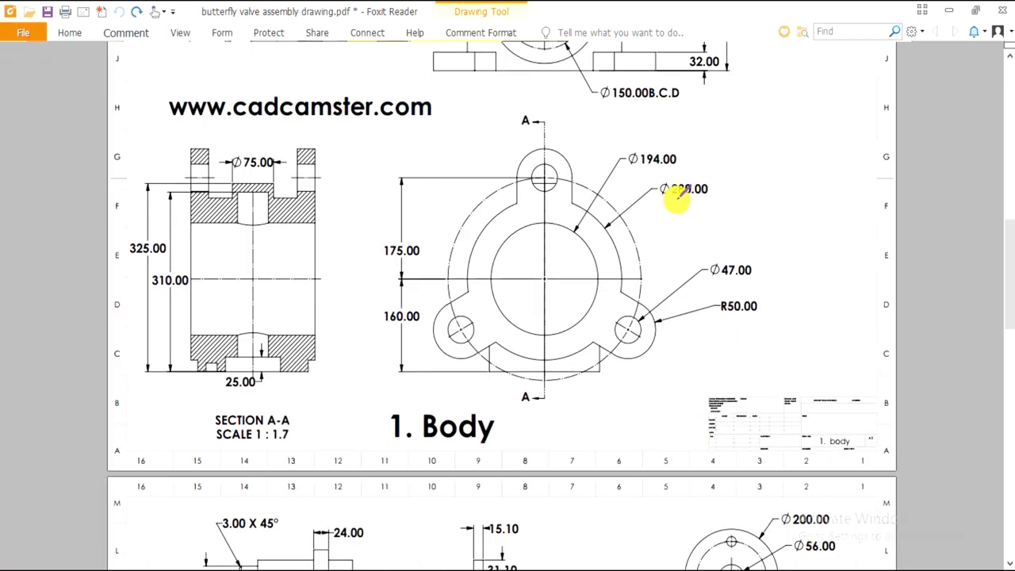
{"action": "scroll", "coordinate": [679, 194], "scroll_direction": "up", "scroll_amount": 3}
{"action": "scroll", "coordinate": [674, 197], "scroll_direction": "down", "scroll_amount": 2}
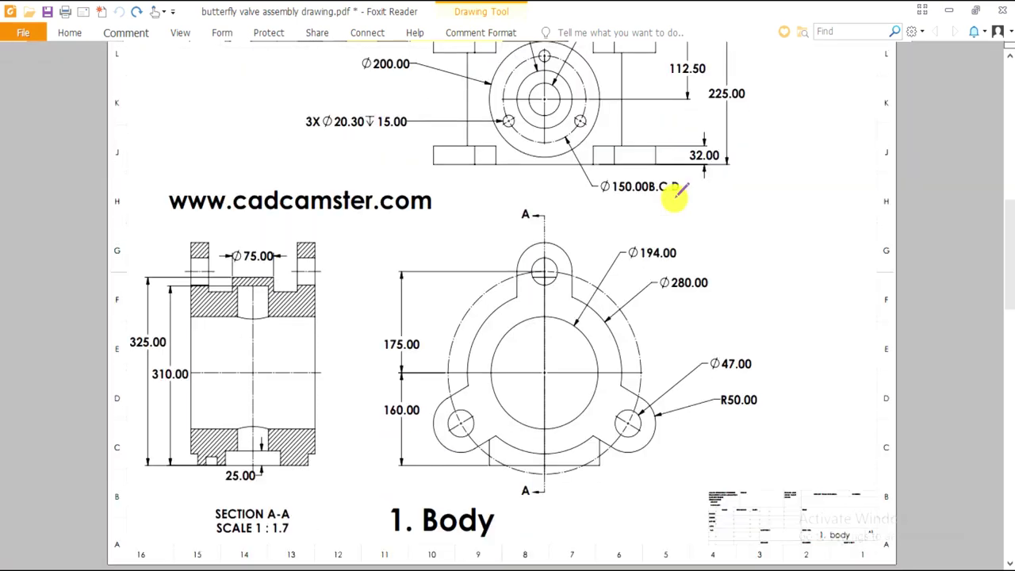
{"action": "scroll", "coordinate": [672, 203], "scroll_direction": "up", "scroll_amount": 1}
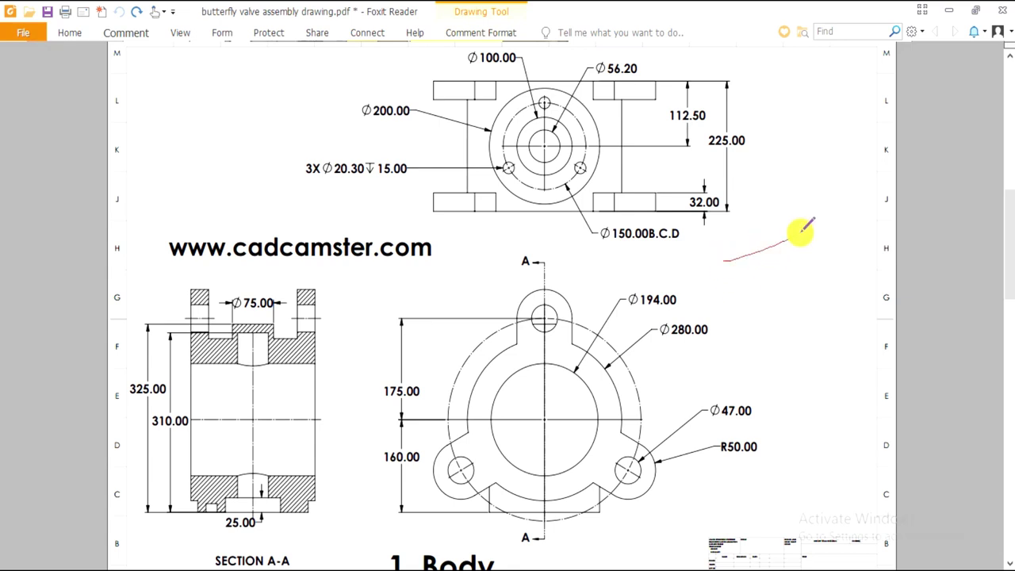
Sketch a projection symbol beside the Body views: a truncated cone and a circle with crossing centre lines
{"action": "mouse_move", "coordinate": [799, 233]}
{"action": "left_mouse_down"}
{"action": "mouse_move", "coordinate": [719, 256]}
{"action": "mouse_move", "coordinate": [722, 303]}
{"action": "mouse_move", "coordinate": [815, 333]}
{"action": "mouse_move", "coordinate": [818, 207]}
{"action": "mouse_move", "coordinate": [802, 231]}
{"action": "left_mouse_up"}
{"action": "mouse_move", "coordinate": [873, 232]}
{"action": "left_mouse_down"}
{"action": "mouse_move", "coordinate": [844, 283]}
{"action": "mouse_move", "coordinate": [886, 302]}
{"action": "mouse_move", "coordinate": [898, 258]}
{"action": "mouse_move", "coordinate": [870, 235]}
{"action": "left_mouse_up"}
{"action": "left_click_drag", "start_coordinate": [698, 283], "coordinate": [896, 274]}
{"action": "left_click_drag", "start_coordinate": [864, 203], "coordinate": [875, 341]}
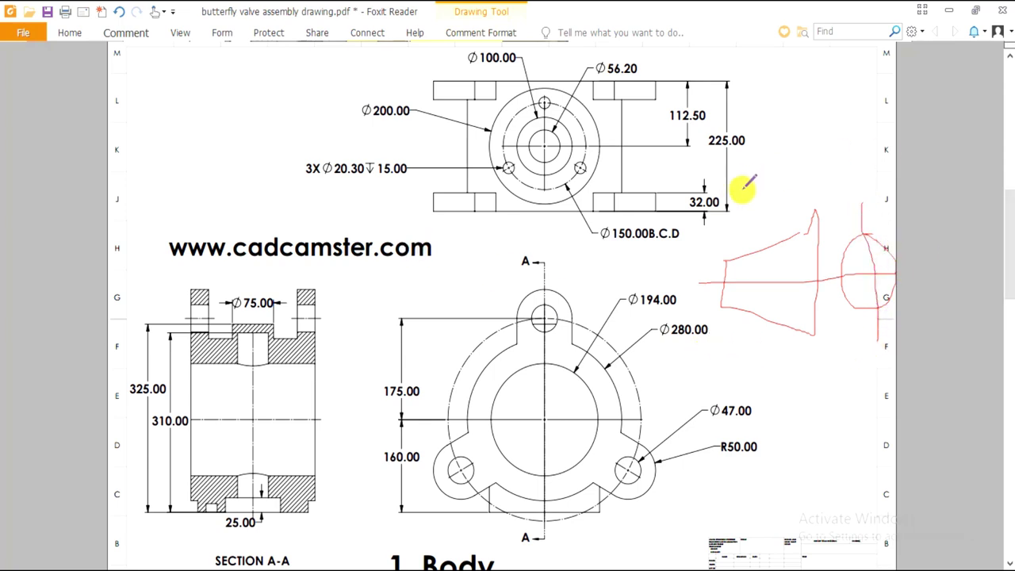
Handwrite "FV" above the projection symbol and "TV" below it to label the two views
{"action": "mouse_move", "coordinate": [742, 187]}
{"action": "left_mouse_down"}
{"action": "mouse_move", "coordinate": [805, 125]}
{"action": "mouse_move", "coordinate": [788, 193]}
{"action": "left_mouse_up"}
{"action": "left_click_drag", "start_coordinate": [776, 135], "coordinate": [805, 125]}
{"action": "mouse_move", "coordinate": [782, 168]}
{"action": "left_mouse_down"}
{"action": "mouse_move", "coordinate": [801, 160]}
{"action": "mouse_move", "coordinate": [829, 173]}
{"action": "mouse_move", "coordinate": [845, 121]}
{"action": "left_mouse_up"}
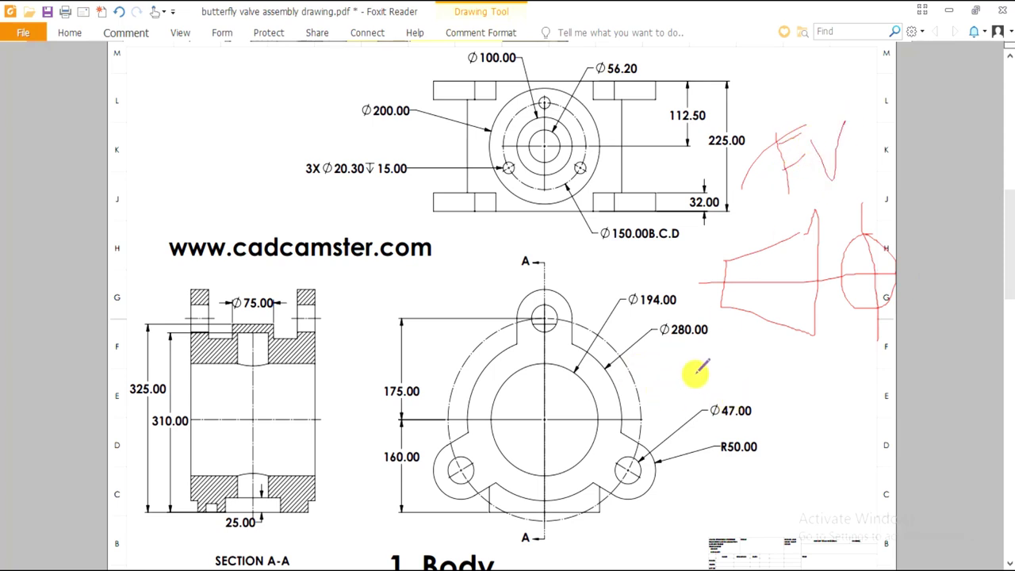
{"action": "mouse_move", "coordinate": [694, 371]}
{"action": "left_mouse_down"}
{"action": "mouse_move", "coordinate": [725, 363]}
{"action": "mouse_move", "coordinate": [727, 398]}
{"action": "left_mouse_up"}
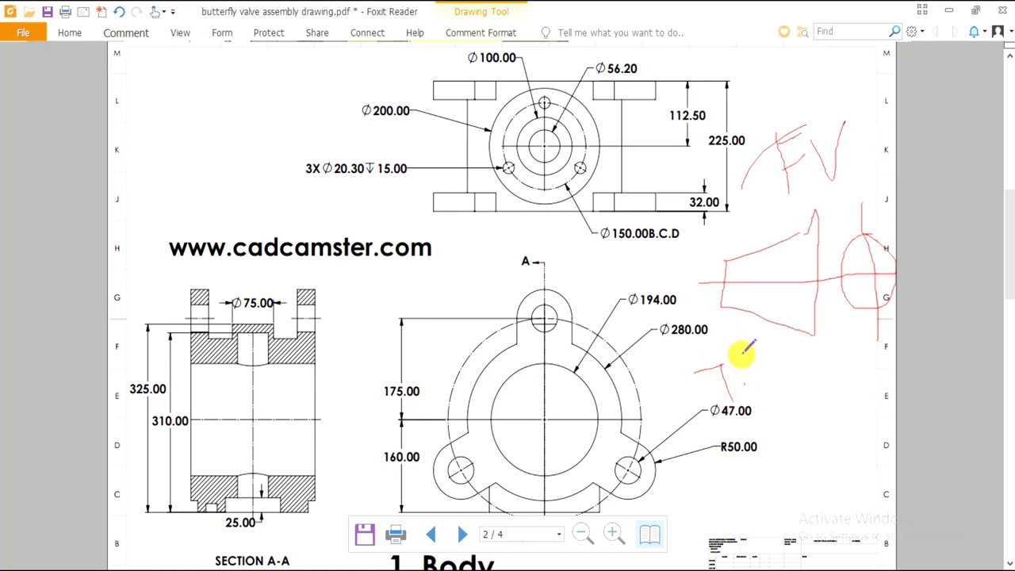
{"action": "left_click_drag", "start_coordinate": [741, 354], "coordinate": [816, 438]}
{"action": "left_click_drag", "start_coordinate": [816, 438], "coordinate": [817, 346]}
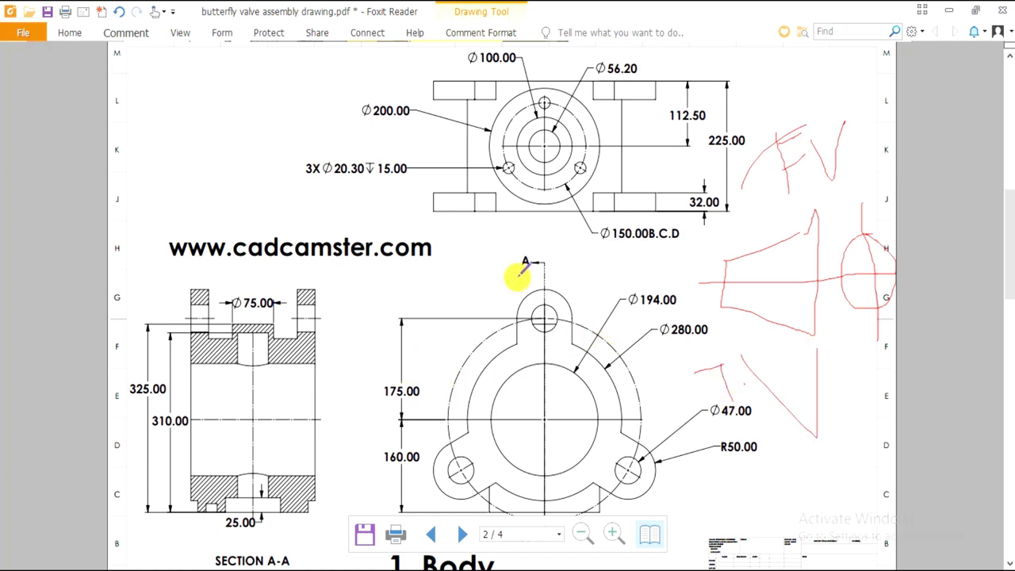
Trace section line A-A through the Body view, add a viewing-direction arrow and circle the Section A-A view
{"action": "left_click_drag", "start_coordinate": [536, 262], "coordinate": [549, 523]}
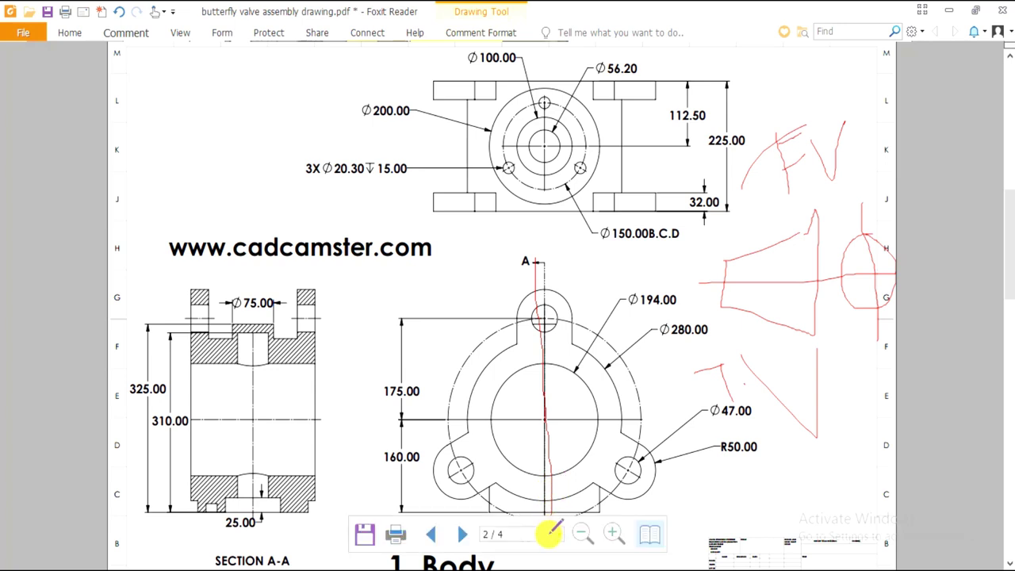
{"action": "scroll", "coordinate": [580, 367], "scroll_direction": "down", "scroll_amount": 1}
{"action": "mouse_move", "coordinate": [629, 210]}
{"action": "left_mouse_down"}
{"action": "mouse_move", "coordinate": [563, 202]}
{"action": "mouse_move", "coordinate": [591, 190]}
{"action": "mouse_move", "coordinate": [548, 198]}
{"action": "mouse_move", "coordinate": [569, 230]}
{"action": "left_mouse_up"}
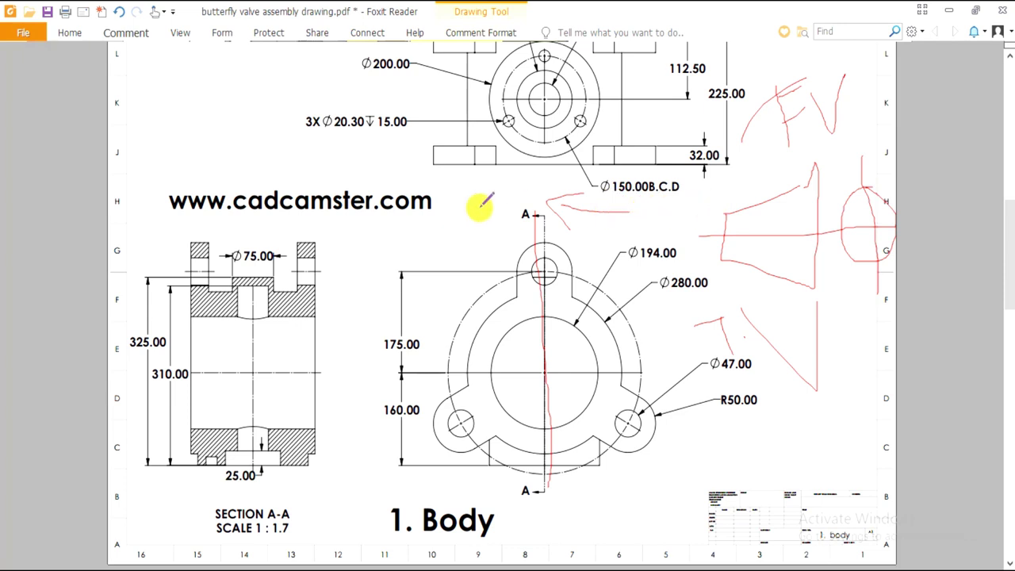
{"action": "mouse_move", "coordinate": [351, 265]}
{"action": "left_mouse_down"}
{"action": "mouse_move", "coordinate": [332, 223]}
{"action": "mouse_move", "coordinate": [250, 209]}
{"action": "mouse_move", "coordinate": [169, 217]}
{"action": "mouse_move", "coordinate": [144, 236]}
{"action": "mouse_move", "coordinate": [112, 307]}
{"action": "mouse_move", "coordinate": [114, 378]}
{"action": "mouse_move", "coordinate": [155, 447]}
{"action": "mouse_move", "coordinate": [204, 490]}
{"action": "mouse_move", "coordinate": [304, 501]}
{"action": "mouse_move", "coordinate": [402, 423]}
{"action": "mouse_move", "coordinate": [381, 276]}
{"action": "mouse_move", "coordinate": [311, 229]}
{"action": "left_mouse_up"}
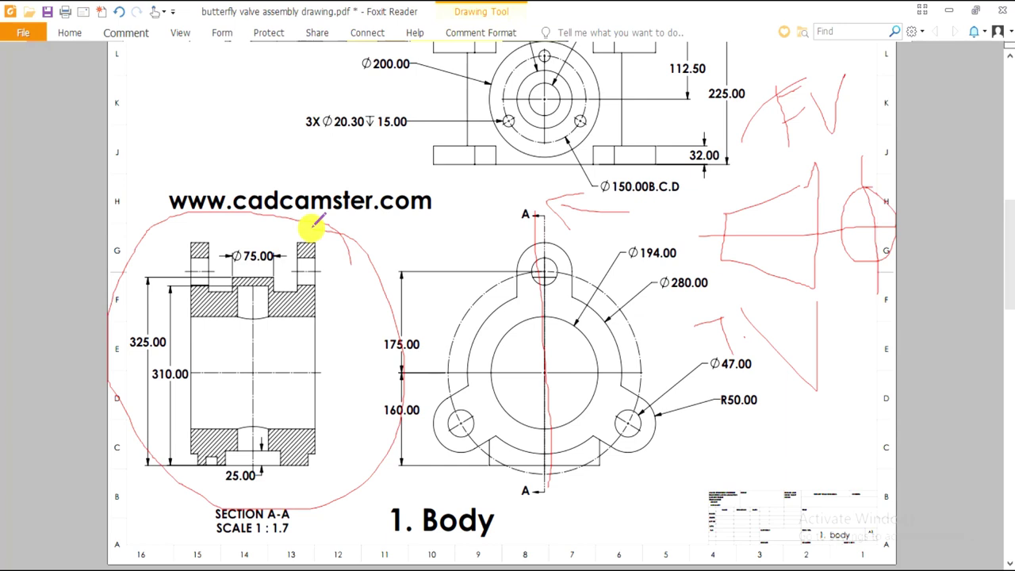
Undo all the freehand marks on the Body drawing, including the section markings, view labels and projection symbol
{"action": "key", "text": "ctrl+z"}
{"action": "key", "text": "ctrl+z"}
{"action": "key", "text": "ctrl+z"}
{"action": "key", "text": "ctrl+z"}
{"action": "key", "text": "ctrl+z"}
{"action": "key", "text": "ctrl+z"}
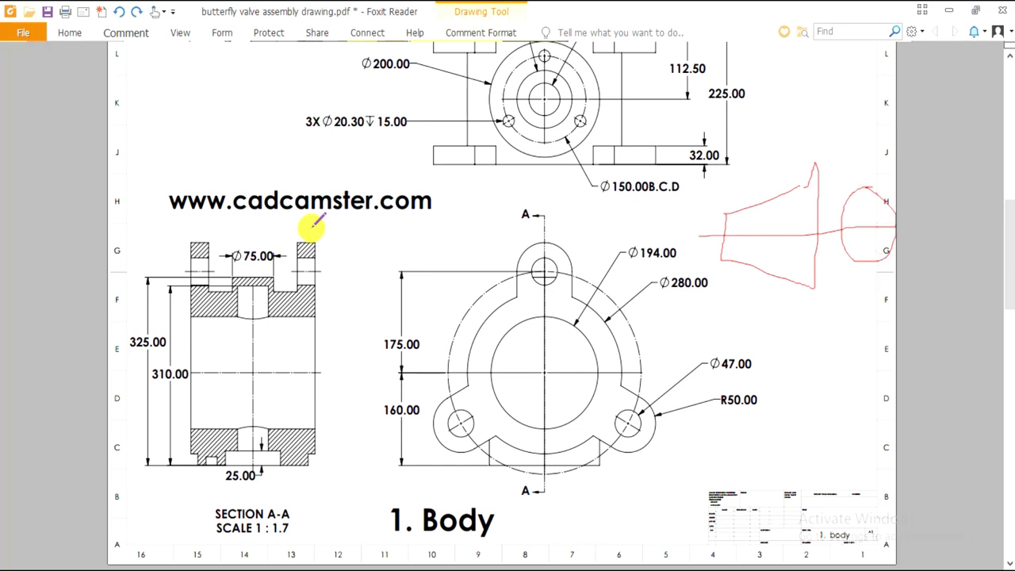
{"action": "key", "text": "ctrl+z"}
{"action": "key", "text": "ctrl+z"}
{"action": "key", "text": "ctrl+z"}
{"action": "key", "text": "ctrl+z"}
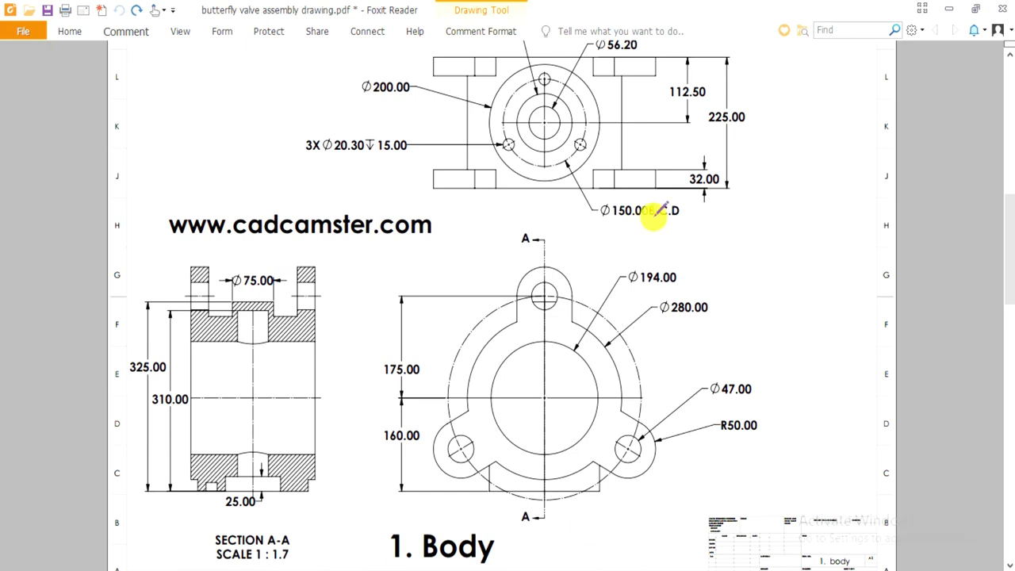
Mark freehand loops beside the upper and lower Body views, point an arrow at the section view and trace section line A-A
{"action": "mouse_move", "coordinate": [667, 149]}
{"action": "left_mouse_down"}
{"action": "mouse_move", "coordinate": [757, 145]}
{"action": "mouse_move", "coordinate": [780, 98]}
{"action": "mouse_move", "coordinate": [775, 145]}
{"action": "left_mouse_up"}
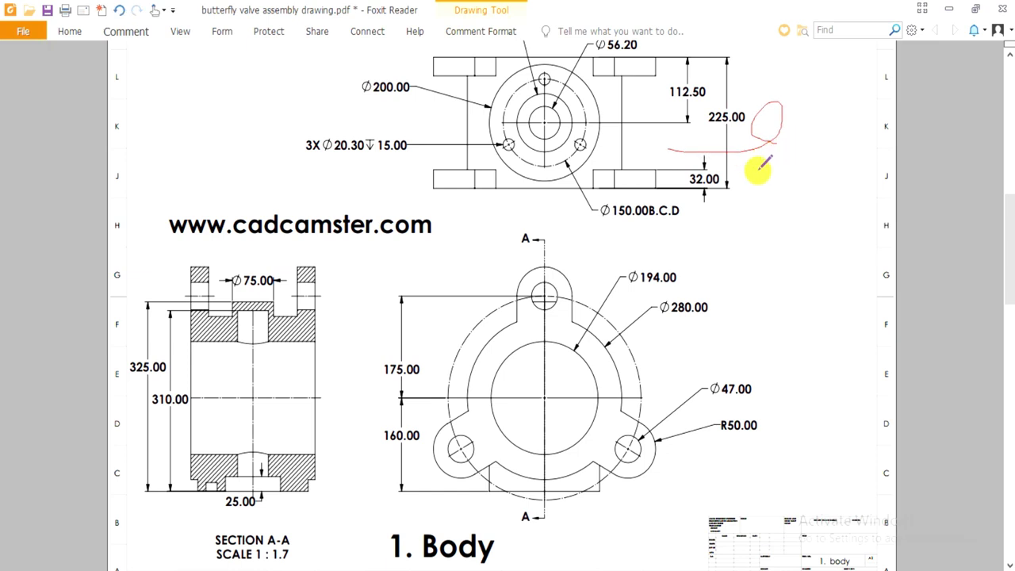
{"action": "mouse_move", "coordinate": [718, 357]}
{"action": "left_mouse_down"}
{"action": "mouse_move", "coordinate": [814, 336]}
{"action": "mouse_move", "coordinate": [769, 367]}
{"action": "left_mouse_up"}
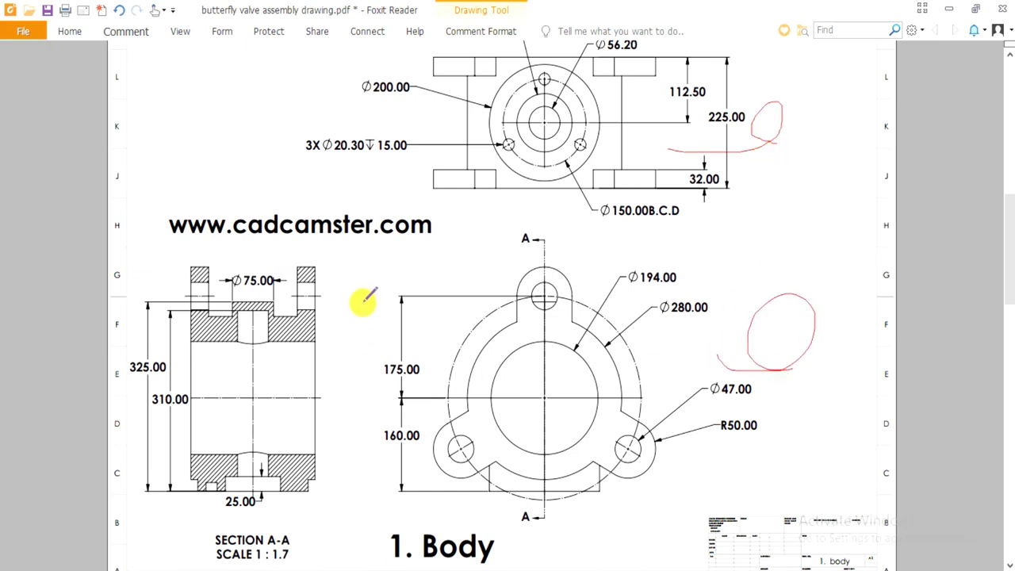
{"action": "mouse_move", "coordinate": [392, 282]}
{"action": "left_mouse_down"}
{"action": "mouse_move", "coordinate": [314, 320]}
{"action": "mouse_move", "coordinate": [324, 283]}
{"action": "mouse_move", "coordinate": [317, 313]}
{"action": "mouse_move", "coordinate": [328, 333]}
{"action": "left_mouse_up"}
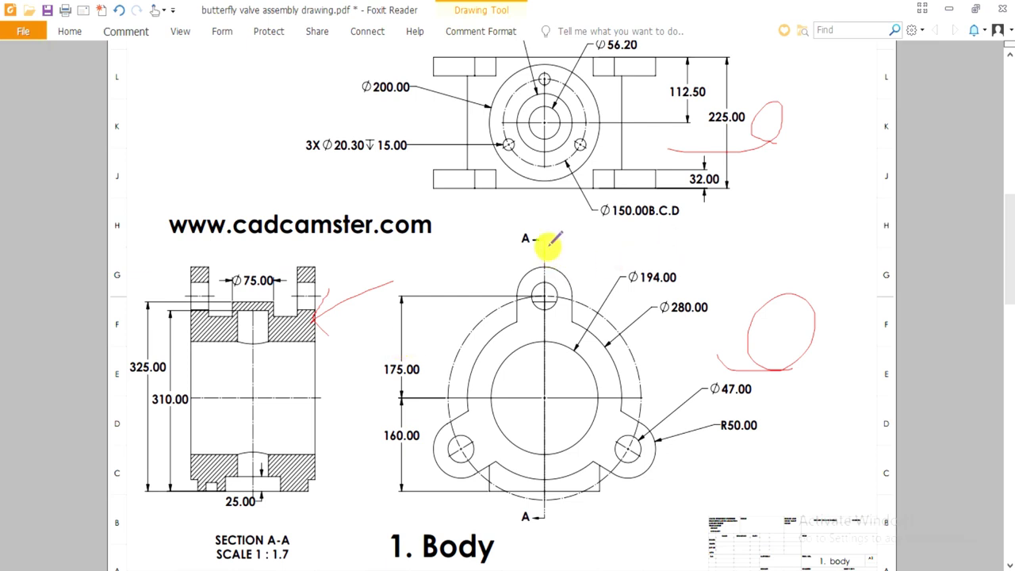
{"action": "left_click_drag", "start_coordinate": [544, 242], "coordinate": [545, 392]}
{"action": "left_click_drag", "start_coordinate": [539, 448], "coordinate": [539, 529]}
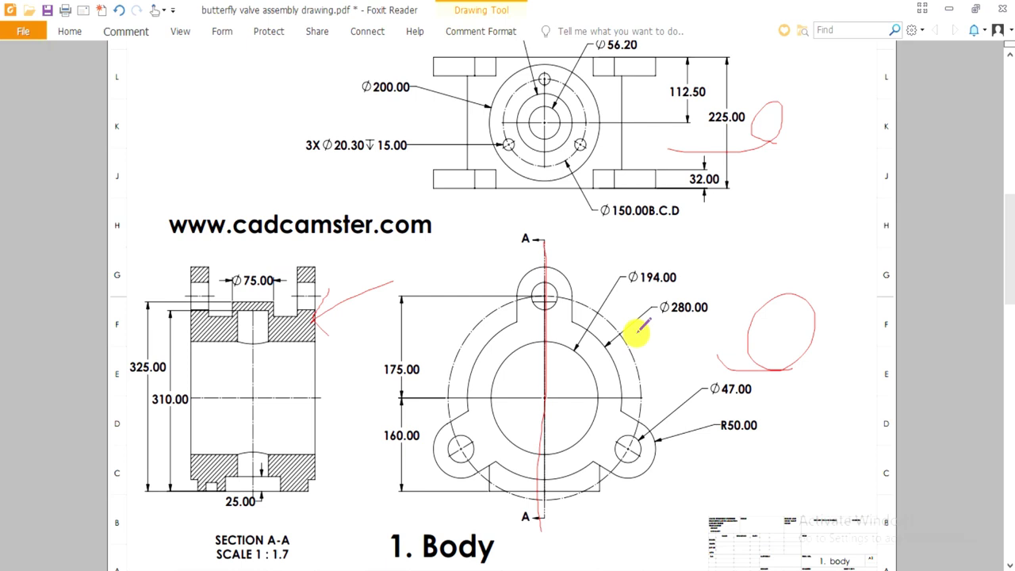
Undo the traced section line A-A and the arrow pointing at the section view
{"action": "scroll", "coordinate": [581, 332], "scroll_direction": "up", "scroll_amount": 1}
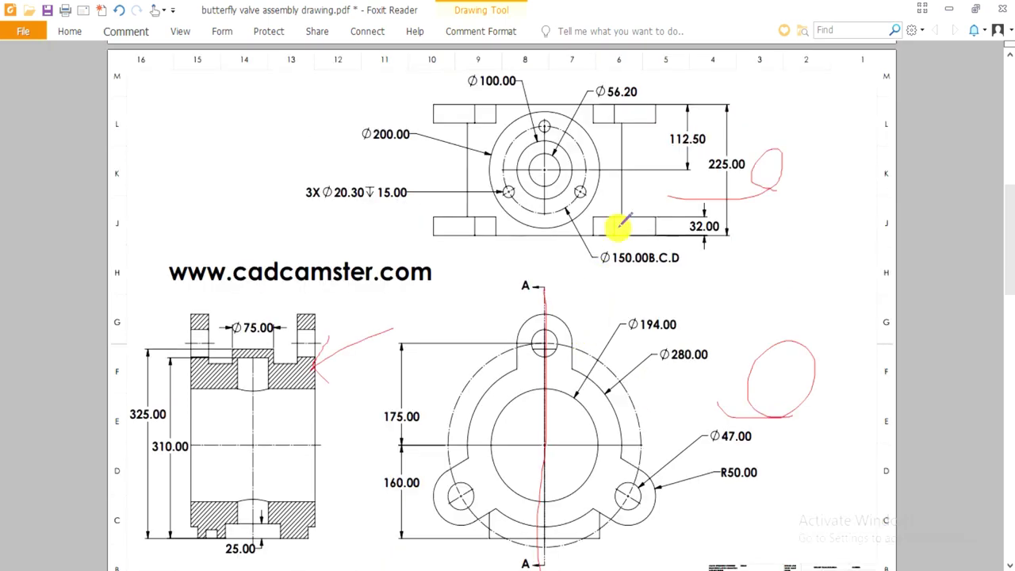
{"action": "key", "text": "ctrl+z"}
{"action": "key", "text": "ctrl+z"}
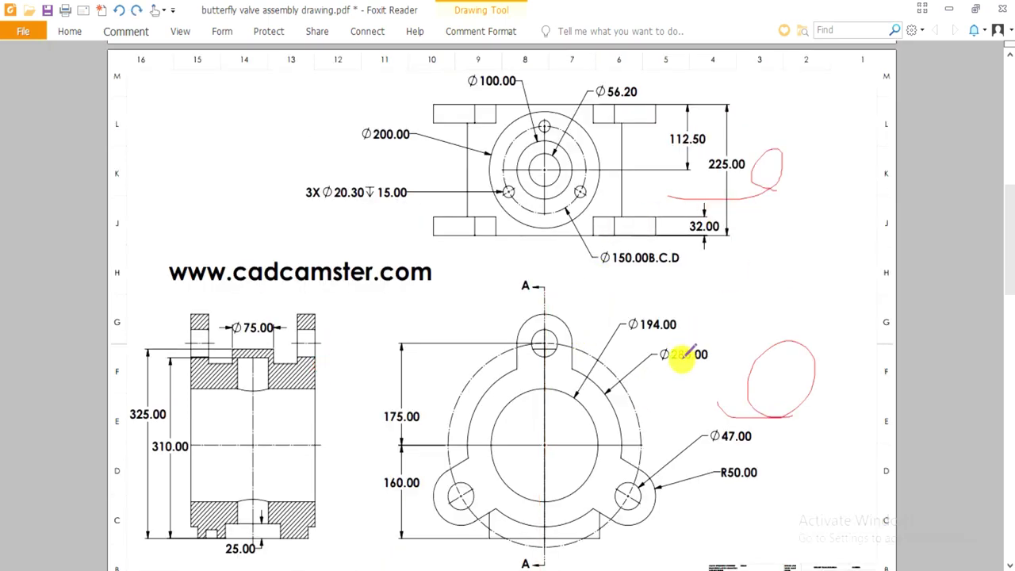
Circle the Ø280.00 and 225.00 dimensions on the Body drawing and undo all remaining freehand marks
{"action": "mouse_move", "coordinate": [680, 364]}
{"action": "left_mouse_down"}
{"action": "mouse_move", "coordinate": [704, 365]}
{"action": "mouse_move", "coordinate": [651, 361]}
{"action": "mouse_move", "coordinate": [682, 354]}
{"action": "mouse_move", "coordinate": [708, 367]}
{"action": "left_mouse_up"}
{"action": "mouse_move", "coordinate": [713, 185]}
{"action": "left_mouse_down"}
{"action": "mouse_move", "coordinate": [726, 176]}
{"action": "mouse_move", "coordinate": [720, 154]}
{"action": "mouse_move", "coordinate": [704, 170]}
{"action": "mouse_move", "coordinate": [726, 185]}
{"action": "left_mouse_up"}
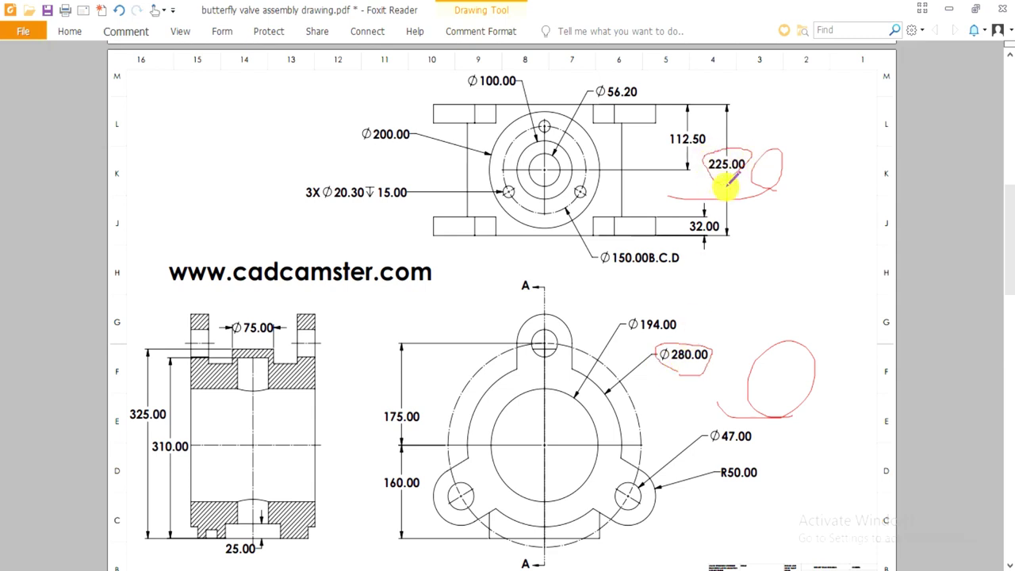
{"action": "key", "text": "ctrl+z"}
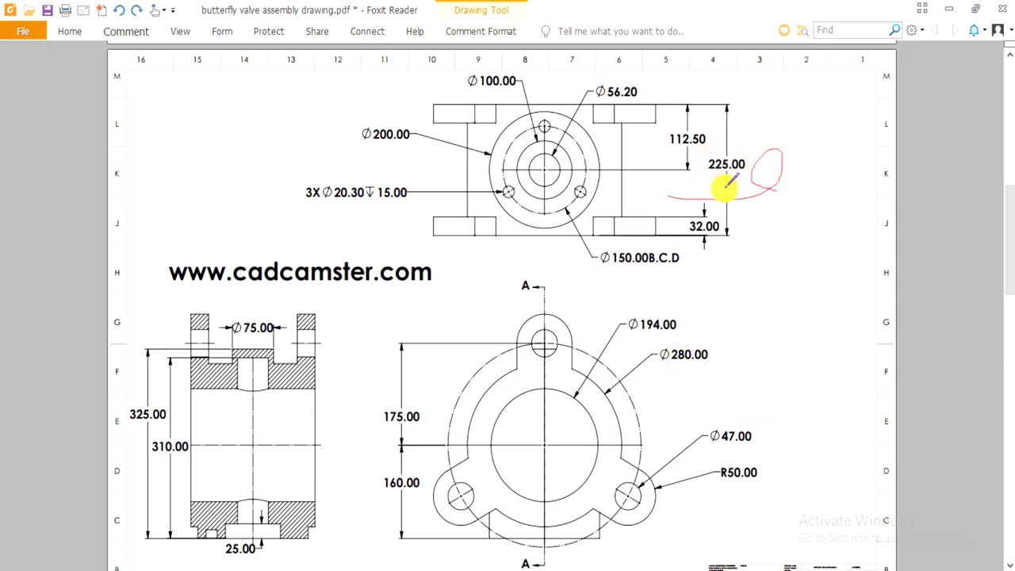
{"action": "key", "text": "ctrl+z"}
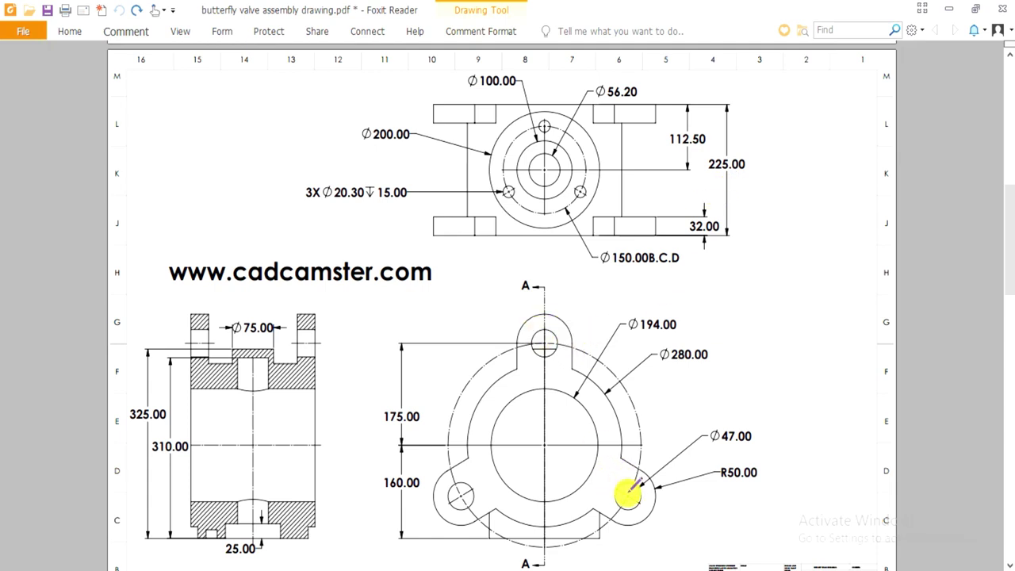
Draw a freehand loop around the lower-right lug of the Body and leave the Pencil tool
{"action": "mouse_move", "coordinate": [627, 489]}
{"action": "left_mouse_down"}
{"action": "mouse_move", "coordinate": [664, 476]}
{"action": "mouse_move", "coordinate": [634, 480]}
{"action": "left_mouse_up"}
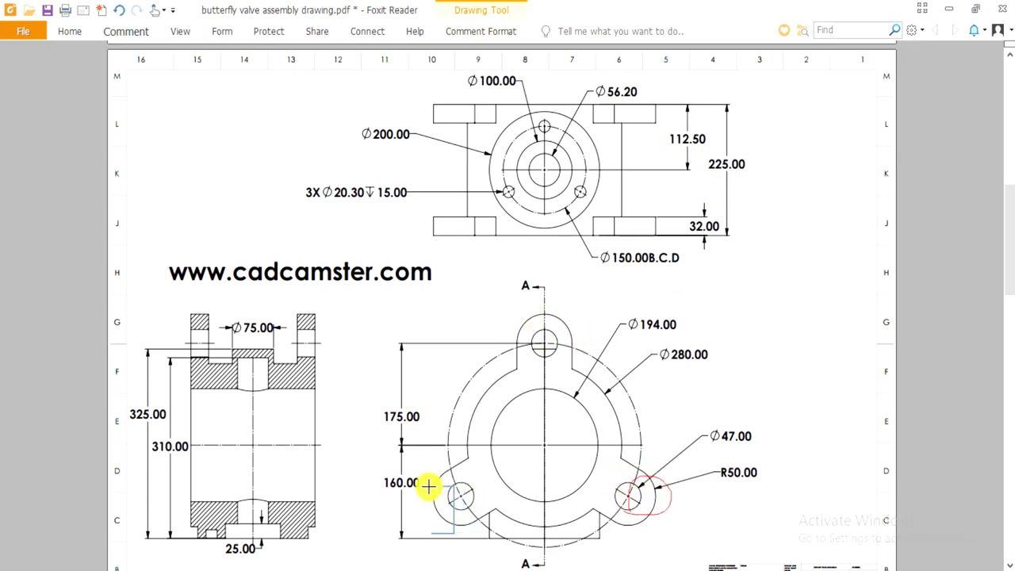
{"action": "key", "text": "Escape"}
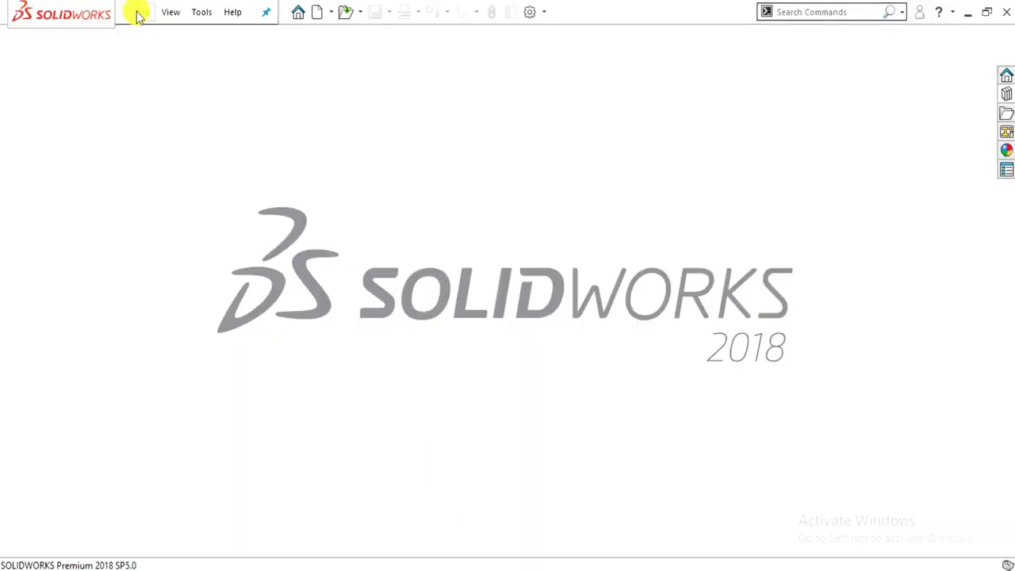
Switch to SOLIDWORKS and create a new part document
{"action": "left_click", "coordinate": [140, 12]}
{"action": "left_click", "coordinate": [150, 34]}
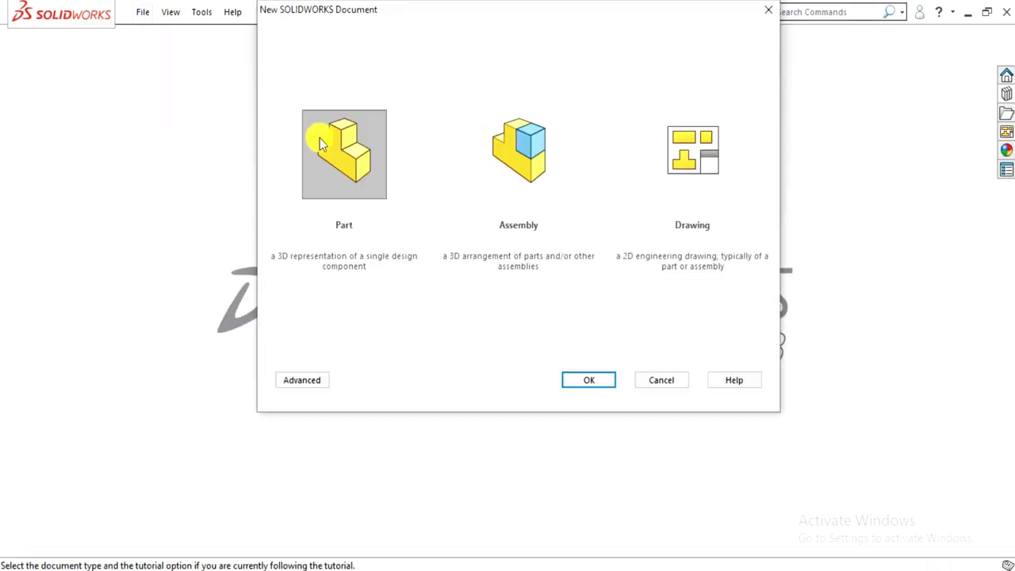
{"action": "left_click", "coordinate": [589, 380]}
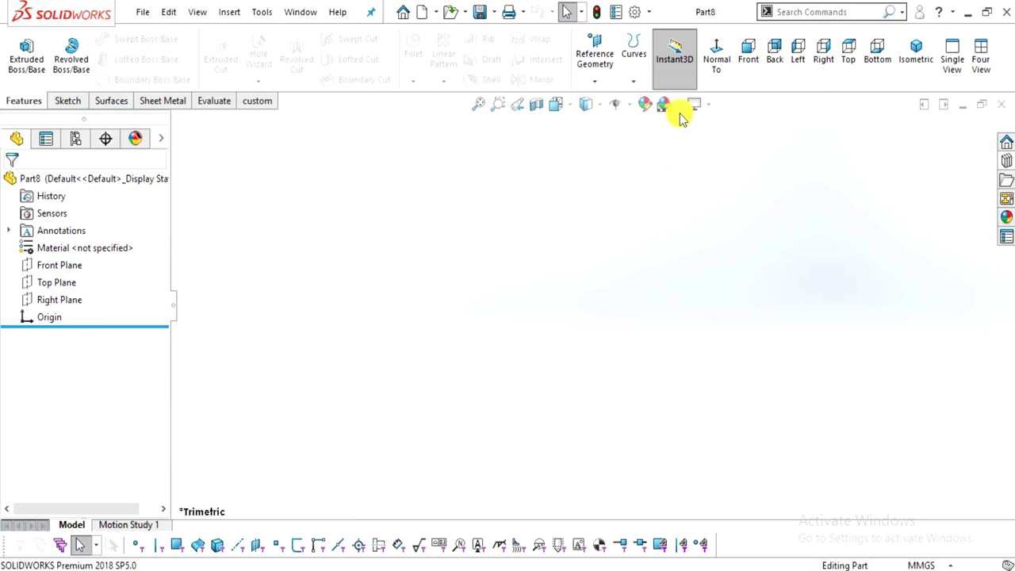
Apply the Plain White scene to the part and check the document's unit system
{"action": "left_click", "coordinate": [678, 104]}
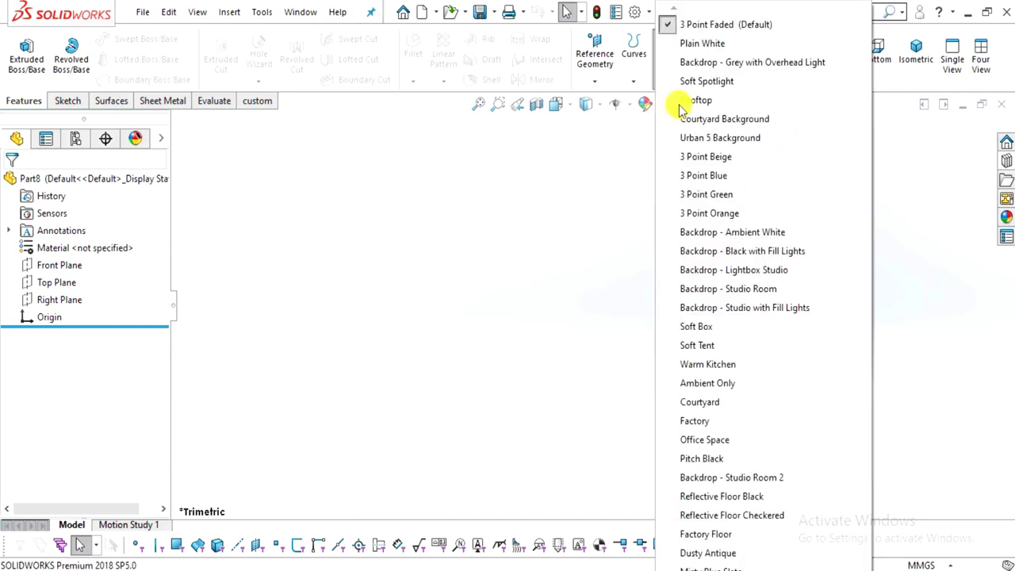
{"action": "left_click", "coordinate": [700, 44]}
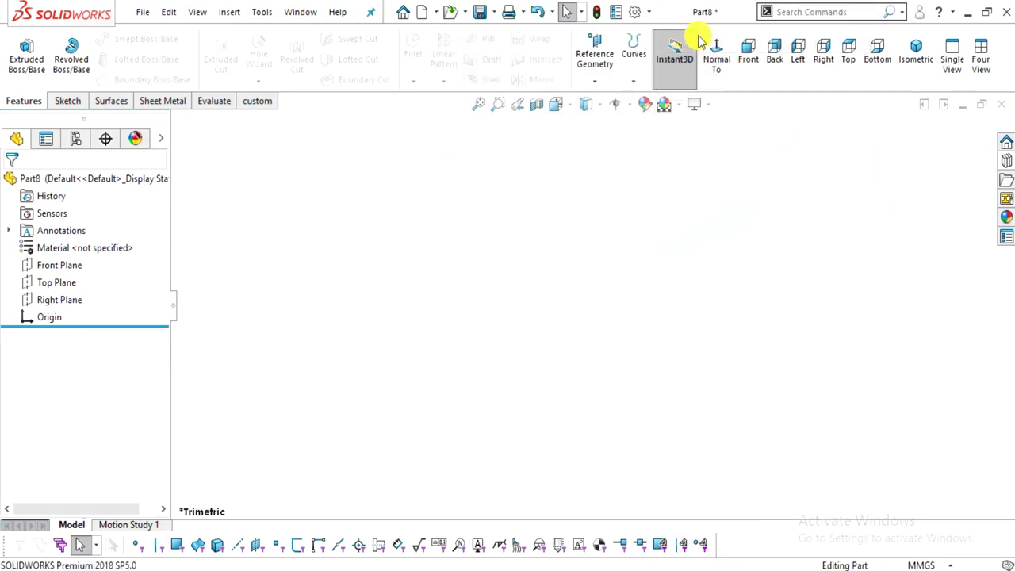
{"action": "left_click", "coordinate": [934, 565]}
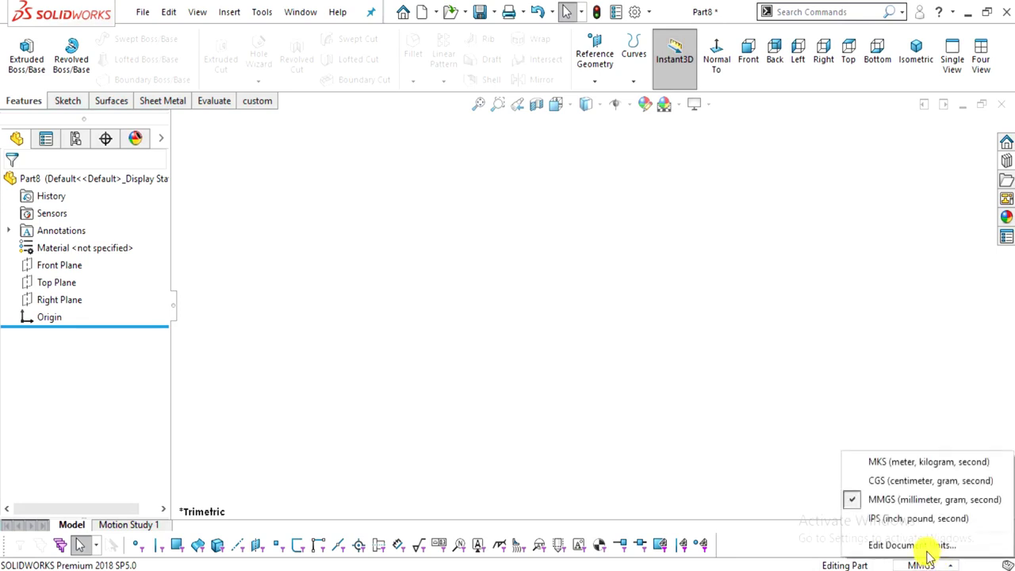
{"action": "left_click", "coordinate": [691, 372]}
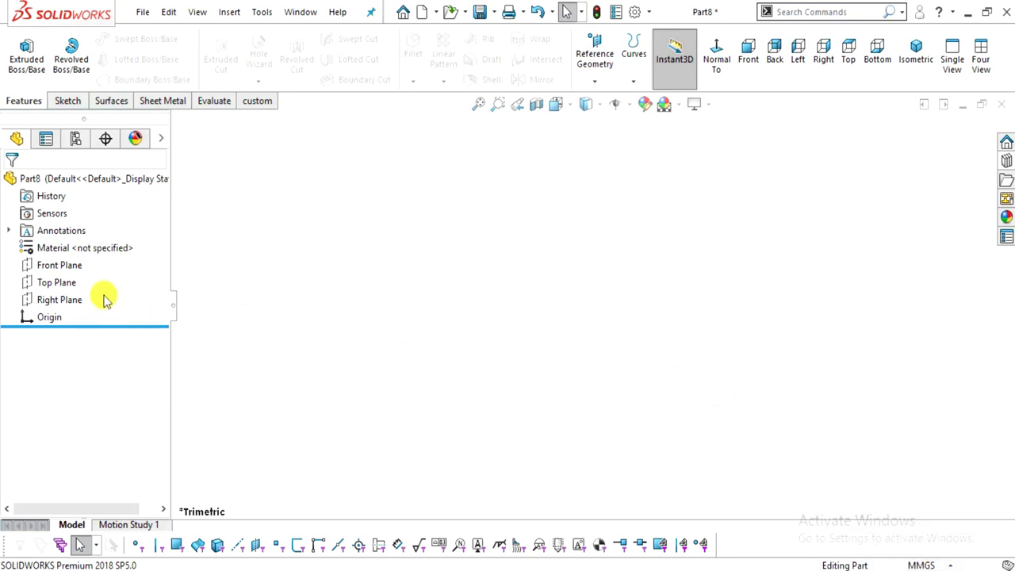
Start a sketch on the Front Plane and draw a circle about 146 mm in diameter centred on the origin
{"action": "left_click", "coordinate": [68, 264]}
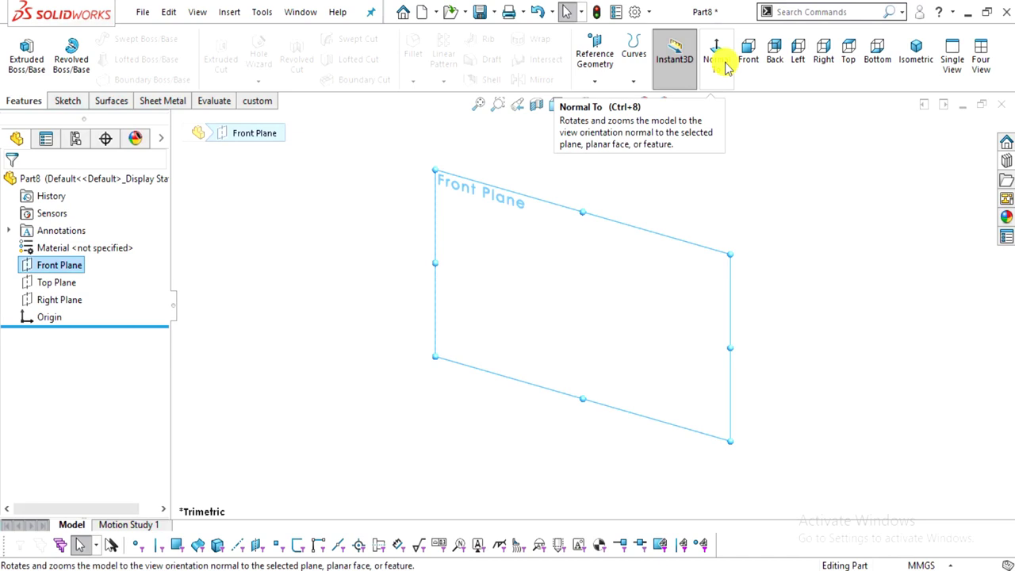
{"action": "left_click", "coordinate": [723, 59]}
{"action": "left_click", "coordinate": [63, 100]}
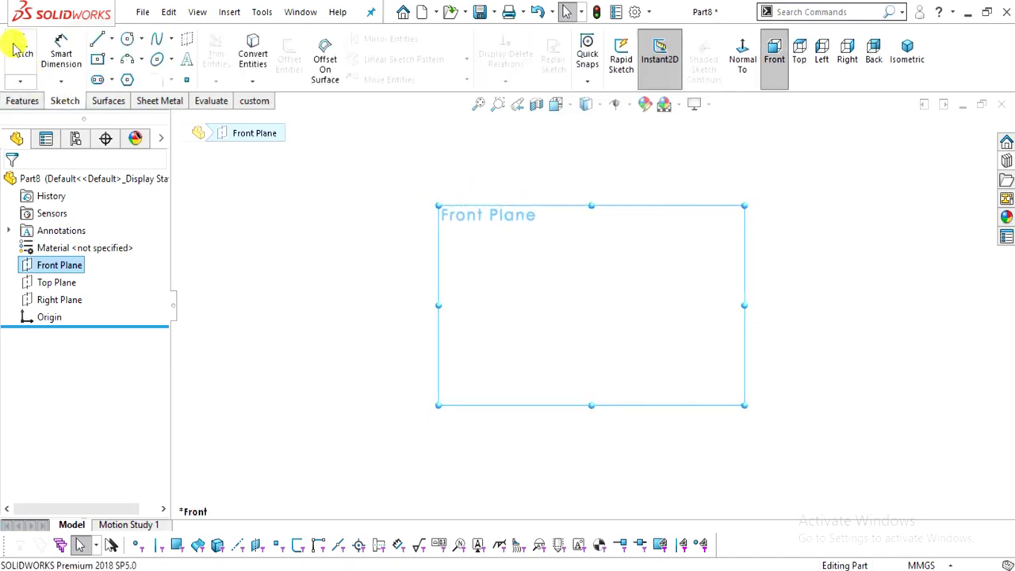
{"action": "left_click", "coordinate": [20, 46]}
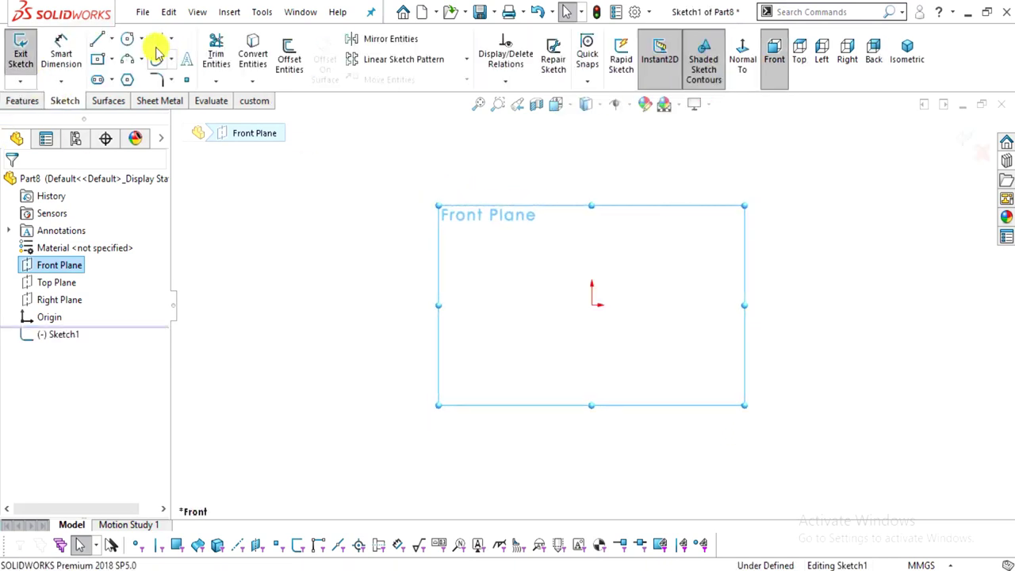
{"action": "left_click", "coordinate": [590, 305]}
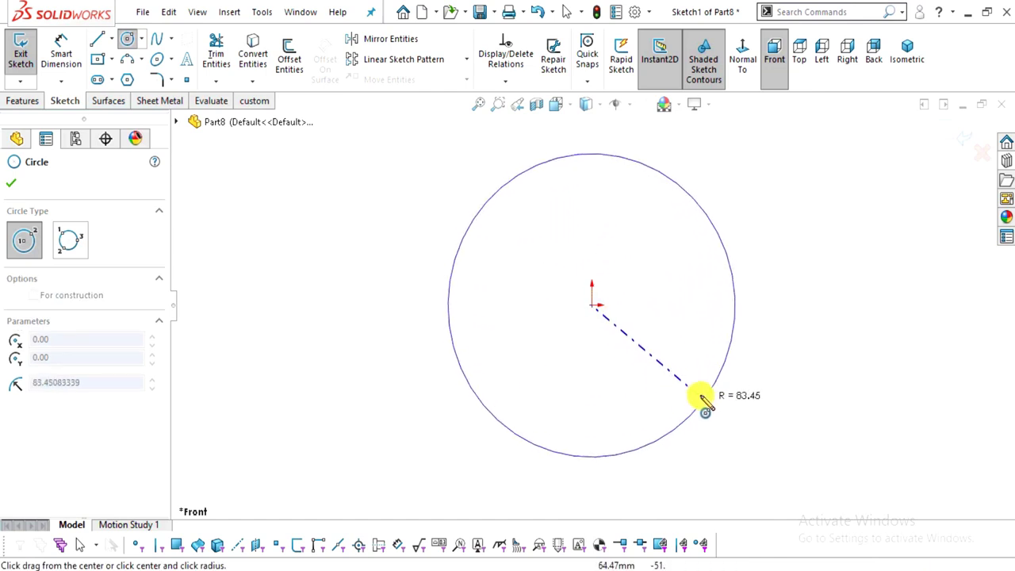
{"action": "left_click", "coordinate": [665, 420]}
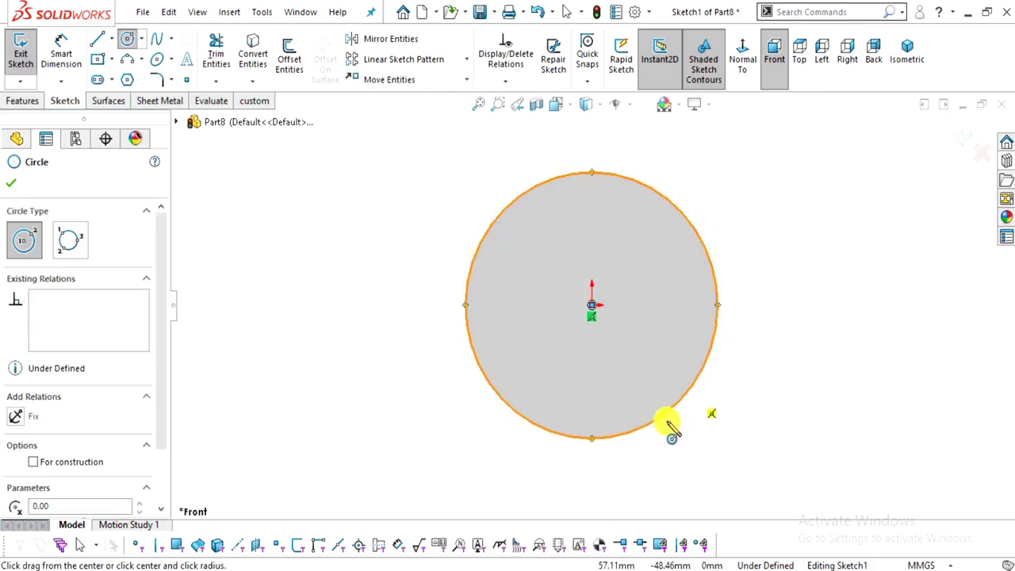
{"action": "left_click", "coordinate": [12, 187]}
Dimension the circle's diameter as 280 mm
{"action": "left_click", "coordinate": [61, 53]}
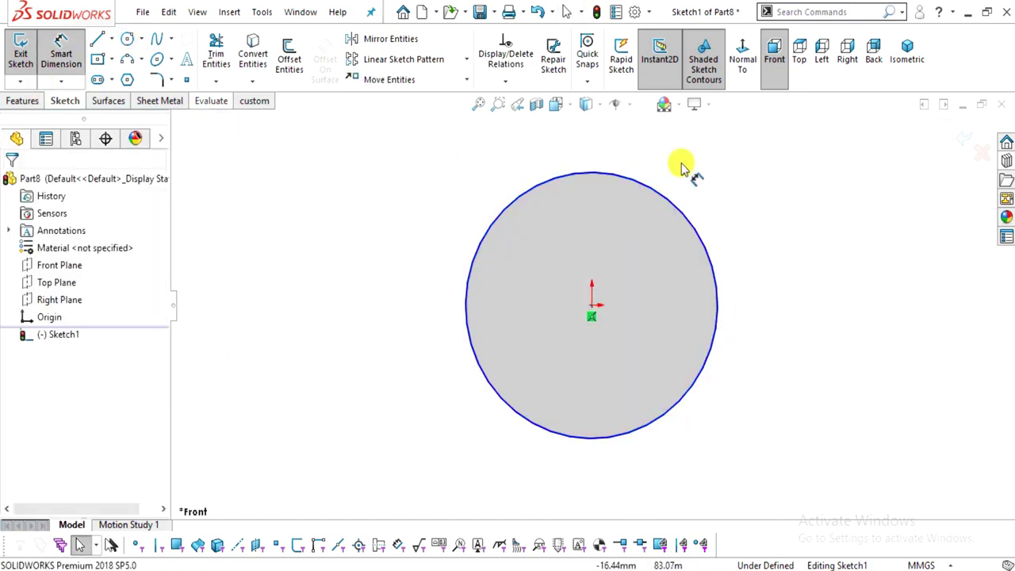
{"action": "left_click", "coordinate": [701, 216]}
{"action": "left_click", "coordinate": [806, 294]}
{"action": "type", "text": "2"}
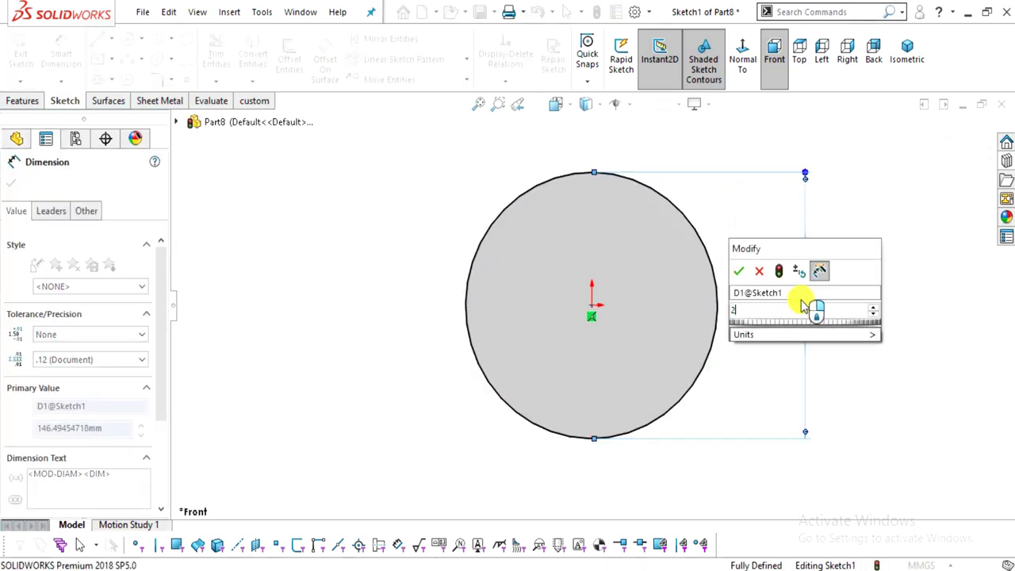
{"action": "type", "text": "80"}
{"action": "key", "text": "Return"}
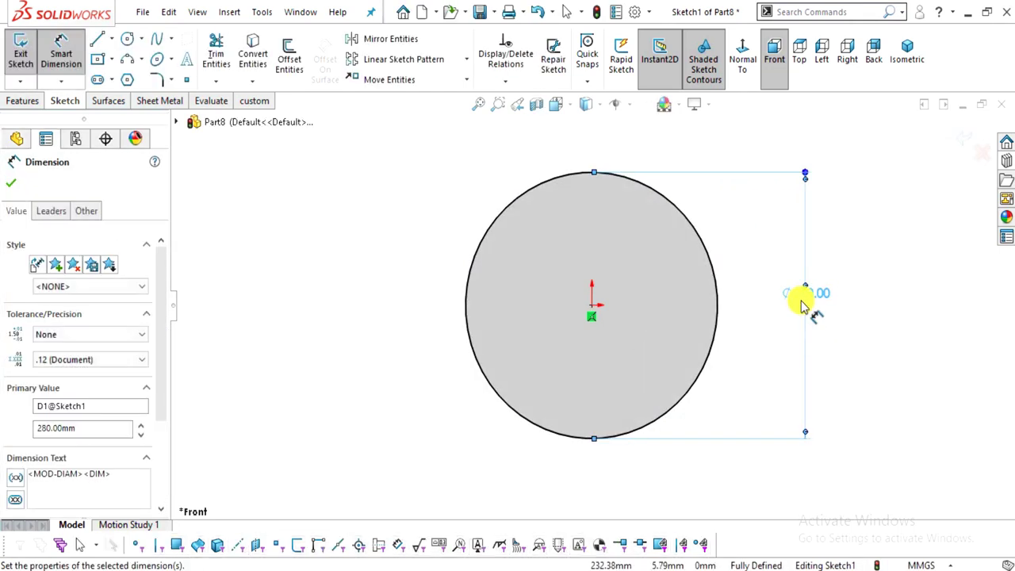
{"action": "left_click", "coordinate": [897, 354]}
Switch to the butterfly valve drawing in Foxit Reader and circle the Ø280.00 dimension with the Pencil tool
{"action": "key", "text": "alt+Tab"}
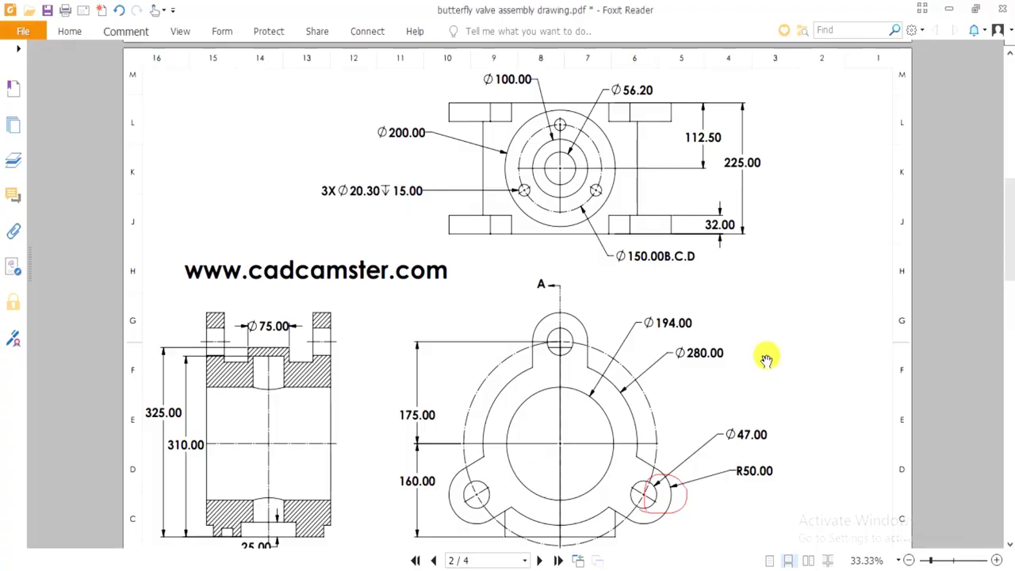
{"action": "left_click", "coordinate": [125, 31]}
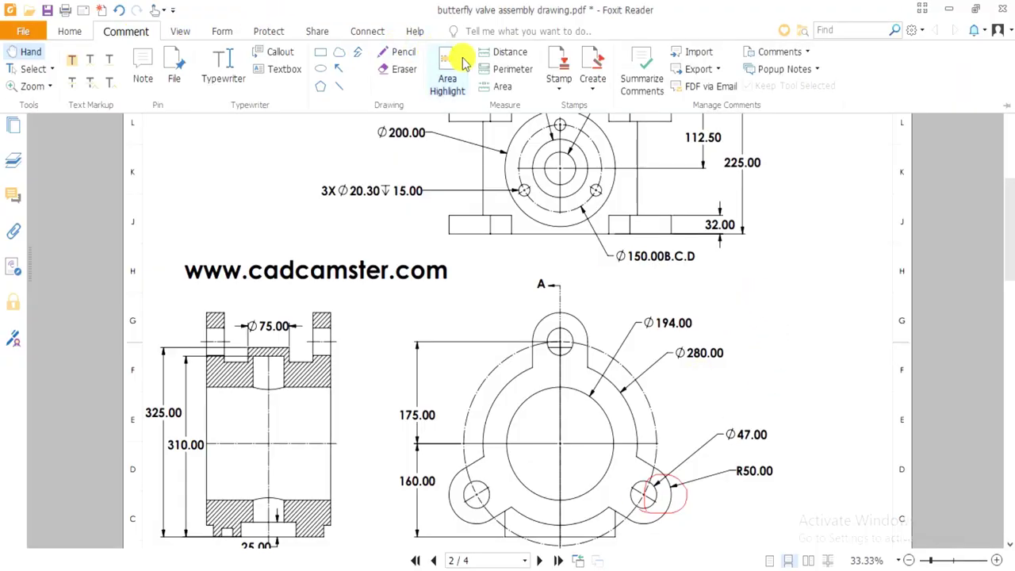
{"action": "left_click", "coordinate": [384, 47]}
{"action": "mouse_move", "coordinate": [697, 362]}
{"action": "left_mouse_down"}
{"action": "mouse_move", "coordinate": [732, 336]}
{"action": "mouse_move", "coordinate": [665, 340]}
{"action": "left_mouse_up"}
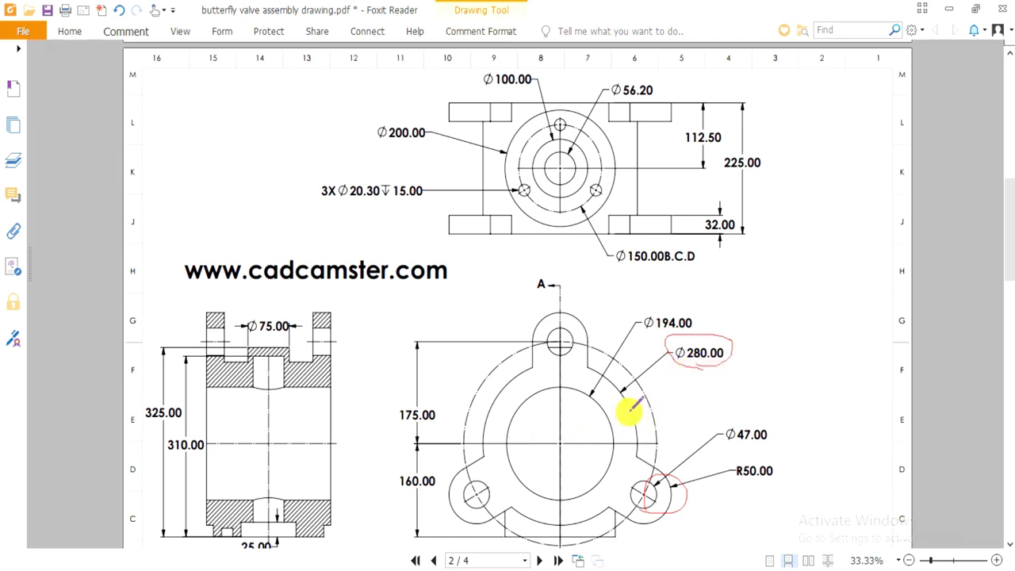
Point an arrow at the Body's Ø280 circle, handwrite 280 beside it and mark the 225.00 overall dimension
{"action": "left_click_drag", "start_coordinate": [682, 391], "coordinate": [624, 394]}
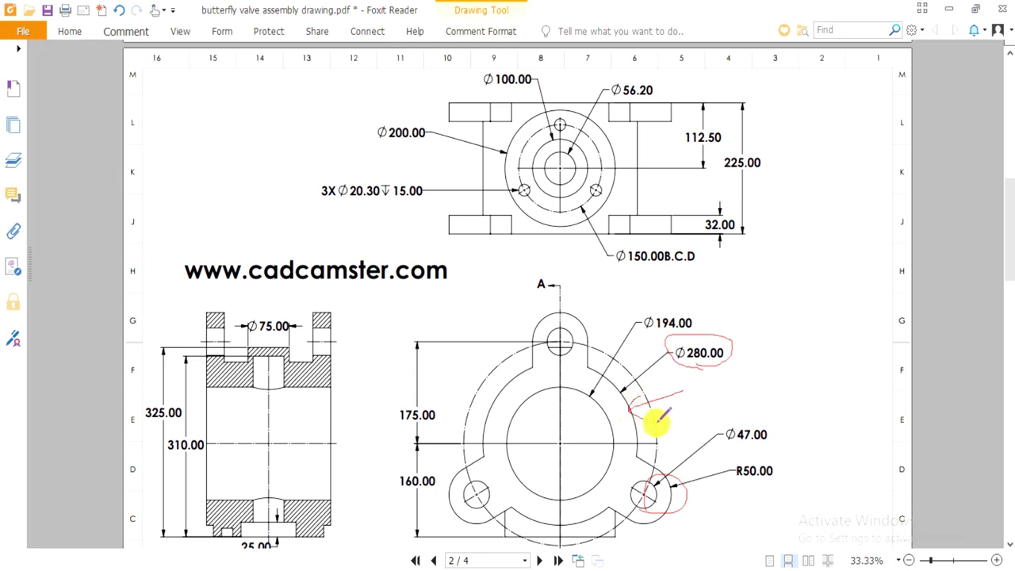
{"action": "left_click_drag", "start_coordinate": [707, 395], "coordinate": [742, 388]}
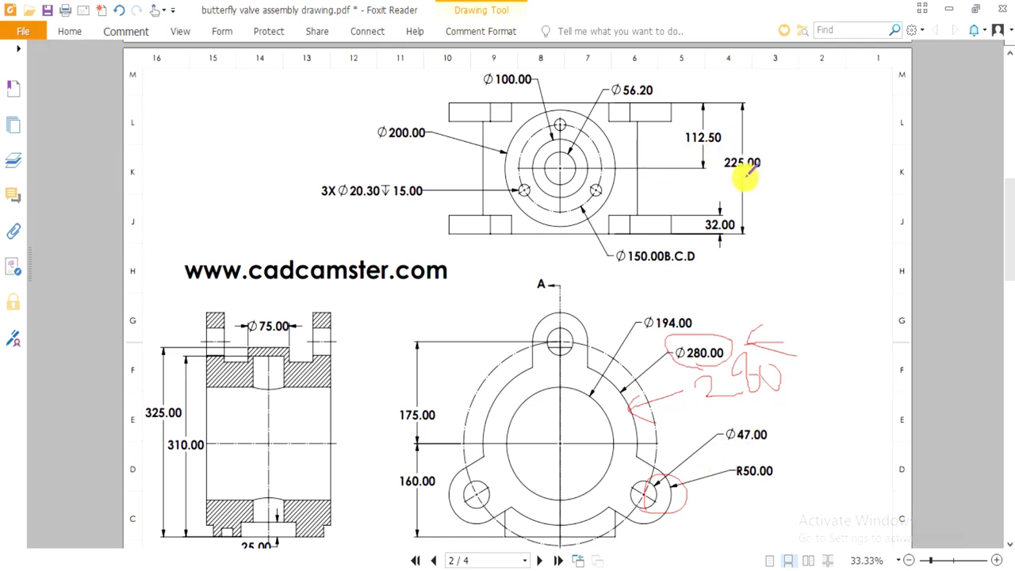
{"action": "left_click_drag", "start_coordinate": [742, 174], "coordinate": [719, 173]}
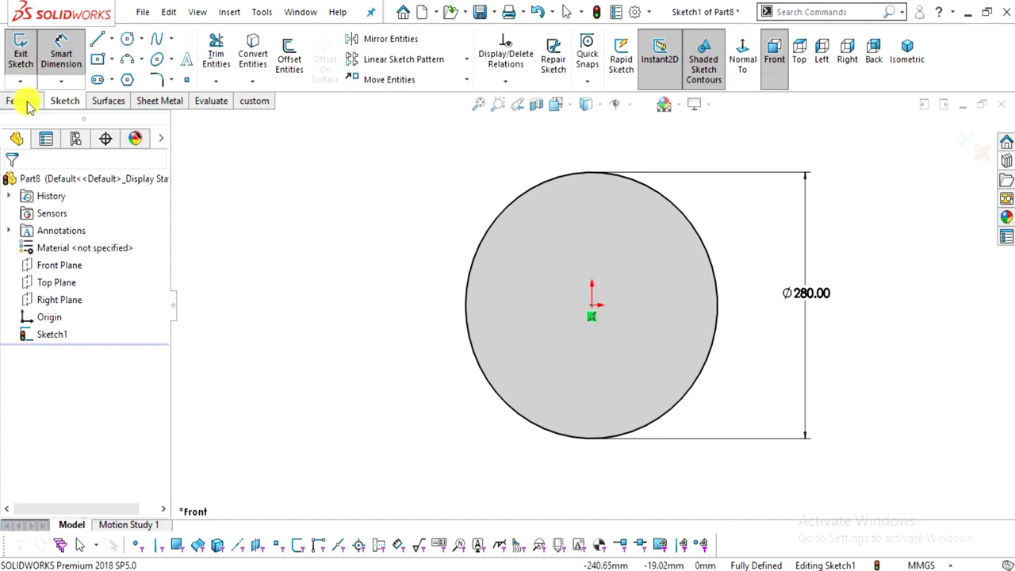
Extrude the 280 mm circle symmetrically with the Mid Plane end condition to a depth of 225 mm
{"action": "left_click", "coordinate": [23, 63]}
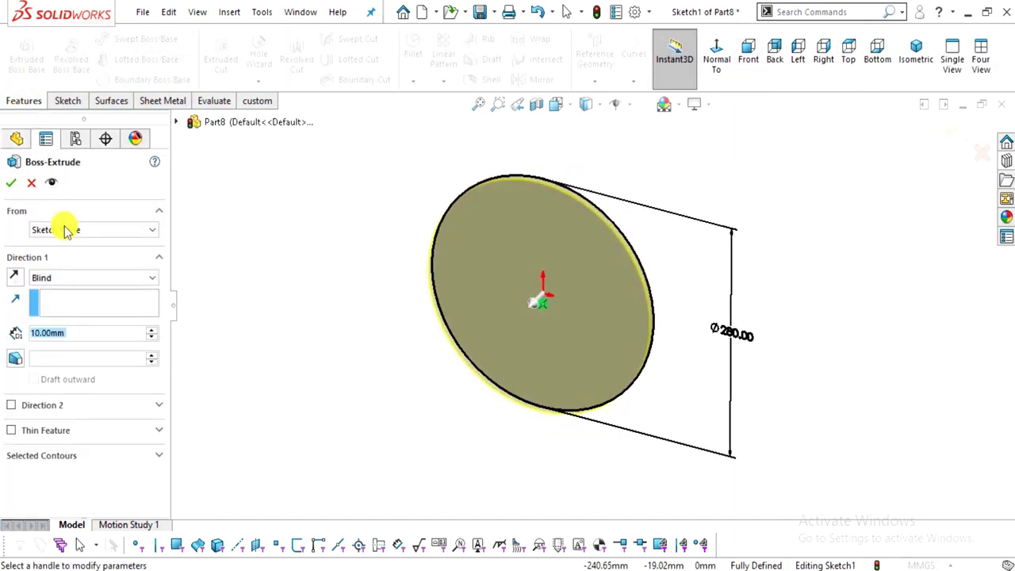
{"action": "left_click", "coordinate": [63, 277]}
{"action": "left_click", "coordinate": [72, 343]}
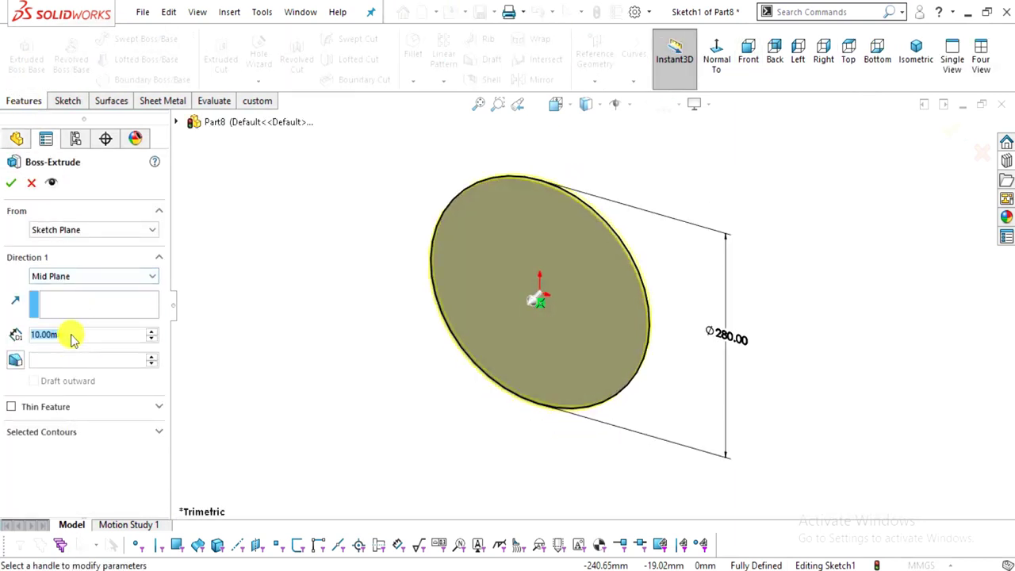
{"action": "type", "text": "225"}
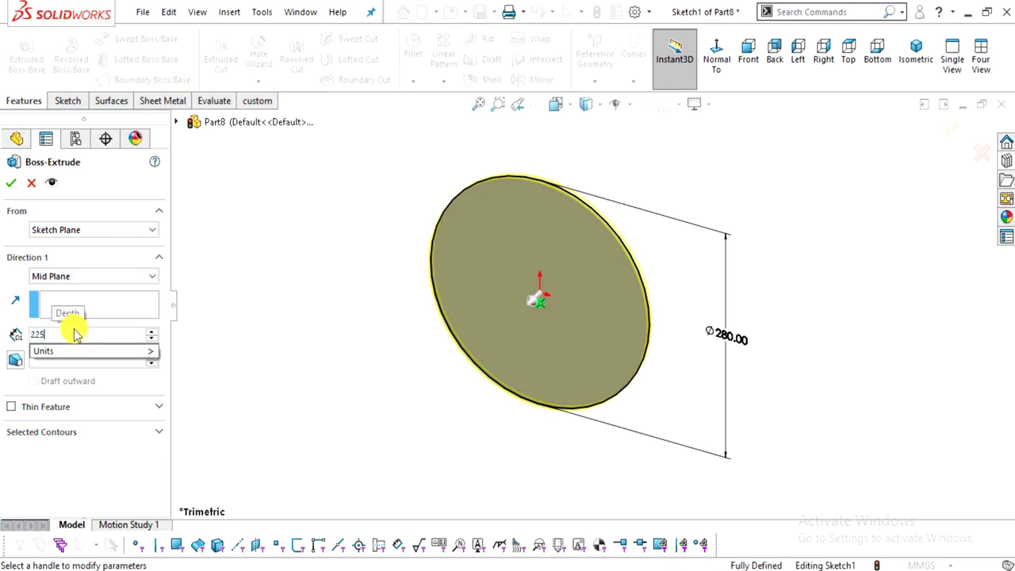
{"action": "key", "text": "Return"}
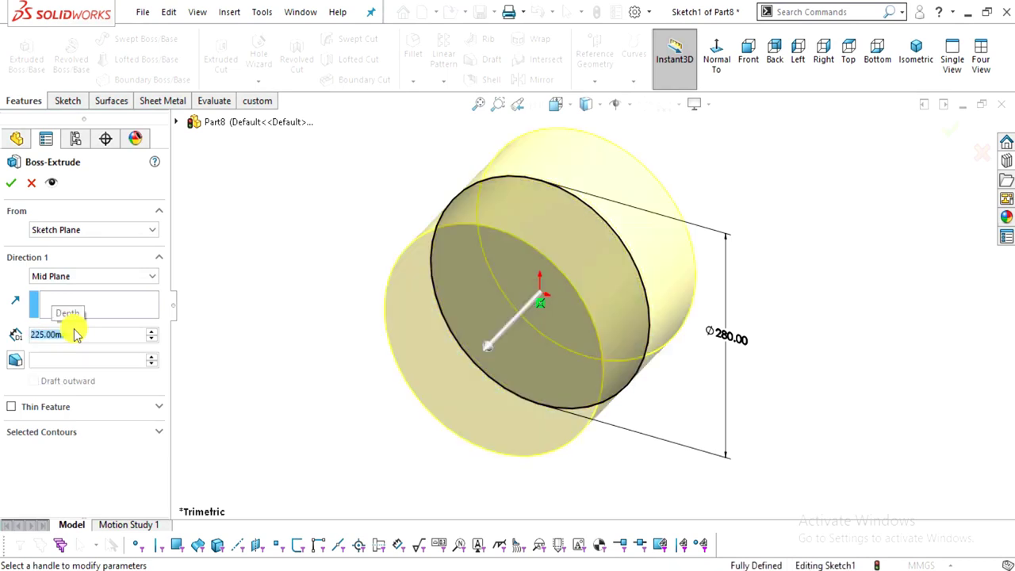
{"action": "left_click", "coordinate": [15, 184]}
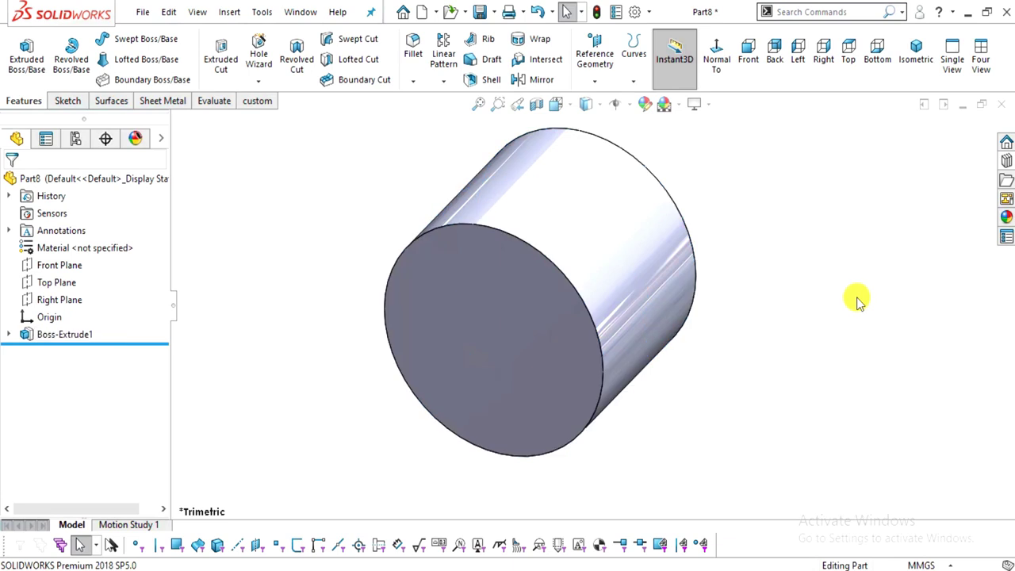
Start a new sketch on the cylinder's rear circular end face, viewed normal to it
{"action": "middle_click_drag", "start_coordinate": [672, 224], "coordinate": [702, 484]}
{"action": "left_click", "coordinate": [586, 216]}
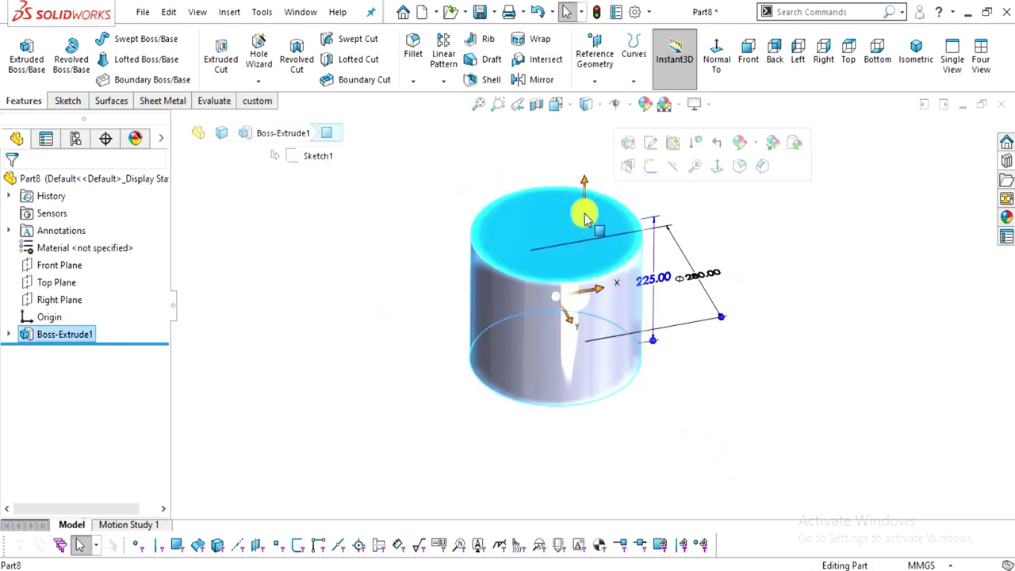
{"action": "left_click", "coordinate": [720, 171]}
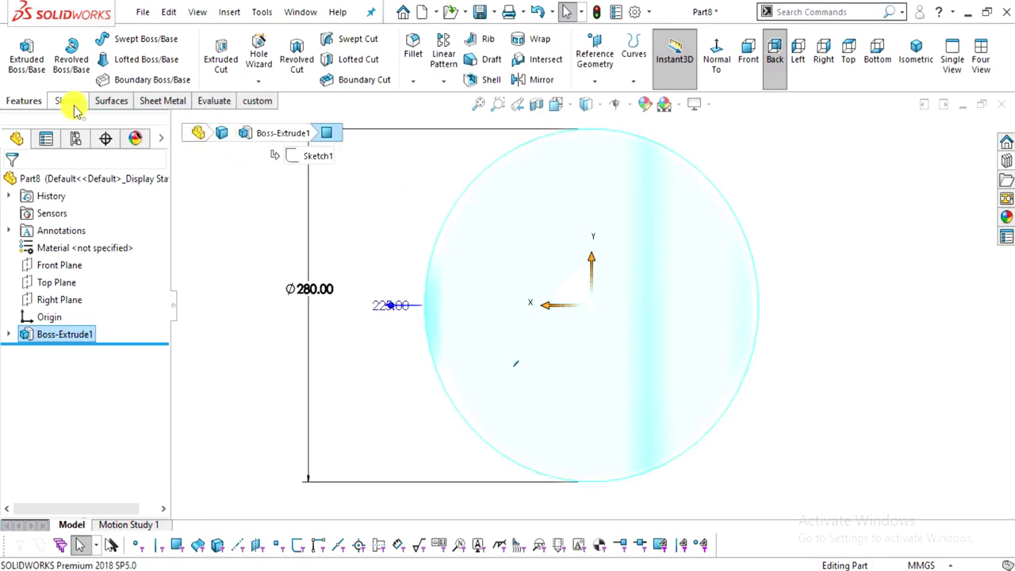
{"action": "left_click", "coordinate": [69, 101]}
{"action": "left_click", "coordinate": [17, 52]}
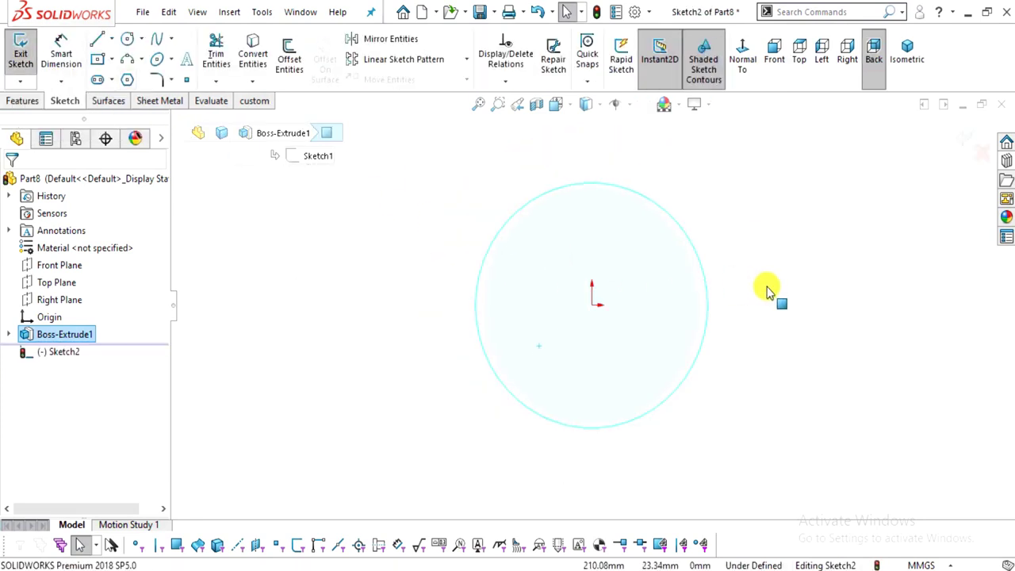
{"action": "left_click", "coordinate": [913, 376]}
Draw a vertical centerline about 180 mm long upward from the origin, past the cylinder's edge
{"action": "left_click", "coordinate": [111, 39]}
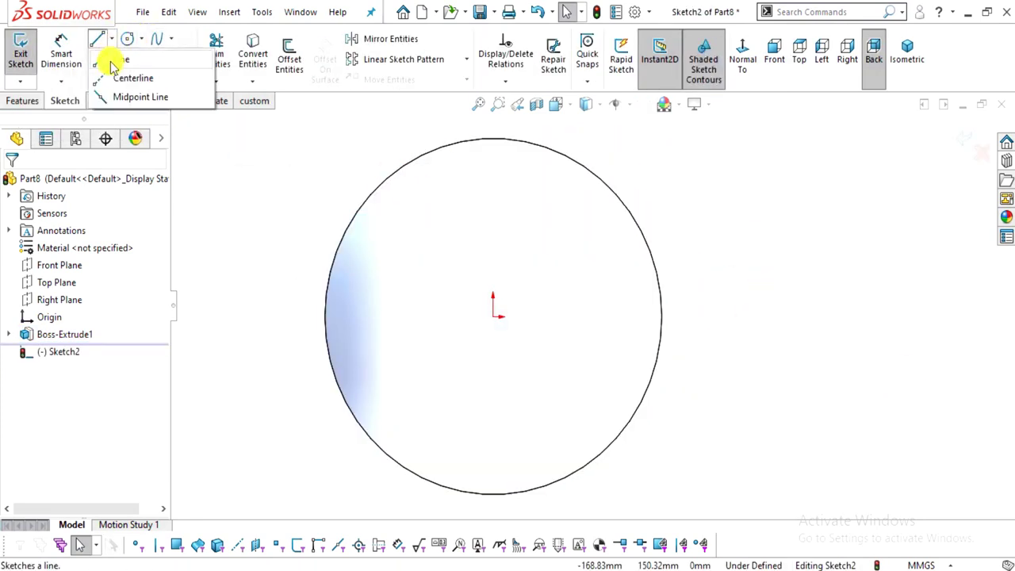
{"action": "left_click", "coordinate": [119, 77]}
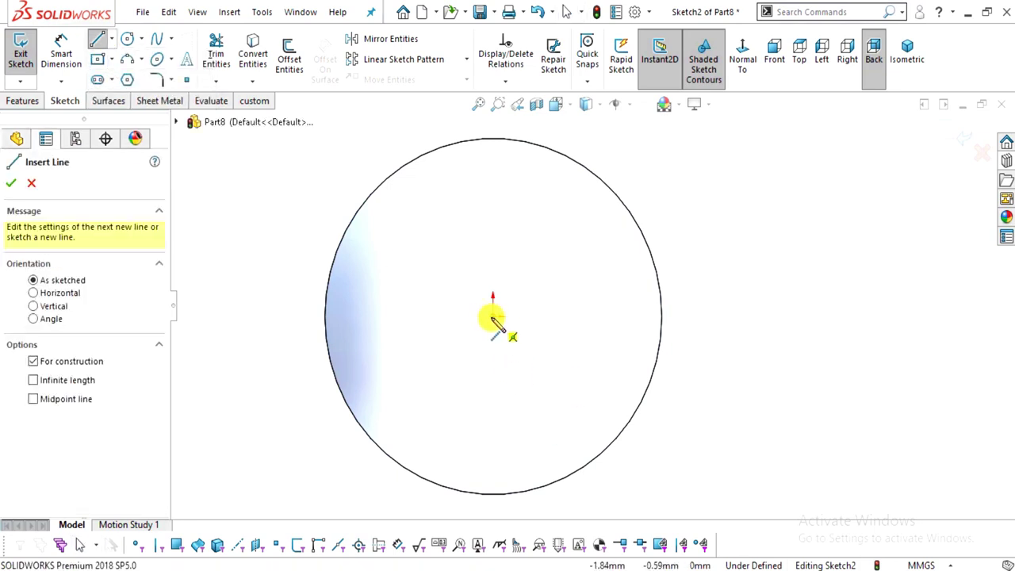
{"action": "left_click", "coordinate": [492, 316]}
{"action": "scroll", "coordinate": [583, 309], "scroll_direction": "up", "scroll_amount": 2}
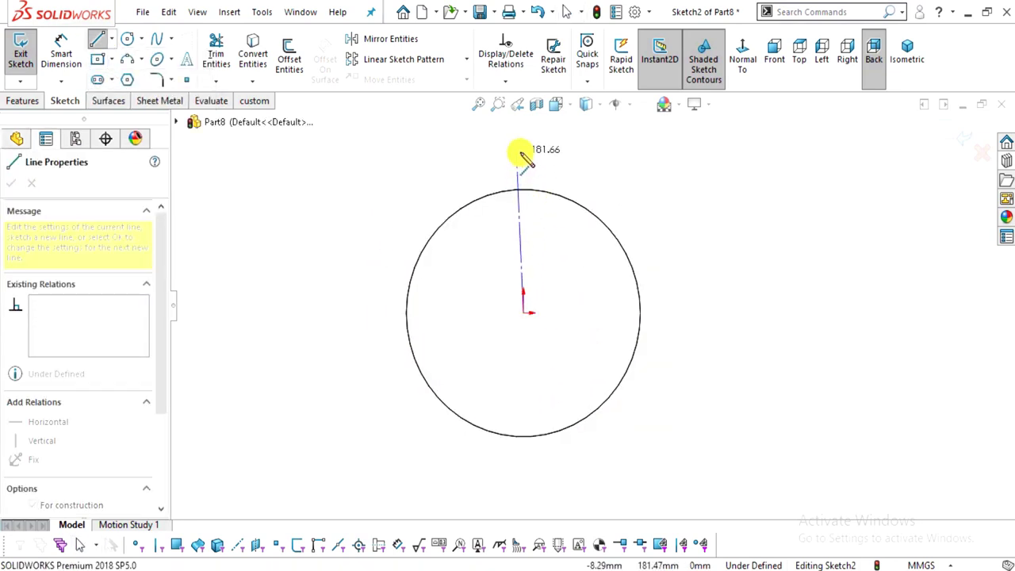
{"action": "left_click", "coordinate": [523, 155]}
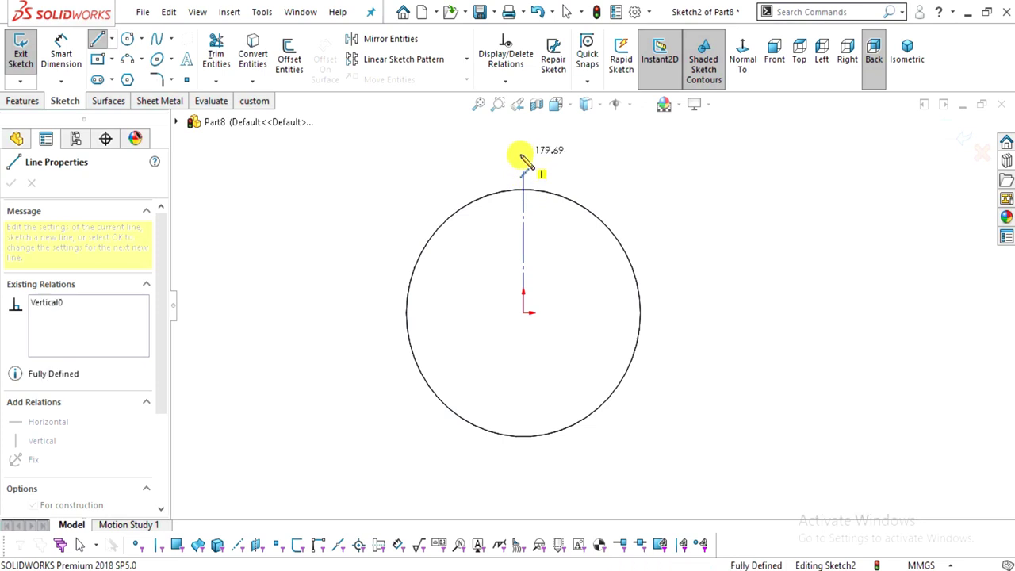
{"action": "key", "text": "Escape"}
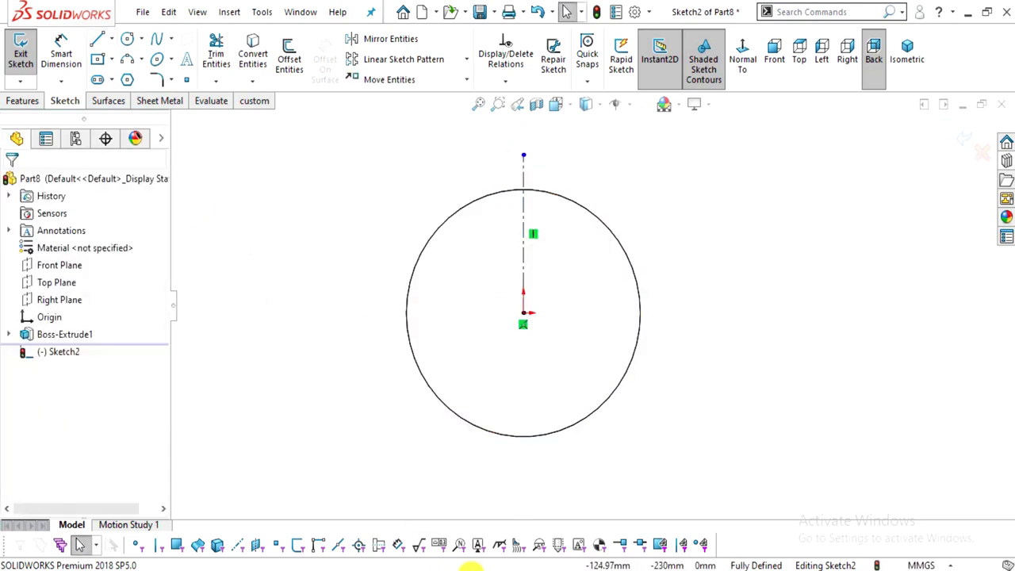
Switch to the drawing in Foxit Reader, mark both ends of the 175.00 dimension on the Body's front view with the Pencil and circle its value
{"action": "key", "text": "alt+Tab"}
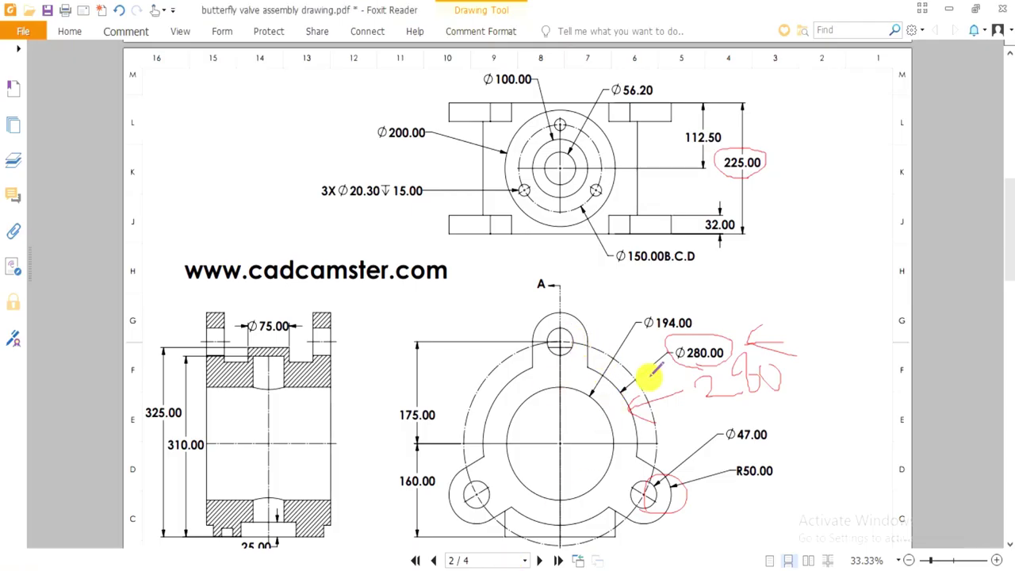
{"action": "scroll", "coordinate": [583, 428], "scroll_direction": "up", "scroll_amount": 1, "text": "ctrl"}
{"action": "scroll", "coordinate": [579, 416], "scroll_direction": "down", "scroll_amount": 2}
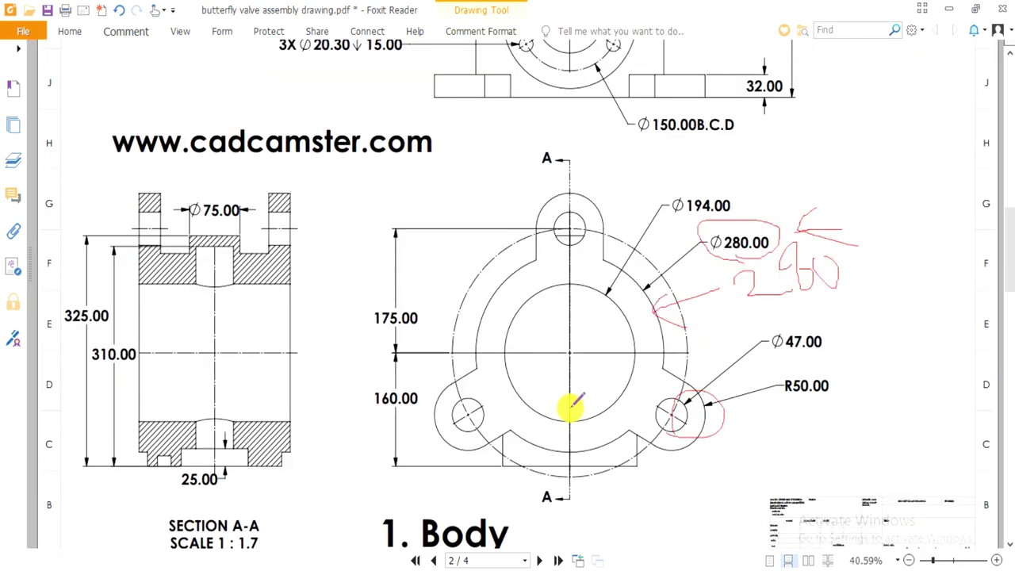
{"action": "scroll", "coordinate": [575, 408], "scroll_direction": "up", "scroll_amount": 2}
{"action": "scroll", "coordinate": [575, 407], "scroll_direction": "down", "scroll_amount": 1}
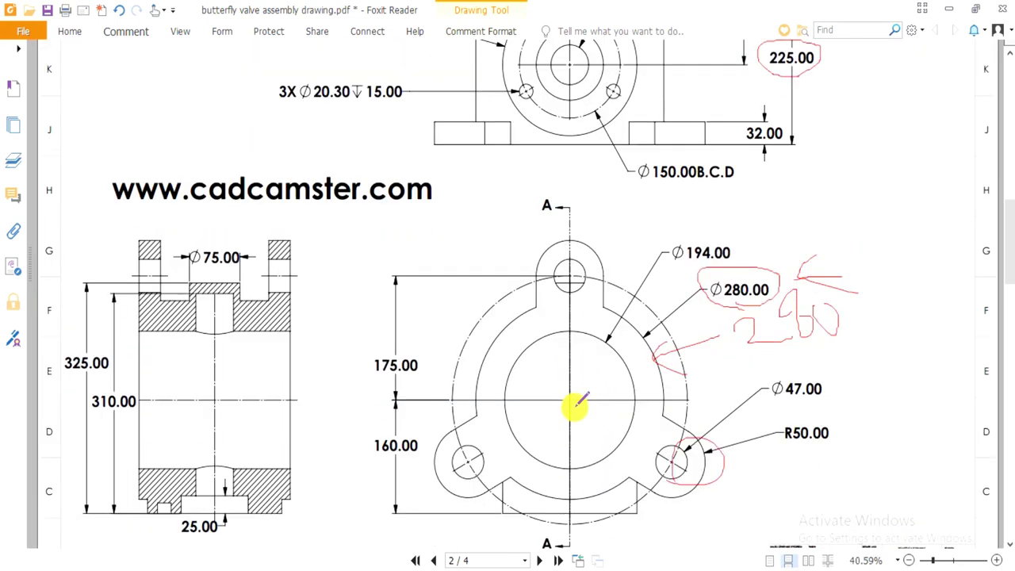
{"action": "scroll", "coordinate": [575, 406], "scroll_direction": "down", "scroll_amount": 2}
{"action": "scroll", "coordinate": [576, 407], "scroll_direction": "up", "scroll_amount": 1}
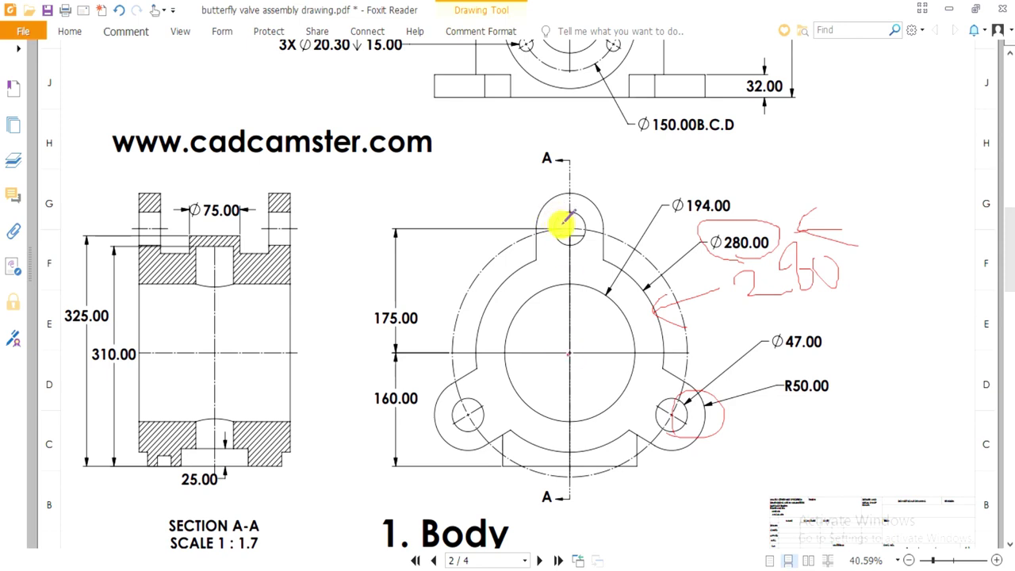
{"action": "left_click_drag", "start_coordinate": [570, 227], "coordinate": [437, 217]}
{"action": "left_click_drag", "start_coordinate": [569, 353], "coordinate": [358, 335]}
{"action": "mouse_move", "coordinate": [434, 323]}
{"action": "left_mouse_down"}
{"action": "mouse_move", "coordinate": [436, 306]}
{"action": "mouse_move", "coordinate": [399, 280]}
{"action": "mouse_move", "coordinate": [372, 333]}
{"action": "left_mouse_up"}
{"action": "left_click_drag", "start_coordinate": [436, 292], "coordinate": [402, 287]}
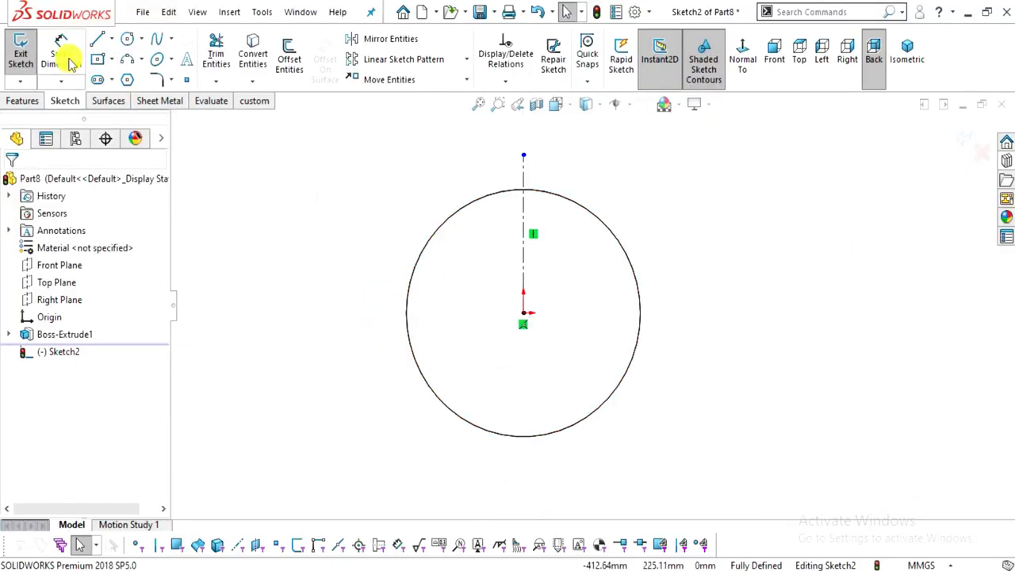
Return to SOLIDWORKS and dimension the vertical centerline's length as 175 mm
{"action": "left_click", "coordinate": [61, 54]}
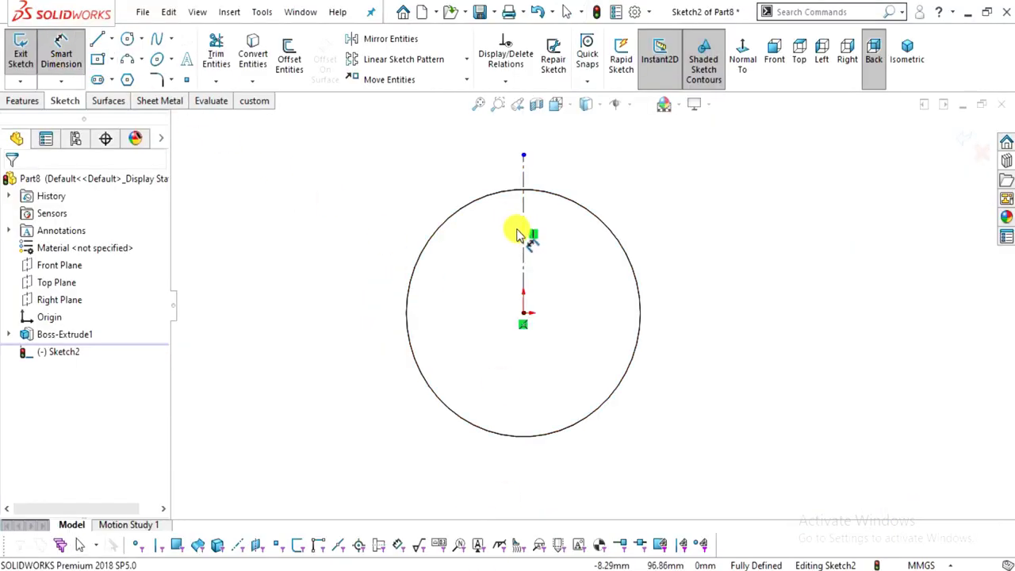
{"action": "left_click", "coordinate": [523, 236]}
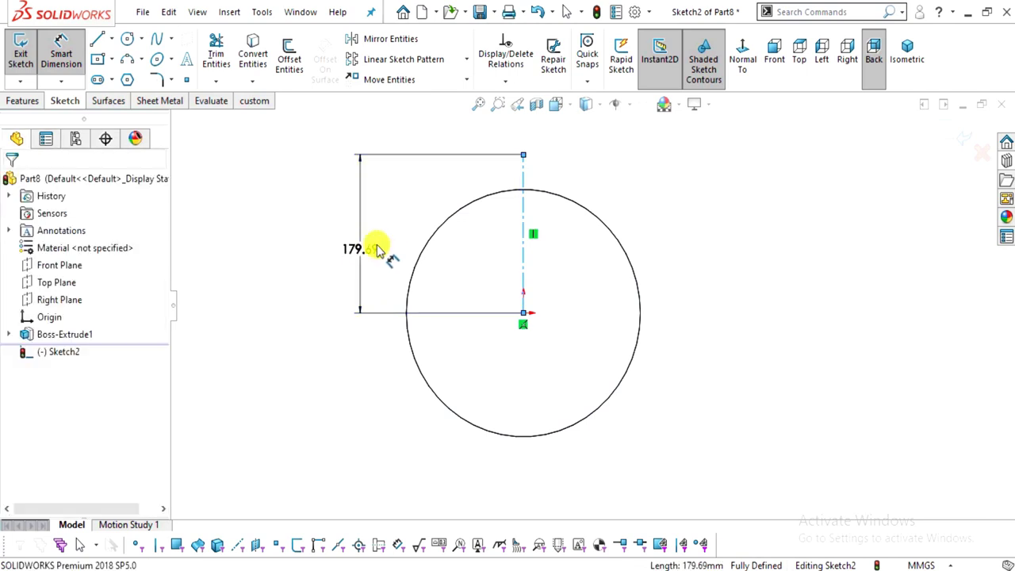
{"action": "left_click", "coordinate": [379, 250]}
{"action": "type", "text": "175"}
{"action": "key", "text": "Return"}
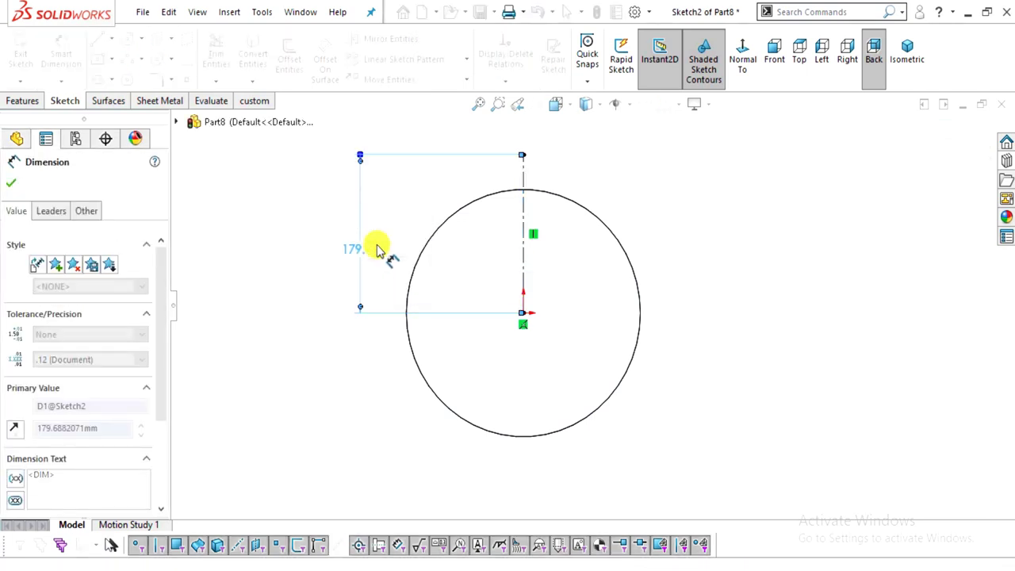
Draw two concentric circles, about 58 mm and 29 mm in diameter, centred on the centerline's upper endpoint
{"action": "scroll", "coordinate": [699, 246], "scroll_direction": "down", "scroll_amount": 2}
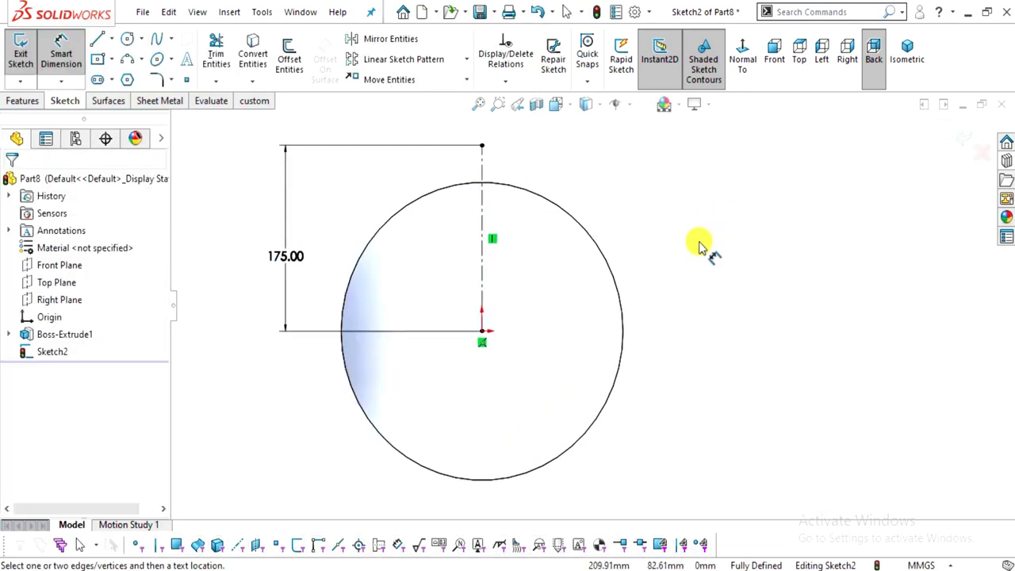
{"action": "left_click", "coordinate": [127, 40]}
{"action": "scroll", "coordinate": [515, 159], "scroll_direction": "down", "scroll_amount": 1}
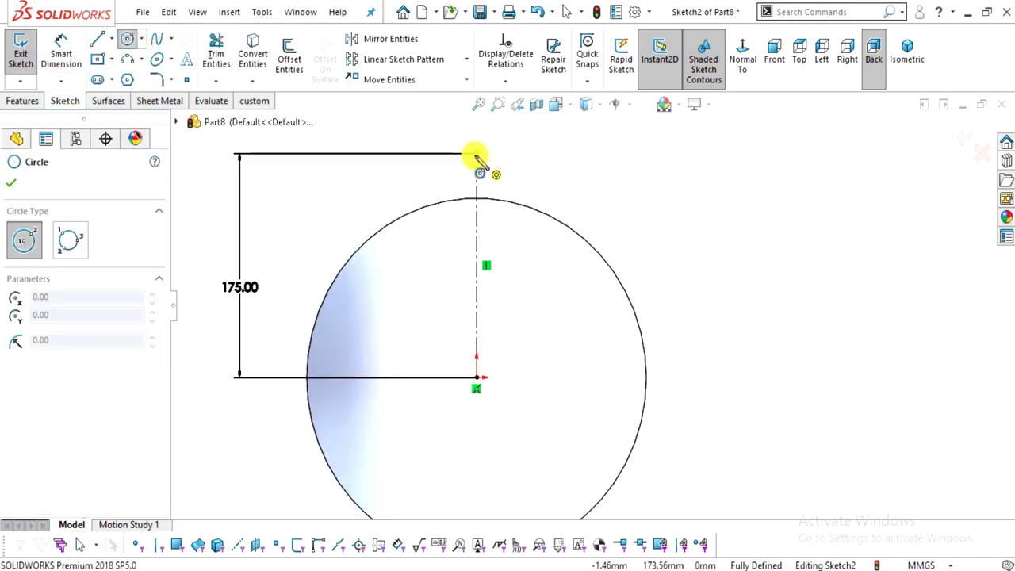
{"action": "left_click", "coordinate": [476, 154]}
{"action": "left_click", "coordinate": [507, 167]}
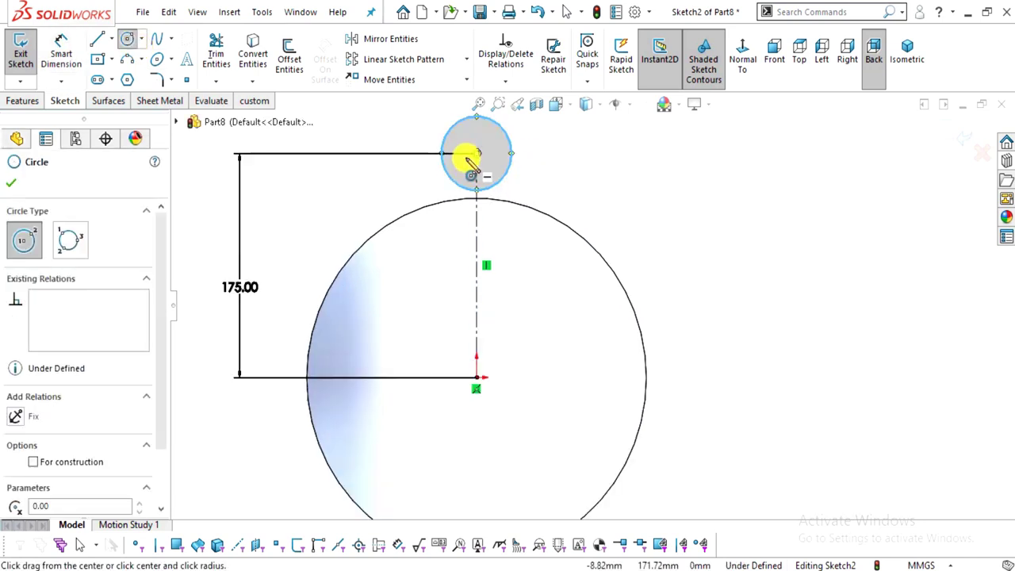
{"action": "left_click", "coordinate": [477, 153]}
{"action": "left_click", "coordinate": [490, 167]}
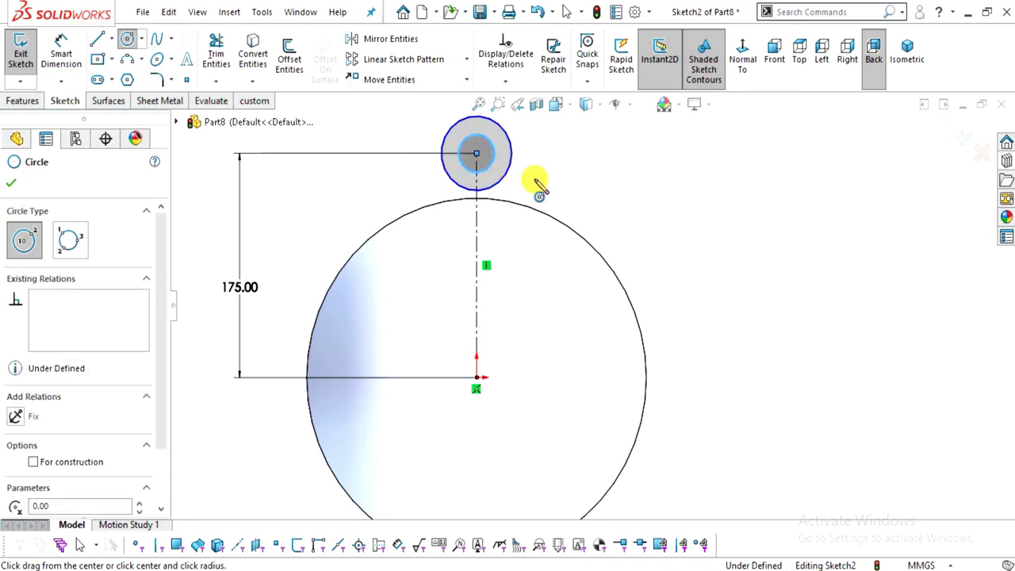
{"action": "key", "text": "Escape"}
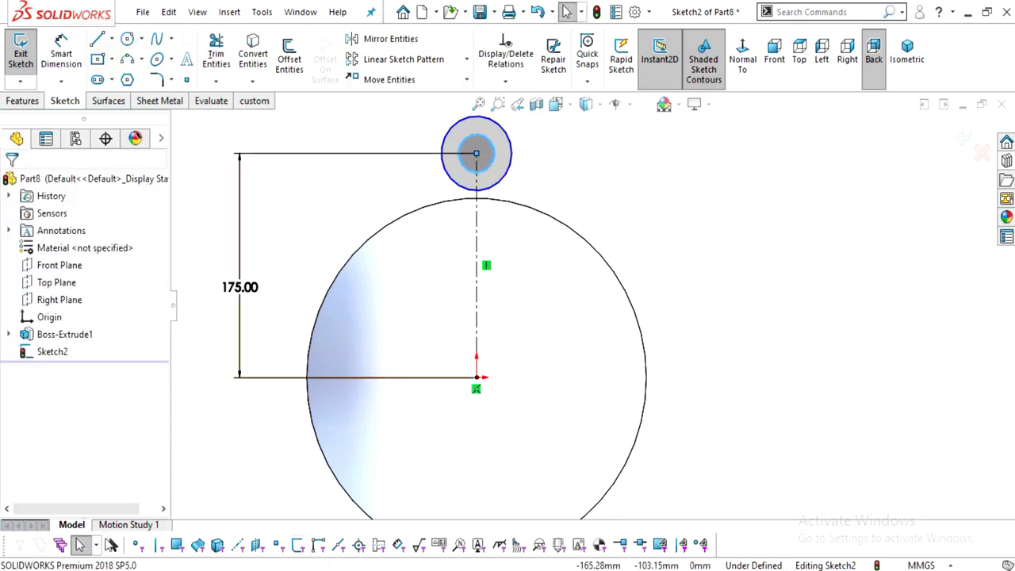
Check the lug's Ø47.00 and R50.00 callouts in the Foxit Reader drawing, and dimension the inner circle's diameter as 47 mm in SOLIDWORKS
{"action": "key", "text": "alt+Tab"}
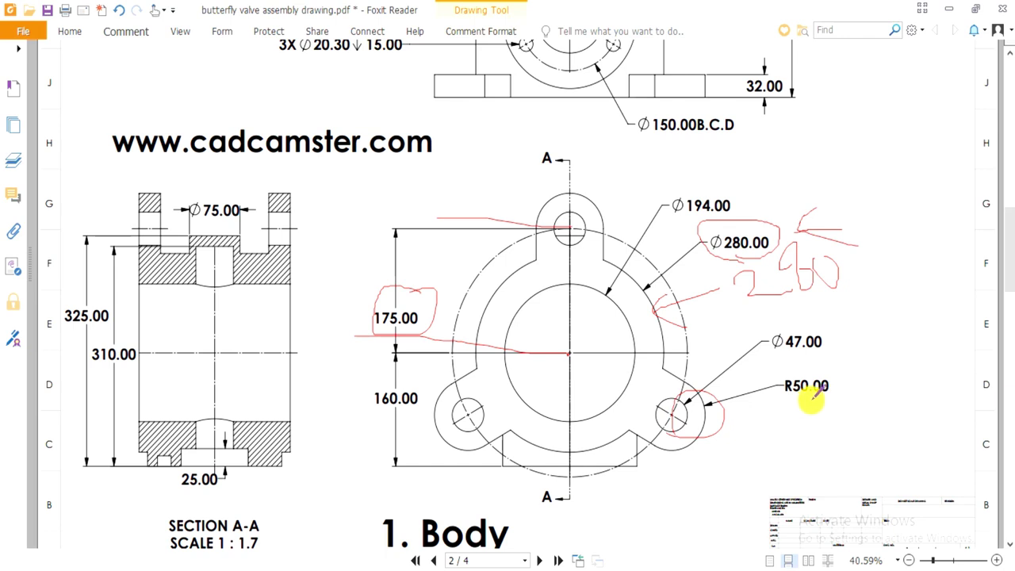
{"action": "left_click", "coordinate": [498, 570]}
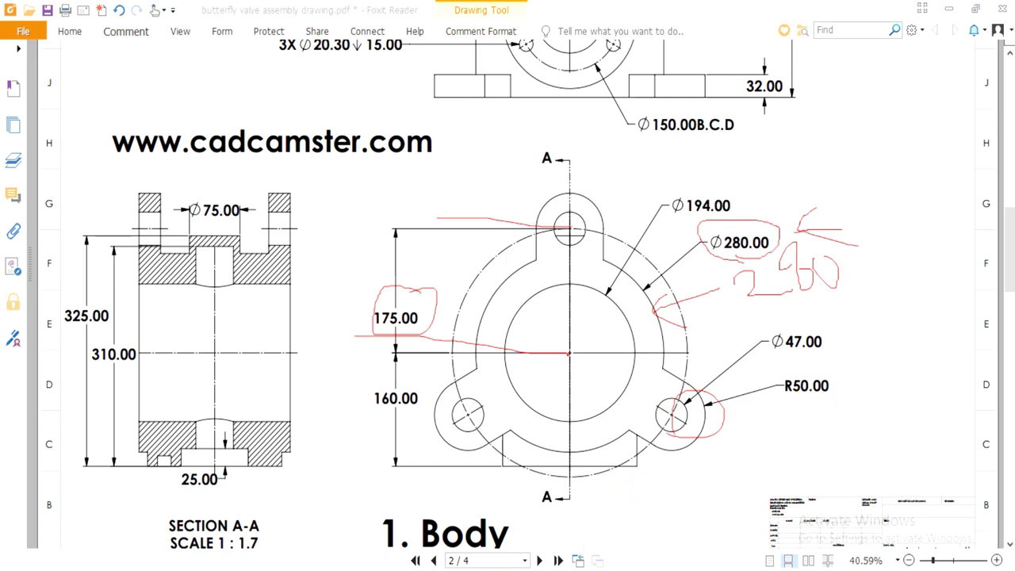
{"action": "left_click", "coordinate": [61, 54]}
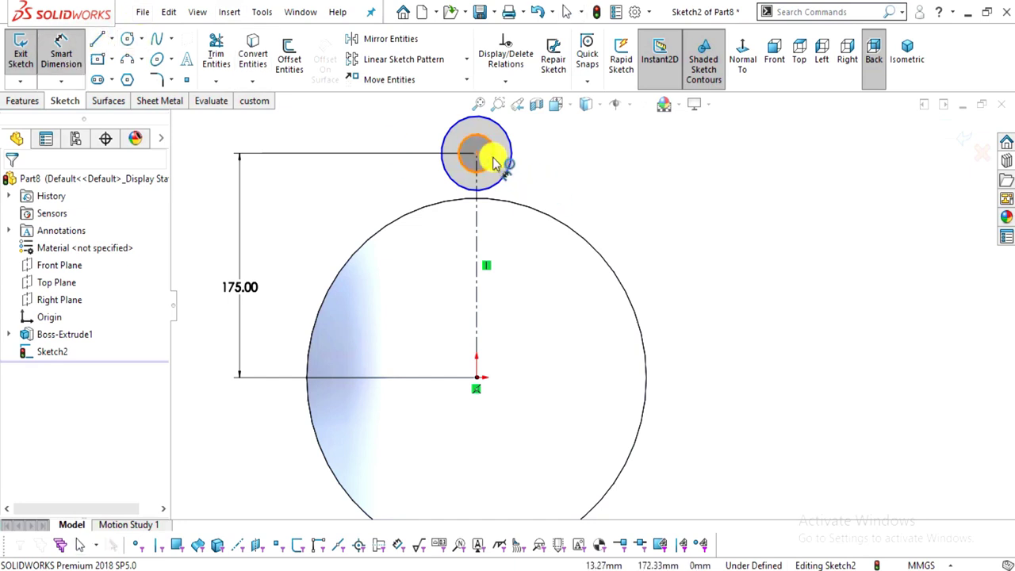
{"action": "left_click", "coordinate": [489, 153]}
{"action": "left_click", "coordinate": [584, 177]}
{"action": "type", "text": "47"}
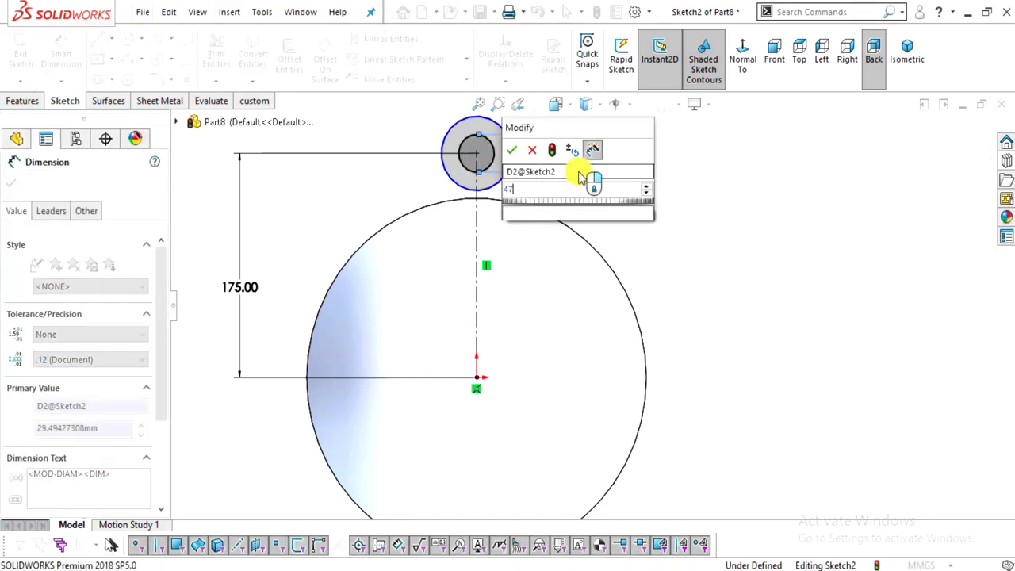
{"action": "key", "text": "Return"}
{"action": "key", "text": "Escape"}
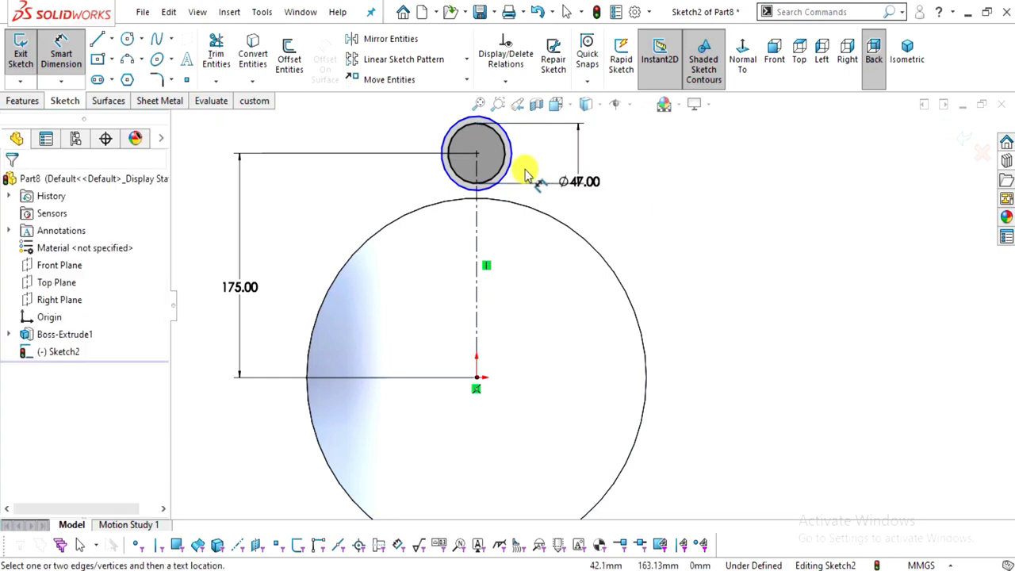
Dimension the outer concentric circle's diameter as 100 mm
{"action": "left_click", "coordinate": [512, 162]}
{"action": "left_click", "coordinate": [645, 158]}
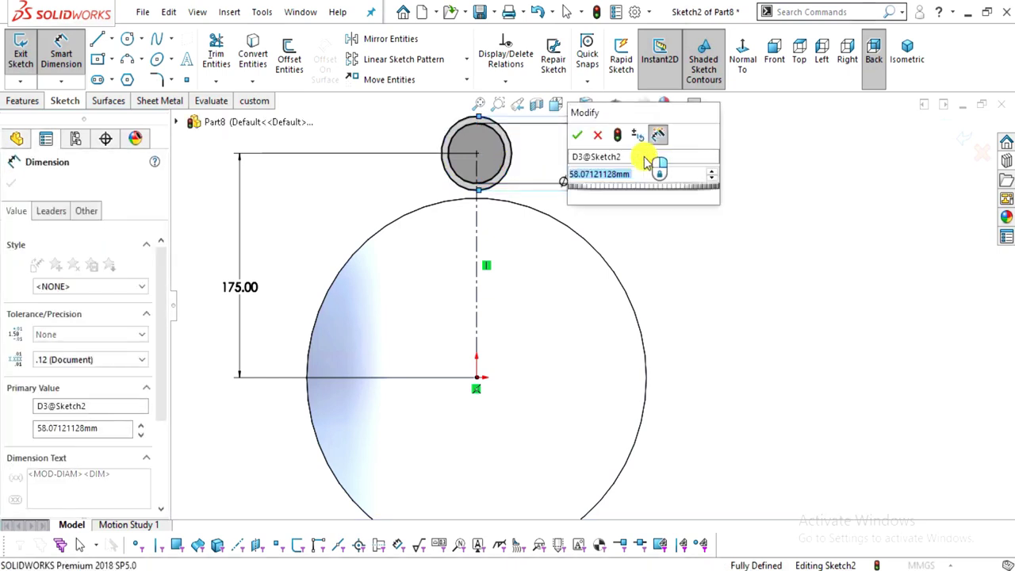
{"action": "type", "text": "100"}
{"action": "key", "text": "Return"}
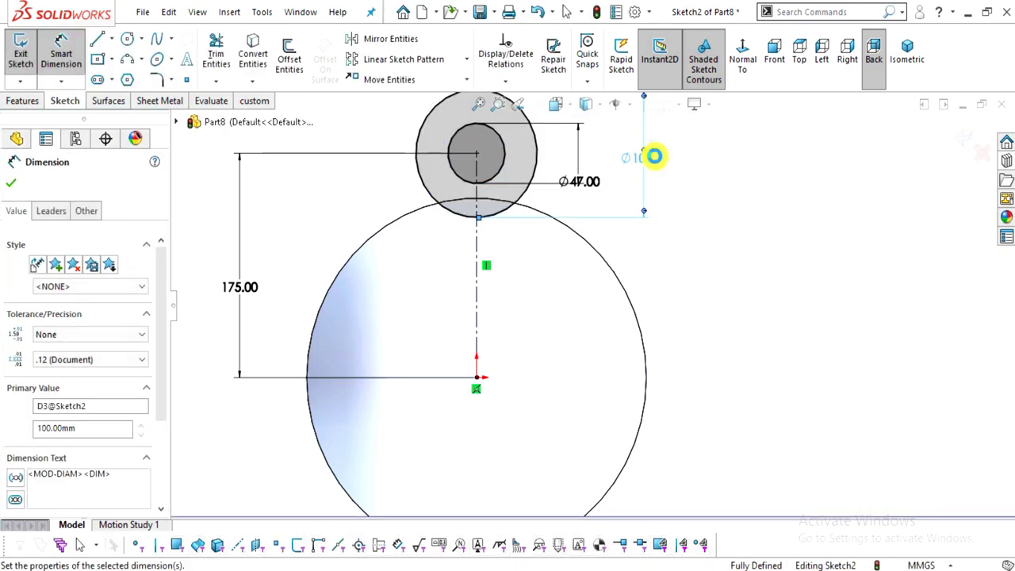
{"action": "key", "text": "Escape"}
Draw two vertical lines tangent to the Ø100 circle, from its left and right quadrant points down to the cylinder's edge
{"action": "left_click", "coordinate": [97, 40]}
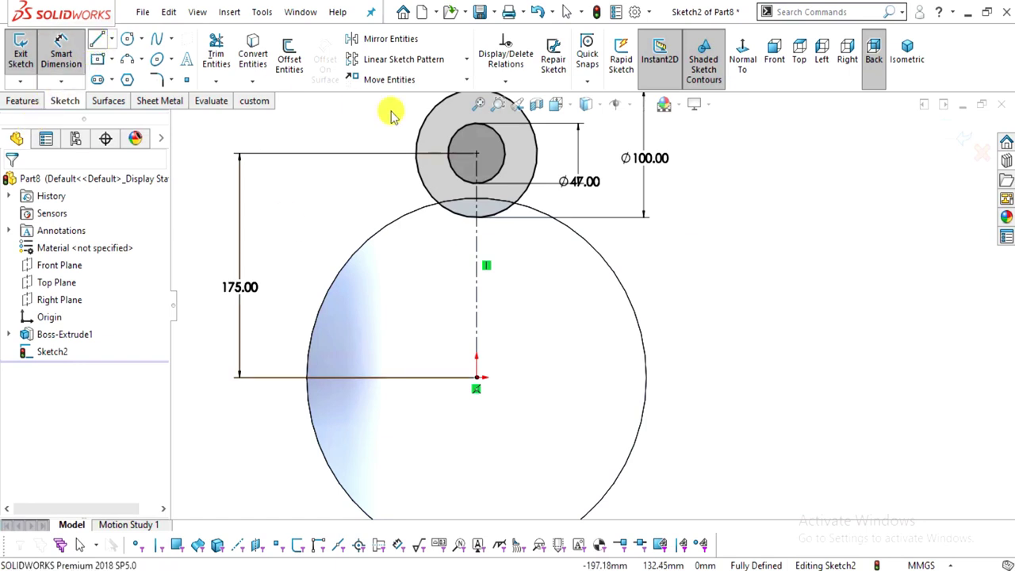
{"action": "scroll", "coordinate": [434, 159], "scroll_direction": "down", "scroll_amount": 2}
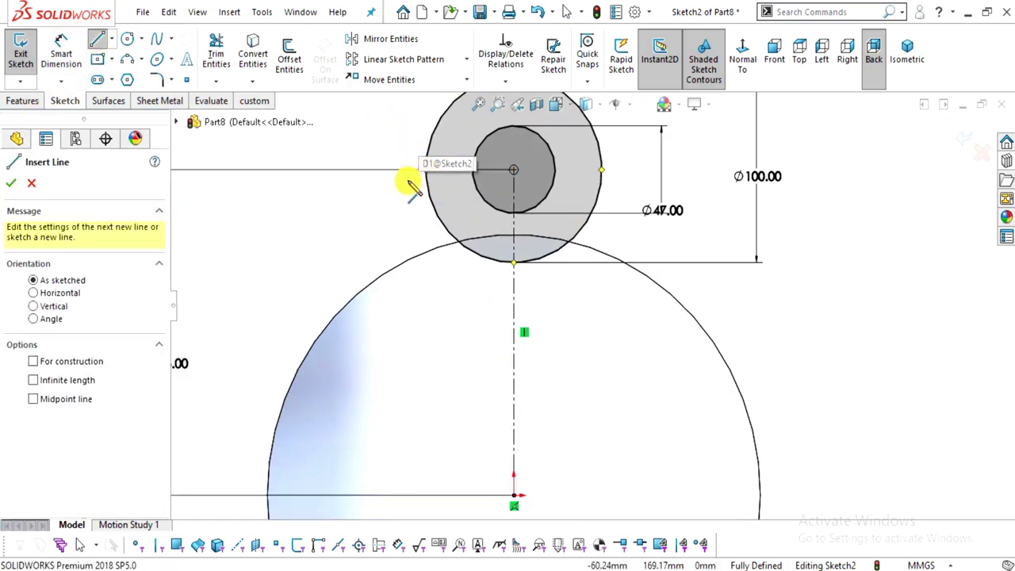
{"action": "left_click", "coordinate": [426, 169]}
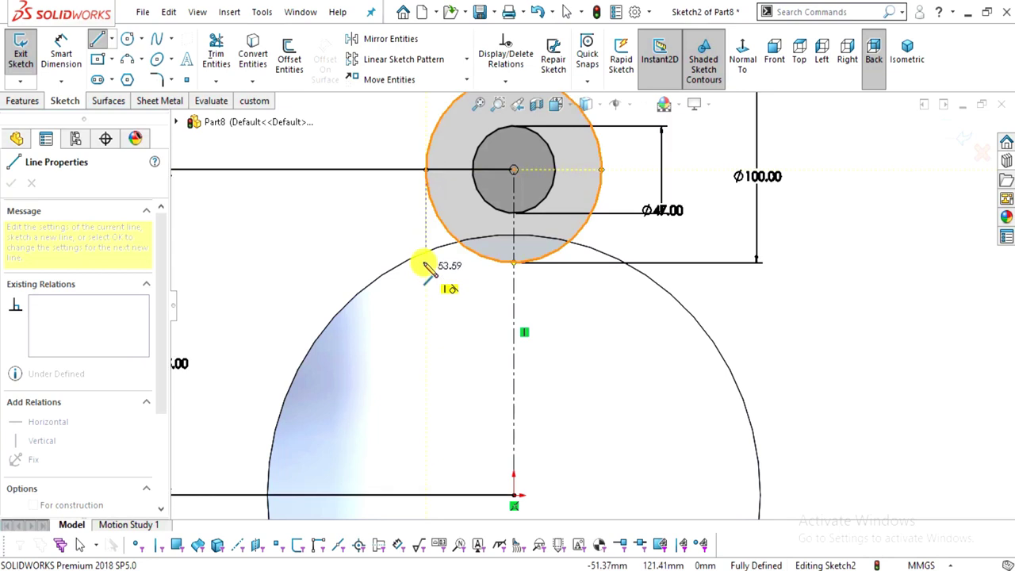
{"action": "left_click", "coordinate": [432, 253]}
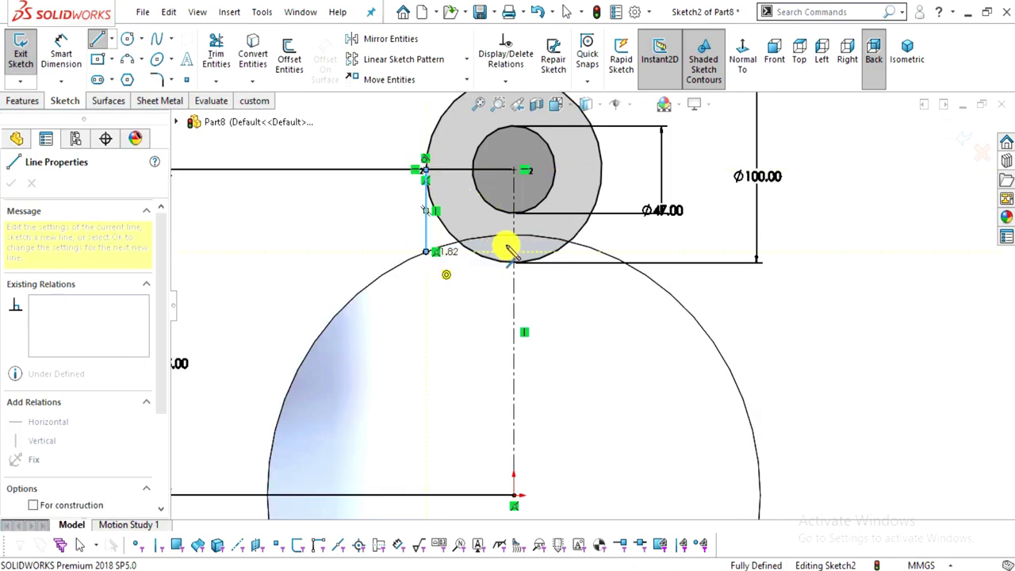
{"action": "key", "text": "Escape"}
{"action": "left_click", "coordinate": [97, 39]}
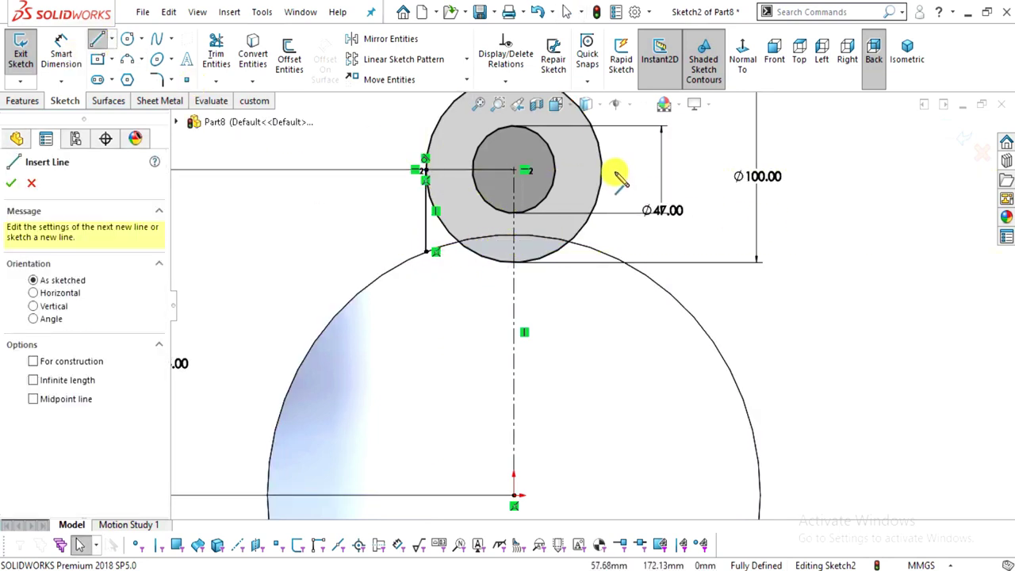
{"action": "left_click", "coordinate": [602, 170]}
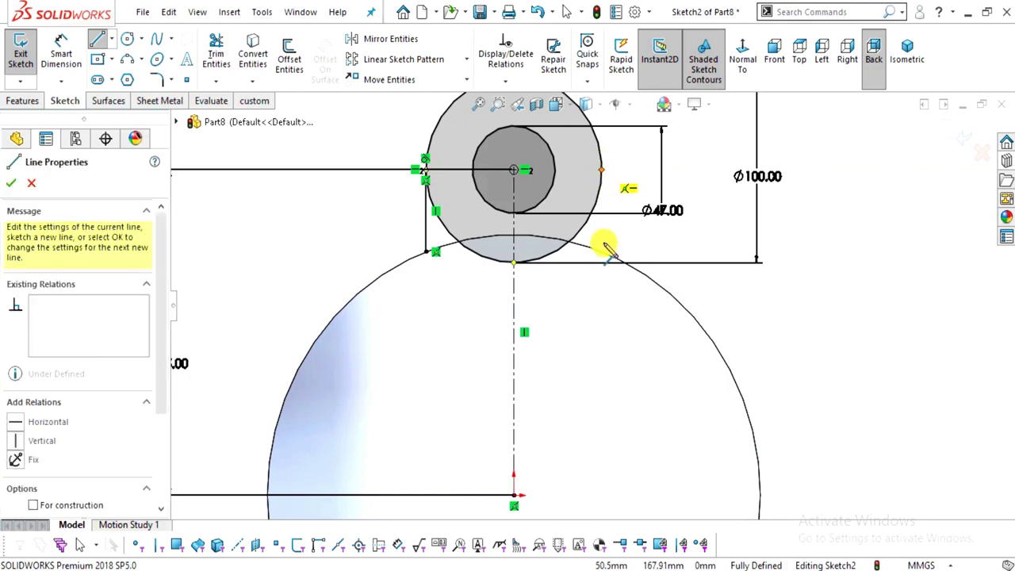
{"action": "left_click", "coordinate": [605, 253]}
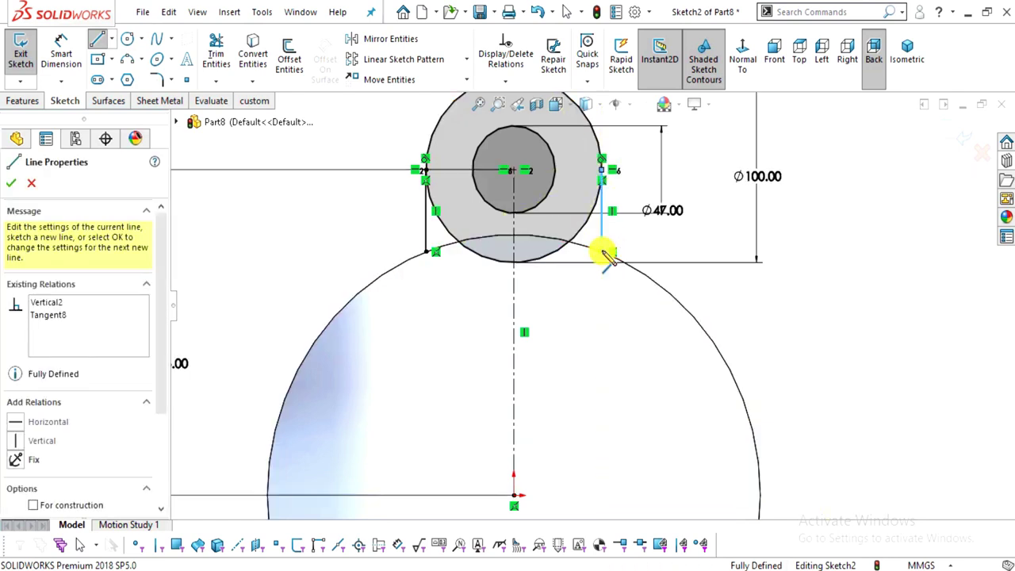
{"action": "key", "text": "Escape"}
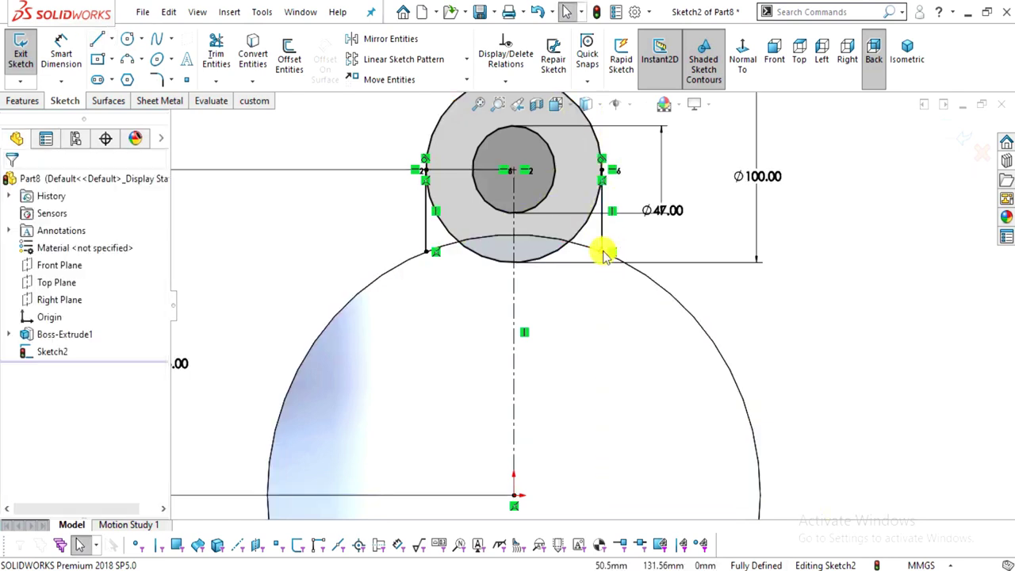
Convert the cylinder's circular edge into the sketch and trim away the Ø100 circle's lower arc between the two vertical lines
{"action": "left_click", "coordinate": [351, 295]}
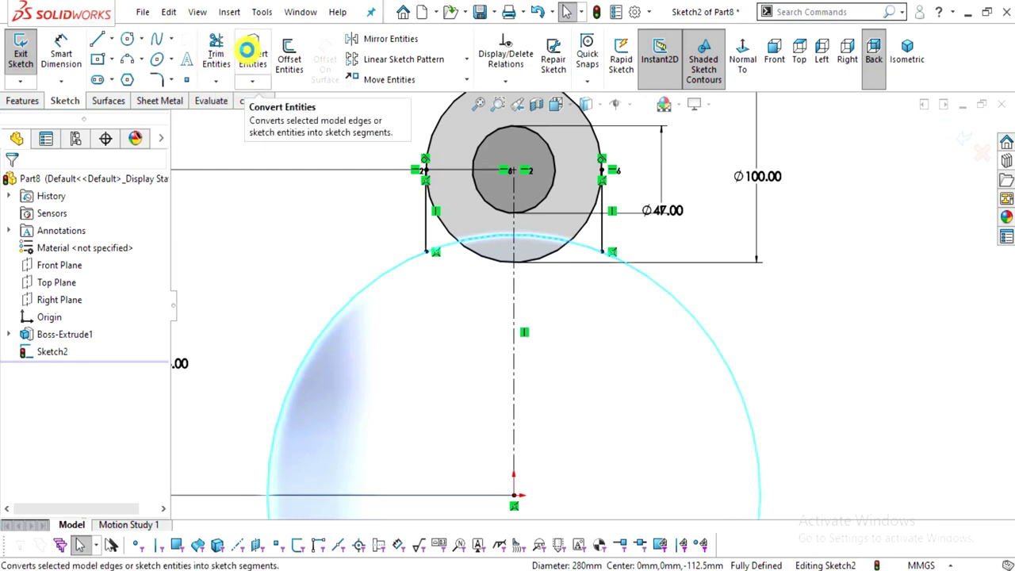
{"action": "left_click", "coordinate": [248, 51]}
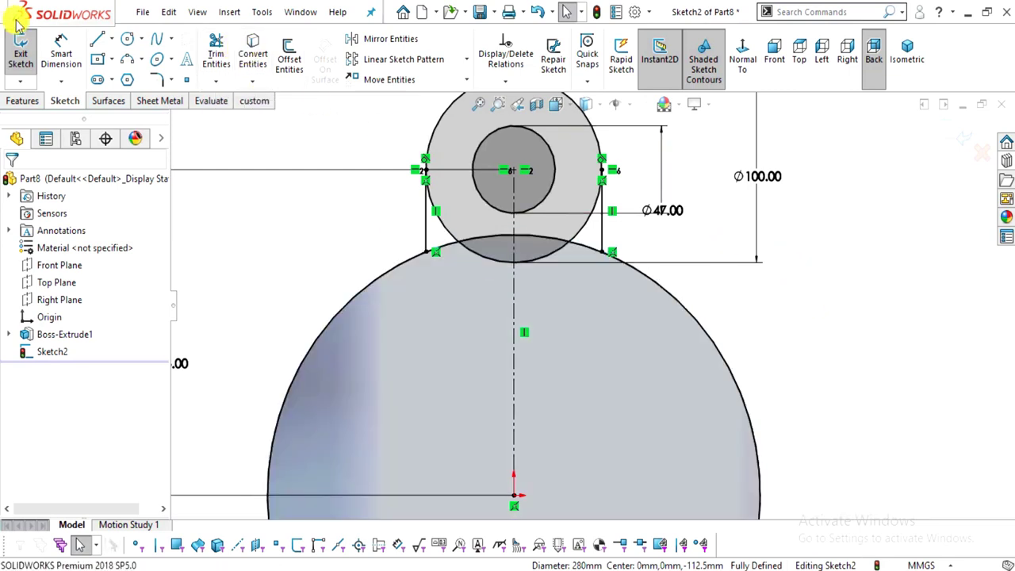
{"action": "left_click", "coordinate": [216, 53]}
{"action": "scroll", "coordinate": [452, 214], "scroll_direction": "down", "scroll_amount": 3}
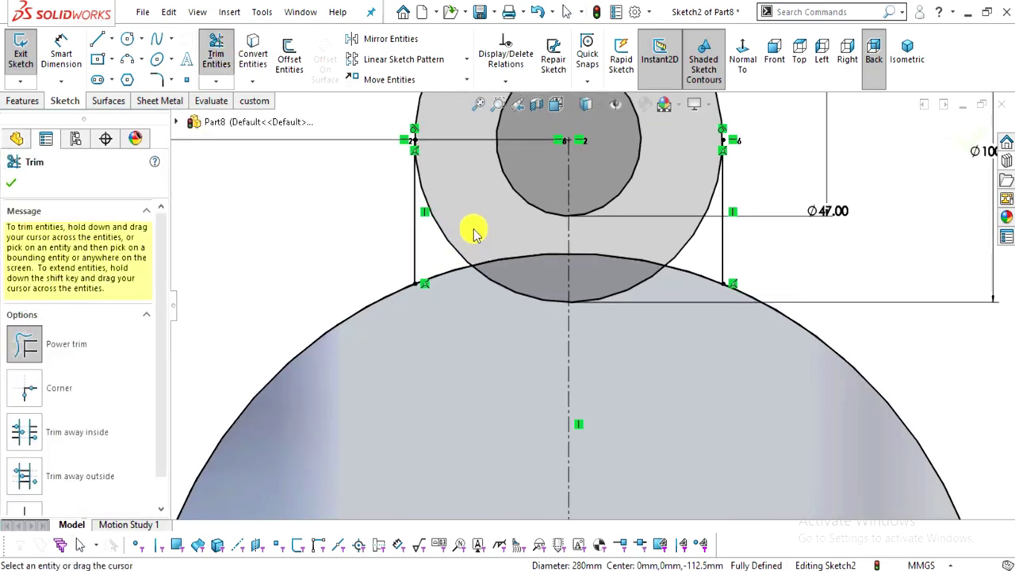
{"action": "left_click_drag", "start_coordinate": [453, 230], "coordinate": [453, 261]}
{"action": "mouse_move", "coordinate": [496, 295]}
{"action": "left_mouse_down"}
{"action": "mouse_move", "coordinate": [645, 233]}
{"action": "mouse_move", "coordinate": [698, 245]}
{"action": "mouse_move", "coordinate": [665, 287]}
{"action": "mouse_move", "coordinate": [640, 277]}
{"action": "mouse_move", "coordinate": [640, 288]}
{"action": "left_mouse_up"}
{"action": "scroll", "coordinate": [654, 329], "scroll_direction": "up", "scroll_amount": 2}
{"action": "scroll", "coordinate": [655, 328], "scroll_direction": "up", "scroll_amount": 2}
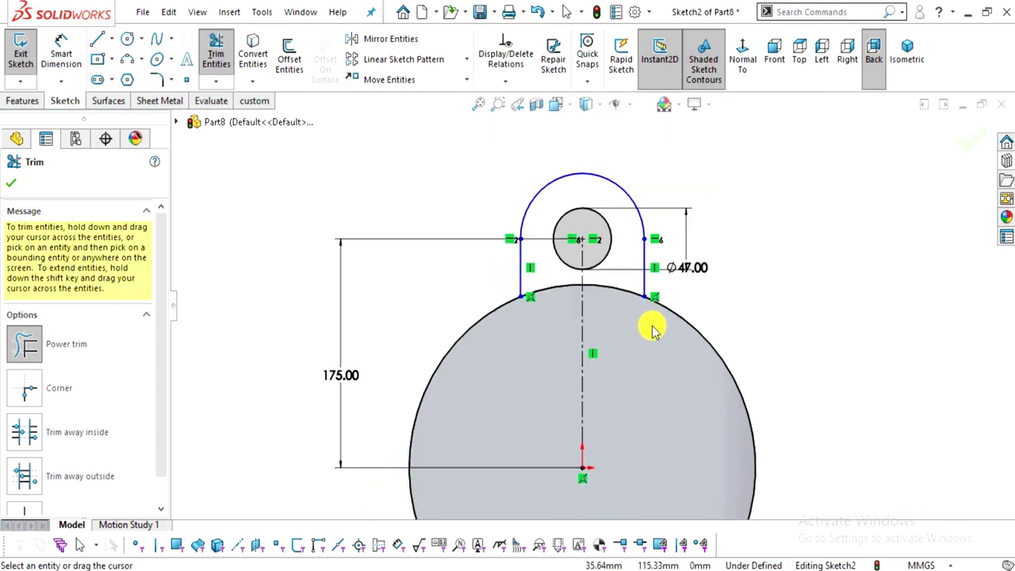
{"action": "key", "text": "Escape"}
Reposition the Ø47 dimension beside the lug and dimension the lug's outer arc with a 50 mm radius
{"action": "scroll", "coordinate": [702, 267], "scroll_direction": "down", "scroll_amount": 3}
{"action": "left_click_drag", "start_coordinate": [668, 277], "coordinate": [663, 238]}
{"action": "key", "text": "Escape"}
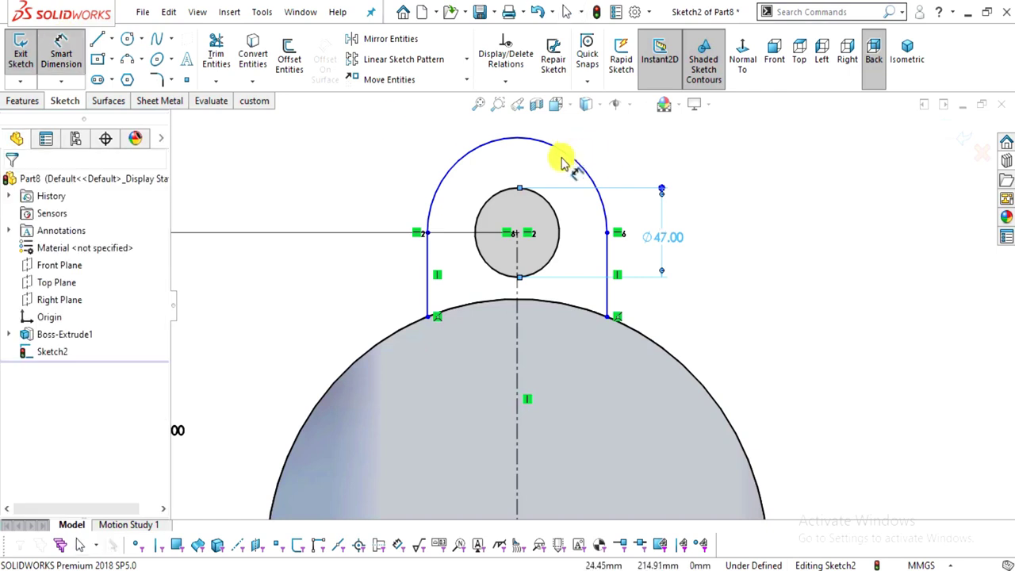
{"action": "left_click", "coordinate": [605, 157]}
{"action": "scroll", "coordinate": [635, 159], "scroll_direction": "up", "scroll_amount": 2}
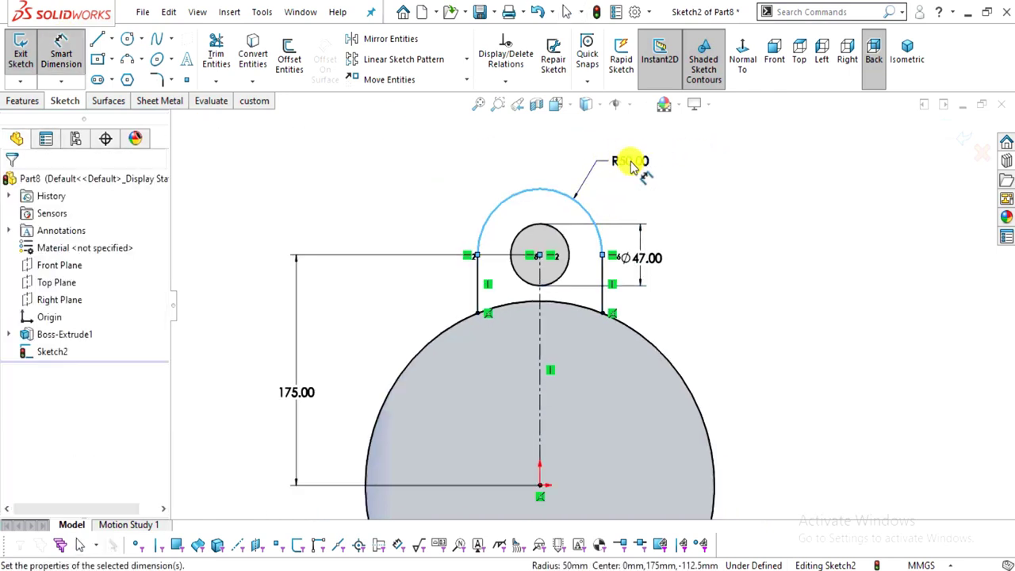
{"action": "left_click", "coordinate": [634, 163]}
{"action": "left_click", "coordinate": [562, 140]}
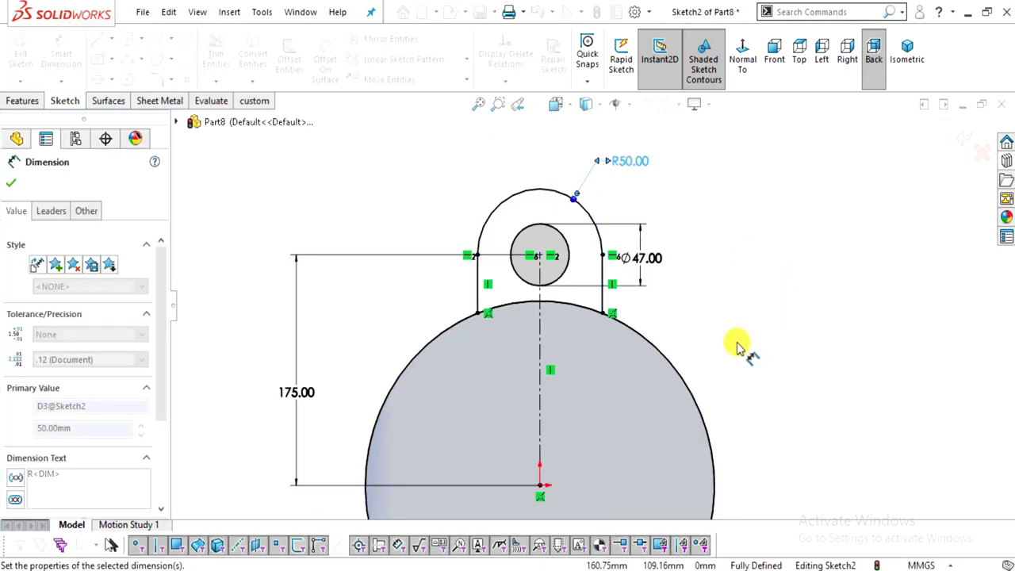
{"action": "left_click", "coordinate": [711, 332]}
{"action": "scroll", "coordinate": [705, 335], "scroll_direction": "up", "scroll_amount": 1}
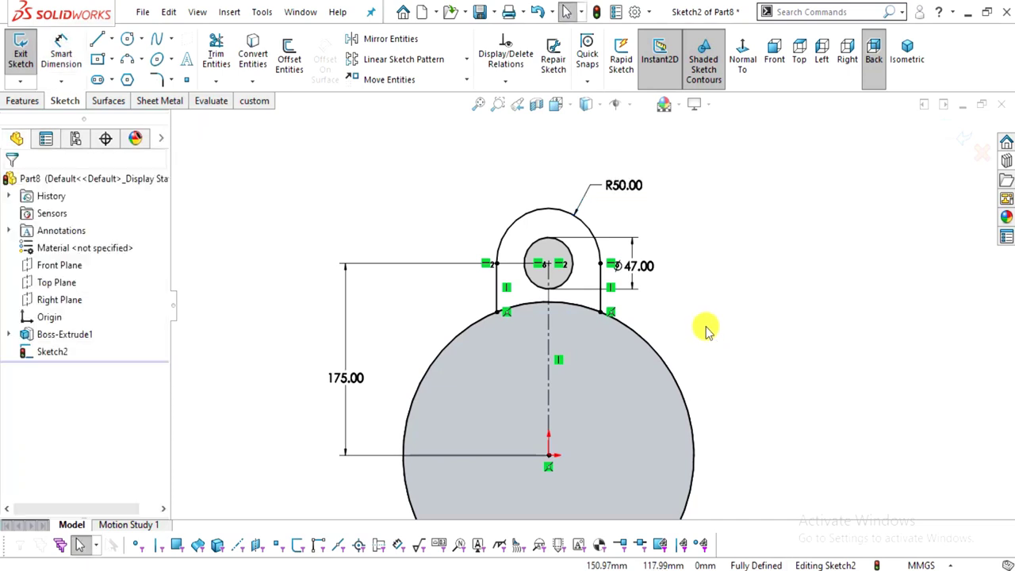
{"action": "scroll", "coordinate": [707, 328], "scroll_direction": "up", "scroll_amount": 2}
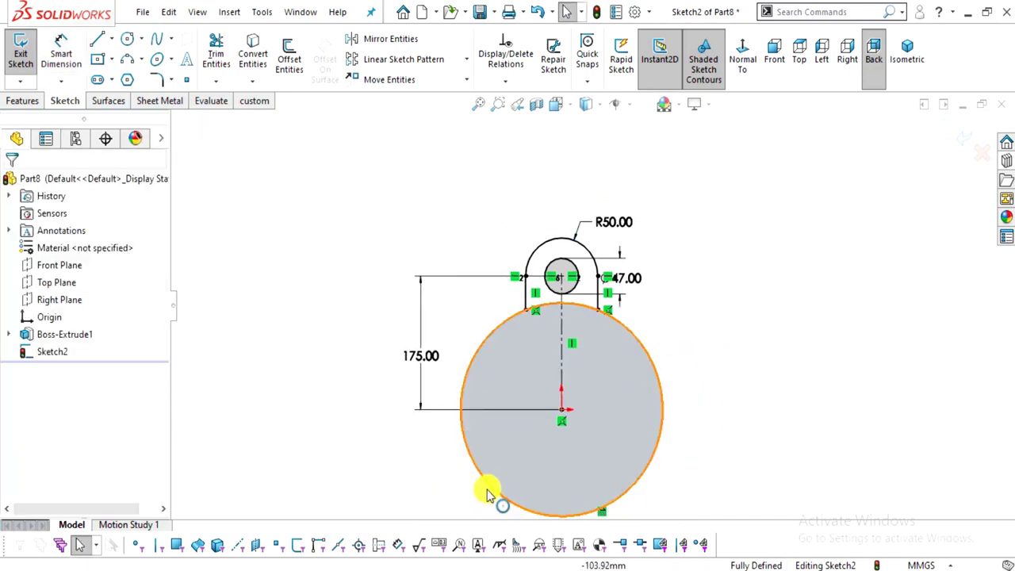
Switch to the Foxit Reader drawing and circle the 32.00 flange lug thickness in the Body's upper view
{"action": "key", "text": "alt+Tab"}
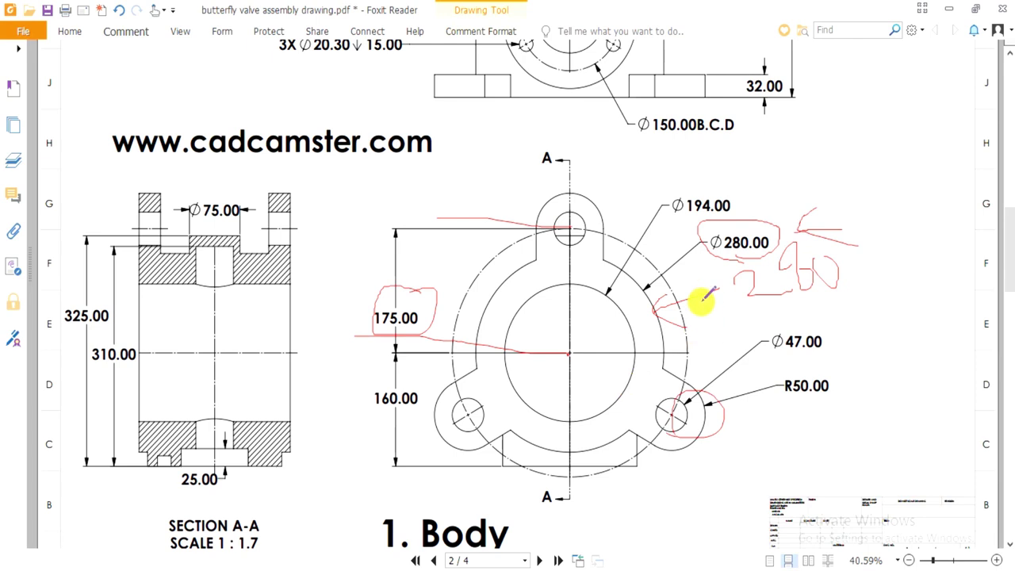
{"action": "scroll", "coordinate": [703, 299], "scroll_direction": "up", "scroll_amount": 3}
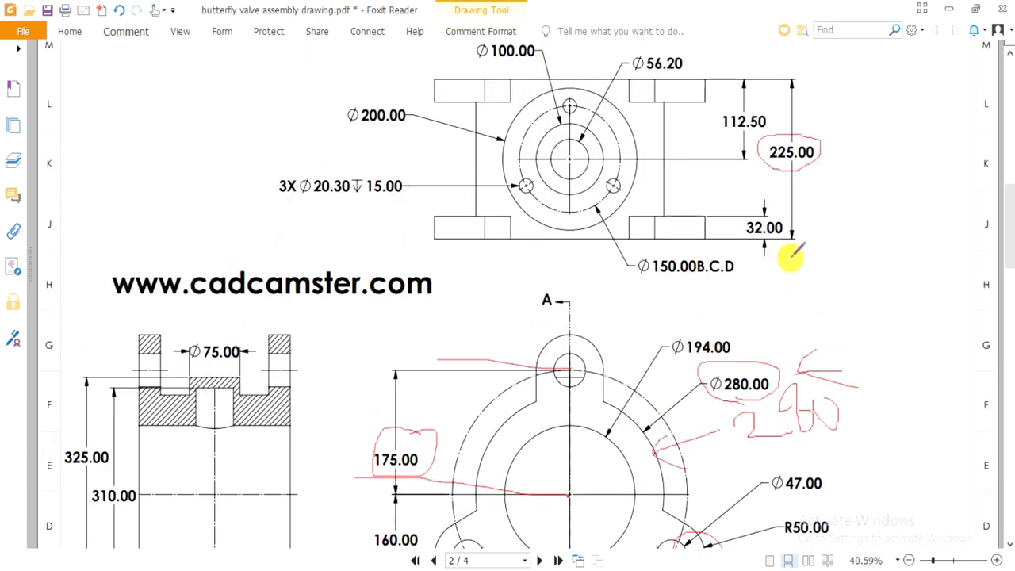
{"action": "mouse_move", "coordinate": [791, 255]}
{"action": "left_mouse_down"}
{"action": "mouse_move", "coordinate": [741, 202]}
{"action": "mouse_move", "coordinate": [772, 259]}
{"action": "left_mouse_up"}
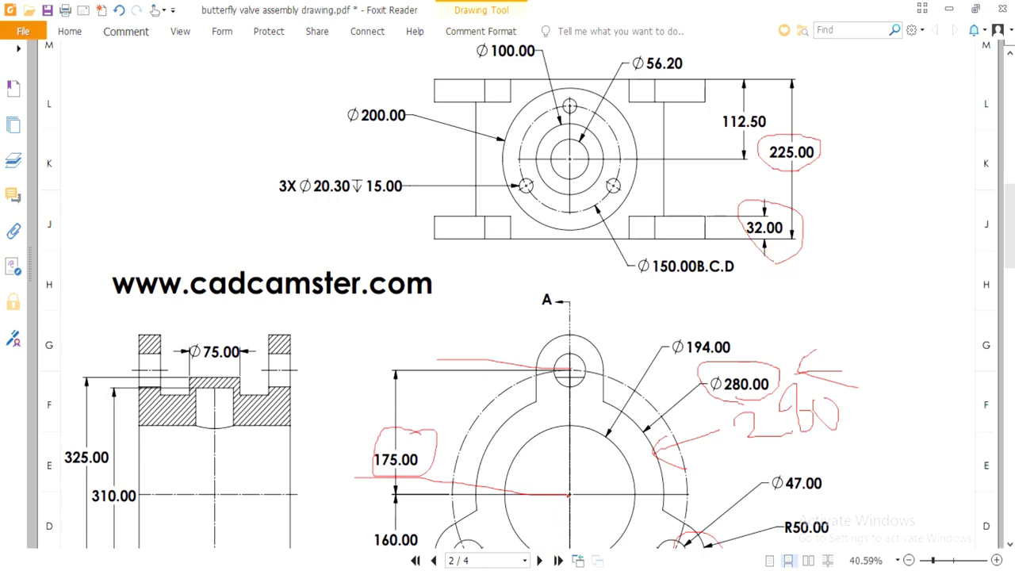
Return to SOLIDWORKS and extrude only the lug region, without its hole, 32 mm blind in the reversed direction alongside the cylinder
{"action": "key", "text": "alt+Tab"}
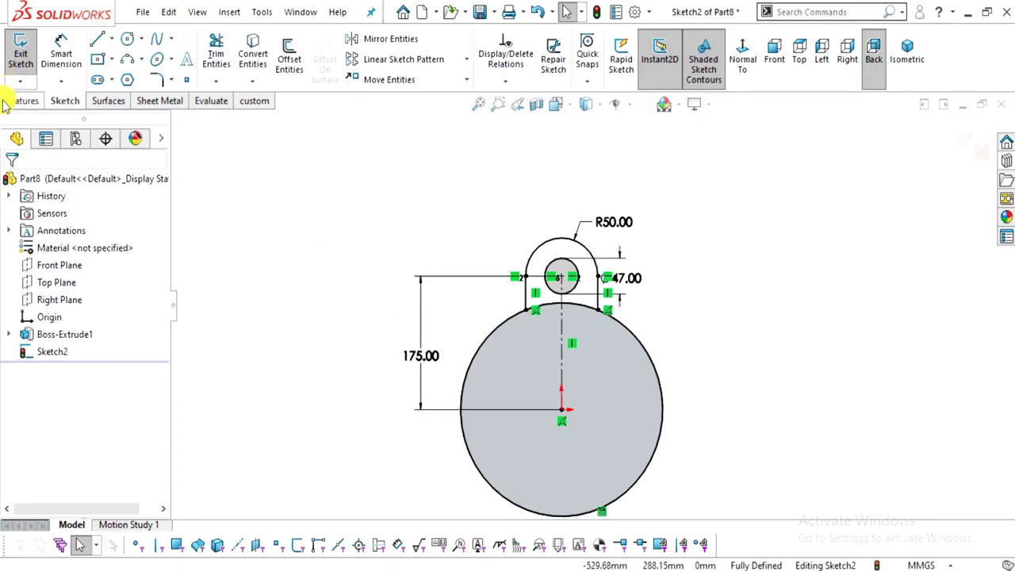
{"action": "left_click", "coordinate": [6, 101]}
{"action": "left_click", "coordinate": [18, 65]}
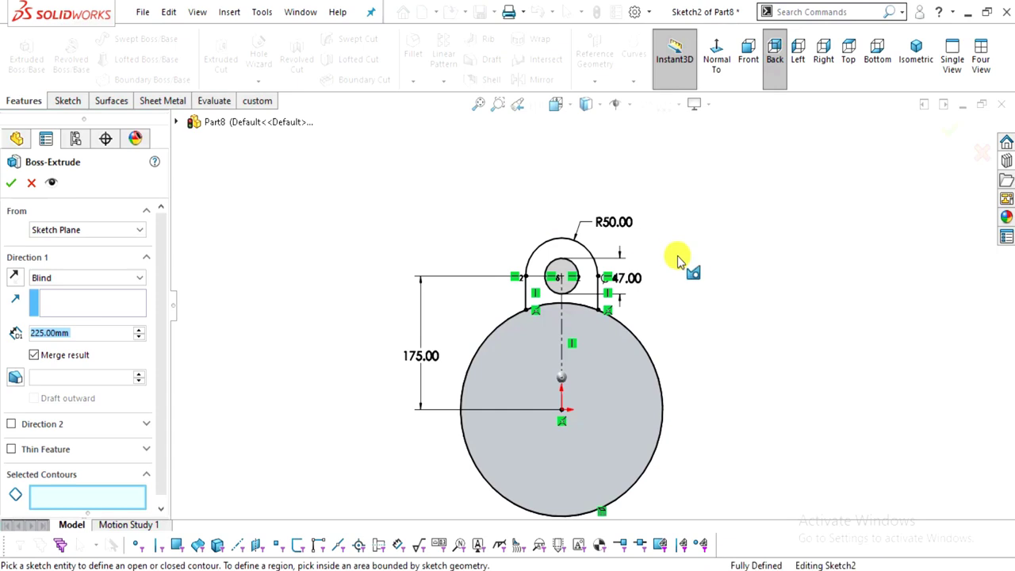
{"action": "left_click", "coordinate": [610, 264]}
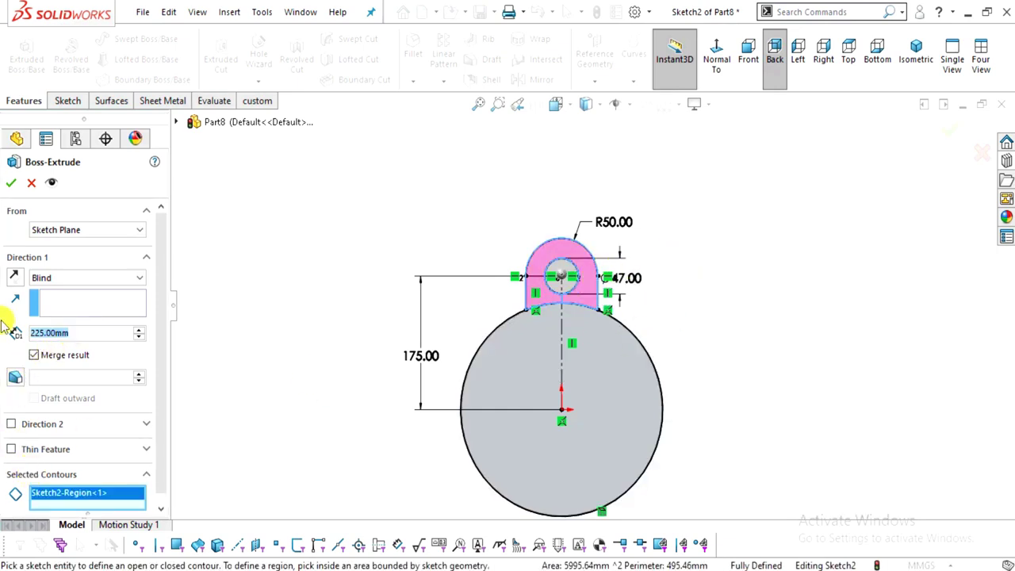
{"action": "type", "text": "32"}
{"action": "key", "text": "Return"}
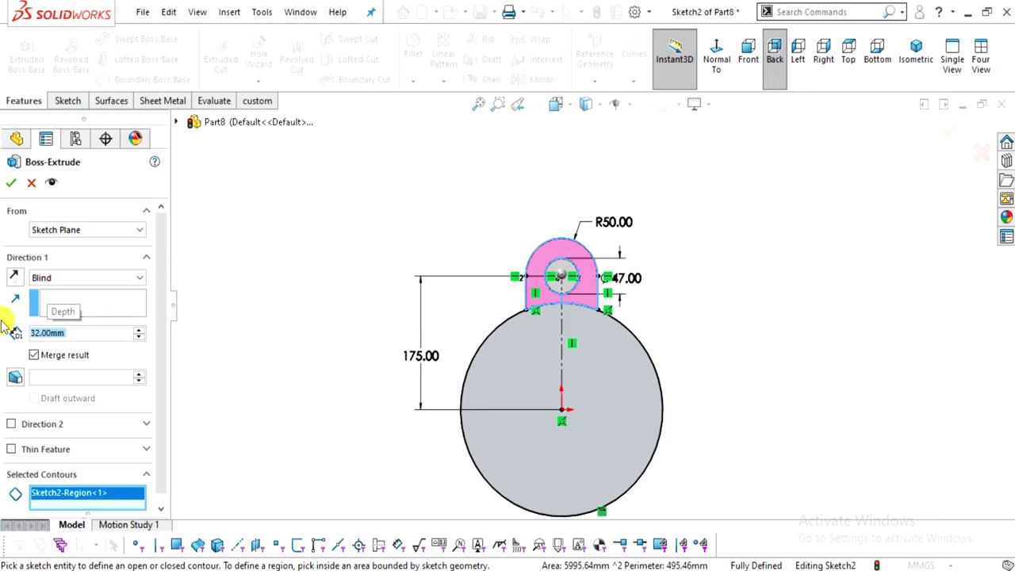
{"action": "middle_click_drag", "start_coordinate": [701, 447], "coordinate": [644, 255]}
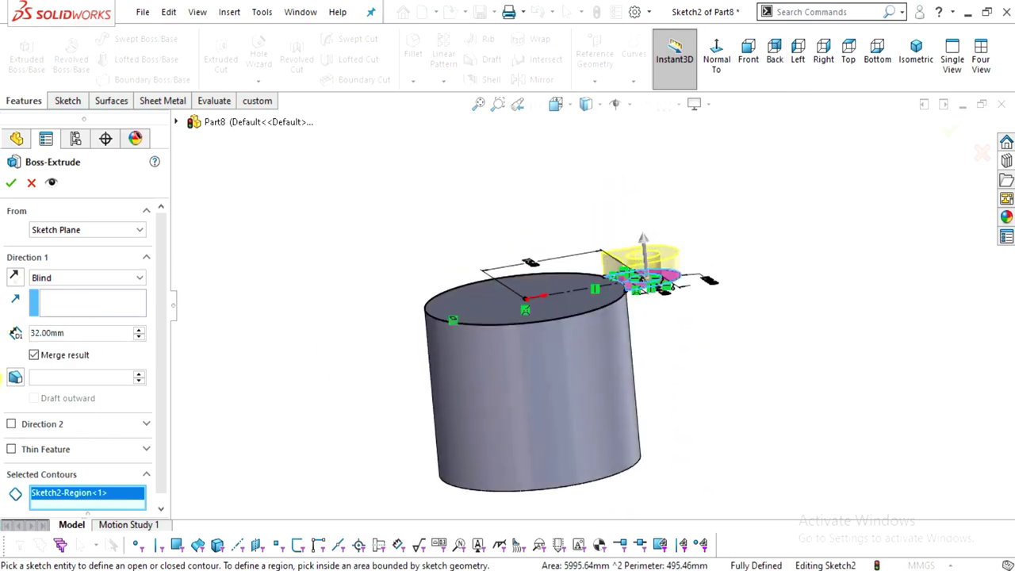
{"action": "left_click", "coordinate": [14, 279]}
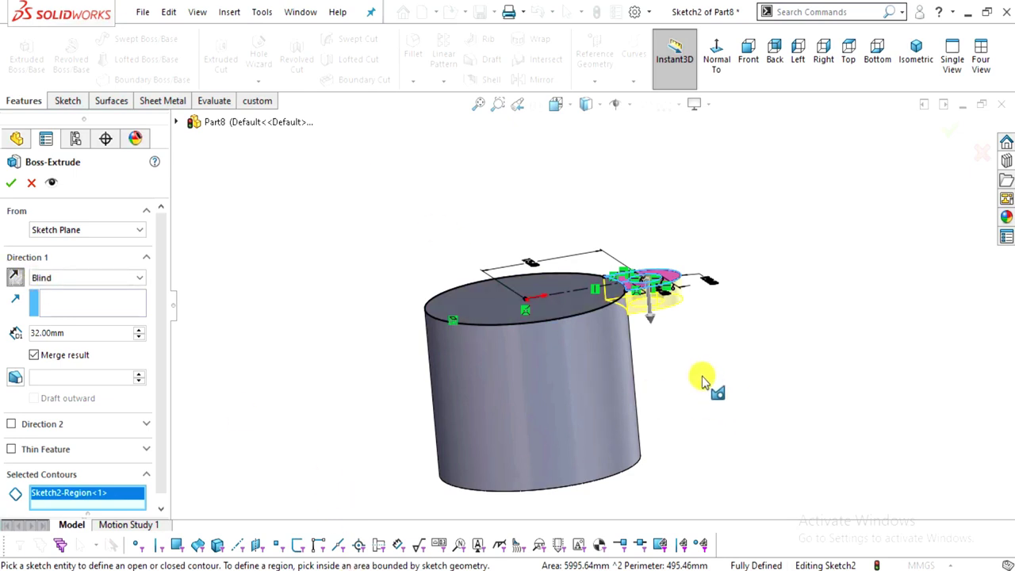
{"action": "middle_click_drag", "start_coordinate": [748, 389], "coordinate": [666, 338]}
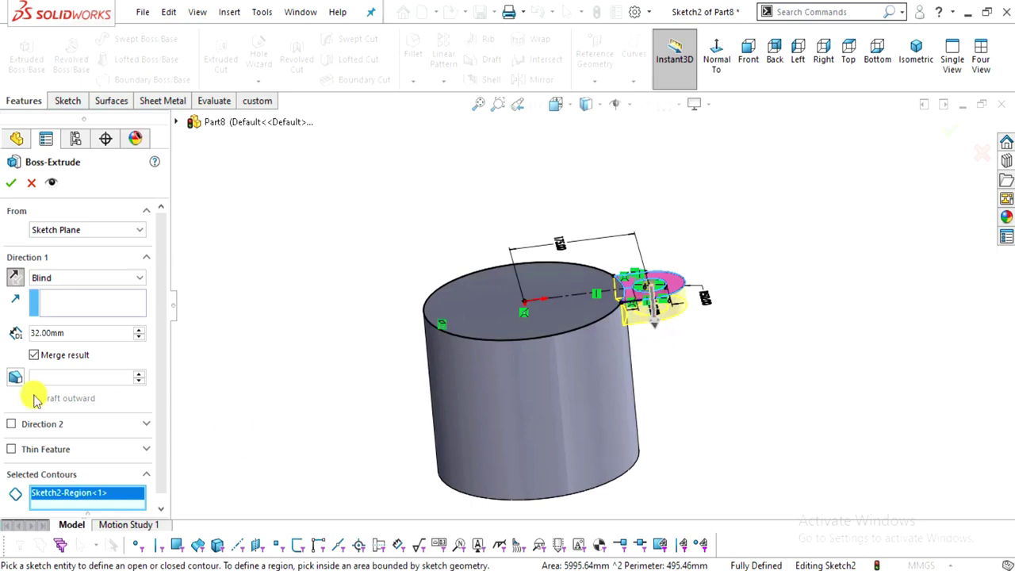
{"action": "left_click", "coordinate": [11, 185]}
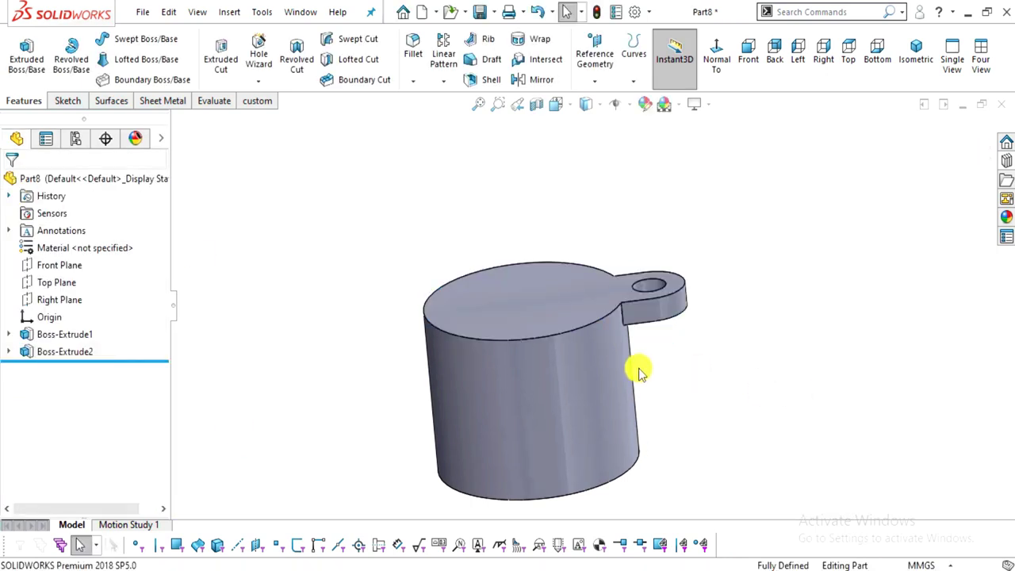
Create a circular pattern of the lug extrusion around the cylinder's side face with 3 equally spaced instances over 360 degrees
{"action": "middle_click_drag", "start_coordinate": [641, 372], "coordinate": [632, 398]}
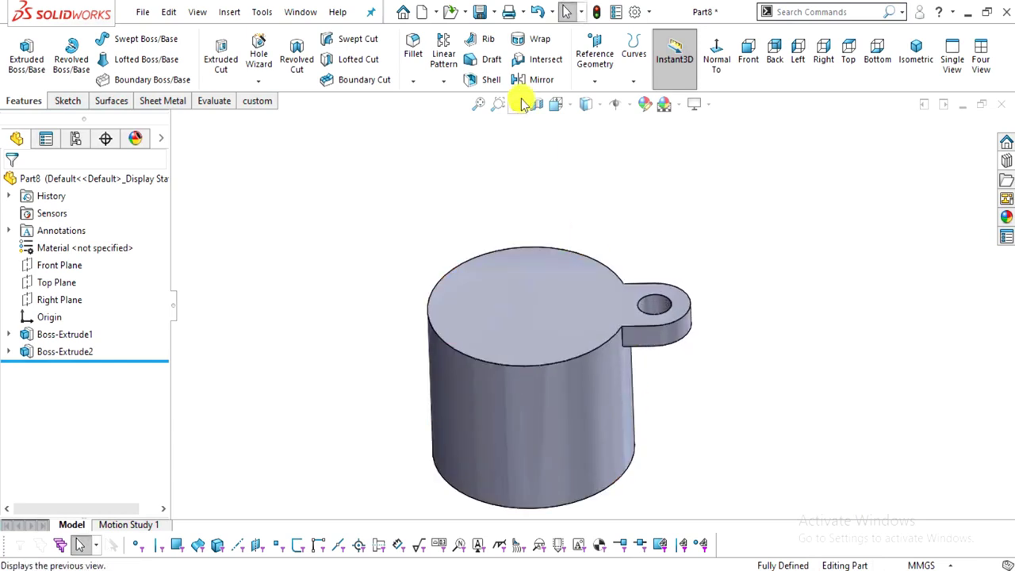
{"action": "left_click", "coordinate": [443, 81]}
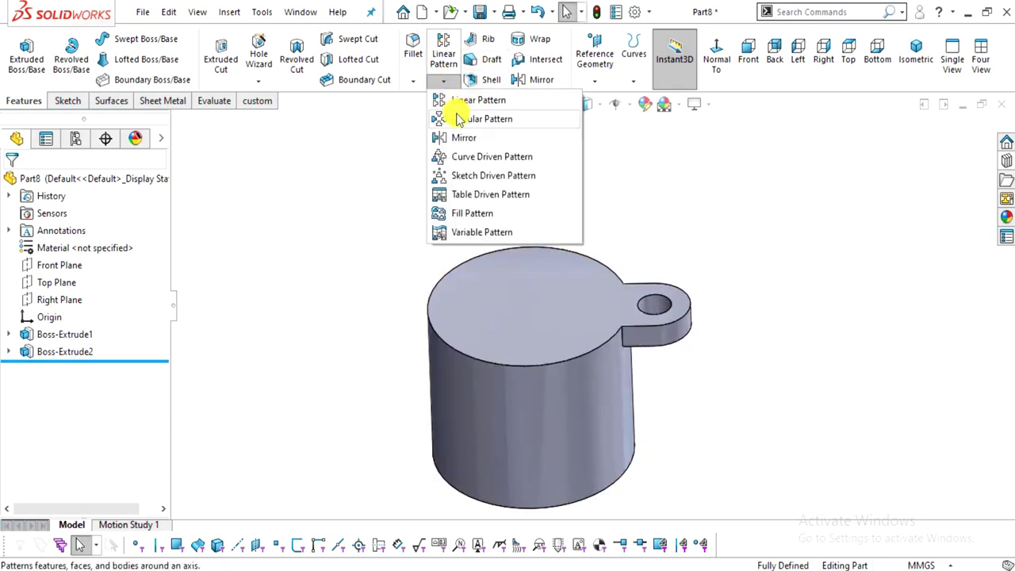
{"action": "left_click", "coordinate": [458, 118]}
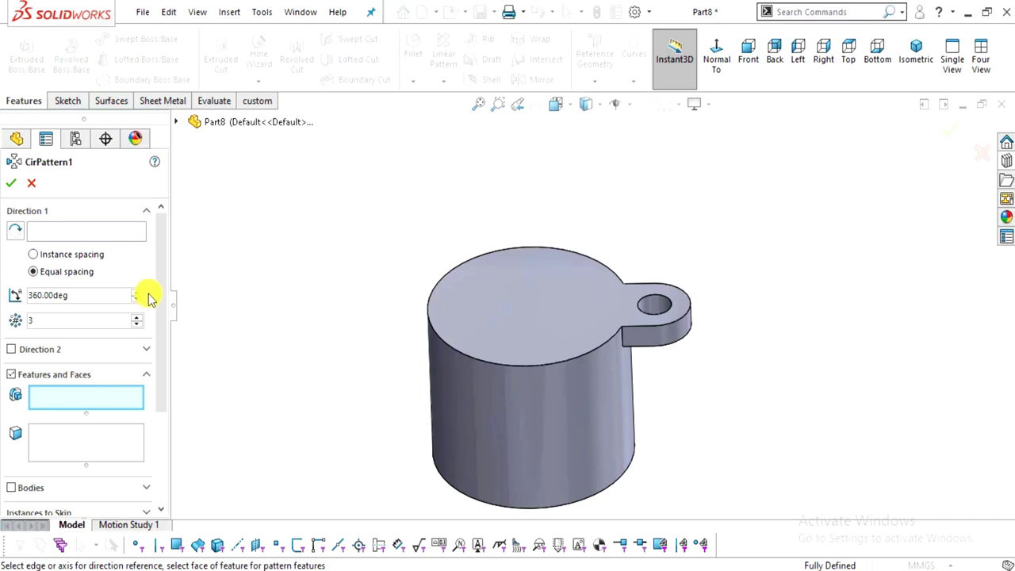
{"action": "left_click", "coordinate": [678, 343]}
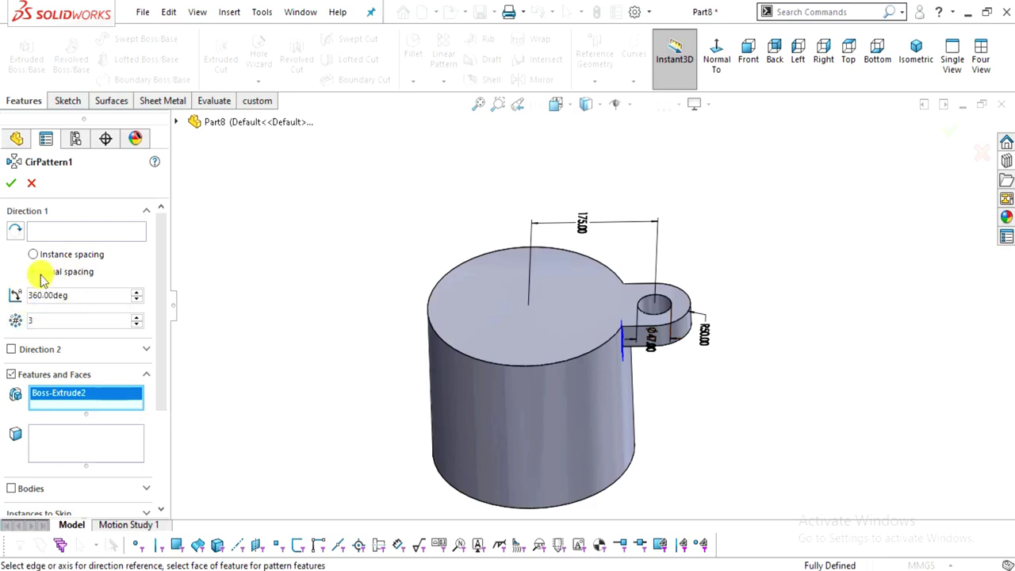
{"action": "left_click", "coordinate": [66, 231]}
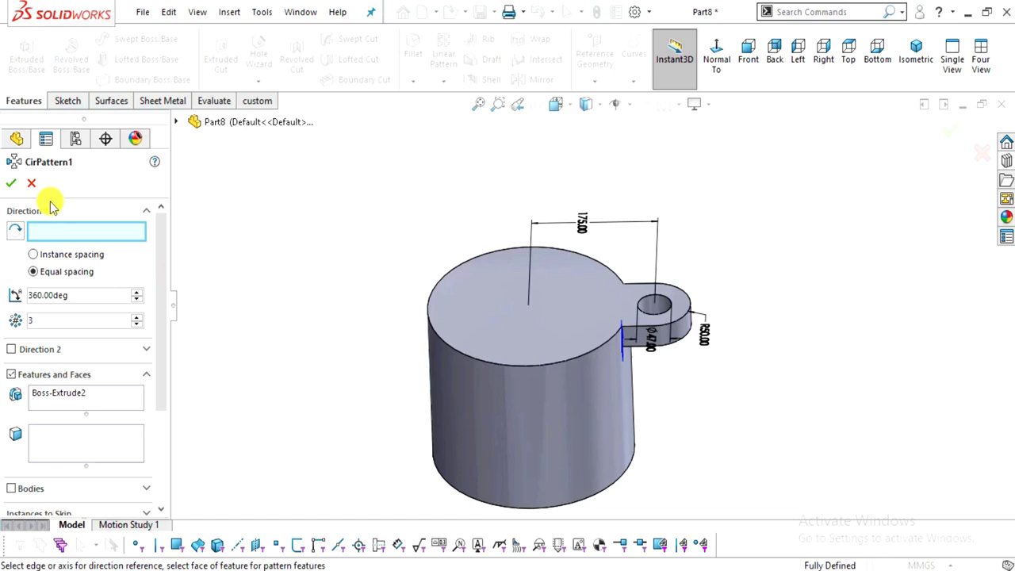
{"action": "left_click", "coordinate": [558, 384]}
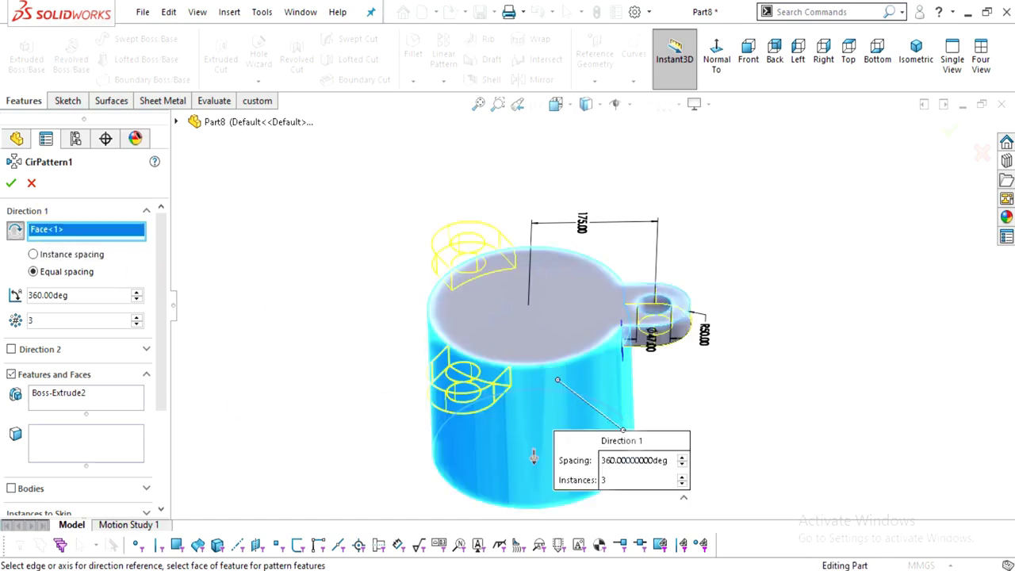
{"action": "middle_click_drag", "start_coordinate": [715, 357], "coordinate": [751, 458]}
{"action": "left_click", "coordinate": [14, 184]}
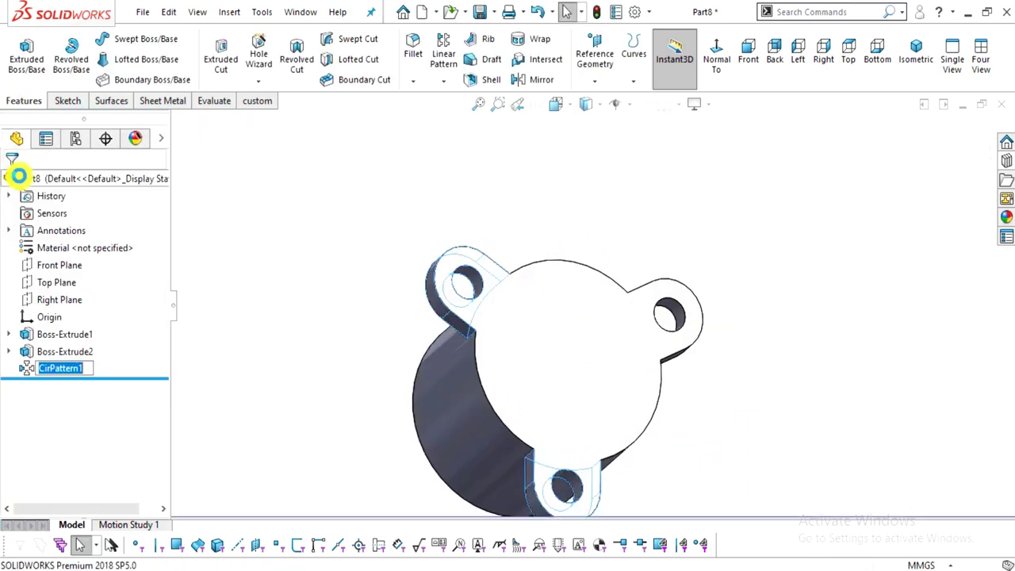
Mirror the circular lug pattern about the Front Plane to add the three lugs at the cylinder's opposite end
{"action": "middle_click_drag", "start_coordinate": [672, 375], "coordinate": [621, 421]}
{"action": "left_click", "coordinate": [49, 265]}
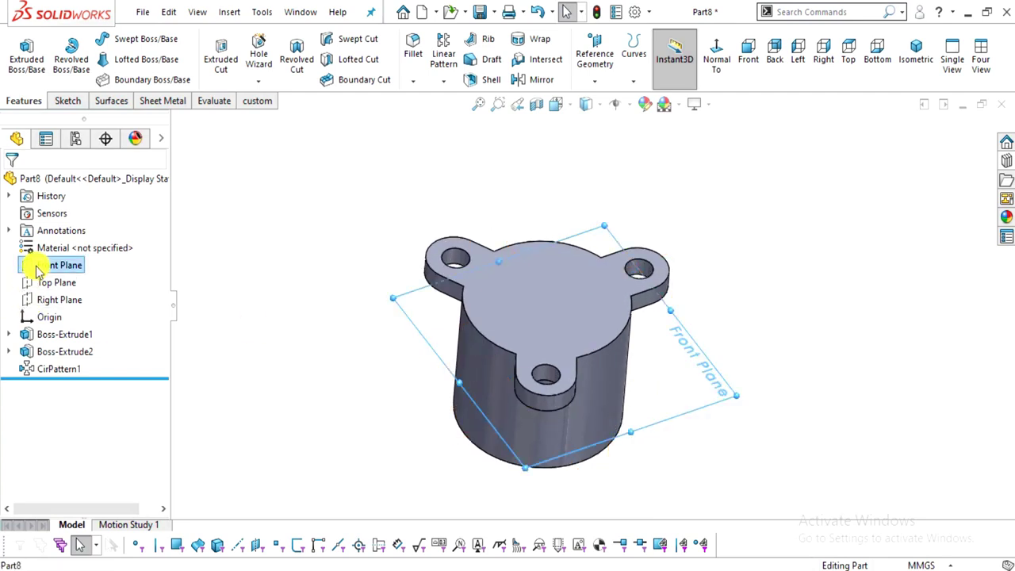
{"action": "middle_click_drag", "start_coordinate": [611, 462], "coordinate": [630, 421]}
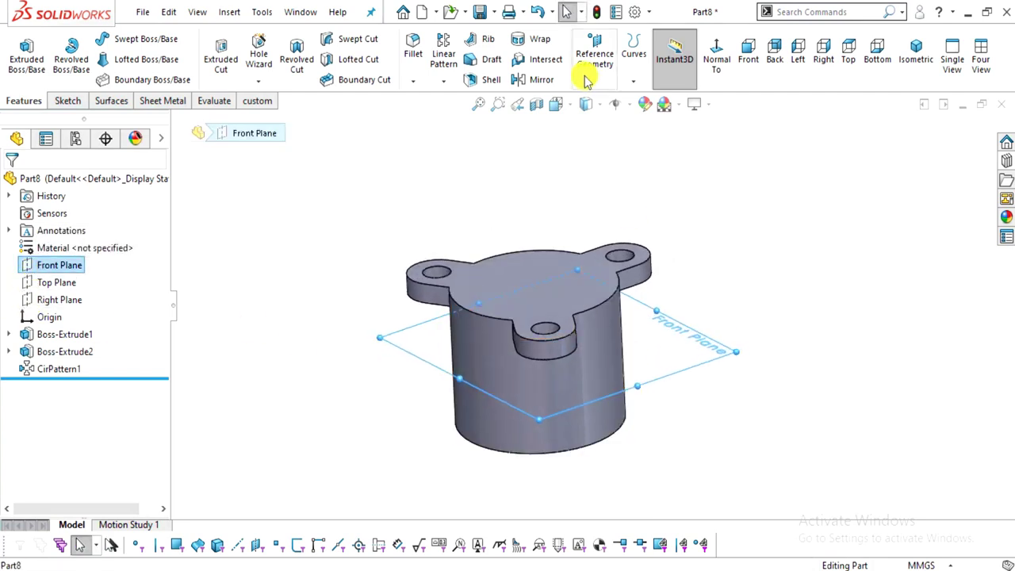
{"action": "left_click", "coordinate": [541, 80]}
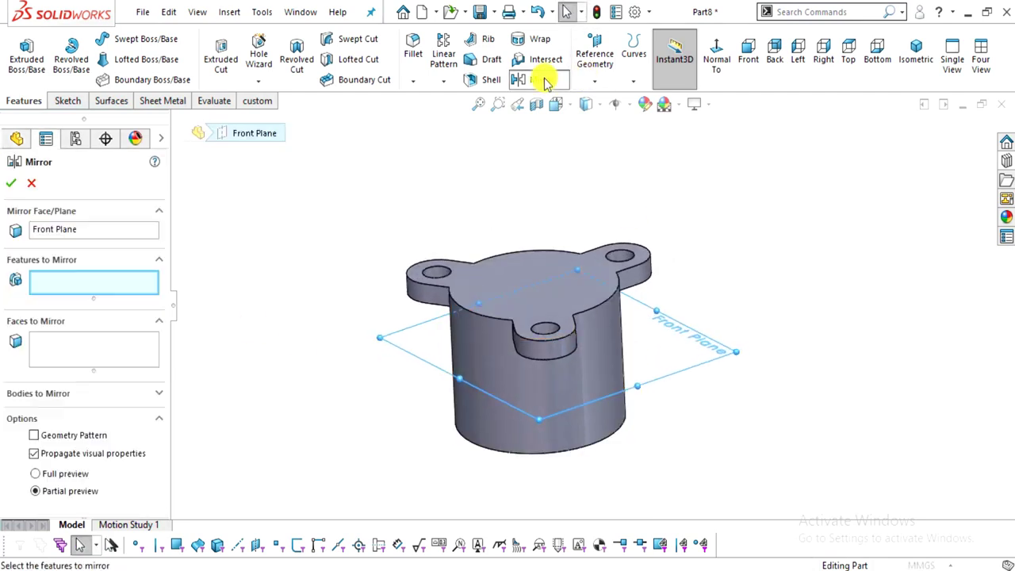
{"action": "left_click", "coordinate": [176, 123]}
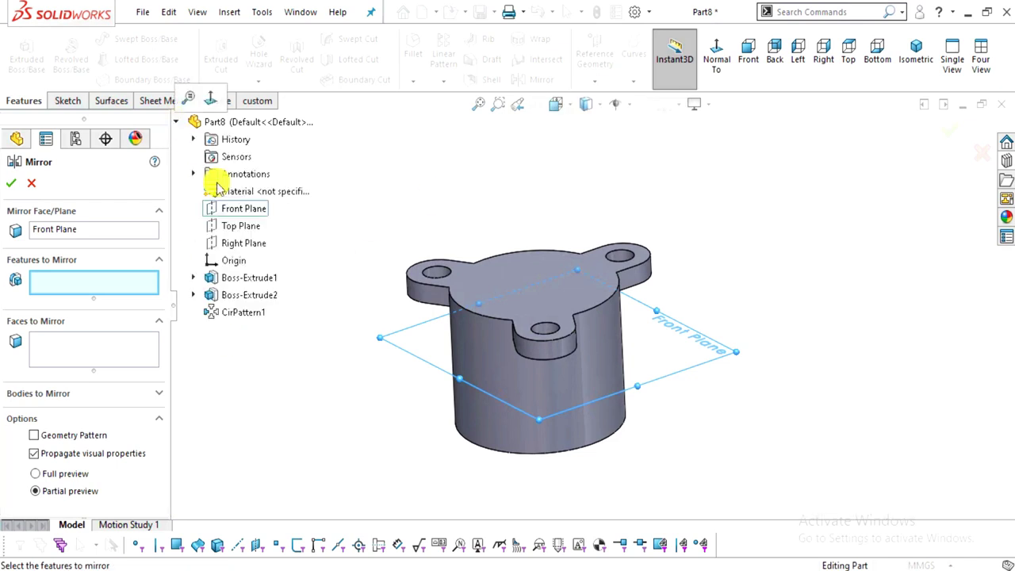
{"action": "left_click", "coordinate": [247, 315]}
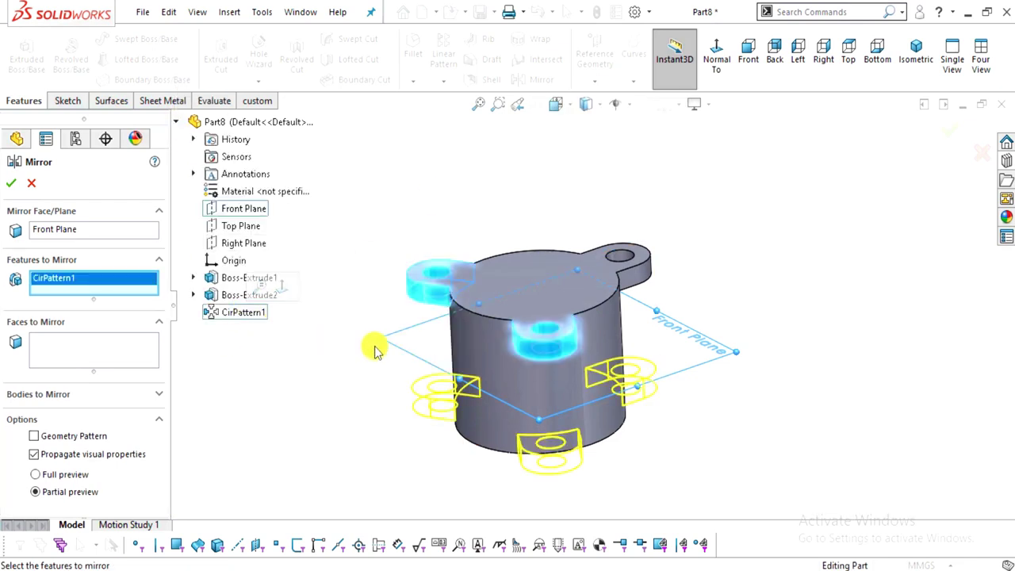
{"action": "mouse_move", "coordinate": [464, 415]}
{"action": "middle_mouse_down"}
{"action": "mouse_move", "coordinate": [471, 340]}
{"action": "mouse_move", "coordinate": [453, 344]}
{"action": "mouse_move", "coordinate": [456, 428]}
{"action": "middle_mouse_up"}
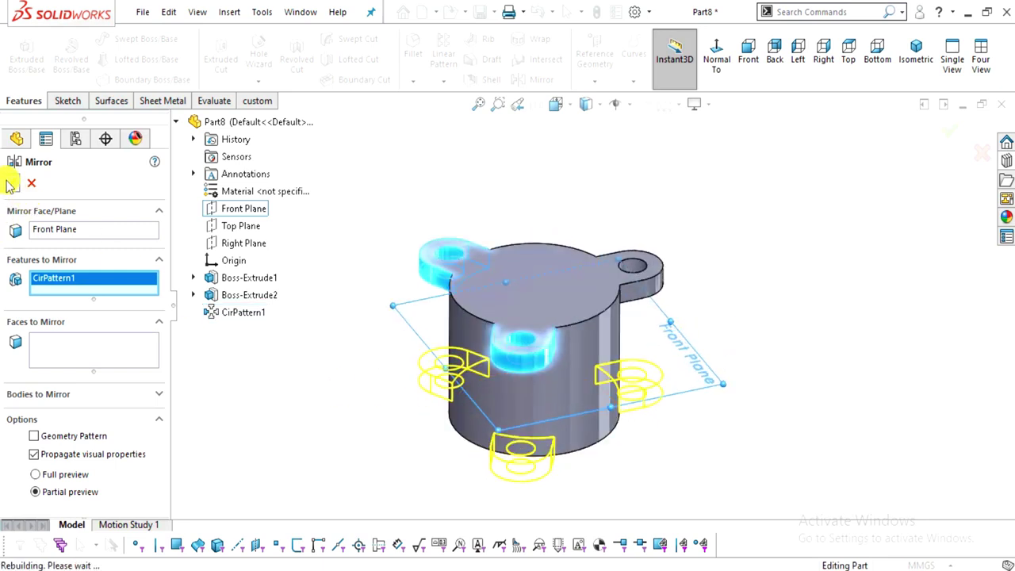
{"action": "middle_click_drag", "start_coordinate": [663, 468], "coordinate": [586, 329]}
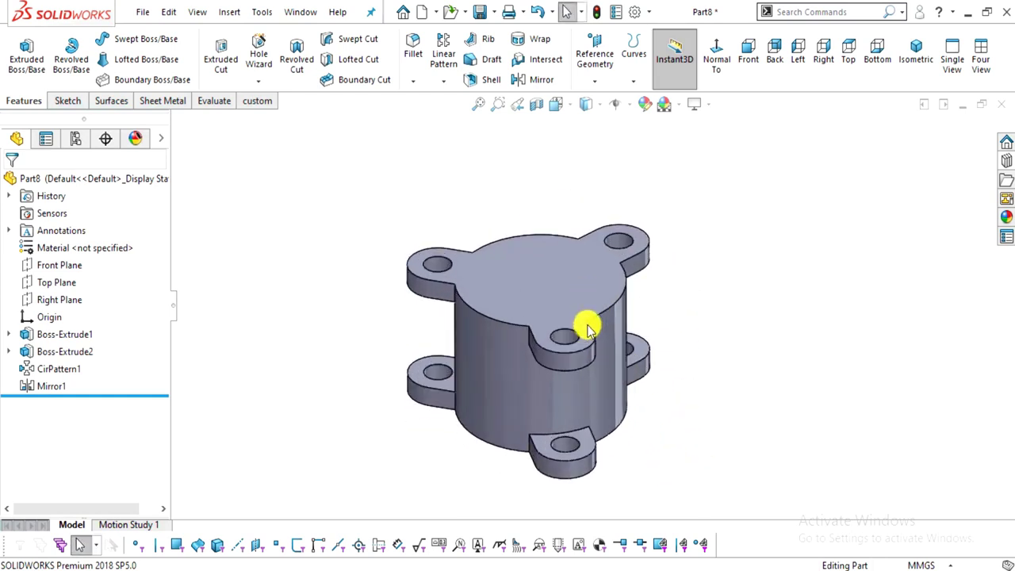
{"action": "middle_click_drag", "start_coordinate": [582, 380], "coordinate": [554, 349]}
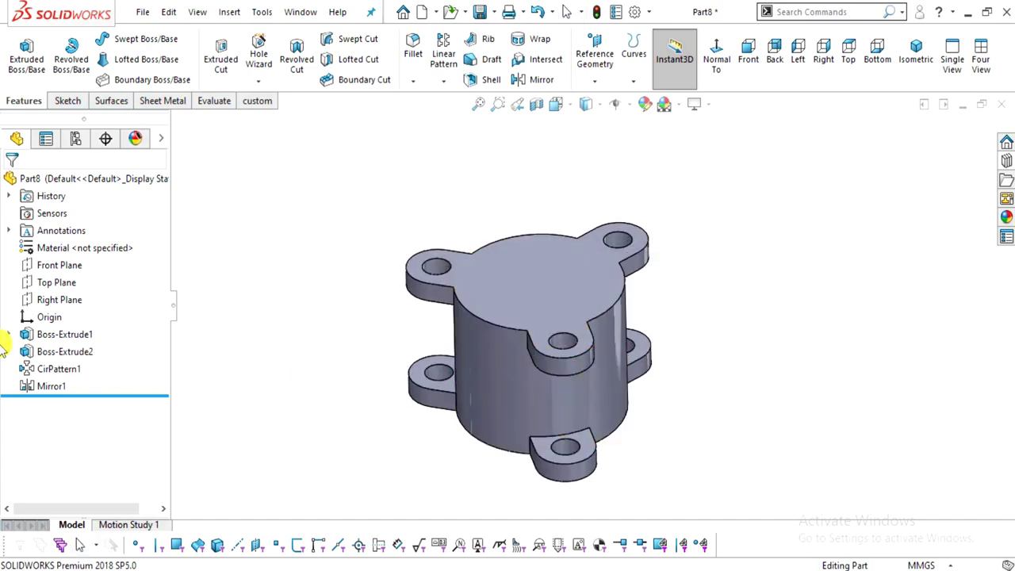
Examine the body normal to the Top Plane from both sides to find the side facing the round flange pad
{"action": "left_click", "coordinate": [49, 284]}
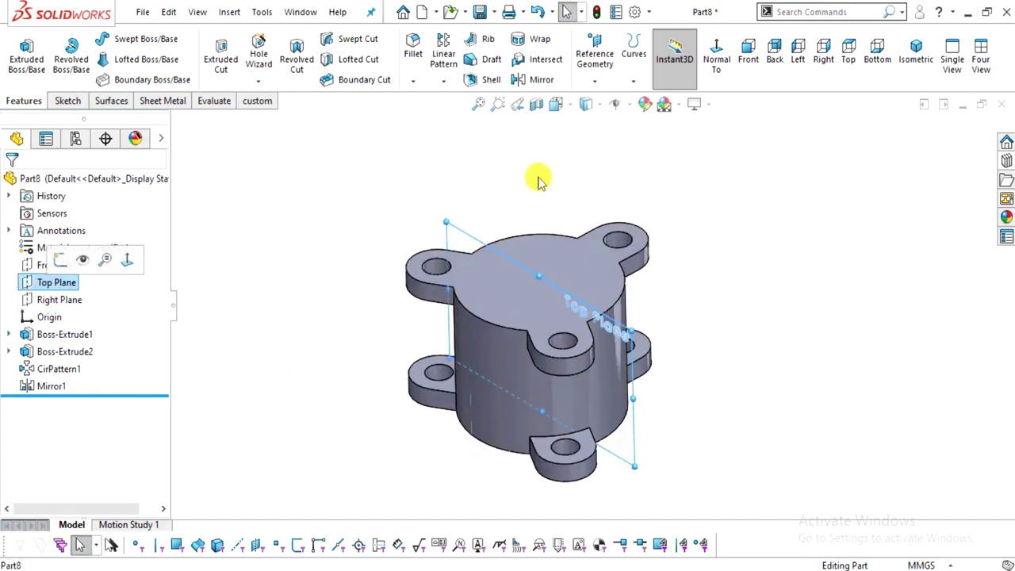
{"action": "left_click", "coordinate": [717, 61]}
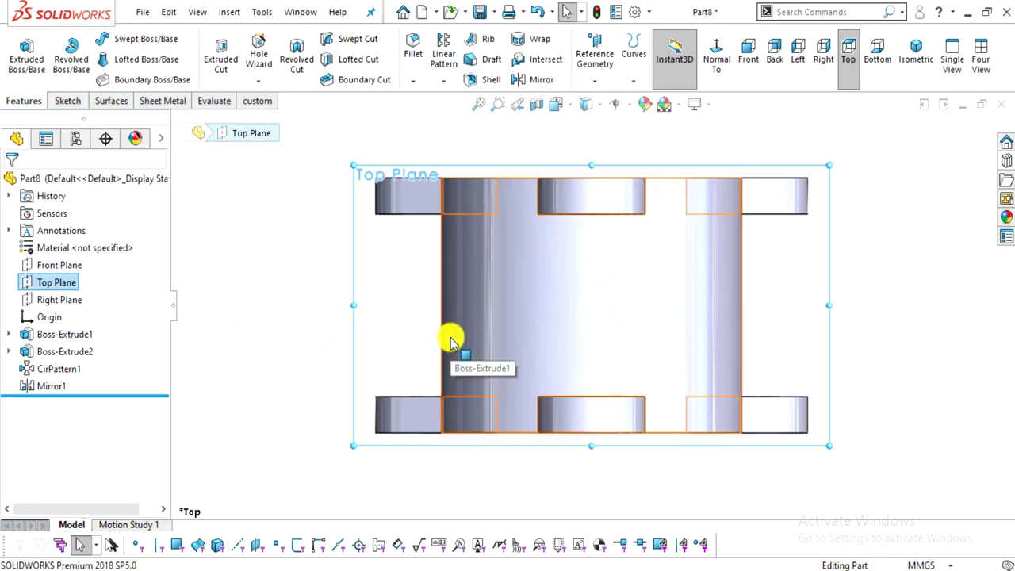
{"action": "key", "text": "ctrl+7"}
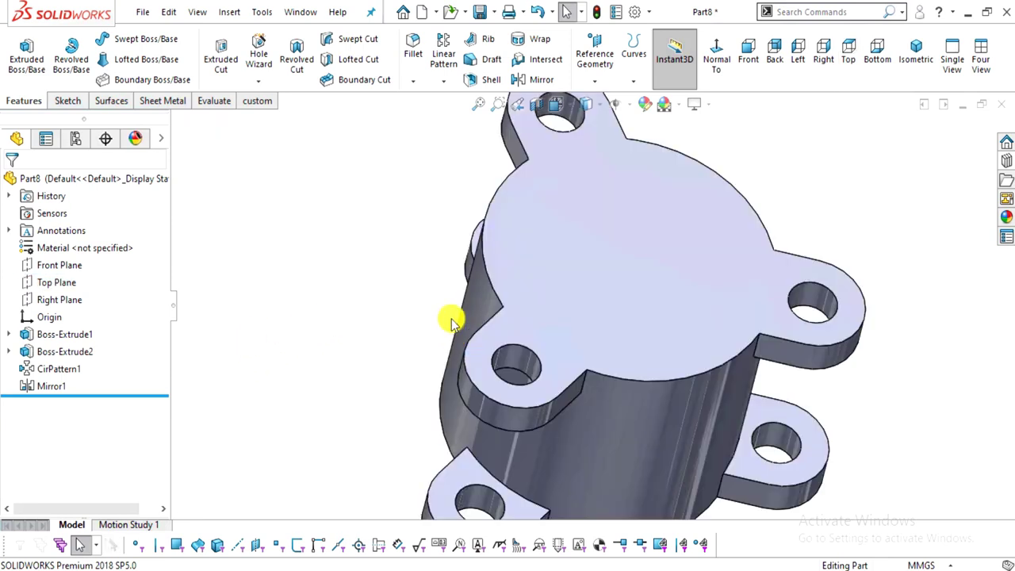
{"action": "left_click", "coordinate": [48, 282]}
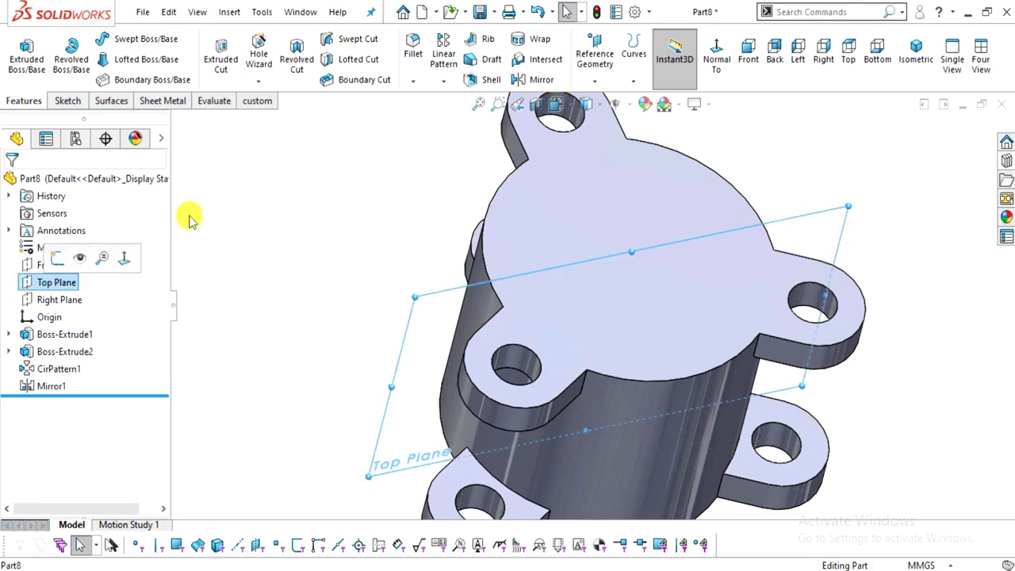
{"action": "left_click", "coordinate": [716, 49]}
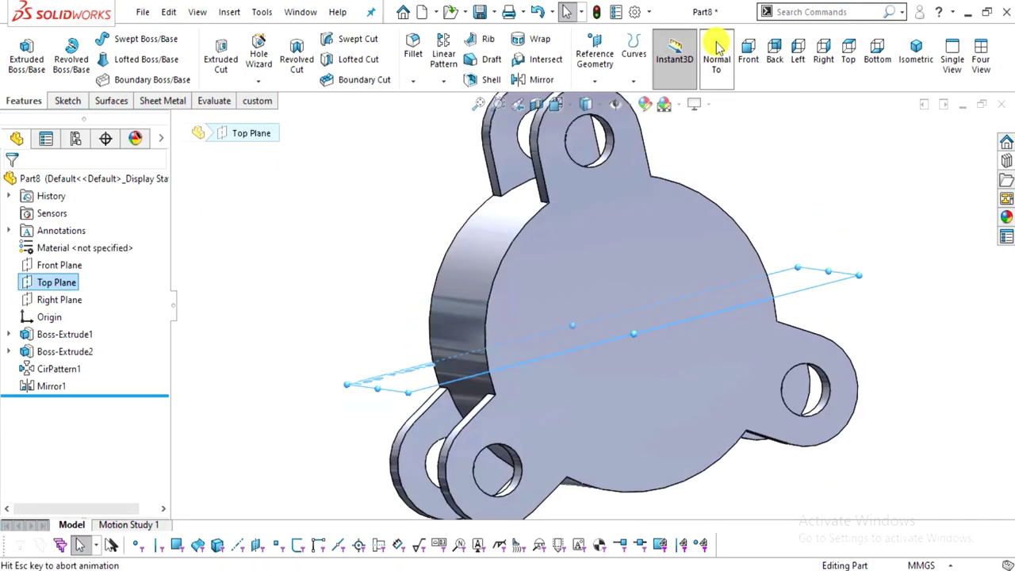
{"action": "left_click", "coordinate": [716, 50]}
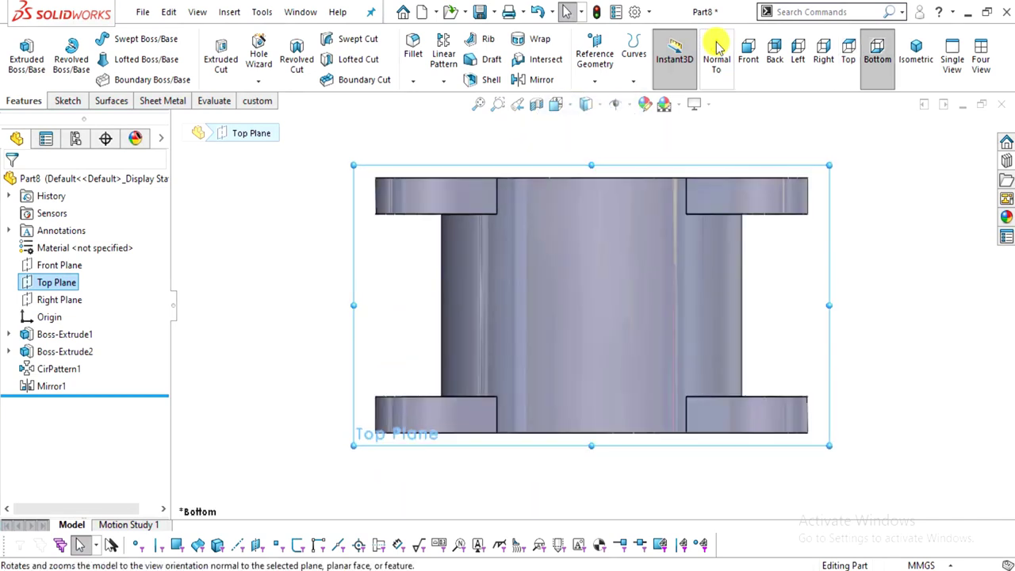
{"action": "middle_click_drag", "start_coordinate": [728, 268], "coordinate": [440, 569]}
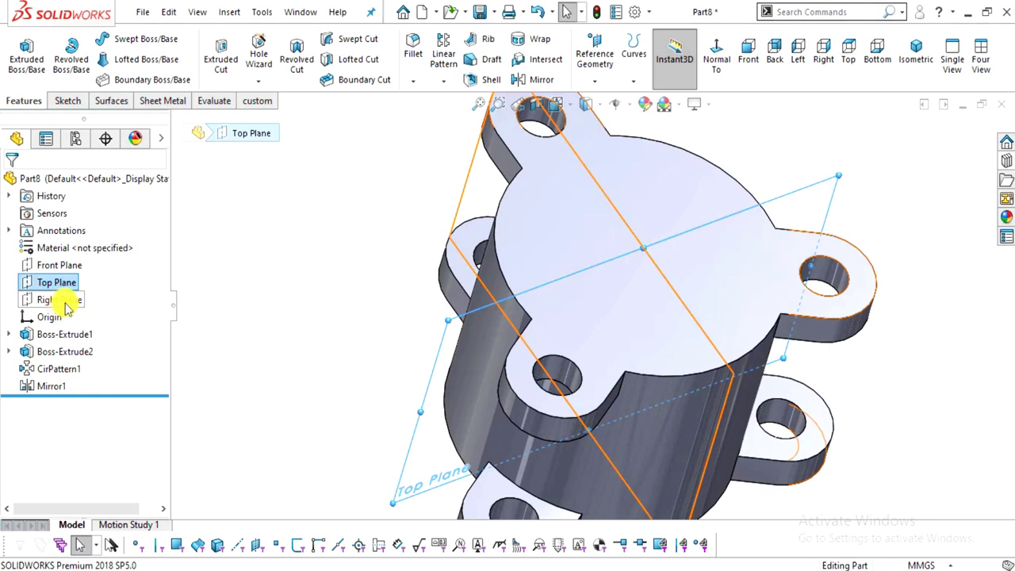
{"action": "scroll", "coordinate": [623, 260], "scroll_direction": "up", "scroll_amount": 3}
Switch to the Foxit Reader drawing and mark the upper lug and the flat pad below the bore in the Body's front view
{"action": "key", "text": "alt+Tab"}
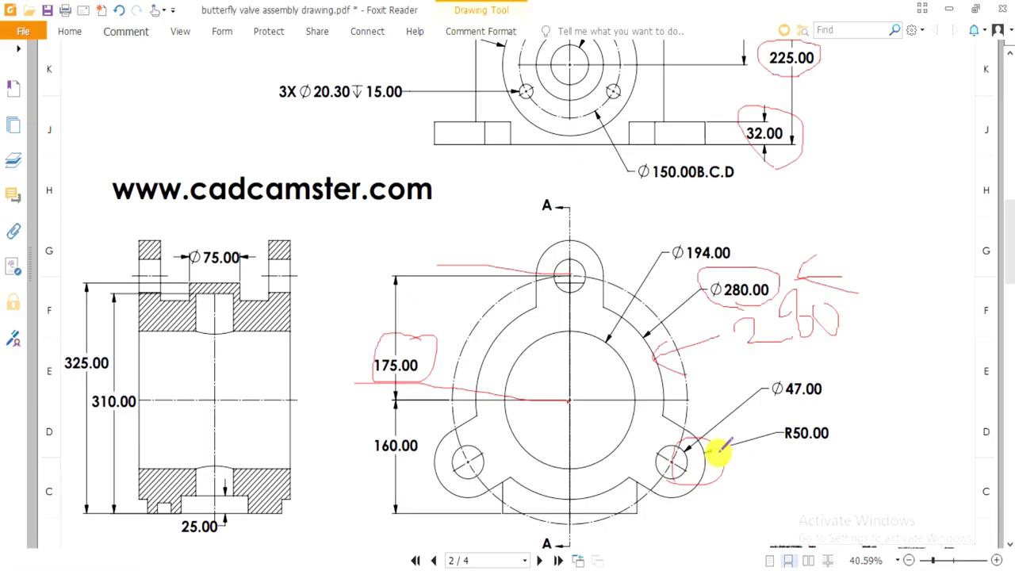
{"action": "mouse_move", "coordinate": [569, 315]}
{"action": "left_mouse_down"}
{"action": "mouse_move", "coordinate": [627, 244]}
{"action": "mouse_move", "coordinate": [498, 266]}
{"action": "mouse_move", "coordinate": [619, 321]}
{"action": "left_mouse_up"}
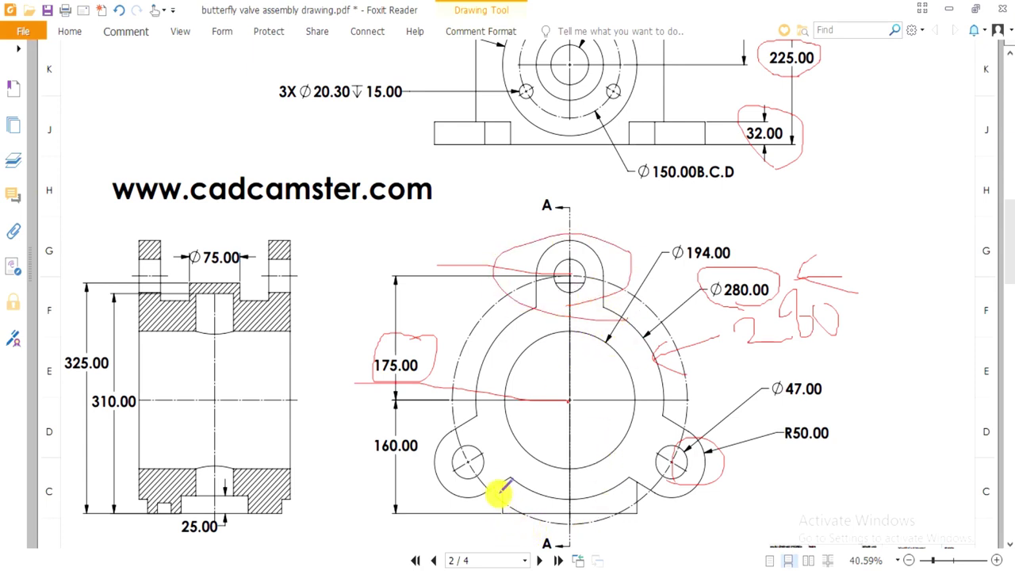
{"action": "mouse_move", "coordinate": [502, 515]}
{"action": "left_mouse_down"}
{"action": "mouse_move", "coordinate": [642, 512]}
{"action": "mouse_move", "coordinate": [642, 467]}
{"action": "left_mouse_up"}
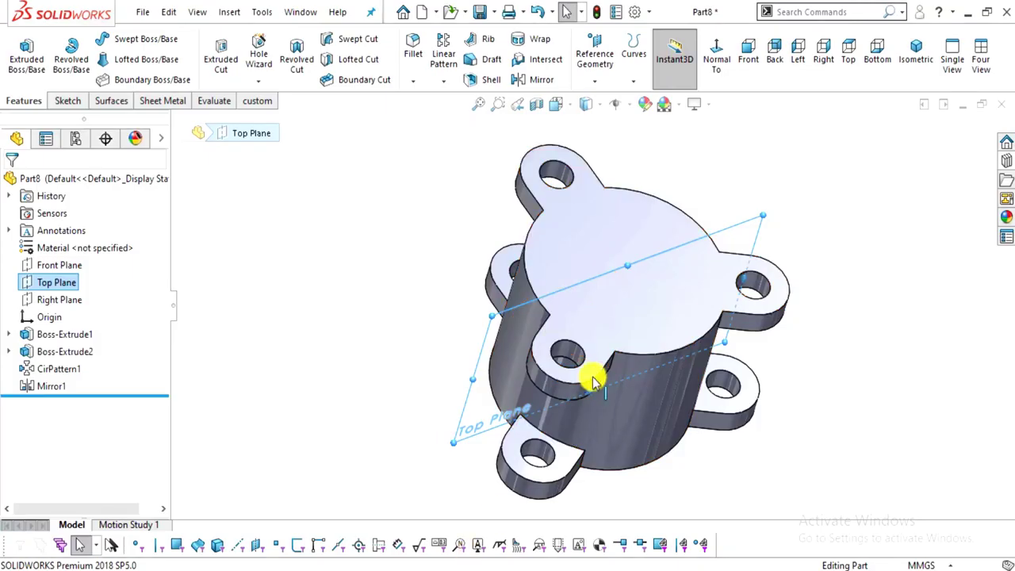
Return to SOLIDWORKS, orient the body to the bottom view normal to the Top Plane, and start a sketch on that plane
{"action": "mouse_move", "coordinate": [594, 373]}
{"action": "middle_mouse_down"}
{"action": "mouse_move", "coordinate": [686, 385]}
{"action": "mouse_move", "coordinate": [643, 337]}
{"action": "mouse_move", "coordinate": [671, 379]}
{"action": "mouse_move", "coordinate": [671, 204]}
{"action": "mouse_move", "coordinate": [630, 261]}
{"action": "mouse_move", "coordinate": [616, 302]}
{"action": "middle_mouse_up"}
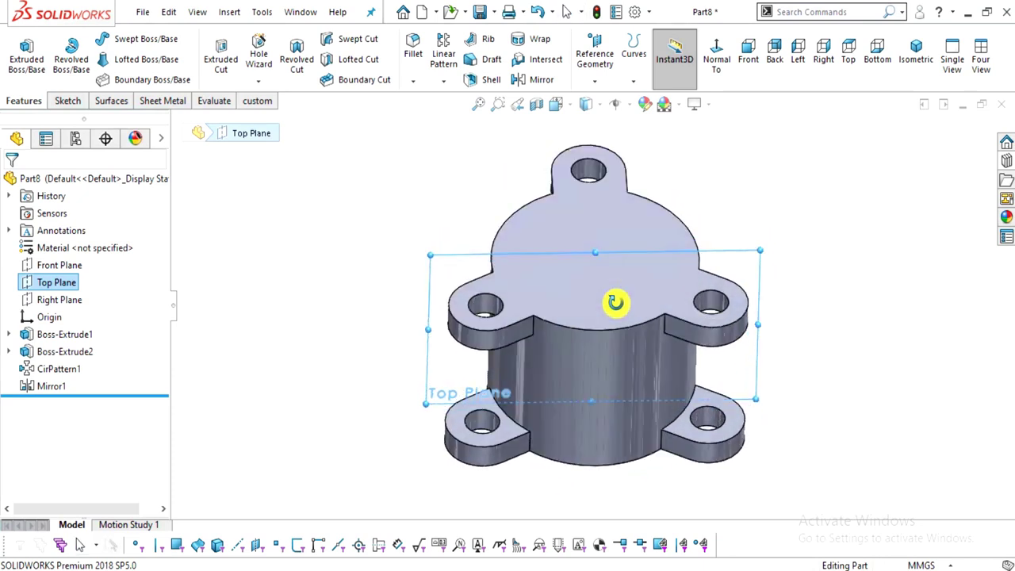
{"action": "left_click", "coordinate": [711, 63]}
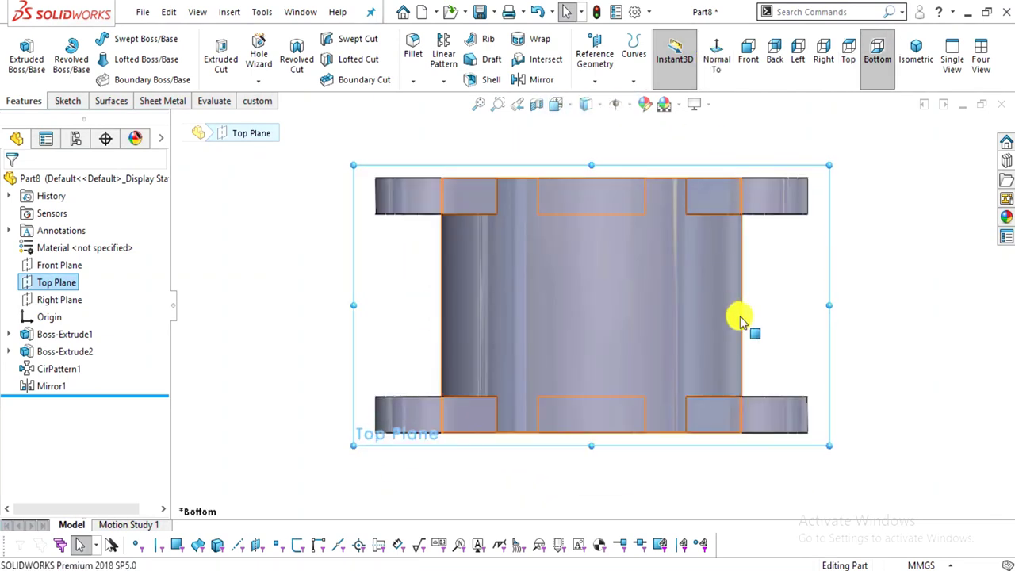
{"action": "mouse_move", "coordinate": [755, 291]}
{"action": "middle_mouse_down"}
{"action": "mouse_move", "coordinate": [759, 324]}
{"action": "mouse_move", "coordinate": [757, 279]}
{"action": "middle_mouse_up"}
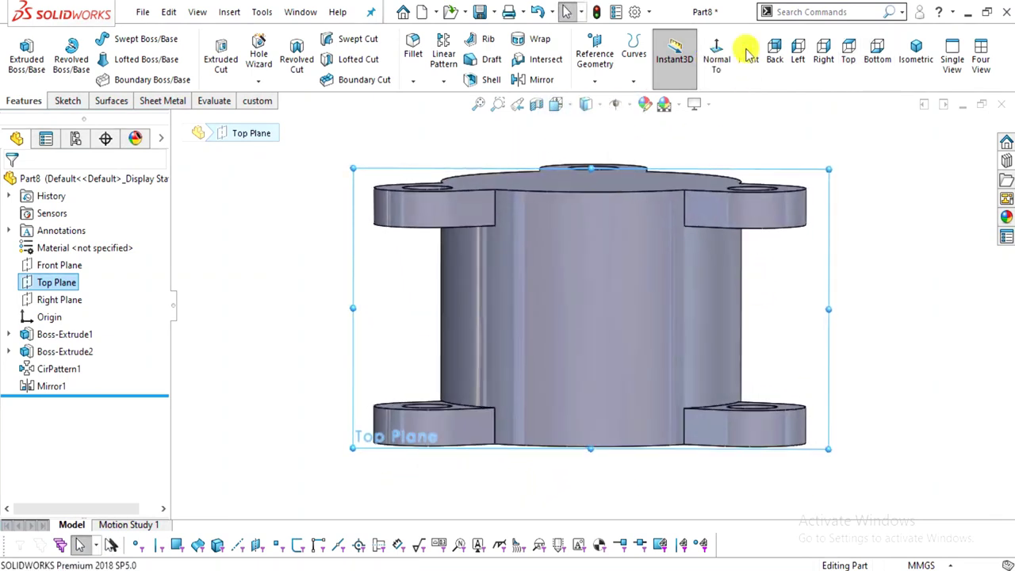
{"action": "left_click", "coordinate": [719, 48]}
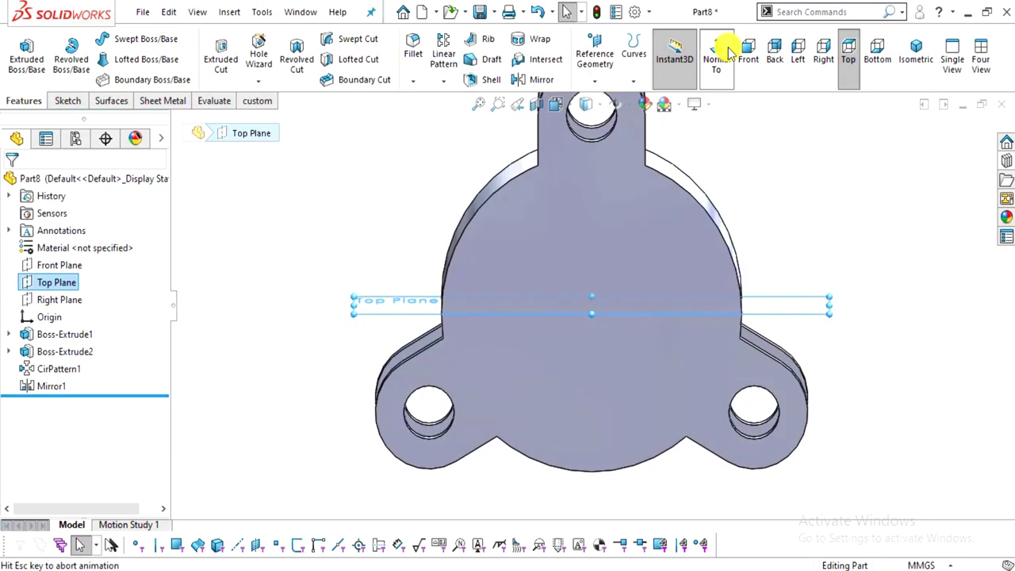
{"action": "left_click", "coordinate": [754, 229]}
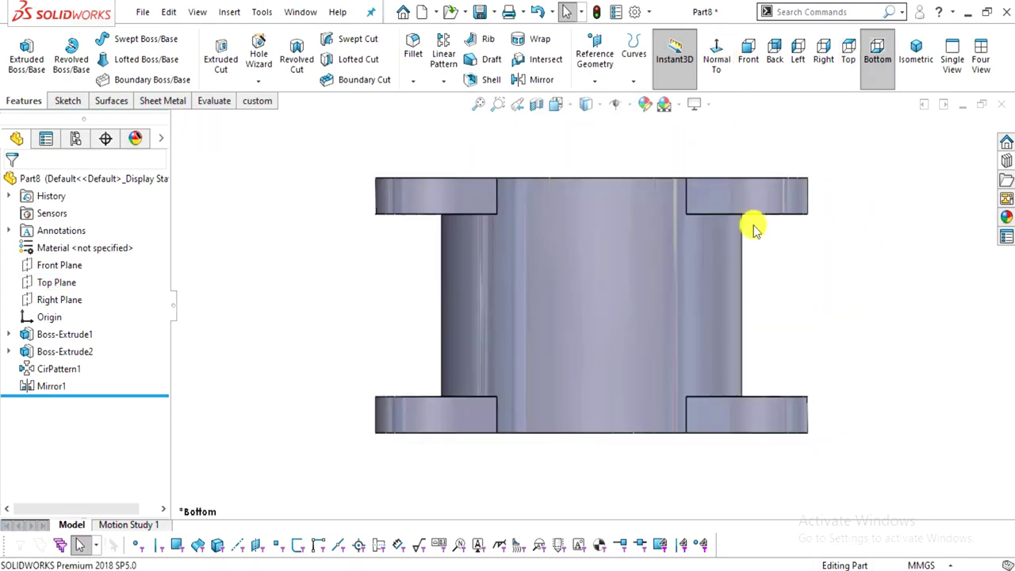
{"action": "left_click", "coordinate": [68, 101]}
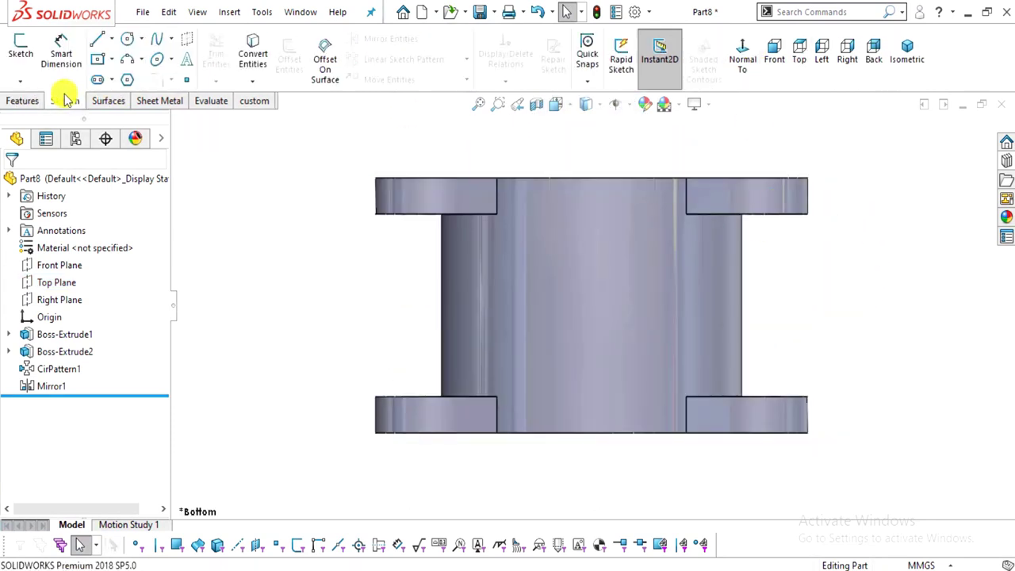
{"action": "left_click", "coordinate": [53, 285]}
{"action": "left_click", "coordinate": [21, 48]}
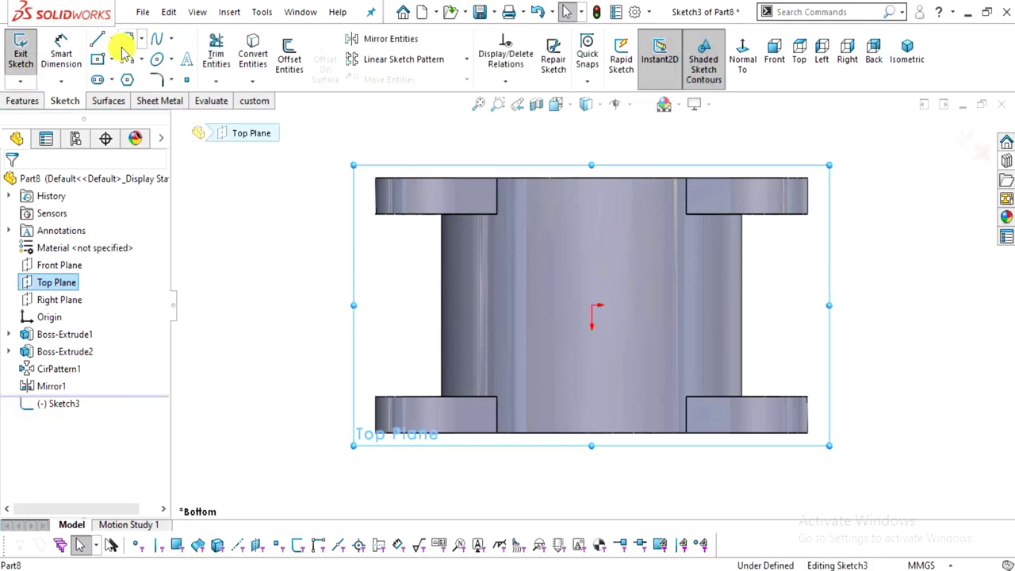
Sketch a circle about 136 mm in diameter centred on the origin
{"action": "left_click", "coordinate": [128, 40]}
{"action": "scroll", "coordinate": [698, 274], "scroll_direction": "down", "scroll_amount": 3}
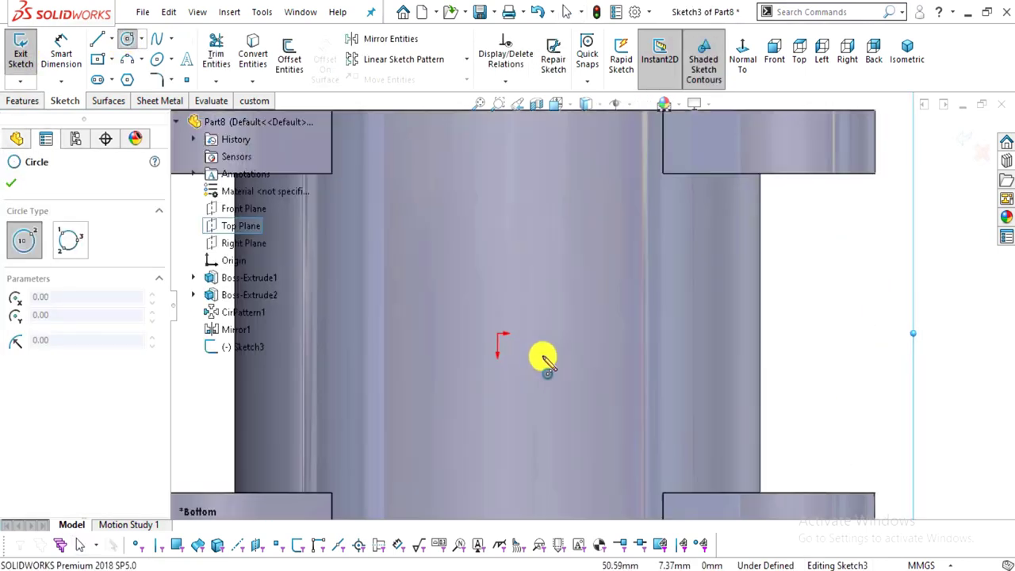
{"action": "left_click", "coordinate": [499, 336]}
{"action": "scroll", "coordinate": [582, 371], "scroll_direction": "up", "scroll_amount": 2}
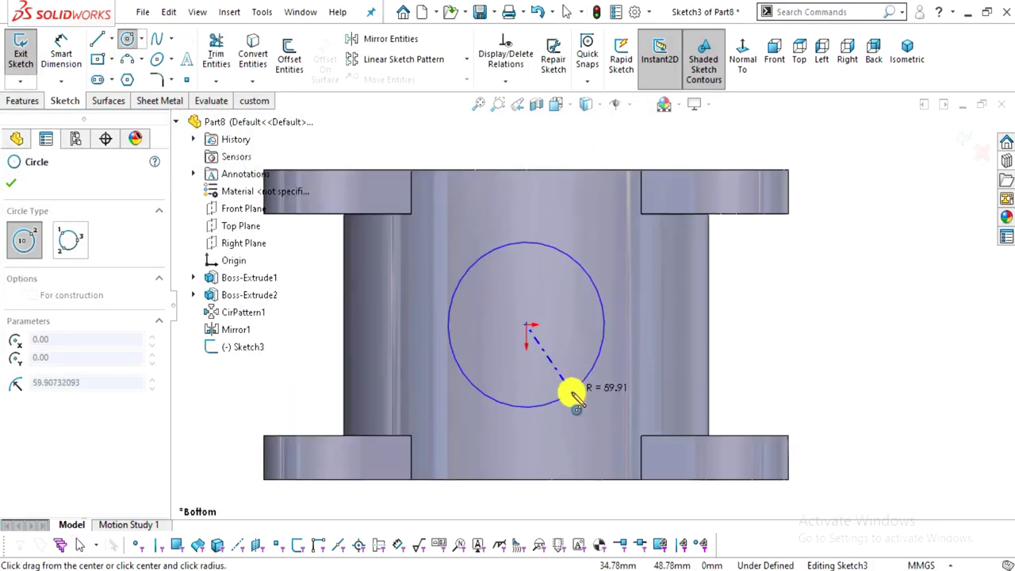
{"action": "left_click", "coordinate": [578, 402]}
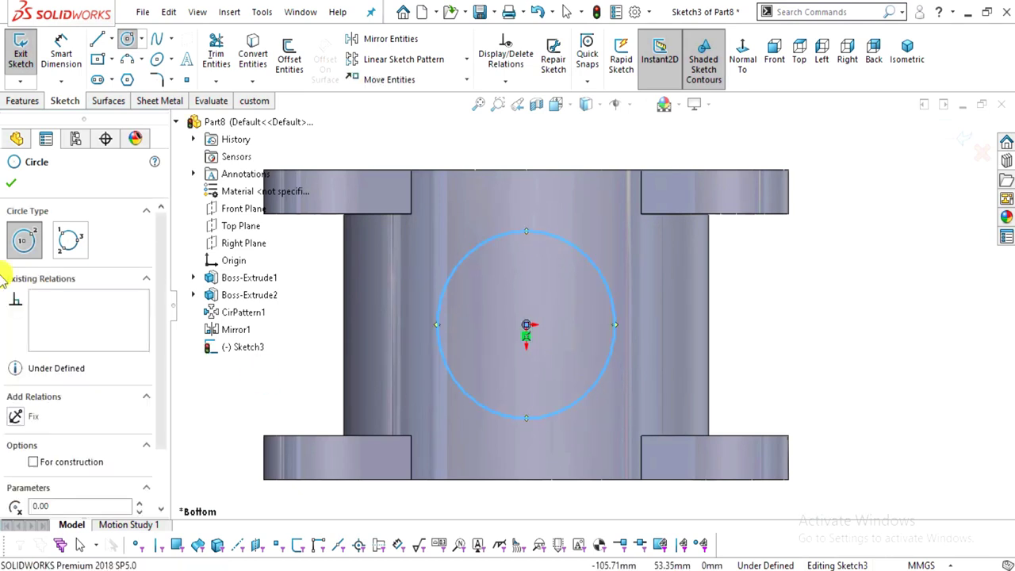
{"action": "left_click", "coordinate": [9, 181]}
Dimension the sketched circle with a 200 mm diameter
{"action": "left_click", "coordinate": [61, 49]}
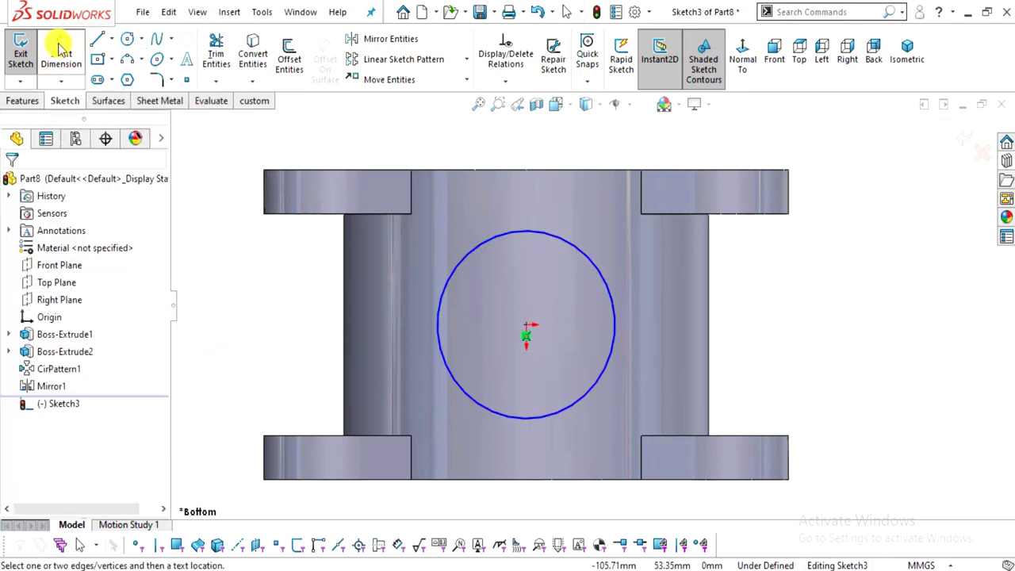
{"action": "left_click", "coordinate": [605, 280]}
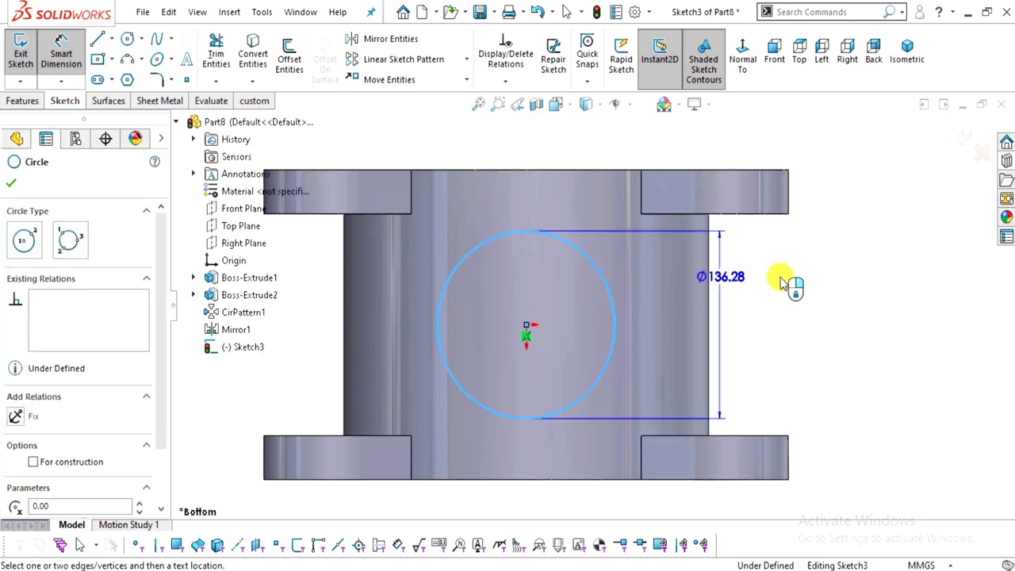
{"action": "left_click", "coordinate": [792, 308]}
{"action": "type", "text": "200"}
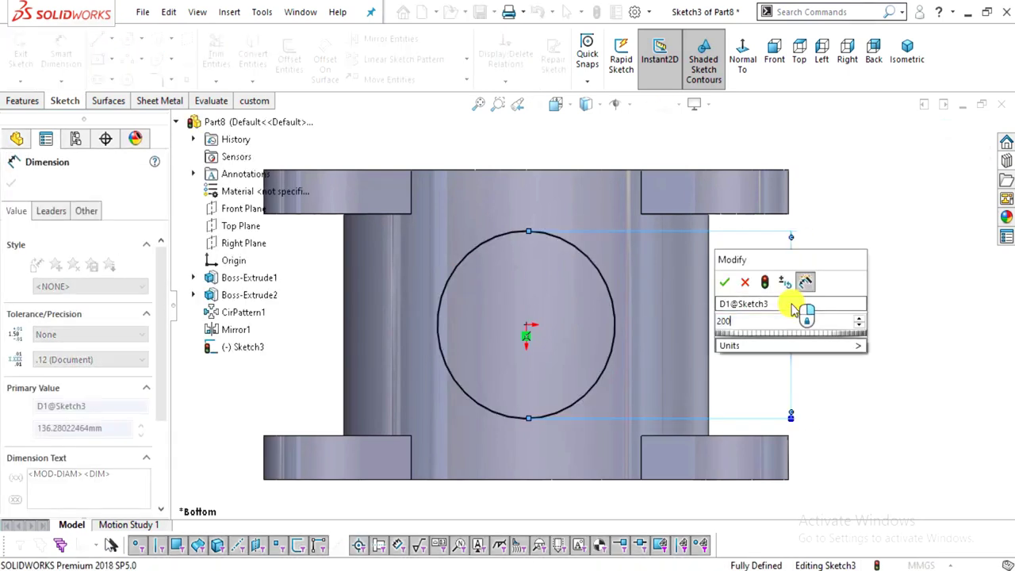
{"action": "key", "text": "Return"}
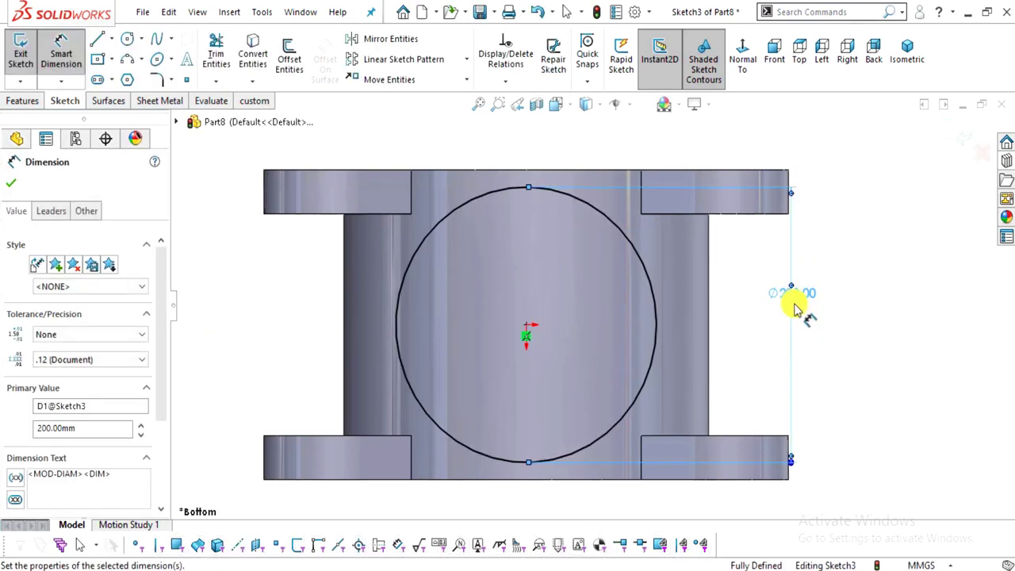
{"action": "key", "text": "Escape"}
Switch to the Foxit Reader drawing and mark the Ø200.00, Ø100.00 and Ø56.20 dimensions in the Body's upper view
{"action": "key", "text": "alt+Tab"}
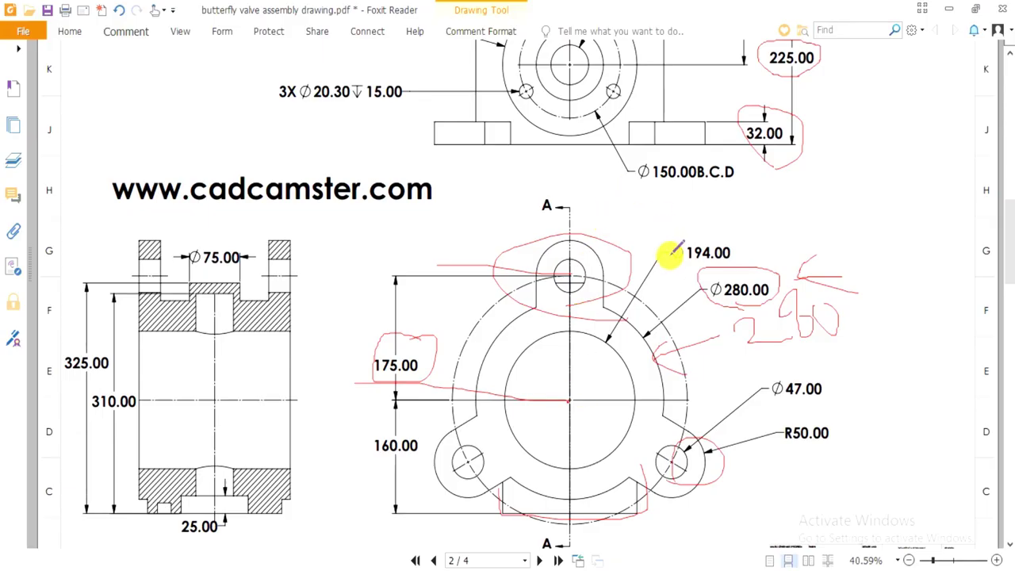
{"action": "scroll", "coordinate": [670, 254], "scroll_direction": "up", "scroll_amount": 3}
{"action": "mouse_move", "coordinate": [396, 188]}
{"action": "left_mouse_down"}
{"action": "mouse_move", "coordinate": [415, 175]}
{"action": "mouse_move", "coordinate": [416, 153]}
{"action": "mouse_move", "coordinate": [363, 125]}
{"action": "mouse_move", "coordinate": [327, 162]}
{"action": "mouse_move", "coordinate": [411, 190]}
{"action": "left_mouse_up"}
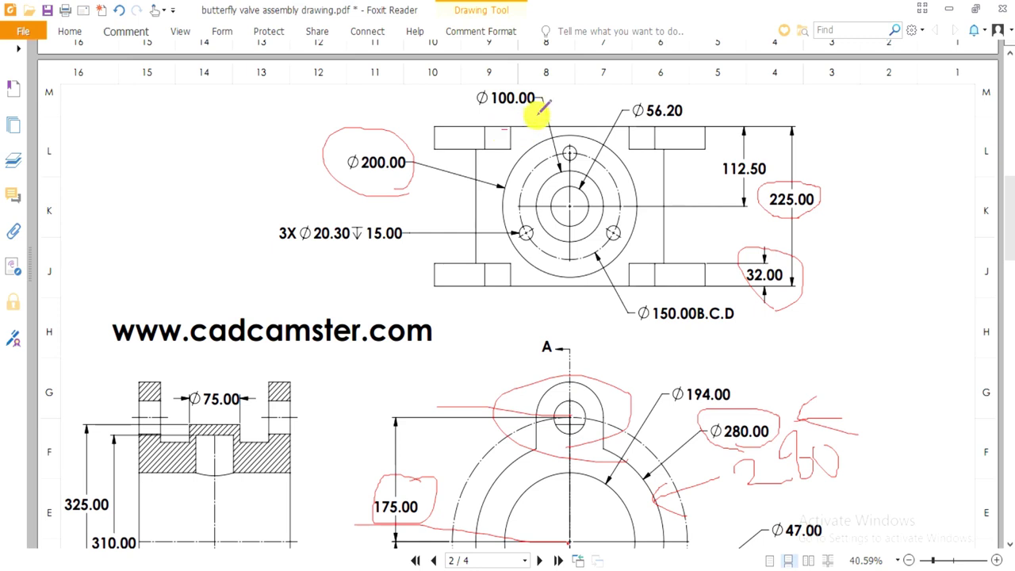
{"action": "mouse_move", "coordinate": [538, 113]}
{"action": "left_mouse_down"}
{"action": "mouse_move", "coordinate": [469, 99]}
{"action": "mouse_move", "coordinate": [542, 111]}
{"action": "left_mouse_up"}
{"action": "mouse_move", "coordinate": [634, 120]}
{"action": "left_mouse_down"}
{"action": "mouse_move", "coordinate": [685, 114]}
{"action": "mouse_move", "coordinate": [661, 87]}
{"action": "mouse_move", "coordinate": [635, 118]}
{"action": "left_mouse_up"}
{"action": "scroll", "coordinate": [591, 455], "scroll_direction": "down", "scroll_amount": 3}
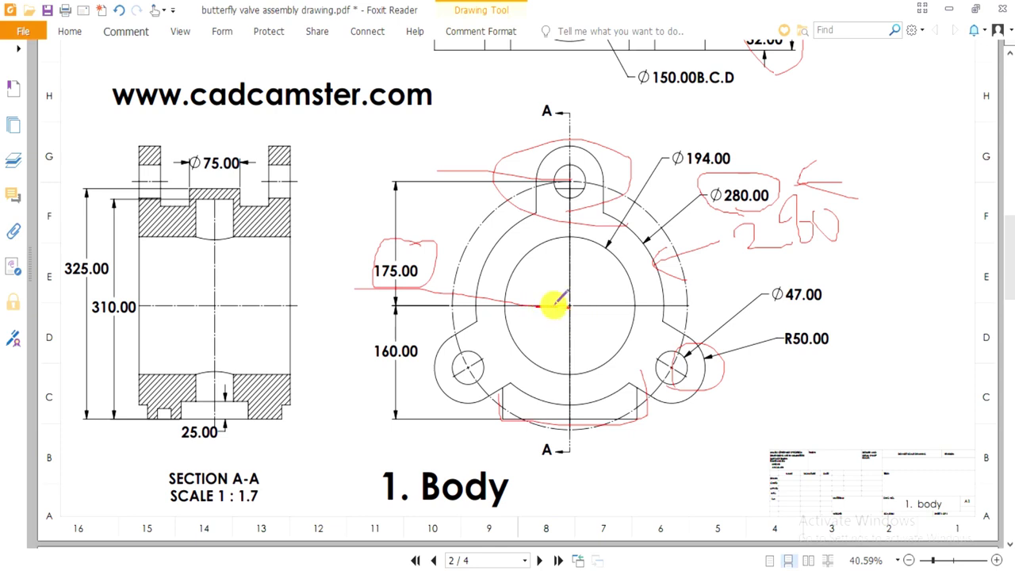
Mark the centre point and the 160.00 height dimension in the Body's front view on the drawing
{"action": "left_click_drag", "start_coordinate": [553, 306], "coordinate": [569, 306]}
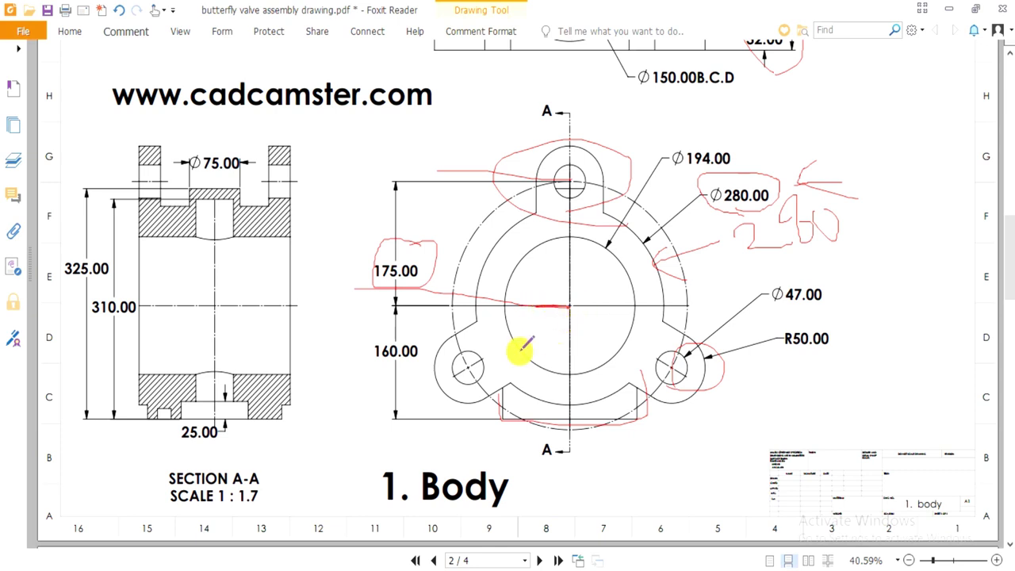
{"action": "mouse_move", "coordinate": [371, 380]}
{"action": "left_mouse_down"}
{"action": "mouse_move", "coordinate": [408, 371]}
{"action": "mouse_move", "coordinate": [436, 340]}
{"action": "mouse_move", "coordinate": [347, 346]}
{"action": "mouse_move", "coordinate": [371, 379]}
{"action": "left_mouse_up"}
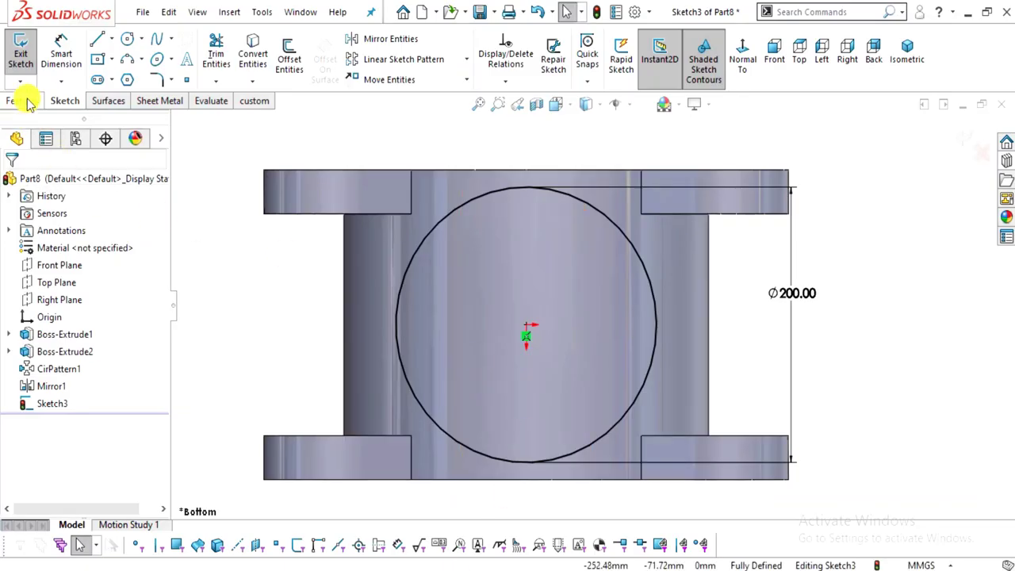
Return to SOLIDWORKS and extrude the 200 mm circle to a blind depth of 160 mm in the reversed direction
{"action": "left_click", "coordinate": [24, 101]}
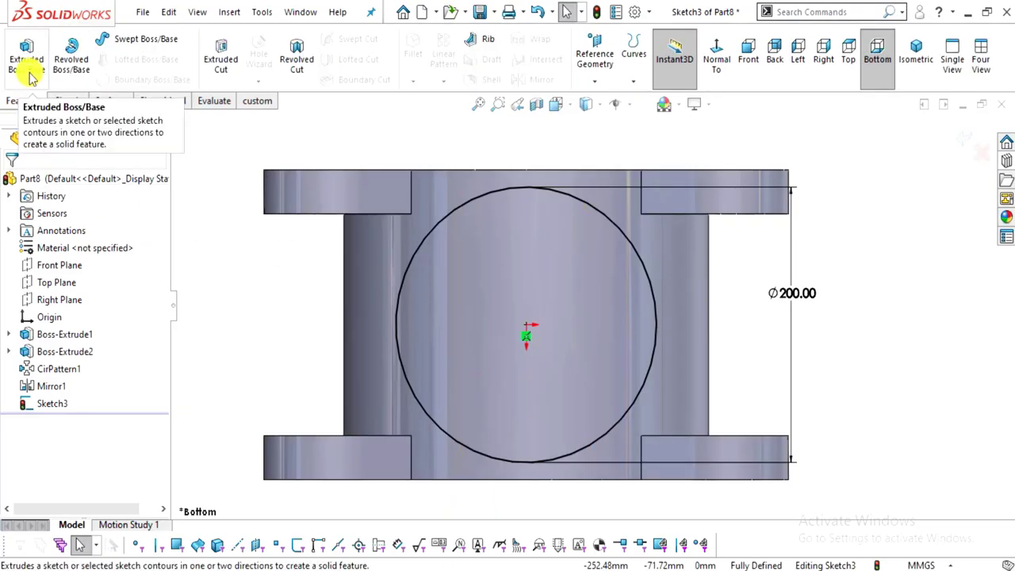
{"action": "left_click", "coordinate": [30, 70]}
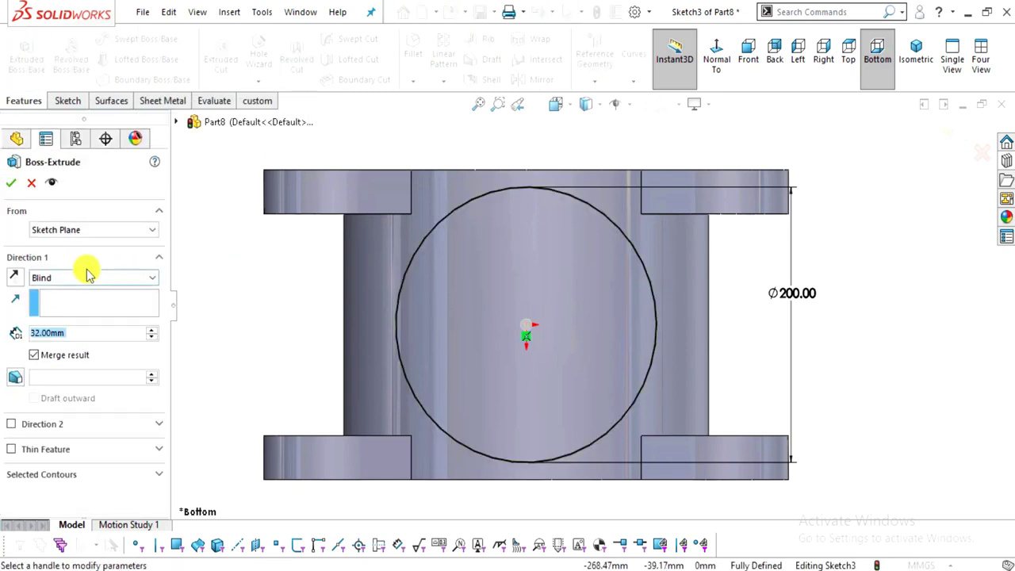
{"action": "left_click", "coordinate": [560, 276]}
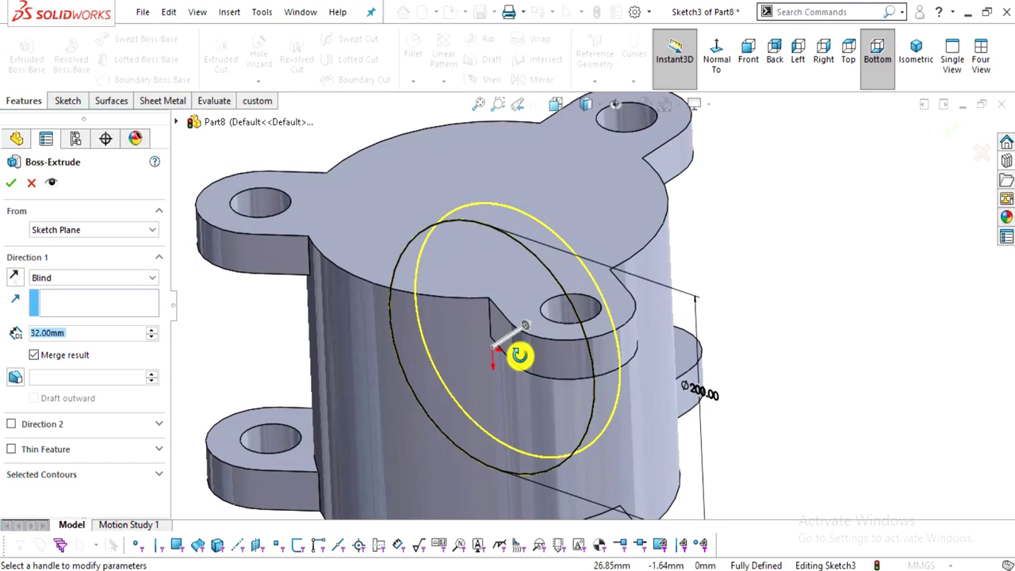
{"action": "left_click", "coordinate": [16, 278]}
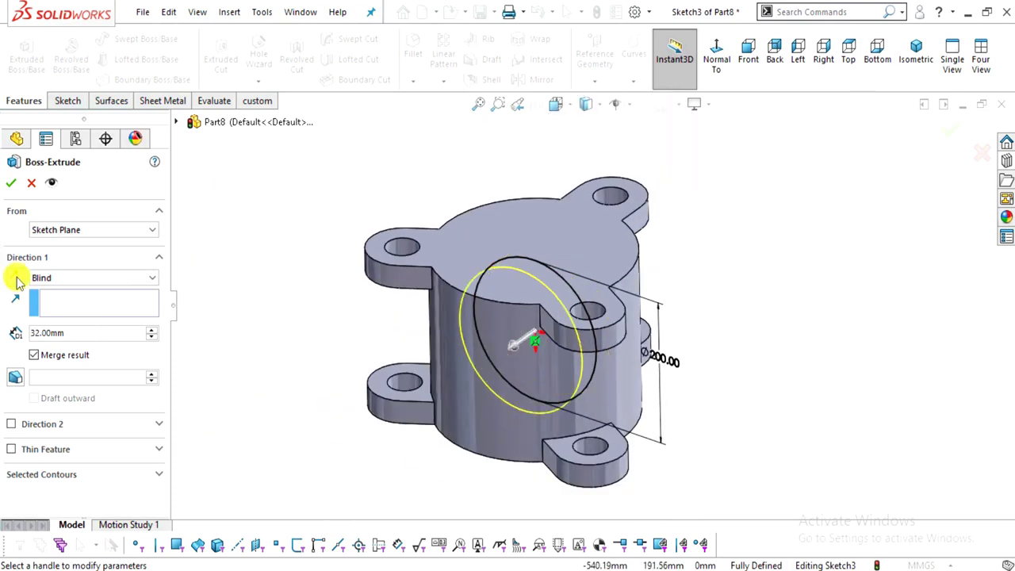
{"action": "type", "text": "160"}
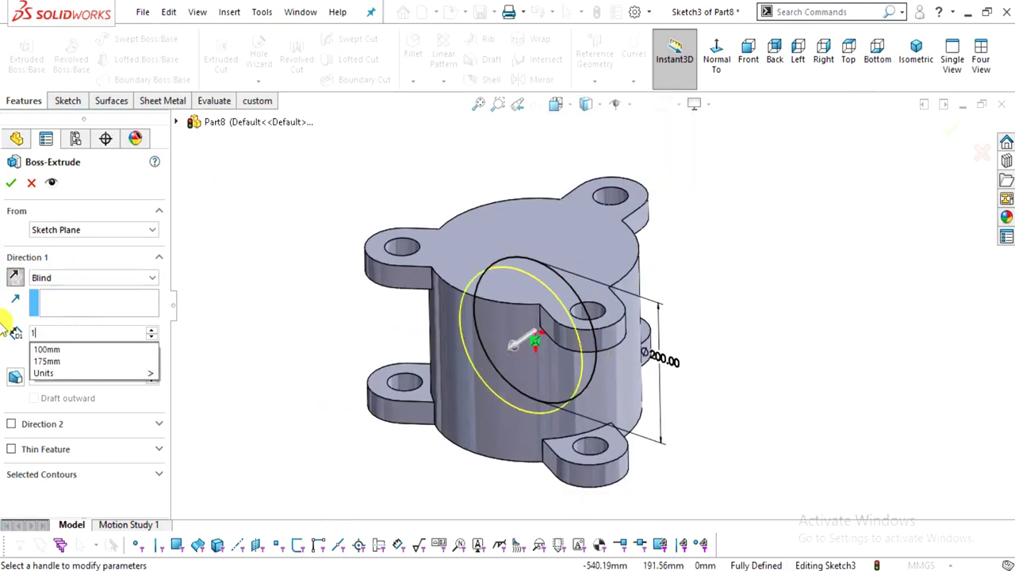
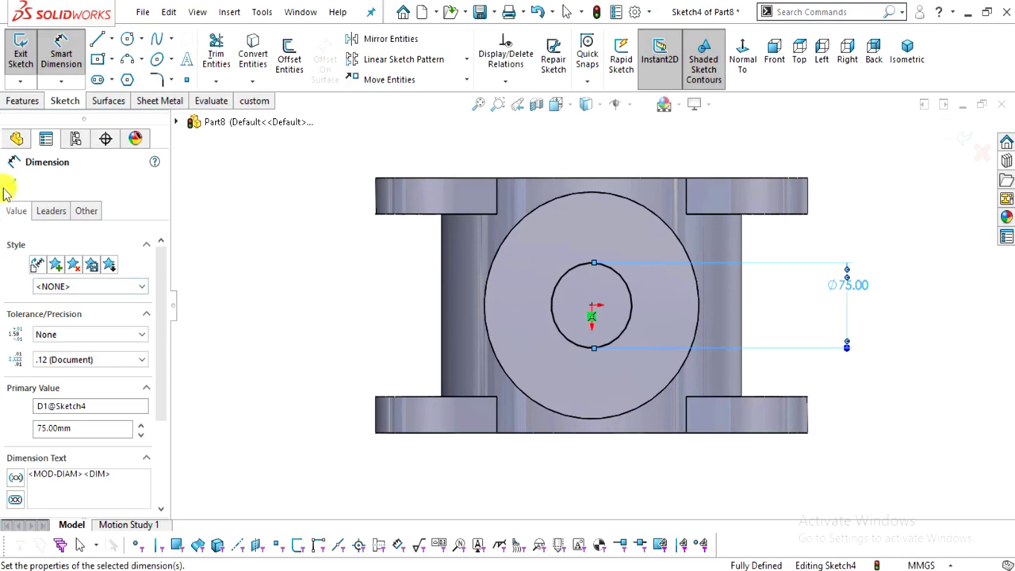
Switch to the Foxit Reader drawing and mark the Ø75.00 boss, the centreline, and the 325.00, 160.00 and 175.00 dimensions
{"action": "left_click", "coordinate": [490, 564]}
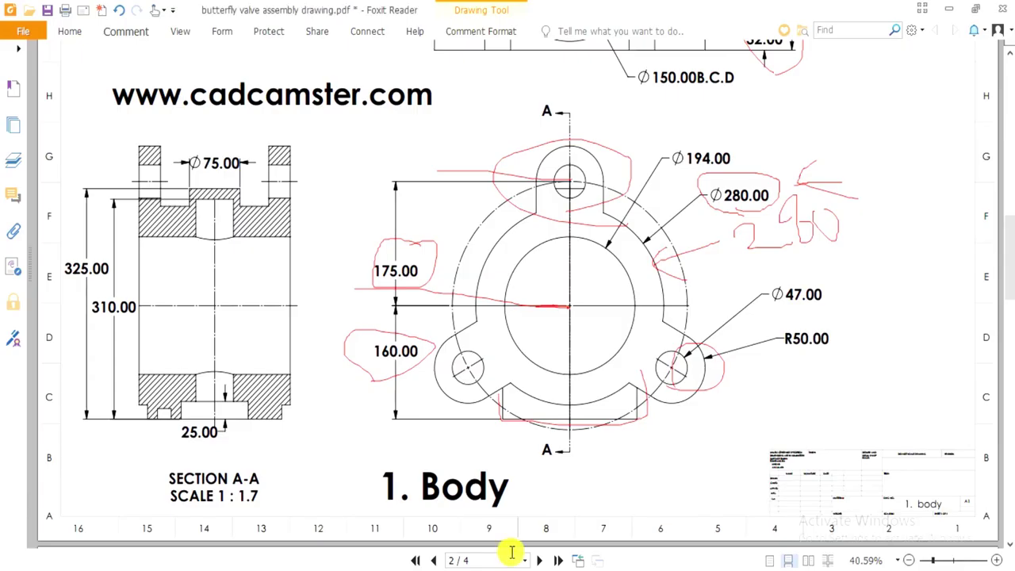
{"action": "scroll", "coordinate": [290, 309], "scroll_direction": "up", "scroll_amount": 3}
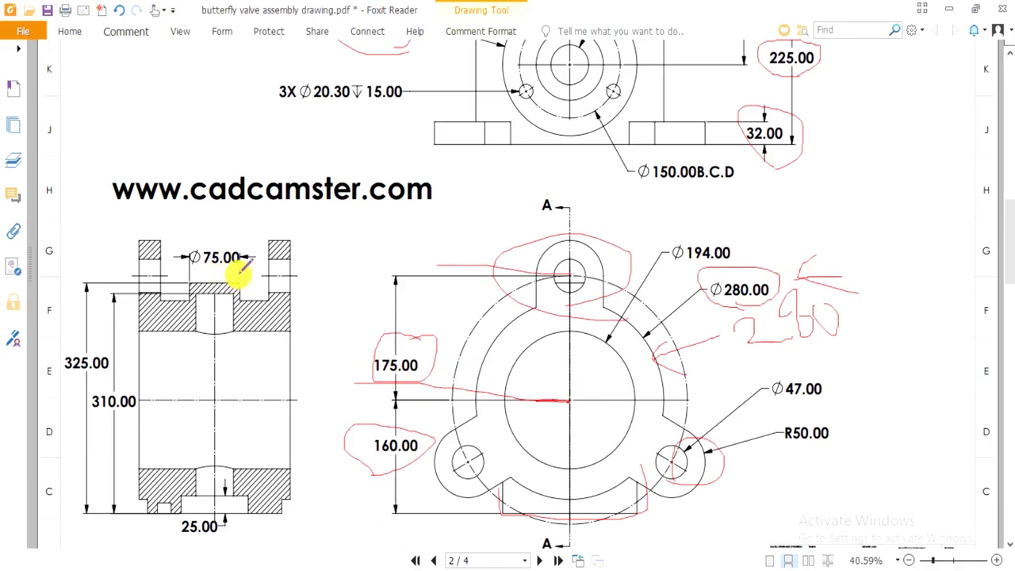
{"action": "mouse_move", "coordinate": [194, 266]}
{"action": "left_mouse_down"}
{"action": "mouse_move", "coordinate": [183, 302]}
{"action": "mouse_move", "coordinate": [240, 287]}
{"action": "left_mouse_up"}
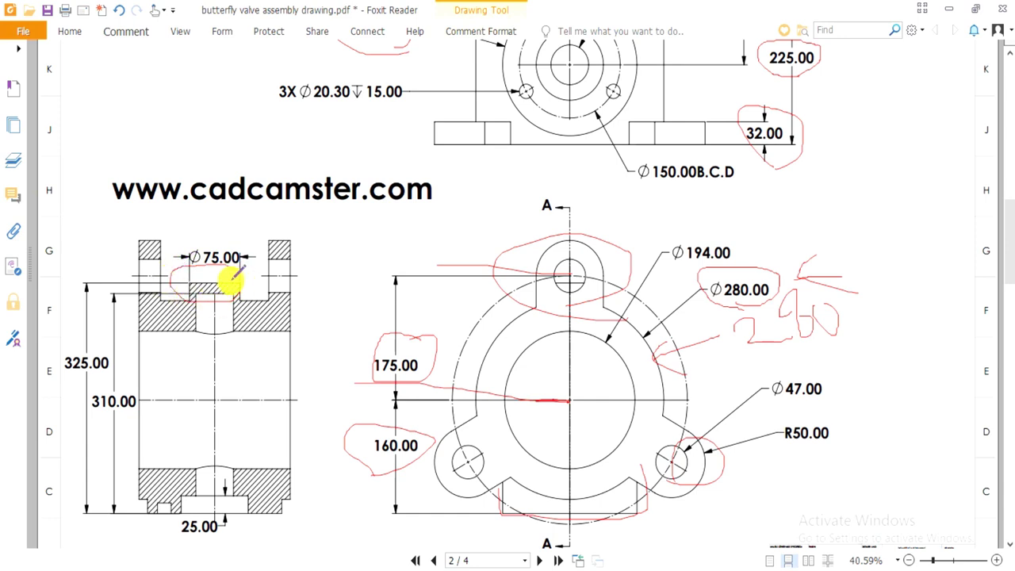
{"action": "mouse_move", "coordinate": [127, 397]}
{"action": "left_mouse_down"}
{"action": "mouse_move", "coordinate": [245, 414]}
{"action": "mouse_move", "coordinate": [365, 400]}
{"action": "left_mouse_up"}
{"action": "mouse_move", "coordinate": [57, 371]}
{"action": "left_mouse_down"}
{"action": "mouse_move", "coordinate": [81, 379]}
{"action": "mouse_move", "coordinate": [146, 346]}
{"action": "mouse_move", "coordinate": [51, 348]}
{"action": "mouse_move", "coordinate": [49, 382]}
{"action": "left_mouse_up"}
{"action": "left_click_drag", "start_coordinate": [379, 488], "coordinate": [418, 462]}
{"action": "left_click_drag", "start_coordinate": [395, 410], "coordinate": [359, 450]}
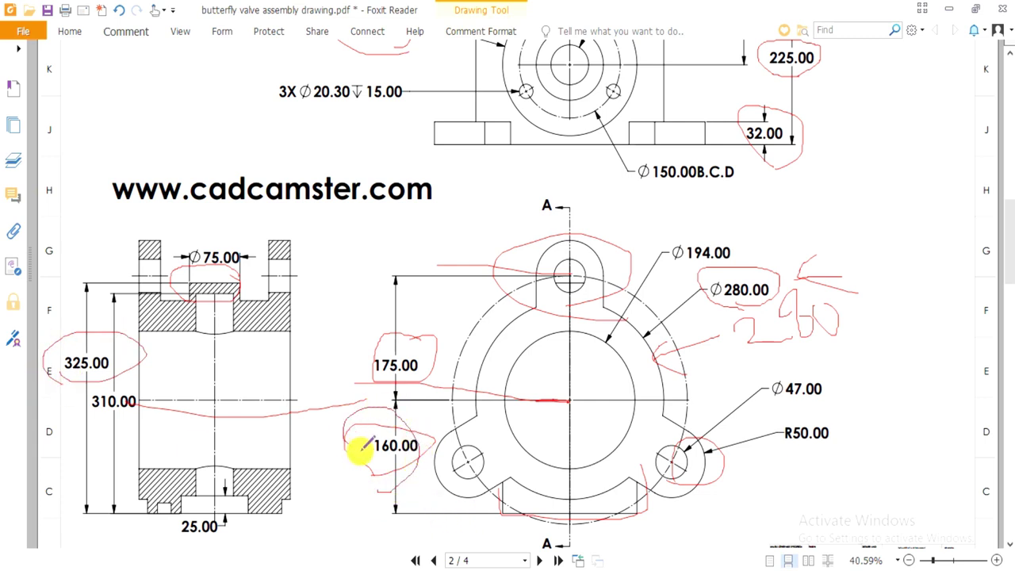
{"action": "left_click_drag", "start_coordinate": [392, 363], "coordinate": [436, 340]}
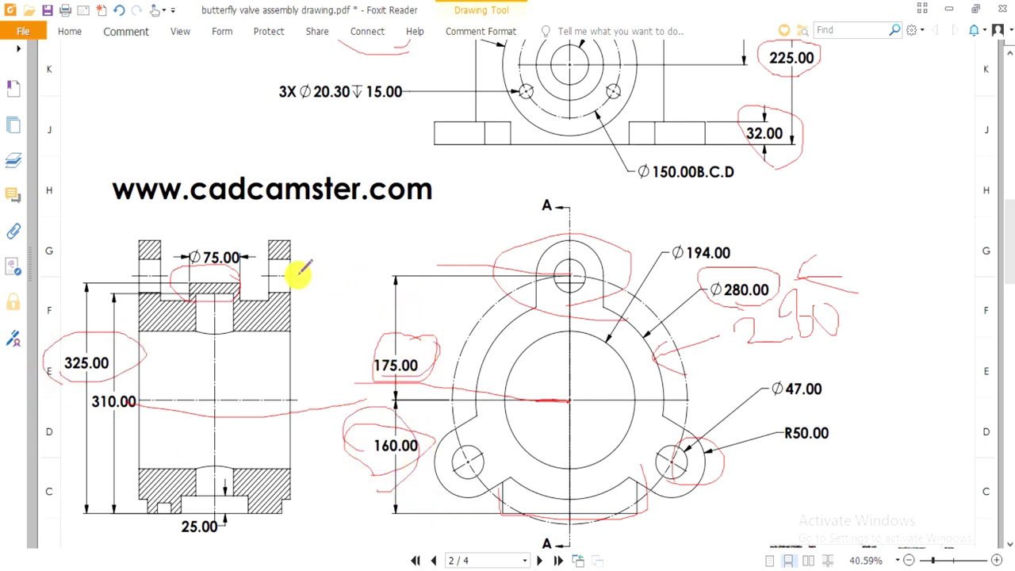
Annotate the section view with the boss's overall height from its end face to the pad face, circling 325.00
{"action": "left_click_drag", "start_coordinate": [296, 275], "coordinate": [394, 273]}
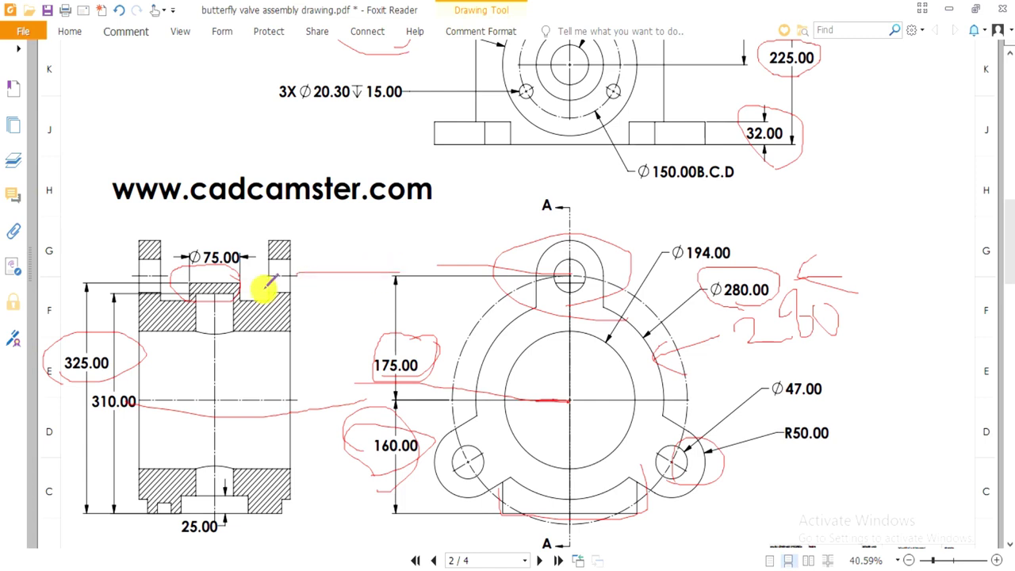
{"action": "left_click_drag", "start_coordinate": [260, 279], "coordinate": [304, 283]}
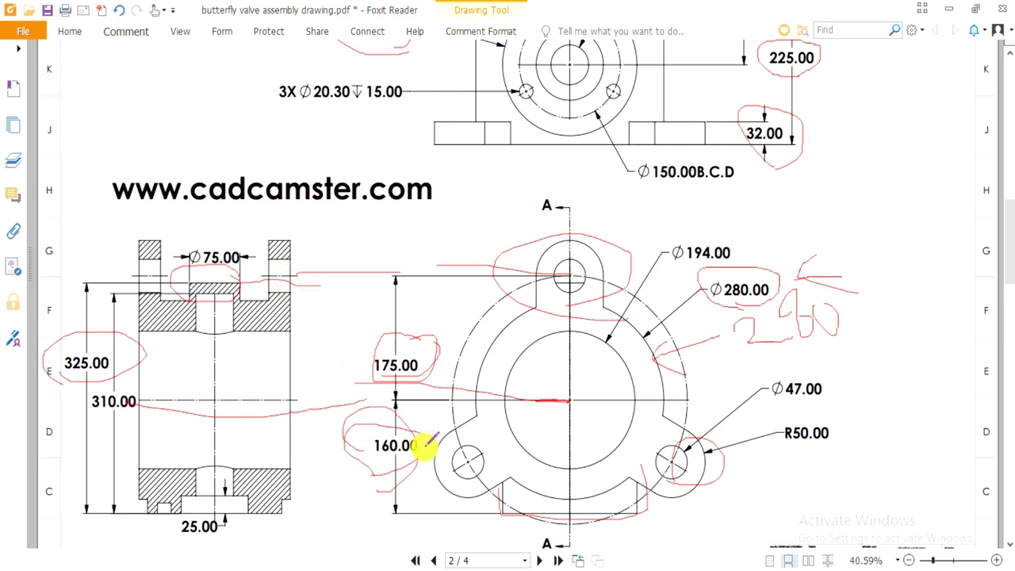
{"action": "left_click_drag", "start_coordinate": [309, 287], "coordinate": [319, 466]}
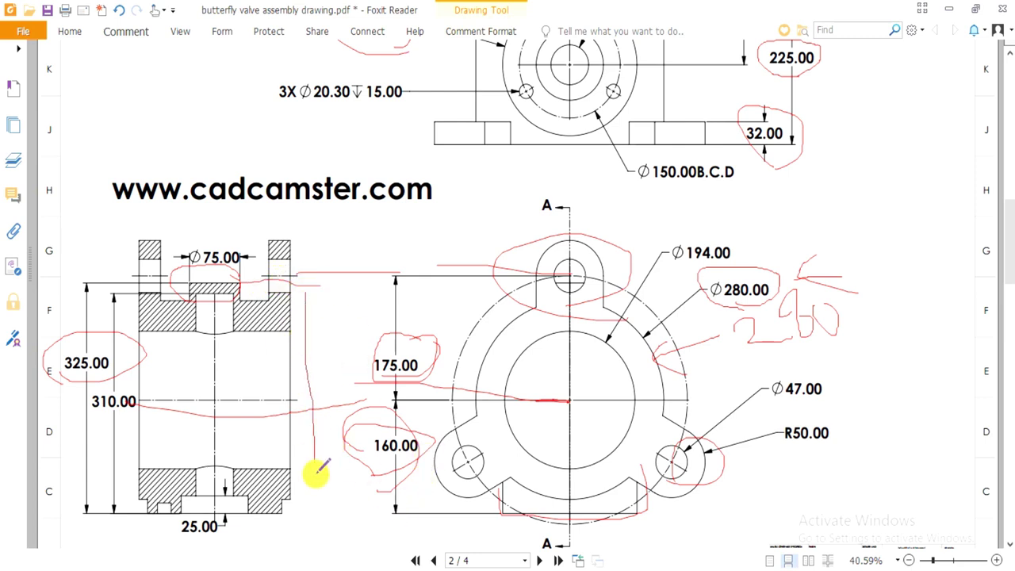
{"action": "left_click_drag", "start_coordinate": [319, 513], "coordinate": [333, 485]}
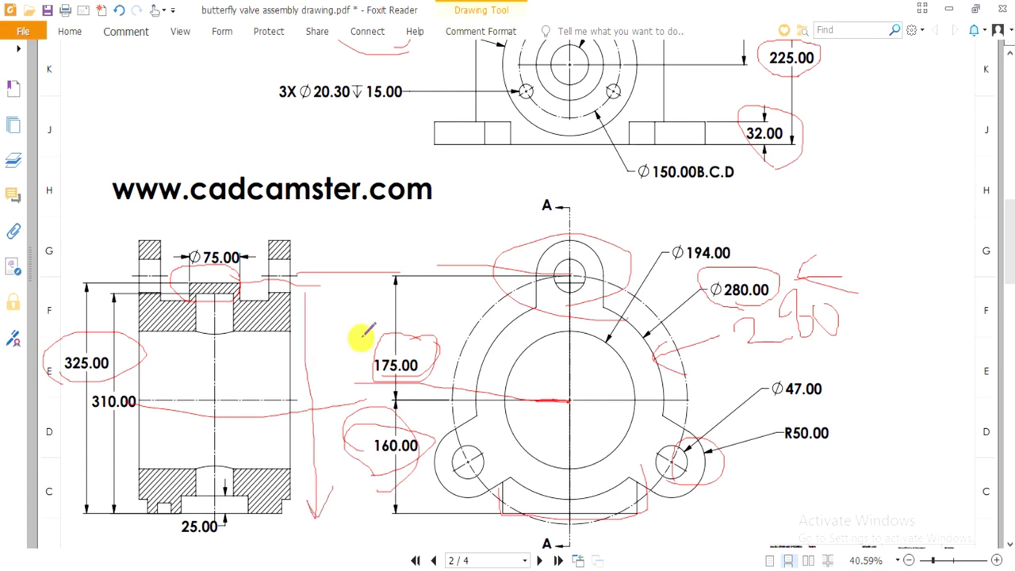
{"action": "left_click_drag", "start_coordinate": [335, 341], "coordinate": [338, 368]}
{"action": "left_click_drag", "start_coordinate": [83, 346], "coordinate": [87, 382]}
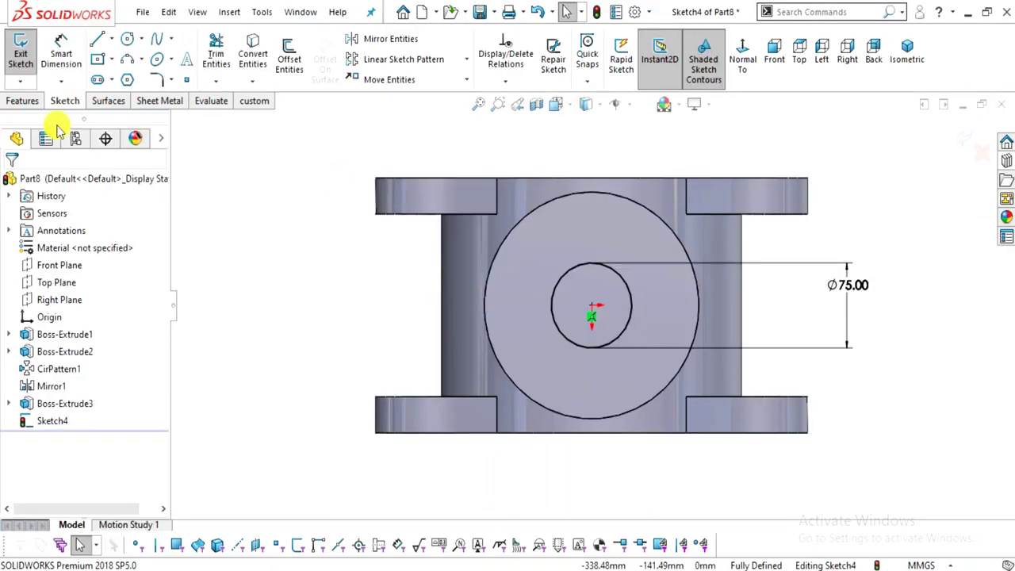
Return to SOLIDWORKS and extrude the 75 mm circle to a blind depth of 165 mm opposite the large pad
{"action": "left_click", "coordinate": [29, 101]}
{"action": "left_click", "coordinate": [27, 56]}
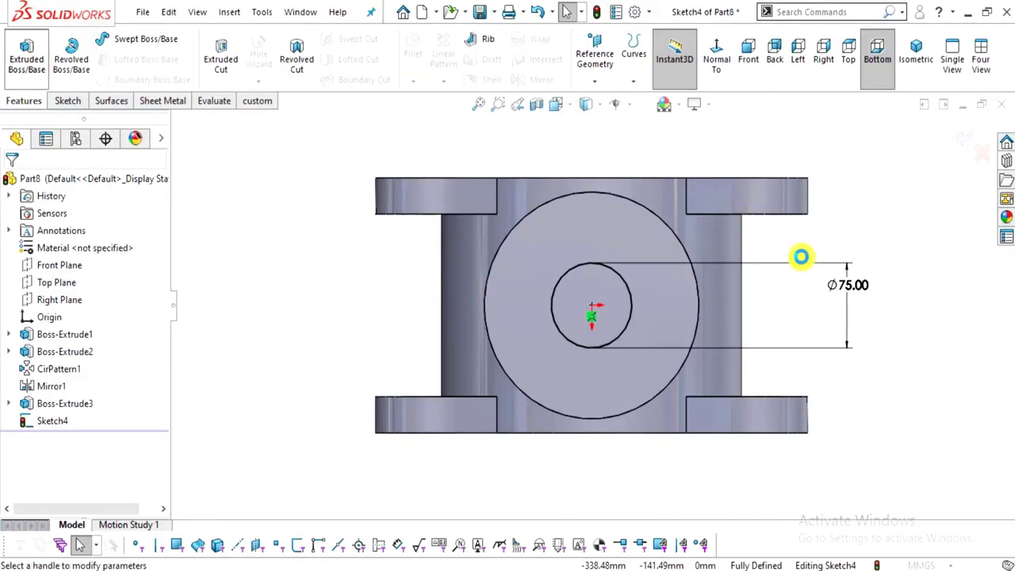
{"action": "middle_click_drag", "start_coordinate": [714, 296], "coordinate": [682, 333]}
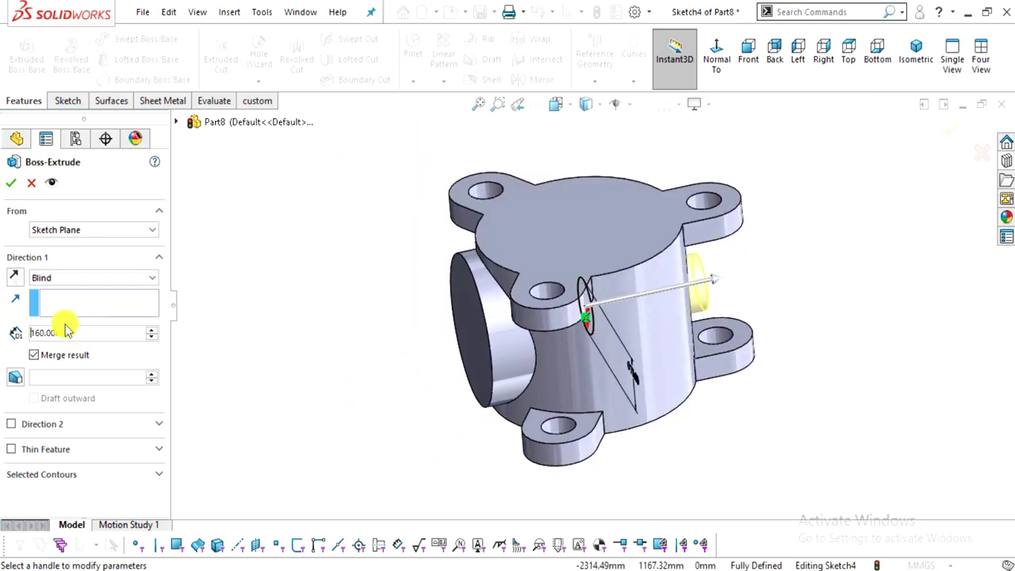
{"action": "type", "text": "3"}
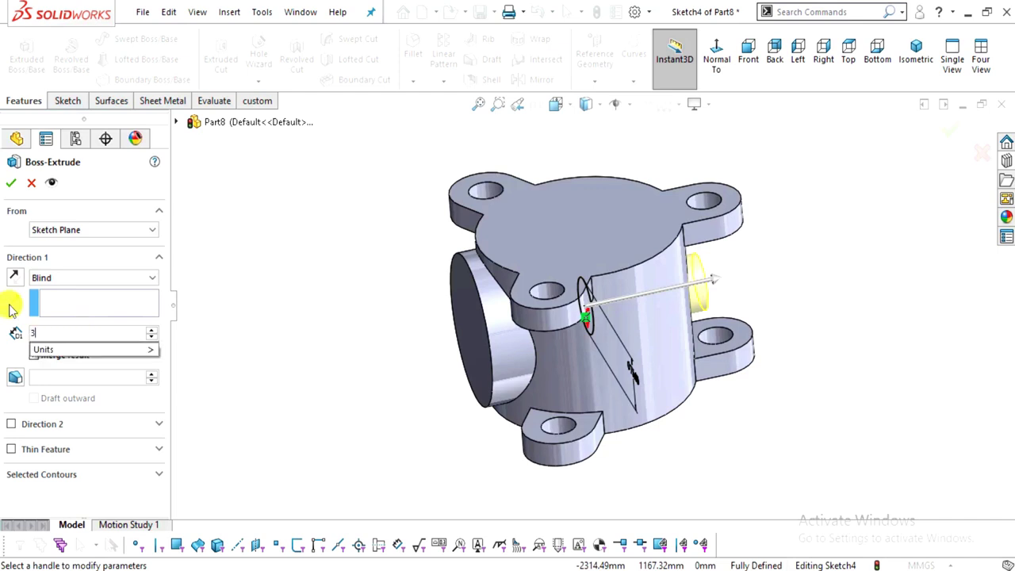
{"action": "type", "text": "25+160"}
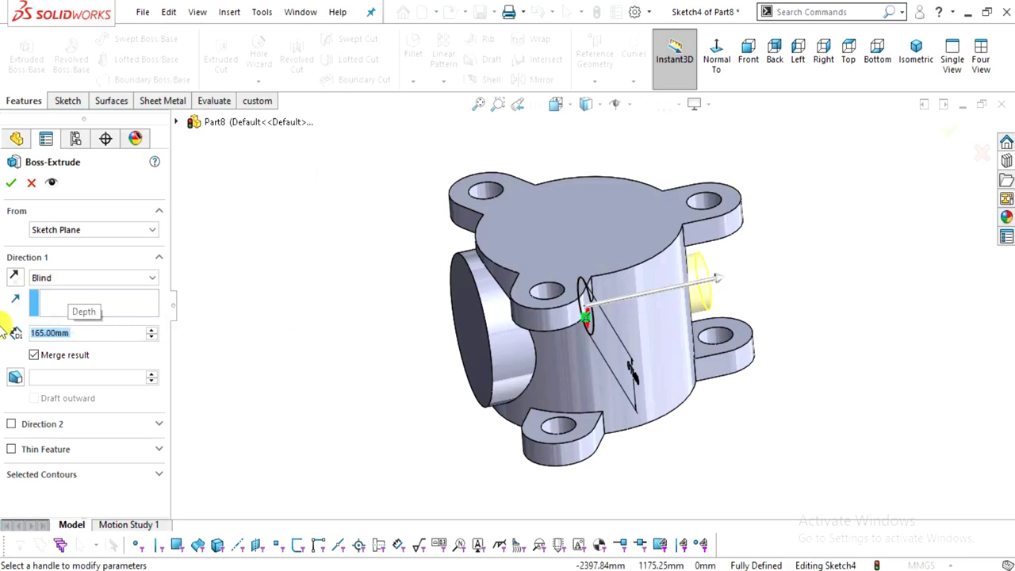
{"action": "left_click", "coordinate": [9, 182]}
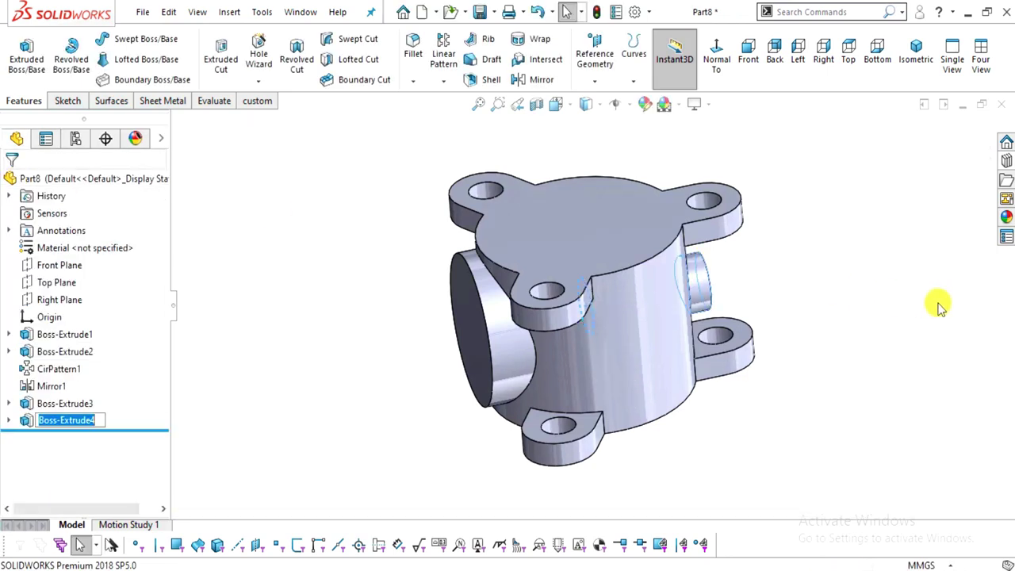
Turn the body to show the large pad, and circle the 310.00 depth dimension in the drawing's section view
{"action": "middle_click_drag", "start_coordinate": [656, 392], "coordinate": [600, 515]}
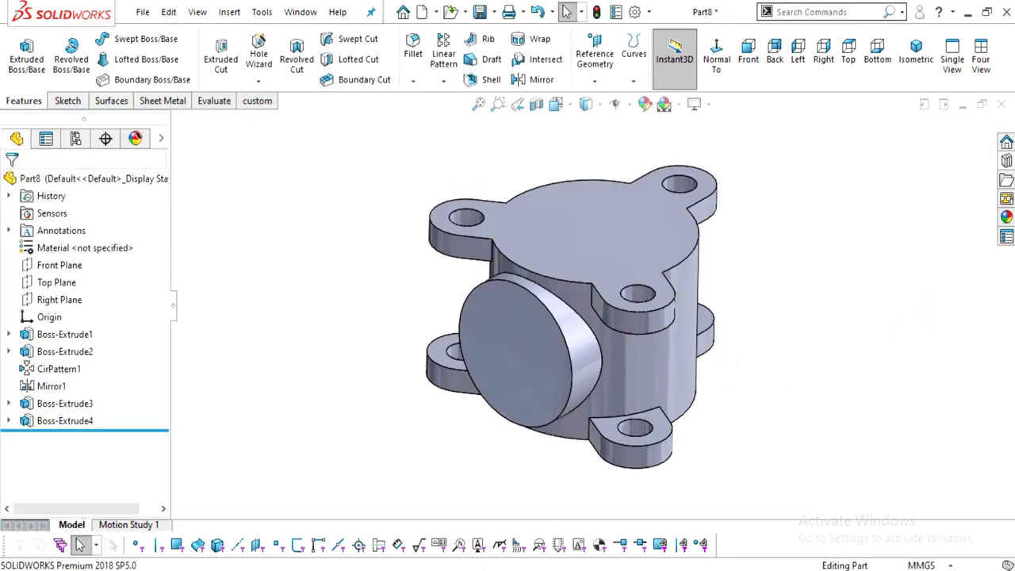
{"action": "key", "text": "alt+Tab"}
{"action": "mouse_move", "coordinate": [113, 442]}
{"action": "left_mouse_down"}
{"action": "mouse_move", "coordinate": [115, 370]}
{"action": "mouse_move", "coordinate": [69, 388]}
{"action": "mouse_move", "coordinate": [108, 441]}
{"action": "left_mouse_up"}
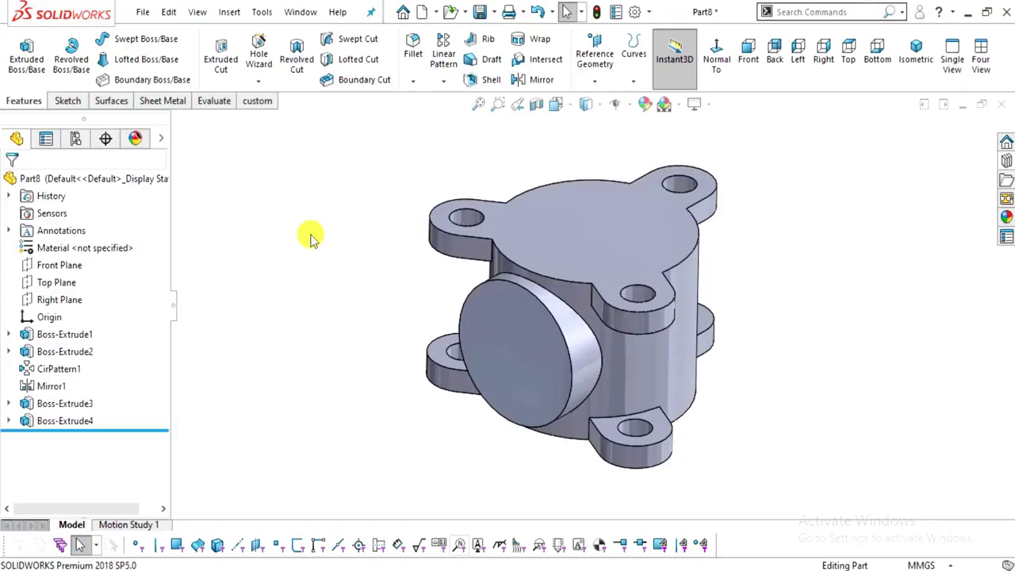
Start a legacy hole with the Hole Wizard, set its type to Counterbored, and bring its section dimensions into view
{"action": "left_click", "coordinate": [258, 59]}
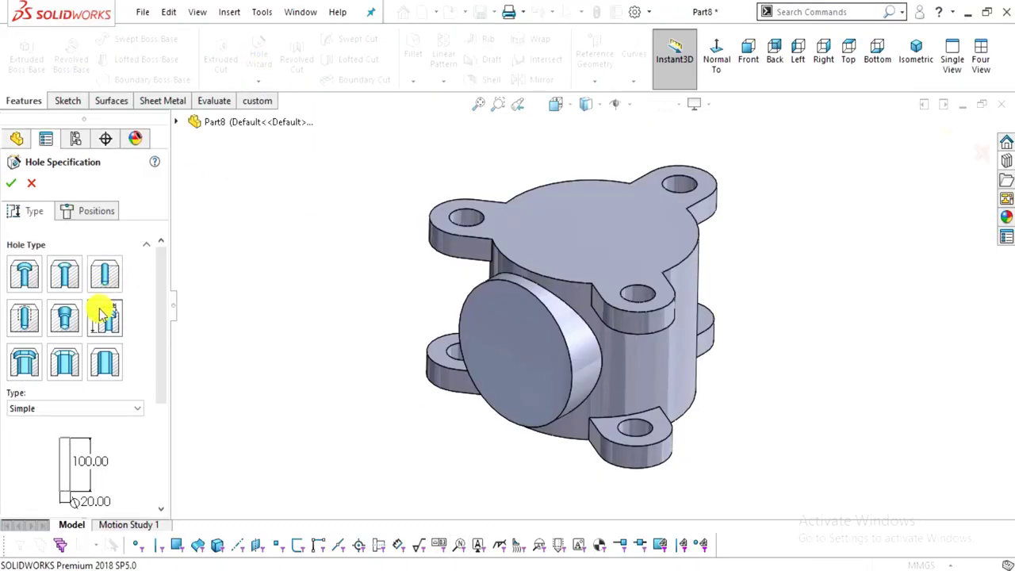
{"action": "left_click", "coordinate": [111, 407]}
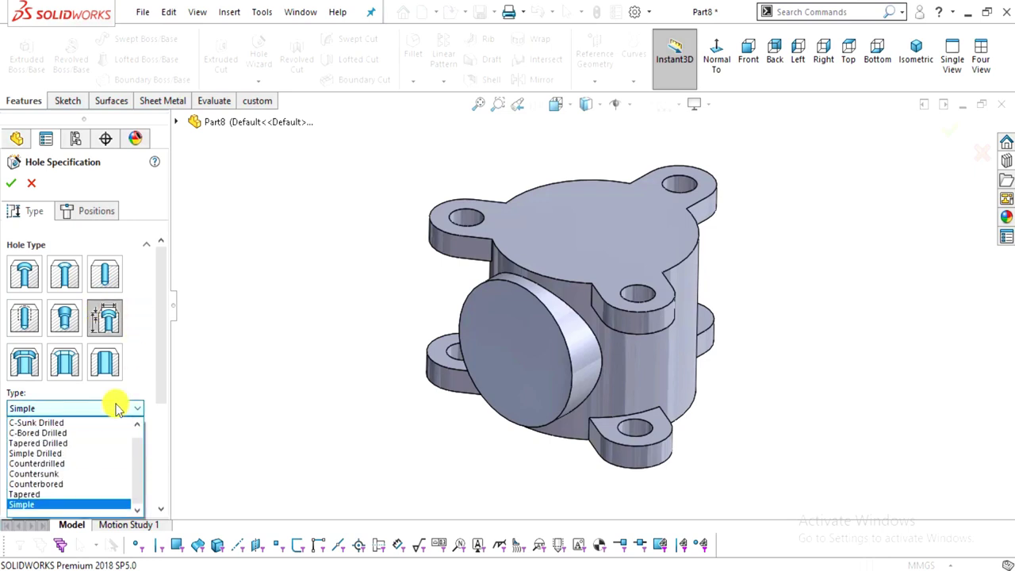
{"action": "left_click", "coordinate": [64, 485]}
{"action": "left_click_drag", "start_coordinate": [159, 373], "coordinate": [161, 457]}
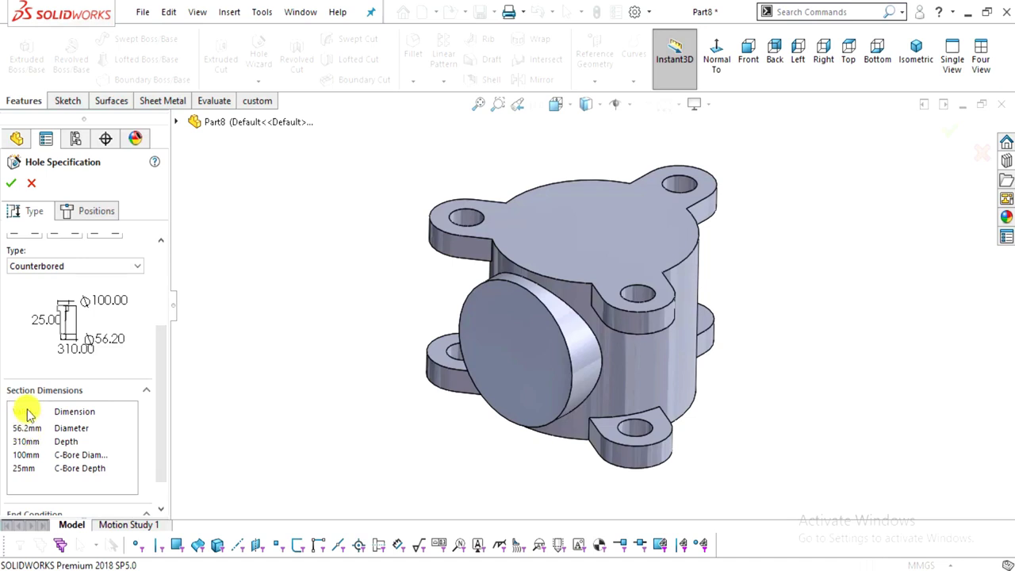
Check the drawing for the counterbored hole's Ø56.20, 310.00, Ø100.00 and 25.00 dimensions, marking the hole's ends in the section view
{"action": "left_click", "coordinate": [493, 567]}
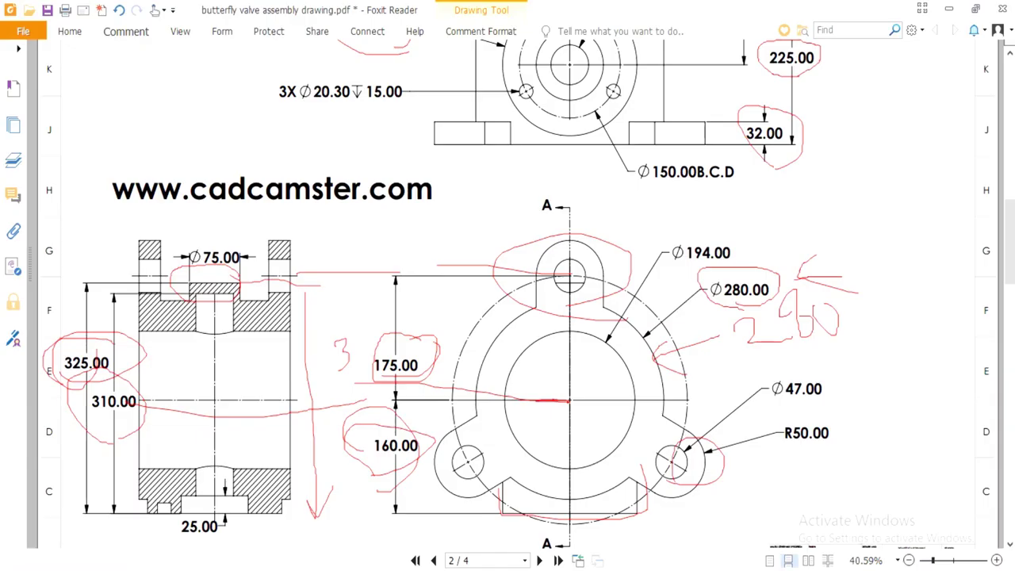
{"action": "scroll", "coordinate": [609, 369], "scroll_direction": "up", "scroll_amount": 5}
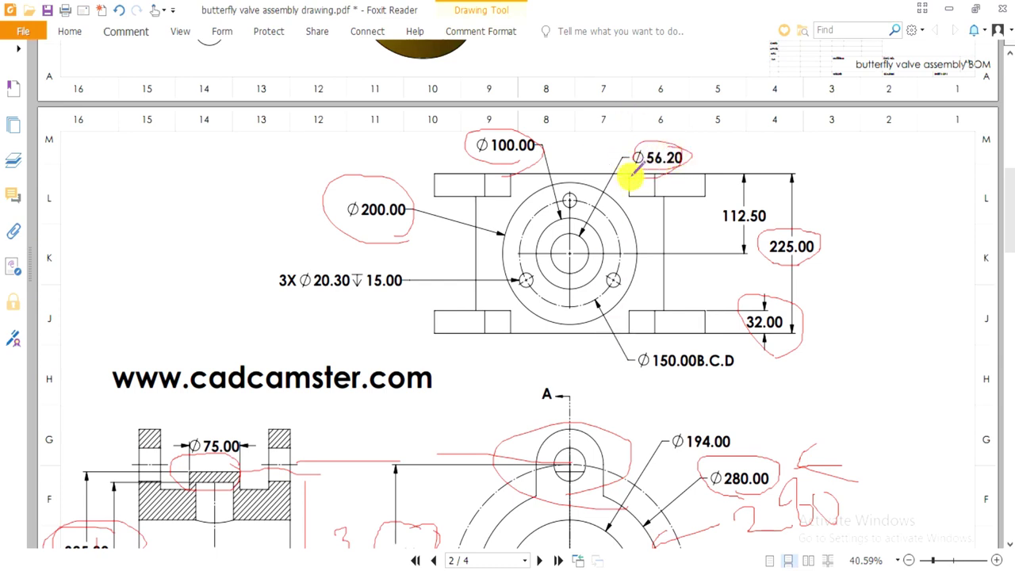
{"action": "scroll", "coordinate": [87, 437], "scroll_direction": "down", "scroll_amount": 4}
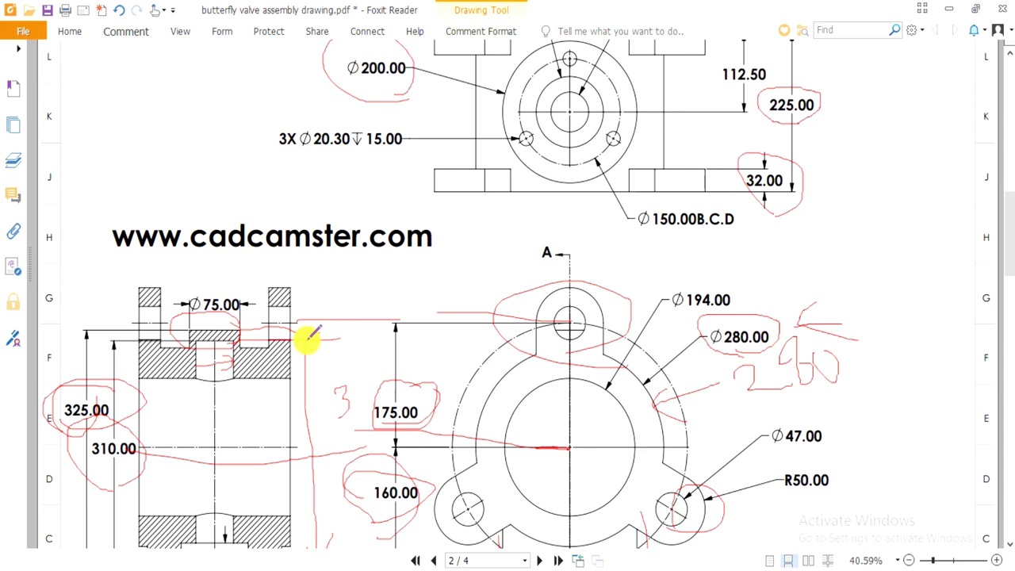
{"action": "scroll", "coordinate": [256, 464], "scroll_direction": "down", "scroll_amount": 3}
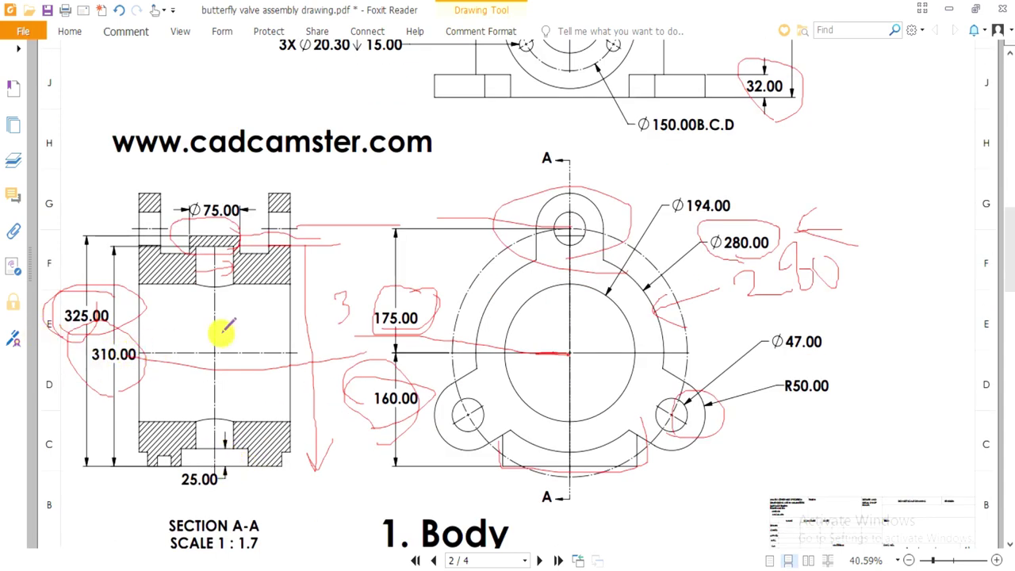
{"action": "scroll", "coordinate": [430, 294], "scroll_direction": "up", "scroll_amount": 3}
{"action": "scroll", "coordinate": [436, 294], "scroll_direction": "down", "scroll_amount": 3}
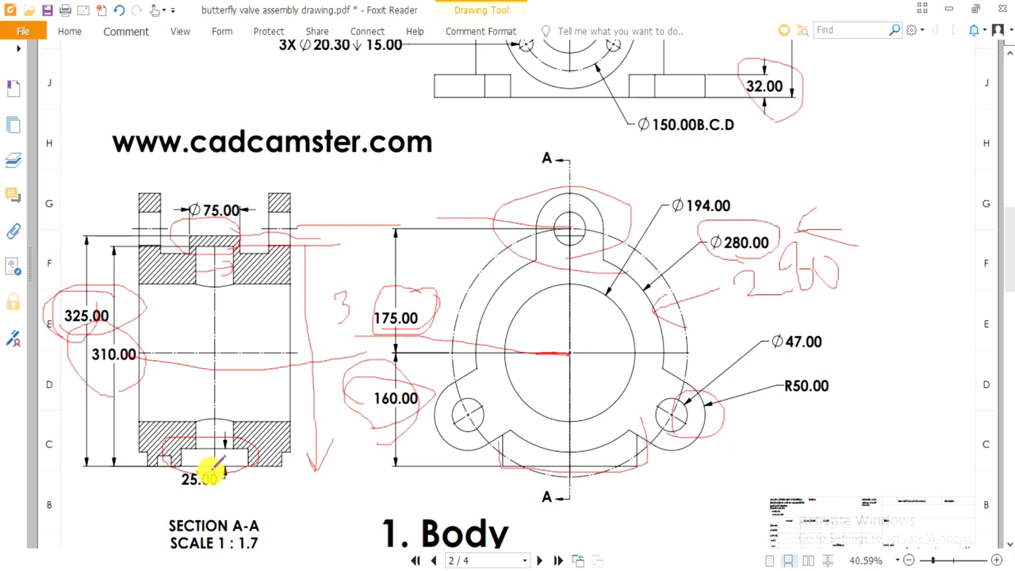
{"action": "scroll", "coordinate": [516, 396], "scroll_direction": "up", "scroll_amount": 5}
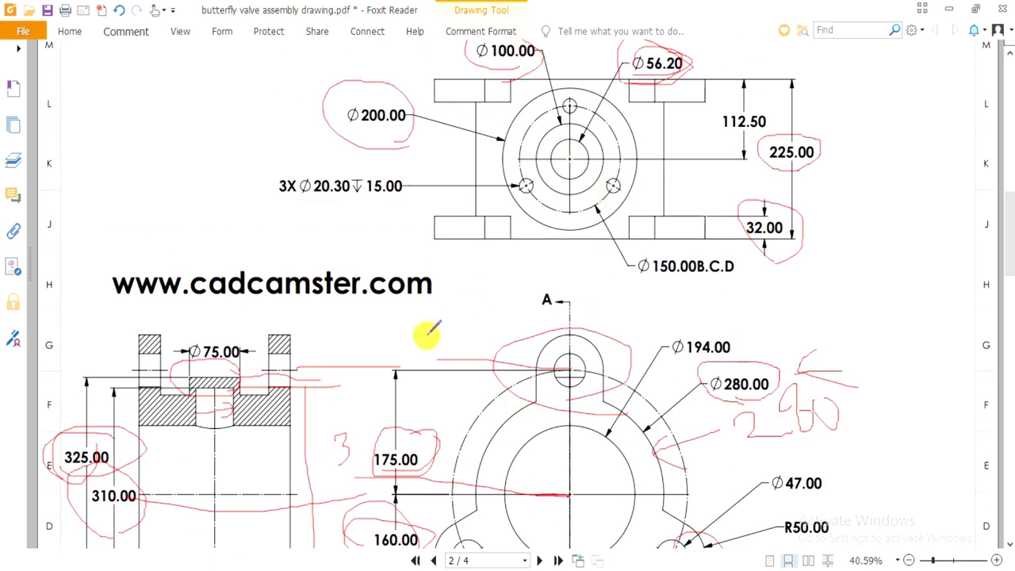
{"action": "scroll", "coordinate": [362, 383], "scroll_direction": "down", "scroll_amount": 3}
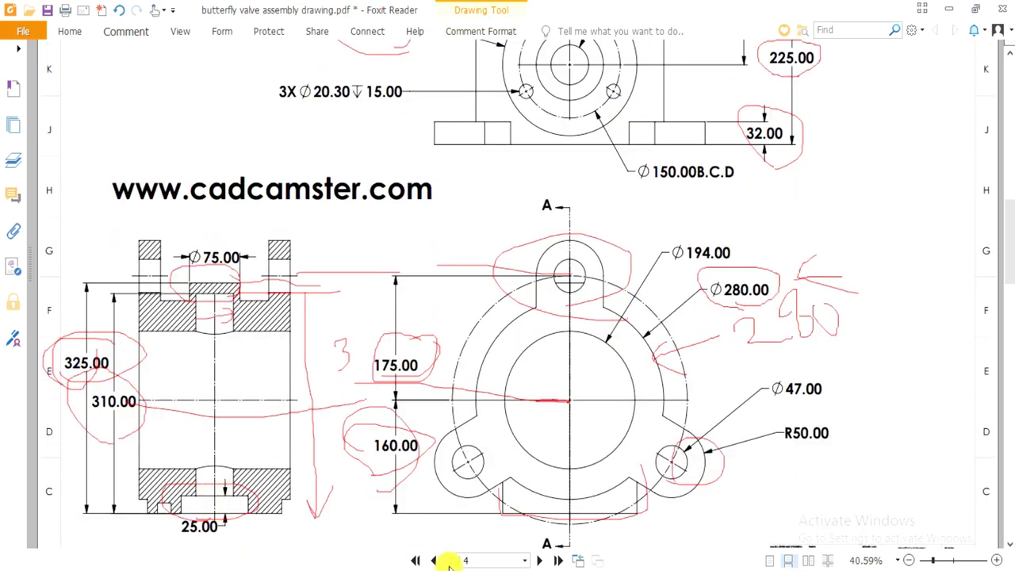
Return to SOLIDWORKS and position the counterbored hole with a 3D sketch point at the centre of the large pad's face
{"action": "key", "text": "alt+Tab"}
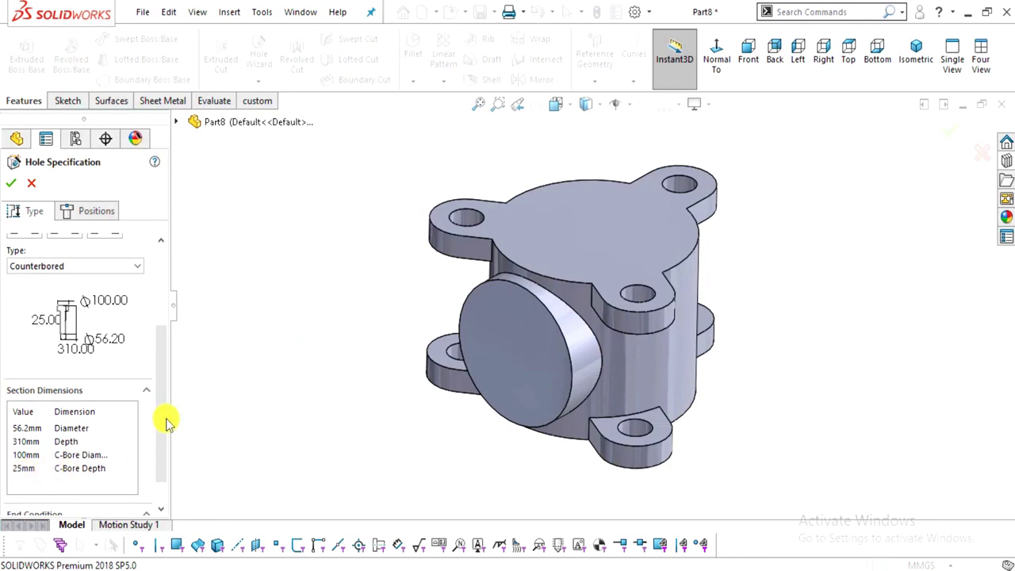
{"action": "scroll", "coordinate": [162, 453], "scroll_direction": "down", "scroll_amount": 1}
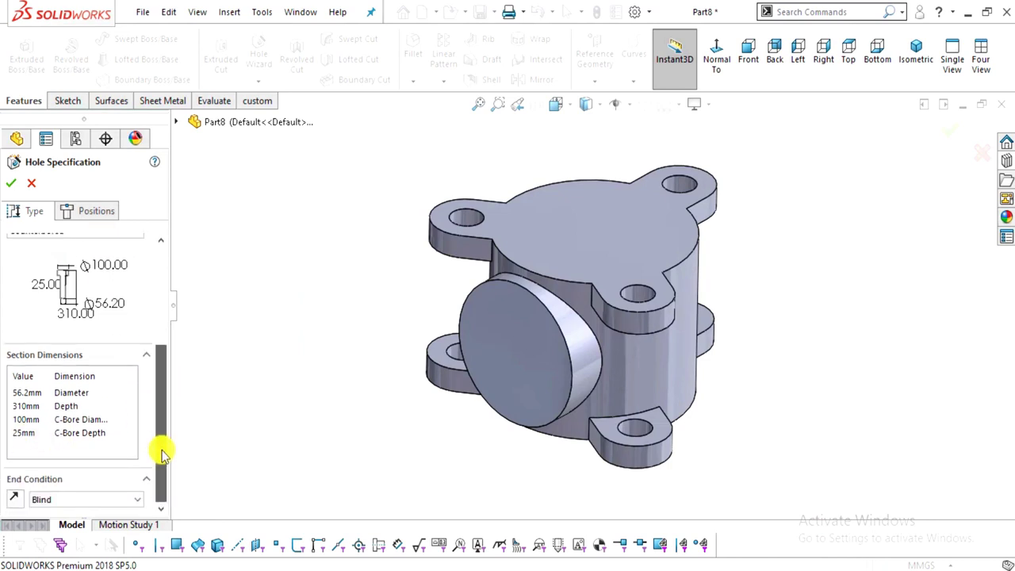
{"action": "left_click", "coordinate": [92, 212]}
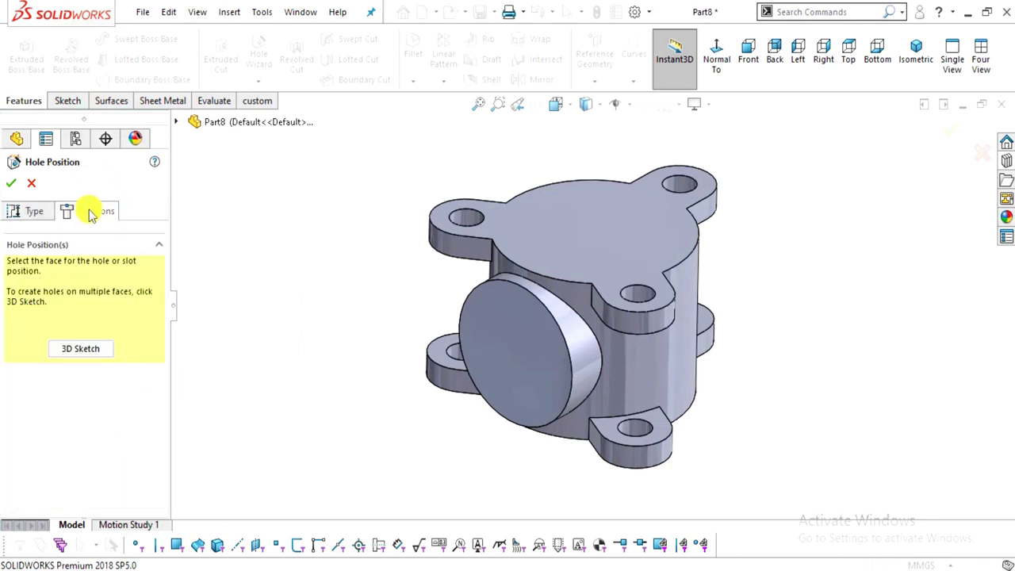
{"action": "left_click", "coordinate": [100, 349]}
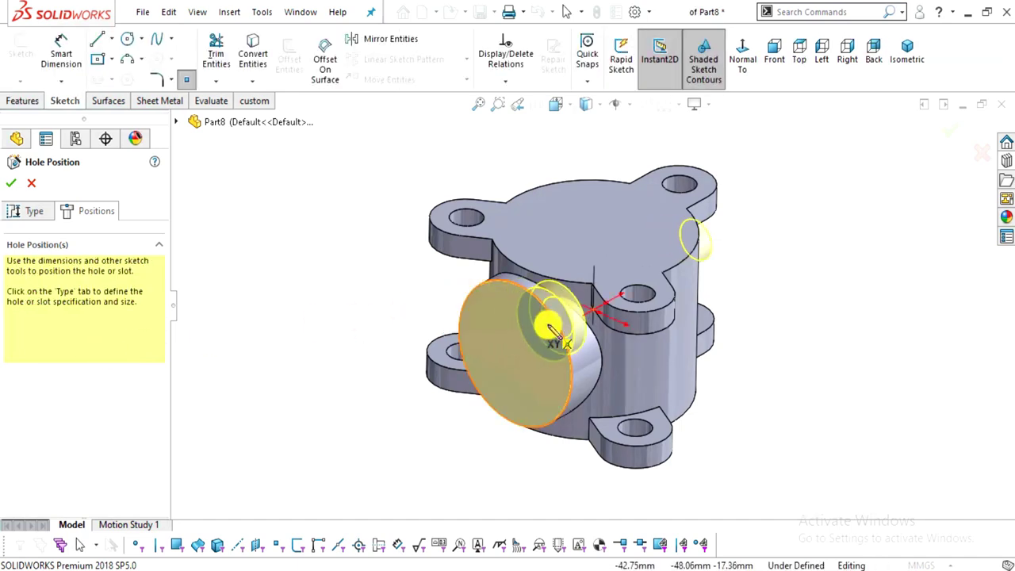
{"action": "scroll", "coordinate": [576, 355], "scroll_direction": "down", "scroll_amount": 2}
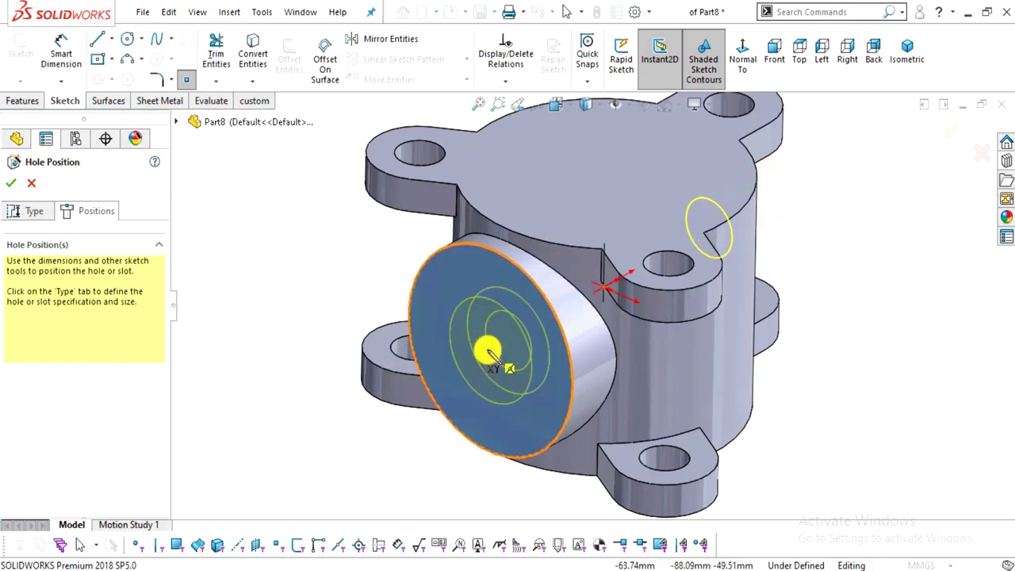
{"action": "left_click", "coordinate": [496, 358]}
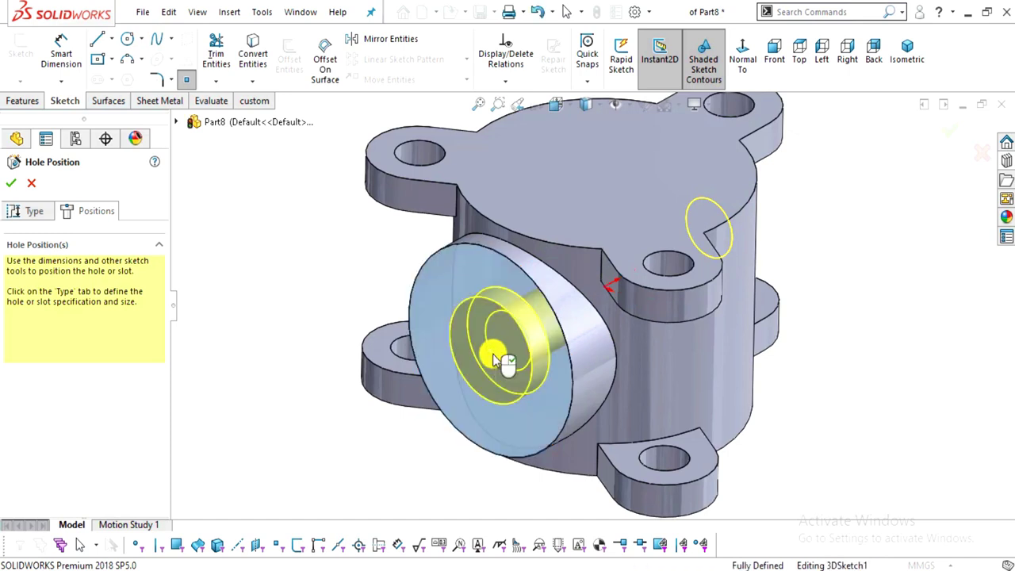
Compare the hole preview's end in the small boss with the drawing's section view, and create the counterbored hole
{"action": "middle_click_drag", "start_coordinate": [708, 380], "coordinate": [246, 301]}
{"action": "scroll", "coordinate": [832, 294], "scroll_direction": "down", "scroll_amount": 10}
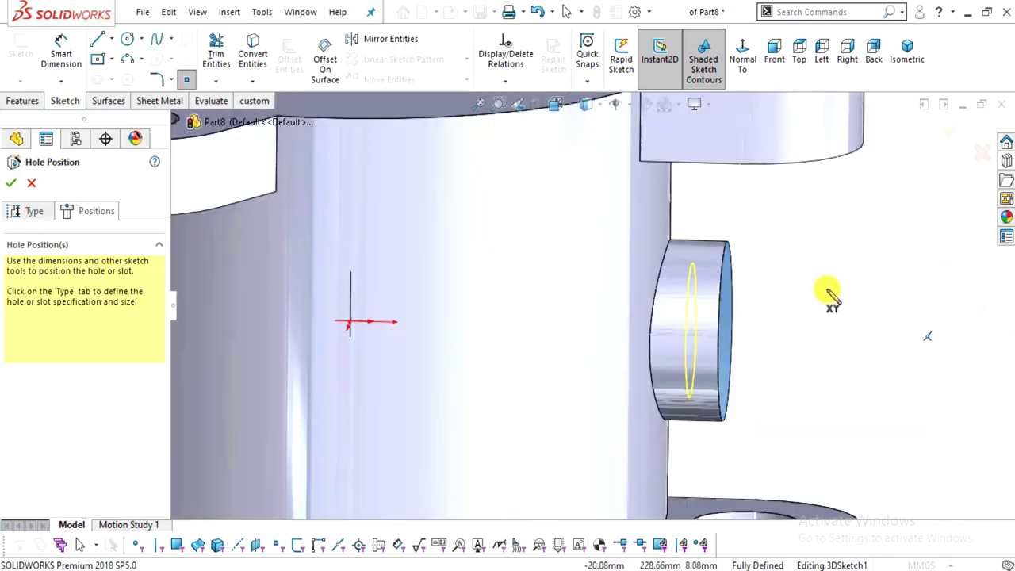
{"action": "scroll", "coordinate": [641, 364], "scroll_direction": "up", "scroll_amount": 10}
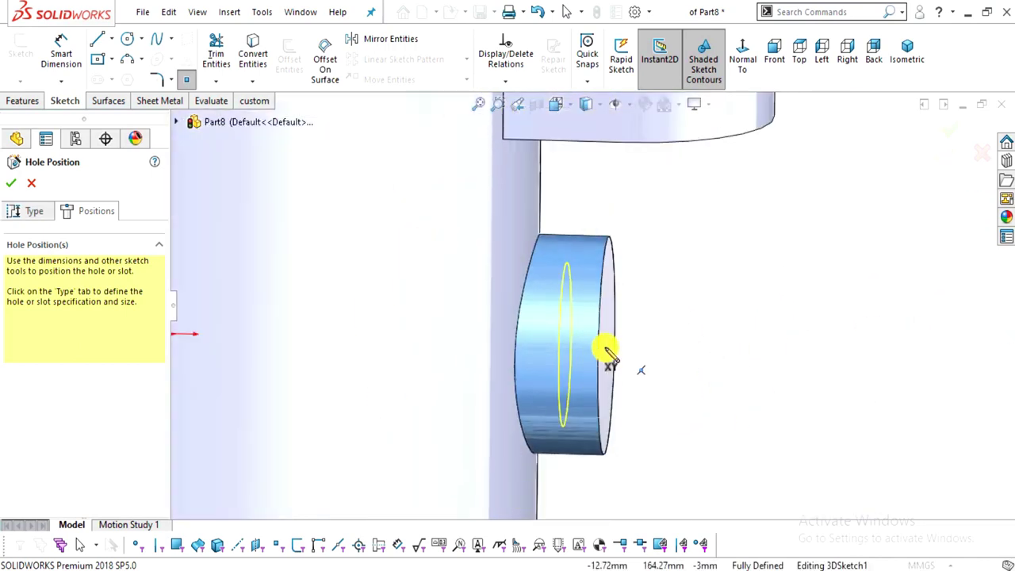
{"action": "key", "text": "alt+Tab"}
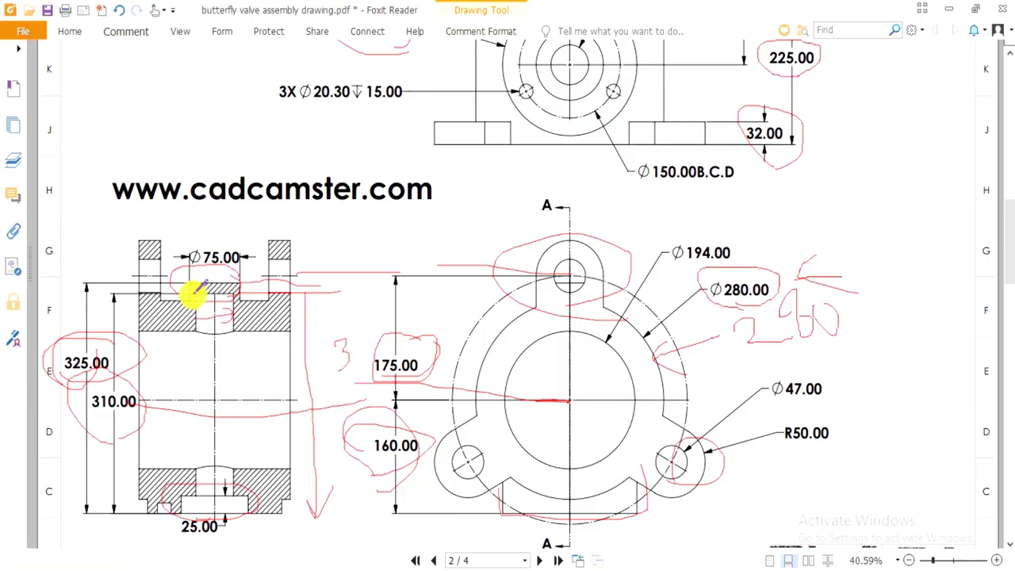
{"action": "scroll", "coordinate": [226, 291], "scroll_direction": "up", "scroll_amount": 1, "text": "ctrl"}
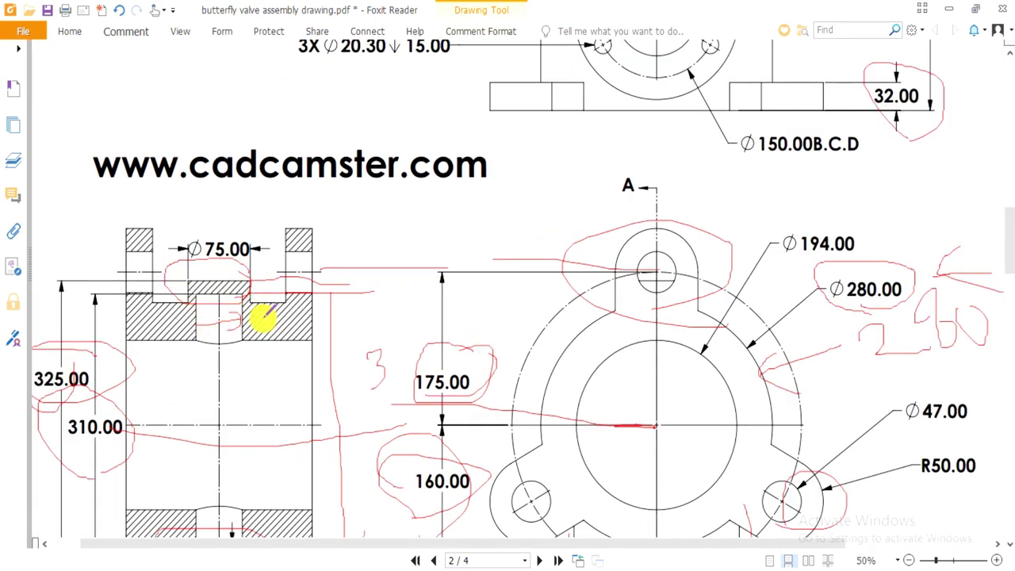
{"action": "key", "text": "alt+Tab"}
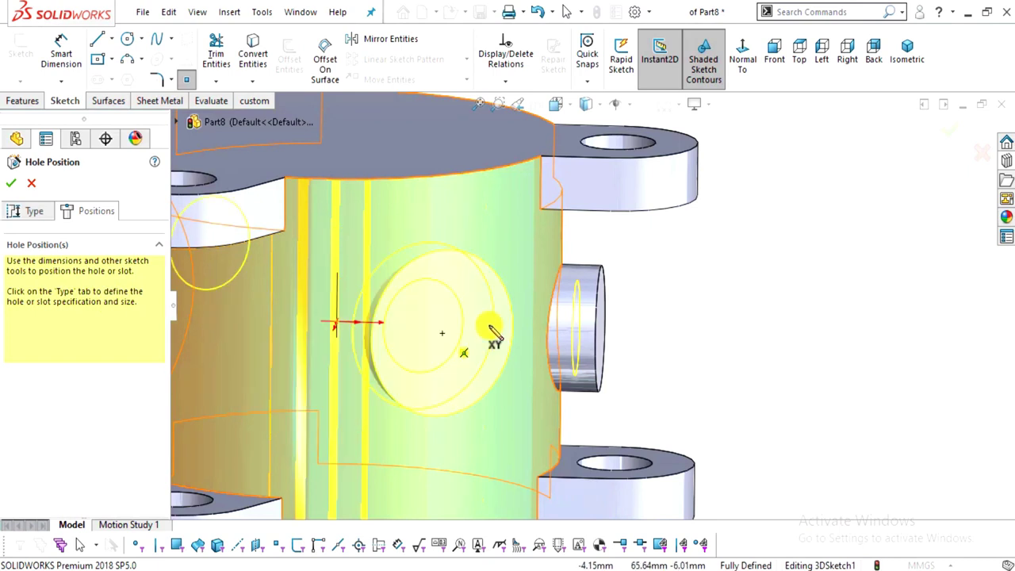
{"action": "scroll", "coordinate": [616, 312], "scroll_direction": "up", "scroll_amount": 4}
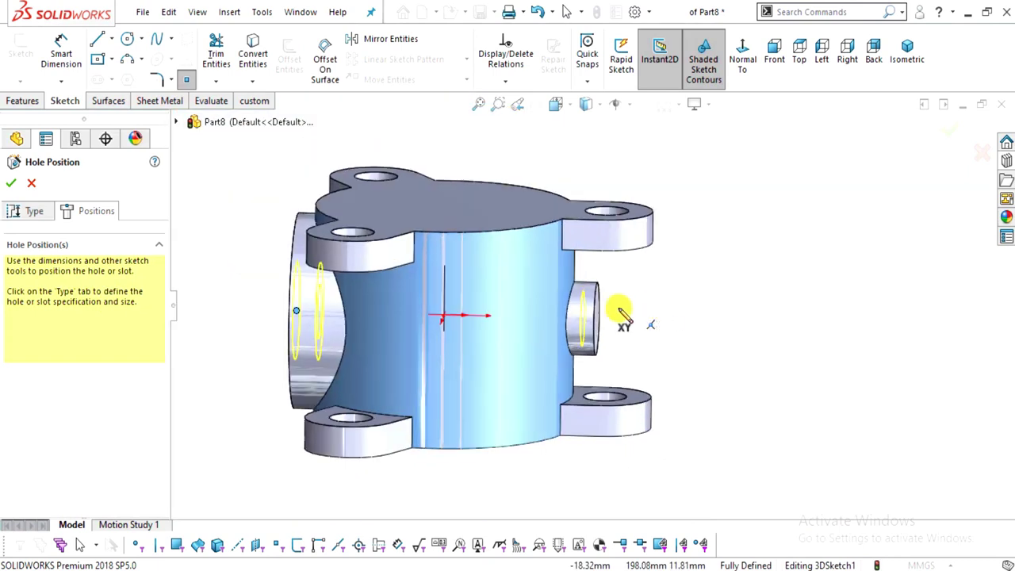
{"action": "left_click", "coordinate": [15, 184]}
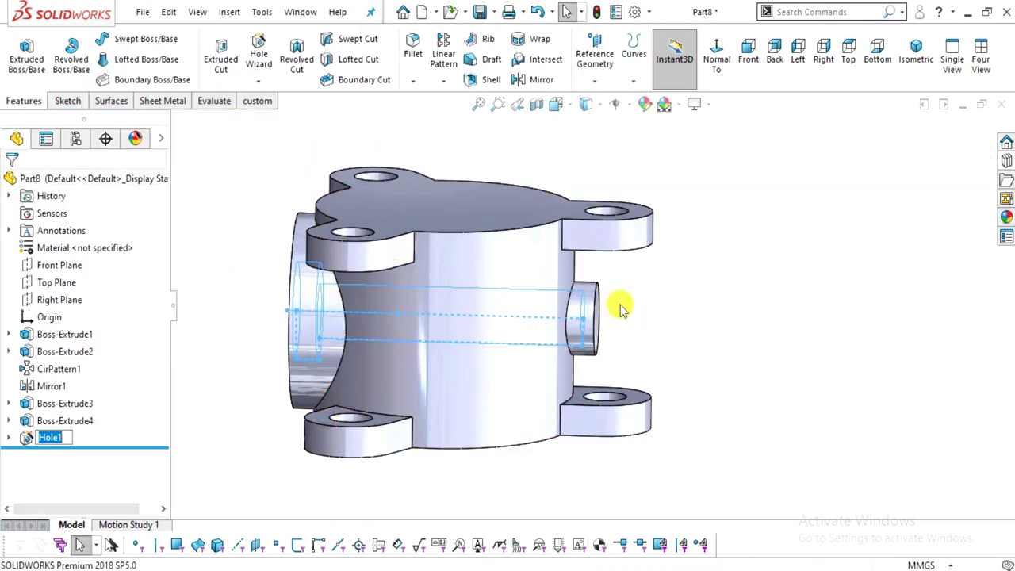
Inspect the hole's blind end in the small boss with a temporary section view along the Right Plane, and discard the section
{"action": "scroll", "coordinate": [616, 306], "scroll_direction": "down", "scroll_amount": 5}
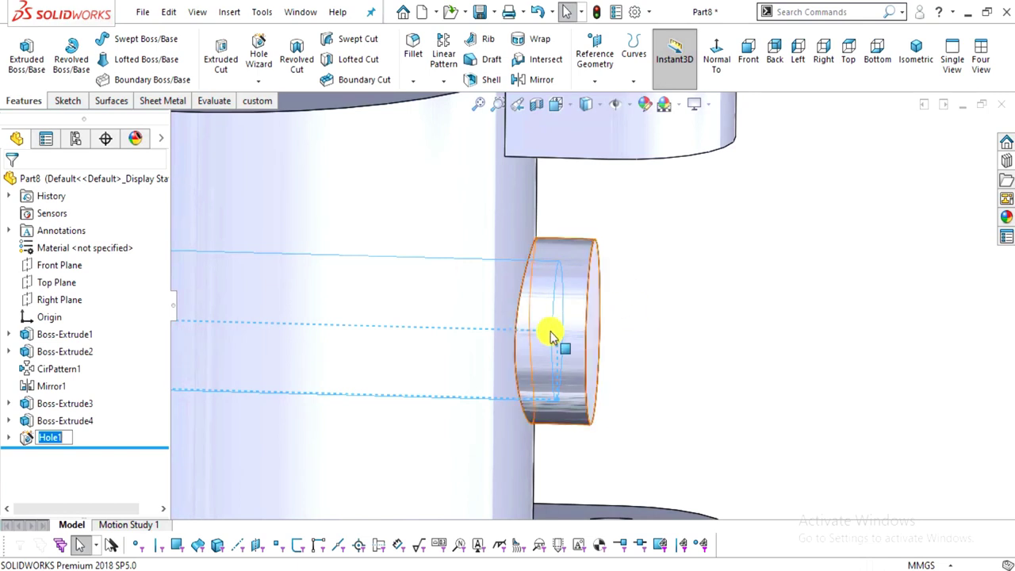
{"action": "scroll", "coordinate": [555, 325], "scroll_direction": "up", "scroll_amount": 5}
{"action": "middle_click_drag", "start_coordinate": [581, 366], "coordinate": [2, 294]}
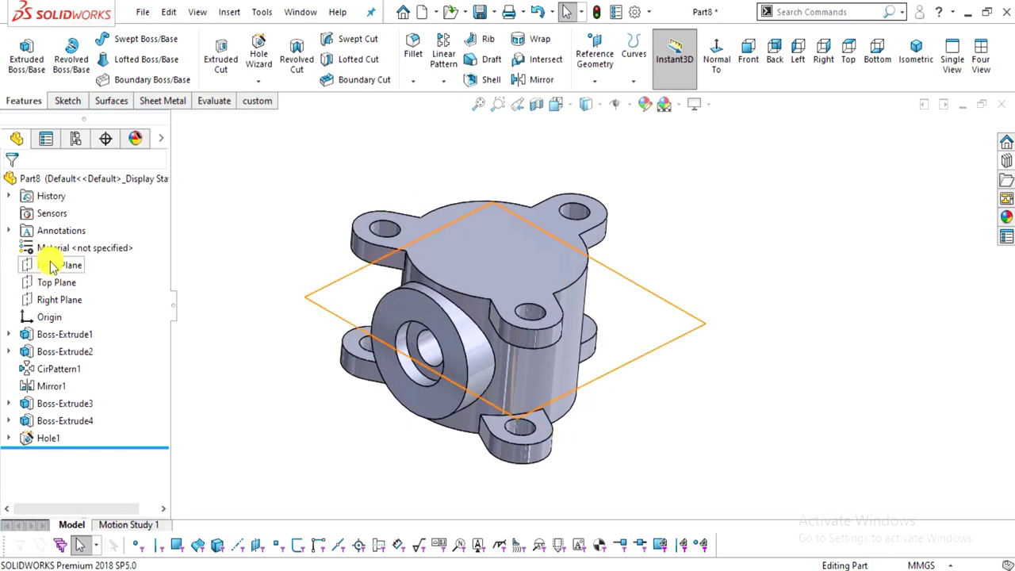
{"action": "left_click", "coordinate": [51, 301]}
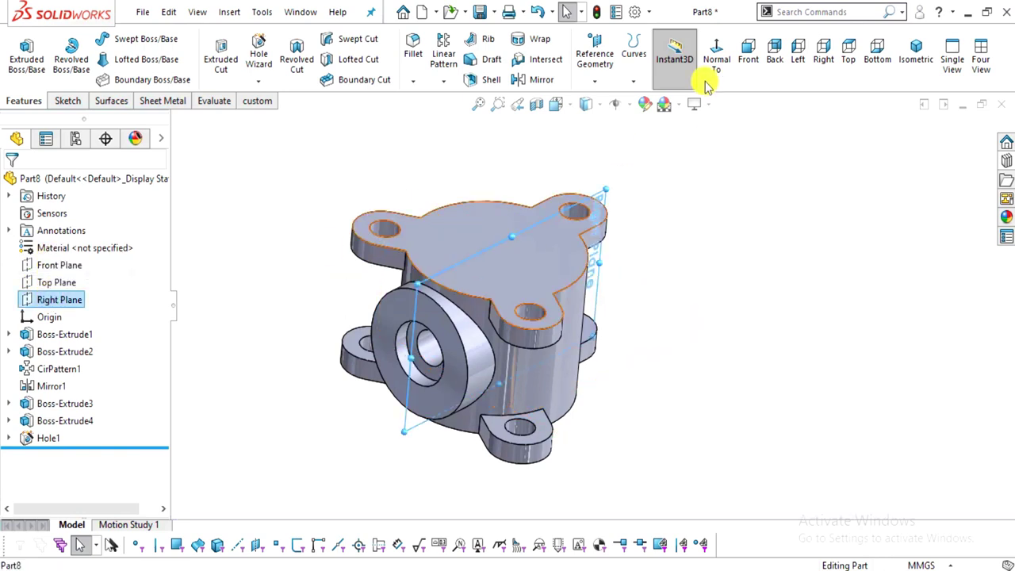
{"action": "left_click", "coordinate": [555, 104]}
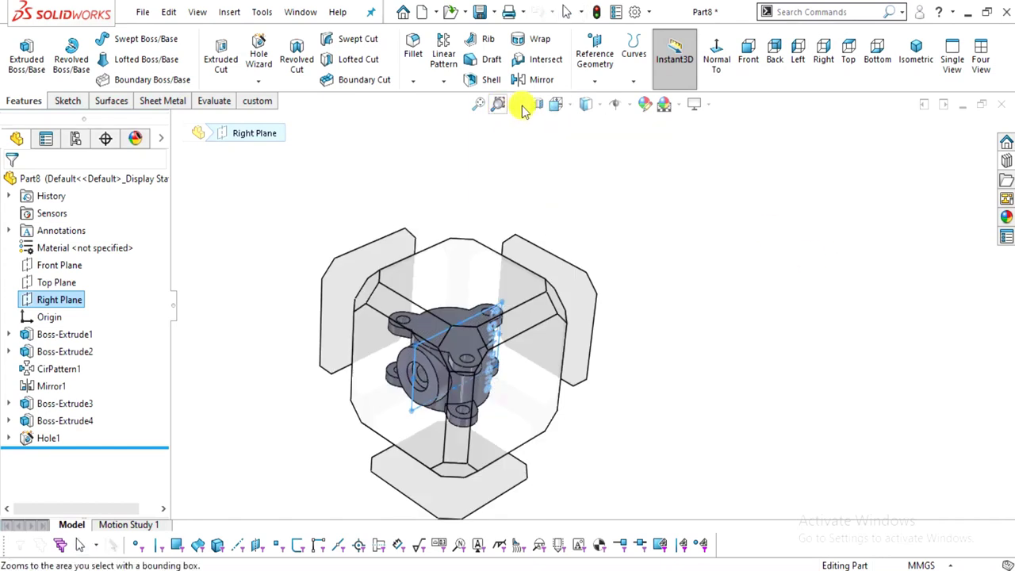
{"action": "left_click", "coordinate": [531, 107]}
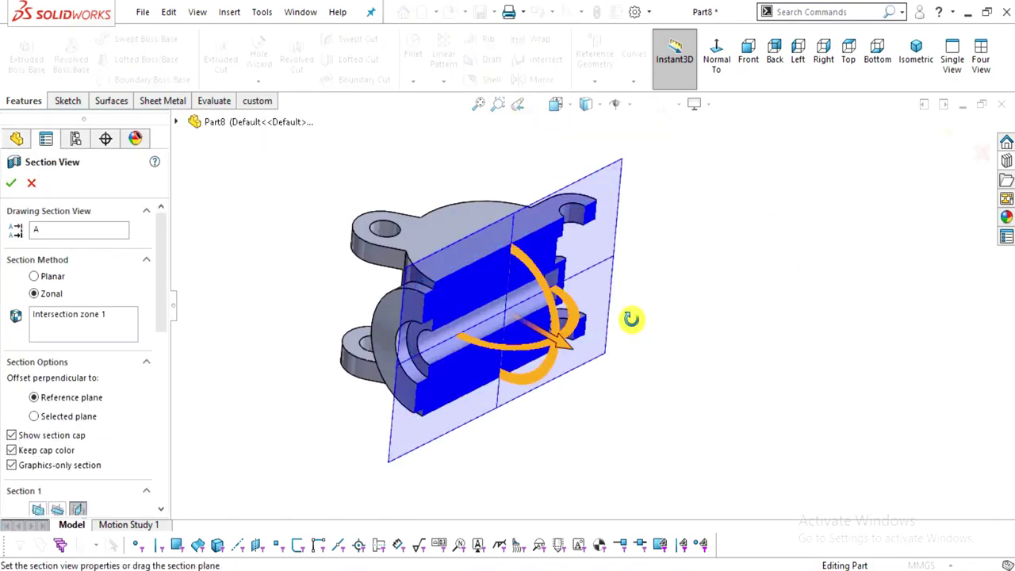
{"action": "key", "text": "ctrl+8"}
{"action": "scroll", "coordinate": [589, 305], "scroll_direction": "down", "scroll_amount": 5}
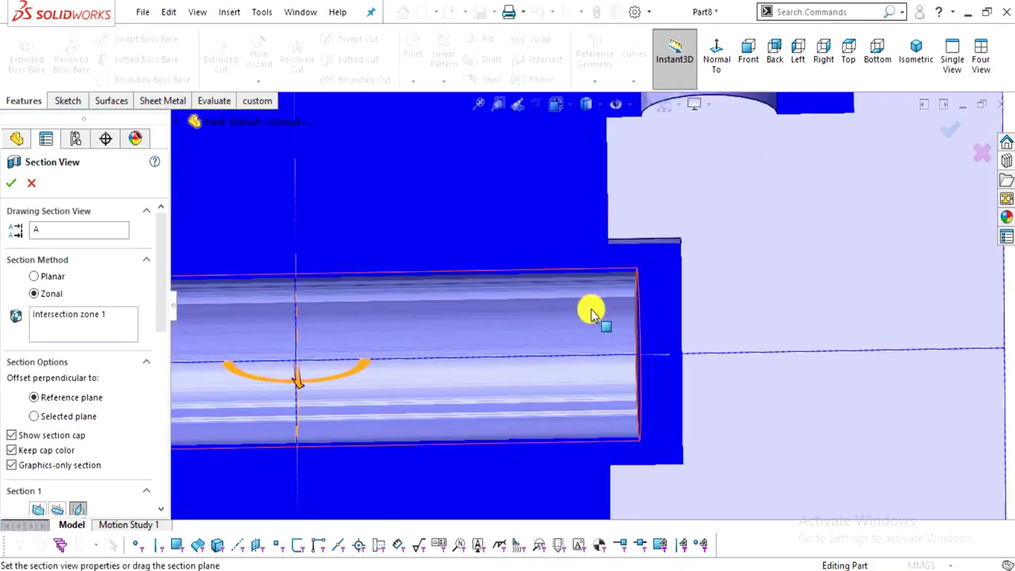
{"action": "middle_click_drag", "start_coordinate": [637, 416], "coordinate": [516, 410]}
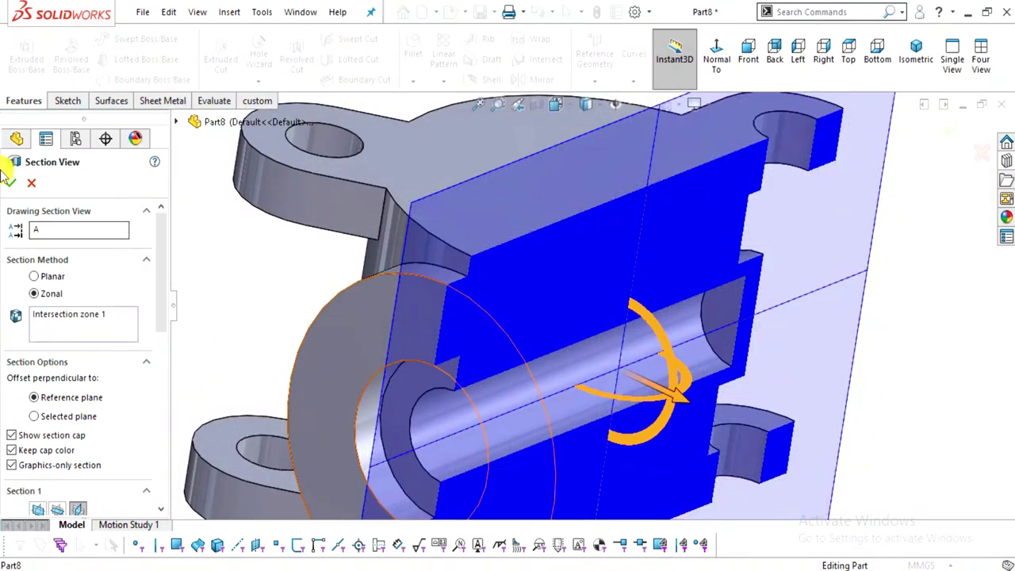
{"action": "left_click", "coordinate": [30, 184]}
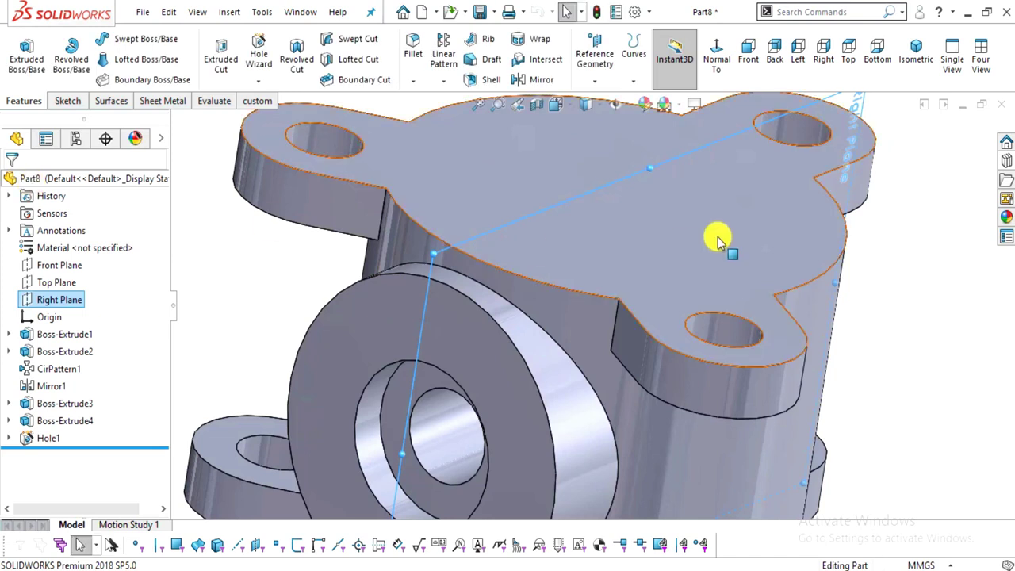
Sketch a circle about 189 mm in diameter, centred on the origin, on the body's flat lugged end face
{"action": "middle_click_drag", "start_coordinate": [716, 235], "coordinate": [770, 245]}
{"action": "scroll", "coordinate": [796, 293], "scroll_direction": "up", "scroll_amount": 2}
{"action": "middle_click_drag", "start_coordinate": [716, 358], "coordinate": [621, 330]}
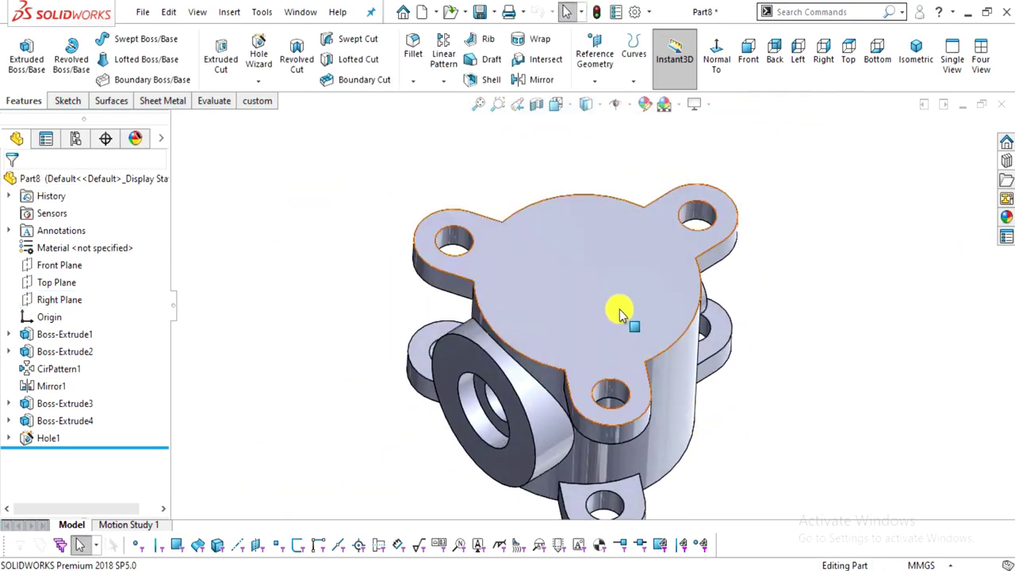
{"action": "left_click", "coordinate": [620, 313]}
{"action": "left_click", "coordinate": [751, 266]}
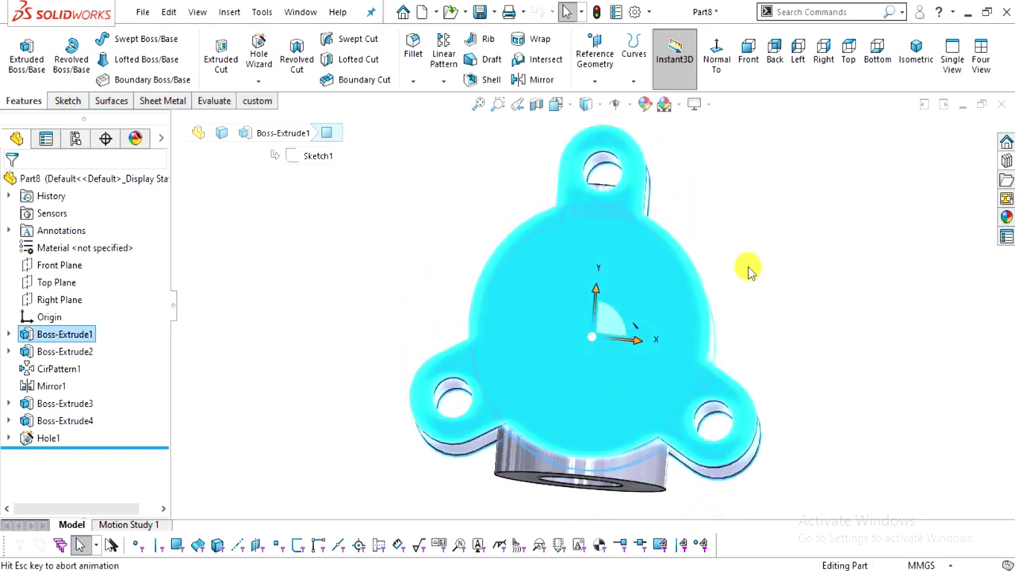
{"action": "left_click", "coordinate": [70, 100]}
{"action": "left_click", "coordinate": [19, 49]}
{"action": "left_click", "coordinate": [128, 40]}
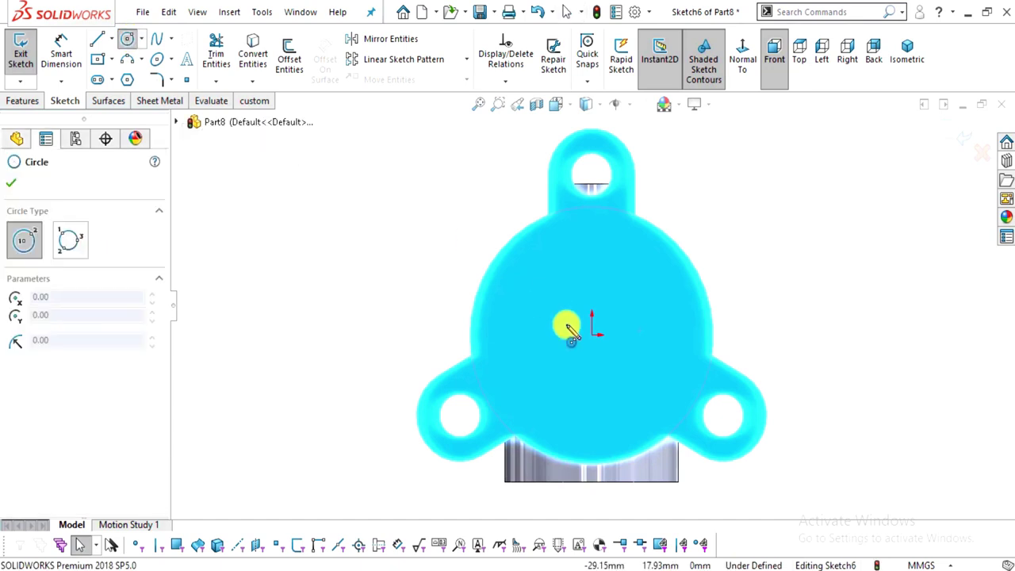
{"action": "left_click", "coordinate": [592, 335]}
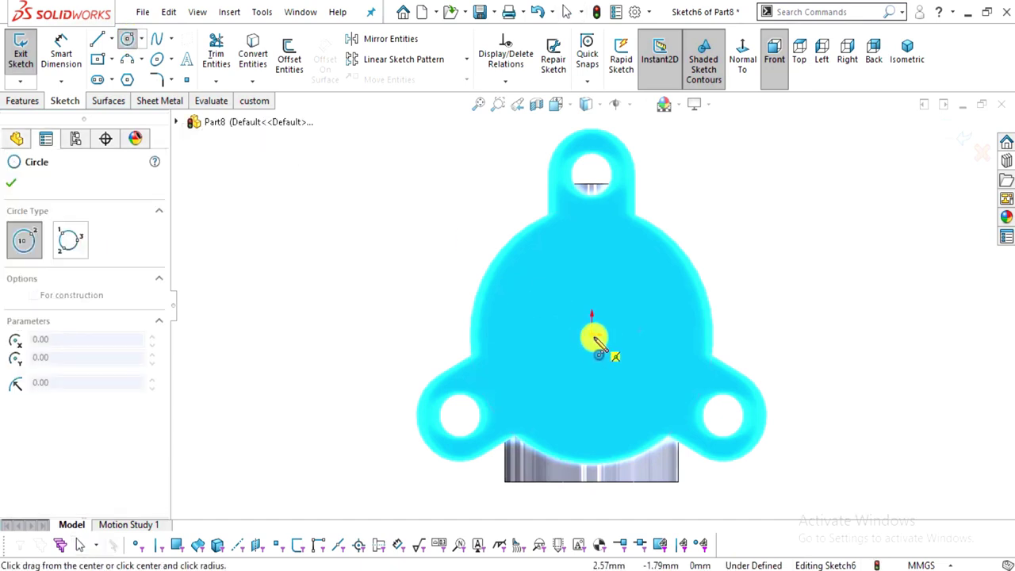
{"action": "left_click", "coordinate": [674, 335]}
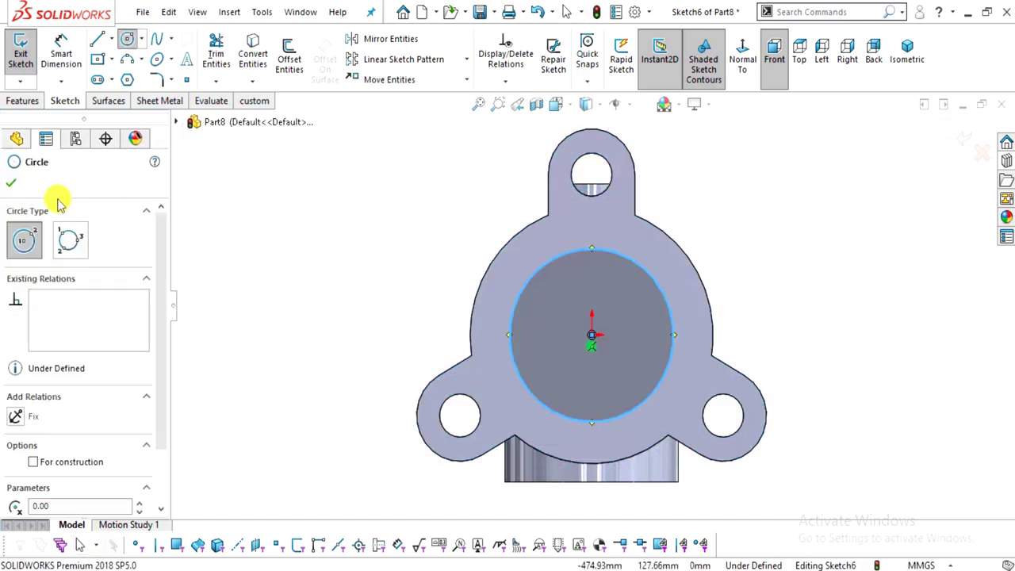
{"action": "left_click", "coordinate": [19, 187]}
Switch to Foxit Reader, look up the main bore's diameter in the drawing, and circle the Ø194.00 dimension
{"action": "key", "text": "alt+Tab"}
{"action": "scroll", "coordinate": [694, 251], "scroll_direction": "up", "scroll_amount": 5}
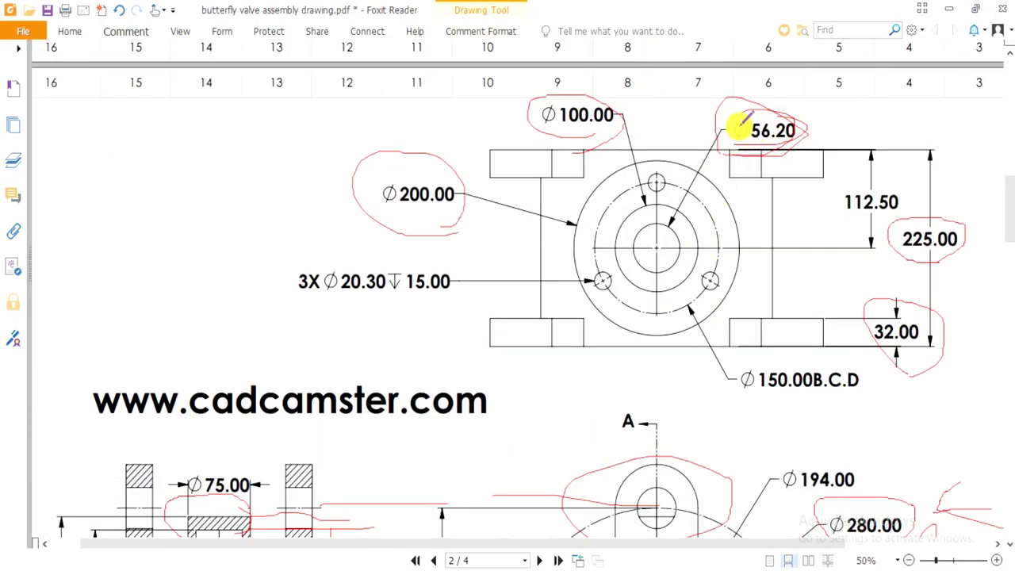
{"action": "scroll", "coordinate": [697, 183], "scroll_direction": "down", "scroll_amount": 7}
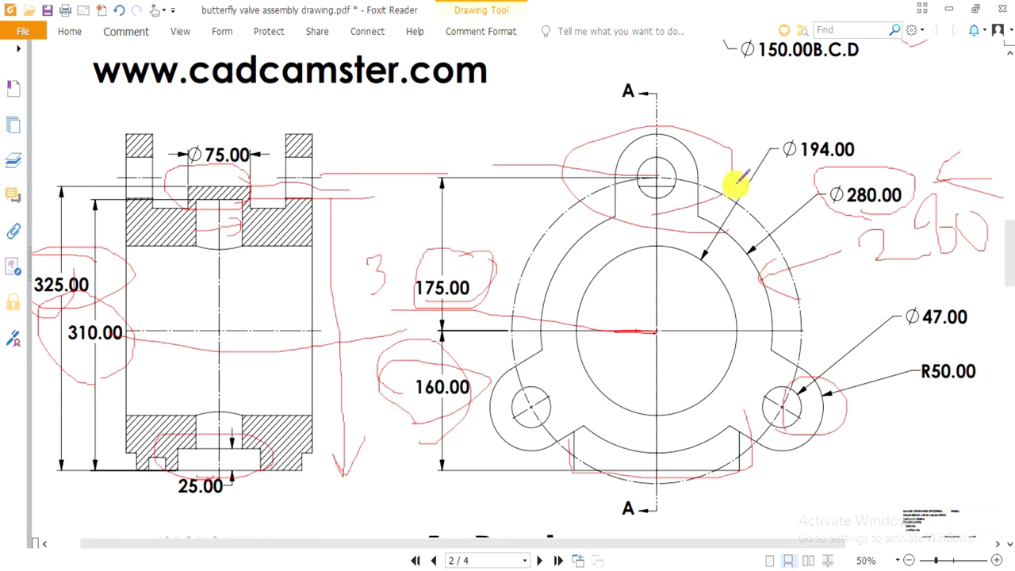
{"action": "mouse_move", "coordinate": [788, 190]}
{"action": "left_mouse_down"}
{"action": "mouse_move", "coordinate": [868, 126]}
{"action": "mouse_move", "coordinate": [755, 146]}
{"action": "mouse_move", "coordinate": [825, 176]}
{"action": "left_mouse_up"}
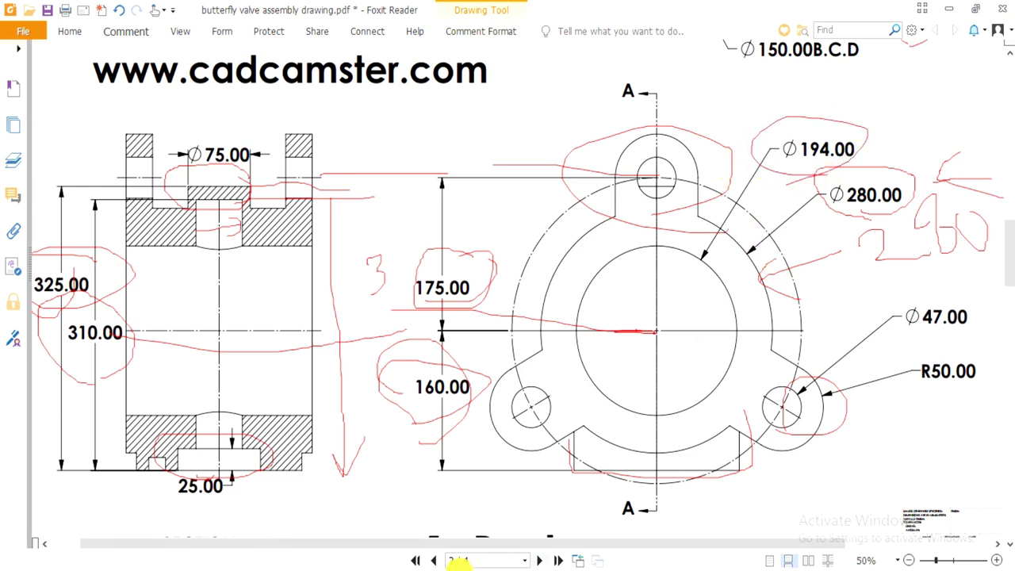
Return to SOLIDWORKS and dimension the bore circle's diameter as 194 mm
{"action": "key", "text": "alt+Tab"}
{"action": "left_click", "coordinate": [62, 51]}
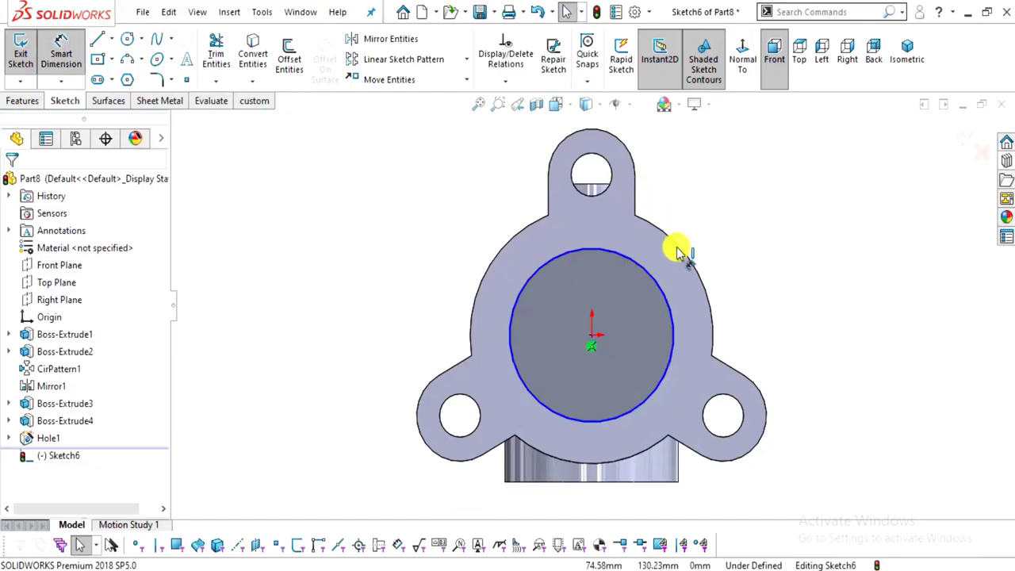
{"action": "left_click", "coordinate": [666, 293]}
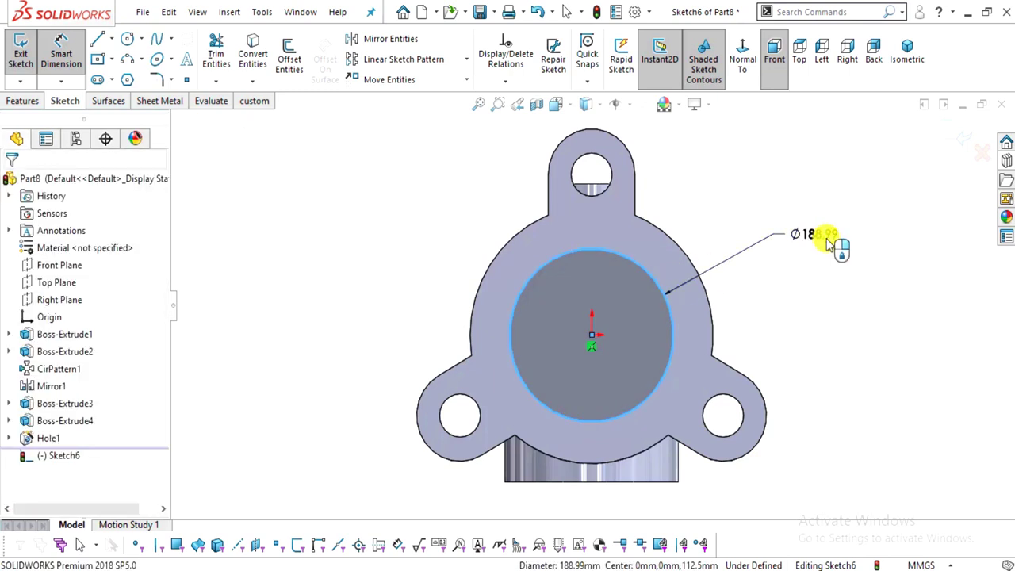
{"action": "left_click", "coordinate": [827, 240]}
{"action": "type", "text": "194"}
{"action": "key", "text": "Return"}
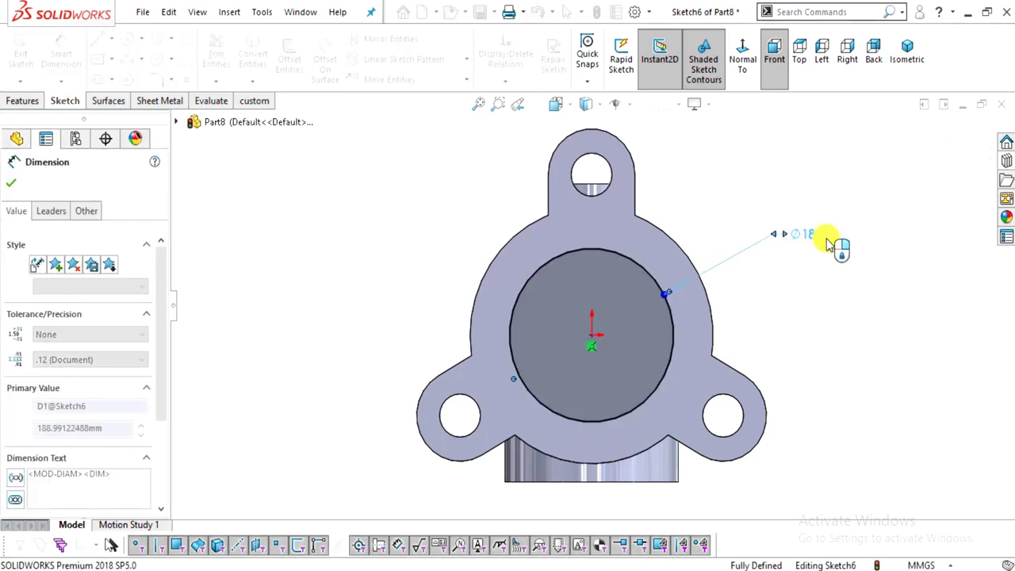
{"action": "left_click", "coordinate": [8, 185]}
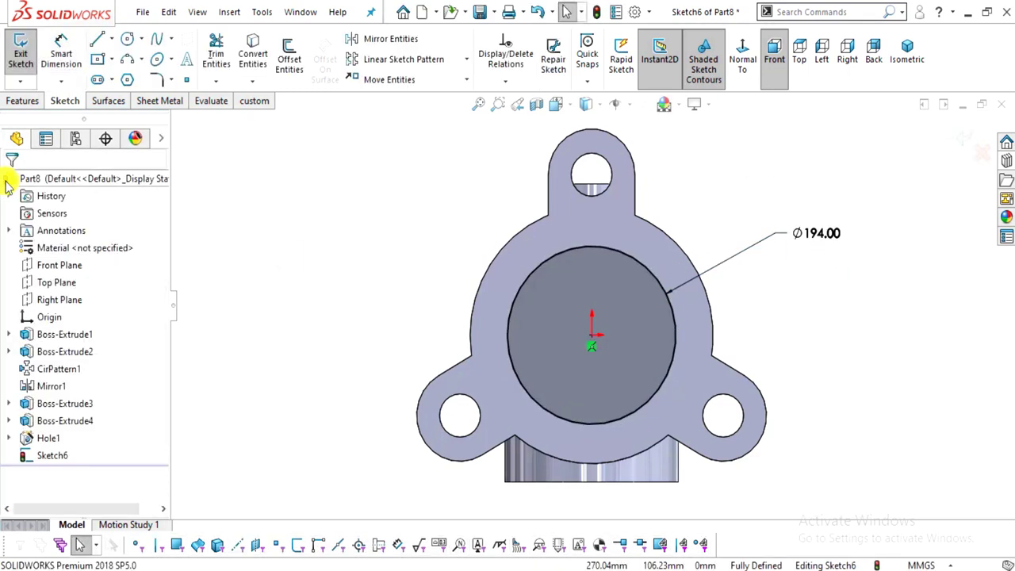
Cut the 194 mm bore circle through the whole body with an Extruded Cut set to Through All
{"action": "scroll", "coordinate": [682, 421], "scroll_direction": "up", "scroll_amount": 3}
{"action": "middle_click_drag", "start_coordinate": [672, 424], "coordinate": [639, 199]}
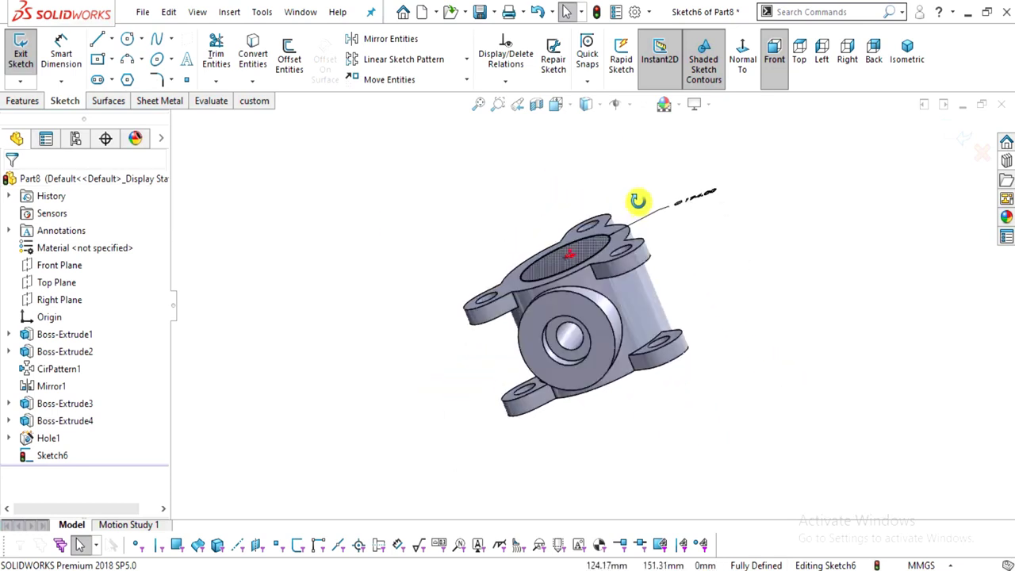
{"action": "left_click", "coordinate": [24, 101]}
{"action": "left_click", "coordinate": [232, 70]}
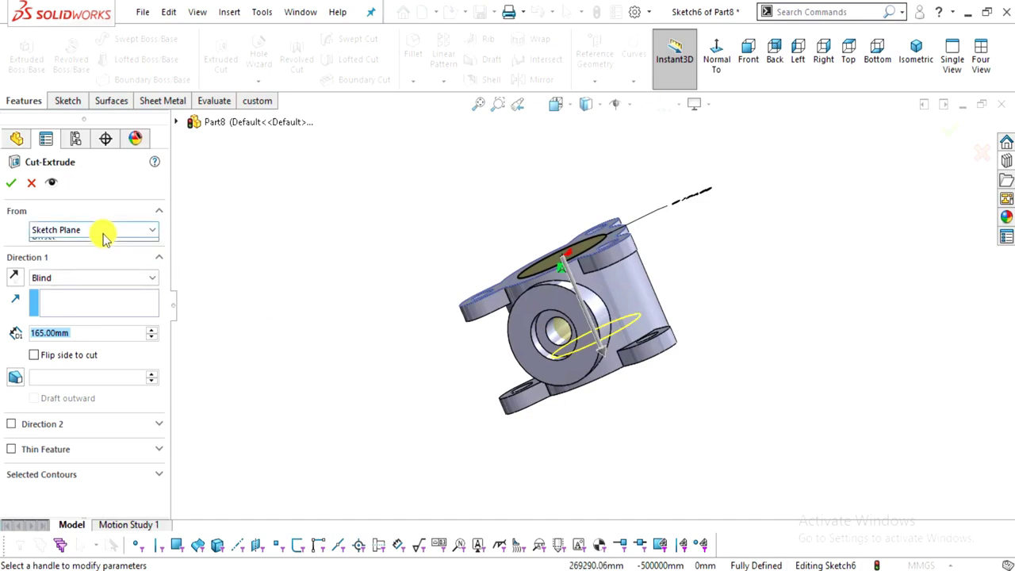
{"action": "left_click", "coordinate": [95, 237]}
{"action": "left_click", "coordinate": [96, 278]}
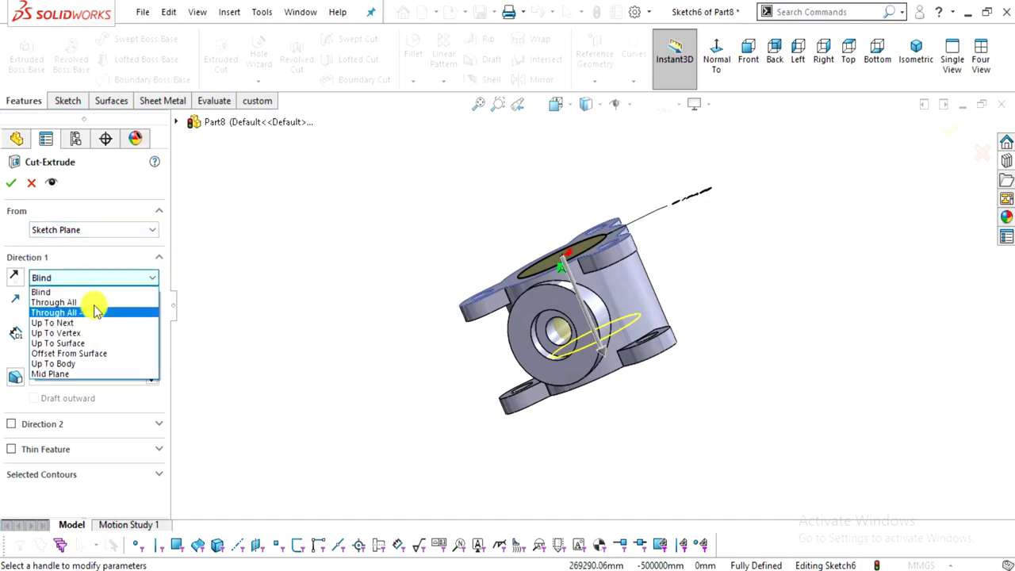
{"action": "left_click", "coordinate": [93, 302]}
{"action": "middle_click_drag", "start_coordinate": [482, 335], "coordinate": [502, 229]}
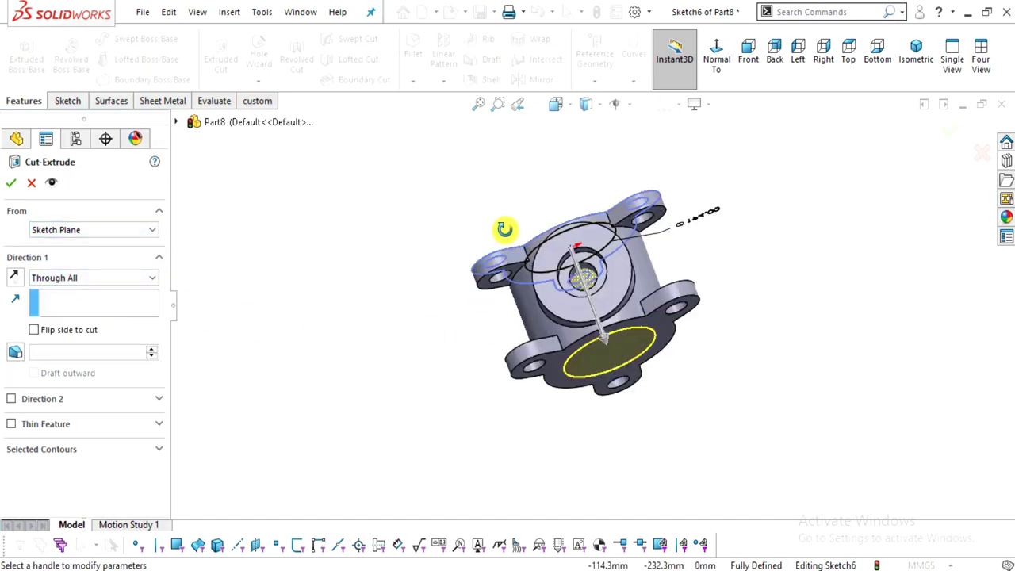
{"action": "left_click", "coordinate": [14, 183]}
{"action": "middle_click_drag", "start_coordinate": [867, 294], "coordinate": [802, 426]}
{"action": "left_click", "coordinate": [754, 315]}
{"action": "middle_click_drag", "start_coordinate": [721, 357], "coordinate": [684, 369]}
{"action": "key", "text": "f"}
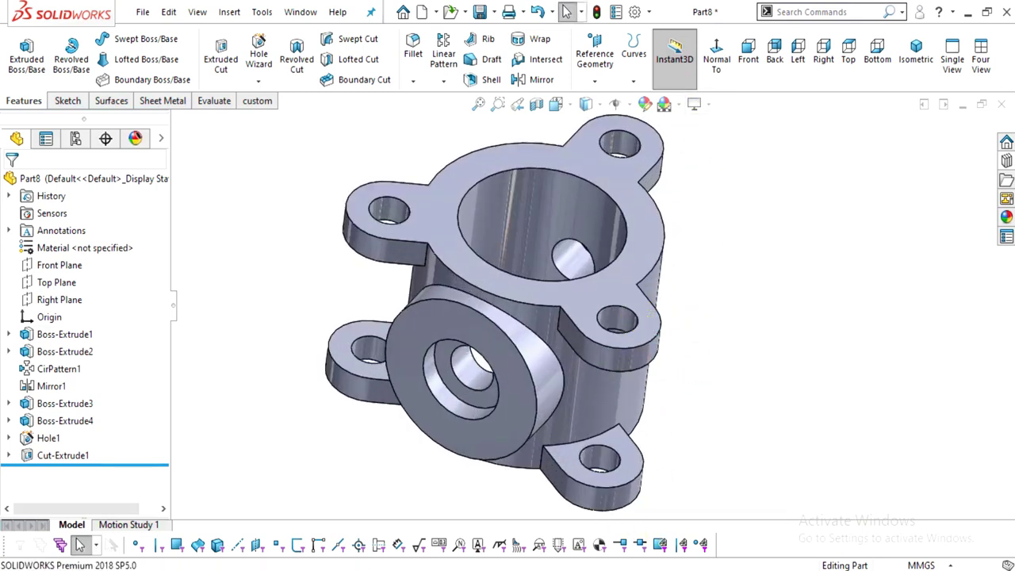
Switch to Foxit Reader and examine the small-hole callout and bolt circle on the large round boss in the drawing
{"action": "key", "text": "alt+Tab"}
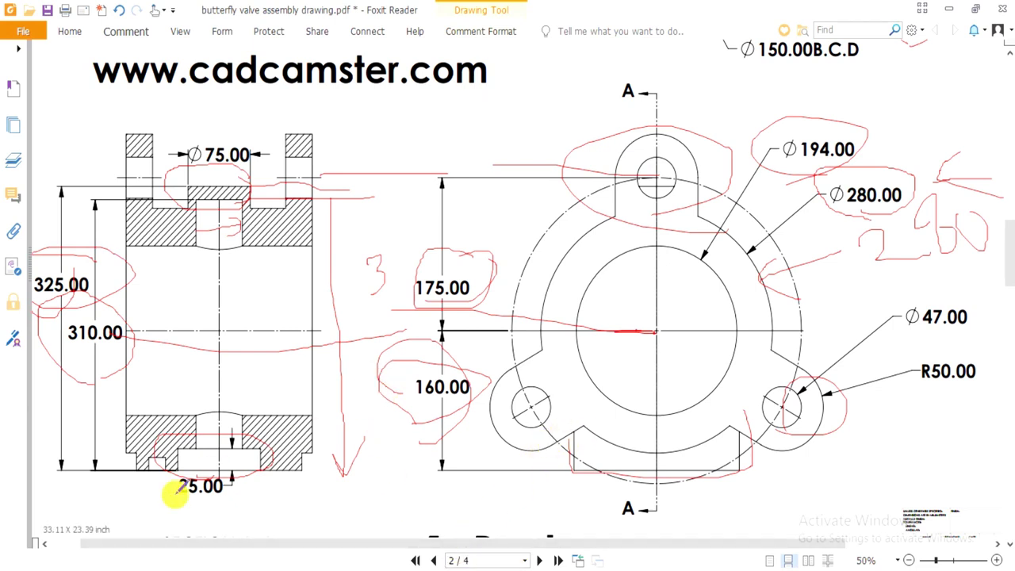
{"action": "scroll", "coordinate": [220, 396], "scroll_direction": "up", "scroll_amount": 5}
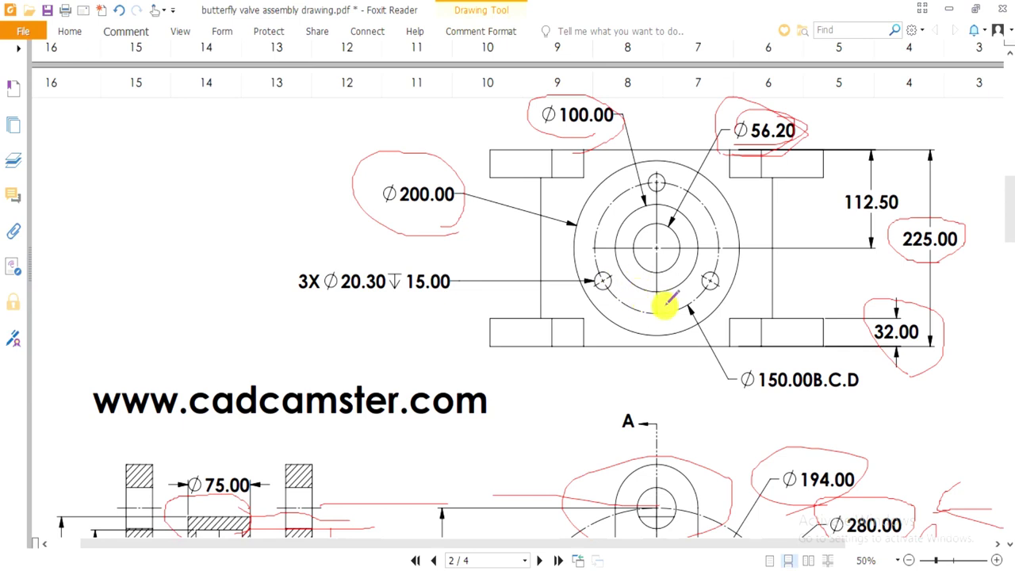
{"action": "scroll", "coordinate": [622, 279], "scroll_direction": "down", "scroll_amount": 5}
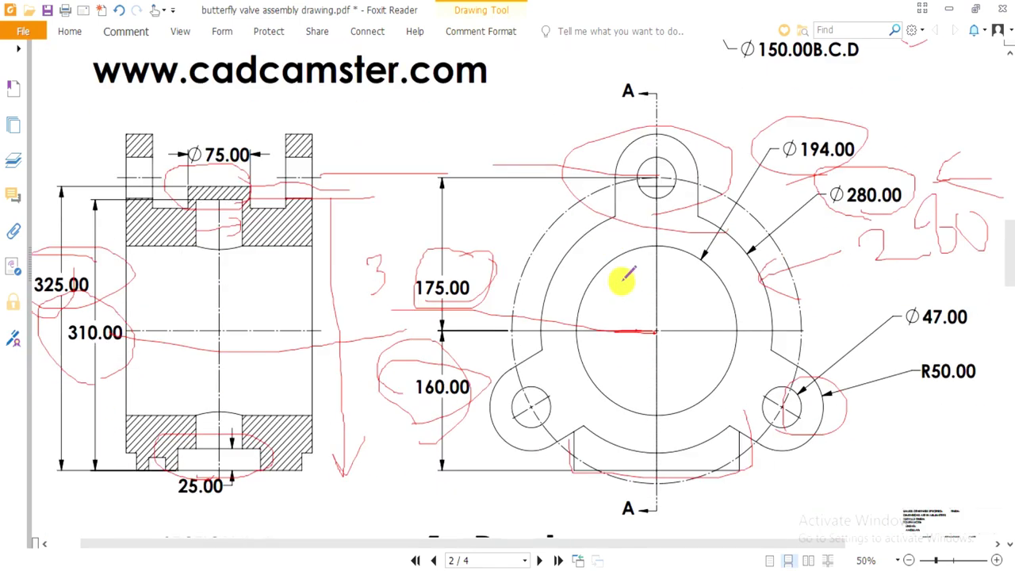
{"action": "scroll", "coordinate": [626, 279], "scroll_direction": "up", "scroll_amount": 4}
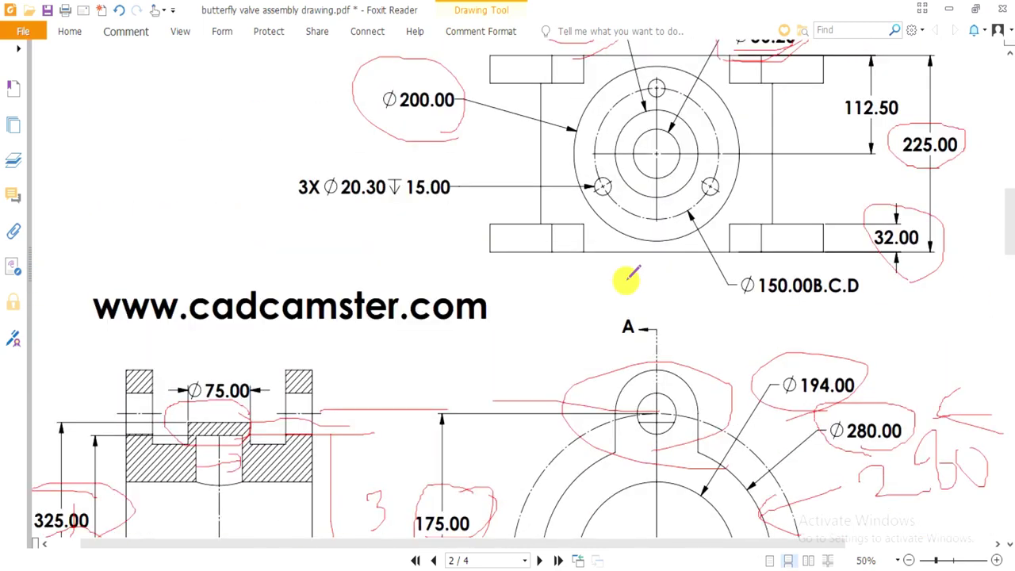
{"action": "scroll", "coordinate": [630, 321], "scroll_direction": "up", "scroll_amount": 2}
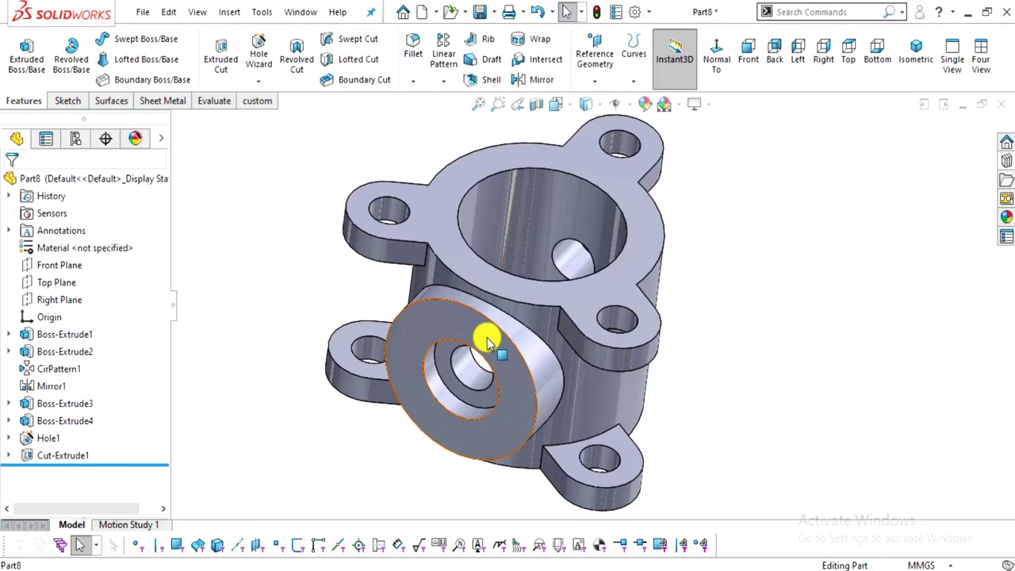
In SOLIDWORKS, start a sketch on the large round boss's end face with a vertical construction line about 85 mm long up from the origin
{"action": "left_click", "coordinate": [487, 341]}
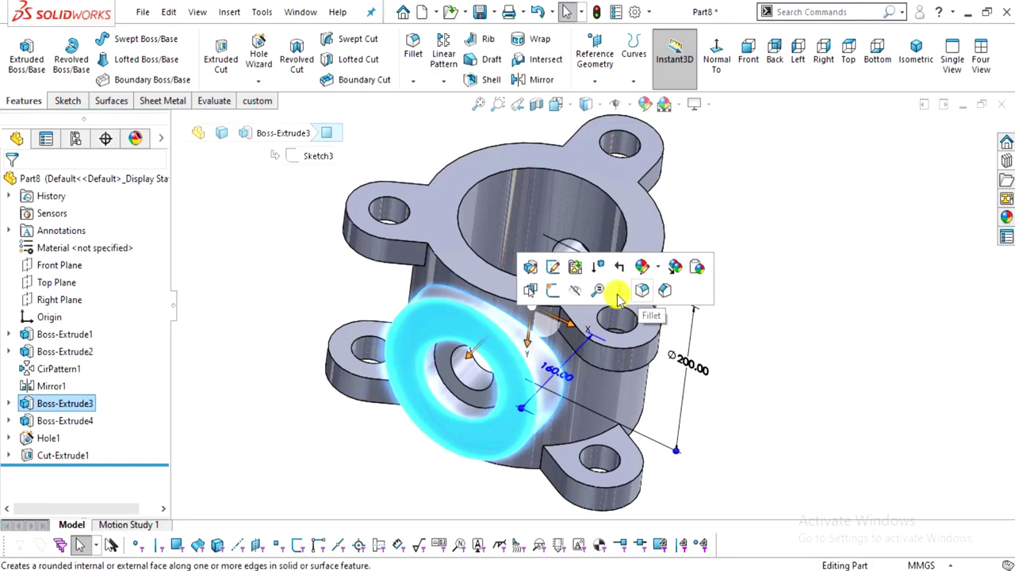
{"action": "left_click", "coordinate": [618, 290]}
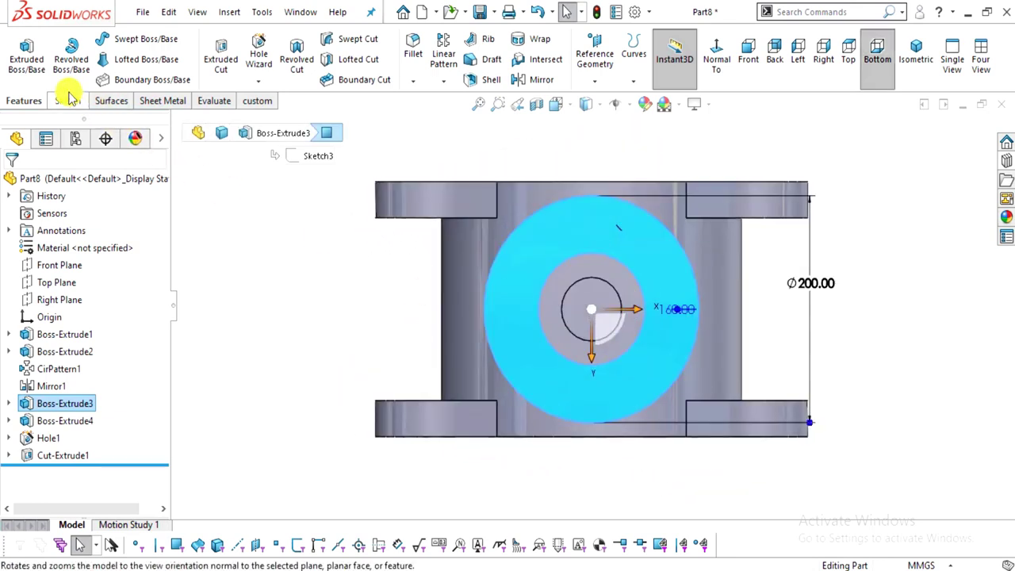
{"action": "left_click", "coordinate": [68, 101]}
{"action": "left_click", "coordinate": [24, 54]}
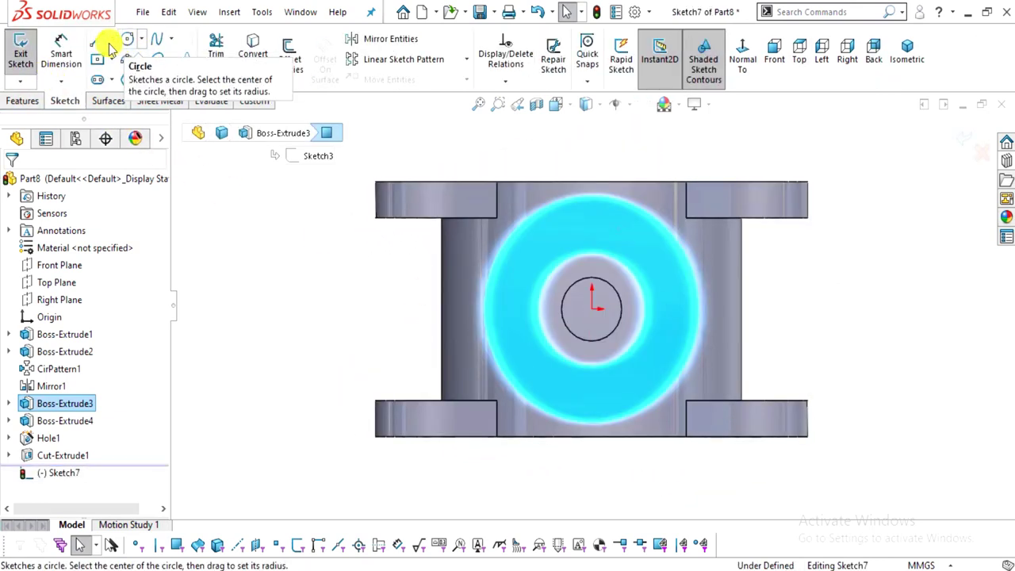
{"action": "left_click", "coordinate": [112, 39]}
{"action": "left_click", "coordinate": [123, 77]}
{"action": "scroll", "coordinate": [602, 305], "scroll_direction": "down", "scroll_amount": 5}
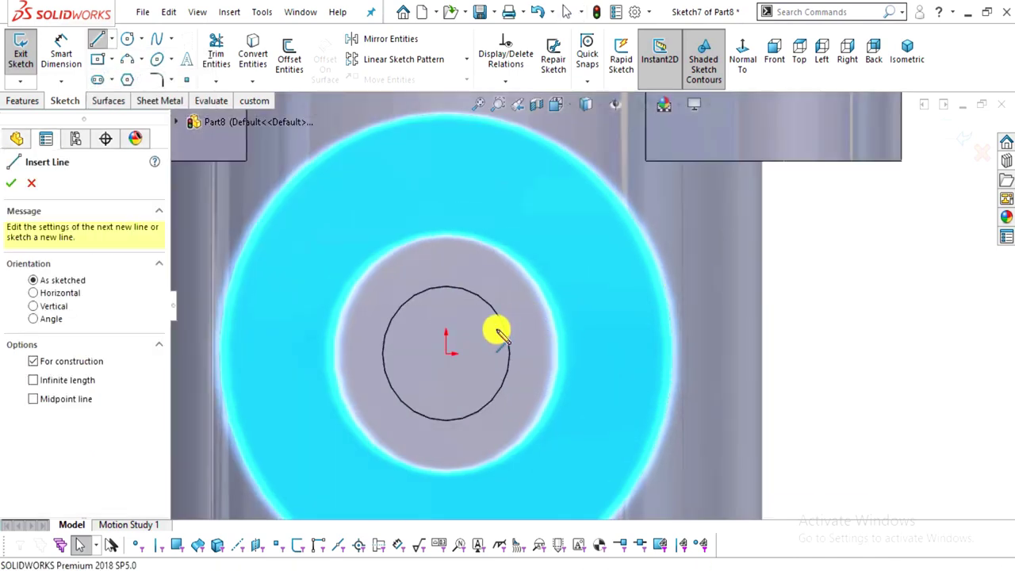
{"action": "left_click", "coordinate": [447, 354]}
{"action": "left_click", "coordinate": [450, 153]}
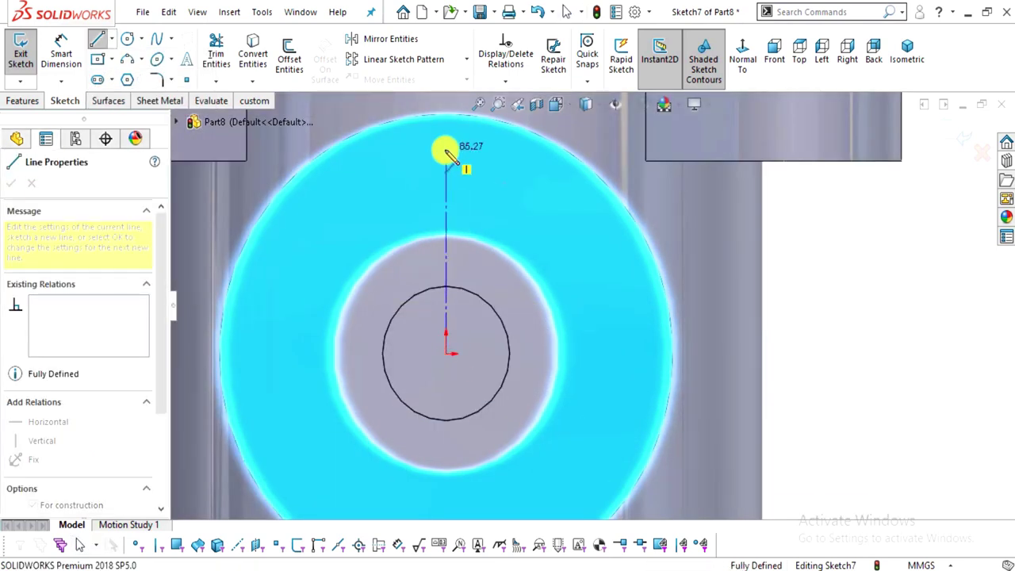
{"action": "key", "text": "Escape"}
Switch to Foxit Reader and look up the bolt circle diameter of the large round boss in the drawing
{"action": "key", "text": "alt+Tab"}
{"action": "scroll", "coordinate": [460, 407], "scroll_direction": "down", "scroll_amount": 6}
{"action": "scroll", "coordinate": [698, 407], "scroll_direction": "up", "scroll_amount": 5}
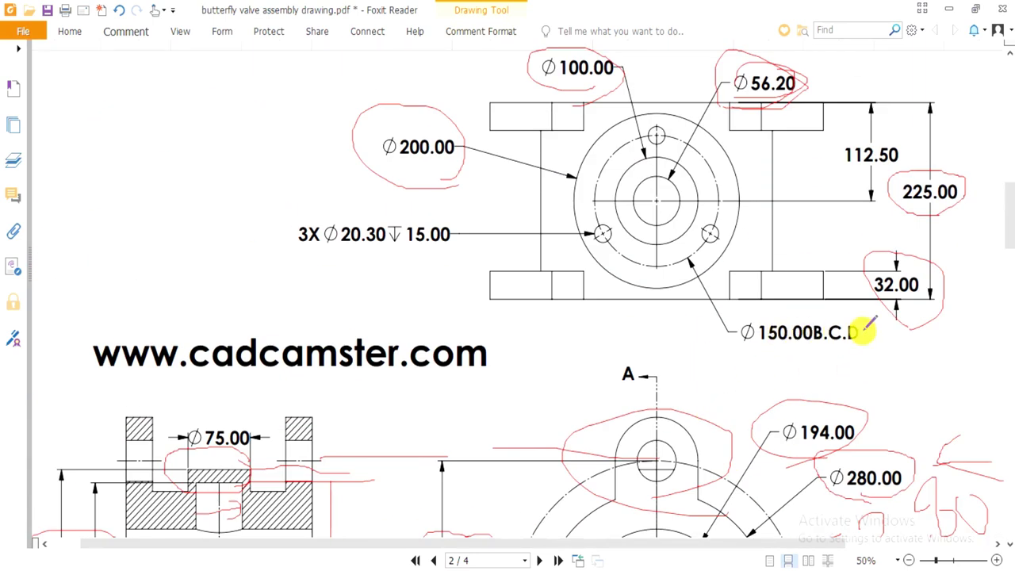
Return to SOLIDWORKS and sketch a circle about 148 mm in diameter, centred on the origin, on the boss face
{"action": "key", "text": "alt+Tab"}
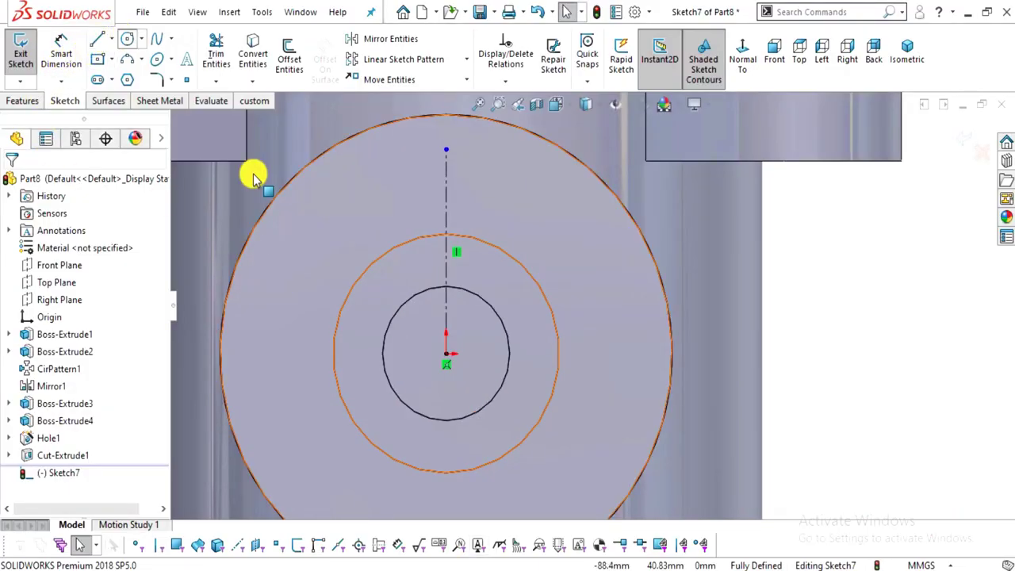
{"action": "left_click", "coordinate": [126, 39]}
{"action": "left_click", "coordinate": [446, 355]}
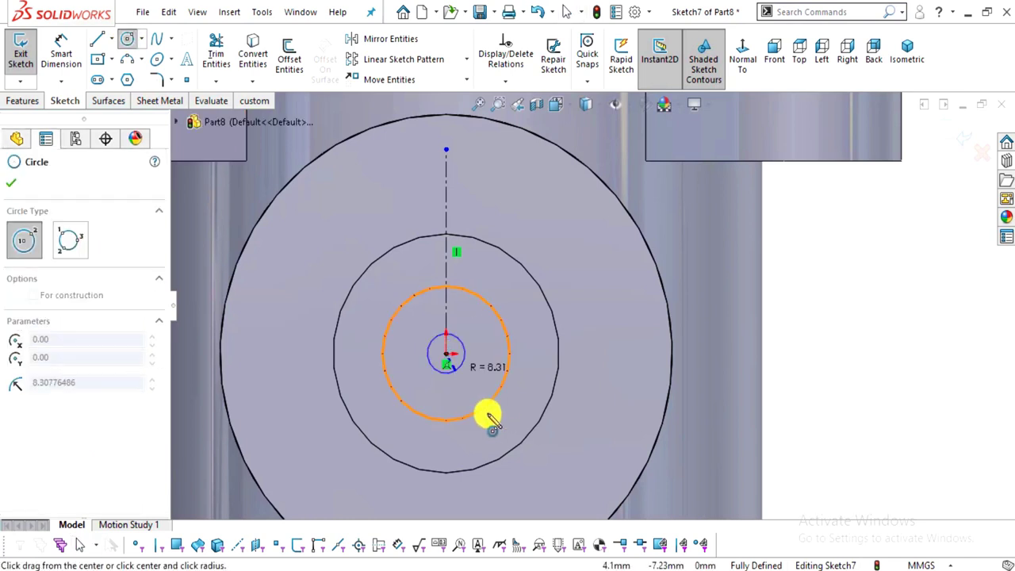
{"action": "left_click", "coordinate": [587, 450]}
Dimension the bolt circle's diameter as 150 mm
{"action": "left_click", "coordinate": [61, 54]}
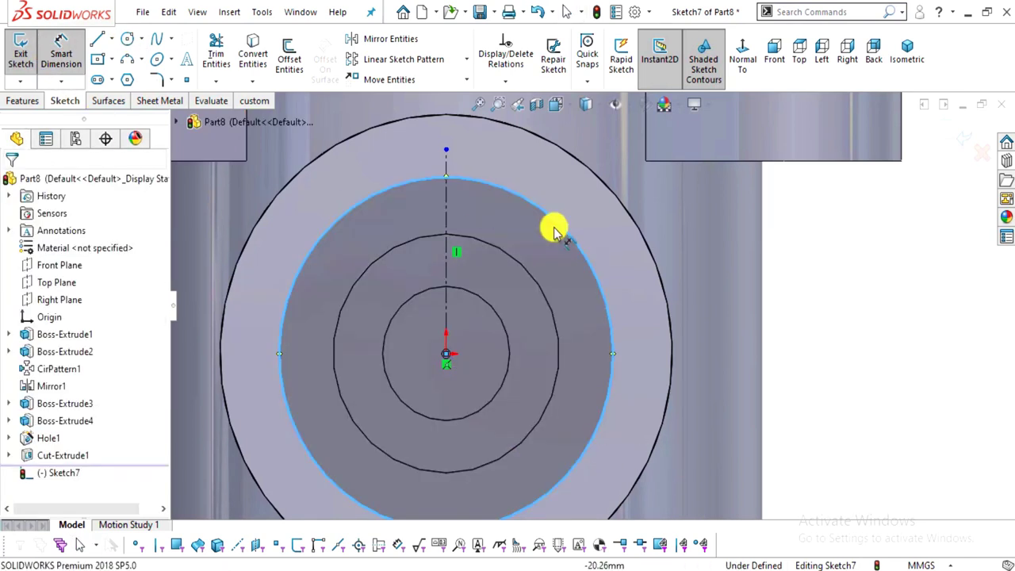
{"action": "left_click", "coordinate": [588, 264]}
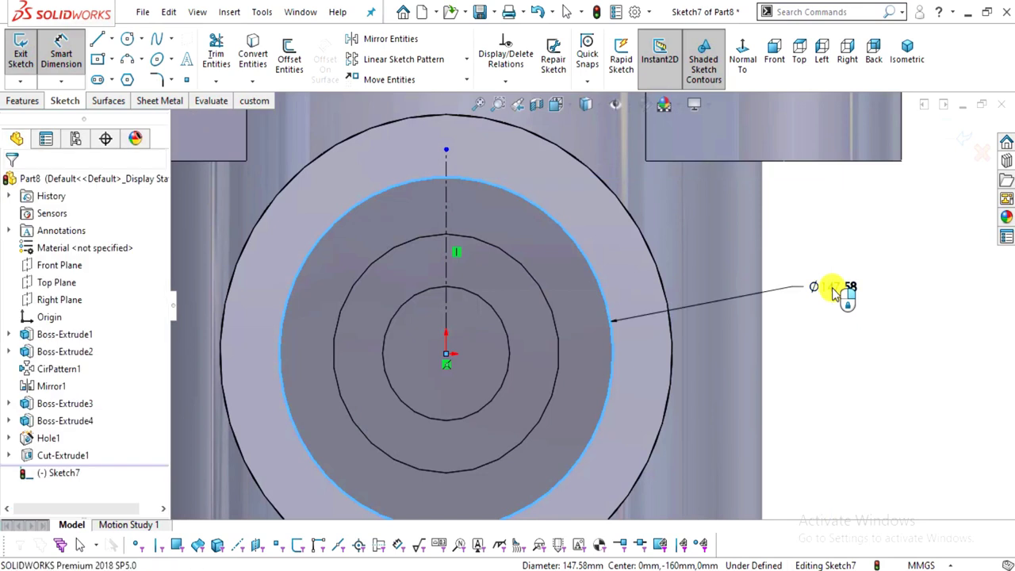
{"action": "left_click", "coordinate": [832, 292]}
{"action": "type", "text": "150"}
{"action": "key", "text": "Return"}
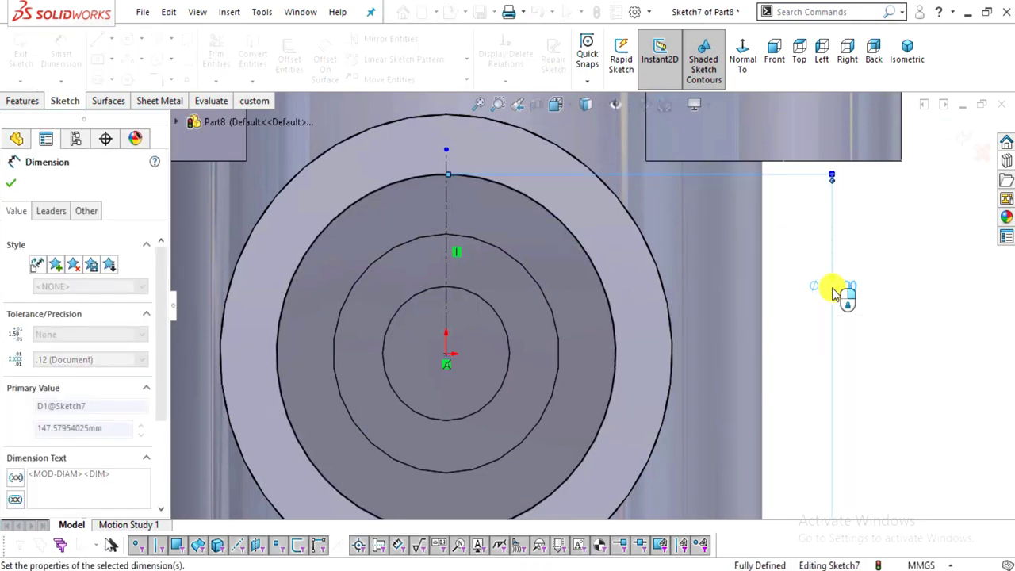
{"action": "key", "text": "Escape"}
Move the construction line's free upper endpoint onto the top of the 150 mm circle
{"action": "scroll", "coordinate": [509, 214], "scroll_direction": "down", "scroll_amount": 1}
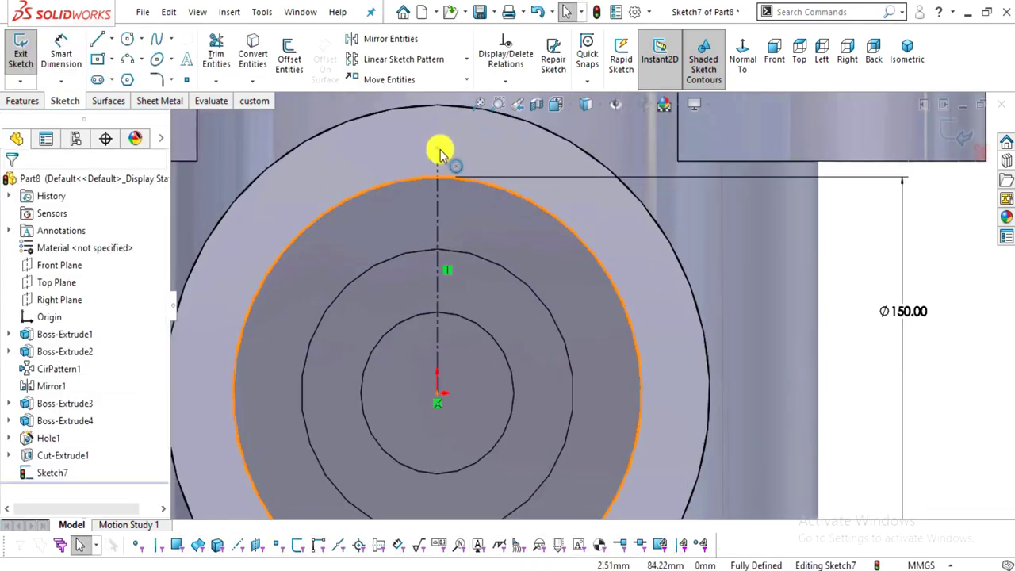
{"action": "left_click_drag", "start_coordinate": [436, 151], "coordinate": [438, 178]}
{"action": "key", "text": "Escape"}
{"action": "scroll", "coordinate": [626, 281], "scroll_direction": "up", "scroll_amount": 3}
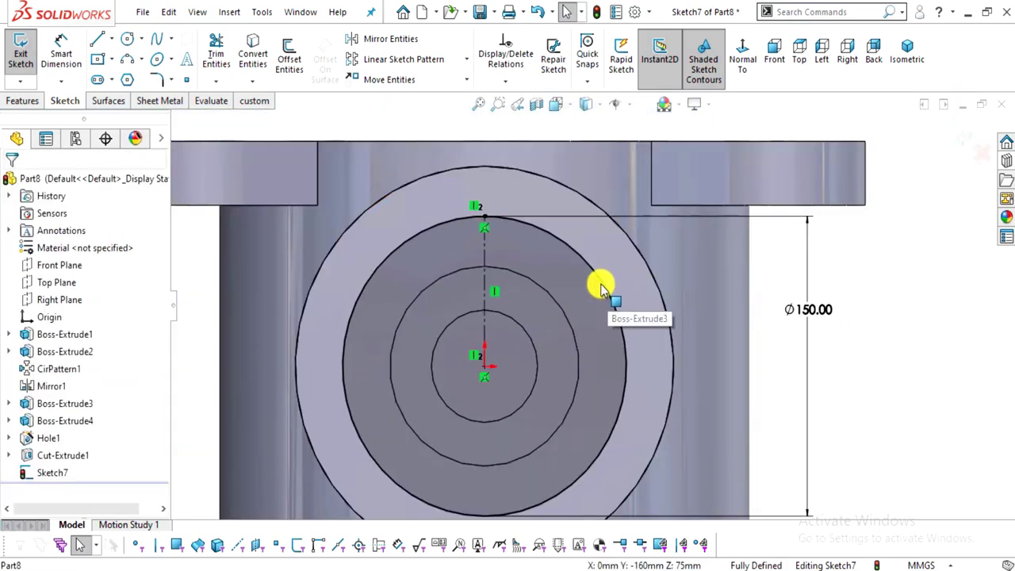
Convert the 150 mm circle to construction geometry
{"action": "left_click", "coordinate": [601, 287]}
{"action": "right_click", "coordinate": [602, 284]}
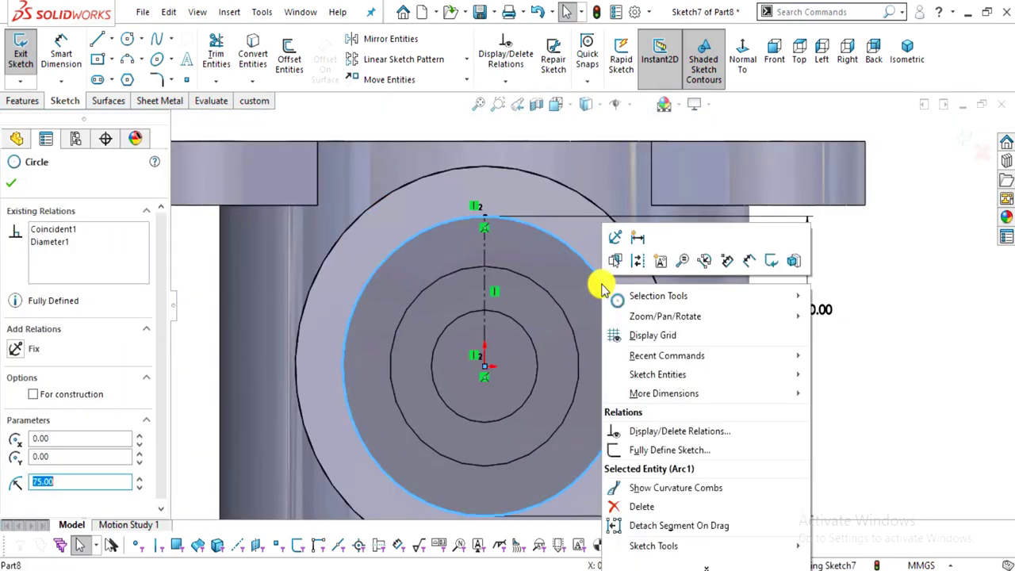
{"action": "left_click", "coordinate": [636, 262]}
{"action": "key", "text": "Escape"}
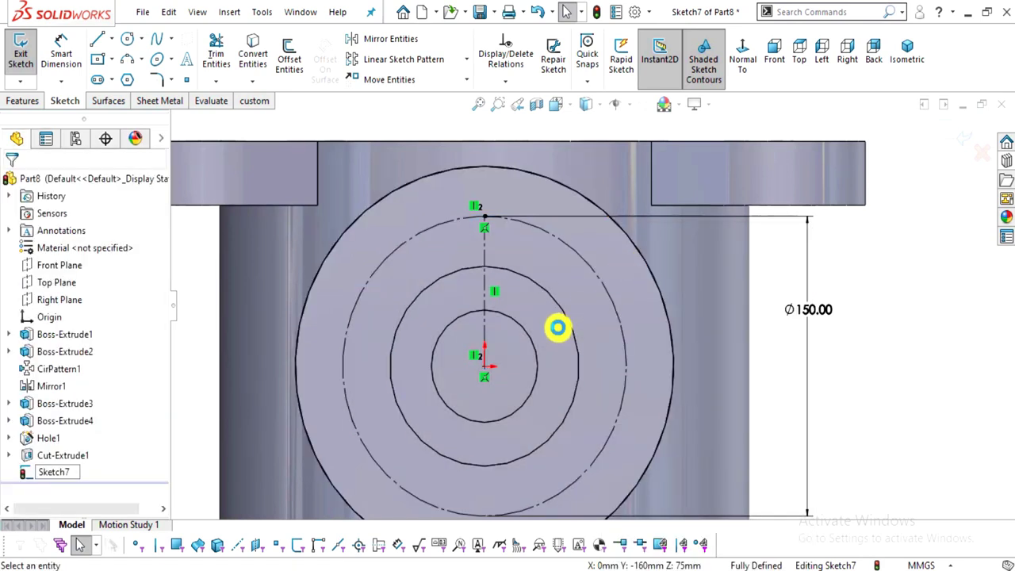
{"action": "scroll", "coordinate": [547, 317], "scroll_direction": "up", "scroll_amount": 2}
Sketch a circle about 17 mm in diameter, centred where the construction line meets the top of the bolt circle
{"action": "left_click", "coordinate": [127, 39]}
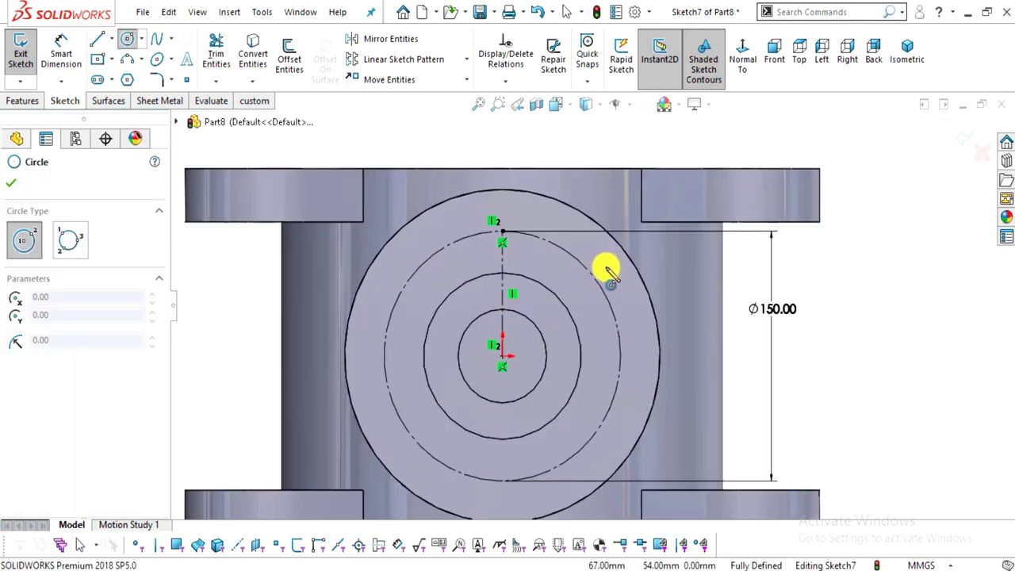
{"action": "scroll", "coordinate": [601, 254], "scroll_direction": "down", "scroll_amount": 3}
{"action": "left_click_drag", "start_coordinate": [424, 213], "coordinate": [441, 230]}
{"action": "key", "text": "Escape"}
Switch to Foxit Reader and look up the diameter and depth callout of the small bolt holes
{"action": "left_click", "coordinate": [490, 561]}
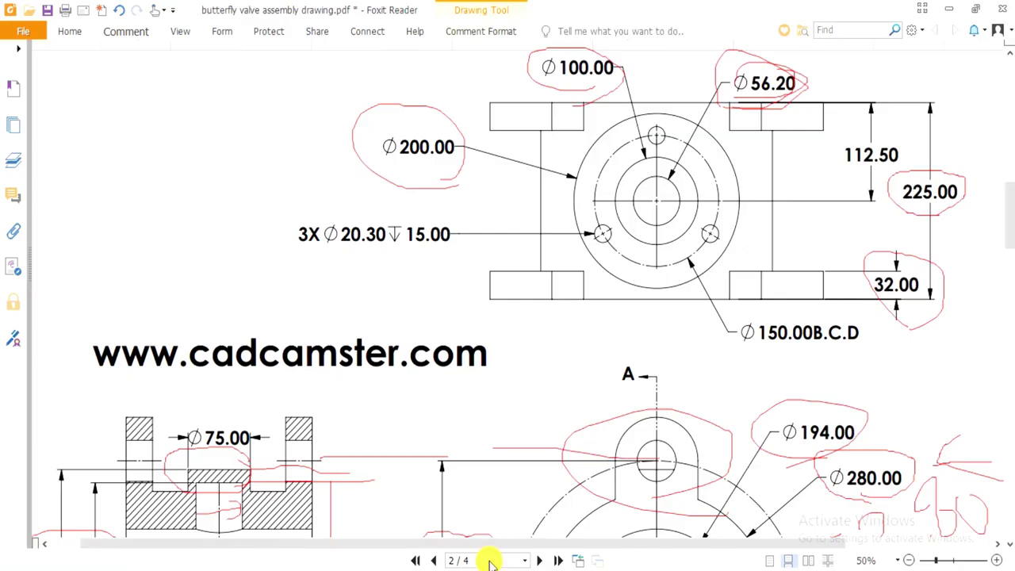
{"action": "scroll", "coordinate": [397, 352], "scroll_direction": "down", "scroll_amount": 3}
{"action": "scroll", "coordinate": [562, 325], "scroll_direction": "up", "scroll_amount": 4}
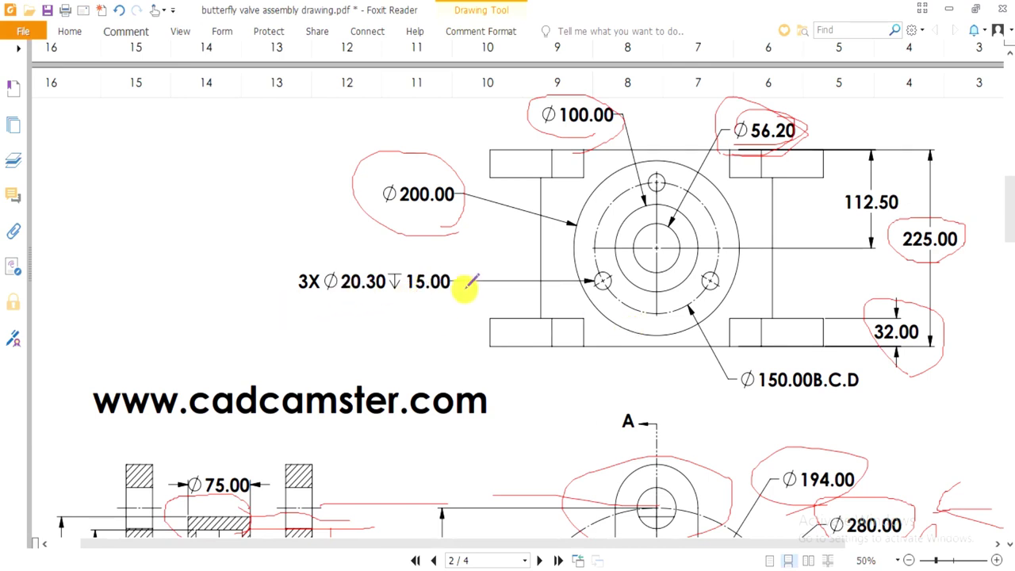
Return to SOLIDWORKS and dimension the small hole circle's diameter as 20.3 mm
{"action": "left_click", "coordinate": [441, 566]}
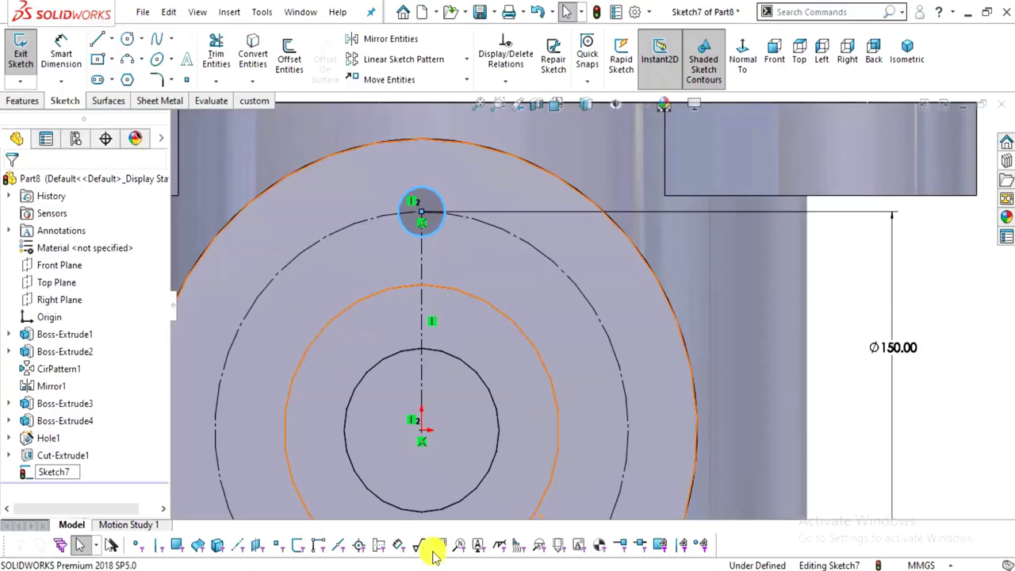
{"action": "left_click", "coordinate": [49, 54]}
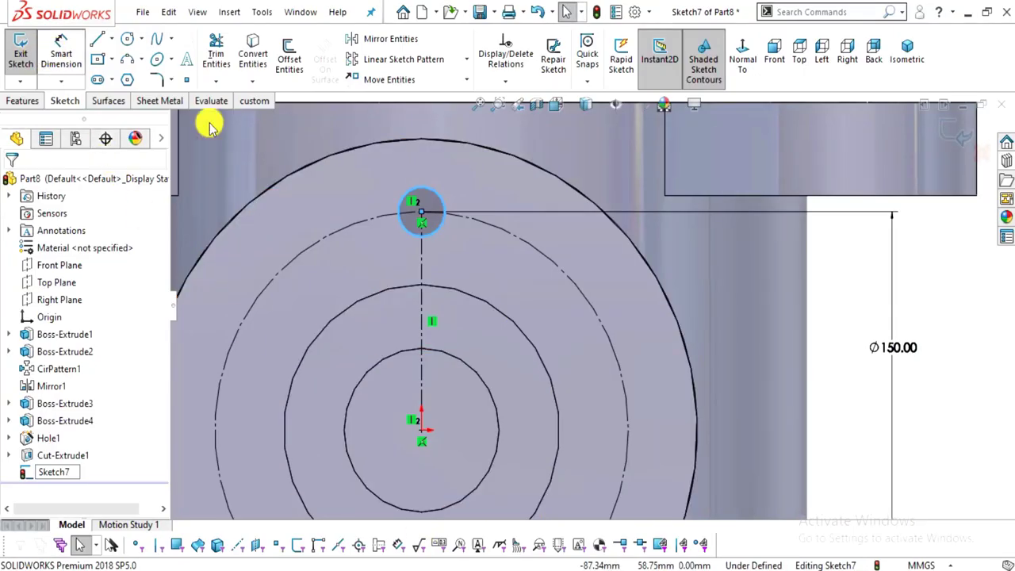
{"action": "left_click", "coordinate": [437, 229]}
{"action": "left_click", "coordinate": [479, 252]}
{"action": "type", "text": "20.3"}
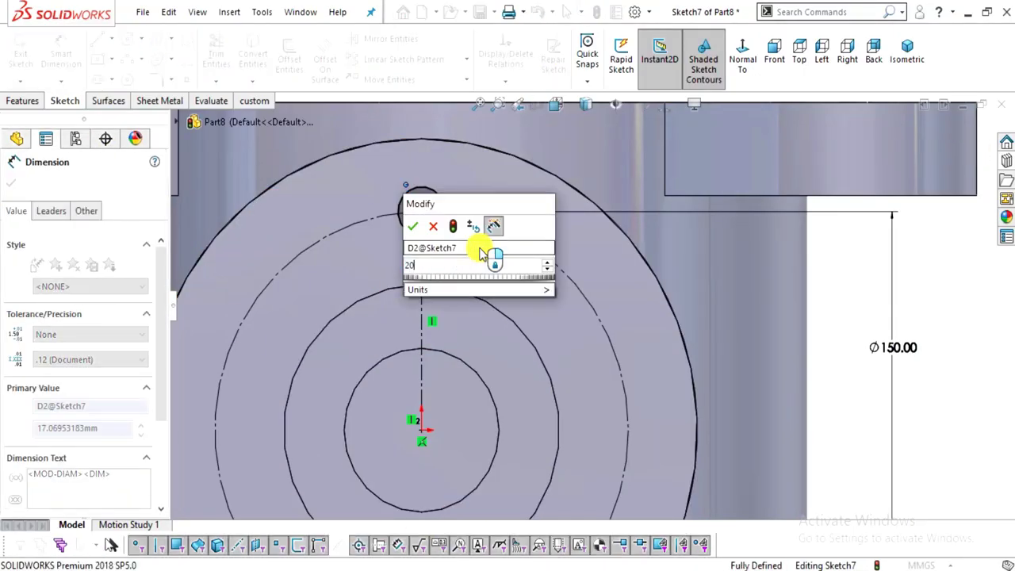
{"action": "key", "text": "Return"}
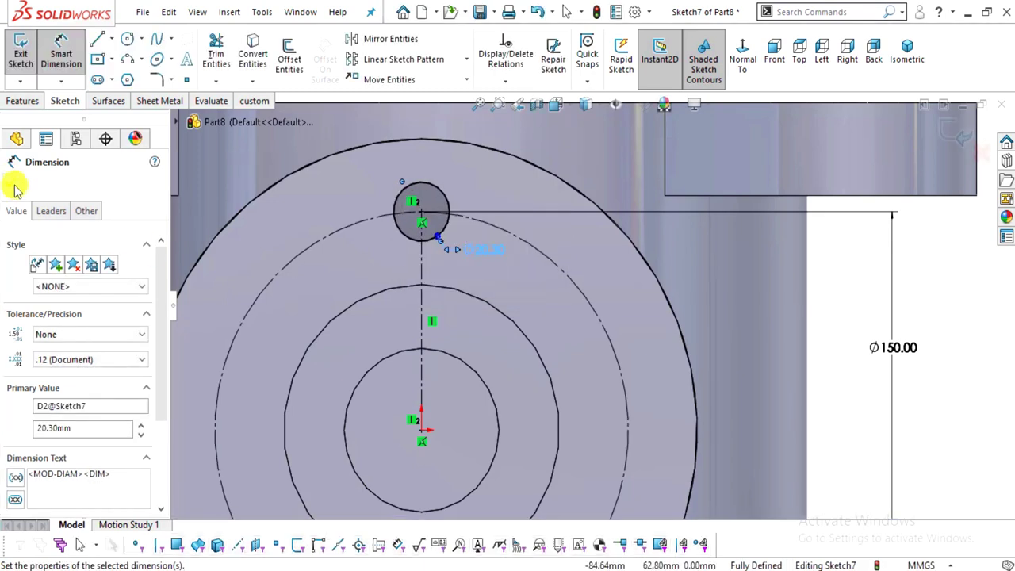
{"action": "left_click", "coordinate": [11, 183]}
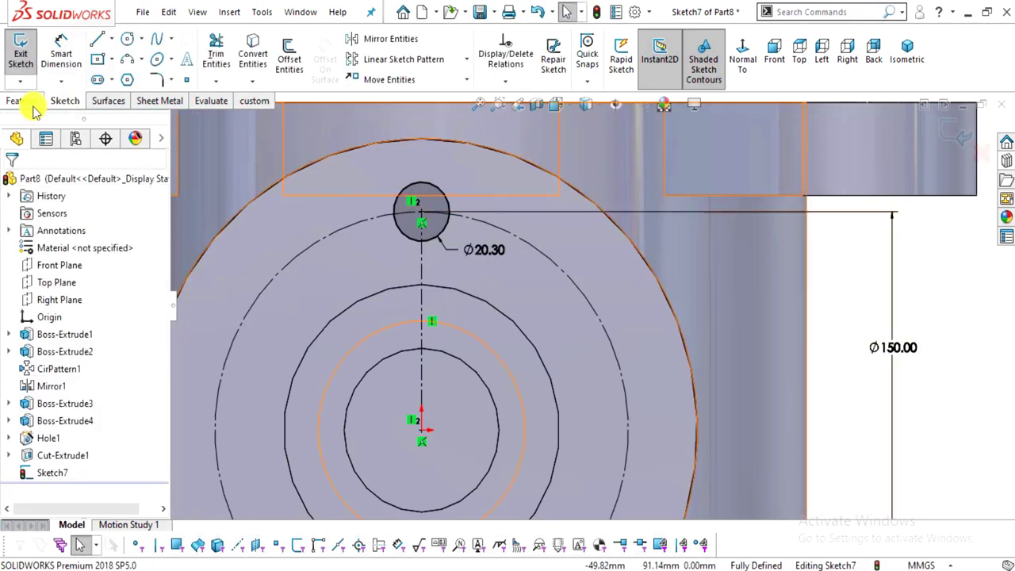
Circular-pattern the 20.3 mm circle about the origin with 3 equally spaced instances over 360 degrees
{"action": "left_click", "coordinate": [466, 59]}
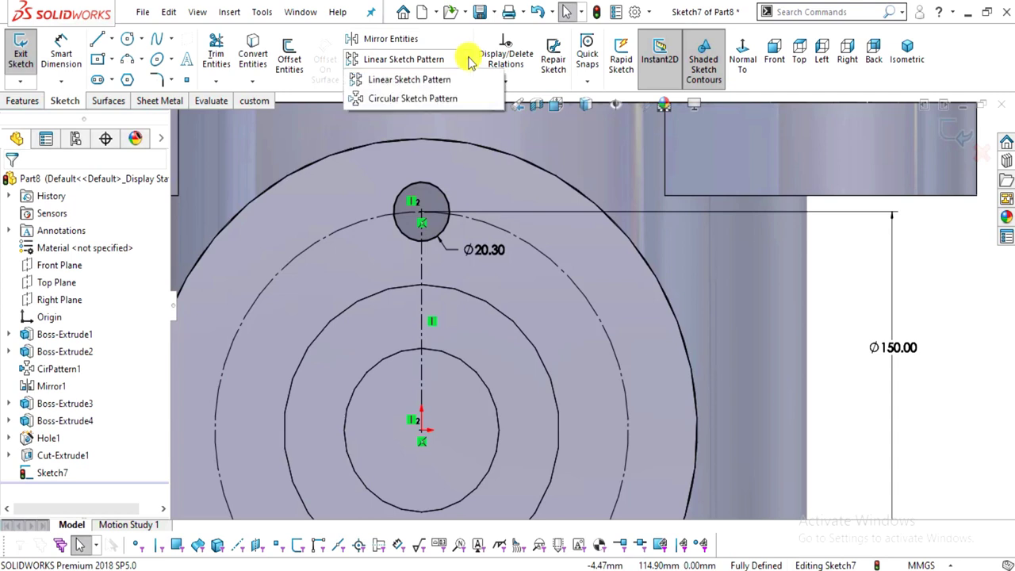
{"action": "left_click", "coordinate": [440, 99]}
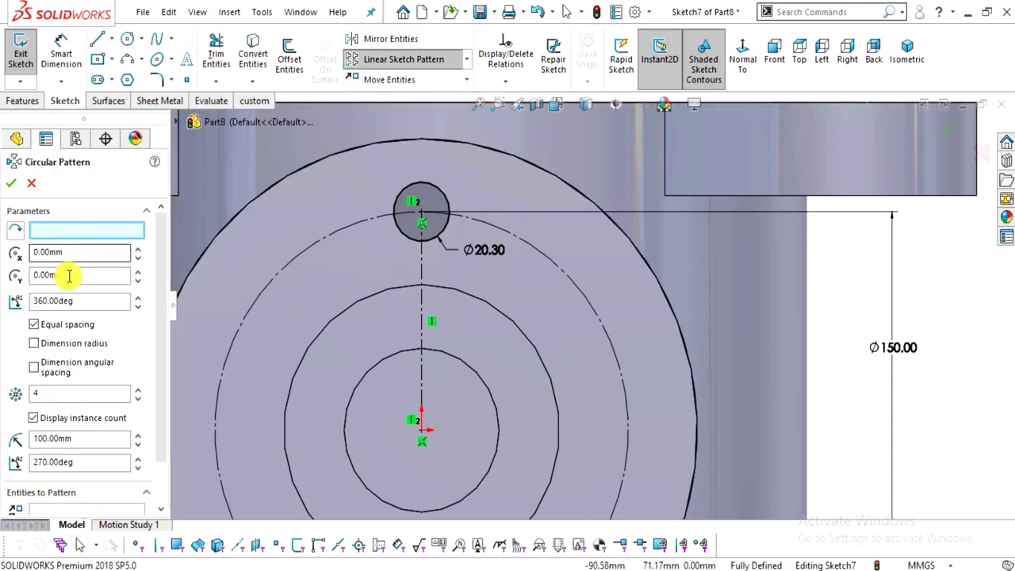
{"action": "left_click", "coordinate": [37, 393]}
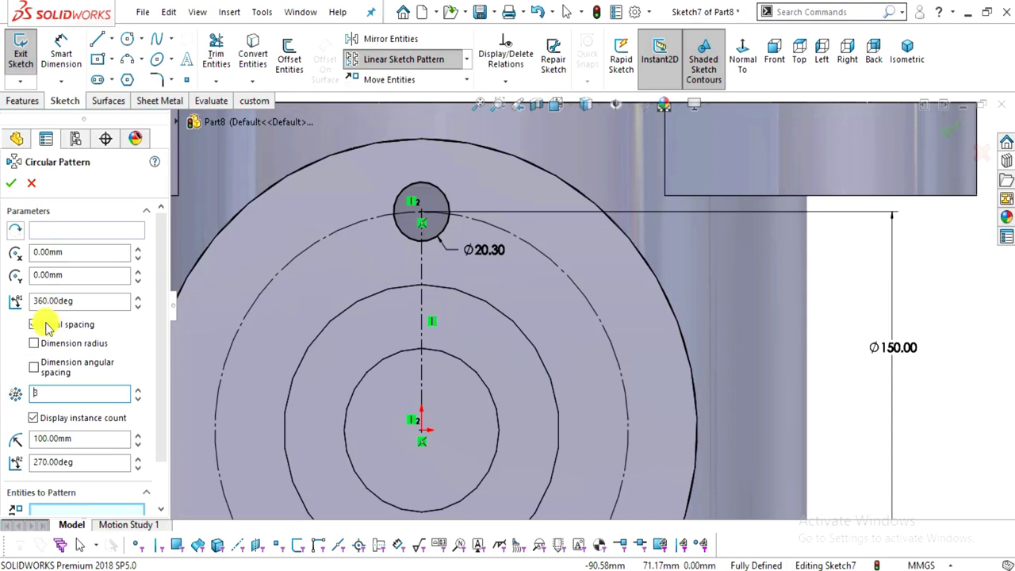
{"action": "left_click", "coordinate": [84, 228]}
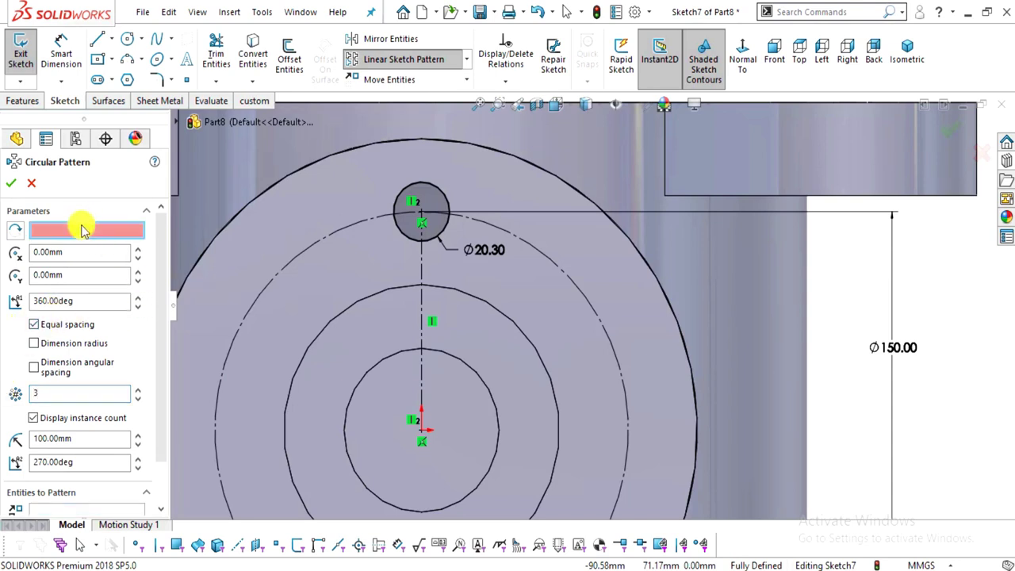
{"action": "left_click", "coordinate": [421, 438]}
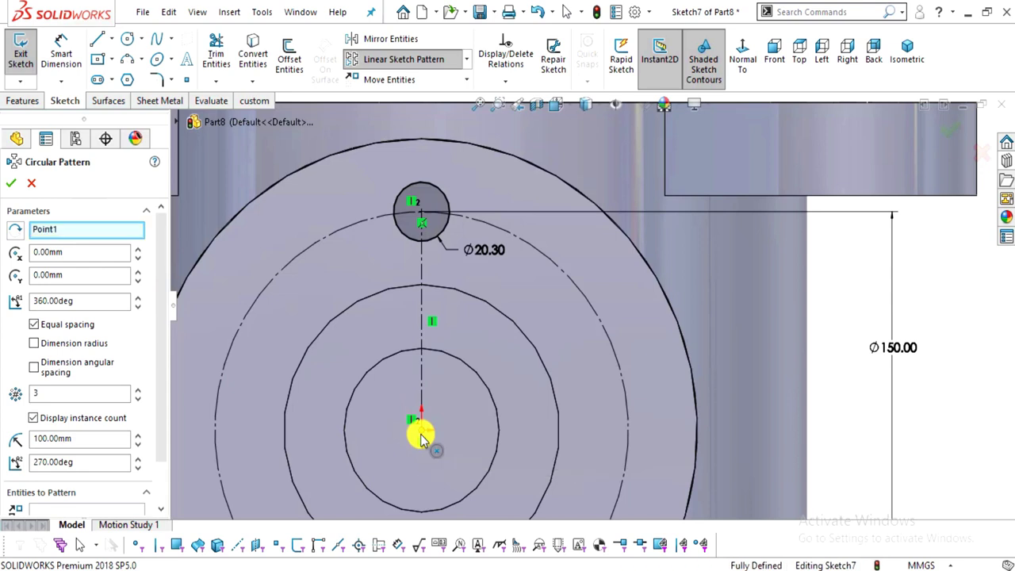
{"action": "left_click_drag", "start_coordinate": [165, 249], "coordinate": [160, 306]}
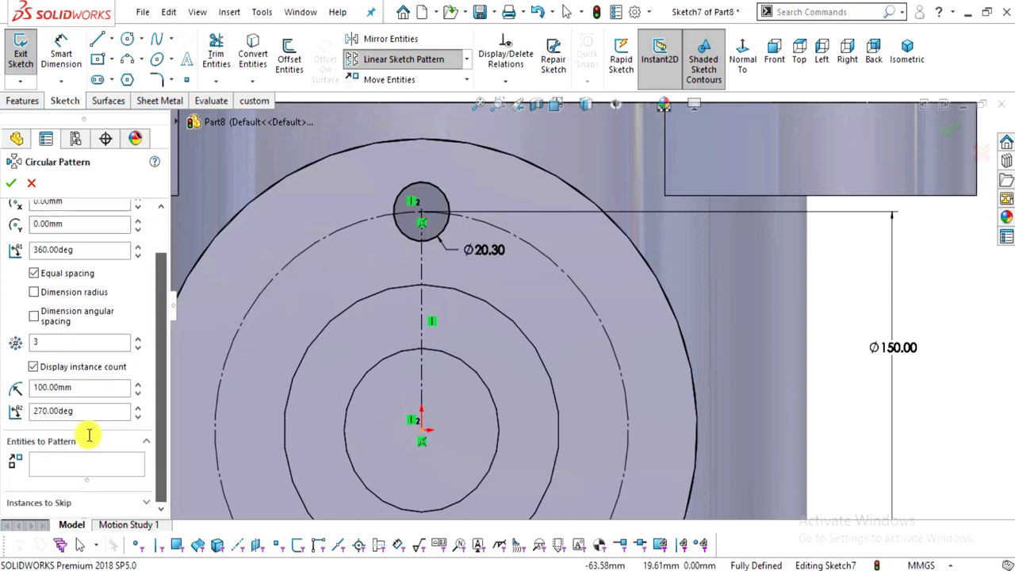
{"action": "left_click", "coordinate": [68, 462]}
{"action": "left_click", "coordinate": [406, 238]}
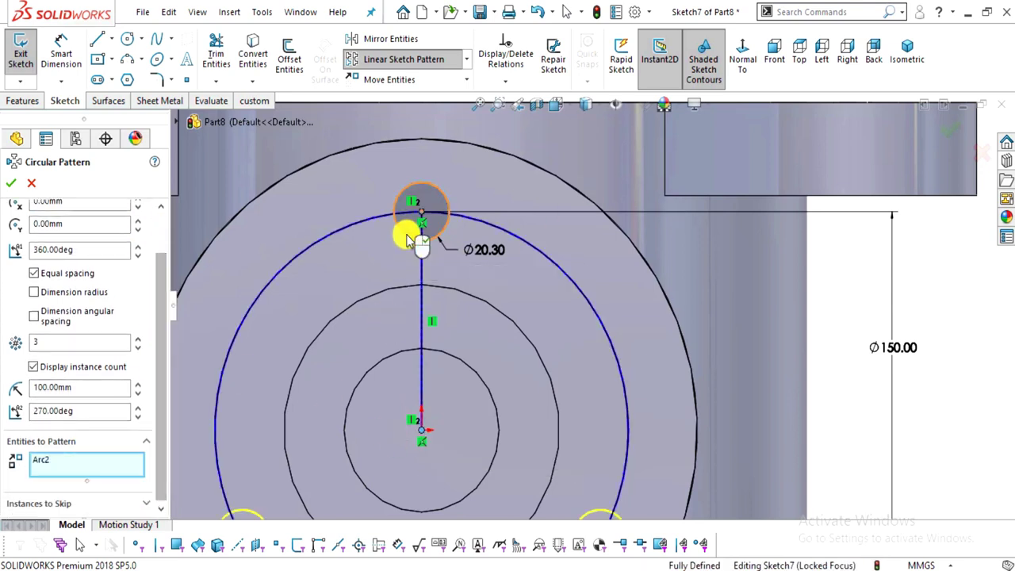
{"action": "scroll", "coordinate": [673, 297], "scroll_direction": "up", "scroll_amount": 5}
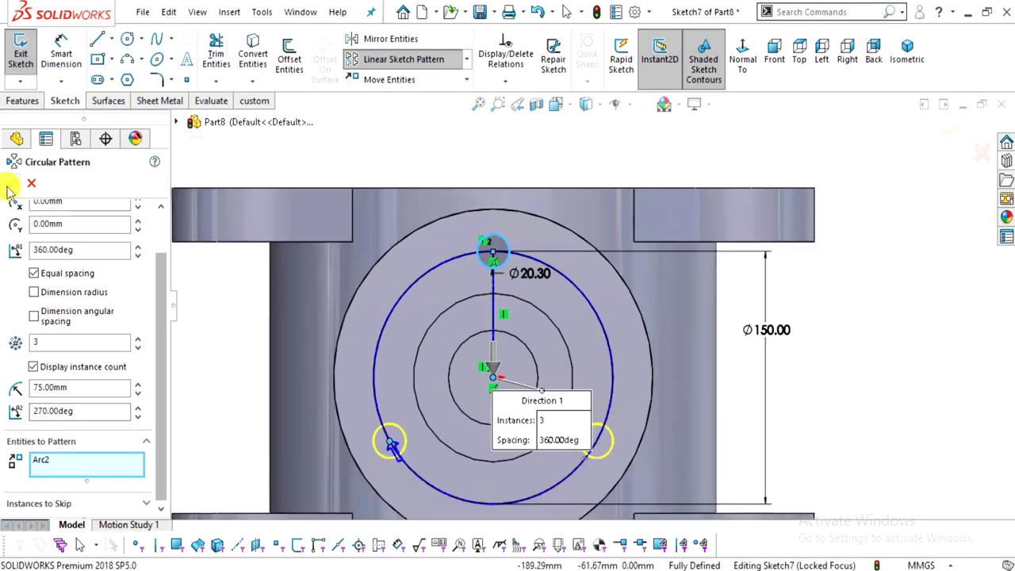
{"action": "left_click", "coordinate": [11, 186]}
{"action": "left_click", "coordinate": [23, 102]}
{"action": "left_click", "coordinate": [223, 78]}
{"action": "middle_click_drag", "start_coordinate": [486, 362], "coordinate": [397, 340]}
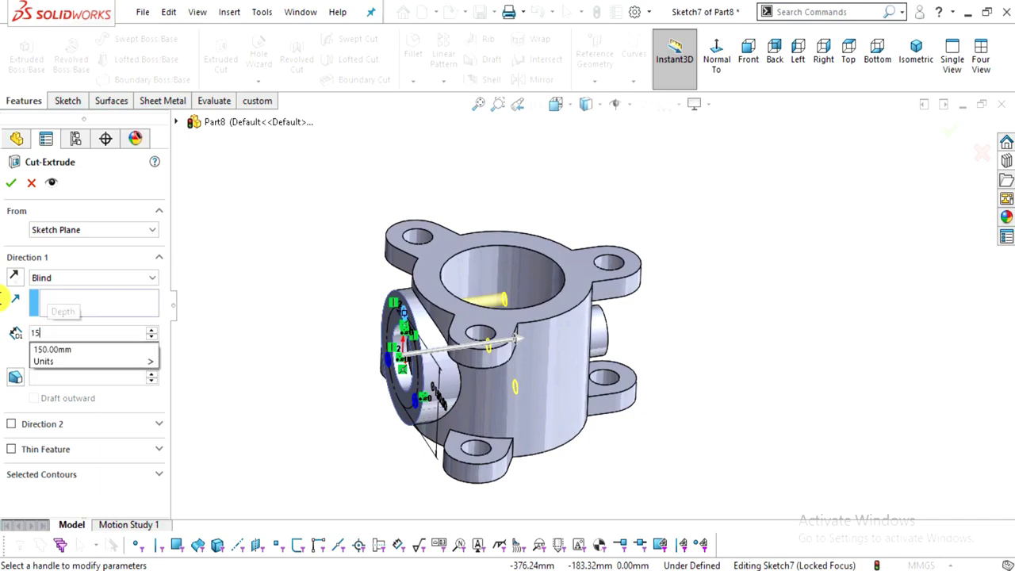
{"action": "key", "text": "Escape"}
{"action": "key", "text": "Escape"}
Cut-extrude the three 20.3 mm bolt hole circles into the round side flange to a blind depth of 15 mm
{"action": "scroll", "coordinate": [567, 462], "scroll_direction": "down", "scroll_amount": 3}
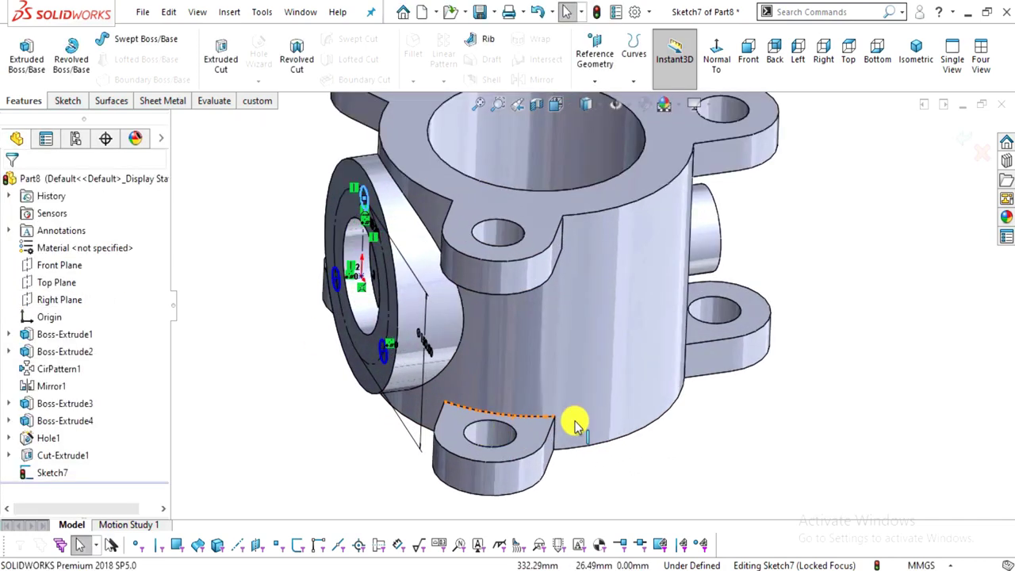
{"action": "mouse_move", "coordinate": [452, 380]}
{"action": "middle_mouse_down"}
{"action": "mouse_move", "coordinate": [510, 364]}
{"action": "mouse_move", "coordinate": [28, 132]}
{"action": "middle_mouse_up"}
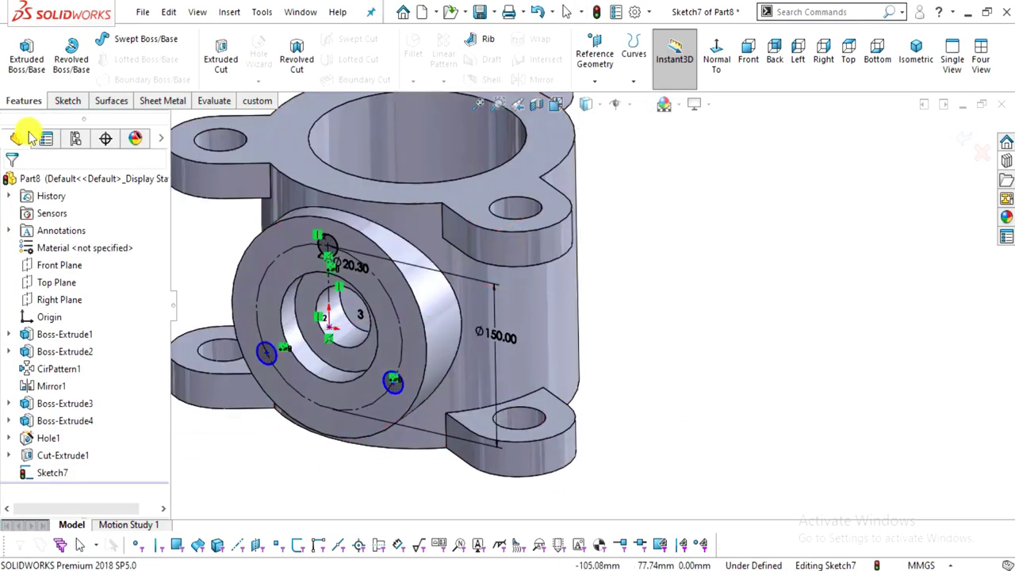
{"action": "middle_click_drag", "start_coordinate": [410, 203], "coordinate": [372, 214]}
{"action": "left_click", "coordinate": [222, 59]}
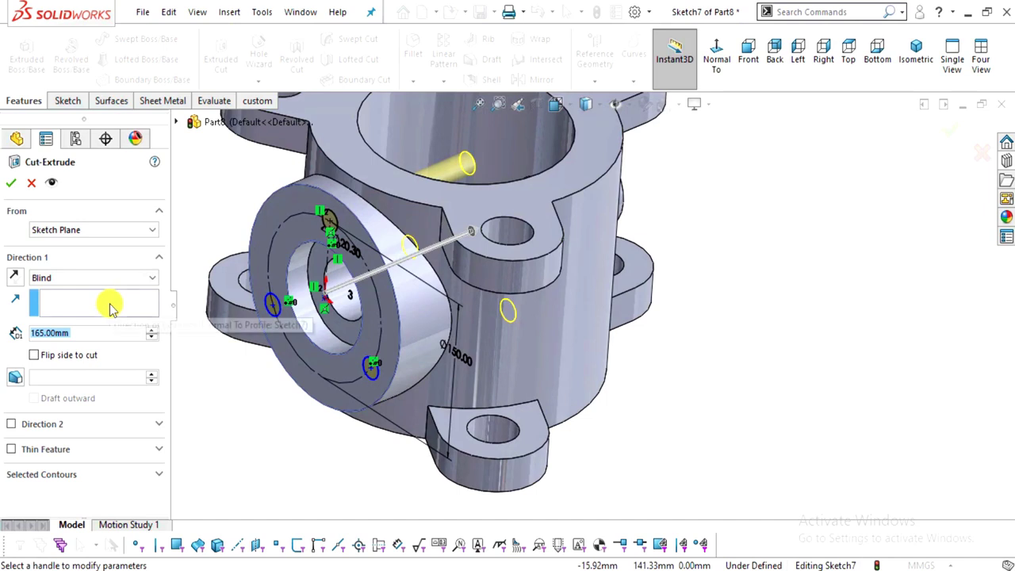
{"action": "type", "text": "15"}
{"action": "key", "text": "Return"}
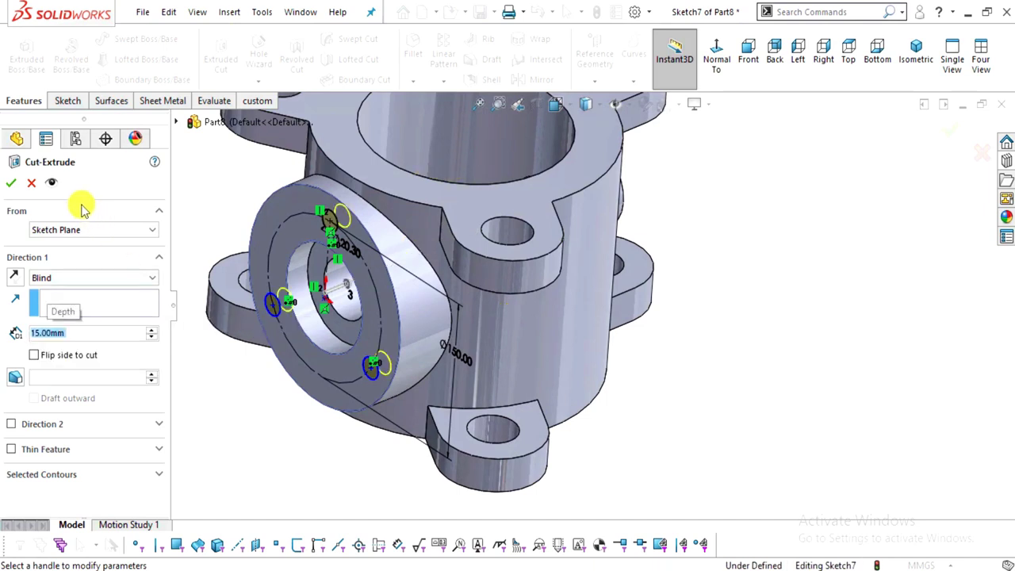
{"action": "left_click", "coordinate": [14, 183]}
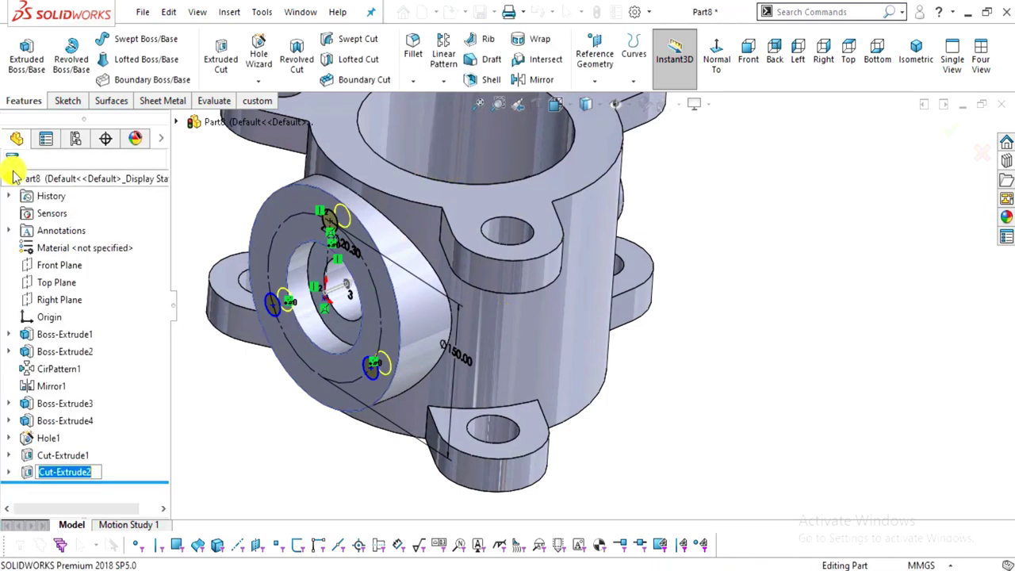
Switch to Foxit Reader and mark the 15.00 depth in the 3X Ø20.30 bolt hole callout
{"action": "middle_click_drag", "start_coordinate": [500, 292], "coordinate": [512, 353]}
{"action": "left_click", "coordinate": [506, 567]}
{"action": "mouse_move", "coordinate": [436, 306]}
{"action": "left_mouse_down"}
{"action": "mouse_move", "coordinate": [426, 248]}
{"action": "mouse_move", "coordinate": [394, 308]}
{"action": "mouse_move", "coordinate": [450, 333]}
{"action": "left_mouse_up"}
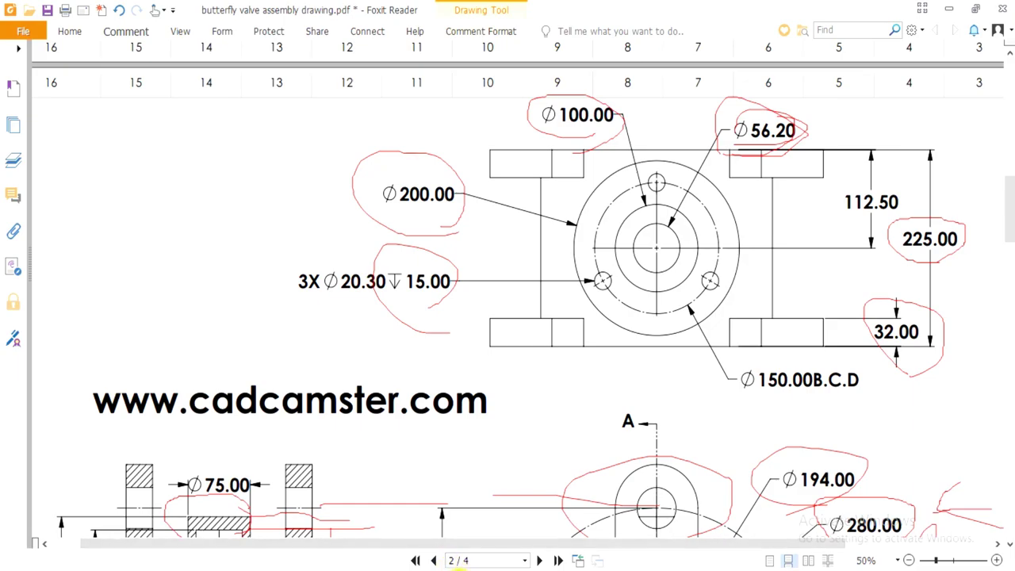
Return to SOLIDWORKS and apply the sandblasted brass appearance to the part
{"action": "left_click", "coordinate": [460, 568]}
{"action": "middle_click_drag", "start_coordinate": [636, 362], "coordinate": [502, 385]}
{"action": "scroll", "coordinate": [503, 385], "scroll_direction": "up", "scroll_amount": 3}
{"action": "scroll", "coordinate": [492, 371], "scroll_direction": "down", "scroll_amount": 3}
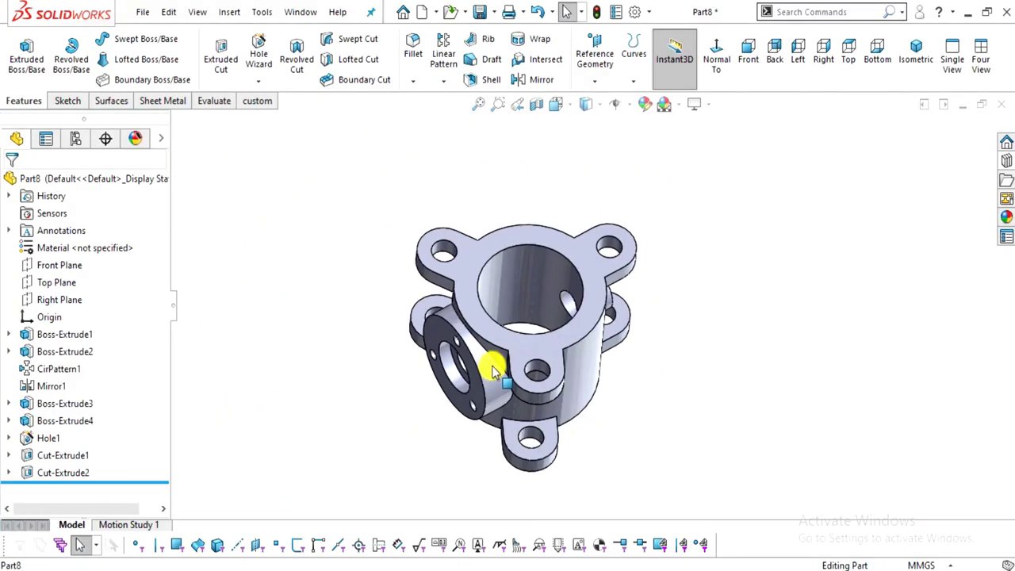
{"action": "left_click", "coordinate": [1006, 216]}
{"action": "scroll", "coordinate": [880, 218], "scroll_direction": "up", "scroll_amount": 2}
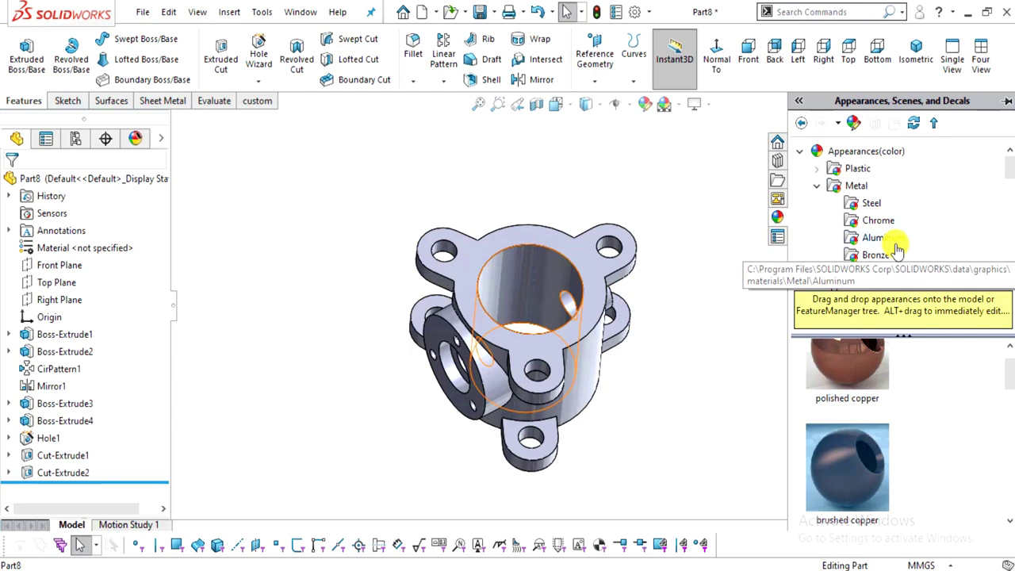
{"action": "scroll", "coordinate": [872, 262], "scroll_direction": "down", "scroll_amount": 1}
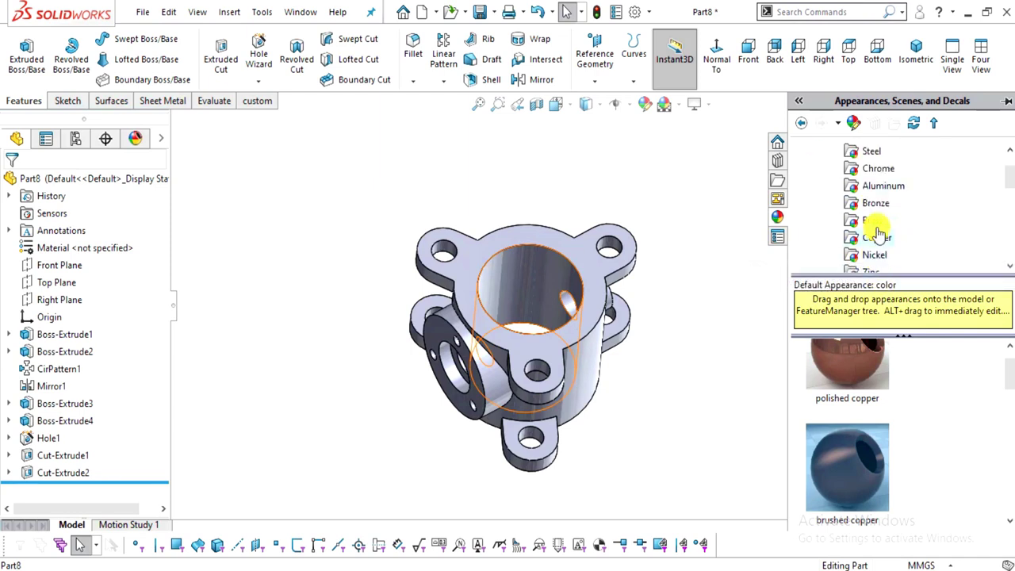
{"action": "left_click", "coordinate": [877, 229]}
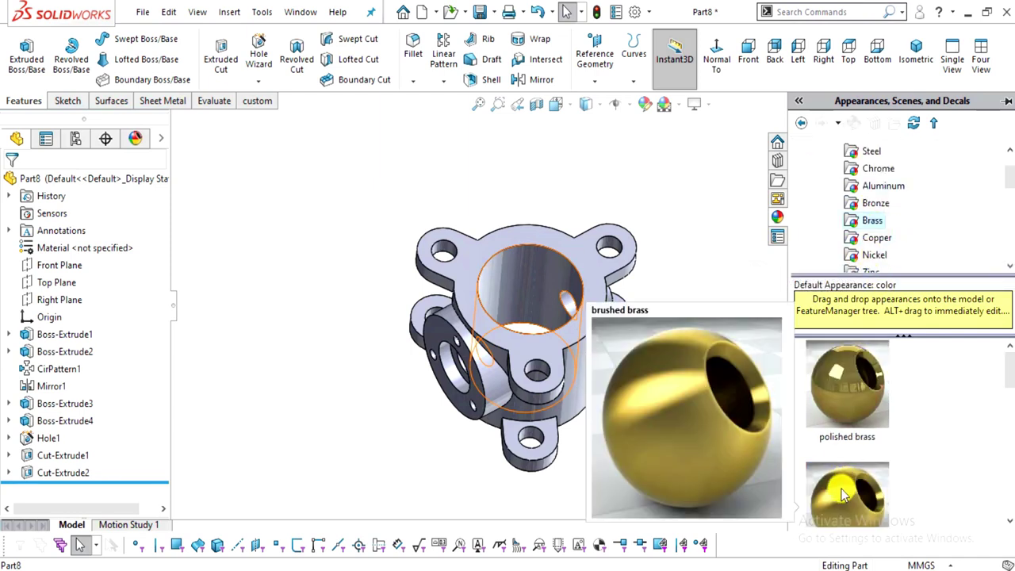
{"action": "scroll", "coordinate": [846, 485], "scroll_direction": "down", "scroll_amount": 1}
{"action": "scroll", "coordinate": [846, 485], "scroll_direction": "down", "scroll_amount": 1}
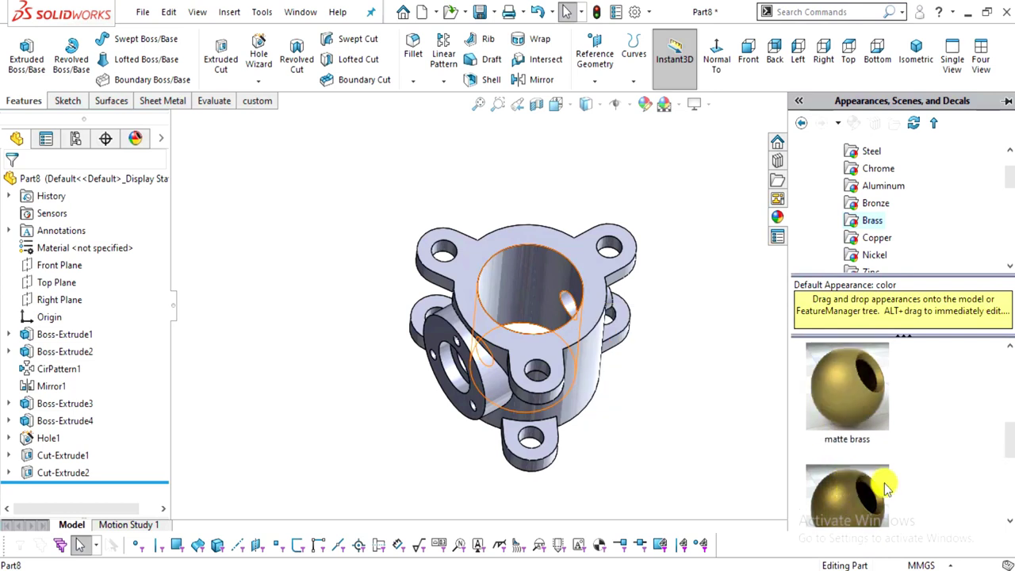
{"action": "scroll", "coordinate": [882, 483], "scroll_direction": "down", "scroll_amount": 1}
{"action": "double_click", "coordinate": [864, 418]}
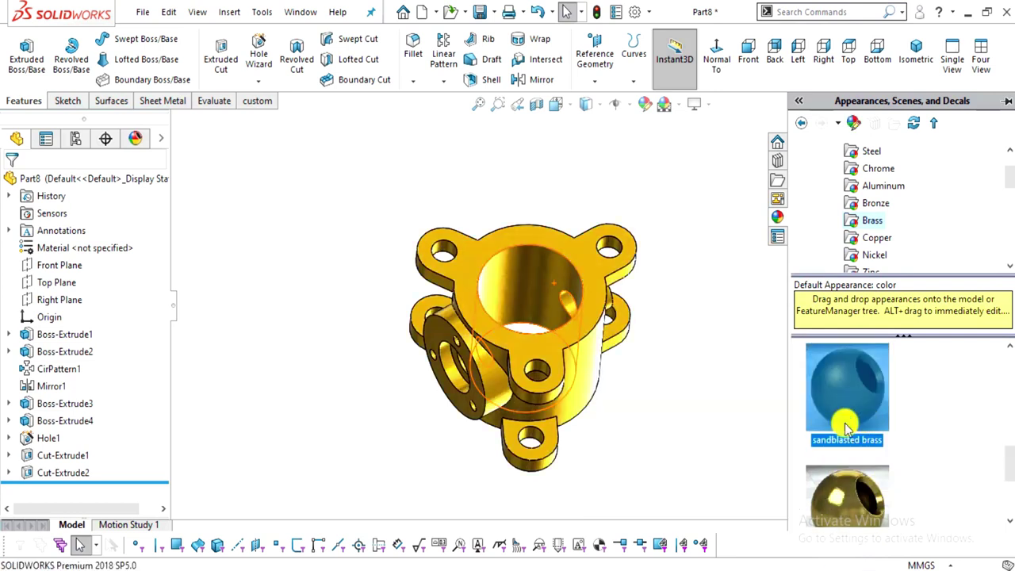
Start saving the part and create a folder named "butterfly valve assm" on the Desktop
{"action": "middle_click_drag", "start_coordinate": [657, 437], "coordinate": [650, 413]}
{"action": "scroll", "coordinate": [575, 407], "scroll_direction": "down", "scroll_amount": 3}
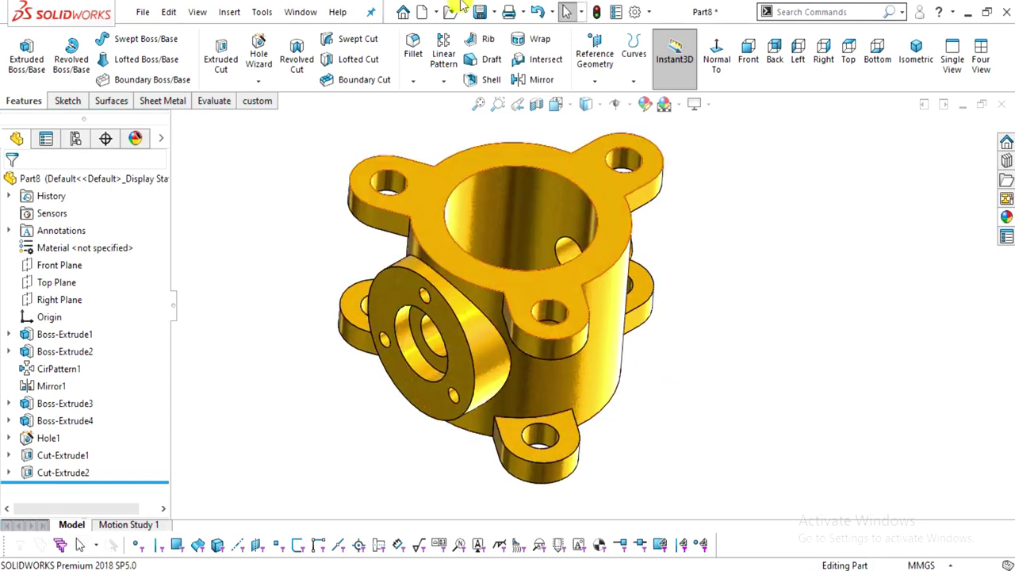
{"action": "left_click", "coordinate": [481, 12]}
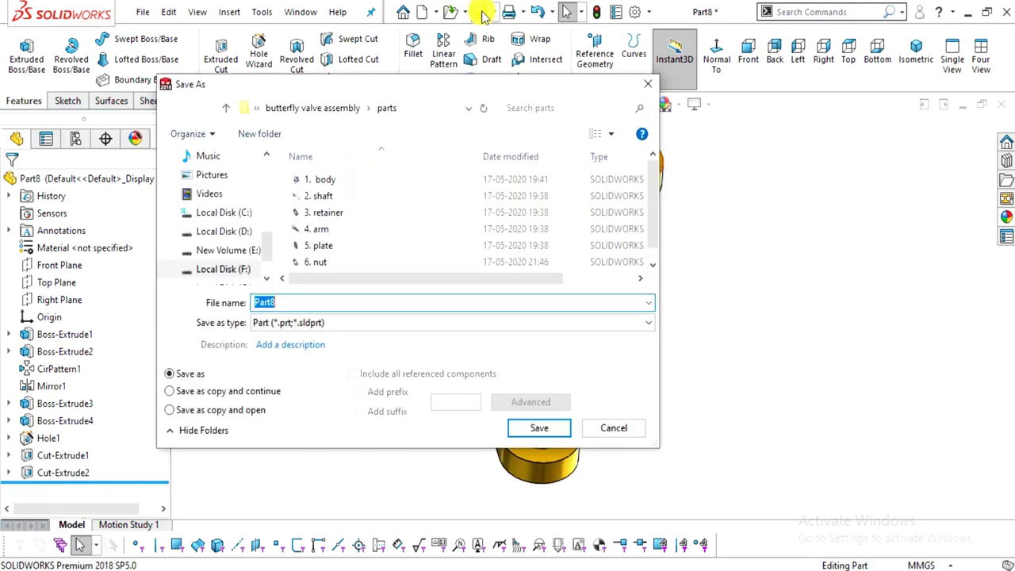
{"action": "scroll", "coordinate": [220, 177], "scroll_direction": "up", "scroll_amount": 4}
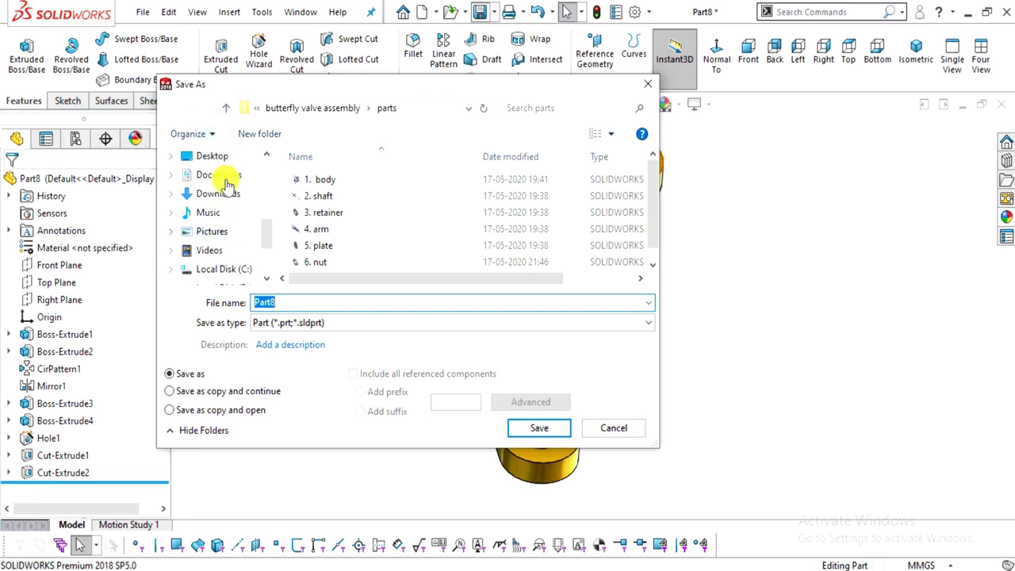
{"action": "left_click", "coordinate": [210, 174]}
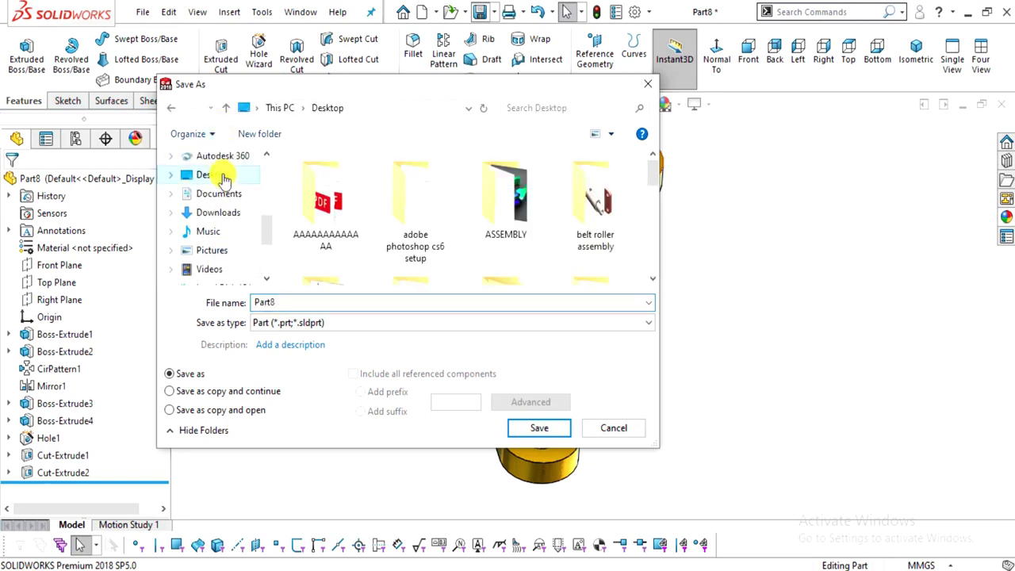
{"action": "right_click", "coordinate": [284, 180]}
{"action": "mouse_move", "coordinate": [338, 373]}
{"action": "left_click", "coordinate": [487, 367]}
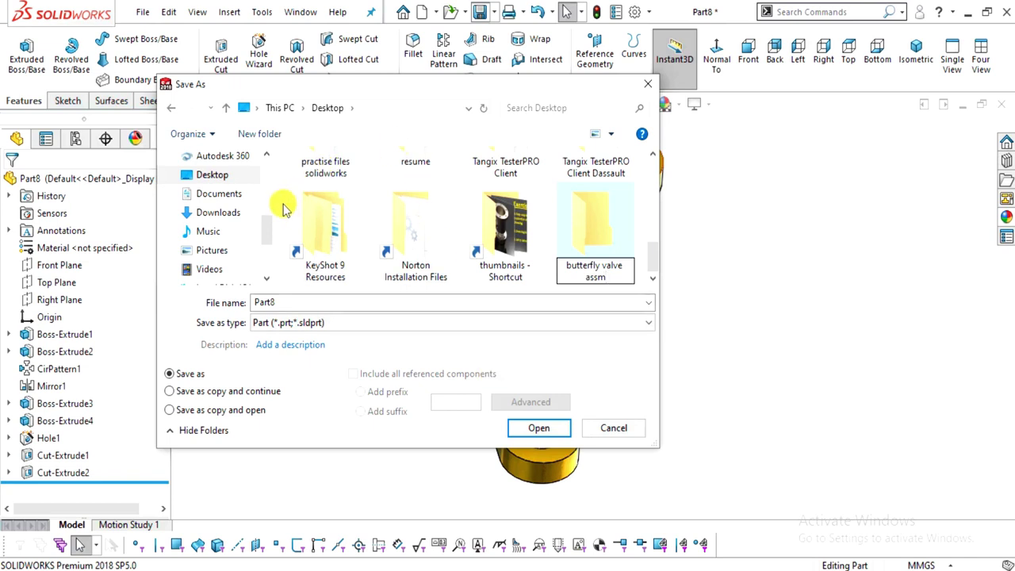
{"action": "left_click", "coordinate": [555, 230]}
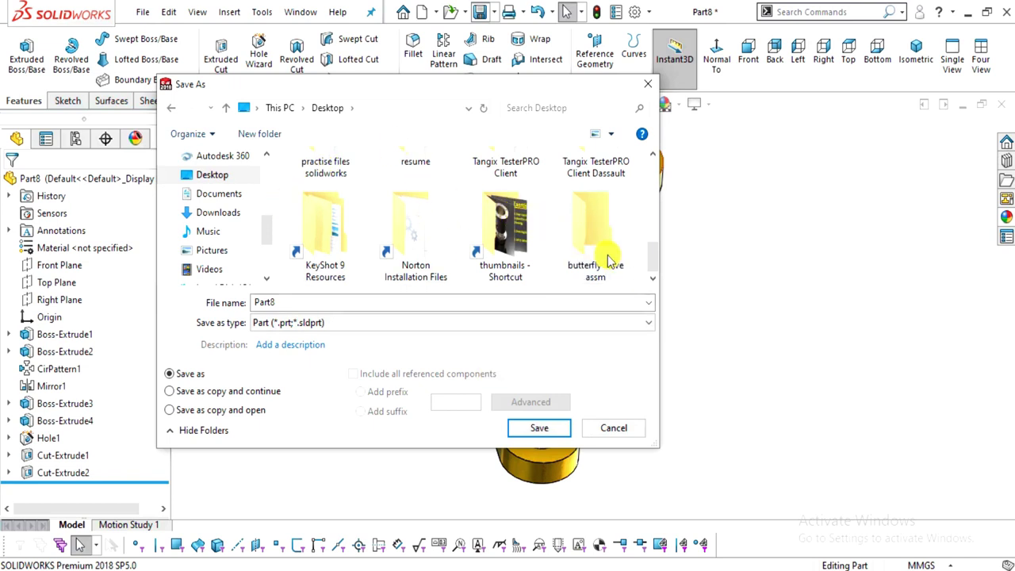
Save the part as "1. body" inside the butterfly valve assm folder
{"action": "double_click", "coordinate": [602, 247]}
{"action": "double_click", "coordinate": [288, 302]}
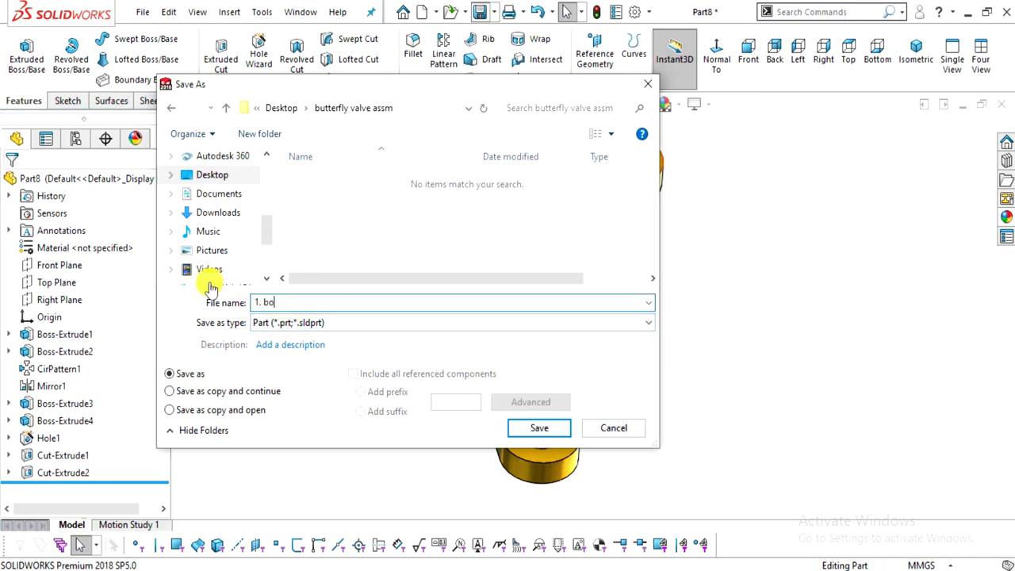
{"action": "left_click", "coordinate": [549, 430]}
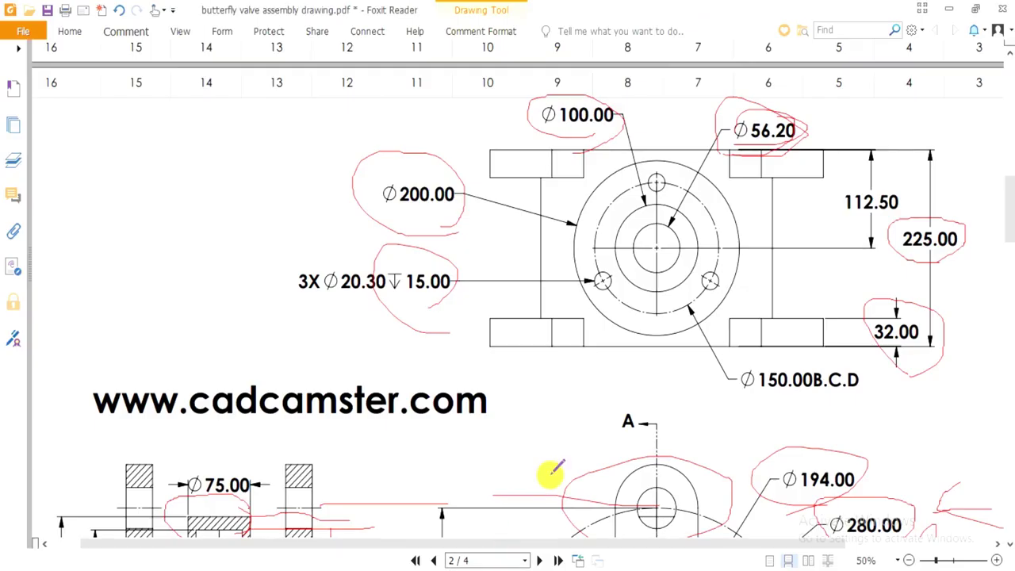
Look through the butterfly valve assembly drawing in Foxit Reader, beyond the body's bolt hole view
{"action": "scroll", "coordinate": [600, 306], "scroll_direction": "down", "scroll_amount": 5}
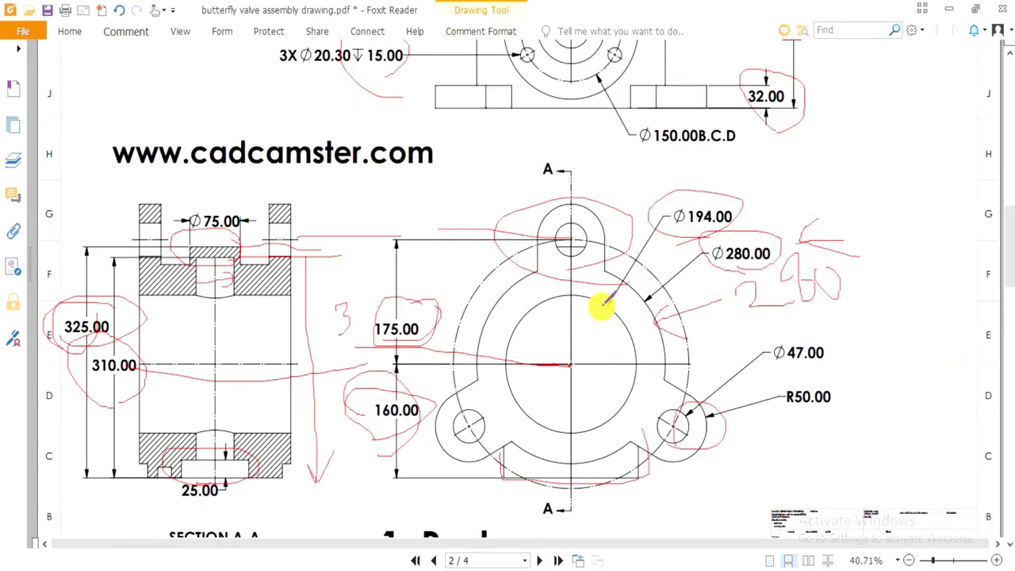
{"action": "scroll", "coordinate": [603, 306], "scroll_direction": "down", "scroll_amount": 10}
{"action": "scroll", "coordinate": [606, 300], "scroll_direction": "up", "scroll_amount": 3}
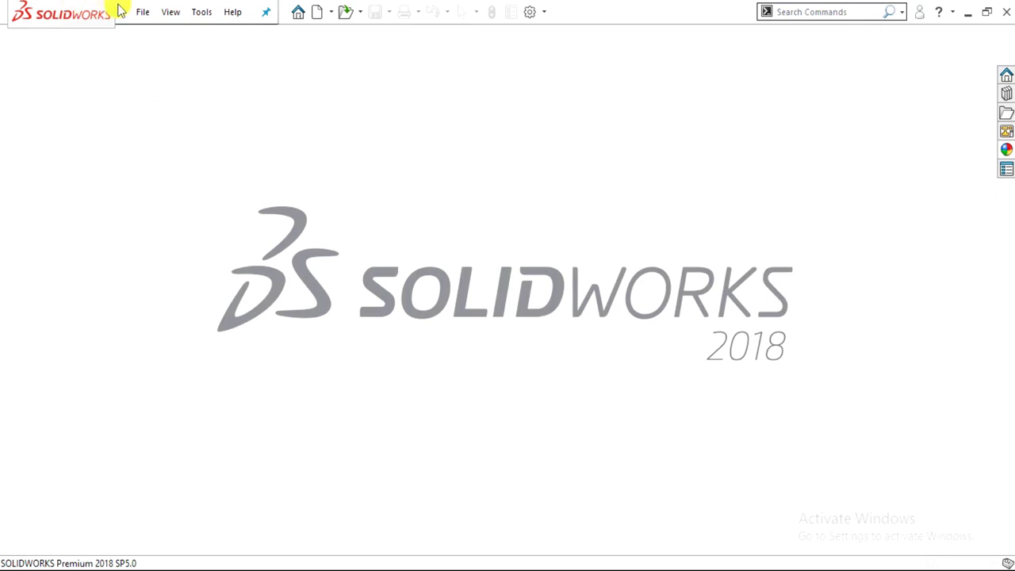
Return to SOLIDWORKS and create a new part document
{"action": "left_click", "coordinate": [139, 12]}
{"action": "left_click", "coordinate": [150, 32]}
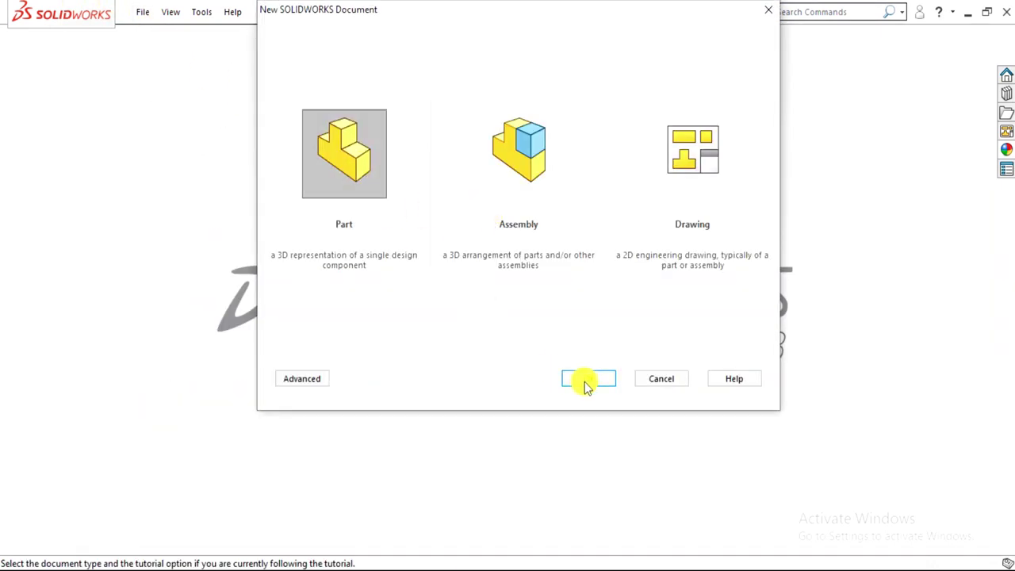
{"action": "left_click", "coordinate": [586, 379]}
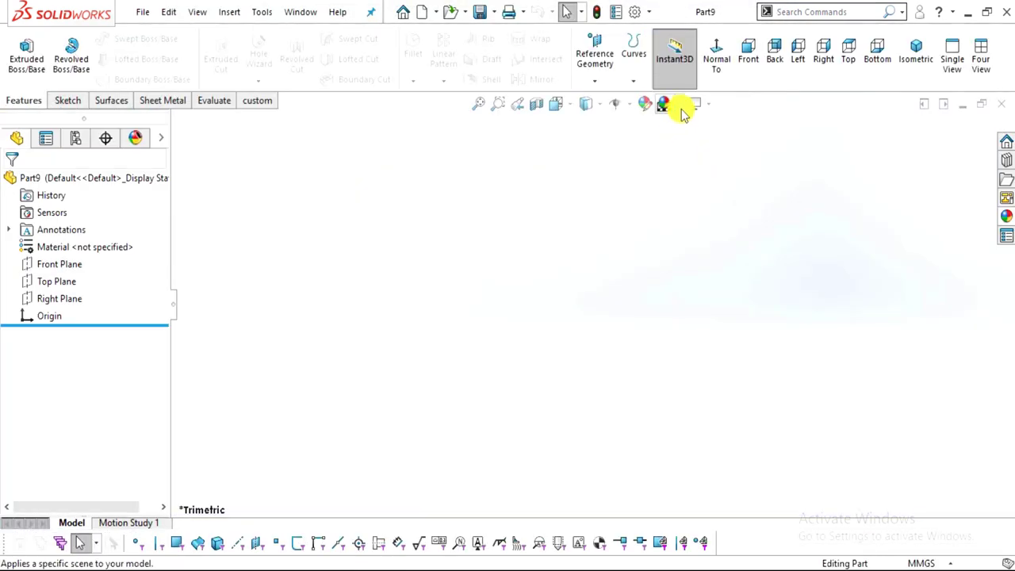
Apply a plain white background scene and set the document units to MMGS (millimeter, gram, second)
{"action": "left_click", "coordinate": [679, 111]}
{"action": "left_click", "coordinate": [687, 40]}
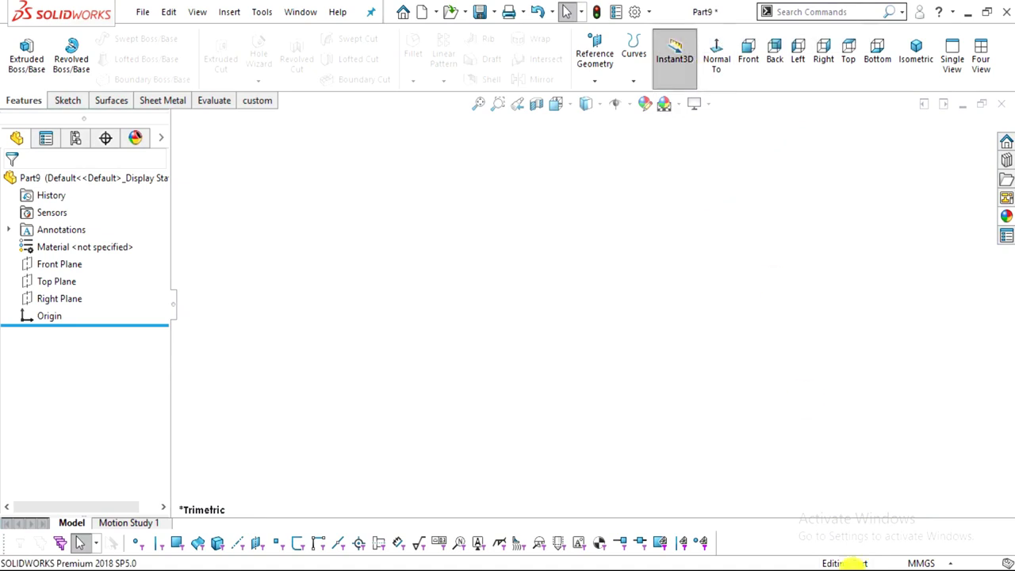
{"action": "left_click", "coordinate": [917, 562]}
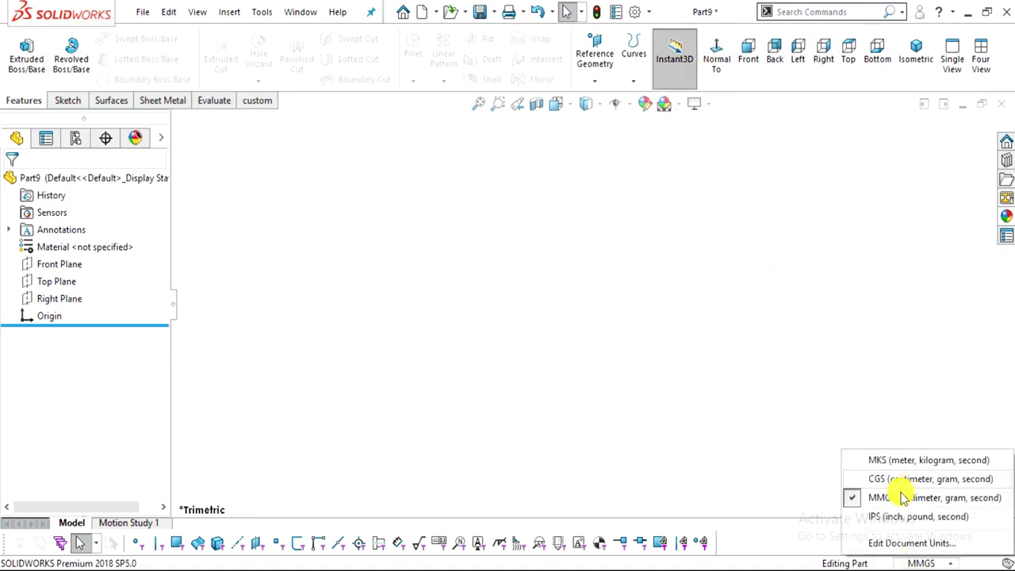
{"action": "left_click", "coordinate": [893, 496]}
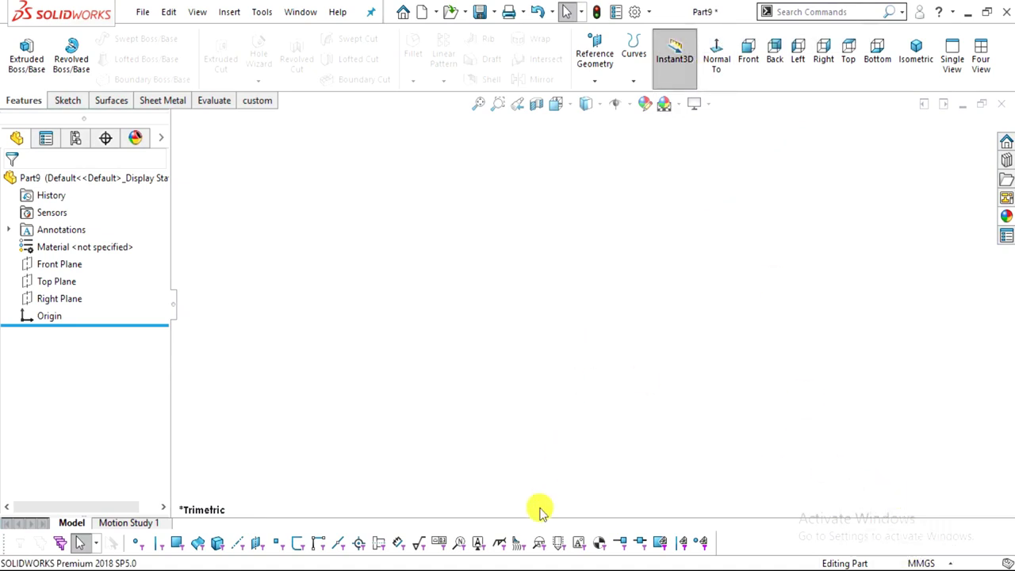
{"action": "key", "text": "alt+Tab"}
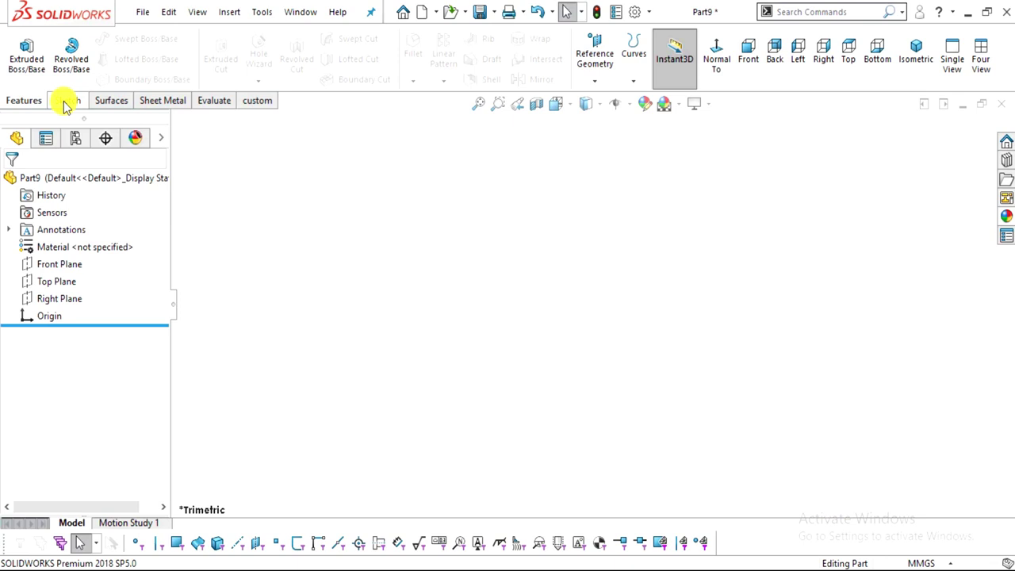
Start a sketch on the Front Plane, viewed normal to the plane
{"action": "left_click", "coordinate": [66, 100]}
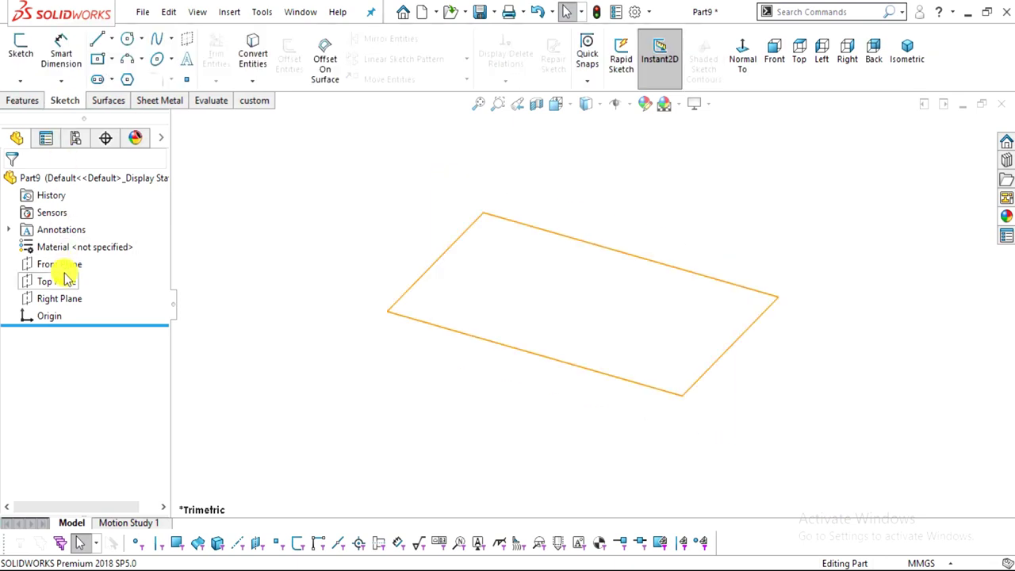
{"action": "left_click", "coordinate": [68, 279]}
{"action": "left_click", "coordinate": [62, 264]}
{"action": "left_click", "coordinate": [742, 60]}
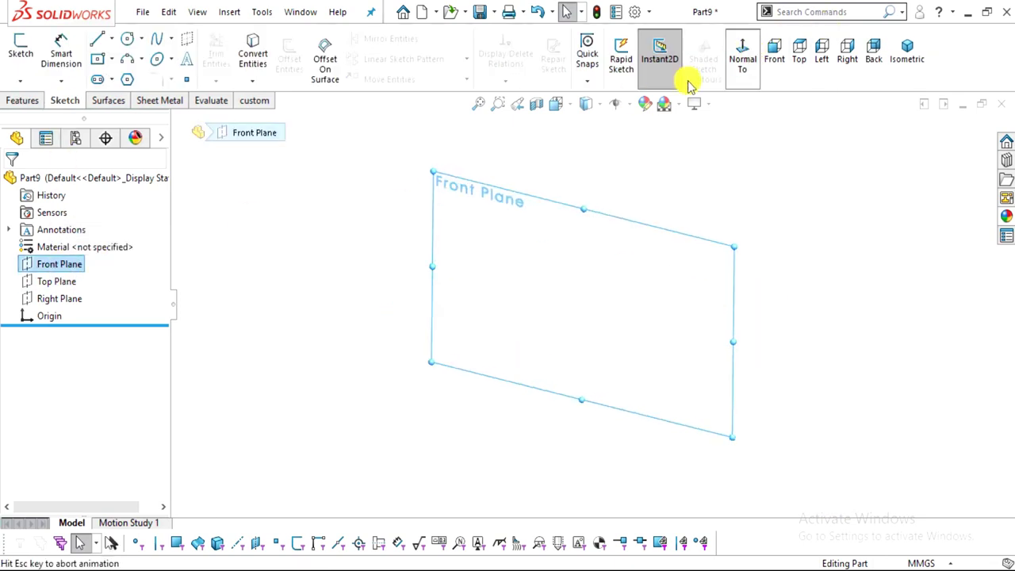
{"action": "left_click", "coordinate": [17, 46]}
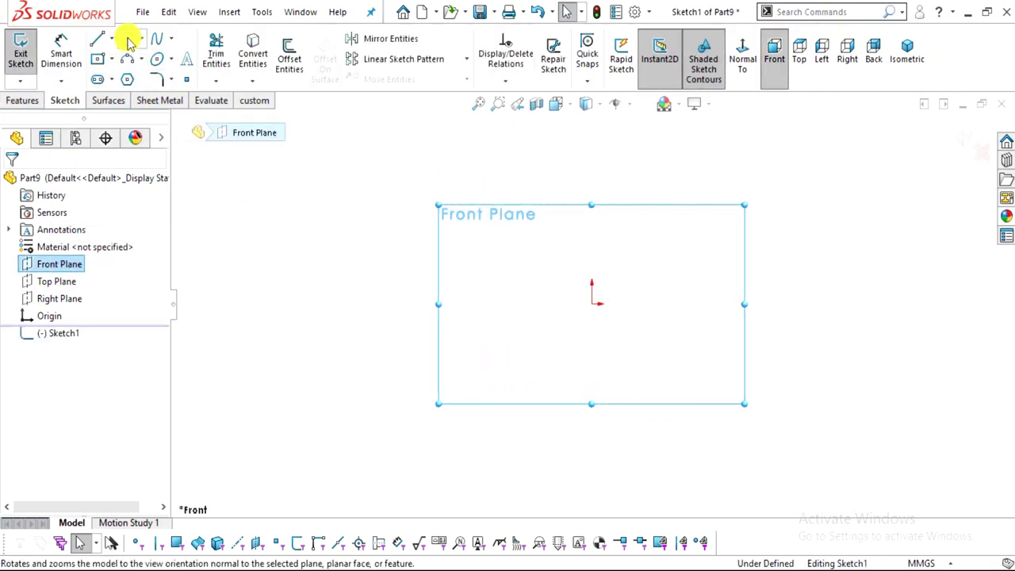
{"action": "left_click", "coordinate": [127, 38]}
{"action": "left_click", "coordinate": [592, 305]}
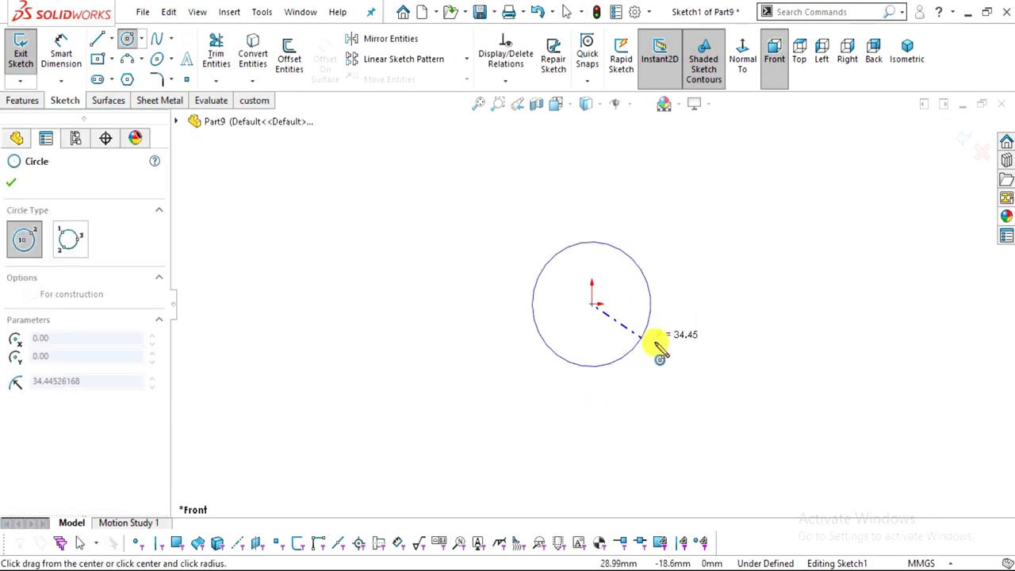
{"action": "left_click", "coordinate": [657, 351]}
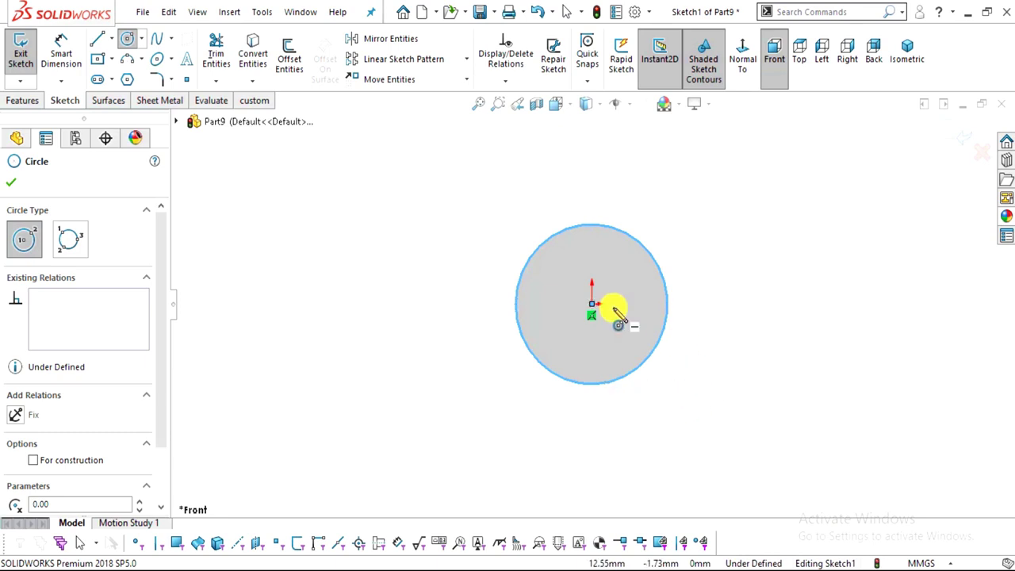
{"action": "key", "text": "Escape"}
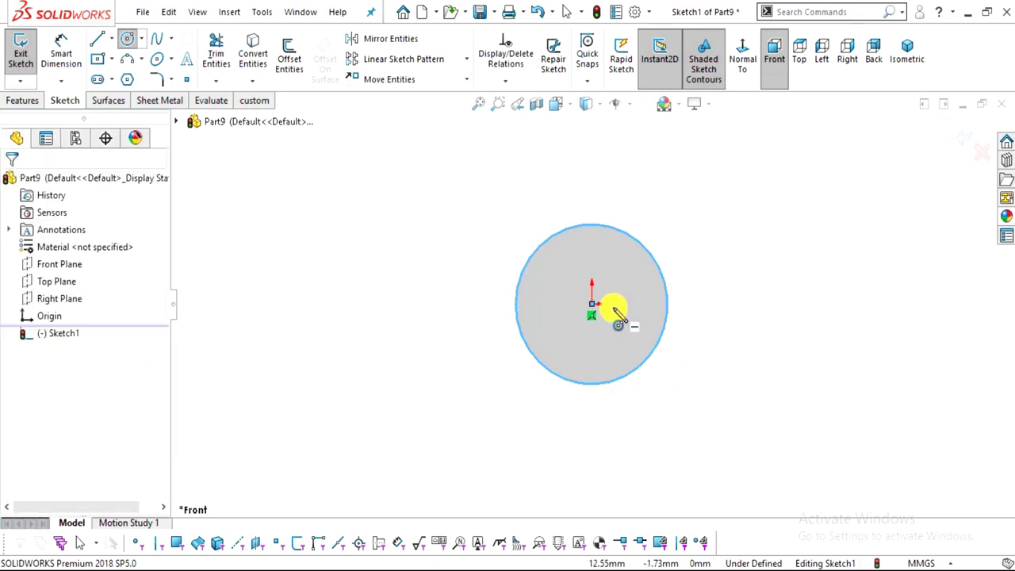
{"action": "key", "text": "Escape"}
{"action": "left_click_drag", "start_coordinate": [808, 436], "coordinate": [393, 188]}
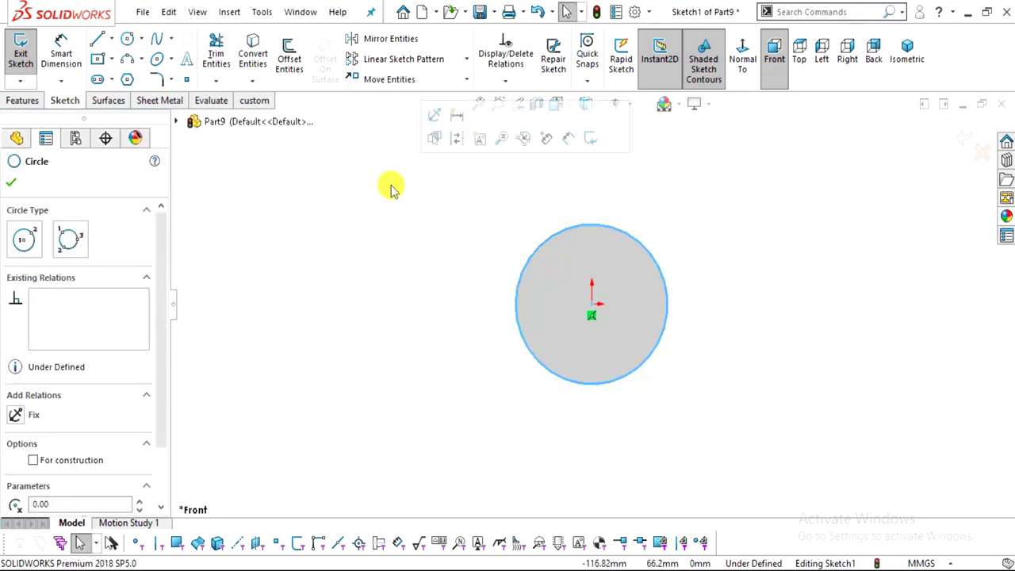
{"action": "key", "text": "Delete"}
Sketch a horizontal centerline about 210 mm long, starting at the origin
{"action": "left_click", "coordinate": [111, 38]}
{"action": "left_click", "coordinate": [125, 80]}
{"action": "left_click", "coordinate": [593, 302]}
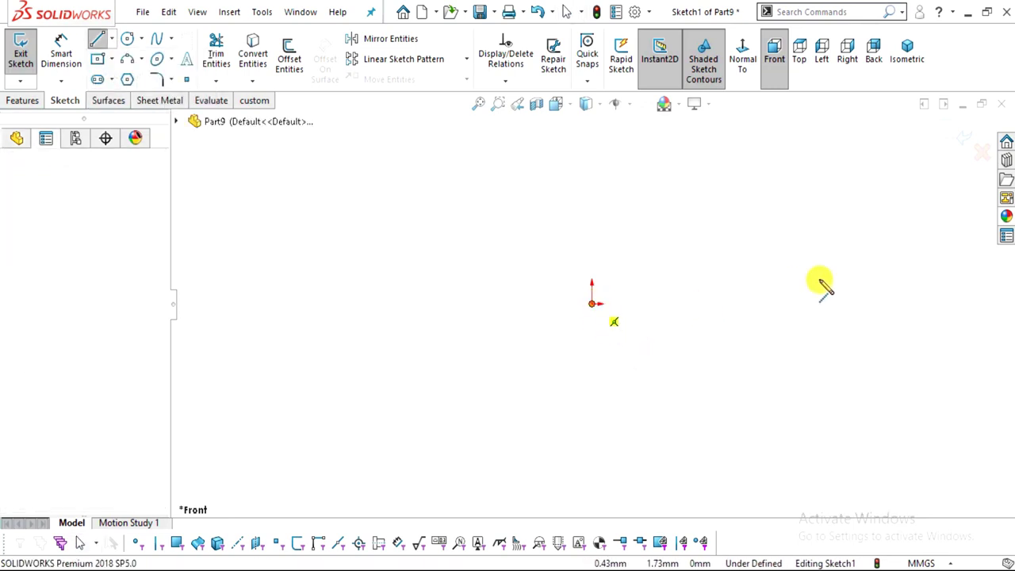
{"action": "left_click", "coordinate": [951, 306]}
{"action": "key", "text": "Escape"}
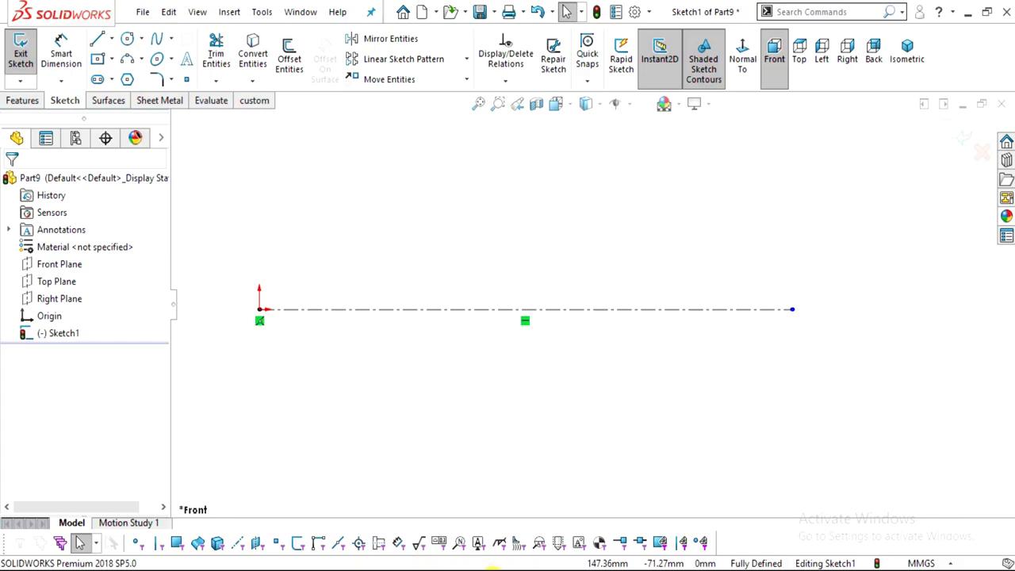
Start the shaft's profile line at the origin, and mark the shaft's center axis freehand on its lower view in Foxit Reader
{"action": "left_click", "coordinate": [491, 567]}
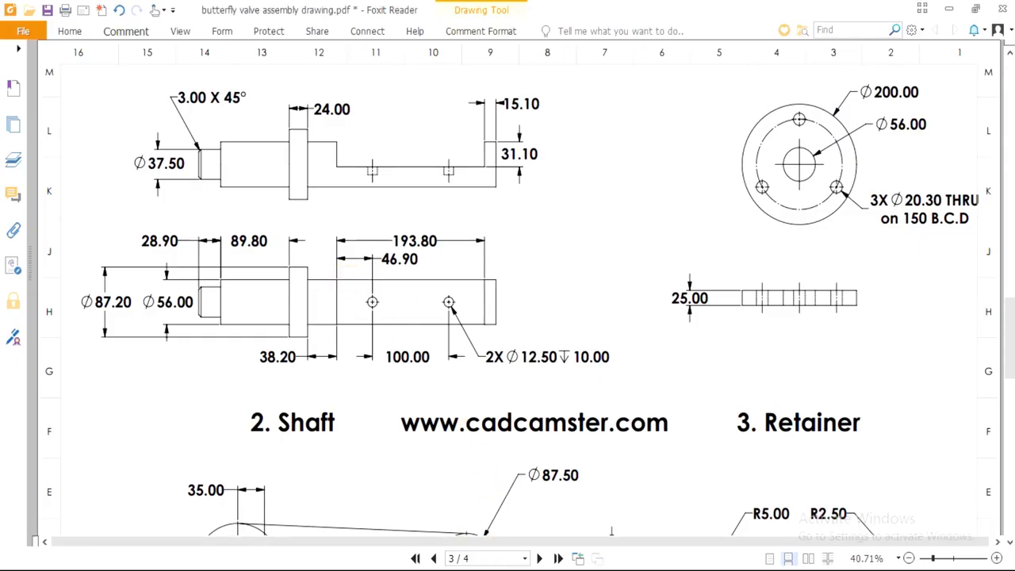
{"action": "key", "text": "alt+Tab"}
{"action": "left_click", "coordinate": [98, 39]}
{"action": "scroll", "coordinate": [370, 356], "scroll_direction": "down", "scroll_amount": 2}
{"action": "left_click", "coordinate": [359, 346]}
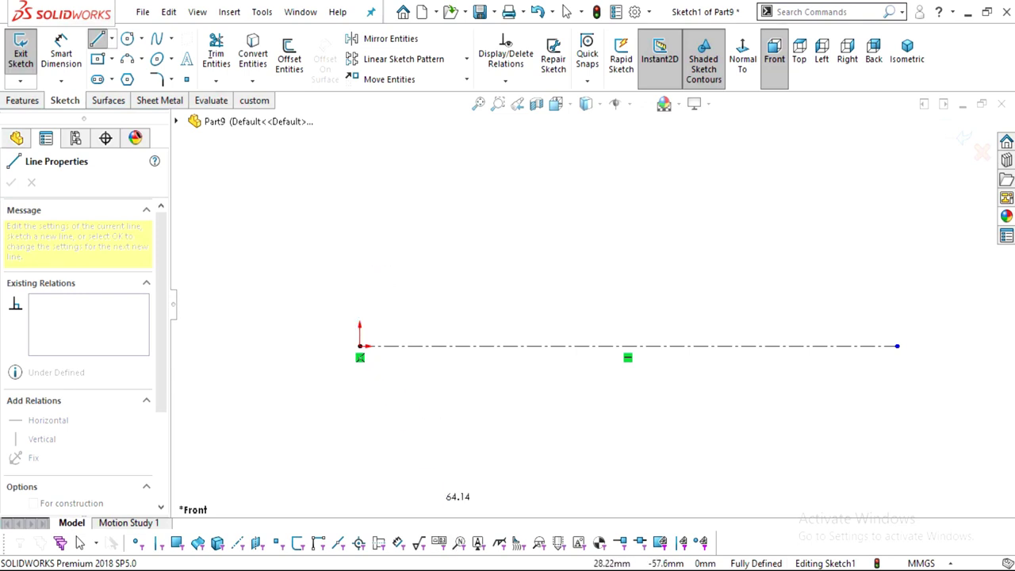
{"action": "key", "text": "alt+Tab"}
{"action": "mouse_move", "coordinate": [176, 305]}
{"action": "left_mouse_down"}
{"action": "mouse_move", "coordinate": [208, 296]}
{"action": "mouse_move", "coordinate": [313, 312]}
{"action": "mouse_move", "coordinate": [541, 300]}
{"action": "left_mouse_up"}
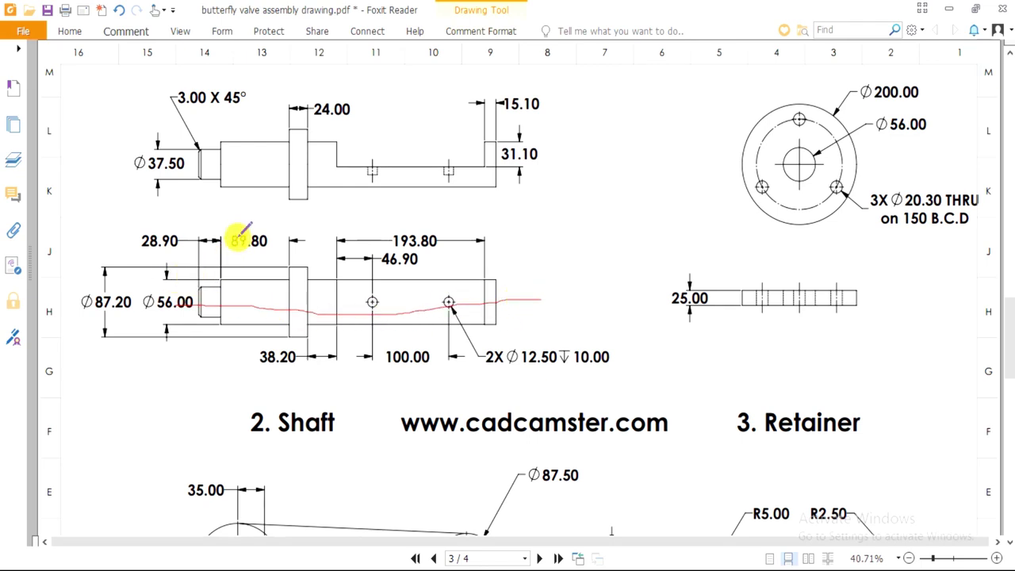
Back in SOLIDWORKS, sketch the shaft's first step: about 20 mm up from the origin, 25 mm across and 15 mm up
{"action": "key", "text": "alt+Tab"}
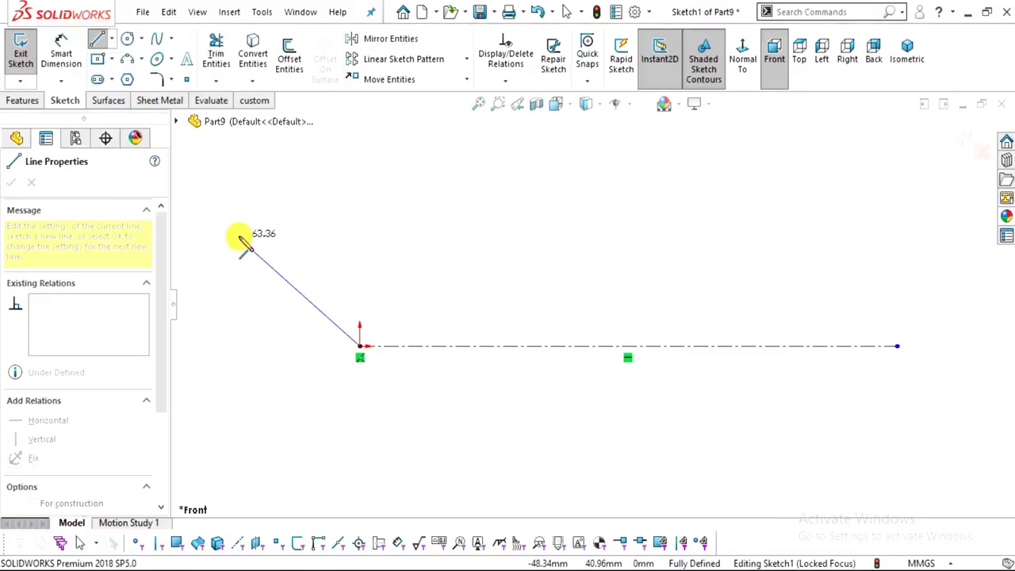
{"action": "left_click", "coordinate": [362, 290]}
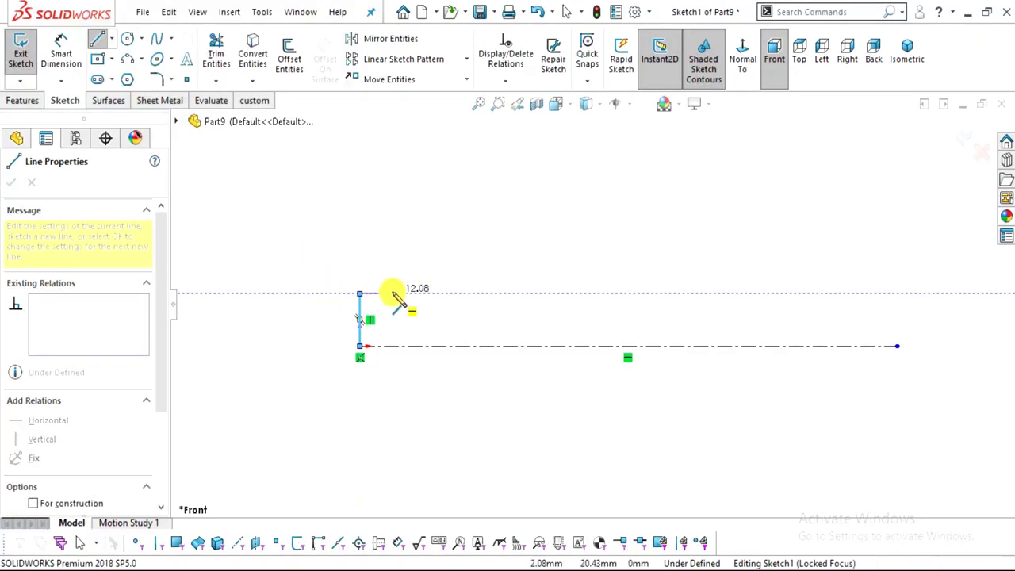
{"action": "key", "text": "alt+Tab"}
{"action": "key", "text": "alt+Tab"}
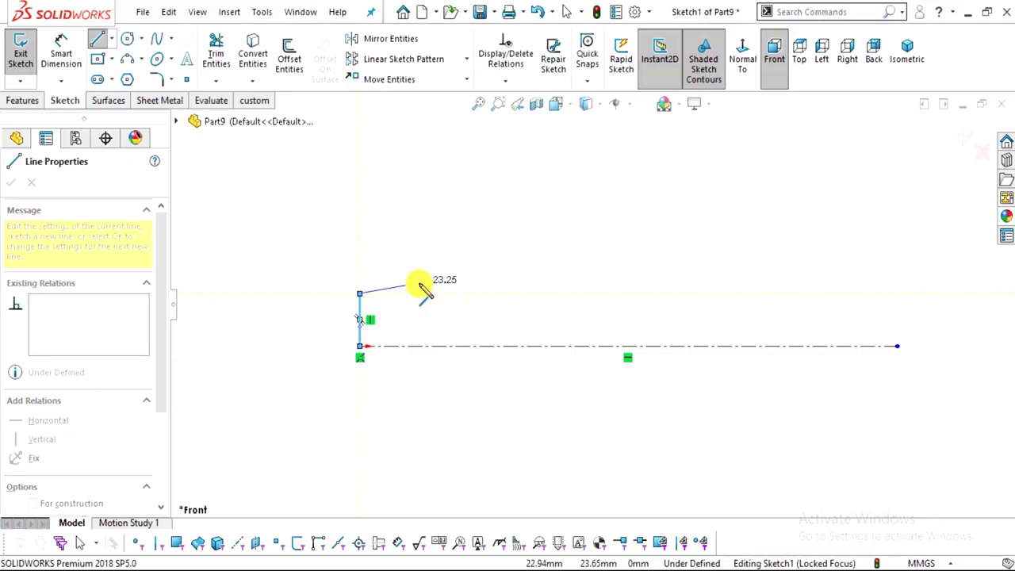
{"action": "left_click", "coordinate": [423, 294]}
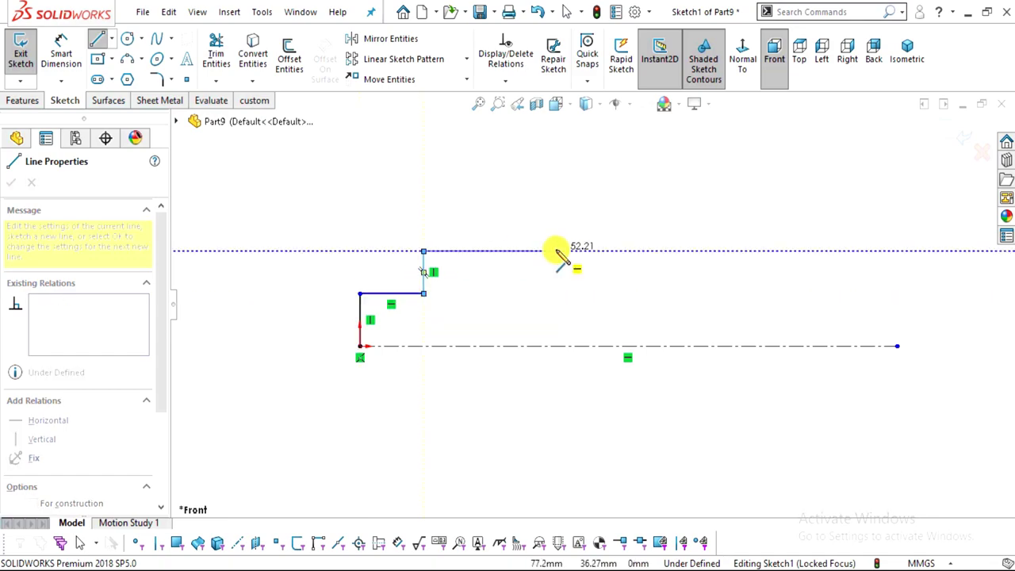
{"action": "key", "text": "alt+Tab"}
{"action": "key", "text": "alt+Tab"}
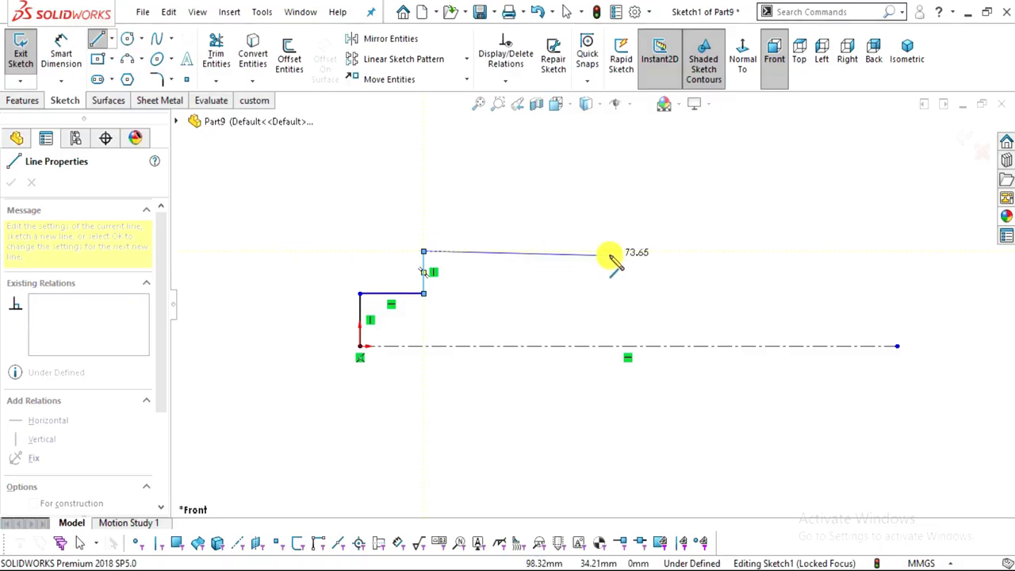
Continue the profile about 73 mm horizontally, add a collar about 14 mm wide, and extend and close it down to the centerline's far endpoint
{"action": "left_click", "coordinate": [608, 251]}
{"action": "left_click", "coordinate": [608, 218]}
{"action": "left_click", "coordinate": [644, 218]}
{"action": "key", "text": "alt+Tab"}
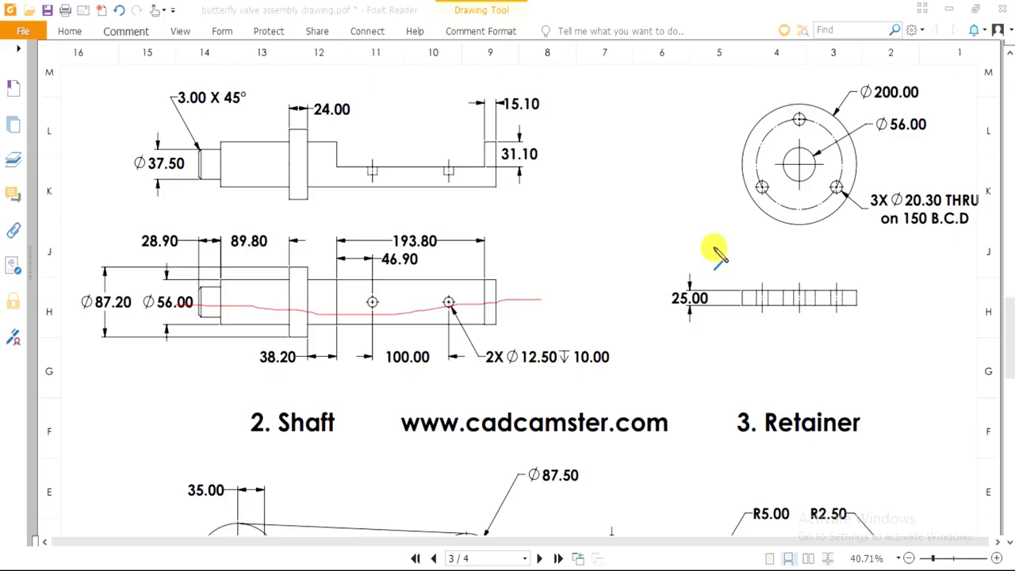
{"action": "key", "text": "alt+Tab"}
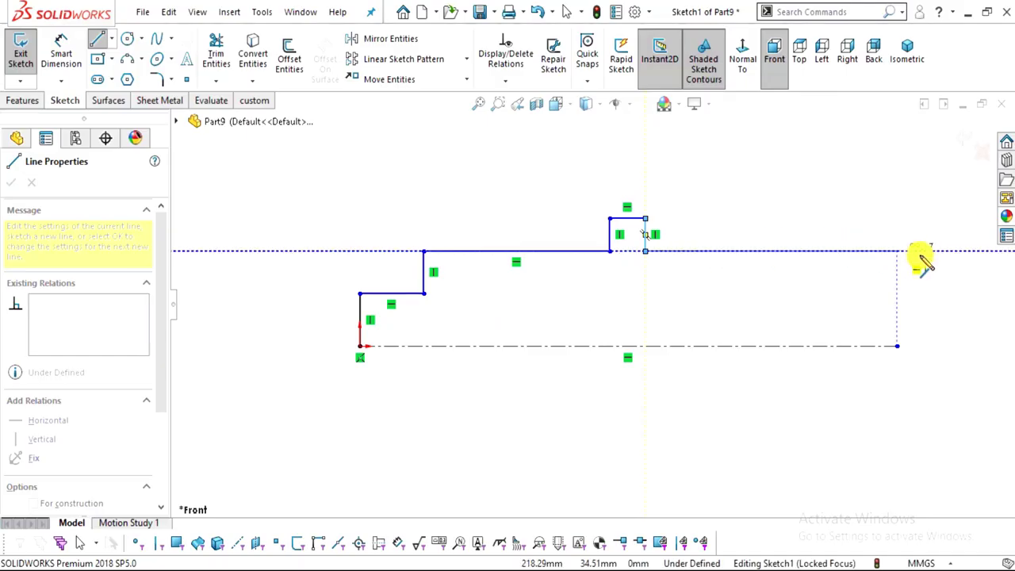
{"action": "left_click", "coordinate": [897, 251]}
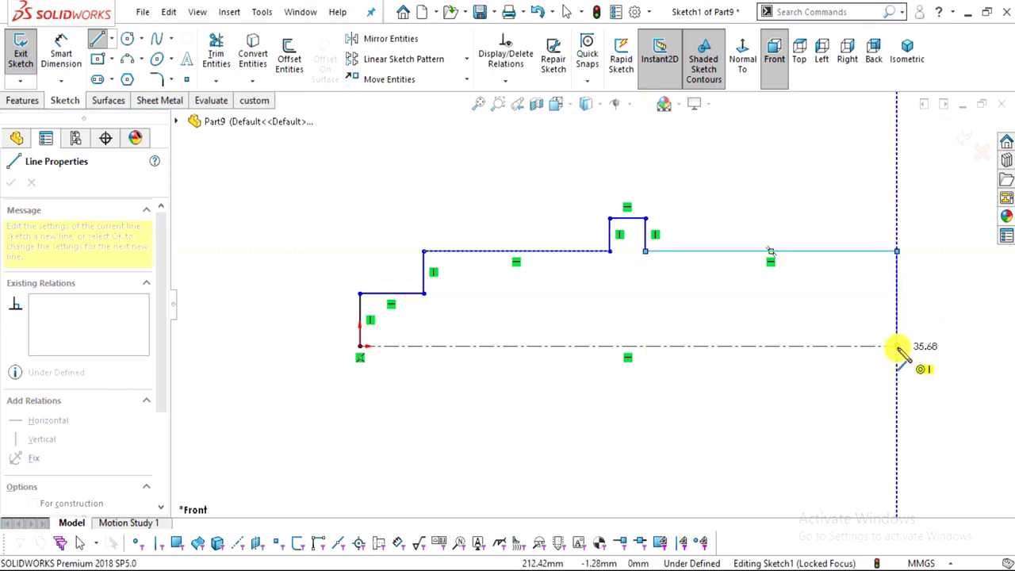
{"action": "left_click", "coordinate": [896, 346]}
{"action": "key", "text": "Escape"}
{"action": "key", "text": "f"}
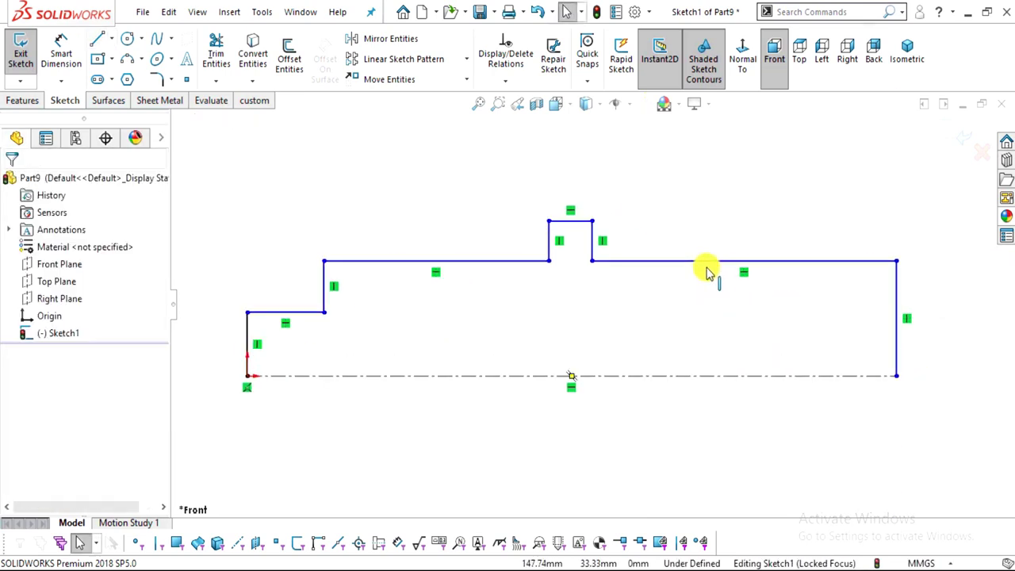
Add a horizontal relation between the two lower corner points of the collar
{"action": "scroll", "coordinate": [658, 282], "scroll_direction": "up", "scroll_amount": 1}
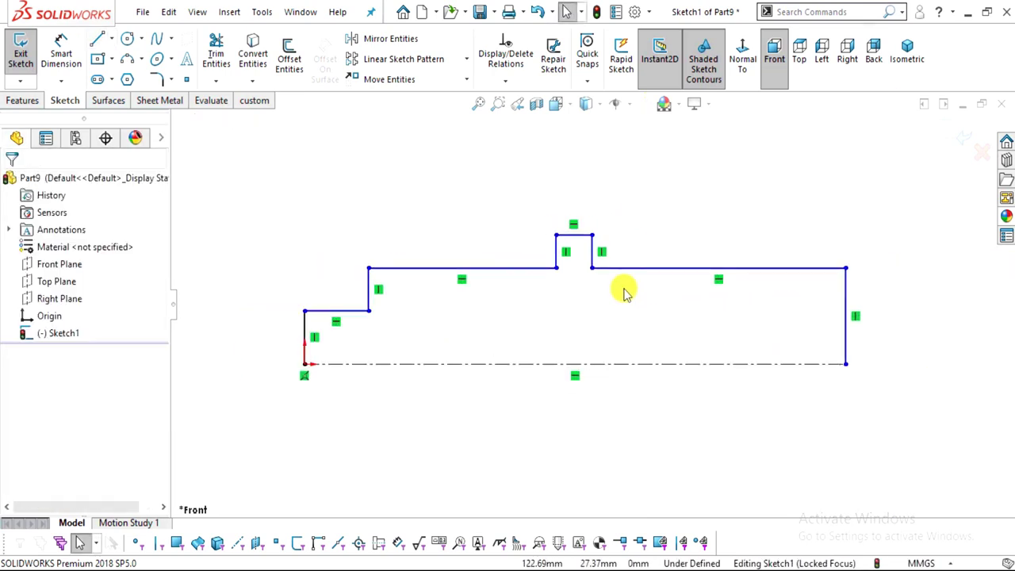
{"action": "left_click", "coordinate": [556, 268]}
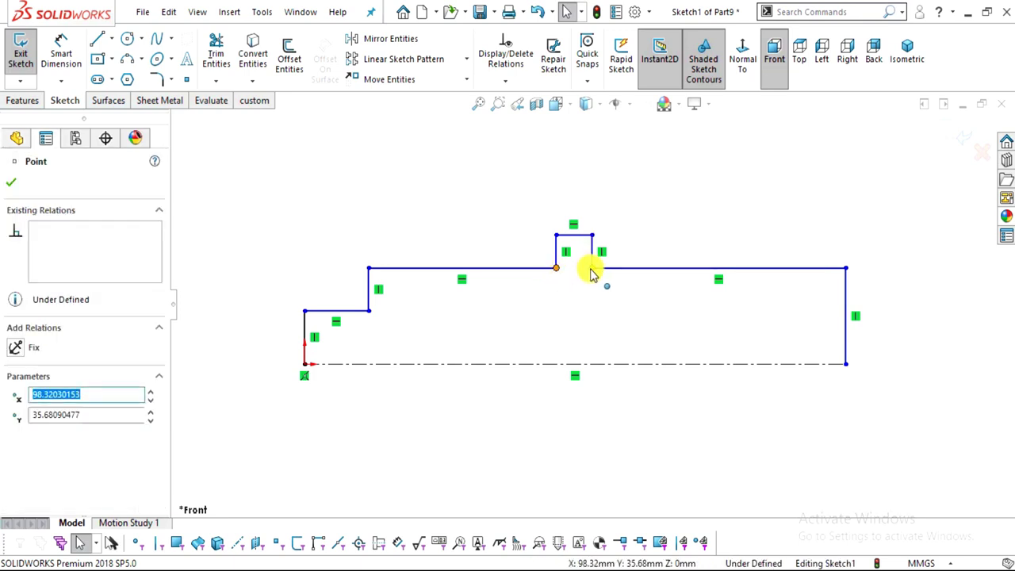
{"action": "left_click", "coordinate": [590, 270], "text": "ctrl"}
{"action": "left_click", "coordinate": [640, 210]}
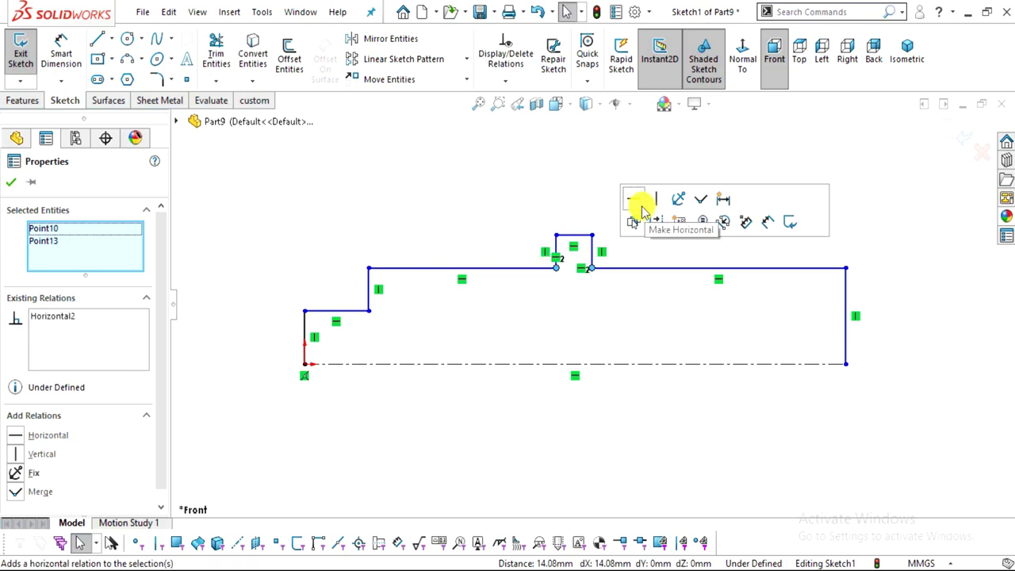
Dimension the distance from the centerline to the horizontal line of the profile's smallest step as 37.5/2, giving 18.75 mm
{"action": "left_click", "coordinate": [917, 272]}
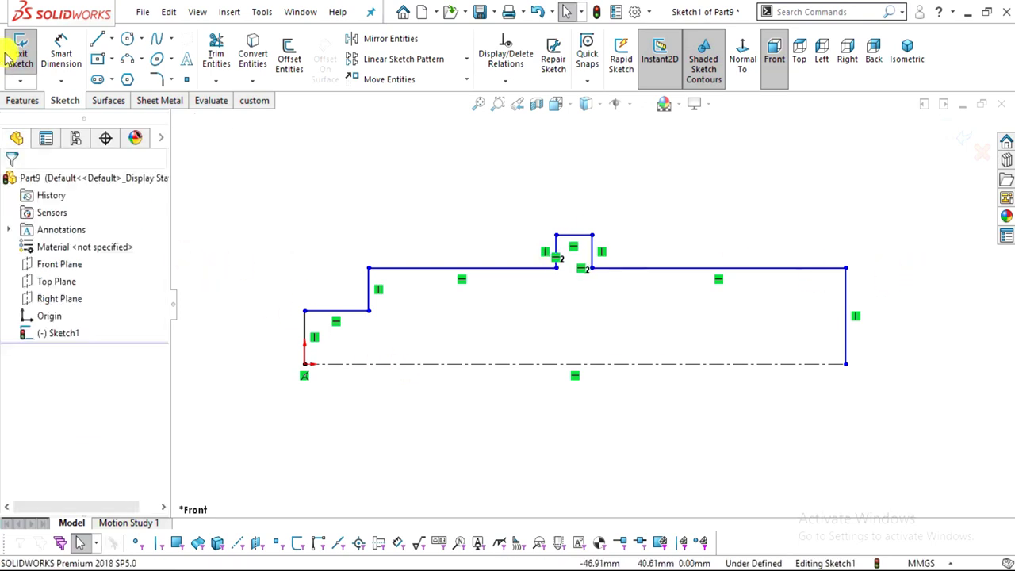
{"action": "left_click", "coordinate": [61, 49]}
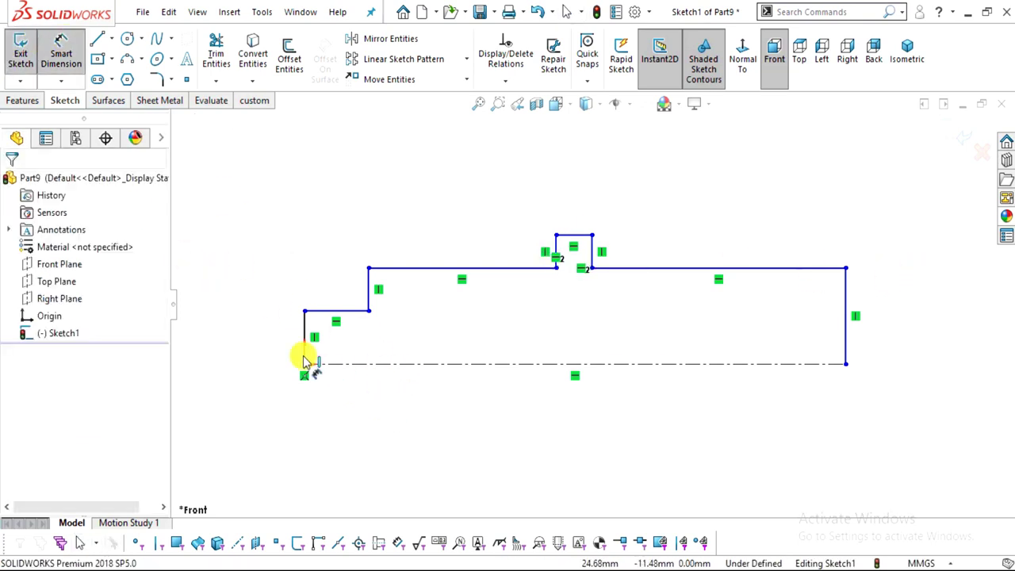
{"action": "left_click", "coordinate": [323, 315]}
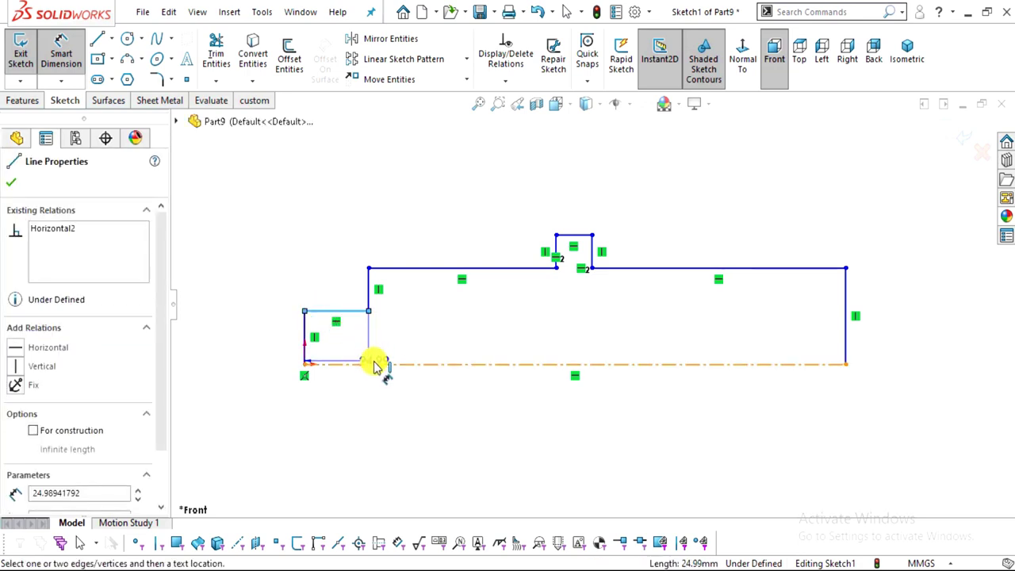
{"action": "left_click", "coordinate": [378, 364]}
{"action": "key", "text": "alt+Tab"}
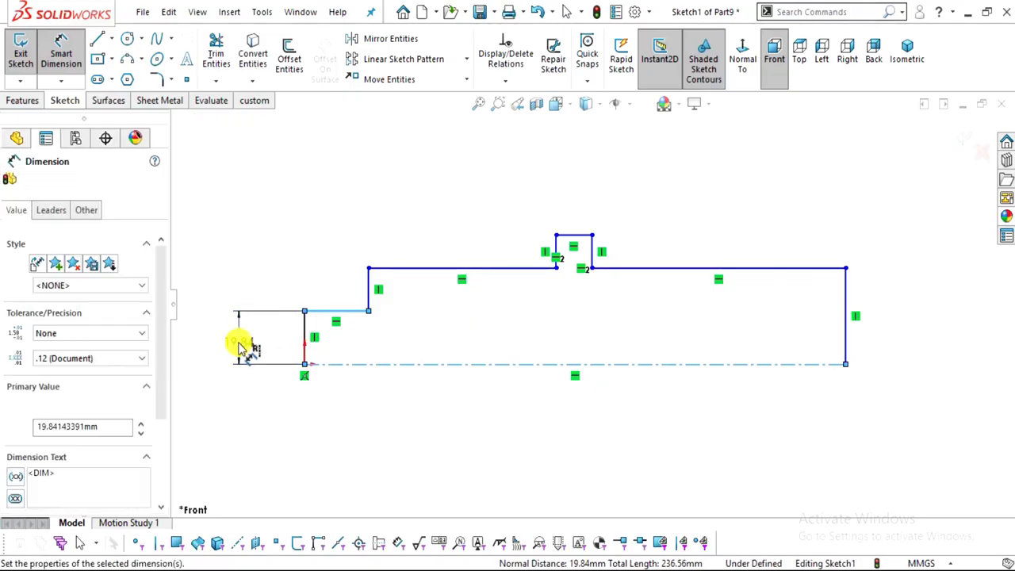
{"action": "left_click", "coordinate": [241, 347]}
{"action": "type", "text": "37."}
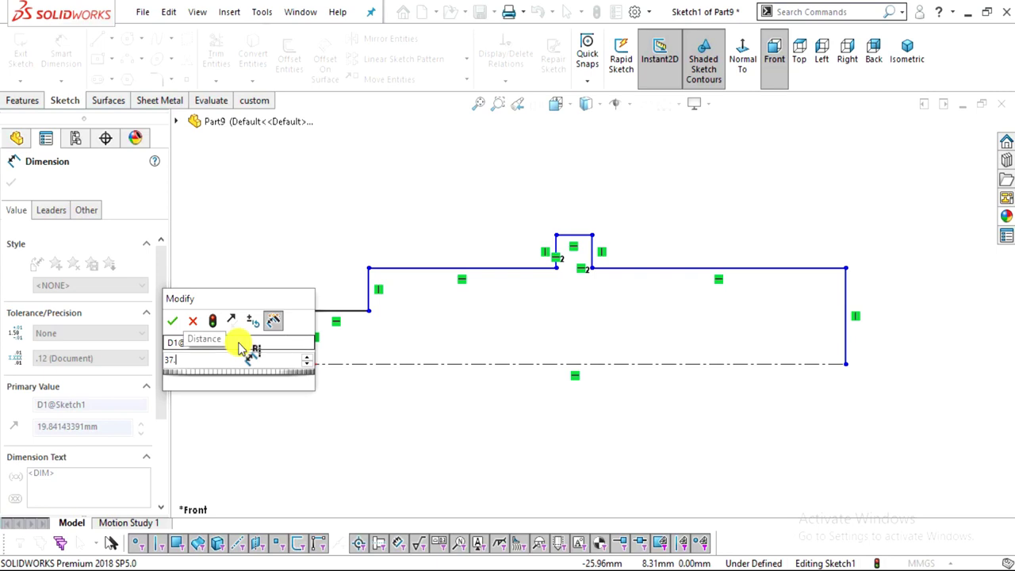
{"action": "type", "text": "5/"}
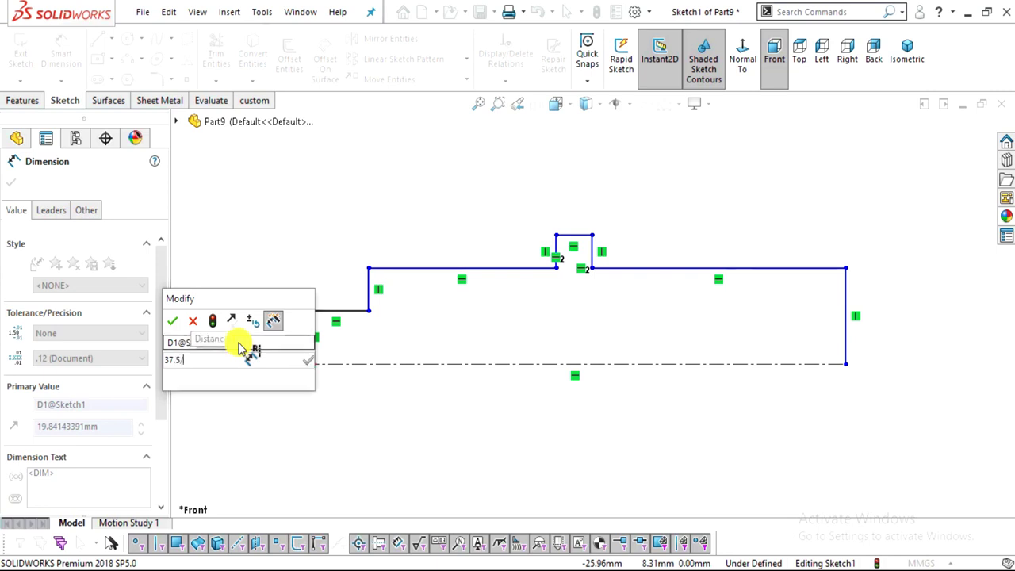
{"action": "key", "text": "Return"}
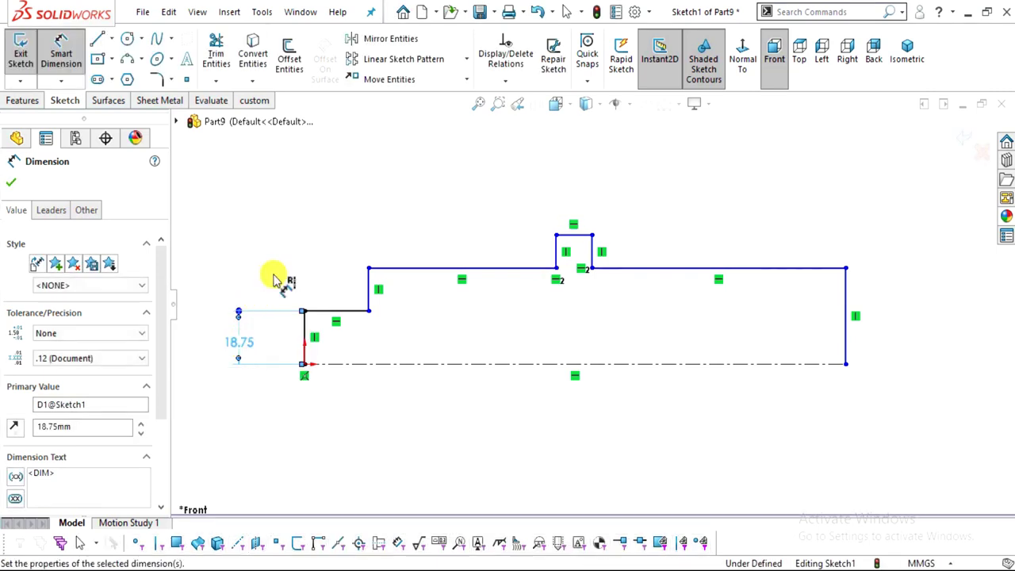
{"action": "left_click", "coordinate": [480, 344]}
Dimension the length of the horizontal line at the shaft's smallest step as 28.9 mm, following the PDF drawing
{"action": "scroll", "coordinate": [446, 333], "scroll_direction": "down", "scroll_amount": 3}
{"action": "scroll", "coordinate": [352, 298], "scroll_direction": "up", "scroll_amount": 3}
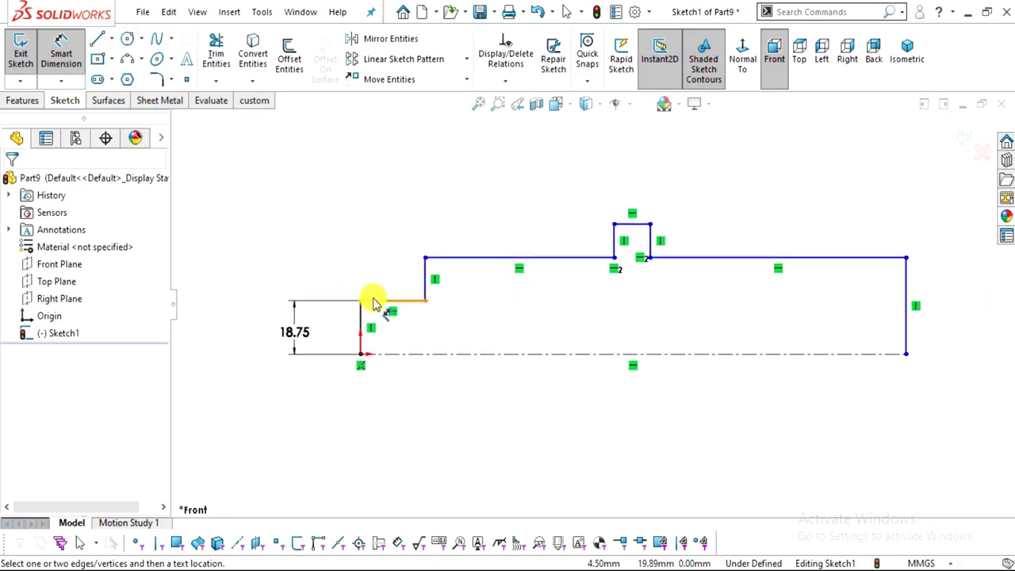
{"action": "key", "text": "alt+Tab"}
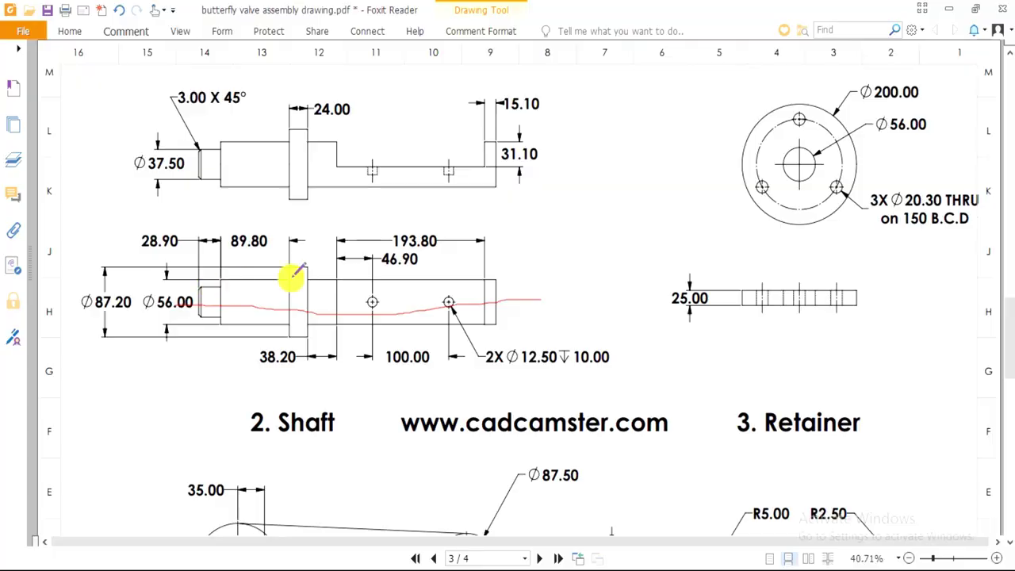
{"action": "key", "text": "alt+Tab"}
{"action": "left_click", "coordinate": [385, 300]}
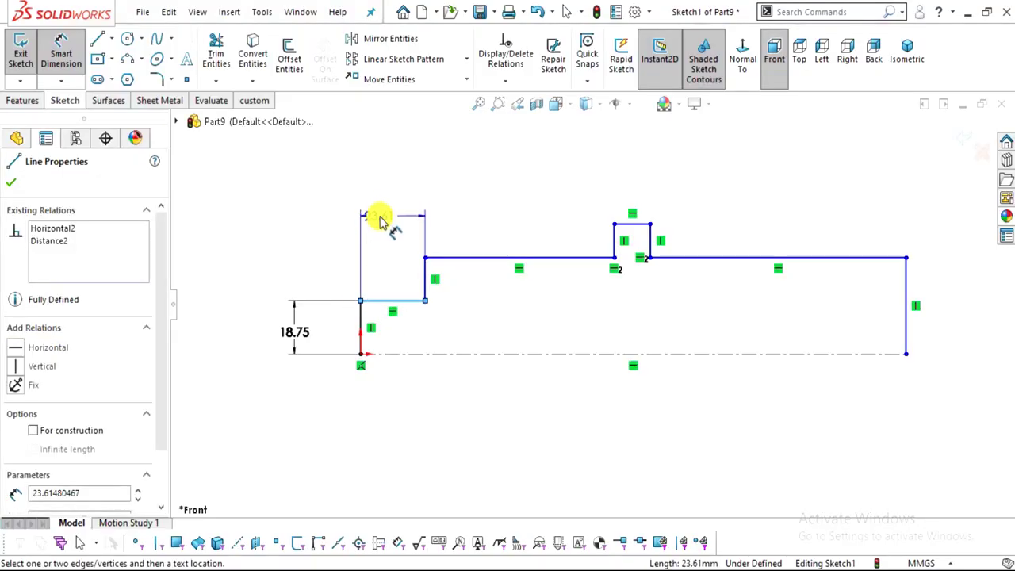
{"action": "left_click", "coordinate": [381, 221]}
{"action": "type", "text": "28.9"}
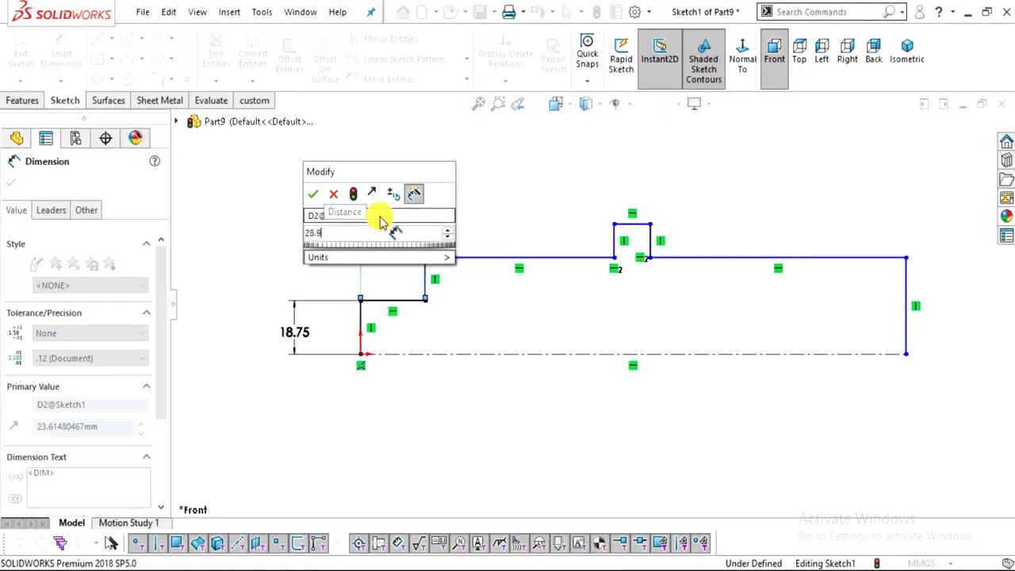
{"action": "key", "text": "Return"}
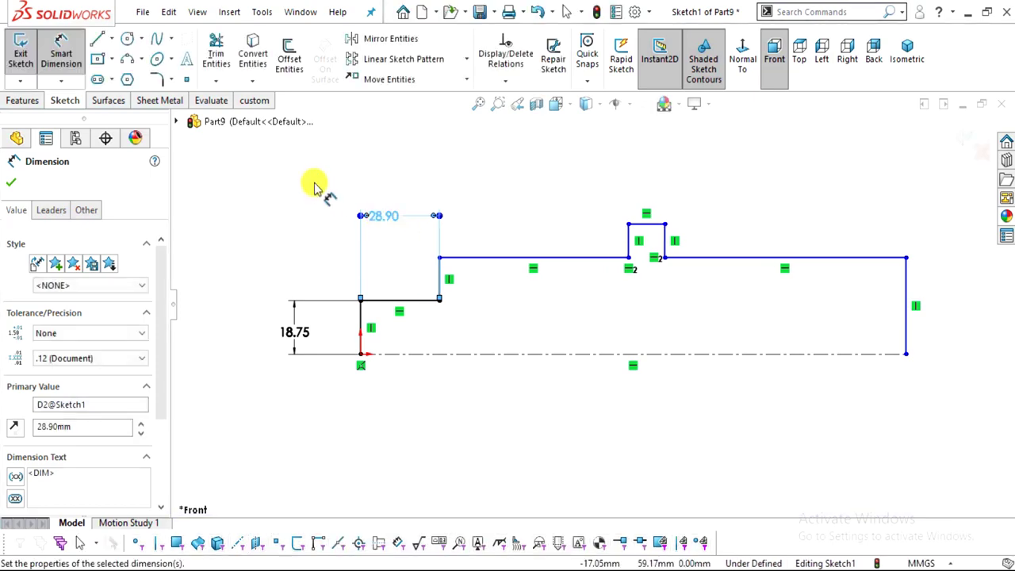
Check the PDF drawing and dimension the horizontal line between the small end step and the raised collar as 89.8 mm
{"action": "key", "text": "alt+Tab"}
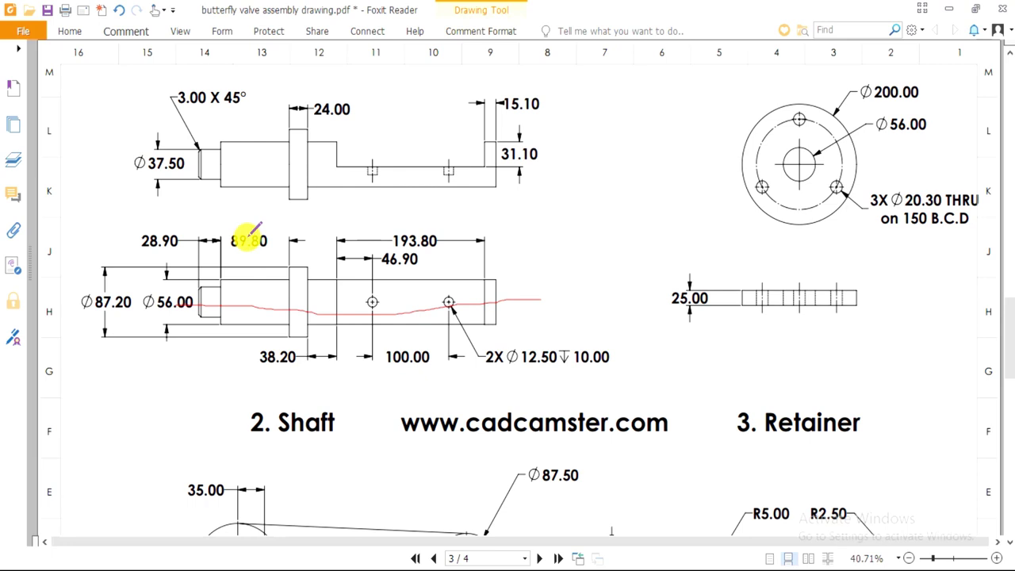
{"action": "key", "text": "alt+Tab"}
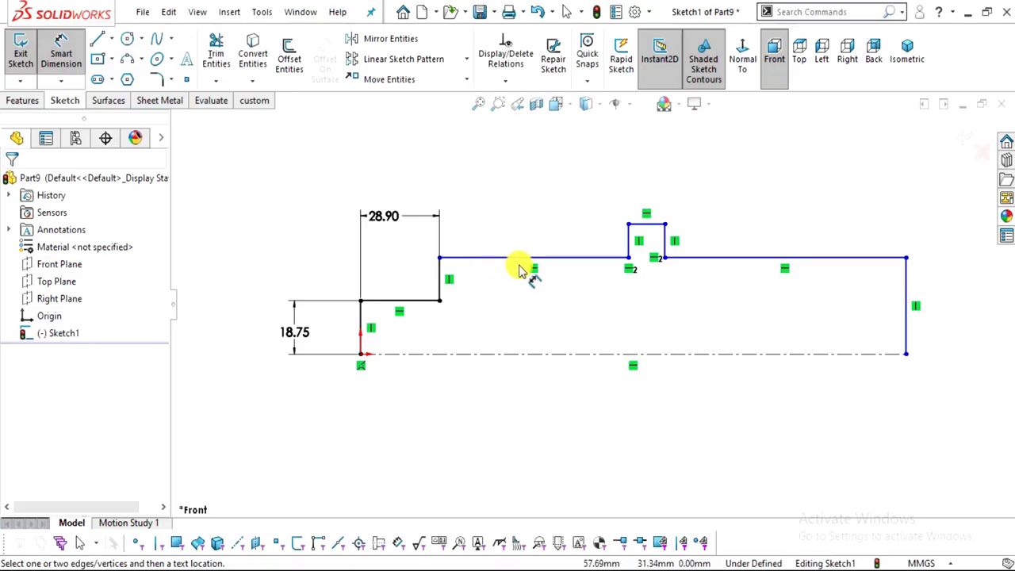
{"action": "key", "text": "alt+Tab"}
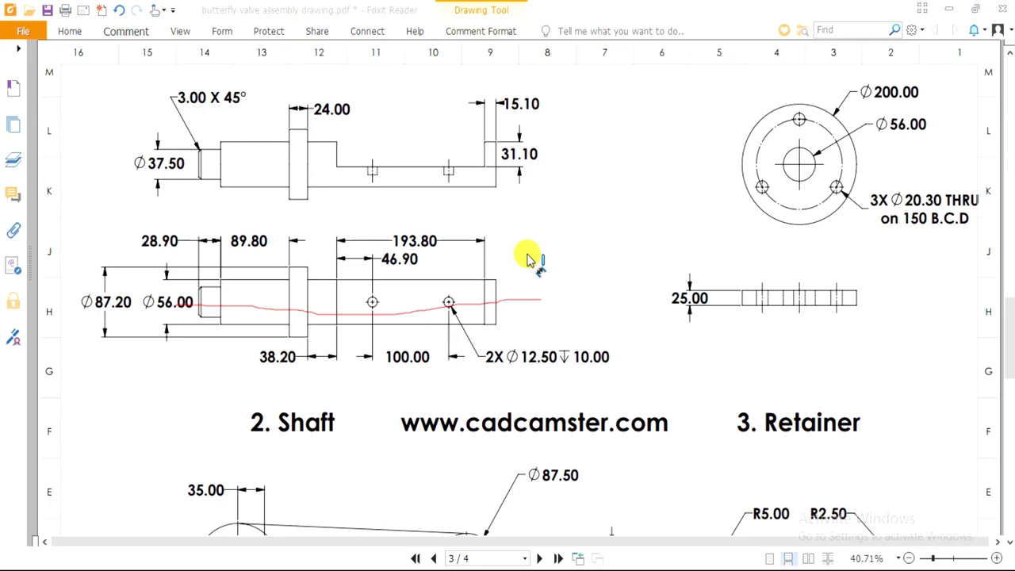
{"action": "key", "text": "alt+Tab"}
{"action": "left_click", "coordinate": [536, 258]}
{"action": "left_click", "coordinate": [537, 204]}
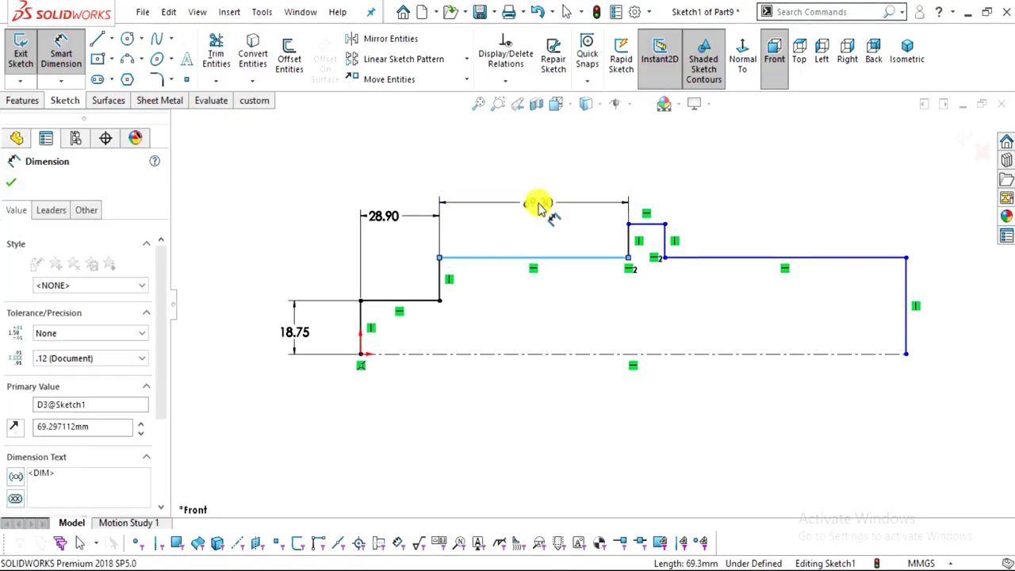
{"action": "type", "text": "89.8"}
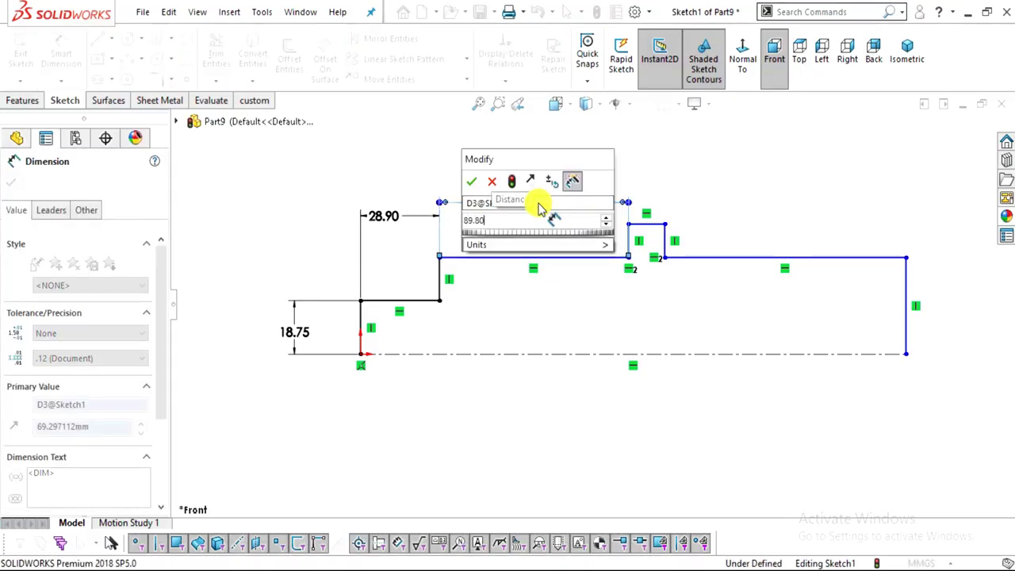
{"action": "key", "text": "Return"}
{"action": "key", "text": "Escape"}
Move the collar's free lower corner past the end of the 89.80 line, making the collar about 12 mm wide on its outer side
{"action": "scroll", "coordinate": [687, 256], "scroll_direction": "down", "scroll_amount": 4}
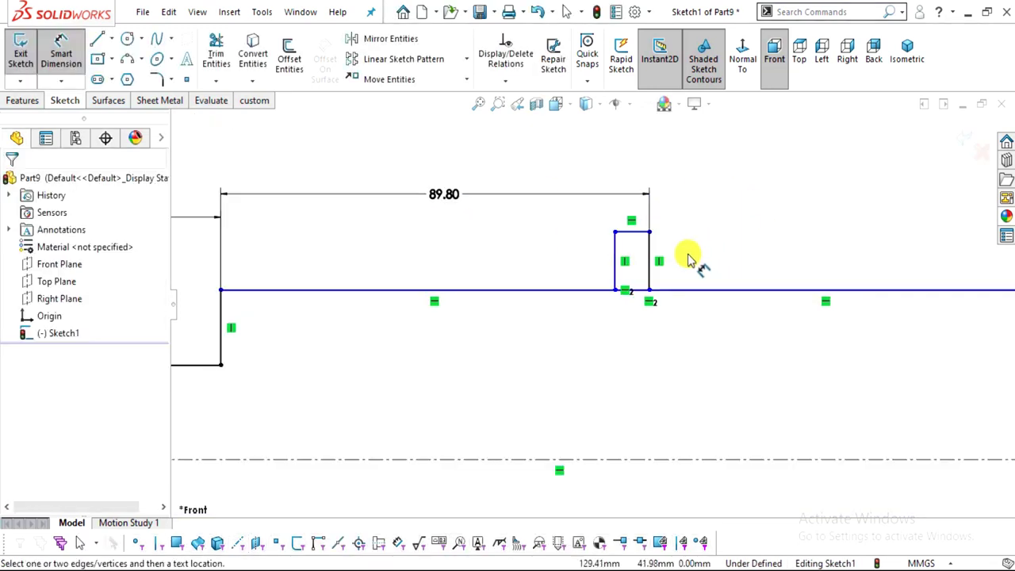
{"action": "key", "text": "Escape"}
{"action": "mouse_move", "coordinate": [613, 303]}
{"action": "left_mouse_down"}
{"action": "mouse_move", "coordinate": [679, 290]}
{"action": "mouse_move", "coordinate": [712, 307]}
{"action": "left_mouse_up"}
{"action": "scroll", "coordinate": [716, 306], "scroll_direction": "up", "scroll_amount": 5}
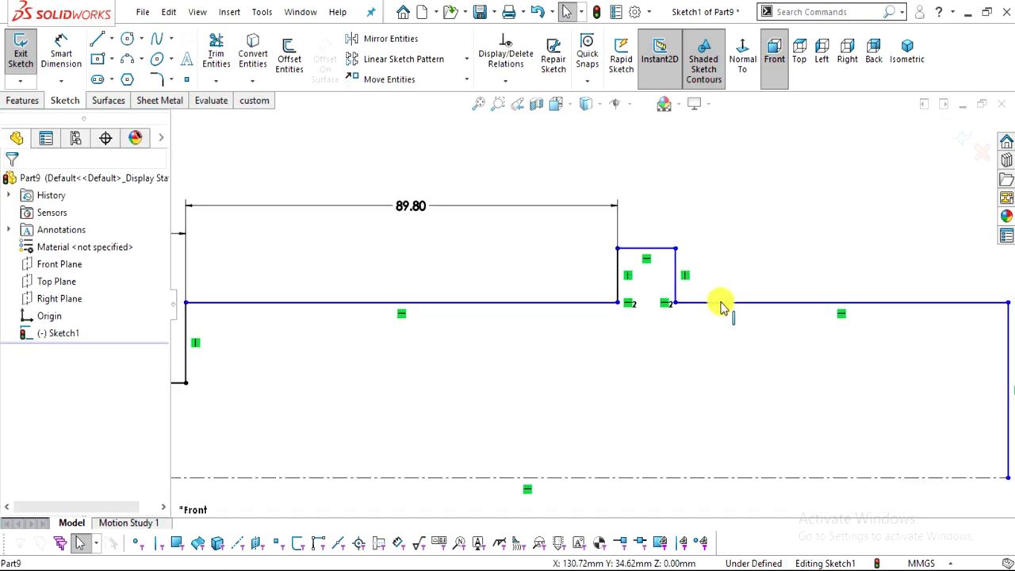
Dimension the width of the raised collar's top line as 24 mm, following the PDF drawing
{"action": "left_click", "coordinate": [70, 45]}
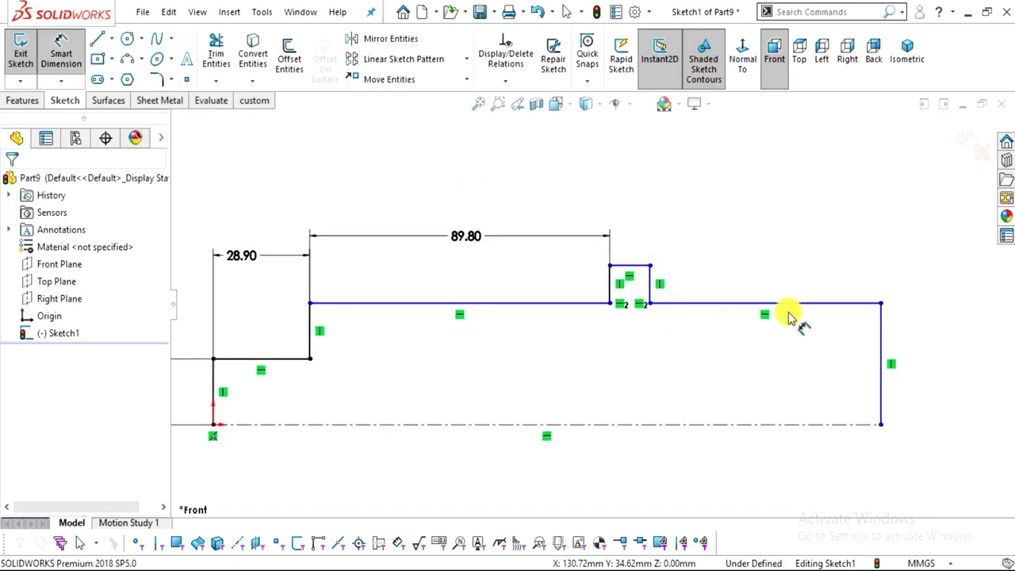
{"action": "key", "text": "alt+Tab"}
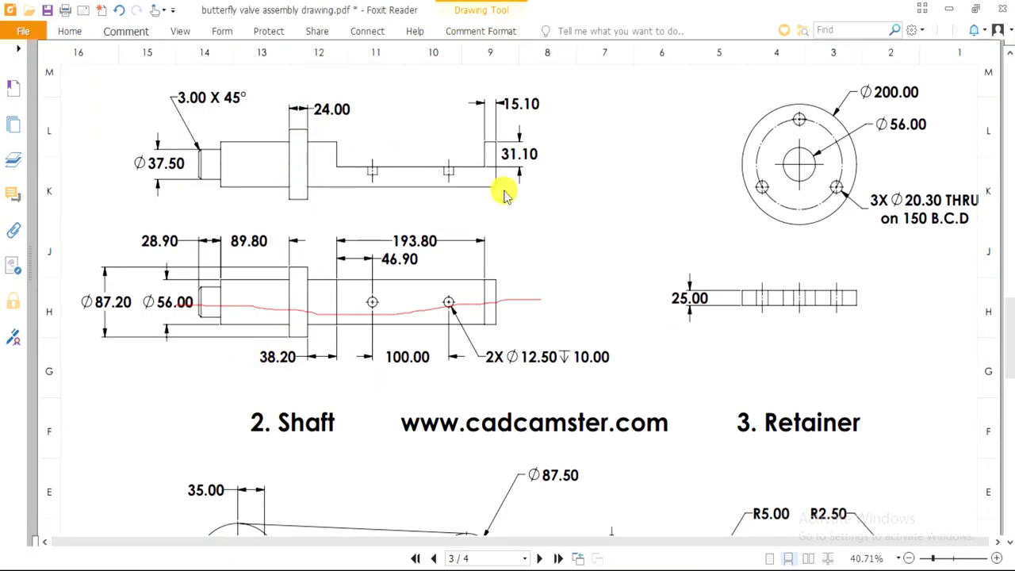
{"action": "key", "text": "alt+Tab"}
{"action": "left_click", "coordinate": [626, 268]}
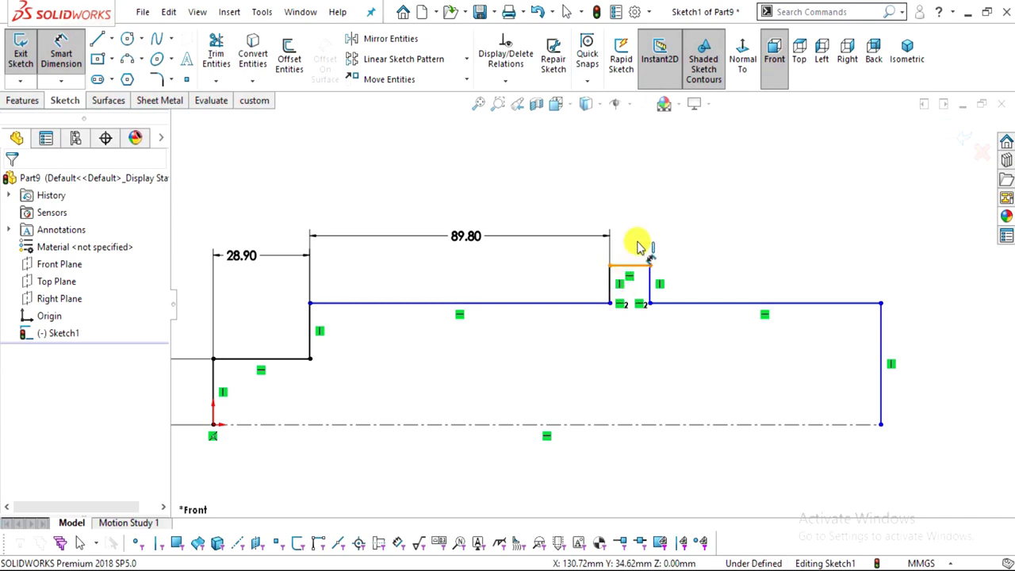
{"action": "left_click", "coordinate": [634, 238]}
{"action": "type", "text": "24"}
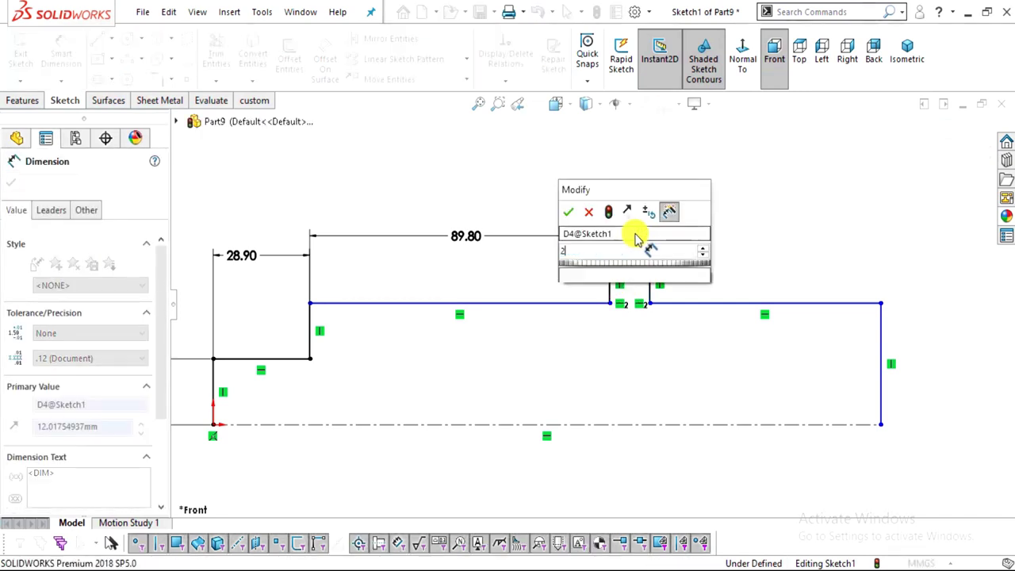
{"action": "key", "text": "Return"}
{"action": "key", "text": "Escape"}
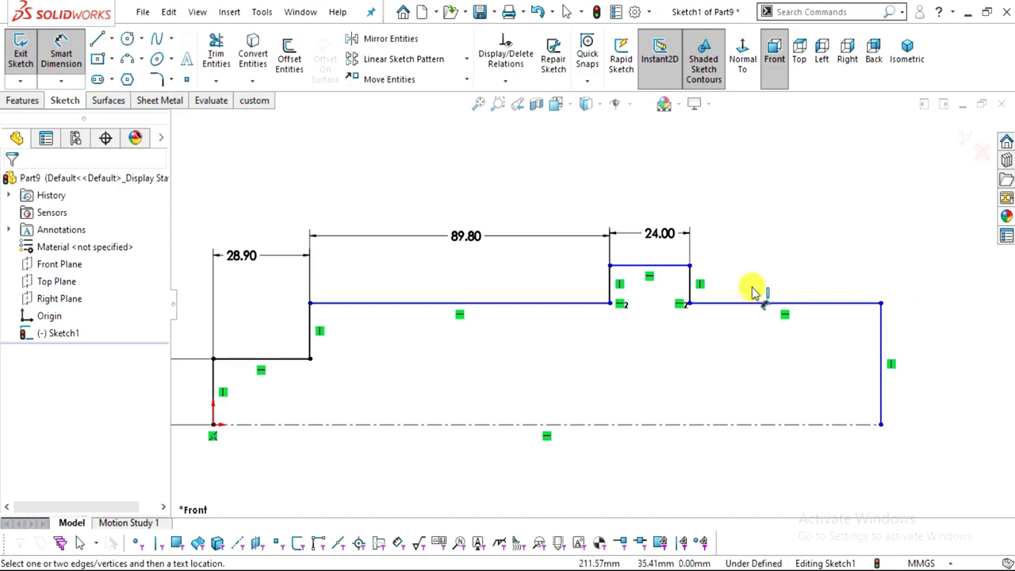
Switch to the butterfly valve drawing in Foxit Reader and circle the shaft's 15.10, 193.80 and 38.20 dimensions freehand
{"action": "key", "text": "alt+Tab"}
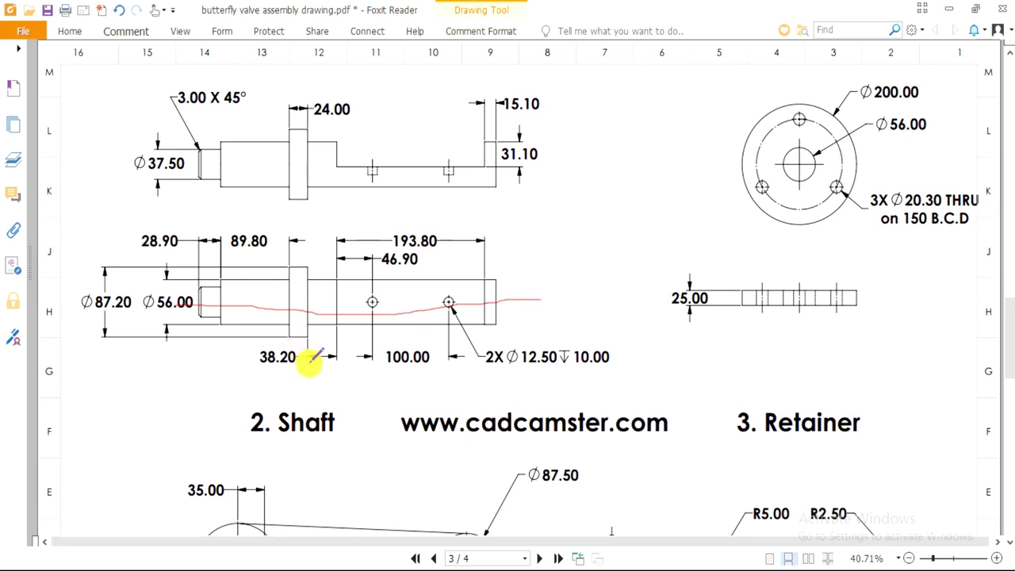
{"action": "mouse_move", "coordinate": [507, 90]}
{"action": "left_mouse_down"}
{"action": "mouse_move", "coordinate": [556, 107]}
{"action": "mouse_move", "coordinate": [512, 78]}
{"action": "left_mouse_up"}
{"action": "left_click_drag", "start_coordinate": [445, 237], "coordinate": [392, 224]}
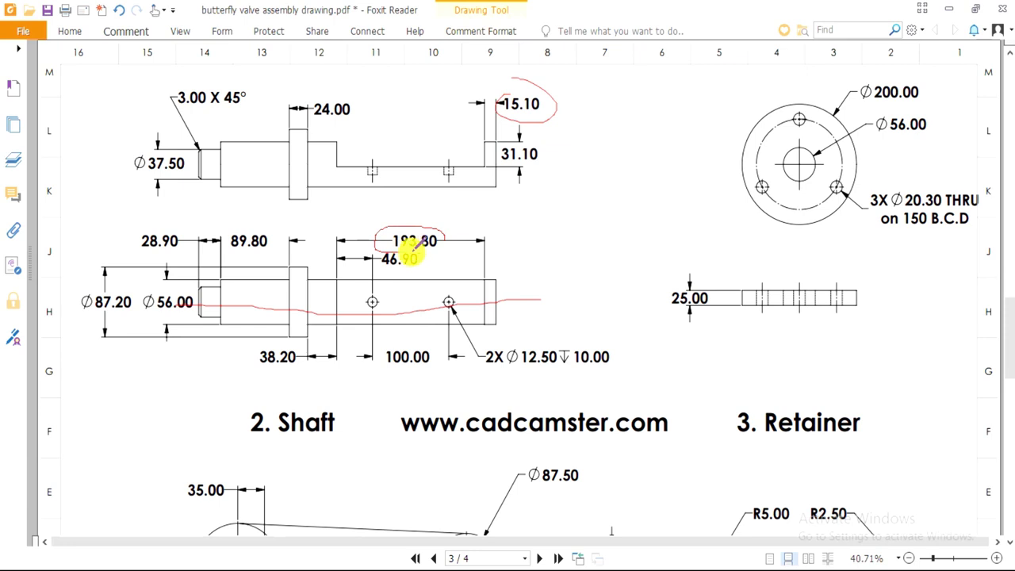
{"action": "mouse_move", "coordinate": [295, 358]}
{"action": "left_mouse_down"}
{"action": "mouse_move", "coordinate": [266, 388]}
{"action": "mouse_move", "coordinate": [242, 366]}
{"action": "mouse_move", "coordinate": [290, 373]}
{"action": "left_mouse_up"}
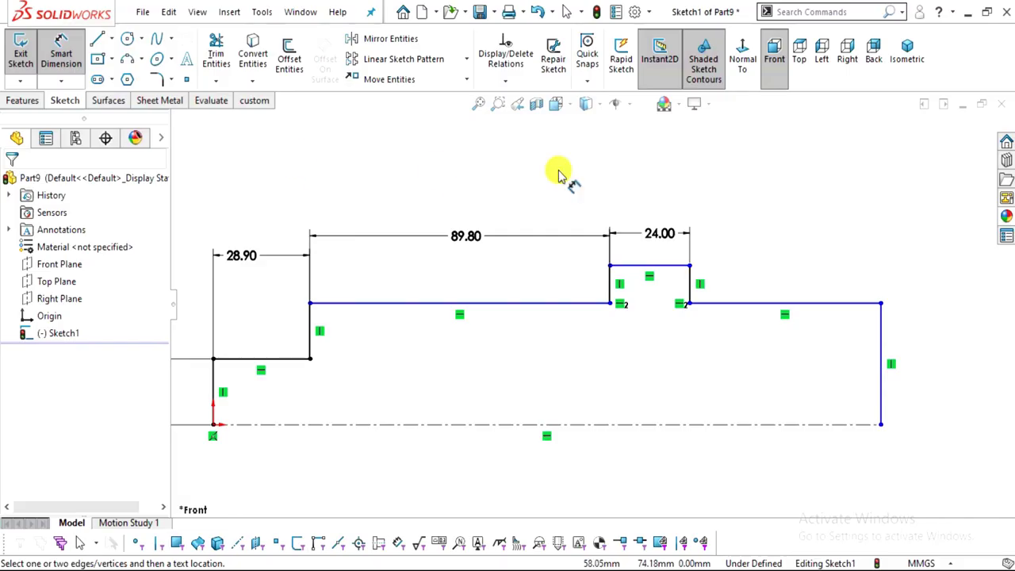
Back in SOLIDWORKS, dimension the long horizontal line beyond the collar as 193.8+38.2+15.1 mm
{"action": "left_click", "coordinate": [839, 303]}
{"action": "left_click", "coordinate": [832, 250]}
{"action": "type", "text": "193.8"}
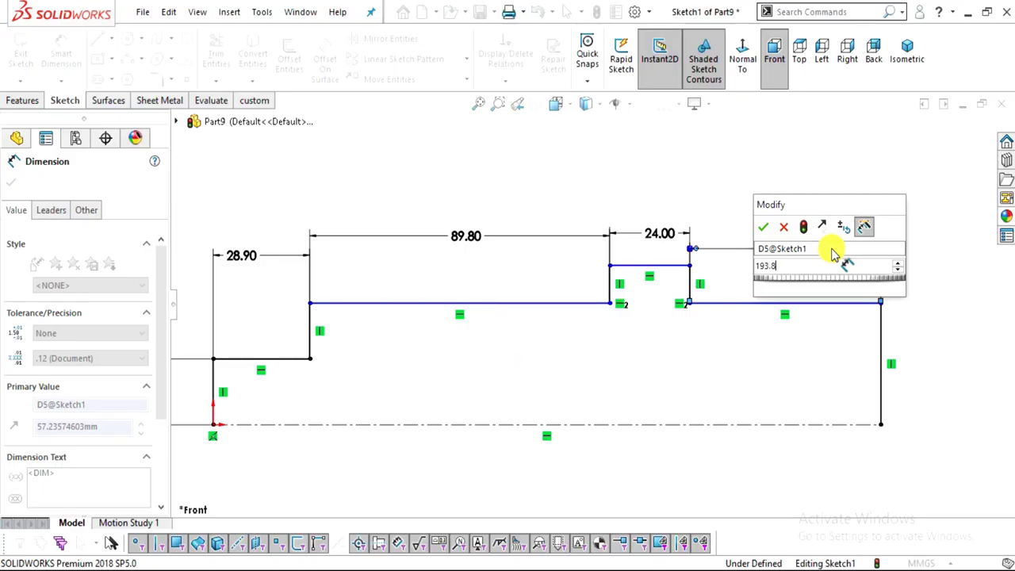
{"action": "key", "text": "alt+Tab"}
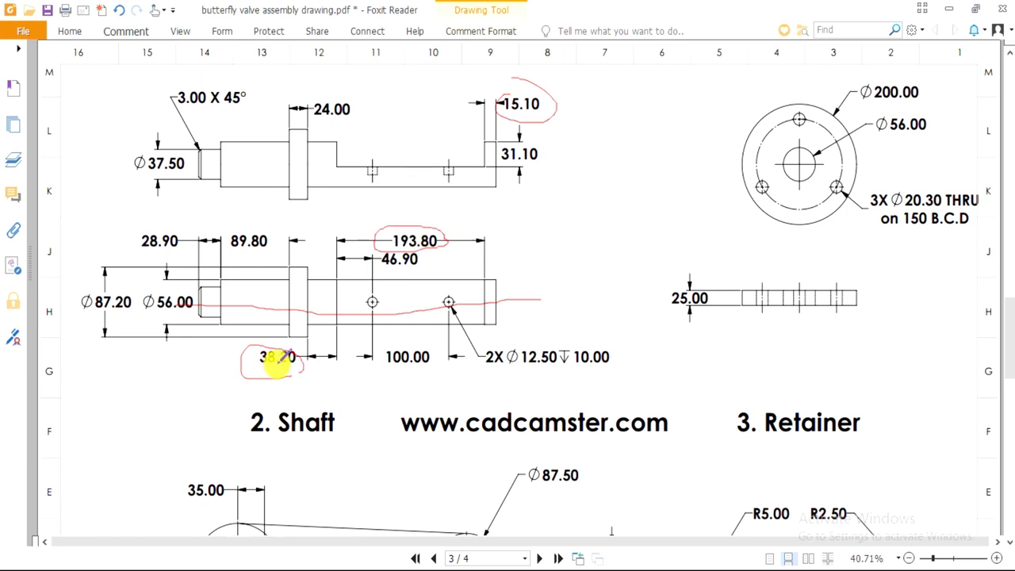
{"action": "key", "text": "alt+Tab"}
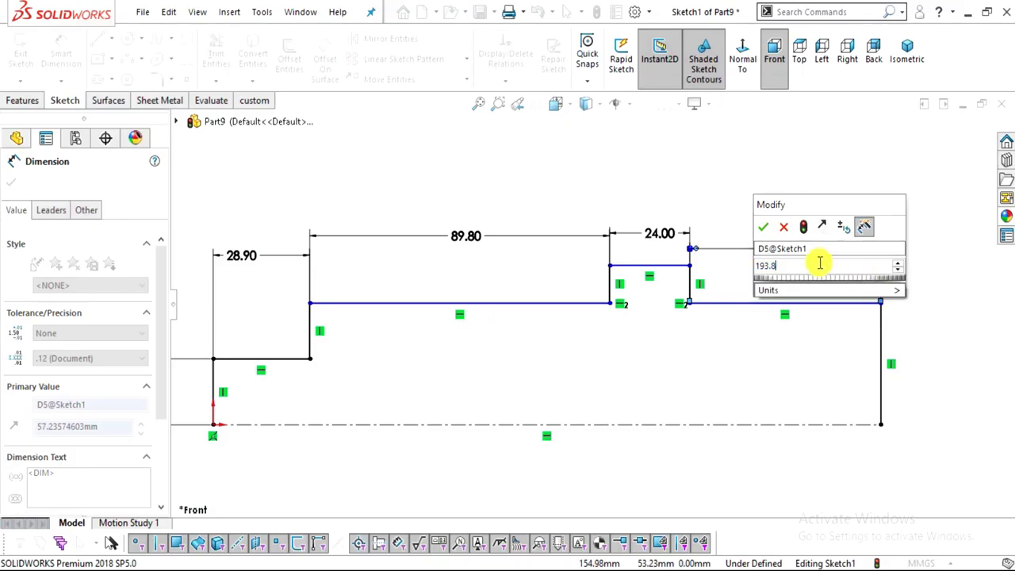
{"action": "type", "text": "-3"}
{"action": "key", "text": "BackSpace"}
{"action": "key", "text": "BackSpace"}
{"action": "type", "text": ".2"}
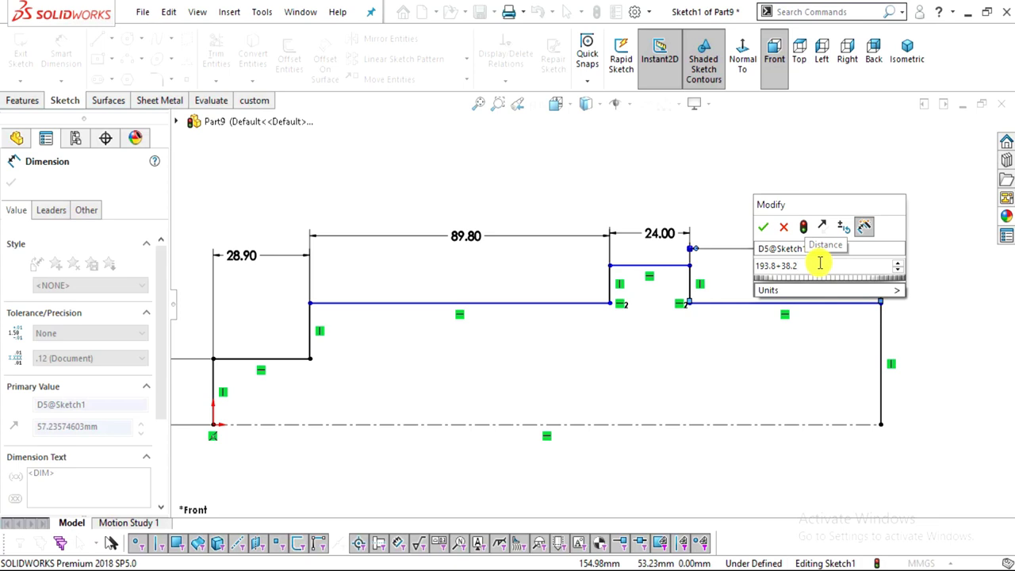
{"action": "type", "text": "-15.1"}
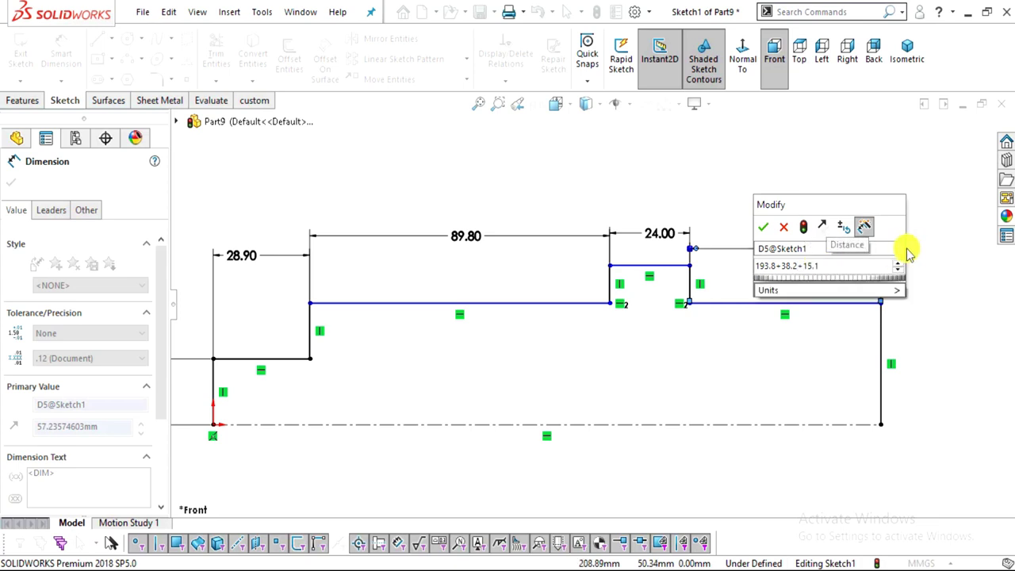
{"action": "left_click", "coordinate": [764, 226]}
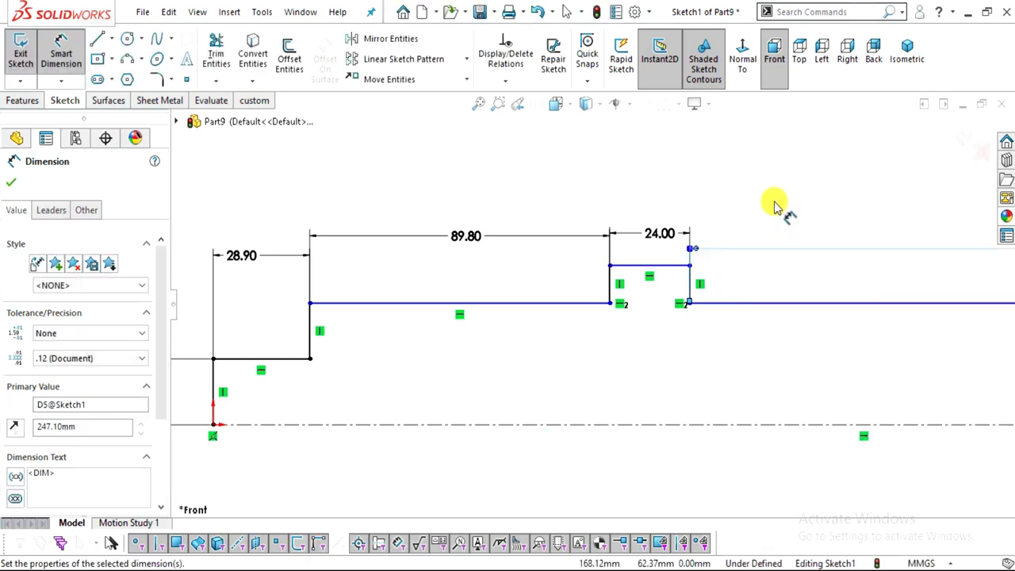
{"action": "scroll", "coordinate": [755, 181], "scroll_direction": "up", "scroll_amount": 4}
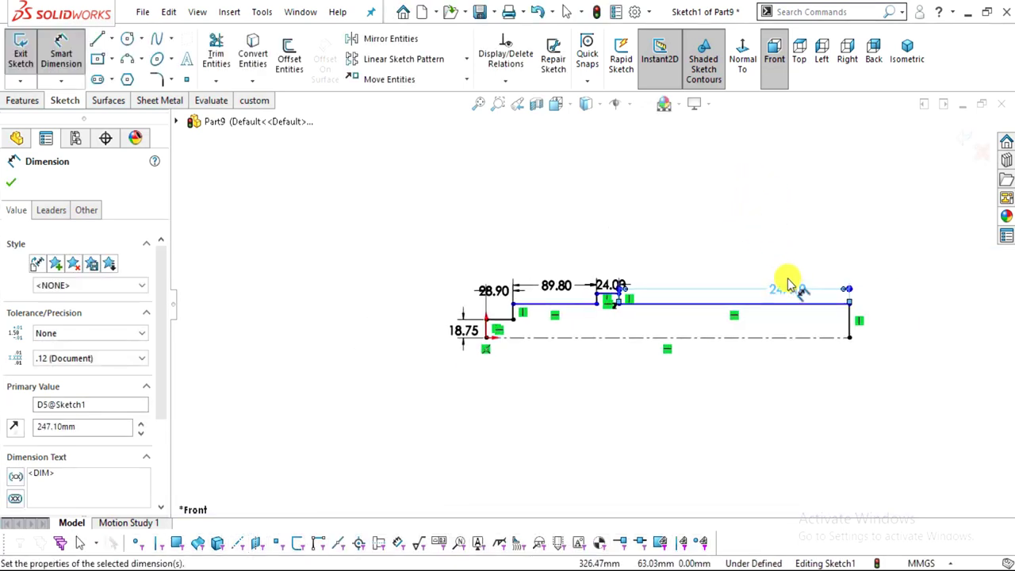
{"action": "left_click", "coordinate": [555, 249]}
{"action": "key", "text": "Escape"}
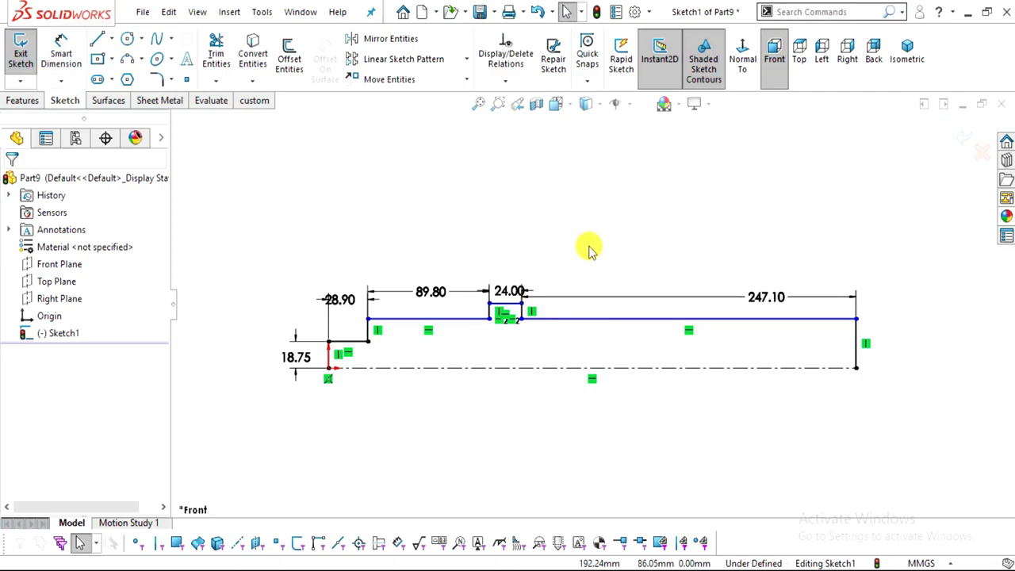
Dimension the collar's top line to the centerline as 87.2/2 mm, circling the shaft's 87.20 diameter in the Foxit Reader PDF for reference
{"action": "scroll", "coordinate": [586, 269], "scroll_direction": "down", "scroll_amount": 3}
{"action": "key", "text": "alt+Tab"}
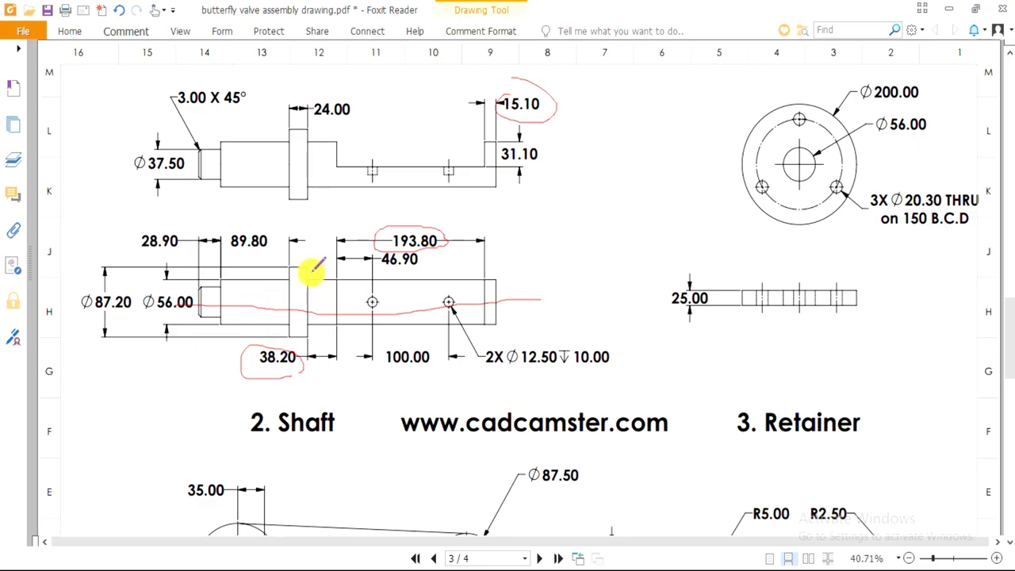
{"action": "key", "text": "alt+Tab"}
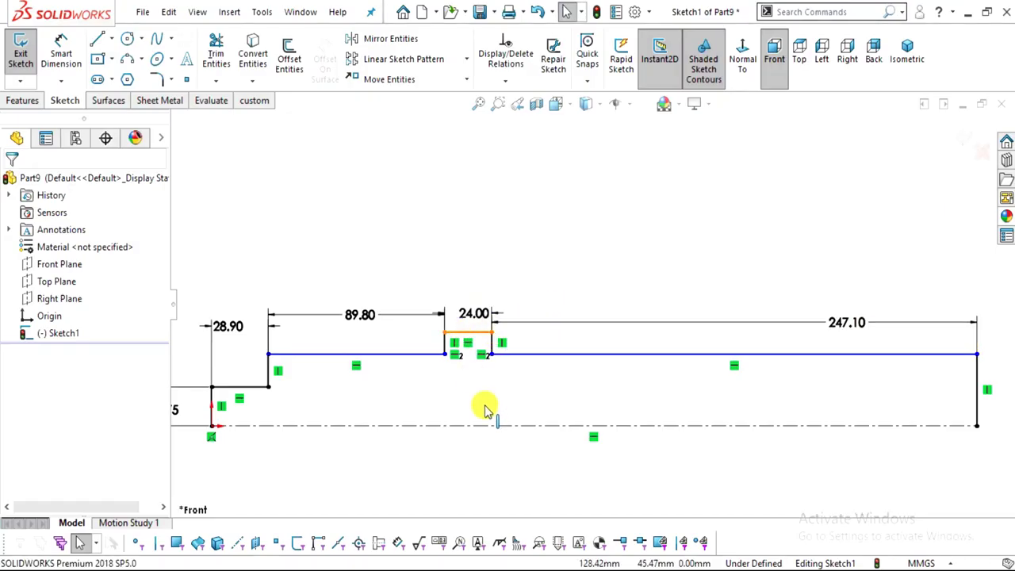
{"action": "left_click", "coordinate": [492, 425]}
{"action": "left_click", "coordinate": [61, 52]}
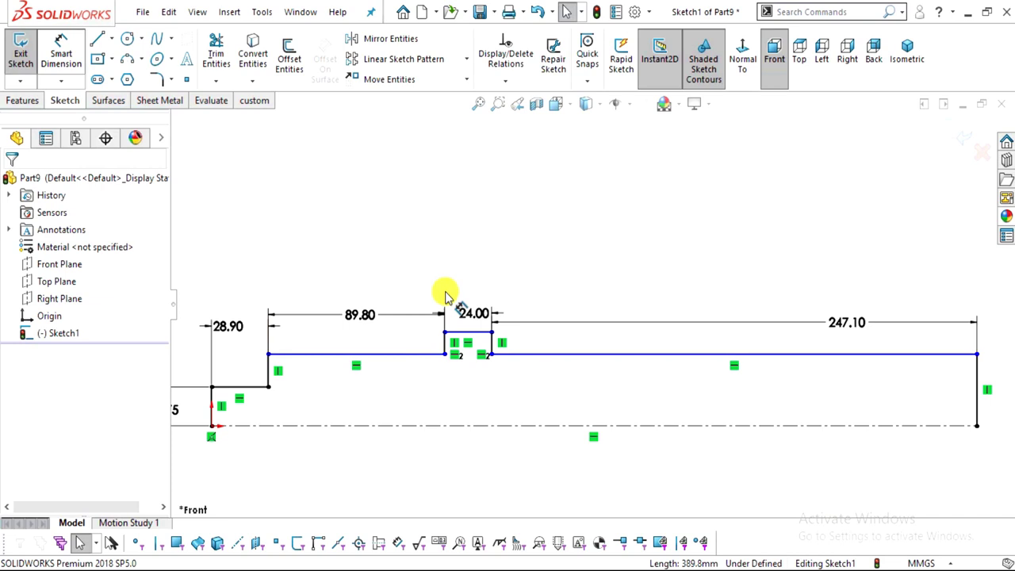
{"action": "left_click", "coordinate": [464, 332]}
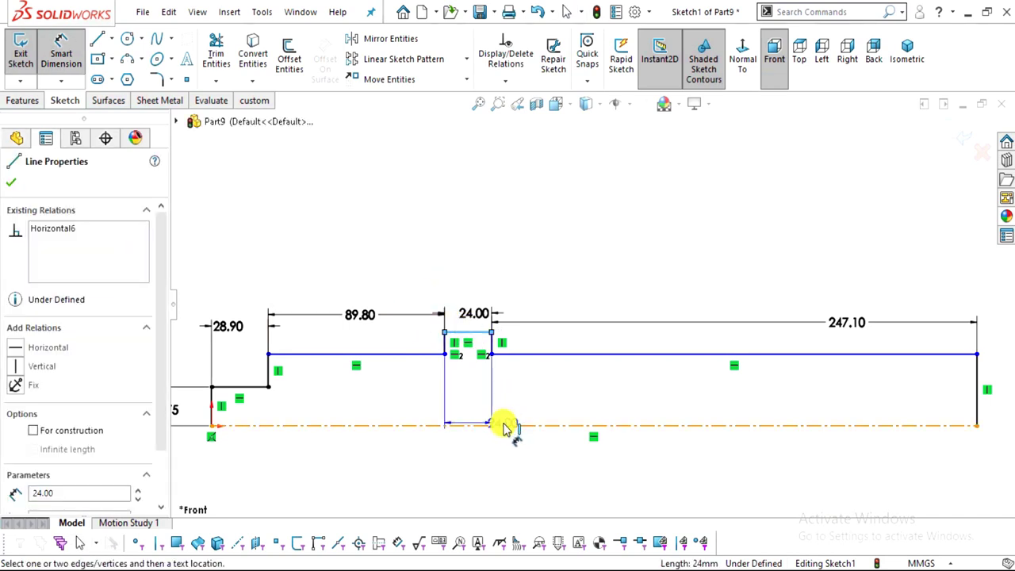
{"action": "left_click", "coordinate": [504, 425]}
{"action": "scroll", "coordinate": [444, 358], "scroll_direction": "down", "scroll_amount": 3}
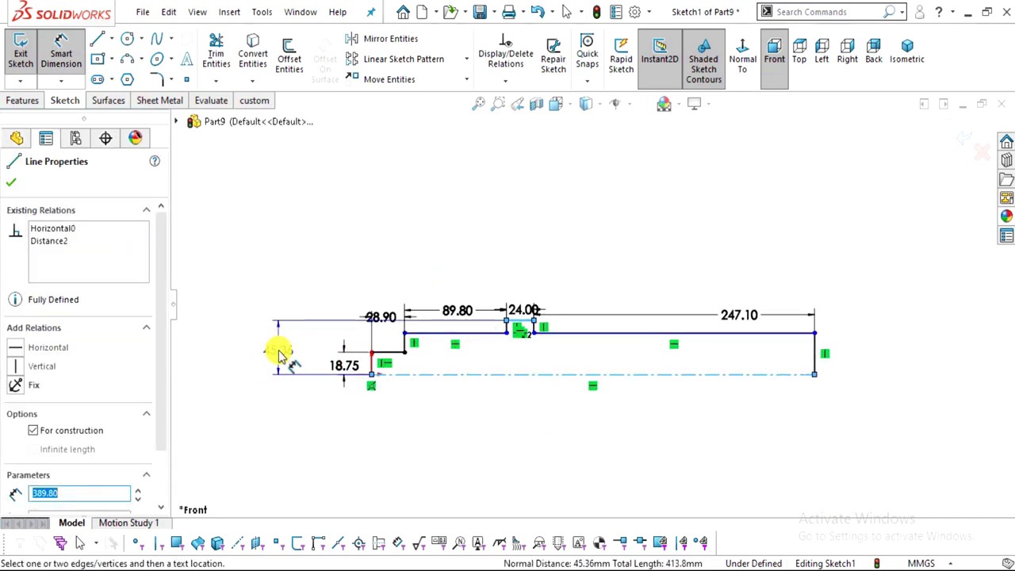
{"action": "key", "text": "alt+Tab"}
{"action": "mouse_move", "coordinate": [121, 301]}
{"action": "left_mouse_down"}
{"action": "mouse_move", "coordinate": [99, 267]}
{"action": "mouse_move", "coordinate": [46, 306]}
{"action": "mouse_move", "coordinate": [124, 320]}
{"action": "left_mouse_up"}
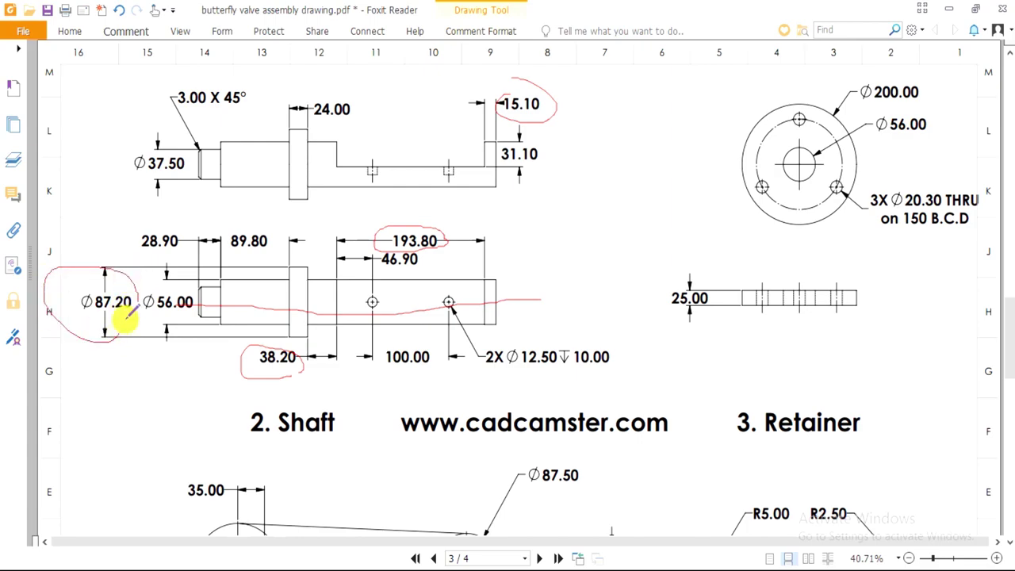
{"action": "key", "text": "alt+Tab"}
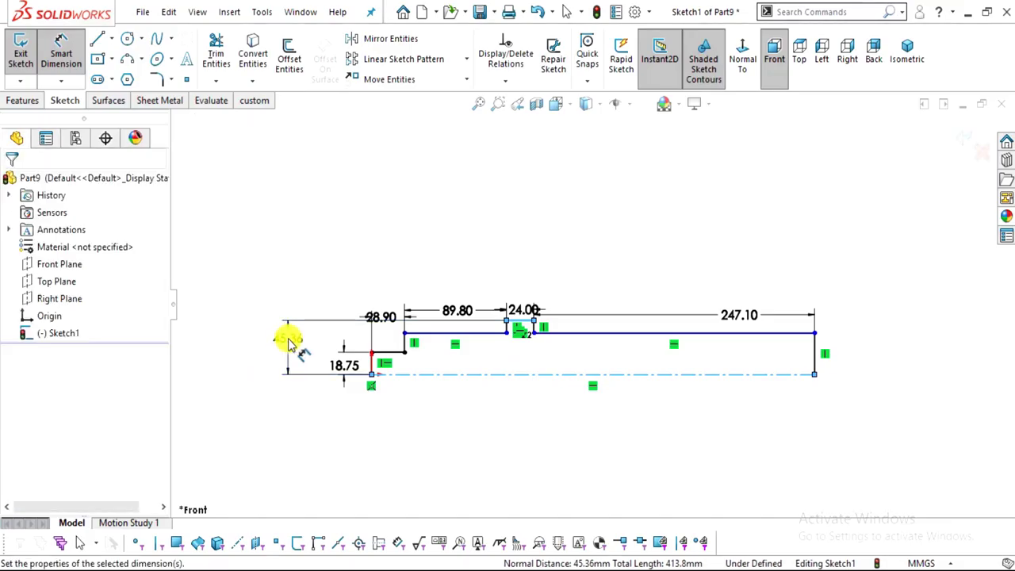
{"action": "left_click", "coordinate": [291, 341]}
{"action": "type", "text": "87.2/2"}
{"action": "key", "text": "Return"}
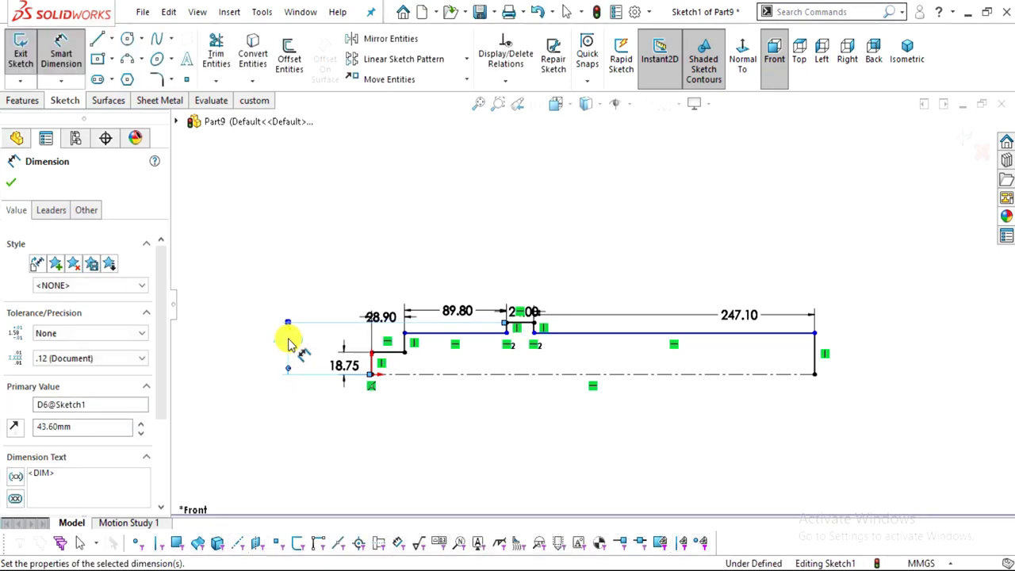
{"action": "left_click", "coordinate": [970, 362]}
Dimension the long horizontal line beyond the collar to the centerline as 56/2 mm, checking the diameter in the PDF drawing
{"action": "scroll", "coordinate": [586, 373], "scroll_direction": "down", "scroll_amount": 2}
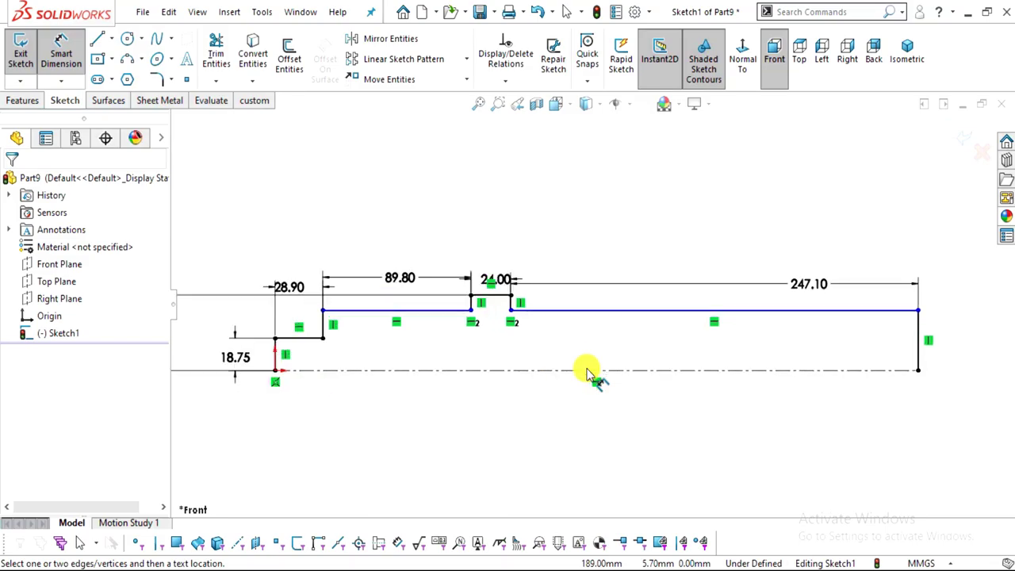
{"action": "key", "text": "alt+Tab"}
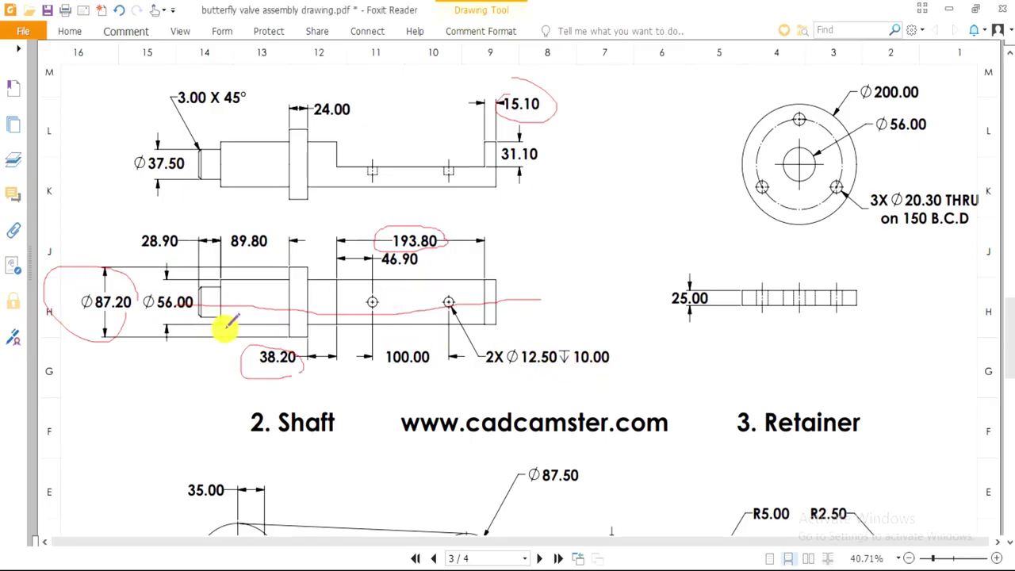
{"action": "key", "text": "alt+Tab"}
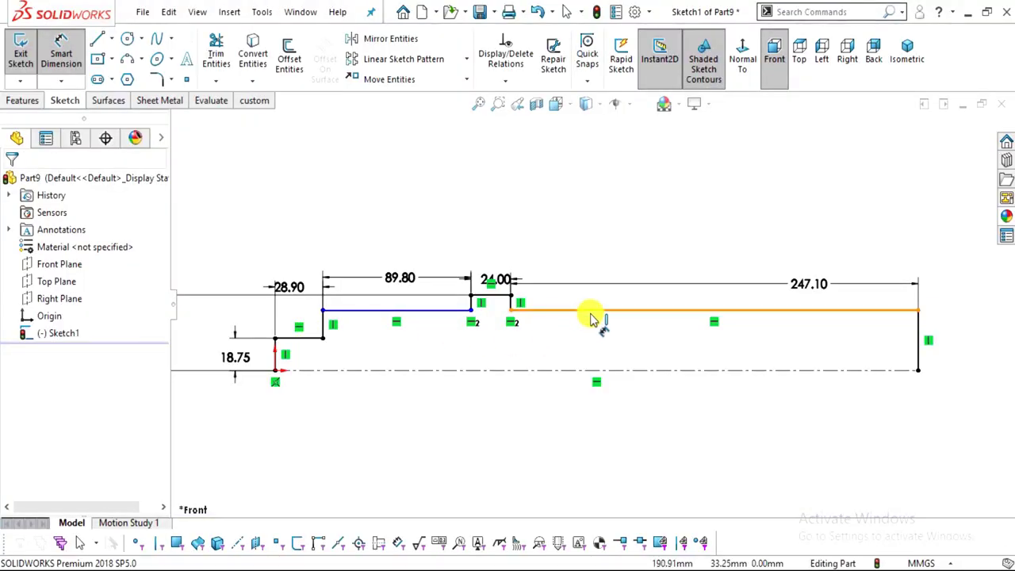
{"action": "left_click", "coordinate": [593, 311]}
{"action": "left_click", "coordinate": [615, 370]}
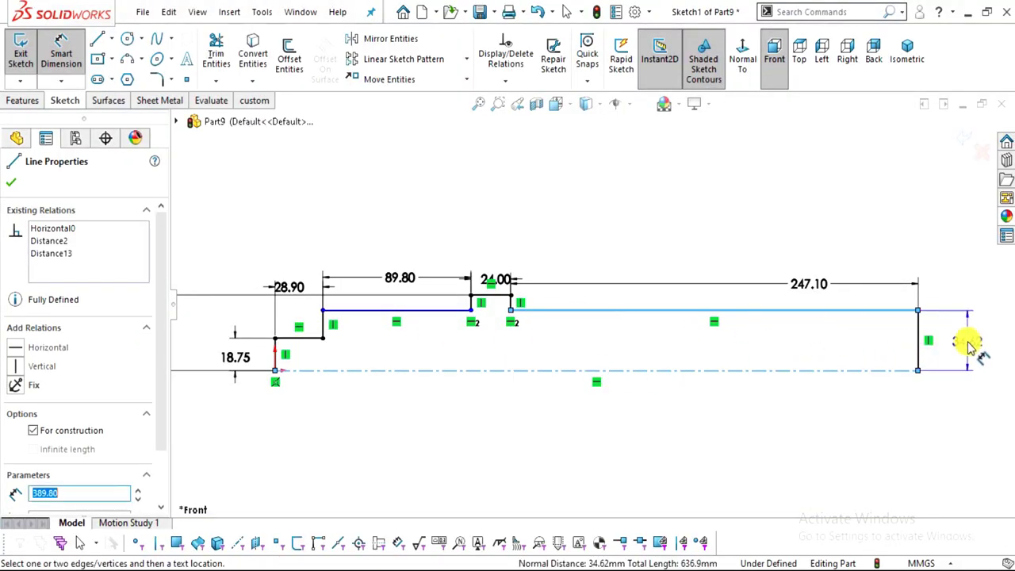
{"action": "left_click", "coordinate": [970, 344]}
{"action": "type", "text": "56"}
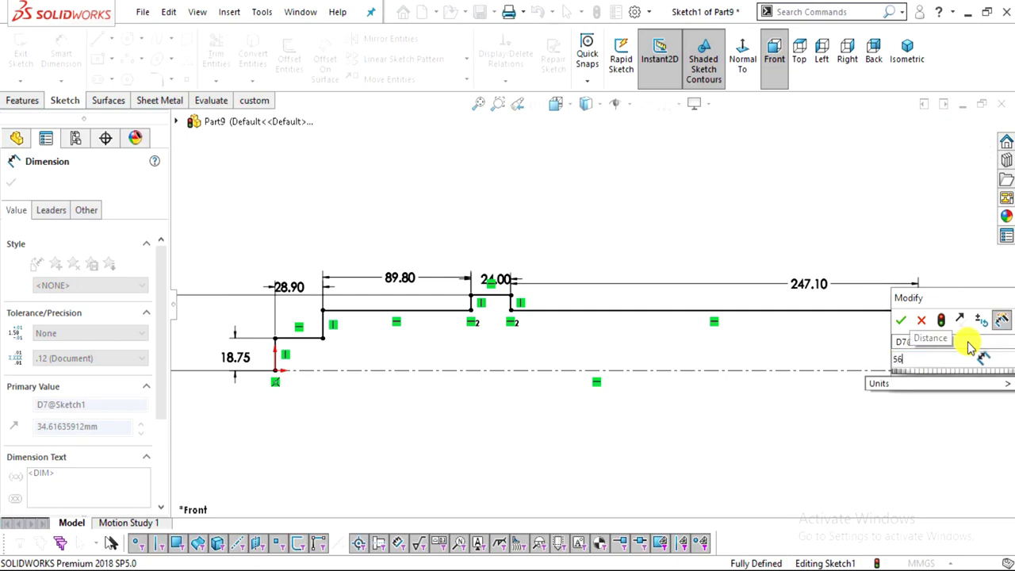
{"action": "key", "text": "alt+Tab"}
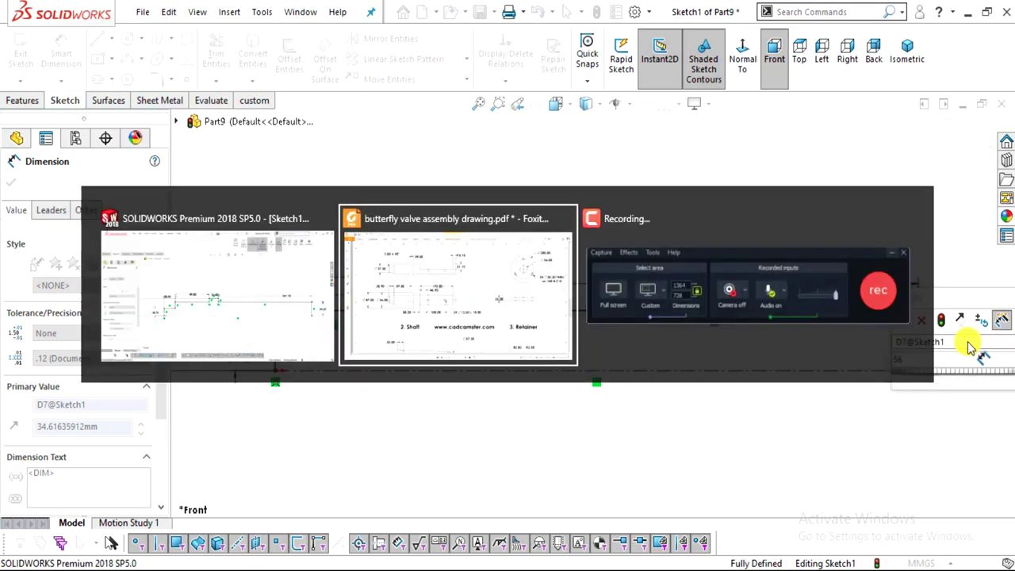
{"action": "key", "text": "alt+Tab"}
{"action": "type", "text": "6"}
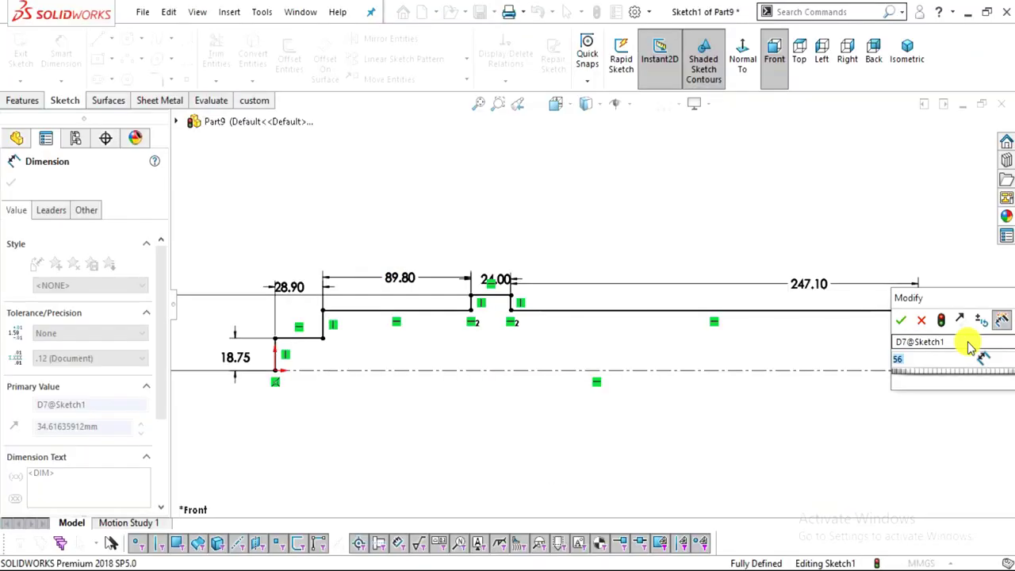
{"action": "type", "text": "2"}
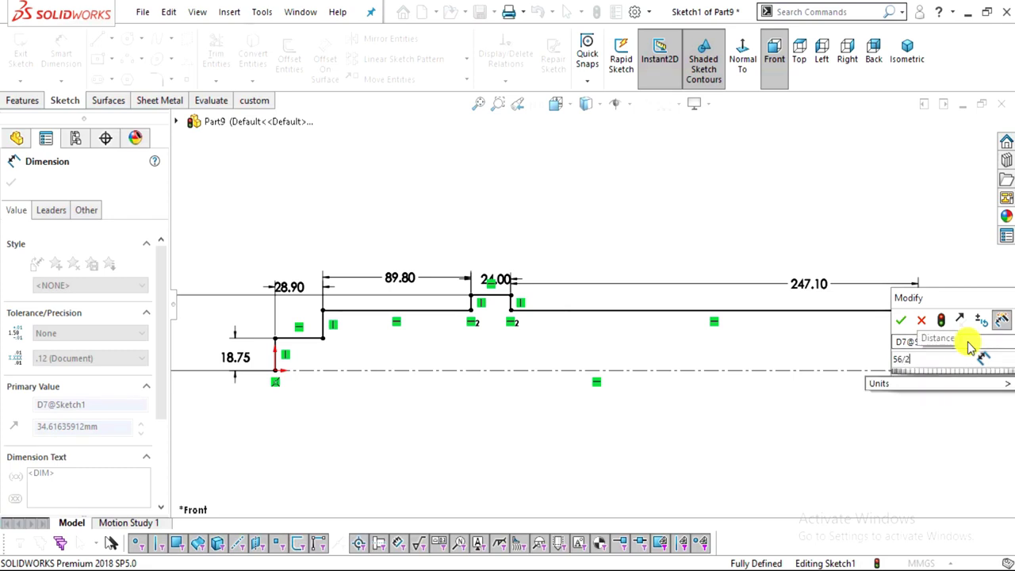
{"action": "key", "text": "Escape"}
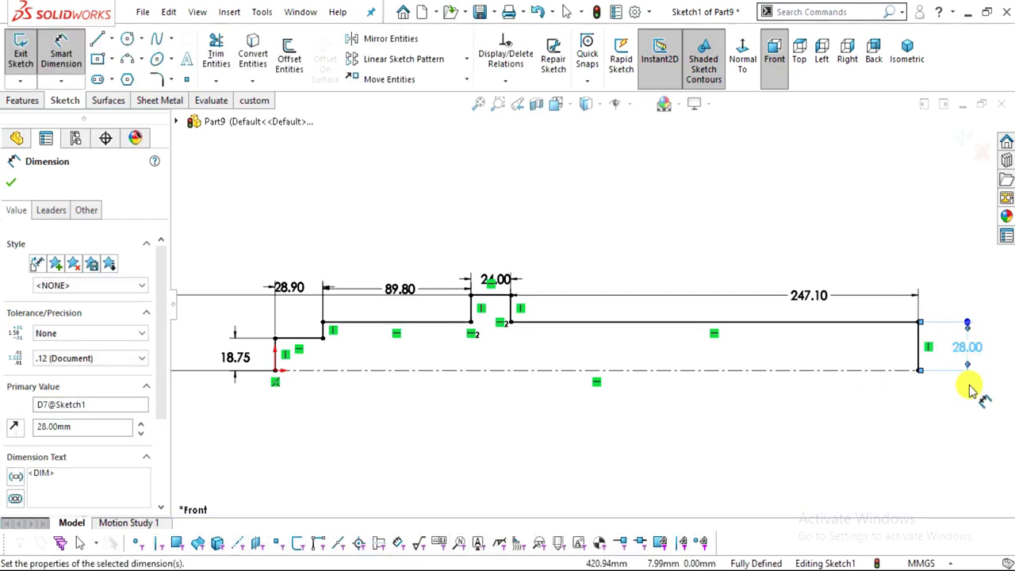
Revolve the shaft profile 360° about the centerline as a solid, letting the open sketch be closed automatically
{"action": "key", "text": "f"}
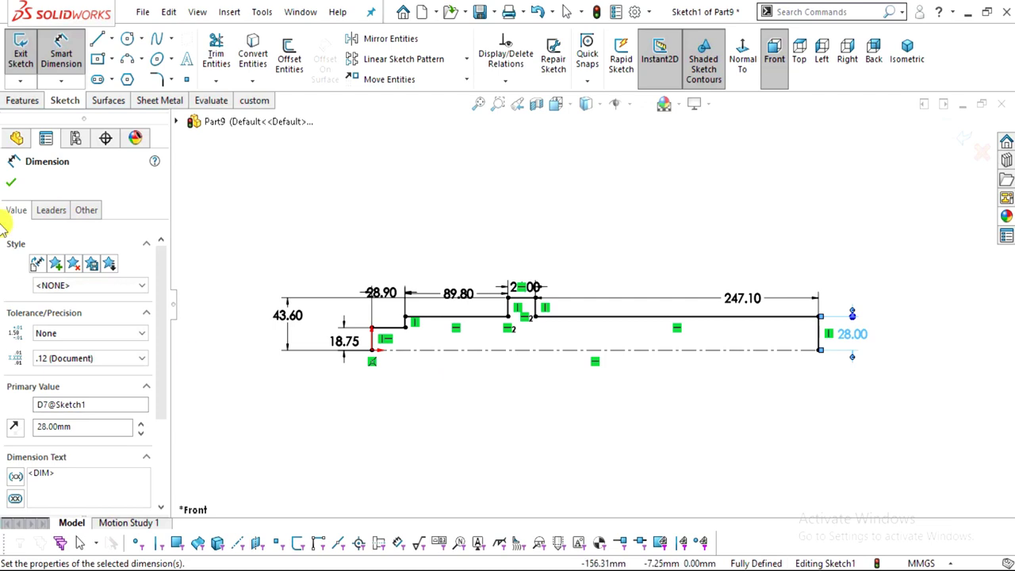
{"action": "left_click", "coordinate": [17, 101]}
{"action": "left_click", "coordinate": [70, 49]}
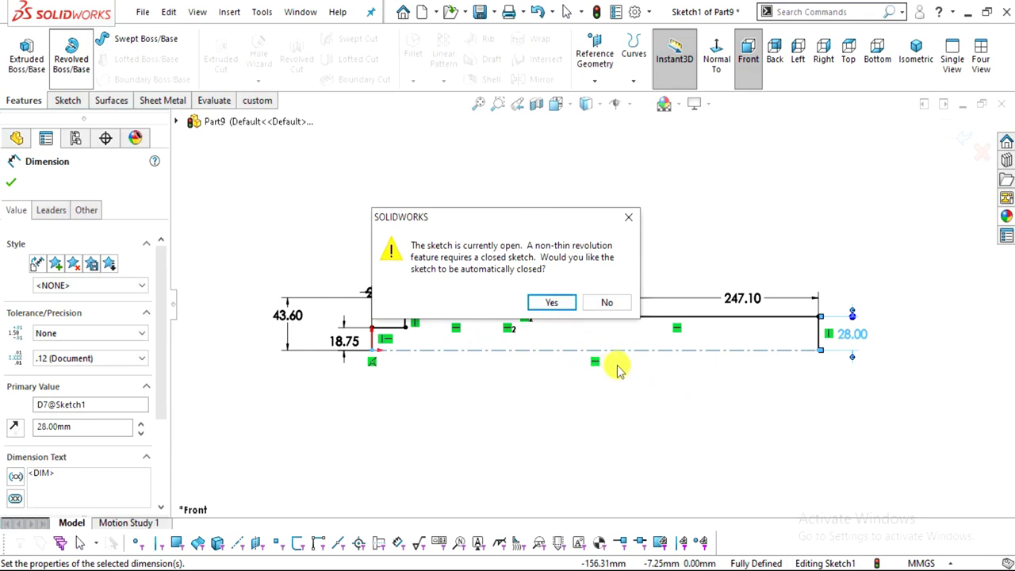
{"action": "left_click", "coordinate": [555, 302]}
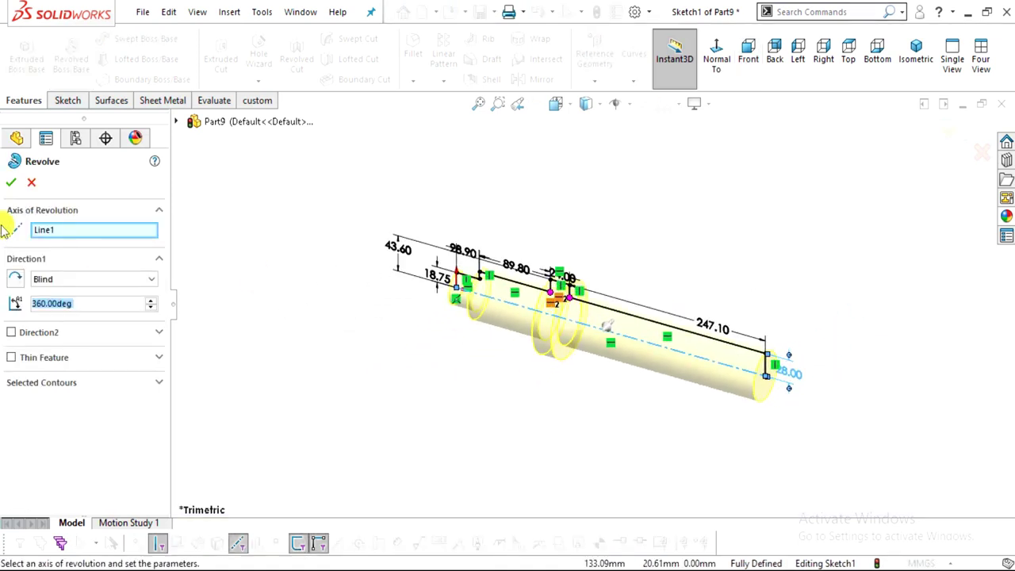
{"action": "left_click", "coordinate": [13, 185]}
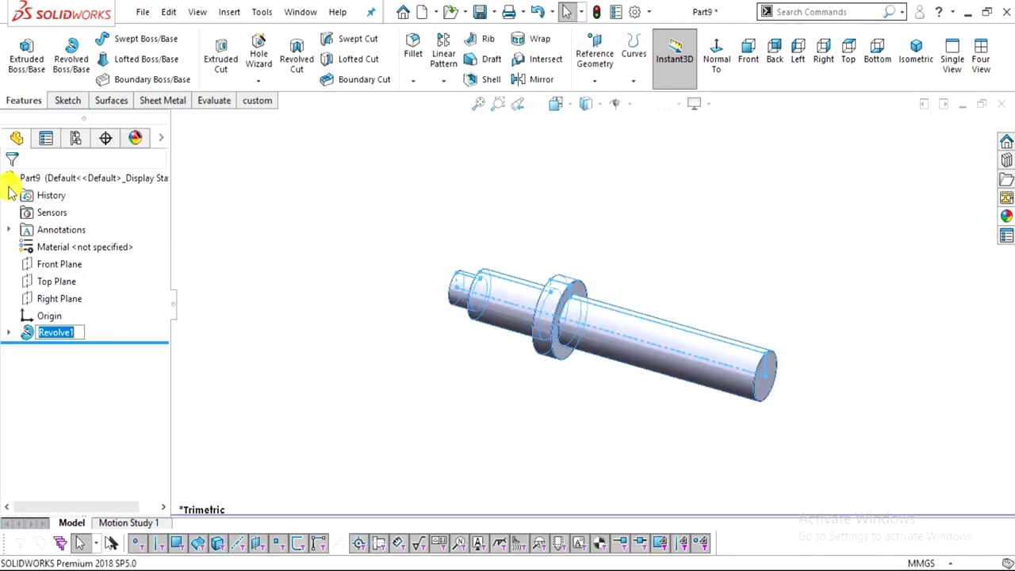
Chamfer the outer end edge of the shaft's smallest-diameter step with a 3 mm distance at 45°, following the PDF drawing
{"action": "middle_click_drag", "start_coordinate": [560, 290], "coordinate": [607, 389]}
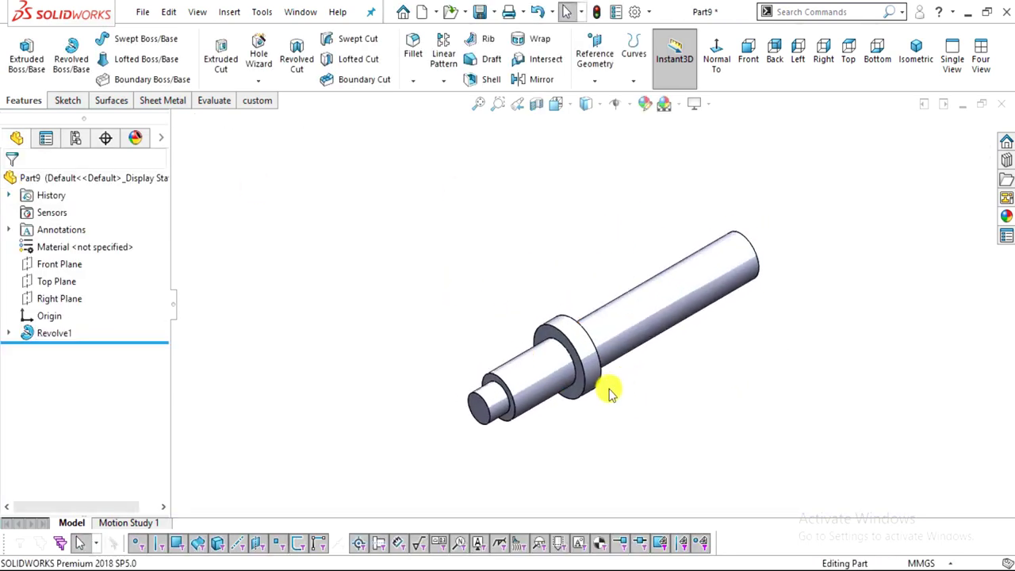
{"action": "scroll", "coordinate": [595, 376], "scroll_direction": "down", "scroll_amount": 3}
{"action": "key", "text": "alt+Tab"}
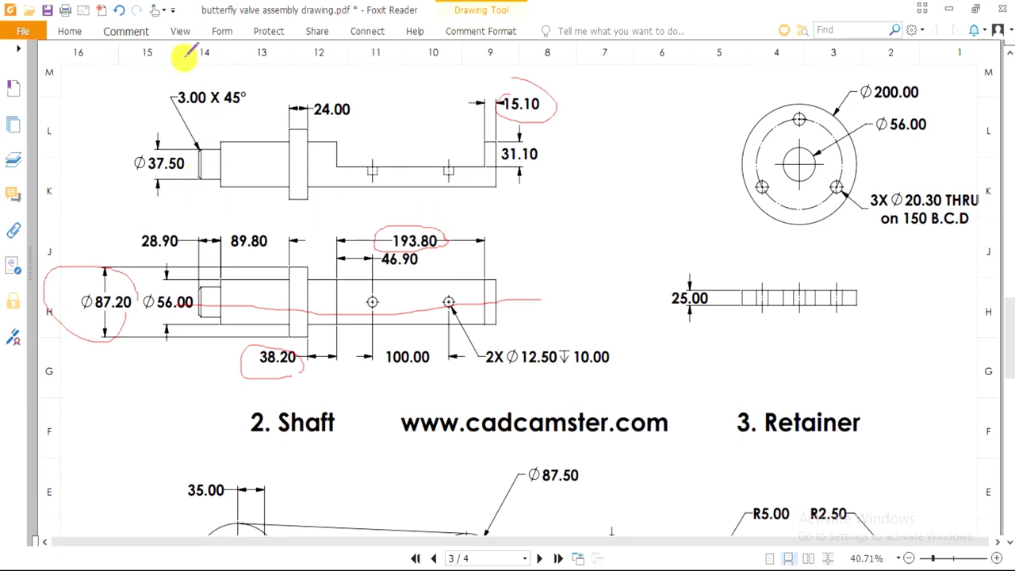
{"action": "key", "text": "alt+Tab"}
{"action": "middle_click_drag", "start_coordinate": [471, 317], "coordinate": [431, 336]}
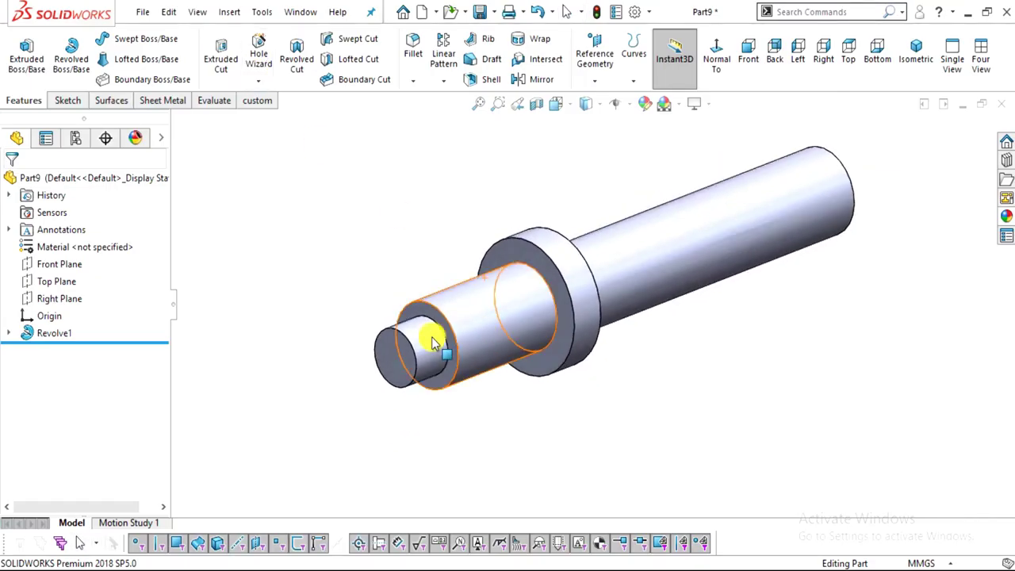
{"action": "left_click", "coordinate": [413, 81]}
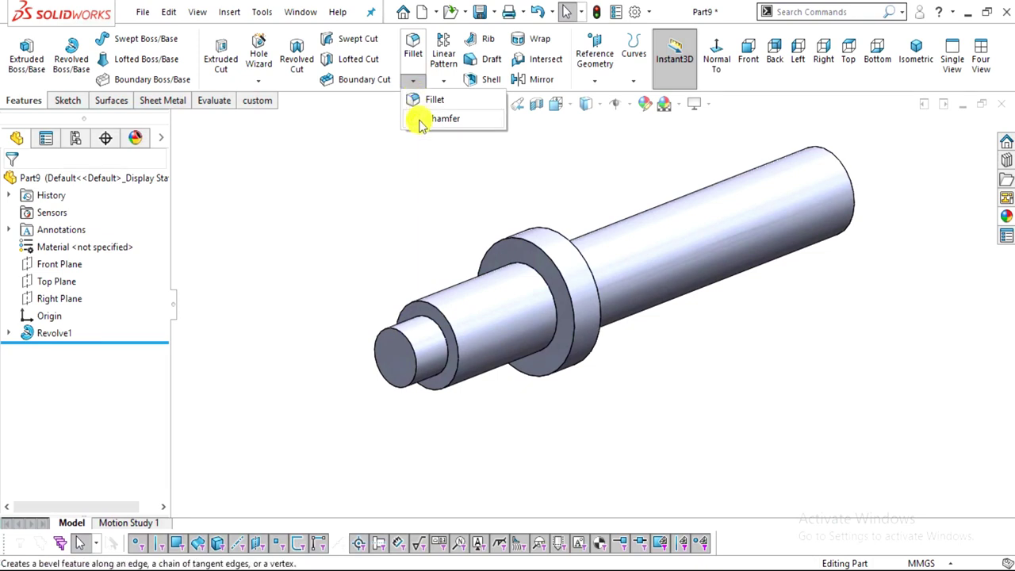
{"action": "left_click", "coordinate": [421, 118]}
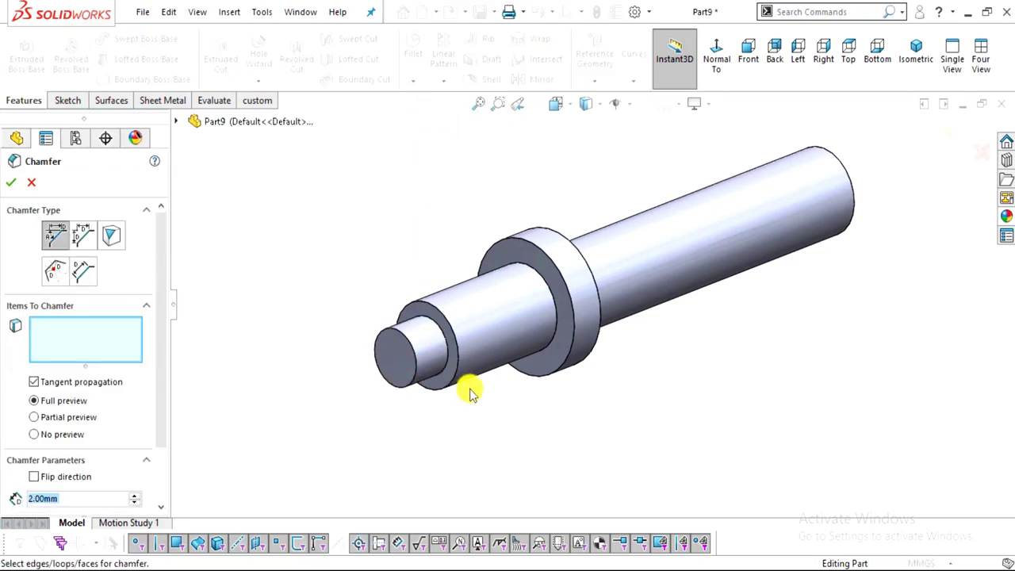
{"action": "scroll", "coordinate": [400, 323], "scroll_direction": "down", "scroll_amount": 2}
{"action": "left_click", "coordinate": [400, 320]}
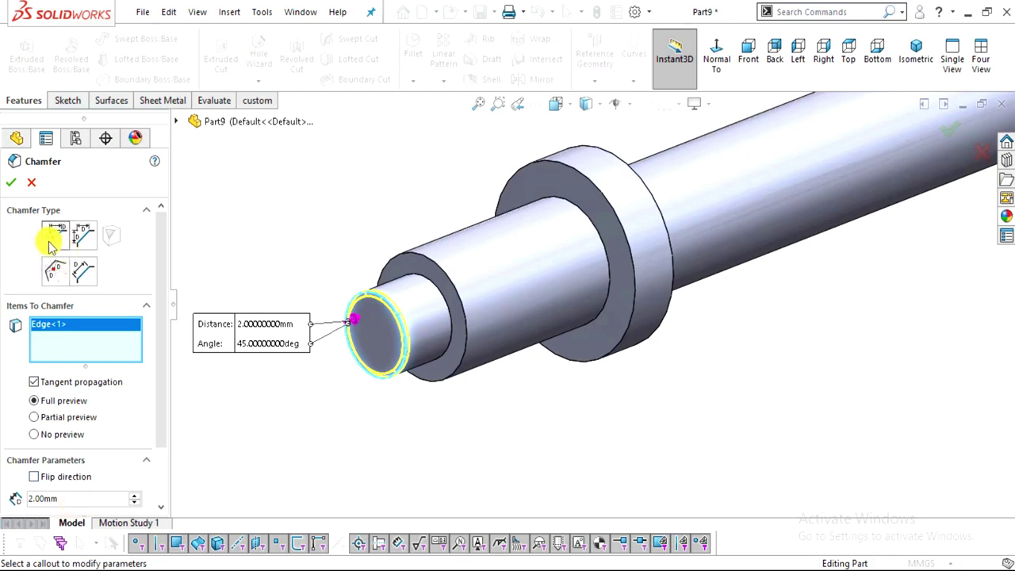
{"action": "left_click_drag", "start_coordinate": [162, 398], "coordinate": [166, 452]}
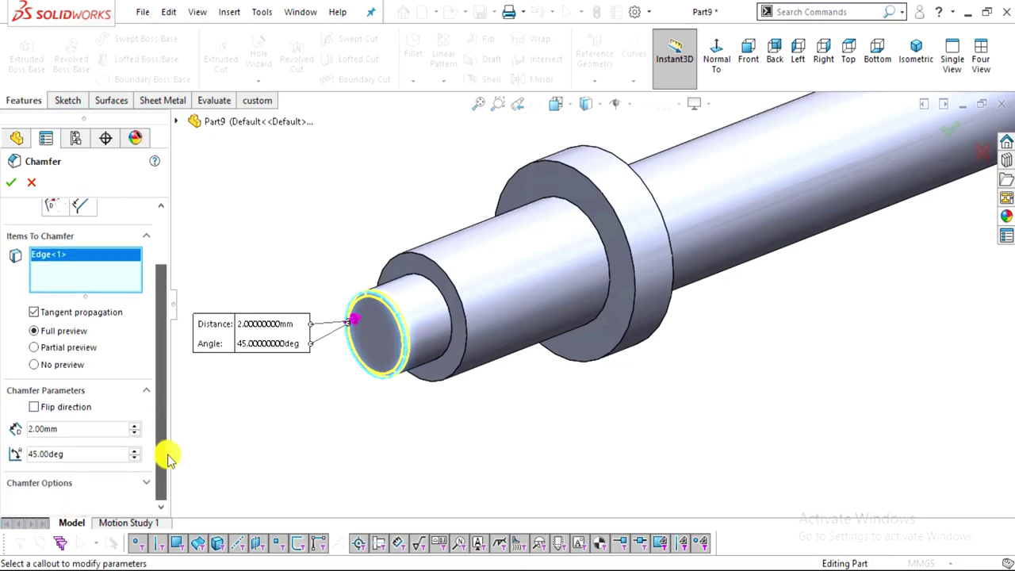
{"action": "left_click_drag", "start_coordinate": [75, 430], "coordinate": [2, 409]}
{"action": "type", "text": "3"}
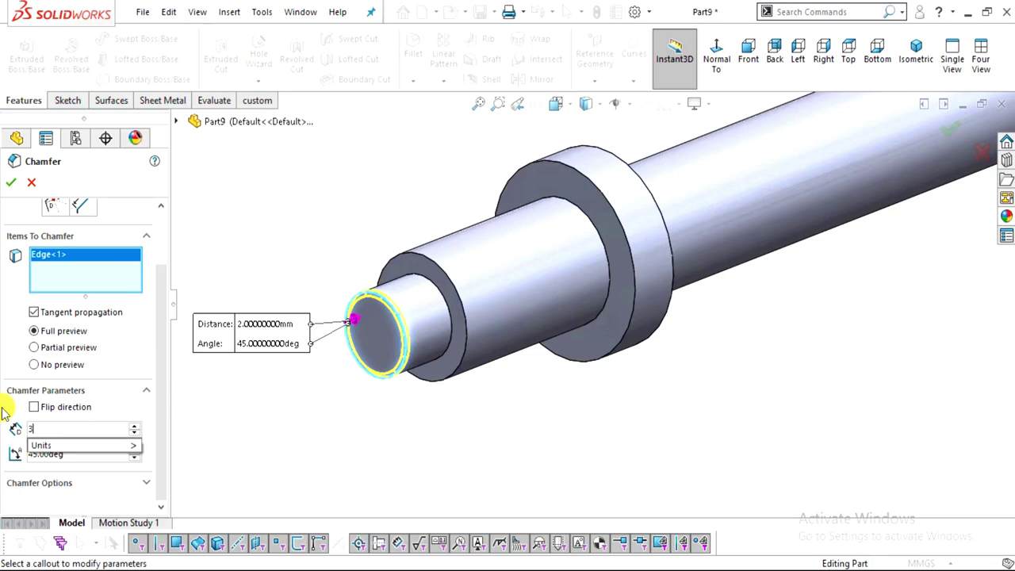
{"action": "key", "text": "Return"}
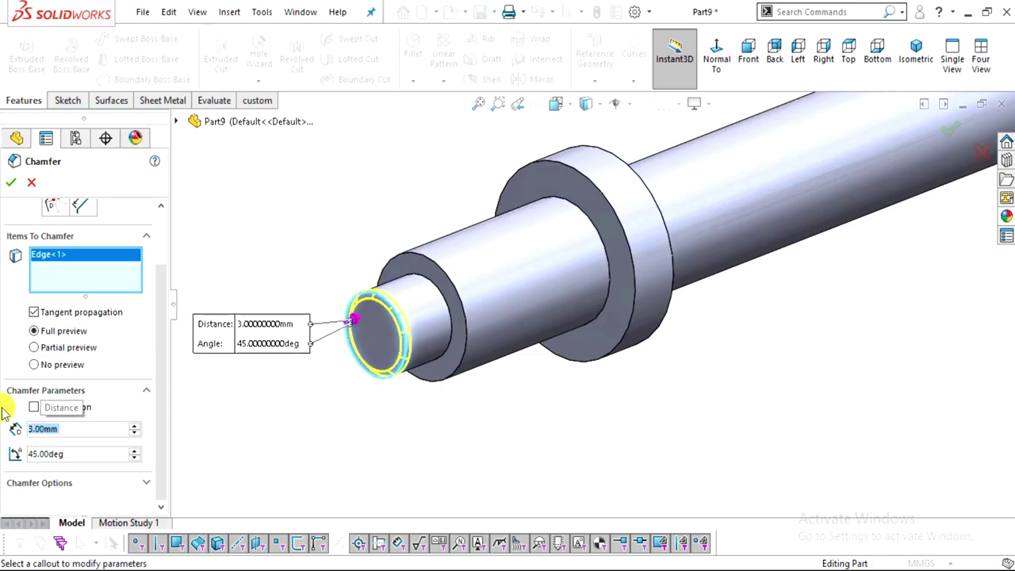
{"action": "left_click", "coordinate": [12, 183]}
Start a new sketch on the Top Plane, with the shaft viewed normal to that plane
{"action": "scroll", "coordinate": [644, 370], "scroll_direction": "up", "scroll_amount": 3}
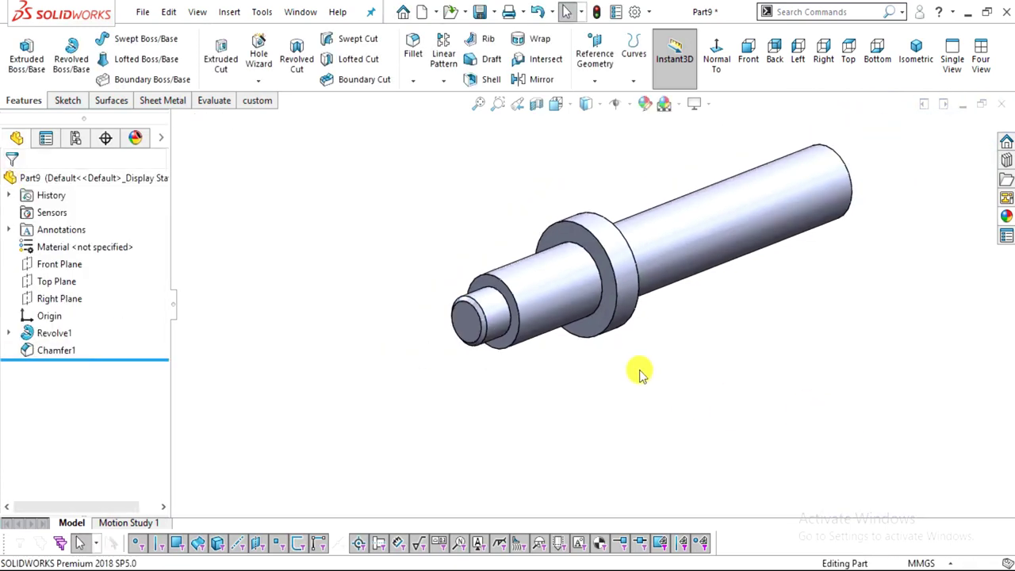
{"action": "scroll", "coordinate": [660, 299], "scroll_direction": "down", "scroll_amount": 2}
{"action": "middle_click_drag", "start_coordinate": [747, 233], "coordinate": [652, 372]}
{"action": "left_click", "coordinate": [48, 281]}
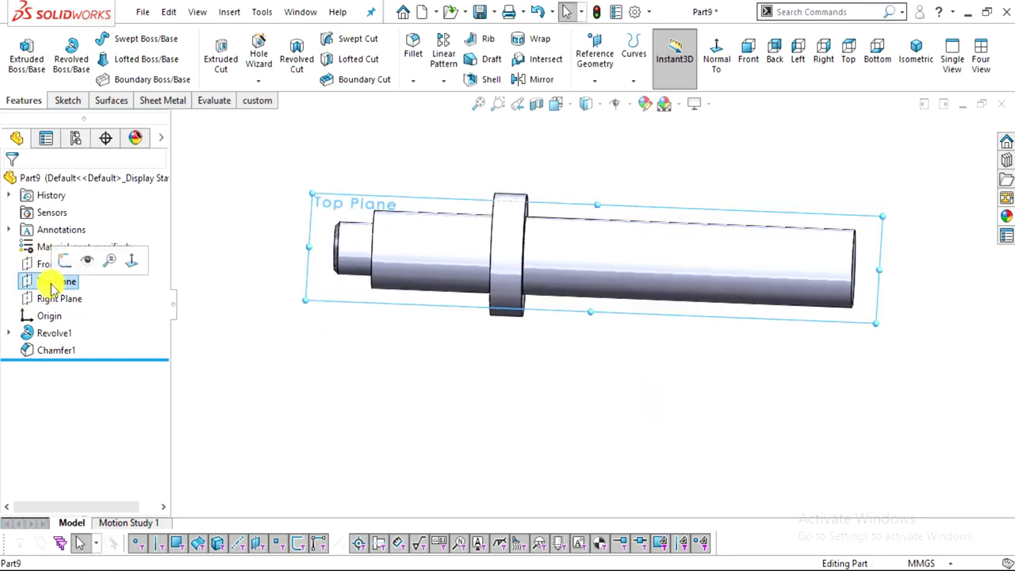
{"action": "left_click", "coordinate": [723, 55]}
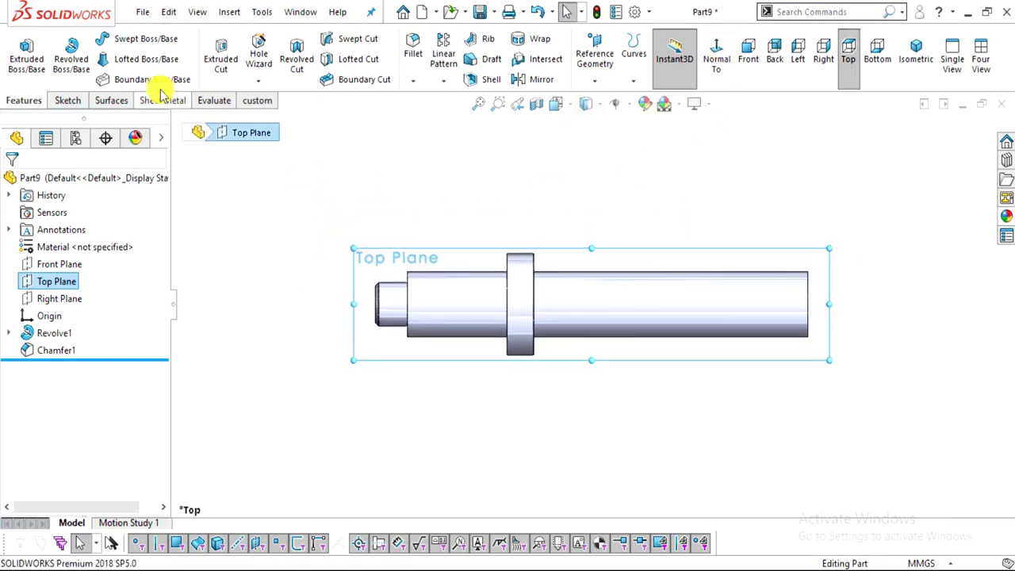
{"action": "left_click", "coordinate": [73, 101]}
{"action": "left_click", "coordinate": [20, 54]}
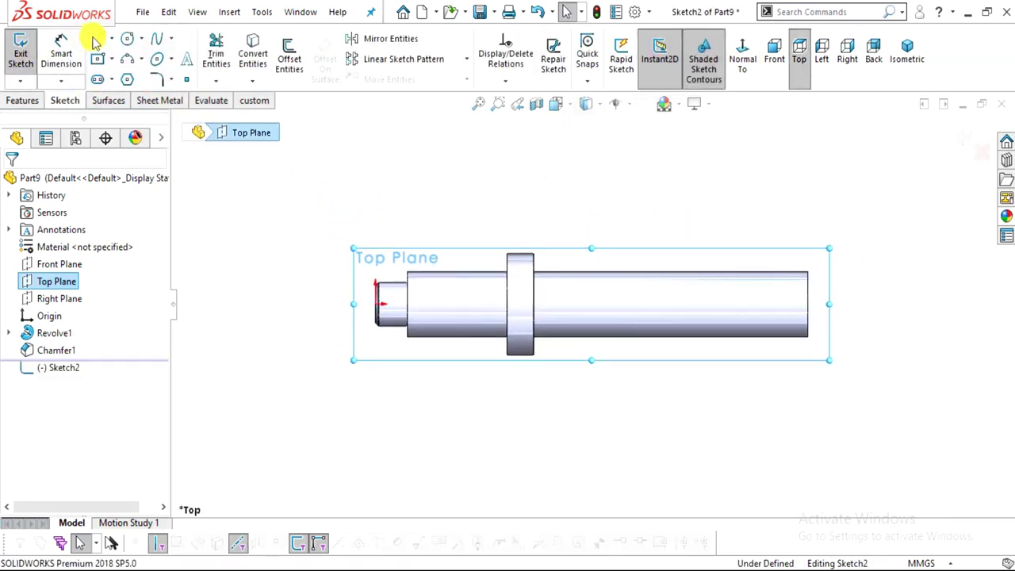
Circle the shaft's cutout in the Foxit Reader PDF, then sketch it as a closed line rectangle about 21.5 mm deep from the long section's upper edge
{"action": "left_click", "coordinate": [95, 44]}
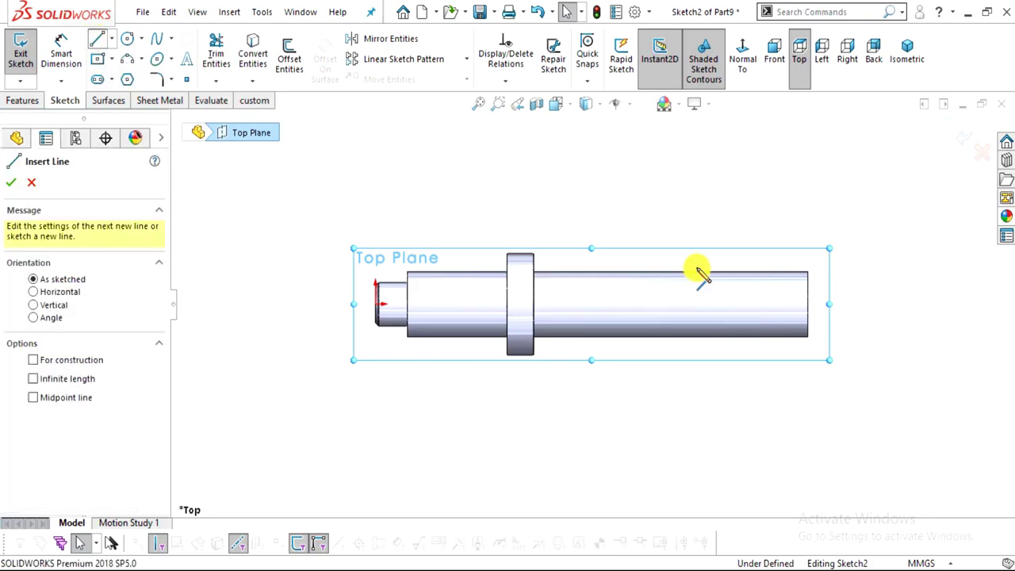
{"action": "scroll", "coordinate": [657, 301], "scroll_direction": "down", "scroll_amount": 2}
{"action": "key", "text": "alt+Tab"}
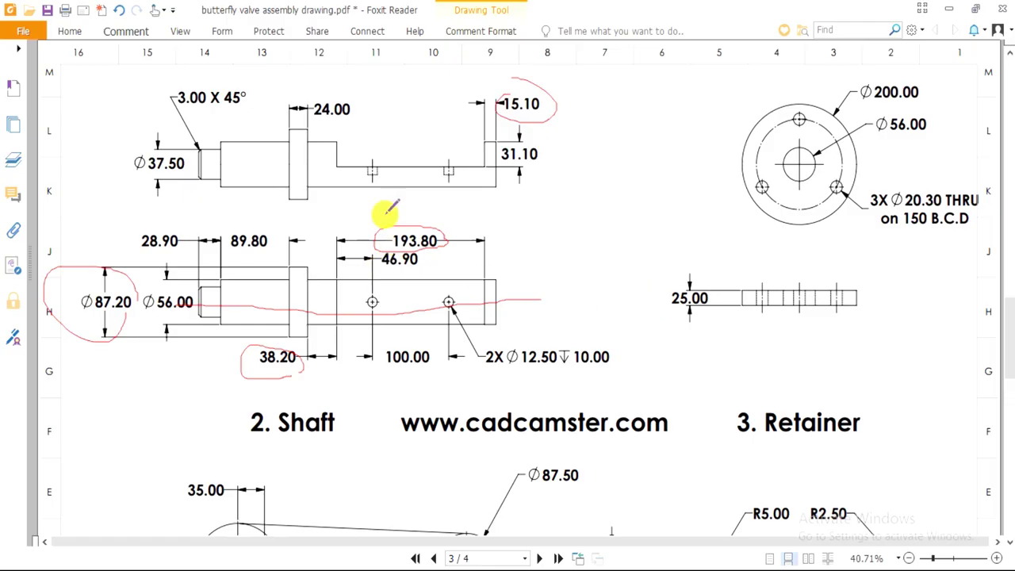
{"action": "mouse_move", "coordinate": [329, 150]}
{"action": "left_mouse_down"}
{"action": "mouse_move", "coordinate": [412, 180]}
{"action": "mouse_move", "coordinate": [509, 148]}
{"action": "mouse_move", "coordinate": [359, 113]}
{"action": "left_mouse_up"}
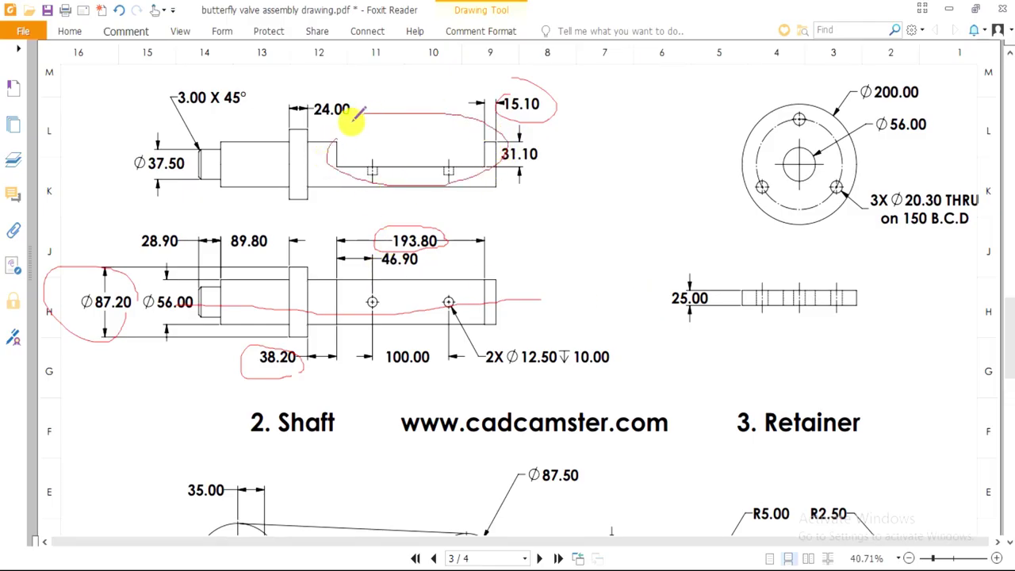
{"action": "key", "text": "alt+Tab"}
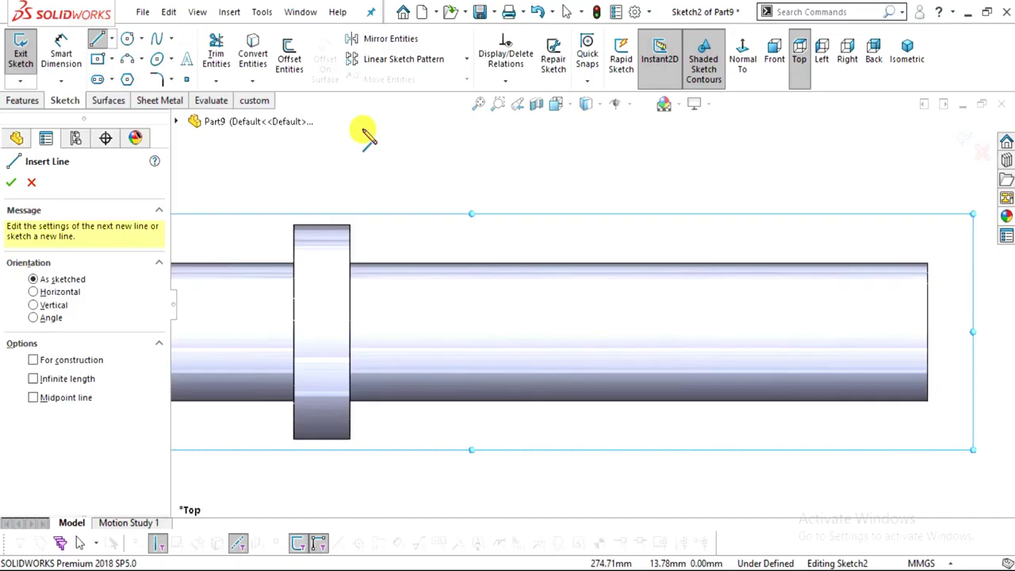
{"action": "left_click", "coordinate": [563, 264]}
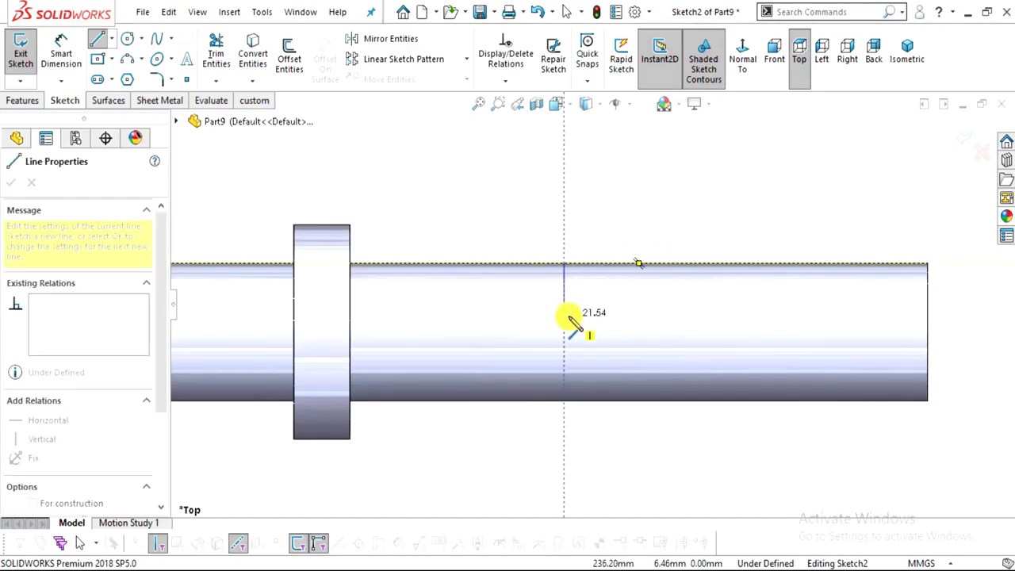
{"action": "left_click", "coordinate": [563, 314]}
{"action": "left_click", "coordinate": [856, 314]}
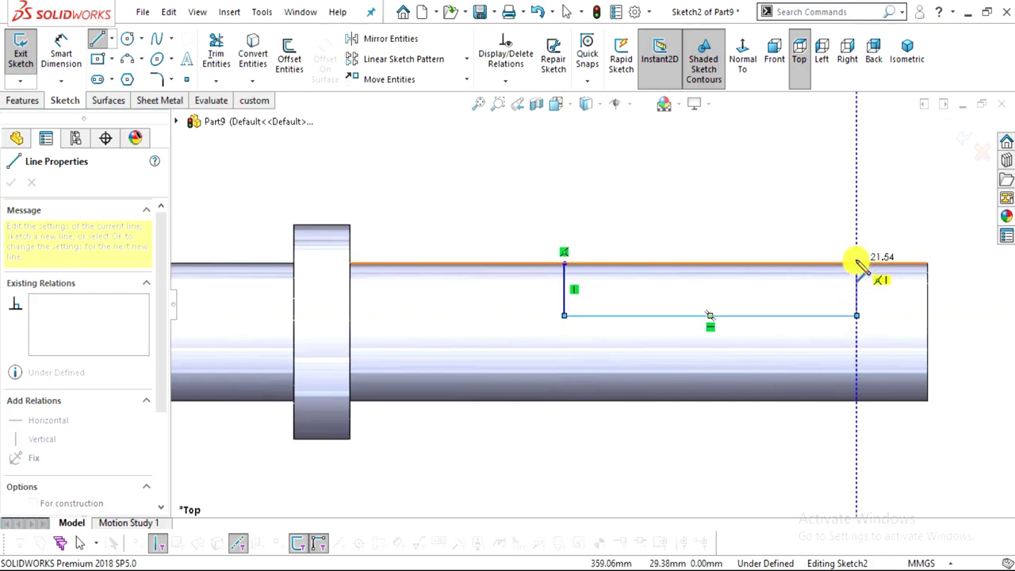
{"action": "left_click", "coordinate": [856, 264]}
{"action": "left_click", "coordinate": [564, 264]}
{"action": "key", "text": "Escape"}
Dimension the rectangle's outer vertical line to the shaft's end face as 15.1 mm, checking the value in the PDF drawing
{"action": "scroll", "coordinate": [797, 277], "scroll_direction": "down", "scroll_amount": 3}
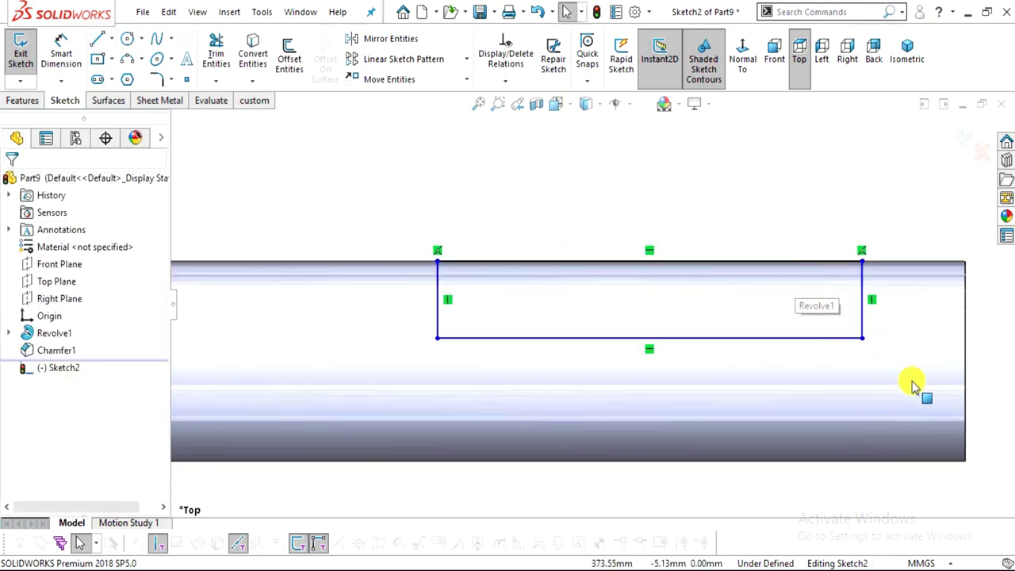
{"action": "scroll", "coordinate": [555, 231], "scroll_direction": "up", "scroll_amount": 2}
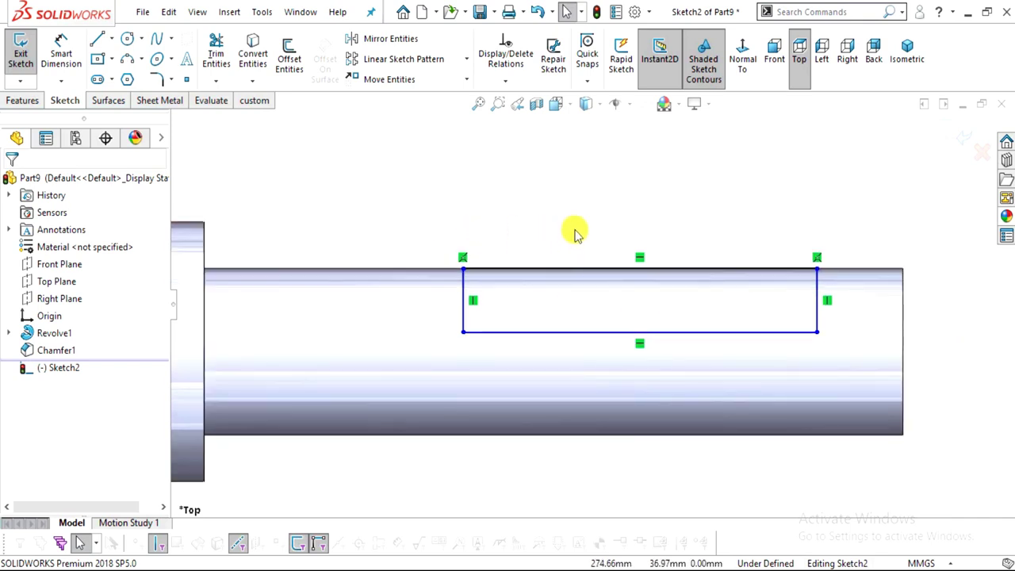
{"action": "left_click", "coordinate": [66, 48]}
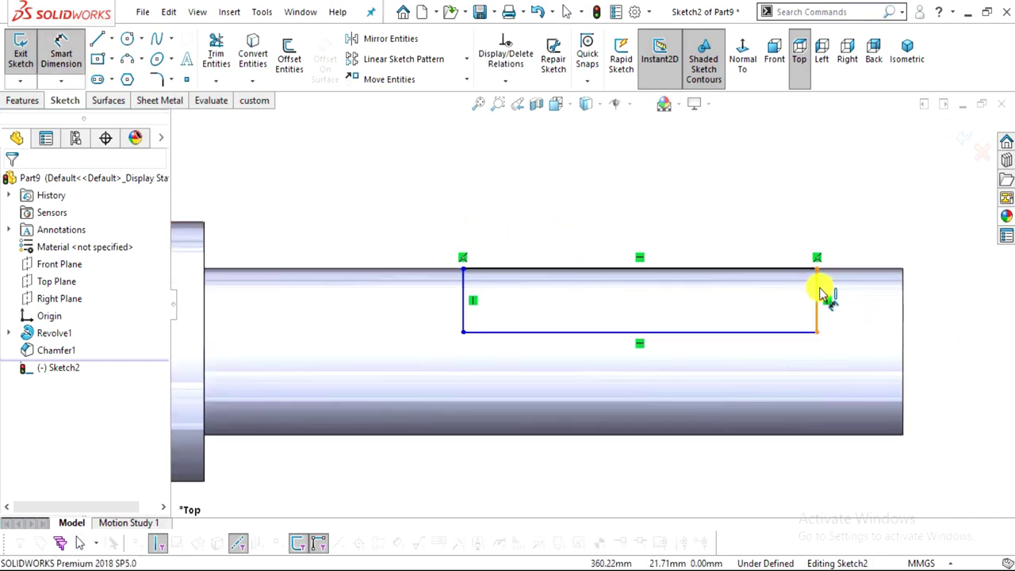
{"action": "left_click", "coordinate": [819, 295]}
{"action": "key", "text": "Escape"}
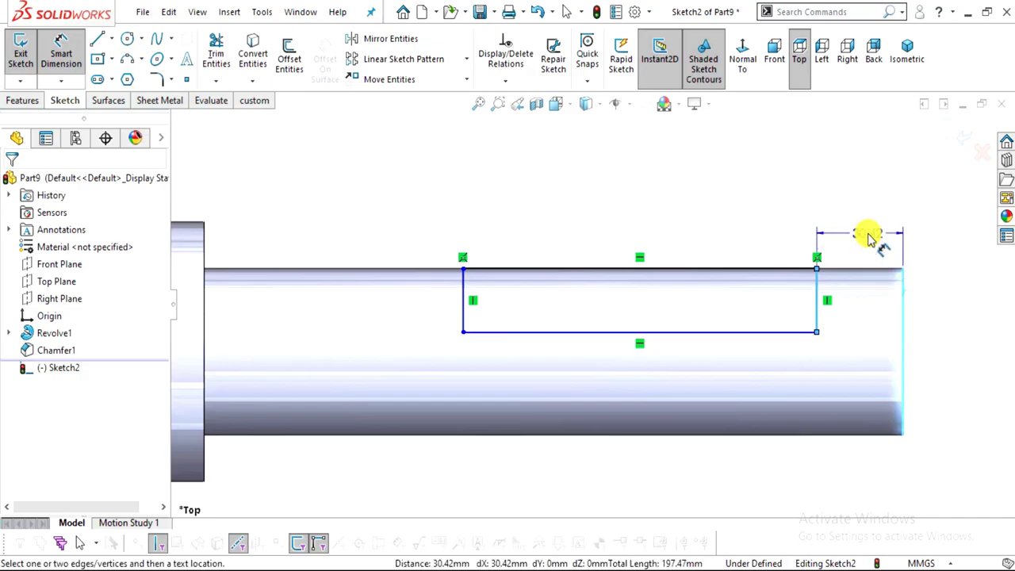
{"action": "key", "text": "alt+Tab"}
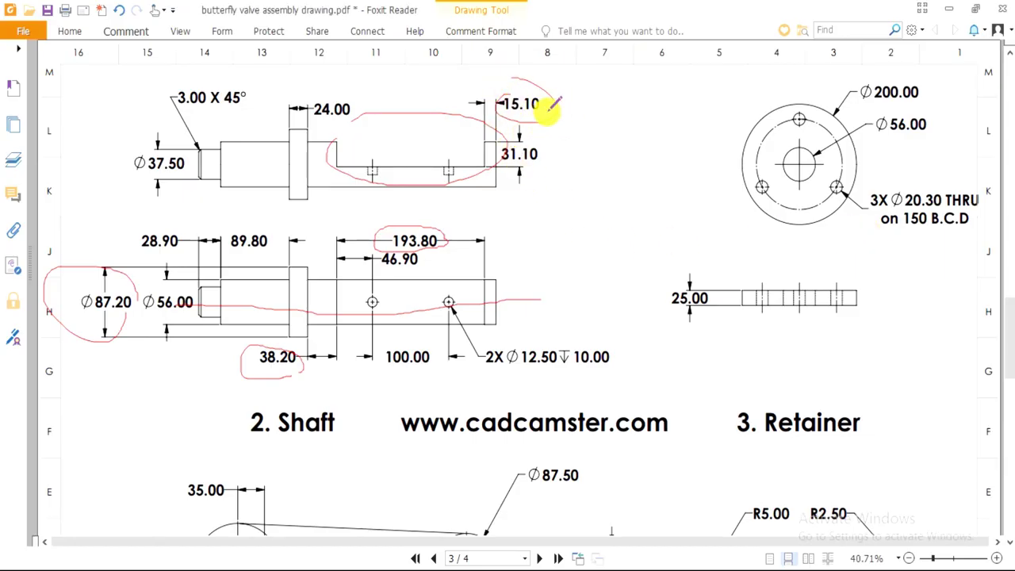
{"action": "key", "text": "alt+Tab"}
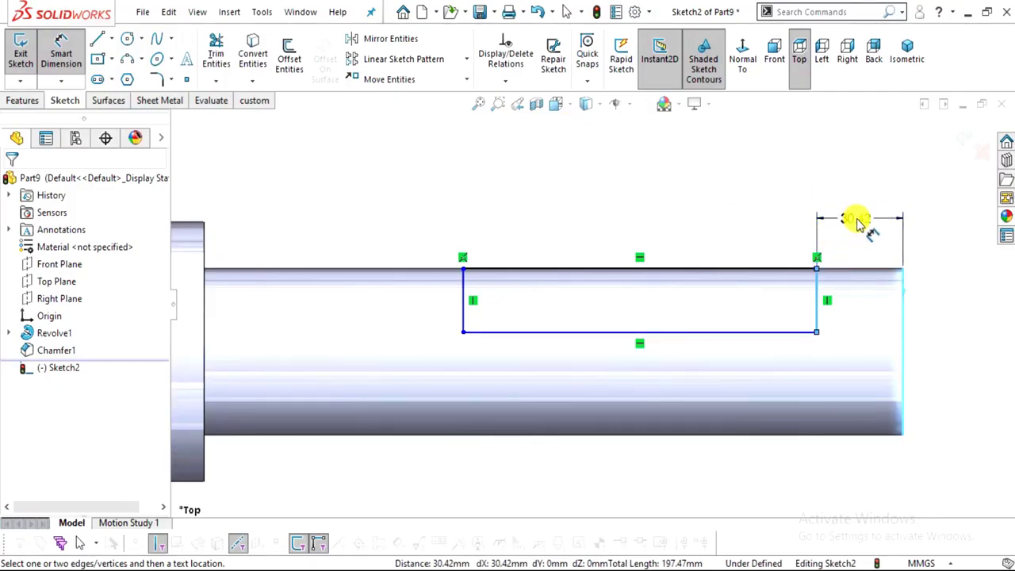
{"action": "left_click", "coordinate": [853, 222]}
{"action": "type", "text": "15.1"}
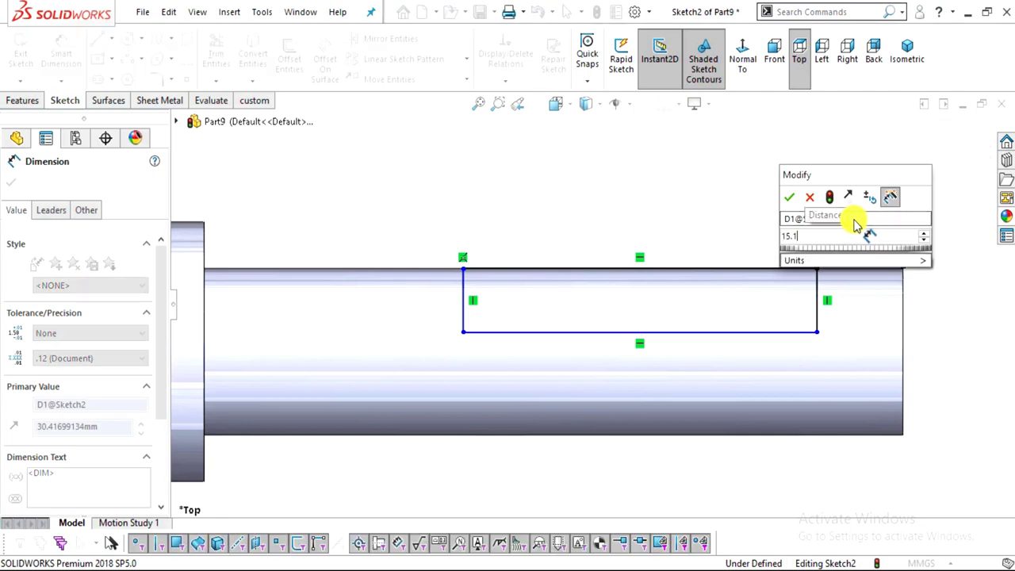
{"action": "key", "text": "Return"}
{"action": "key", "text": "Escape"}
Dimension the rectangle's outer vertical line as 31.1 mm long, circling the cutout depth in the PDF drawing for reference
{"action": "key", "text": "alt+Tab"}
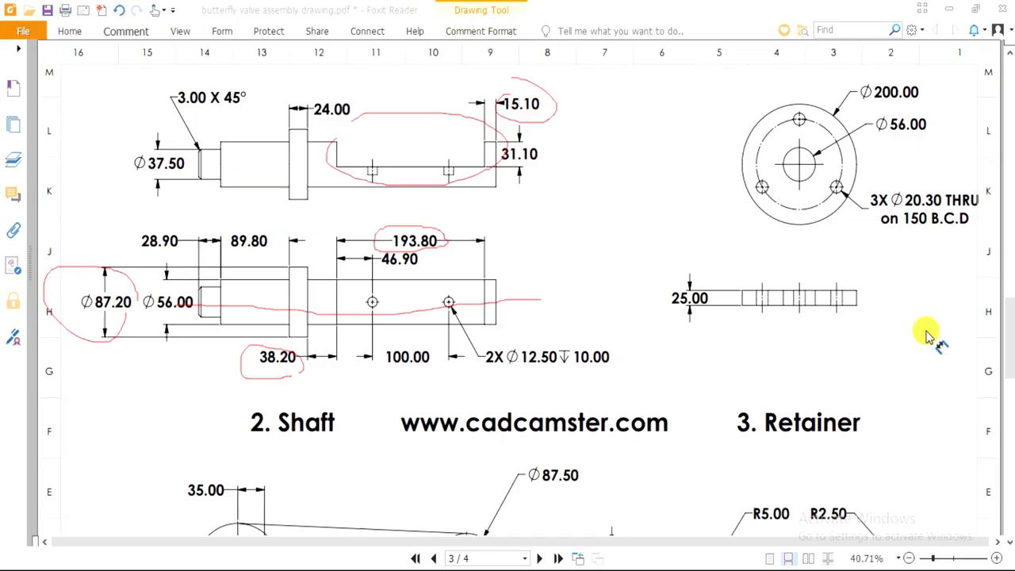
{"action": "key", "text": "alt+Tab"}
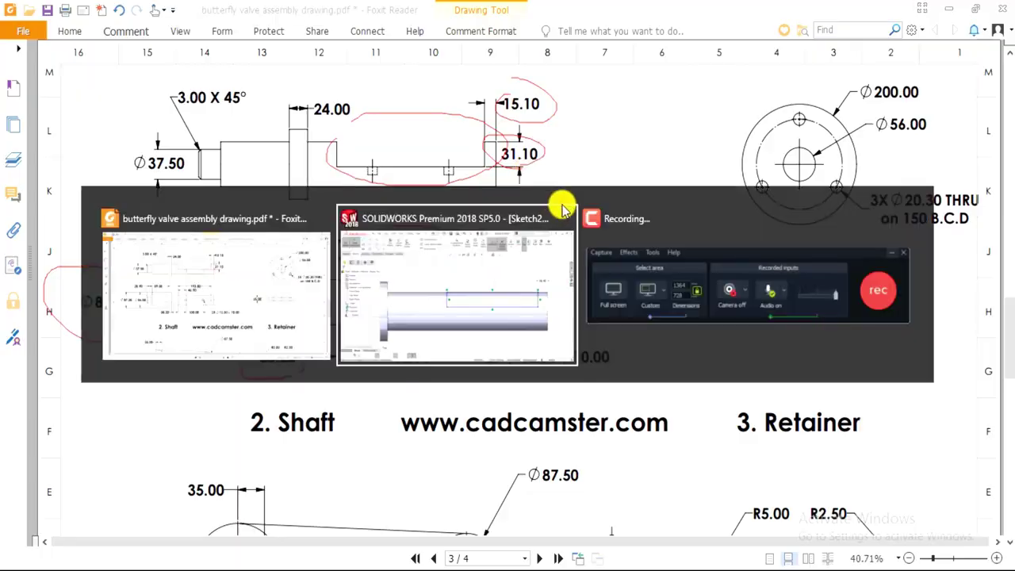
{"action": "left_click", "coordinate": [861, 300]}
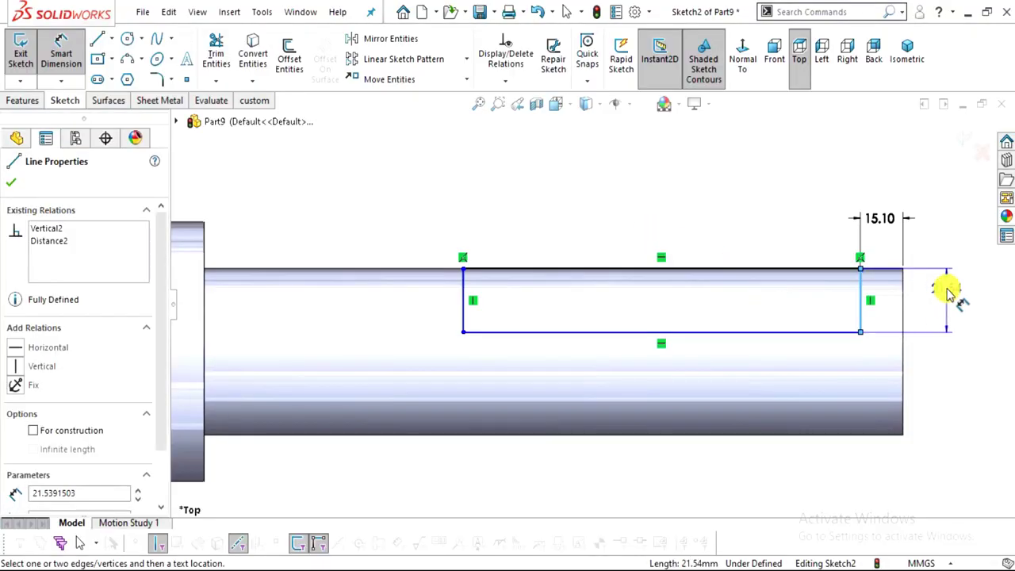
{"action": "left_click", "coordinate": [949, 293]}
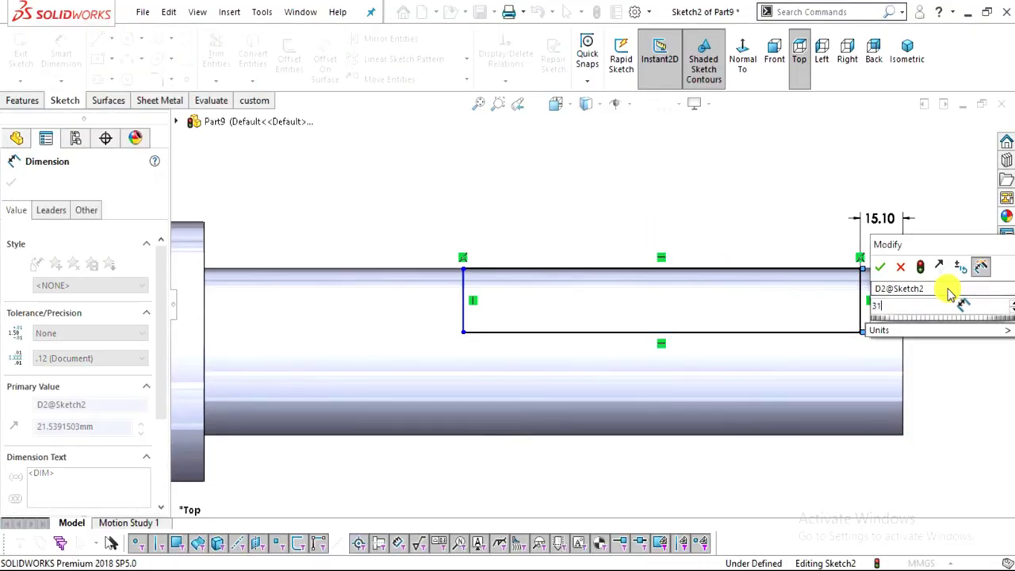
{"action": "key", "text": "Return"}
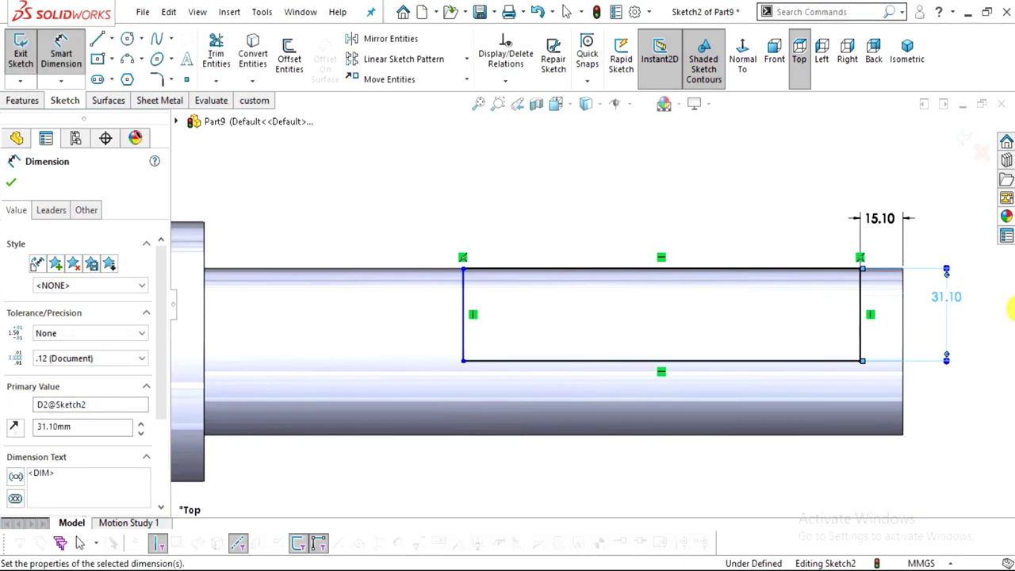
Trace the cutout in the PDF drawing for reference and dimension the rectangle's lower horizontal line as 193.8 mm
{"action": "scroll", "coordinate": [590, 304], "scroll_direction": "up", "scroll_amount": 3}
{"action": "scroll", "coordinate": [544, 335], "scroll_direction": "down", "scroll_amount": 1}
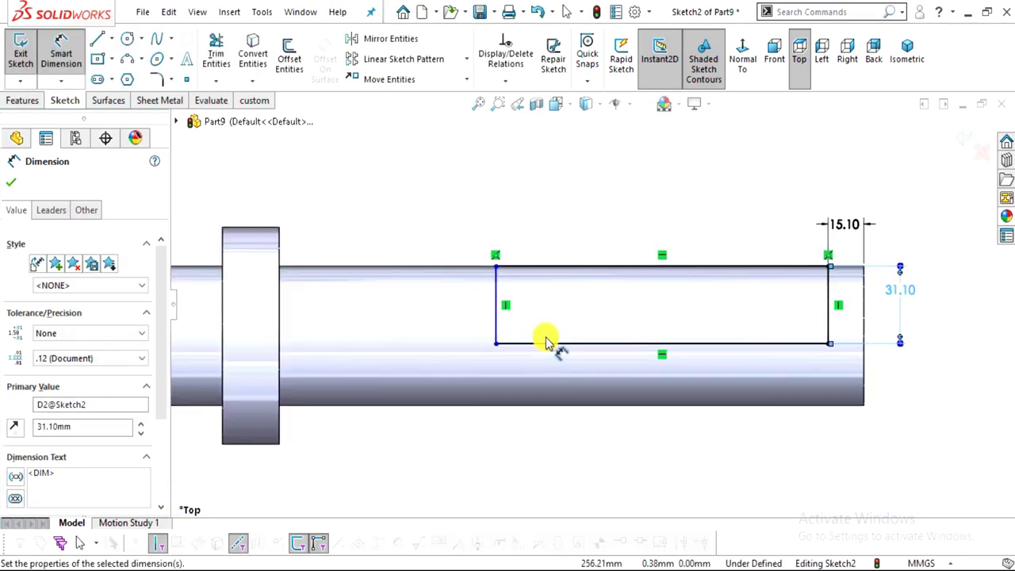
{"action": "key", "text": "alt+Tab"}
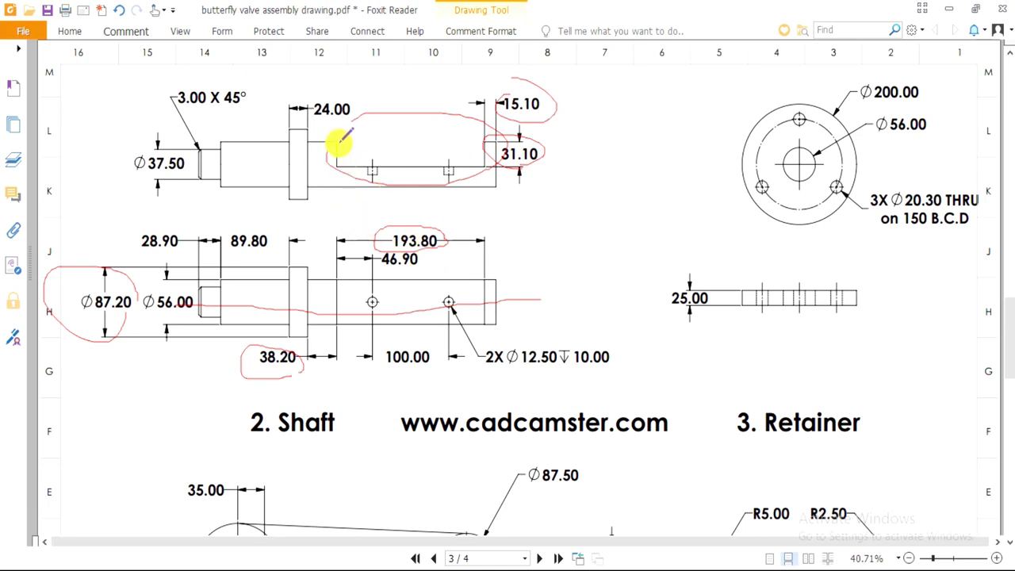
{"action": "left_click_drag", "start_coordinate": [339, 143], "coordinate": [479, 141]}
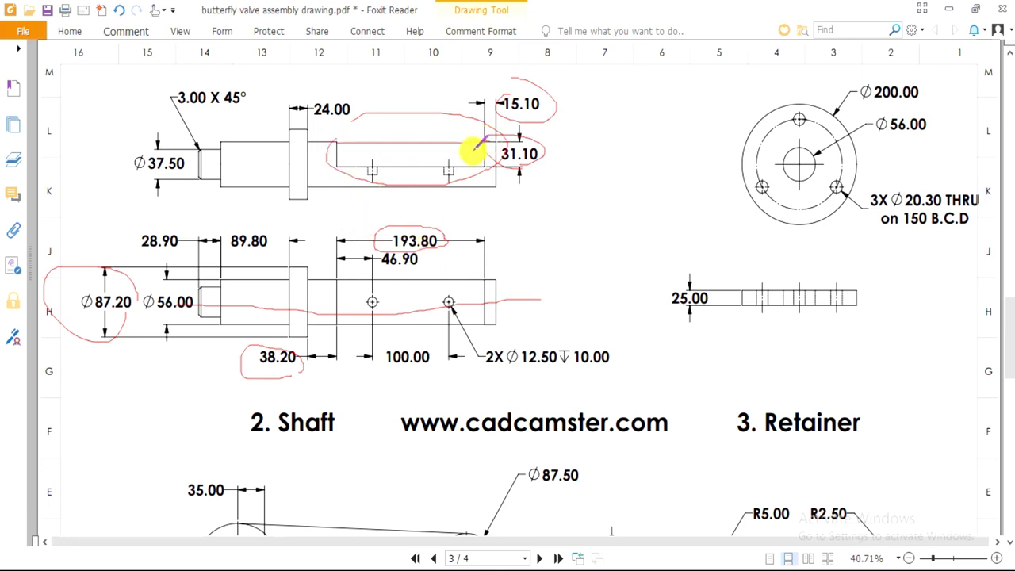
{"action": "mouse_move", "coordinate": [358, 117]}
{"action": "left_mouse_down"}
{"action": "mouse_move", "coordinate": [315, 140]}
{"action": "mouse_move", "coordinate": [363, 163]}
{"action": "left_mouse_up"}
{"action": "left_click_drag", "start_coordinate": [496, 142], "coordinate": [482, 147]}
{"action": "key", "text": "alt+Tab"}
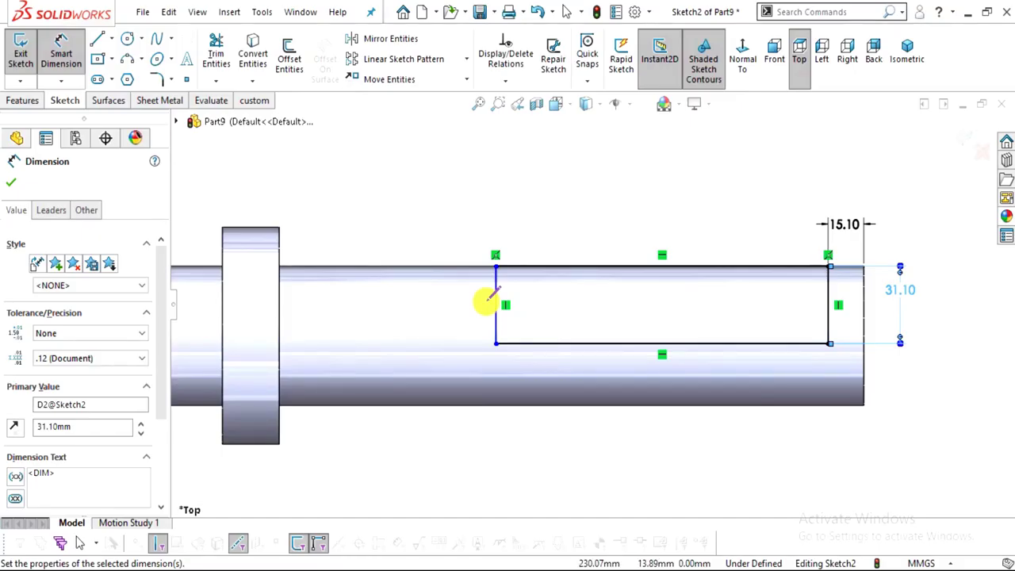
{"action": "left_click", "coordinate": [618, 380]}
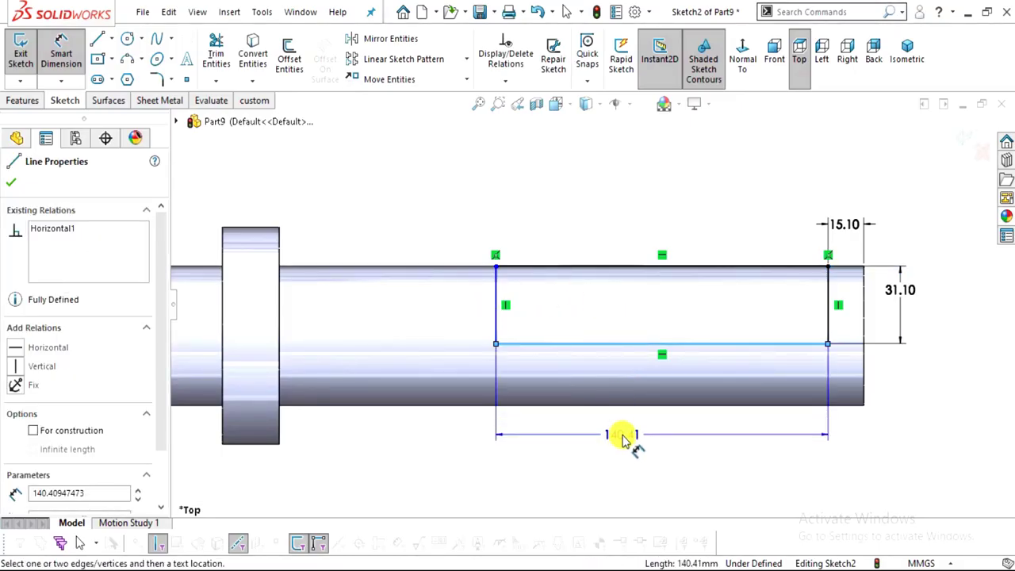
{"action": "left_click", "coordinate": [621, 441]}
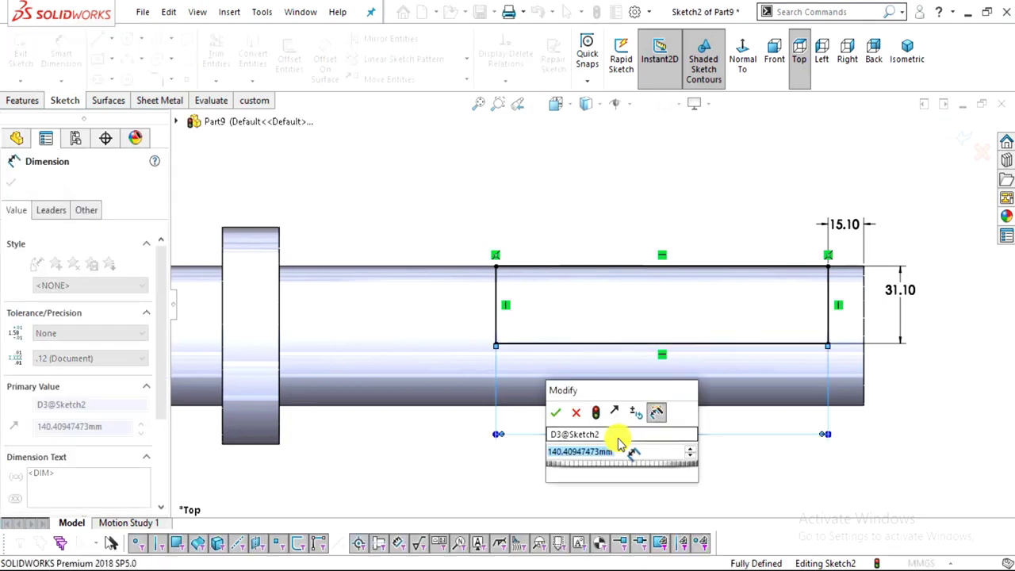
{"action": "type", "text": "193.8"}
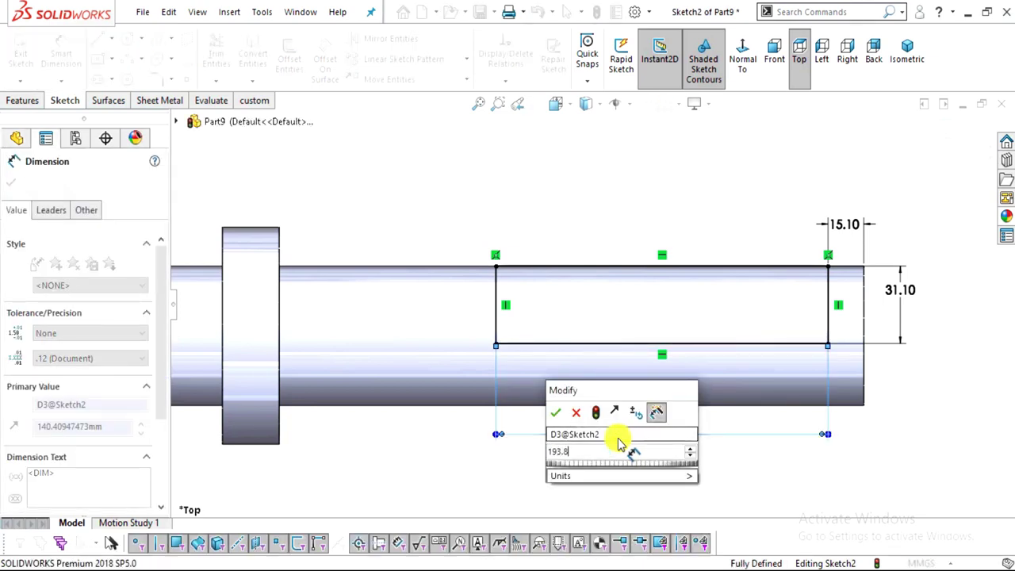
{"action": "key", "text": "Return"}
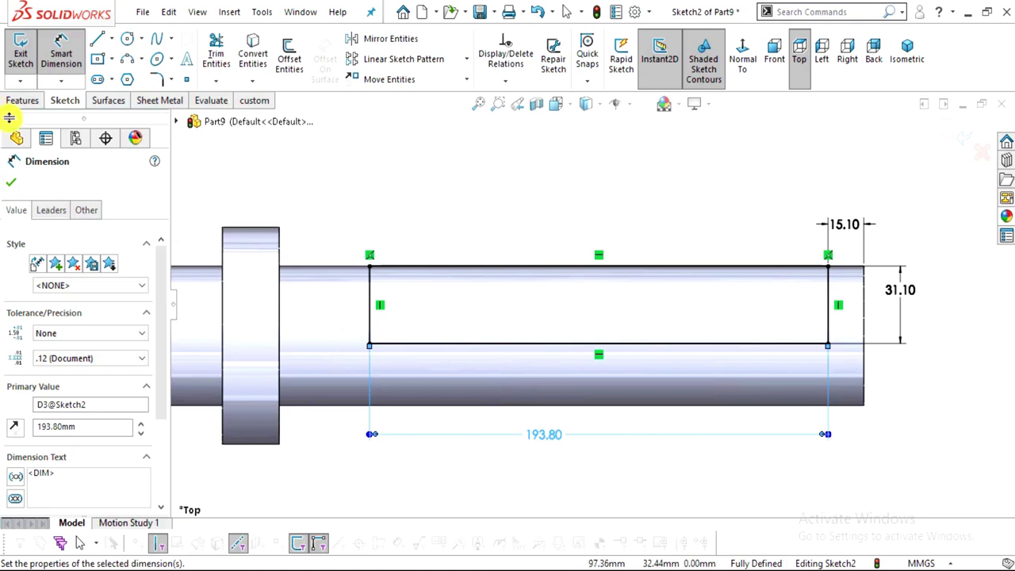
{"action": "left_click", "coordinate": [12, 182]}
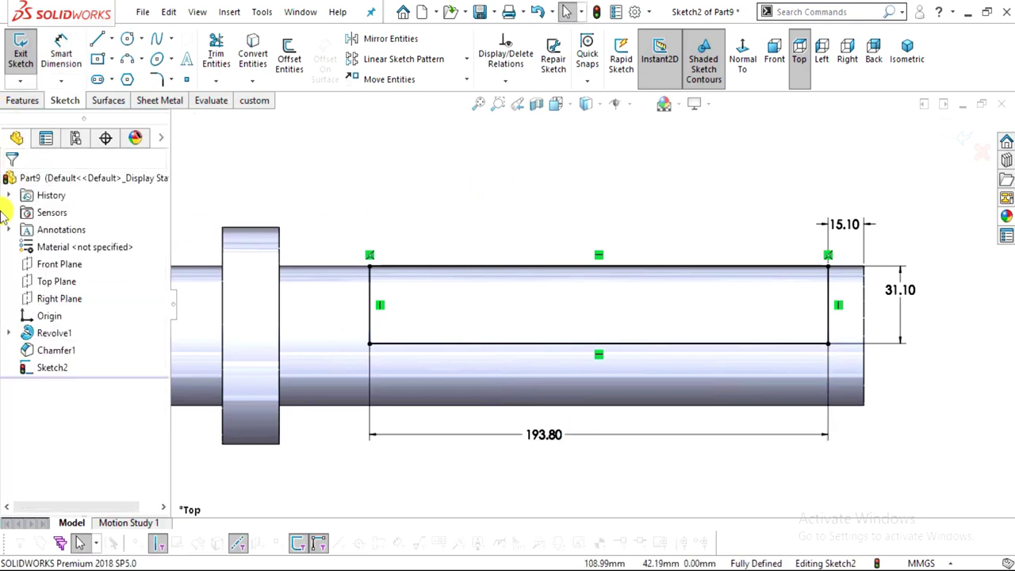
Cut-extrude the rectangle through the shaft in both directions with the Through All - Both end condition
{"action": "left_click", "coordinate": [32, 101]}
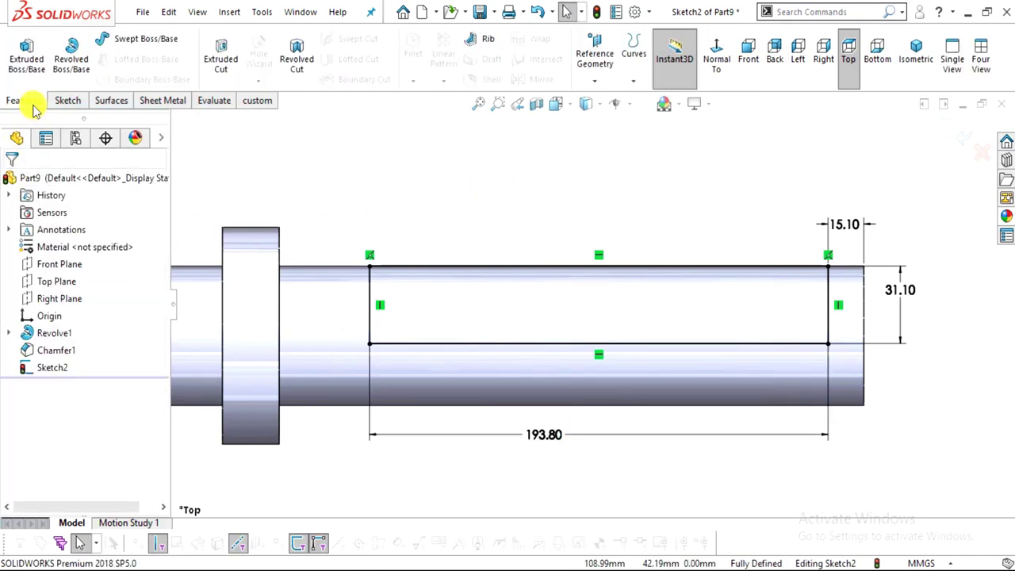
{"action": "left_click", "coordinate": [222, 52]}
{"action": "left_click", "coordinate": [51, 279]}
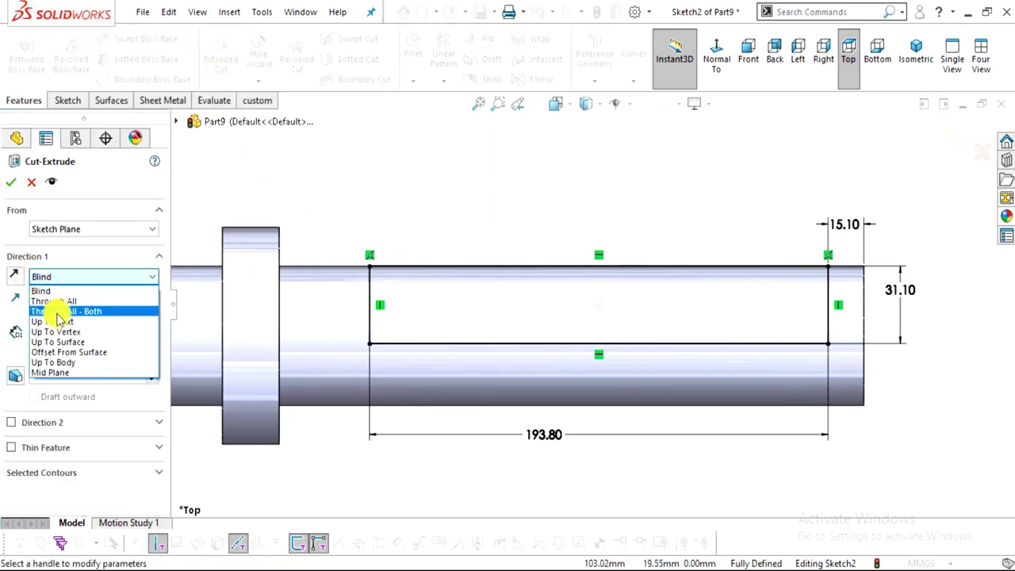
{"action": "left_click", "coordinate": [65, 310]}
{"action": "middle_click_drag", "start_coordinate": [502, 272], "coordinate": [467, 341]}
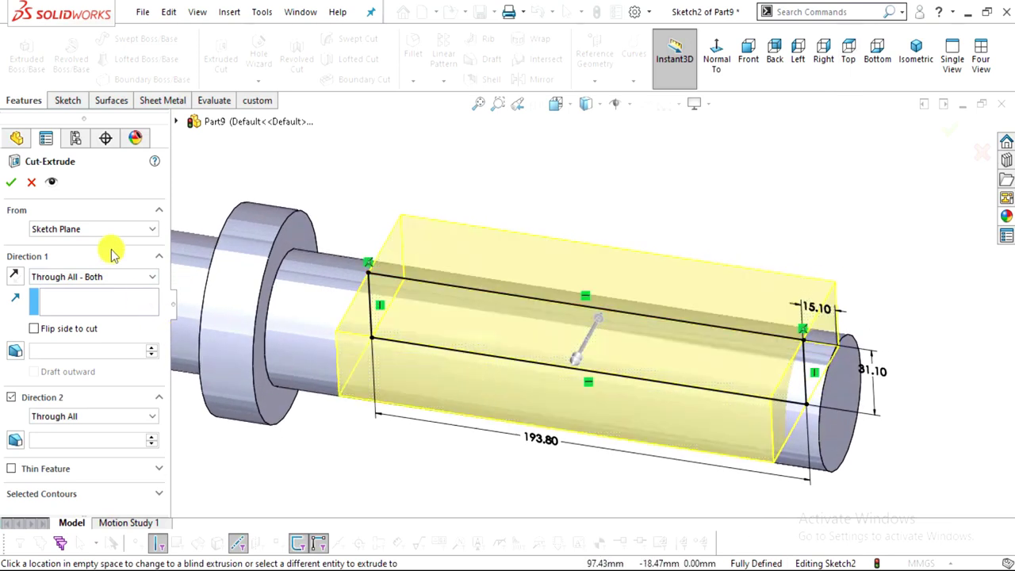
{"action": "left_click", "coordinate": [14, 184]}
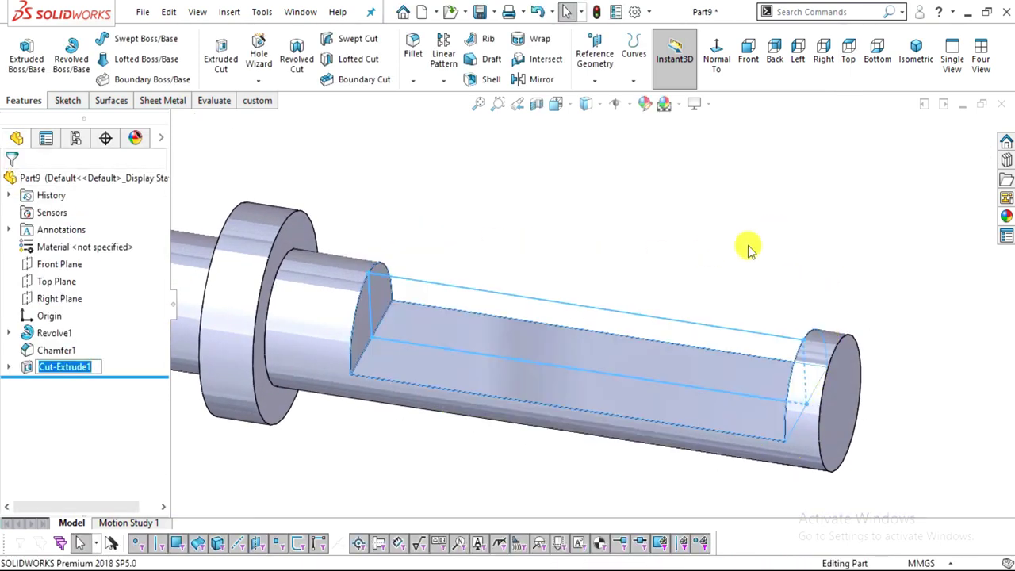
Start a new sketch on the flat face of the shaft's cutout
{"action": "scroll", "coordinate": [673, 293], "scroll_direction": "down", "scroll_amount": 3}
{"action": "middle_click_drag", "start_coordinate": [595, 338], "coordinate": [611, 392]}
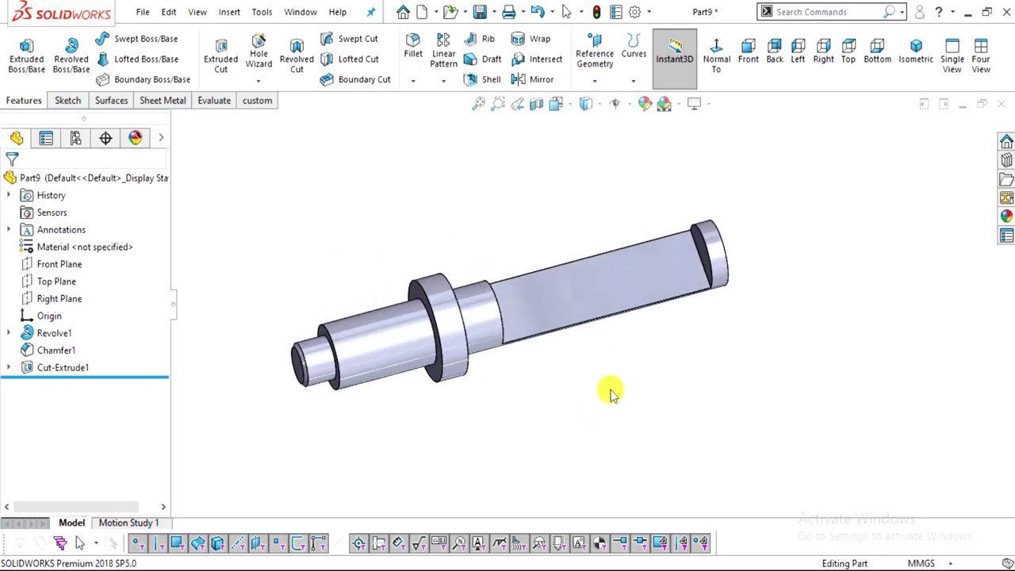
{"action": "scroll", "coordinate": [607, 384], "scroll_direction": "up", "scroll_amount": 3}
{"action": "left_click", "coordinate": [668, 272]}
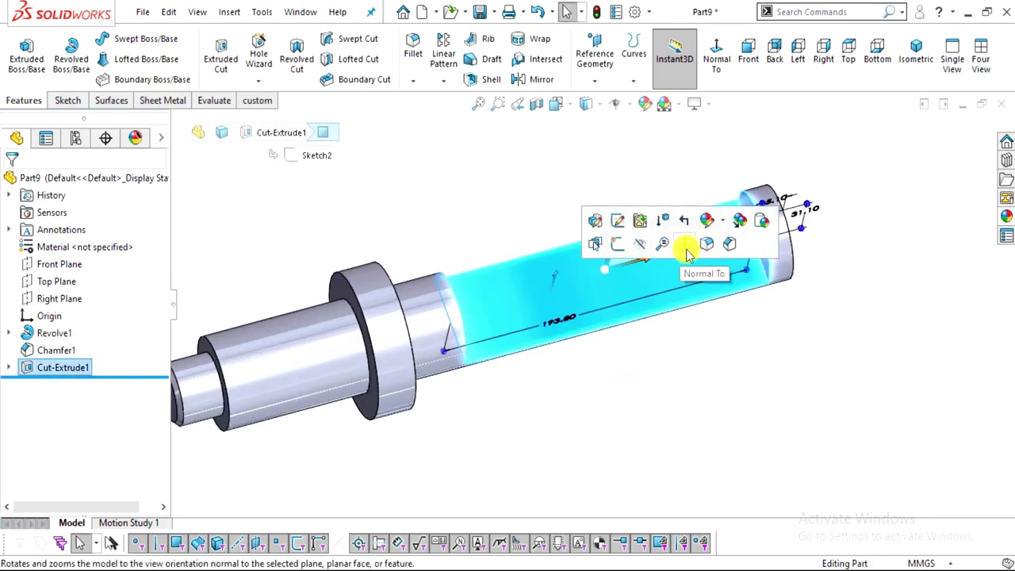
{"action": "left_click", "coordinate": [686, 252]}
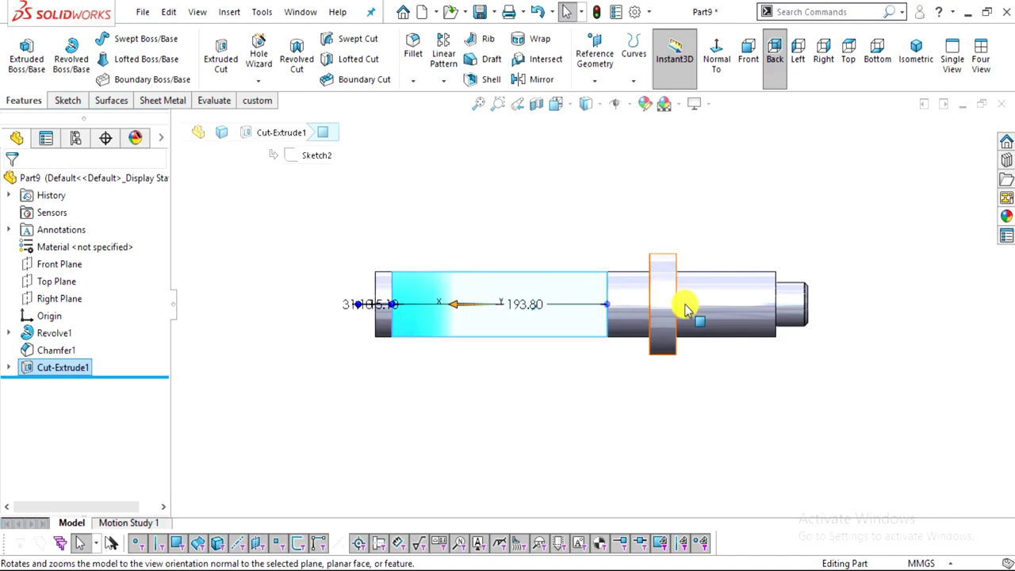
{"action": "middle_click_drag", "start_coordinate": [584, 398], "coordinate": [657, 268]}
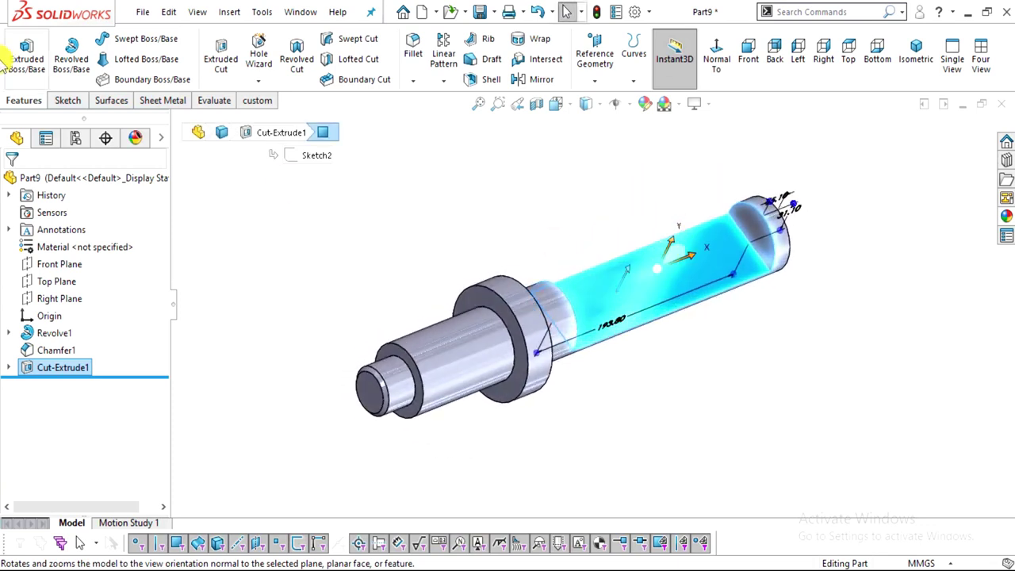
{"action": "left_click", "coordinate": [68, 99]}
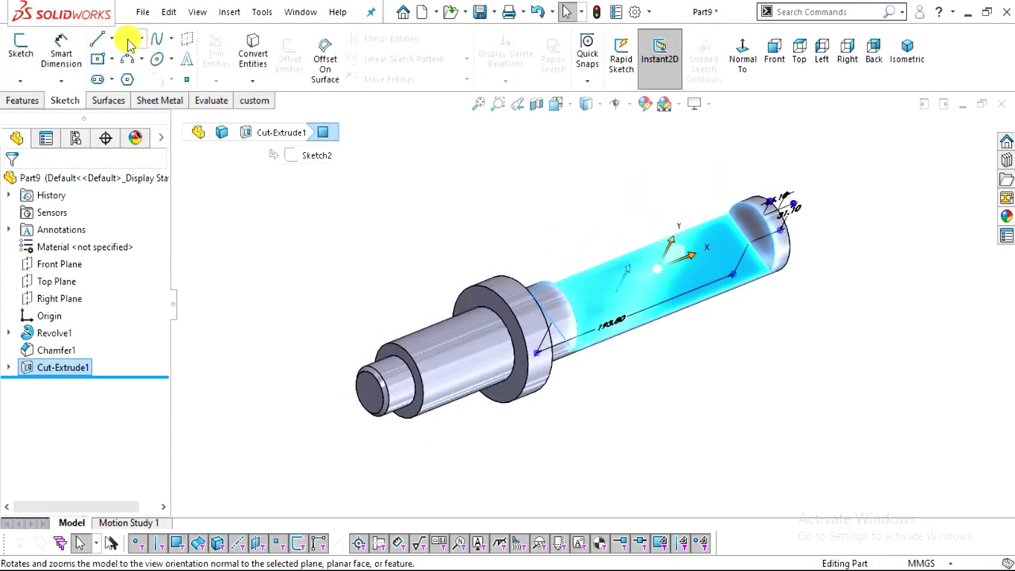
{"action": "left_click", "coordinate": [21, 43]}
Sketch two separate circles along the middle of the flat face, the one nearer the collar about 18 mm in diameter
{"action": "left_click", "coordinate": [128, 39]}
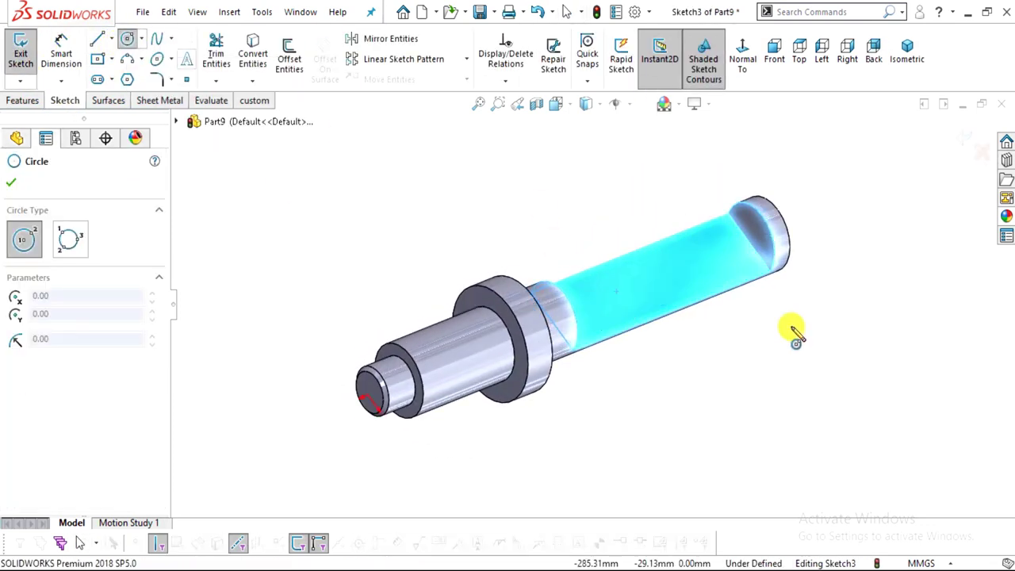
{"action": "scroll", "coordinate": [689, 309], "scroll_direction": "down", "scroll_amount": 3}
{"action": "mouse_move", "coordinate": [608, 292]}
{"action": "middle_mouse_down"}
{"action": "mouse_move", "coordinate": [559, 357]}
{"action": "mouse_move", "coordinate": [616, 342]}
{"action": "mouse_move", "coordinate": [568, 399]}
{"action": "mouse_move", "coordinate": [581, 429]}
{"action": "mouse_move", "coordinate": [544, 373]}
{"action": "middle_mouse_up"}
{"action": "left_click", "coordinate": [488, 272]}
{"action": "left_click", "coordinate": [507, 281]}
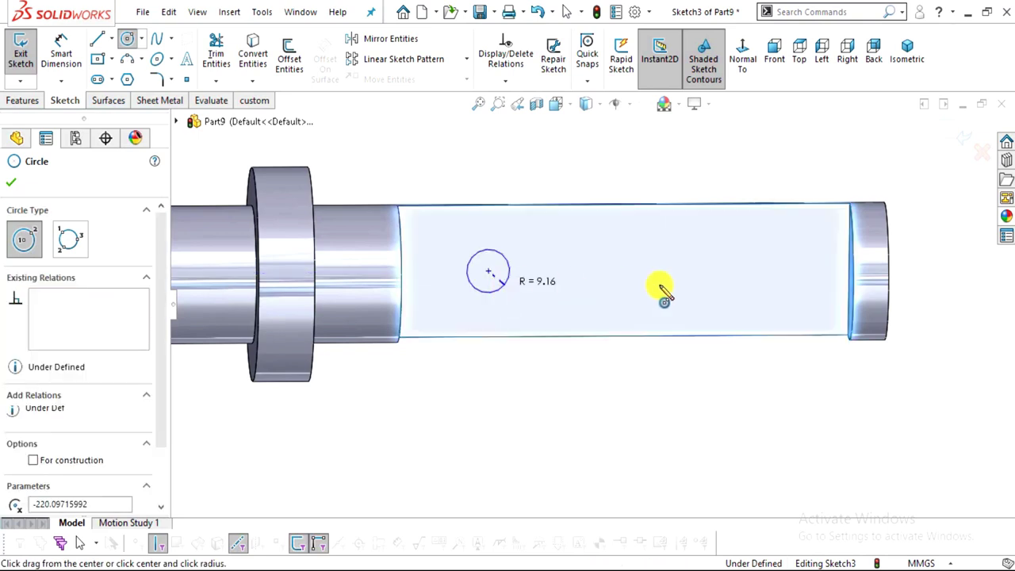
{"action": "left_click", "coordinate": [724, 269]}
{"action": "left_click", "coordinate": [742, 277]}
{"action": "key", "text": "Escape"}
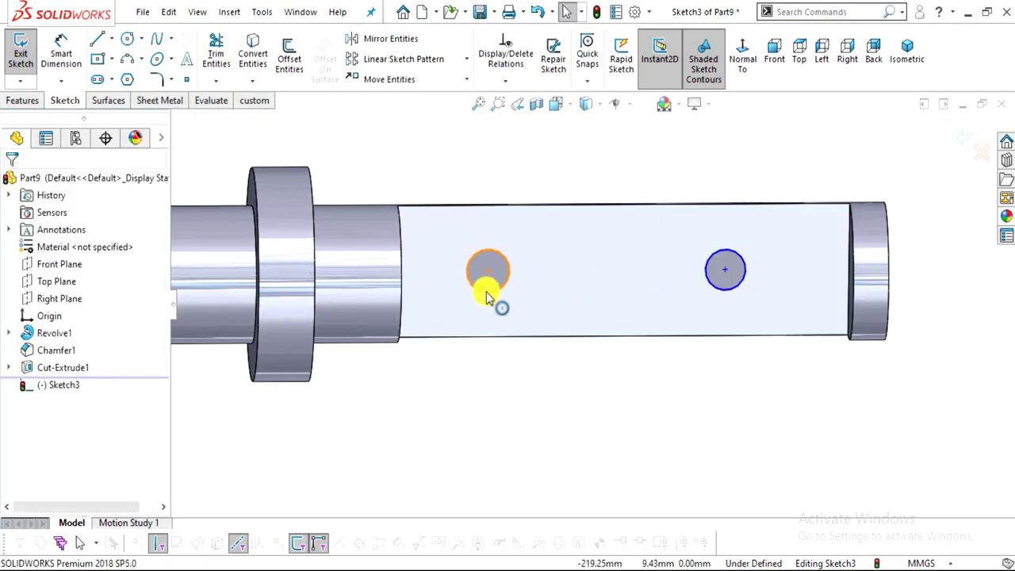
Make the two circles equal in size with an Equal relation
{"action": "left_click", "coordinate": [486, 291]}
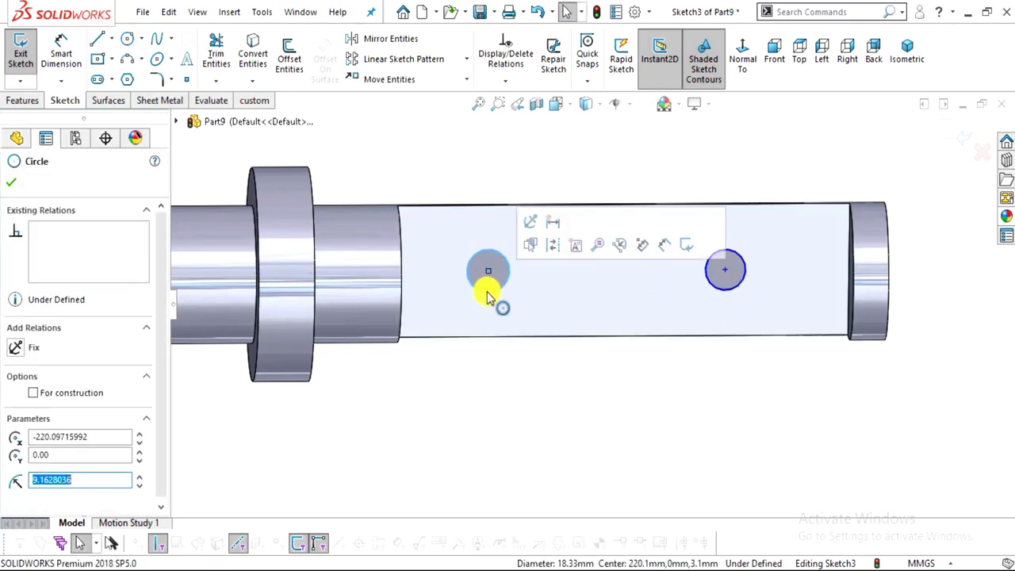
{"action": "left_click", "coordinate": [715, 290], "text": "ctrl"}
{"action": "left_click", "coordinate": [825, 222]}
{"action": "left_click", "coordinate": [645, 177]}
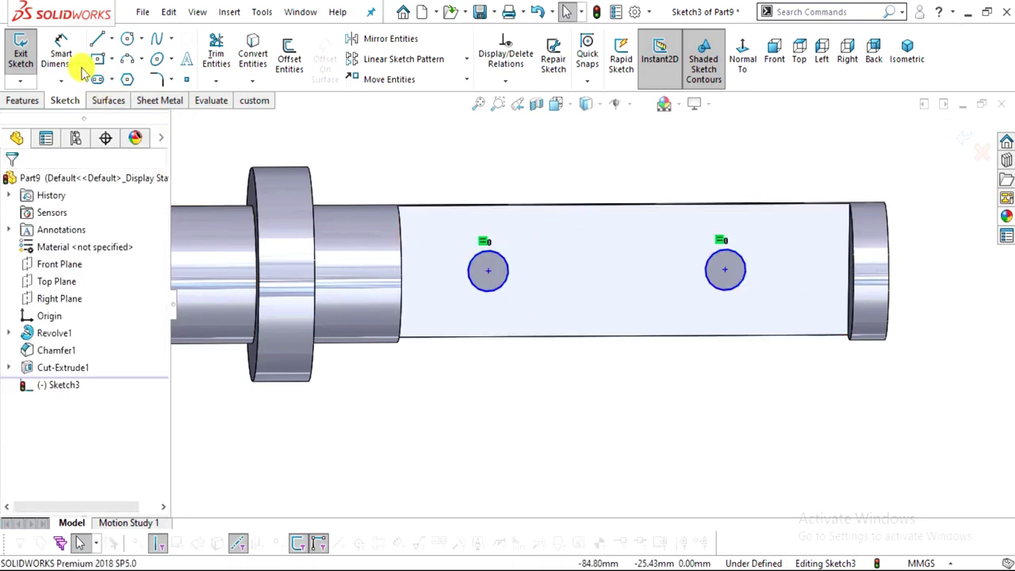
Align both circle centres with the origin using a Horizontal relation
{"action": "left_click", "coordinate": [488, 271]}
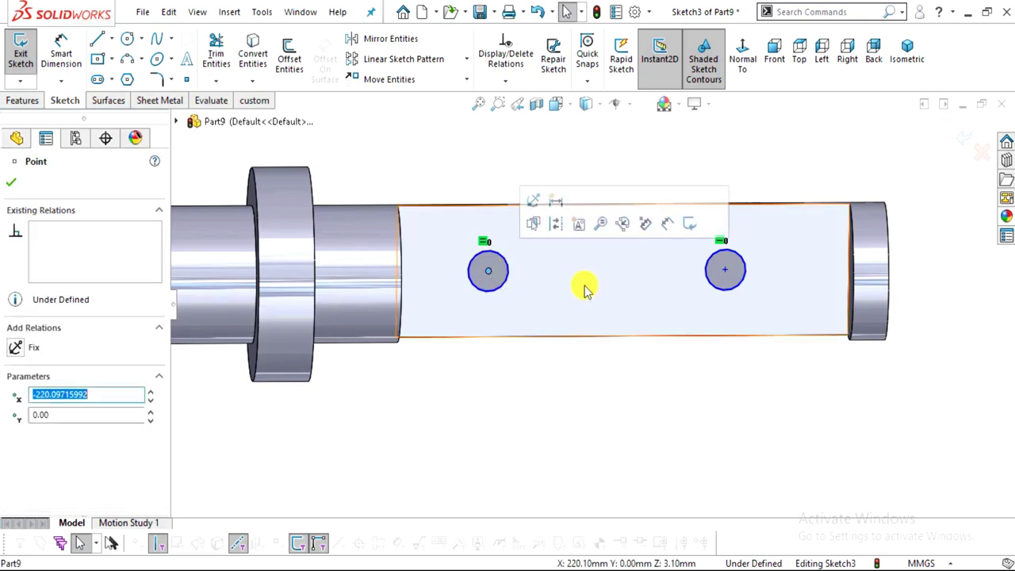
{"action": "left_click", "coordinate": [726, 272], "text": "ctrl"}
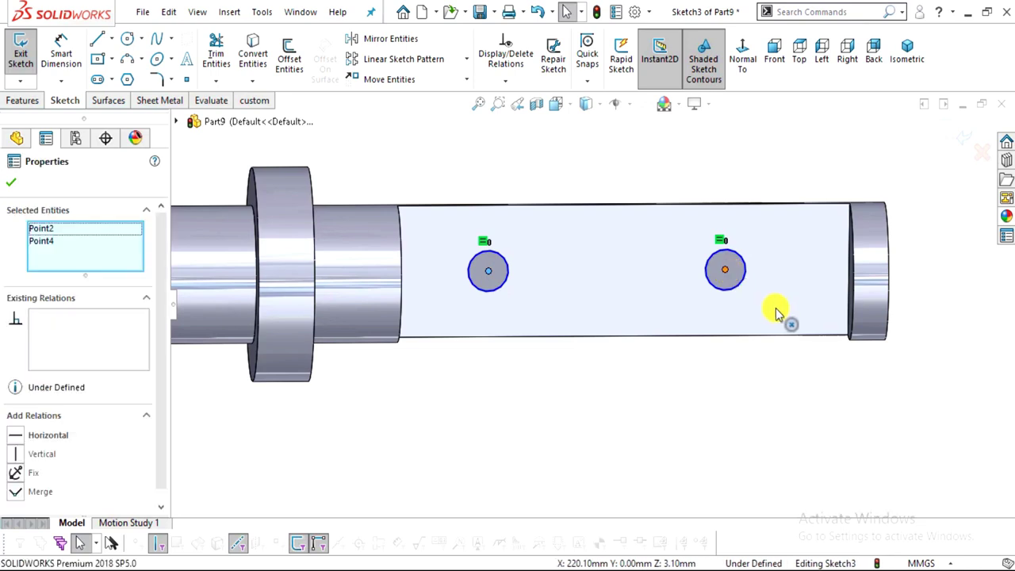
{"action": "scroll", "coordinate": [741, 324], "scroll_direction": "up", "scroll_amount": 3}
{"action": "scroll", "coordinate": [475, 306], "scroll_direction": "down", "scroll_amount": 4}
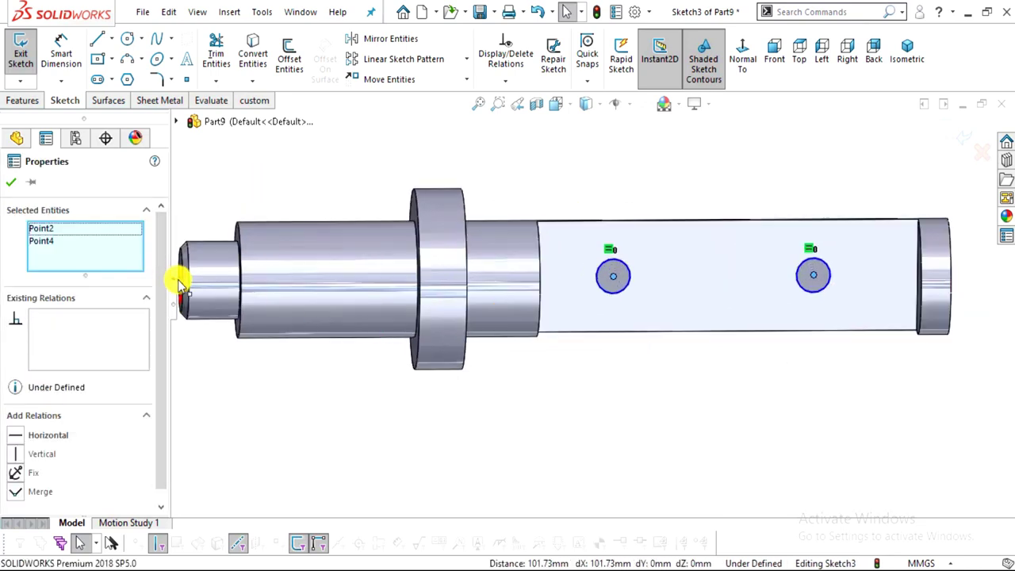
{"action": "left_click", "coordinate": [180, 279], "text": "ctrl"}
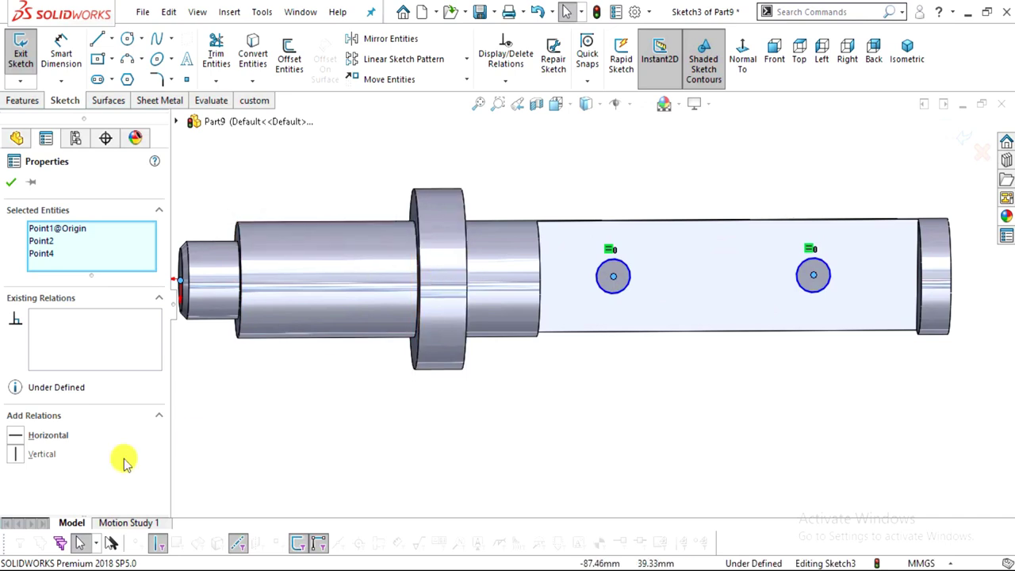
{"action": "left_click", "coordinate": [734, 422]}
{"action": "mouse_move", "coordinate": [729, 407]}
{"action": "middle_mouse_down"}
{"action": "mouse_move", "coordinate": [703, 356]}
{"action": "mouse_move", "coordinate": [709, 401]}
{"action": "middle_mouse_up"}
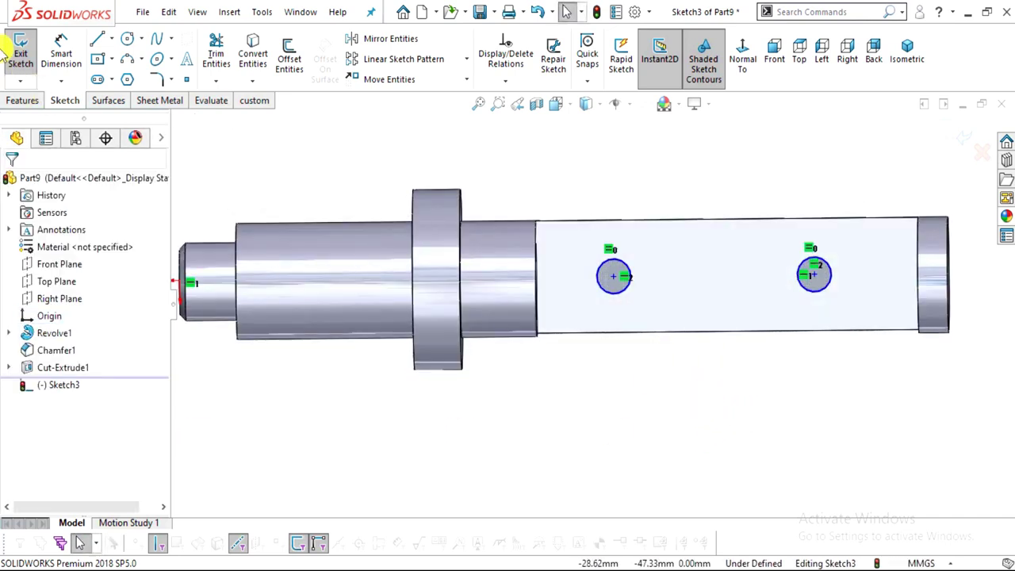
Check the hole callout in the PDF drawing and dimension the circle nearer the collar with a 12.5 mm diameter
{"action": "left_click", "coordinate": [62, 52]}
{"action": "key", "text": "alt+Tab"}
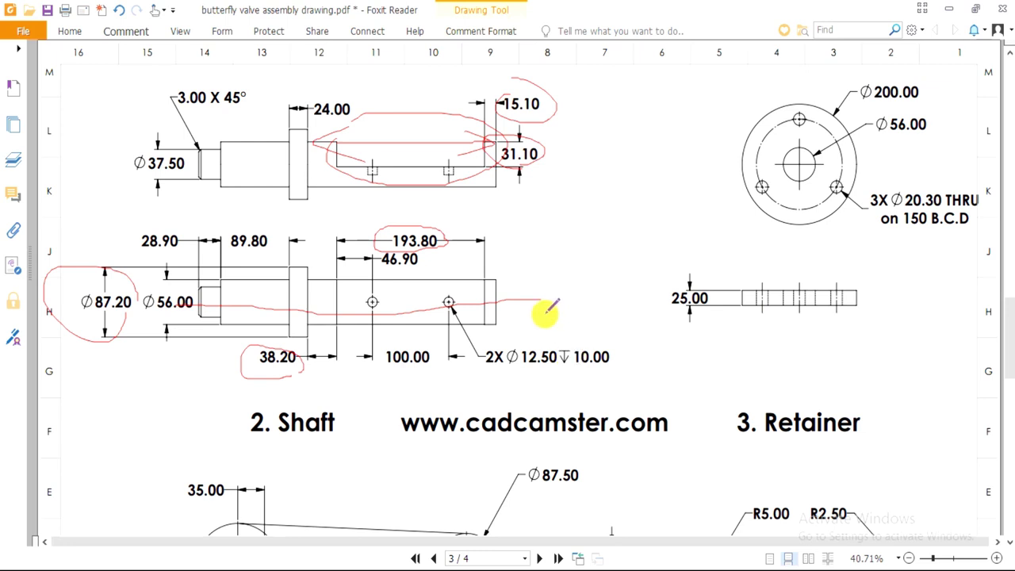
{"action": "key", "text": "alt+Tab"}
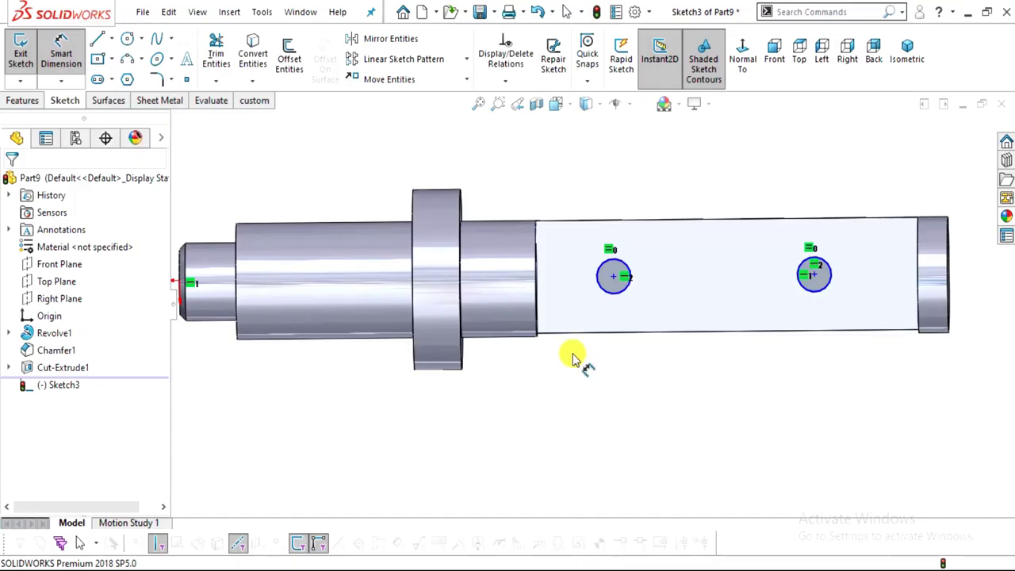
{"action": "left_click", "coordinate": [615, 293]}
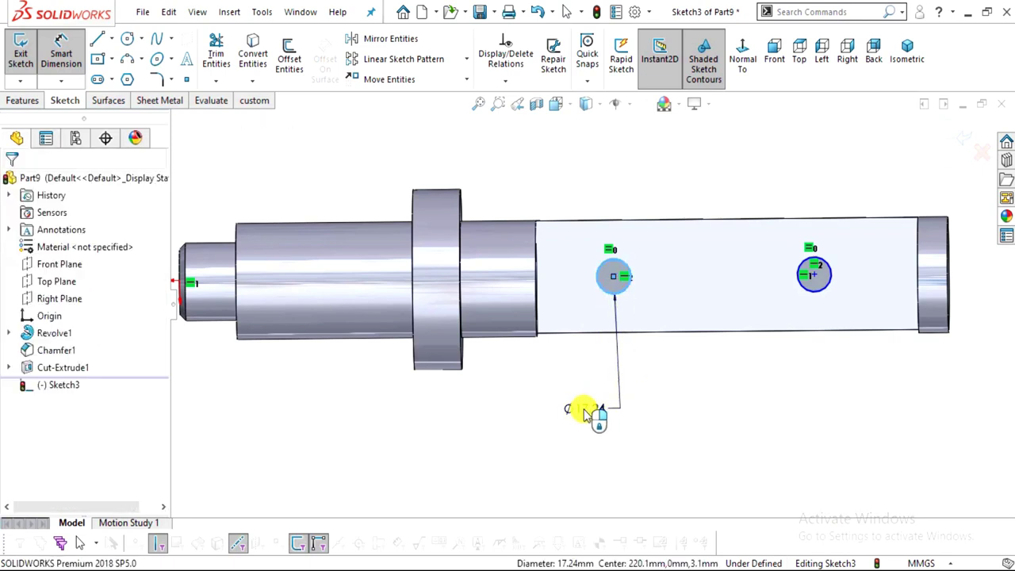
{"action": "left_click", "coordinate": [583, 413]}
{"action": "type", "text": "12.5"}
{"action": "key", "text": "Return"}
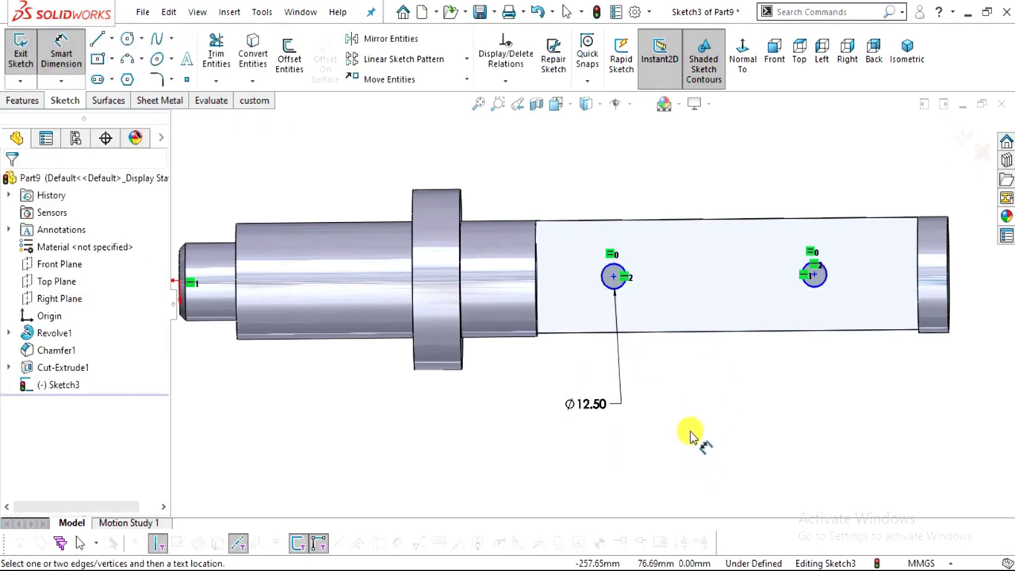
Check the hole spacing in the PDF drawing and dimension the distance between the circle centres as 100 mm
{"action": "key", "text": "alt+Tab"}
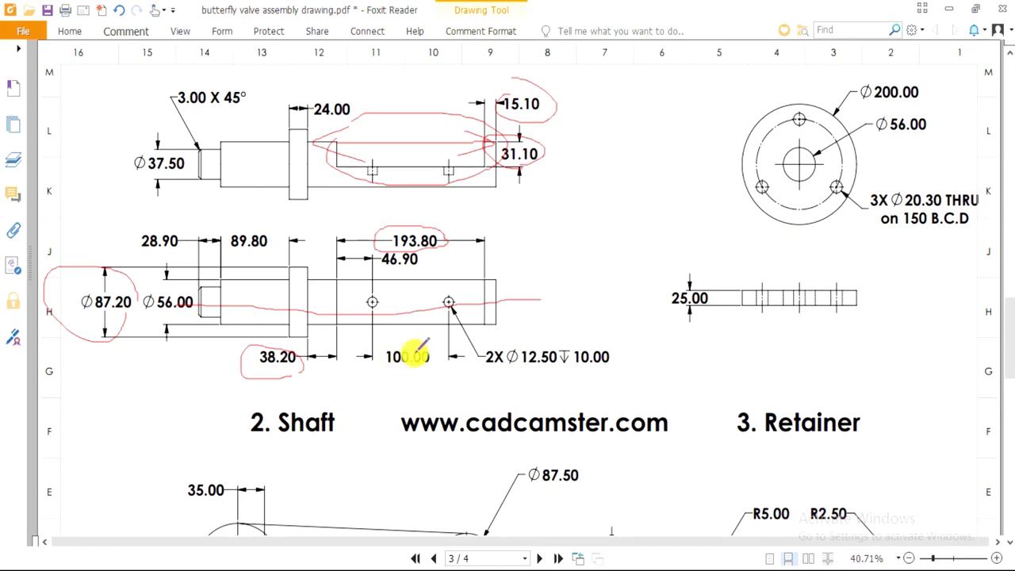
{"action": "key", "text": "alt+Tab"}
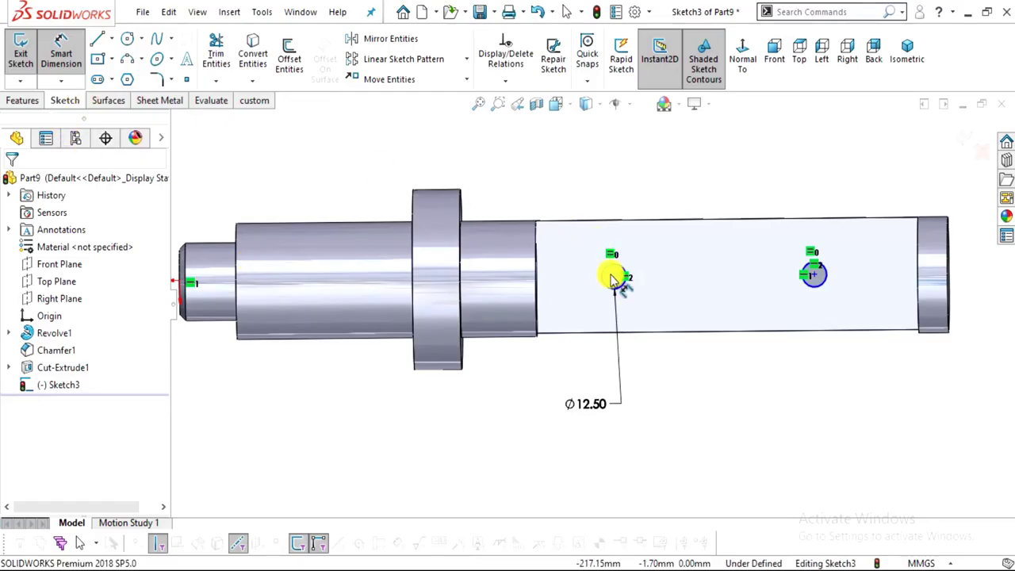
{"action": "left_click", "coordinate": [811, 276]}
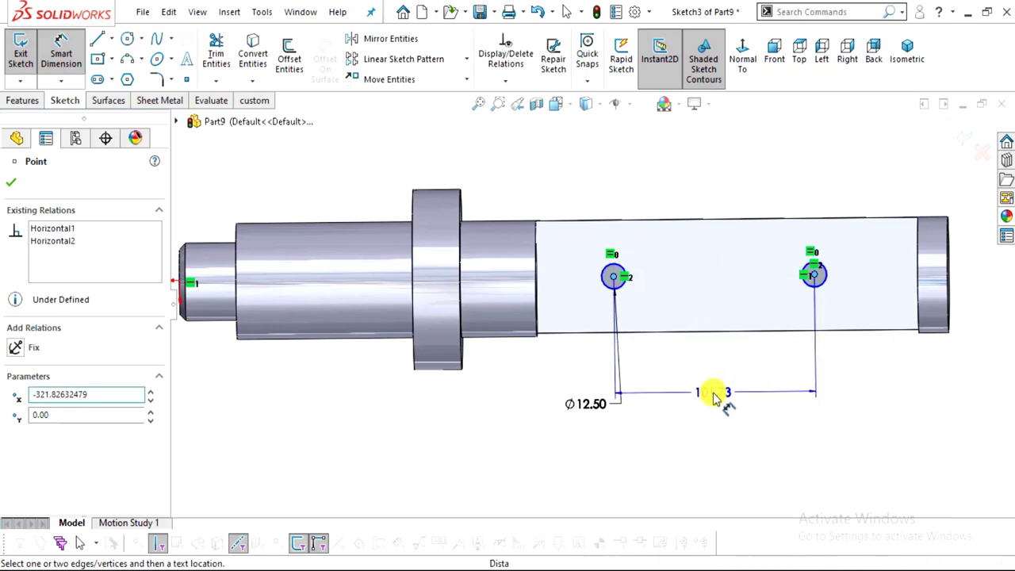
{"action": "left_click", "coordinate": [713, 394]}
{"action": "left_click", "coordinate": [713, 394]}
{"action": "type", "text": "100"}
{"action": "key", "text": "Return"}
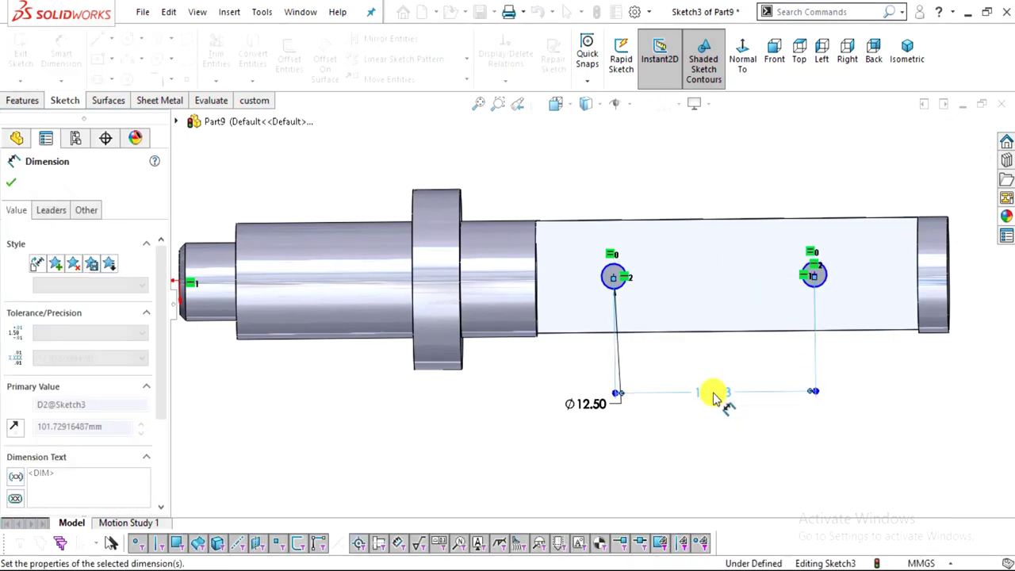
{"action": "left_click", "coordinate": [901, 424]}
Circle the hole offset in the PDF drawing and dimension the nearer circle's centre from the cutout's shoulder edge as 46.8 mm
{"action": "key", "text": "alt+Tab"}
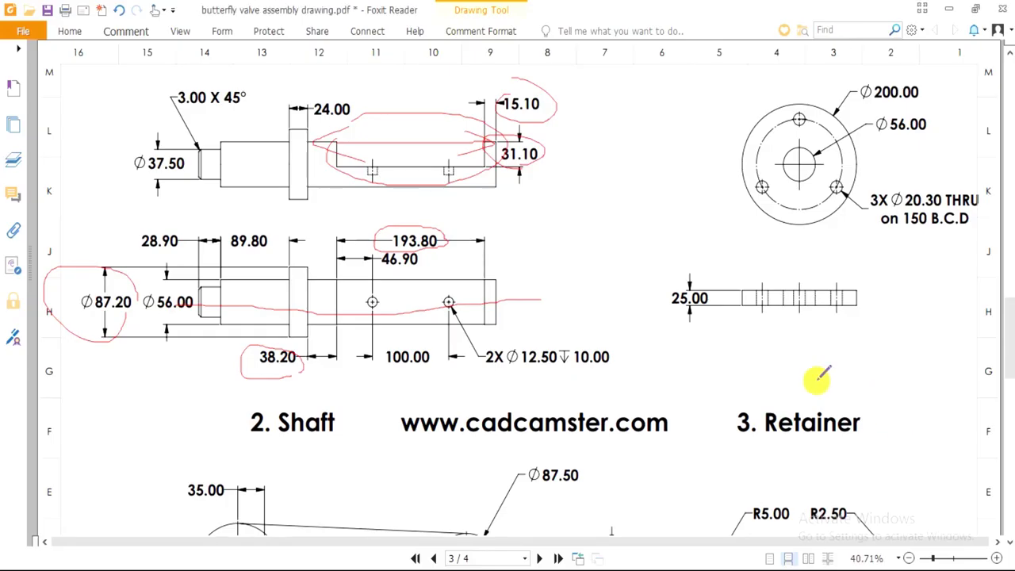
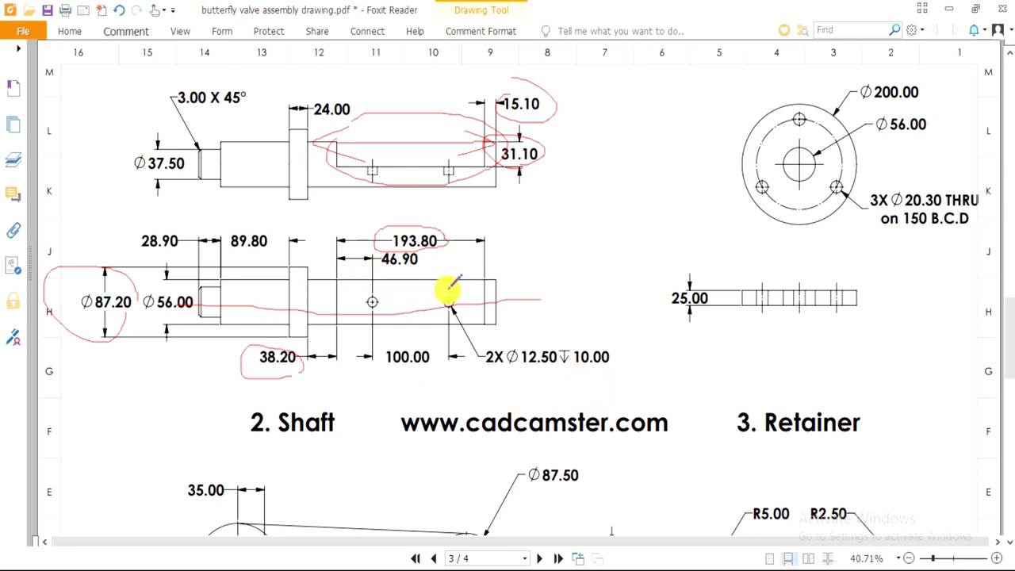
{"action": "key", "text": "alt+Tab"}
{"action": "middle_click_drag", "start_coordinate": [584, 309], "coordinate": [572, 273]}
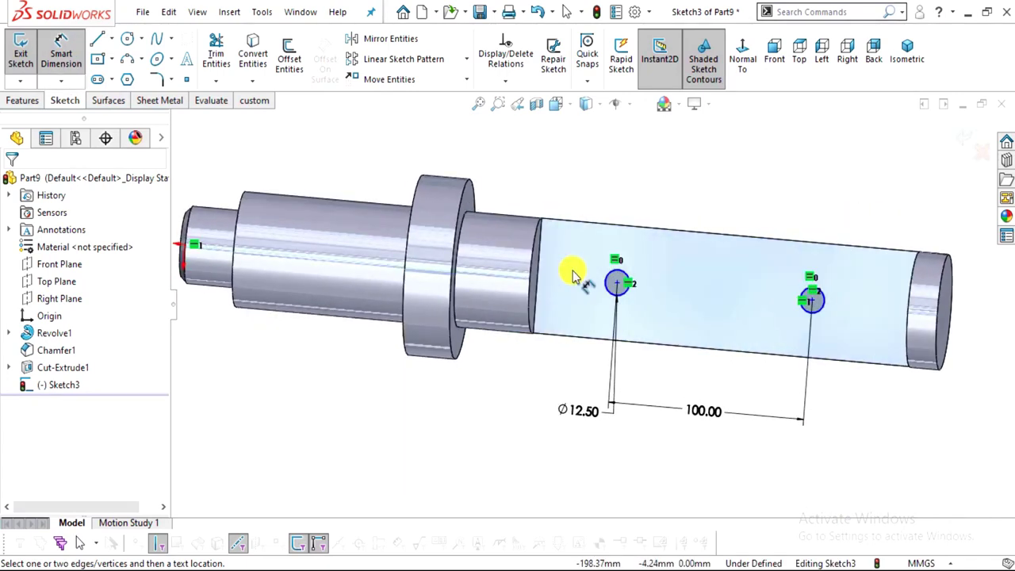
{"action": "scroll", "coordinate": [527, 305], "scroll_direction": "down", "scroll_amount": 3}
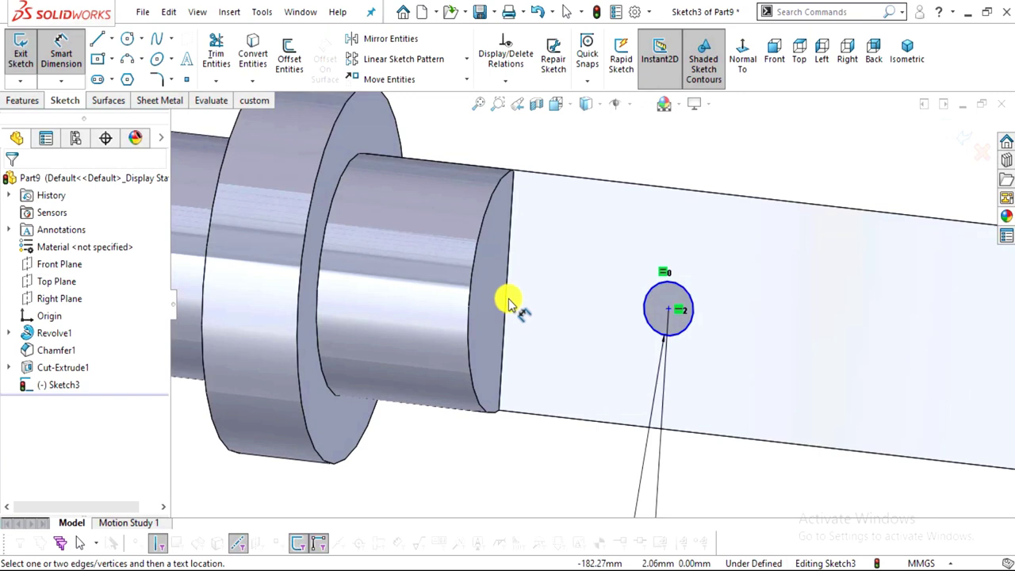
{"action": "left_click", "coordinate": [510, 297]}
{"action": "left_click", "coordinate": [667, 308]}
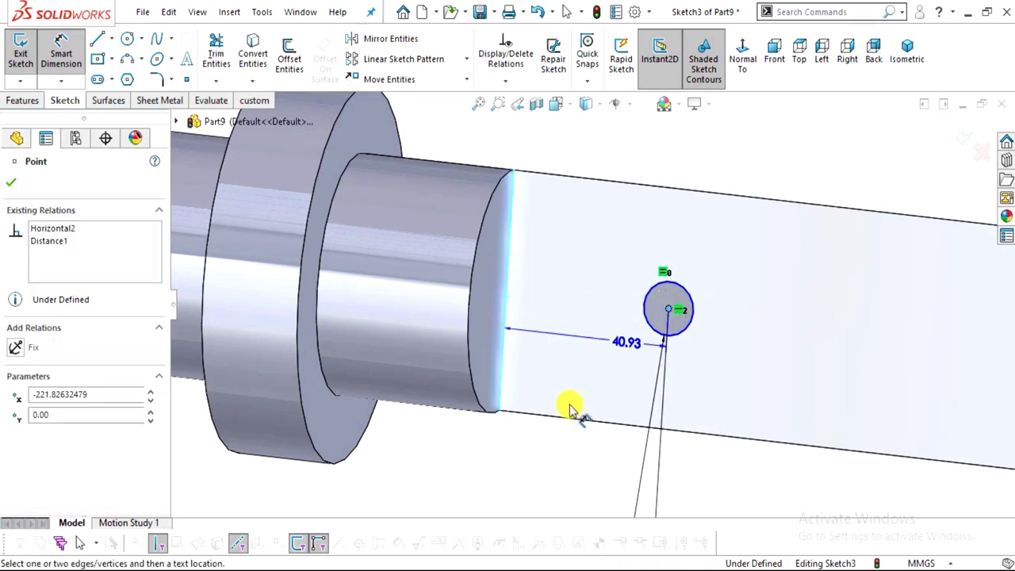
{"action": "key", "text": "alt+Tab"}
{"action": "mouse_move", "coordinate": [372, 245]}
{"action": "left_mouse_down"}
{"action": "mouse_move", "coordinate": [396, 280]}
{"action": "mouse_move", "coordinate": [425, 281]}
{"action": "mouse_move", "coordinate": [393, 279]}
{"action": "left_mouse_up"}
{"action": "key", "text": "alt"}
{"action": "key", "text": "alt"}
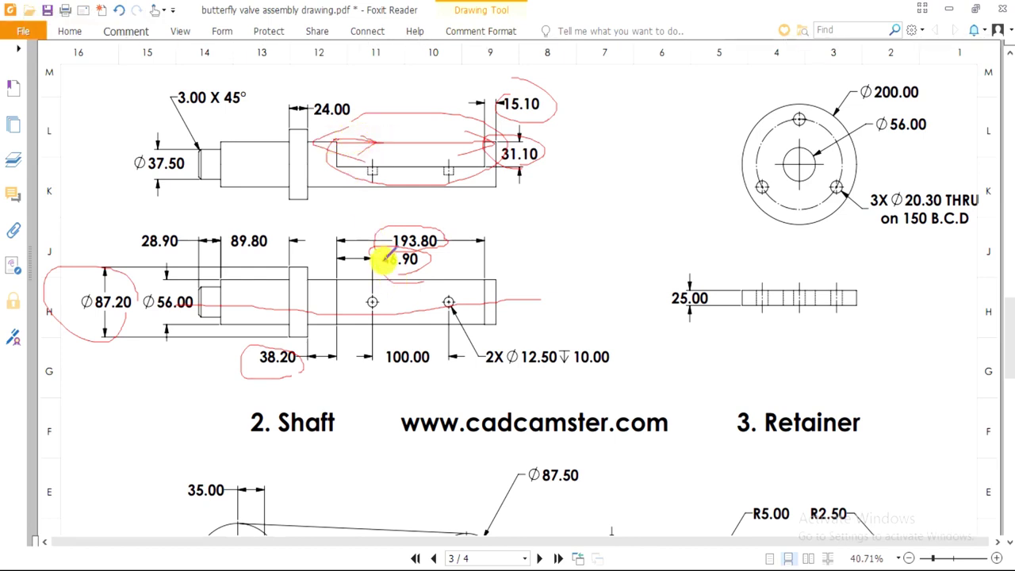
{"action": "key", "text": "alt+Tab"}
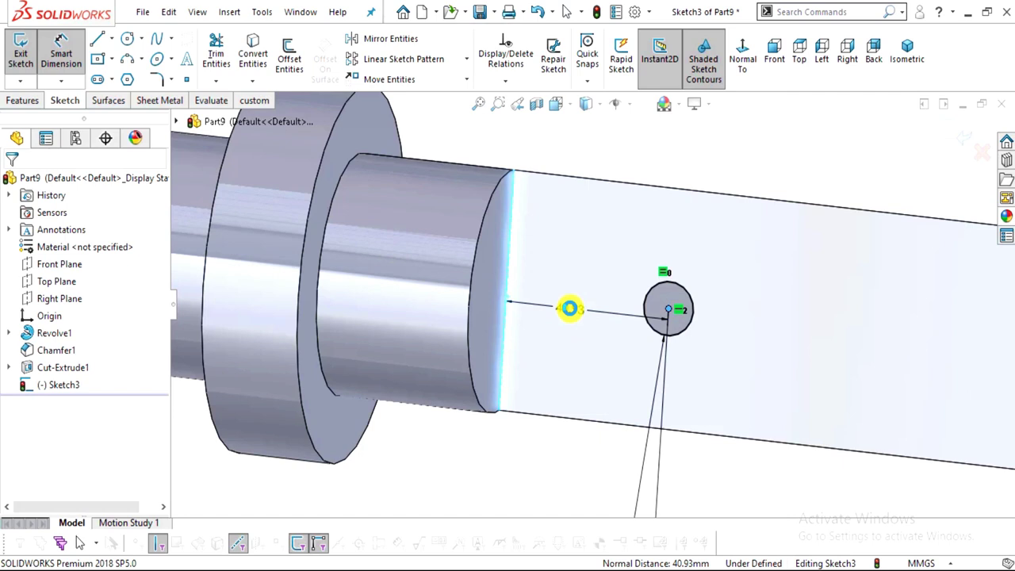
{"action": "left_click", "coordinate": [570, 308]}
{"action": "type", "text": "46.8"}
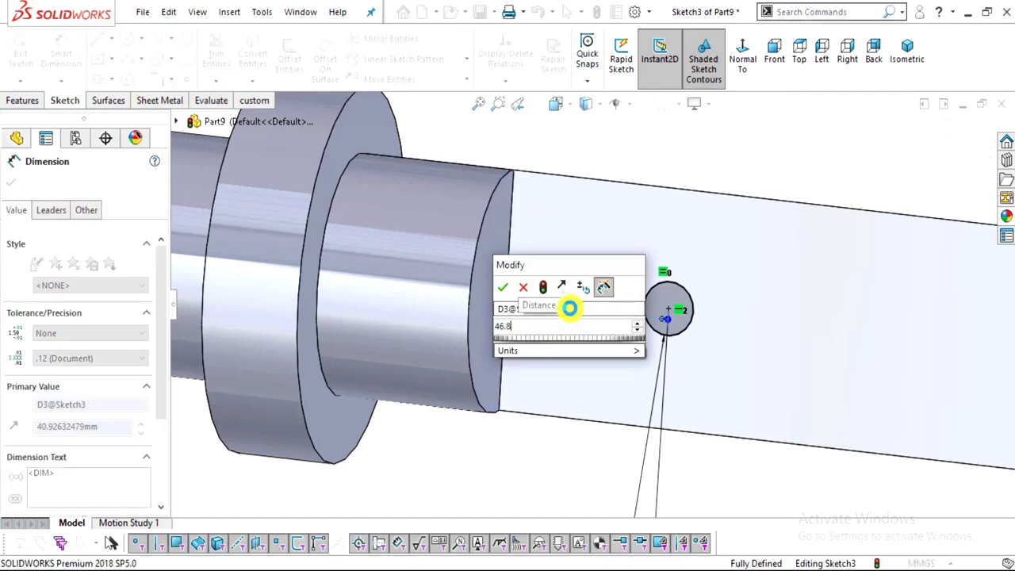
{"action": "key", "text": "Return"}
{"action": "key", "text": "Escape"}
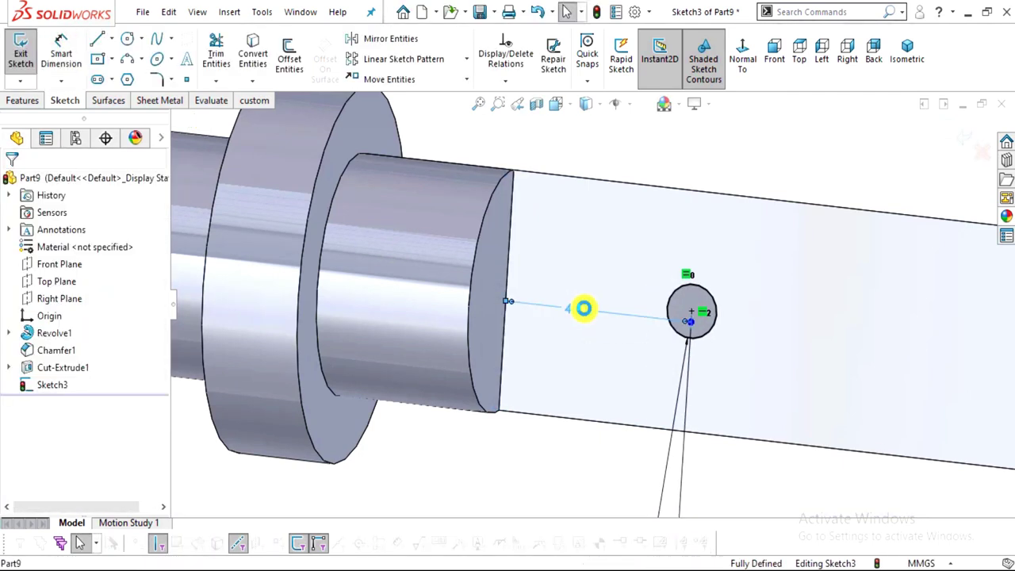
Correct the circle's offset from the cutout's shoulder edge to 46.9 mm and recheck the PDF drawing
{"action": "double_click", "coordinate": [583, 308]}
{"action": "type", "text": "46.9"}
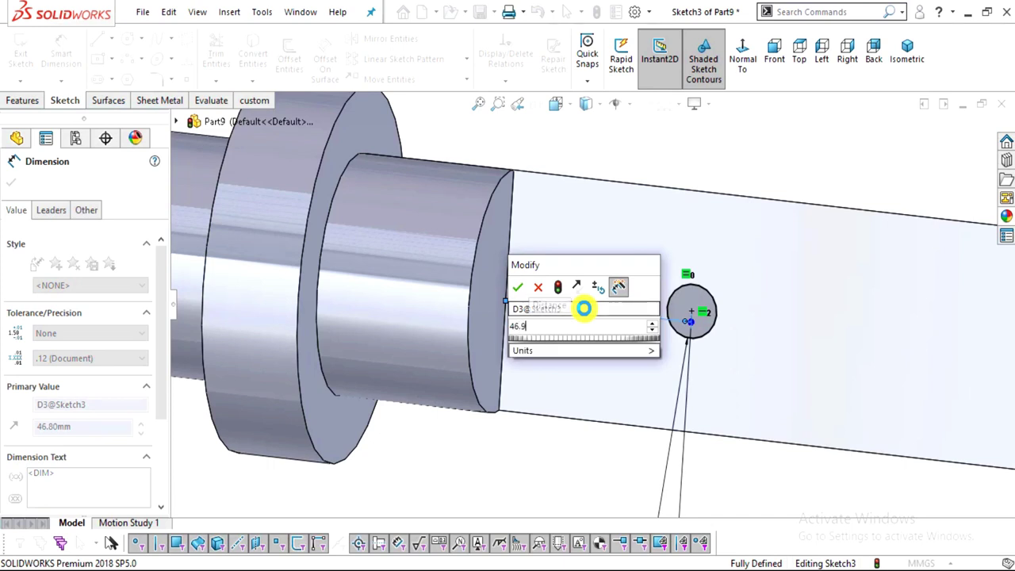
{"action": "key", "text": "Return"}
{"action": "key", "text": "Escape"}
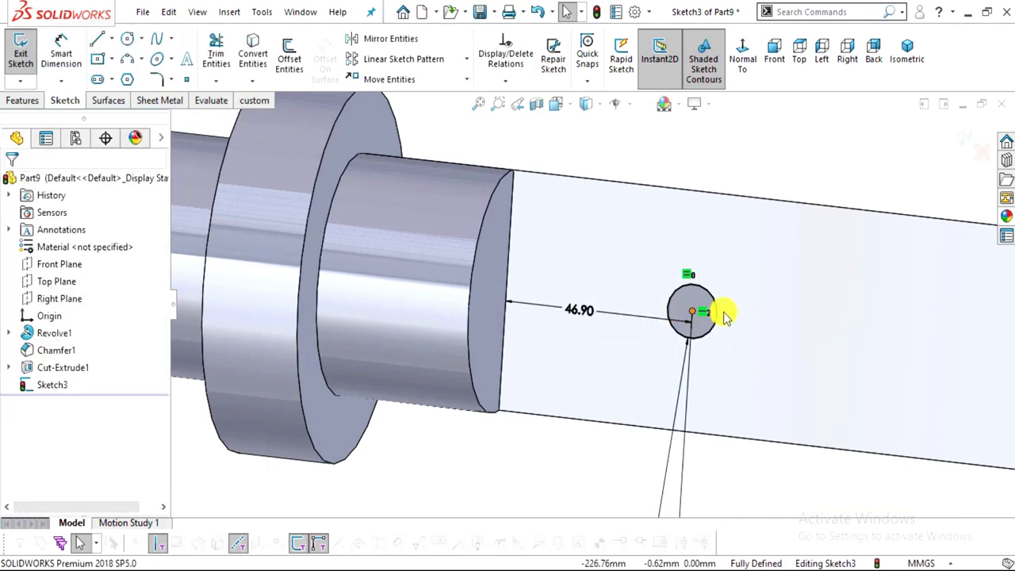
{"action": "key", "text": "alt+Tab"}
{"action": "key", "text": "alt+Tab"}
{"action": "mouse_move", "coordinate": [736, 333]}
{"action": "middle_mouse_down"}
{"action": "mouse_move", "coordinate": [652, 442]}
{"action": "mouse_move", "coordinate": [690, 270]}
{"action": "mouse_move", "coordinate": [678, 258]}
{"action": "middle_mouse_up"}
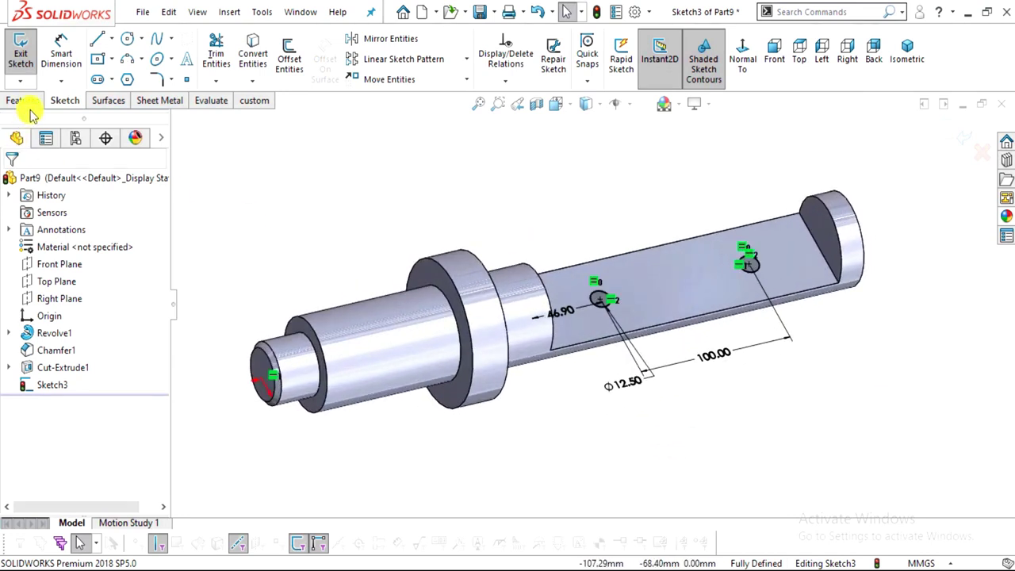
Cut-extrude the two circles on the shaft's flat to a blind depth of 10 mm, circling the depth callout in the PDF drawing
{"action": "left_click", "coordinate": [26, 101]}
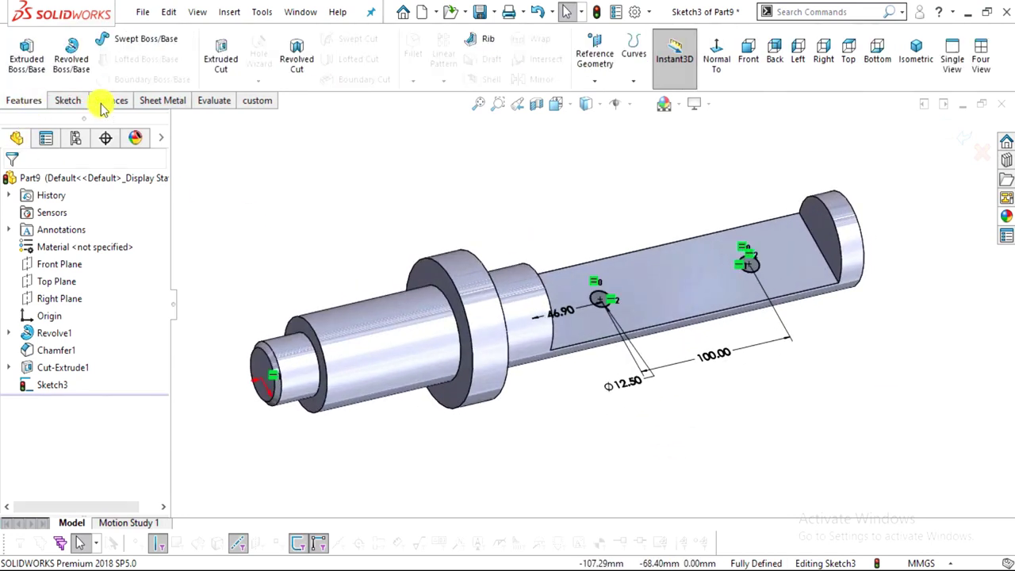
{"action": "left_click", "coordinate": [226, 60]}
{"action": "key", "text": "alt+Tab"}
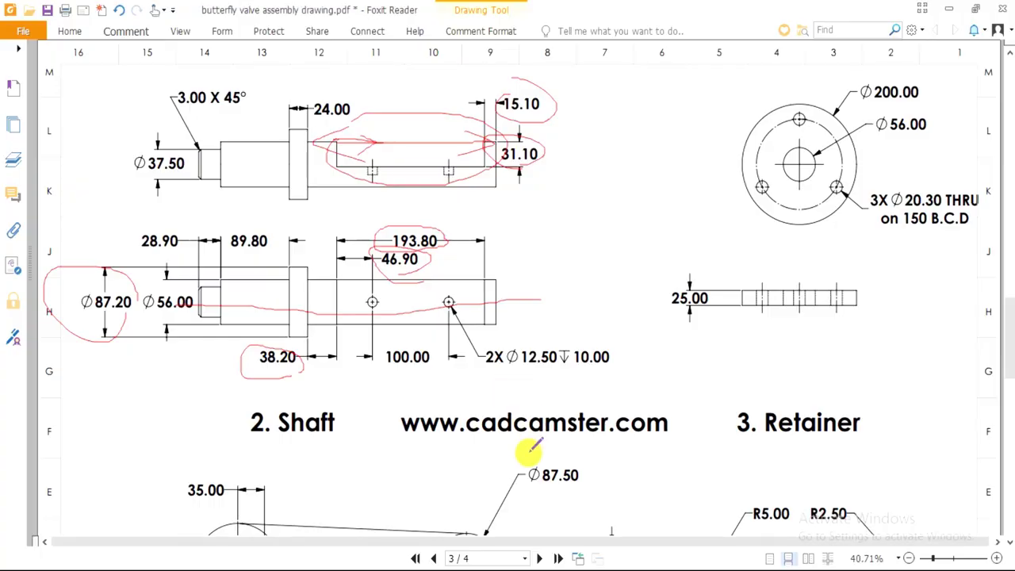
{"action": "mouse_move", "coordinate": [580, 378]}
{"action": "left_mouse_down"}
{"action": "mouse_move", "coordinate": [611, 343]}
{"action": "mouse_move", "coordinate": [560, 357]}
{"action": "left_mouse_up"}
{"action": "key", "text": "alt+Tab"}
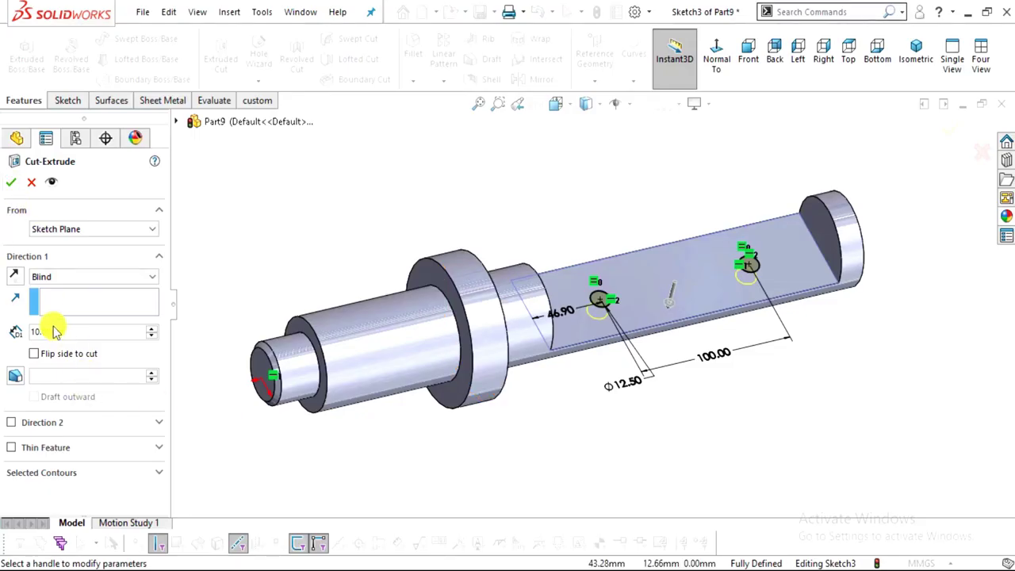
{"action": "mouse_move", "coordinate": [645, 356]}
{"action": "middle_mouse_down"}
{"action": "mouse_move", "coordinate": [657, 258]}
{"action": "mouse_move", "coordinate": [645, 245]}
{"action": "mouse_move", "coordinate": [638, 265]}
{"action": "middle_mouse_up"}
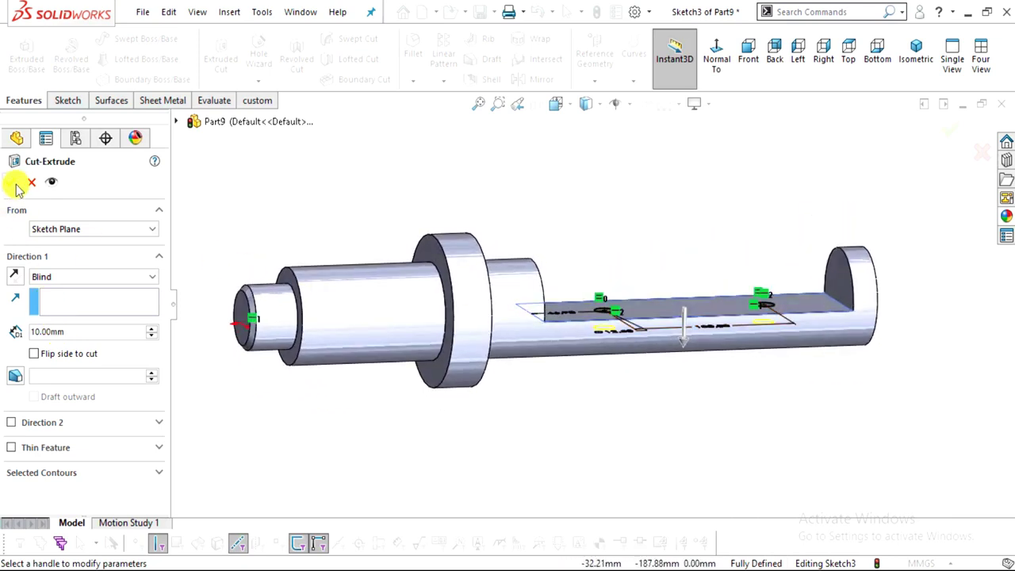
{"action": "left_click", "coordinate": [17, 183]}
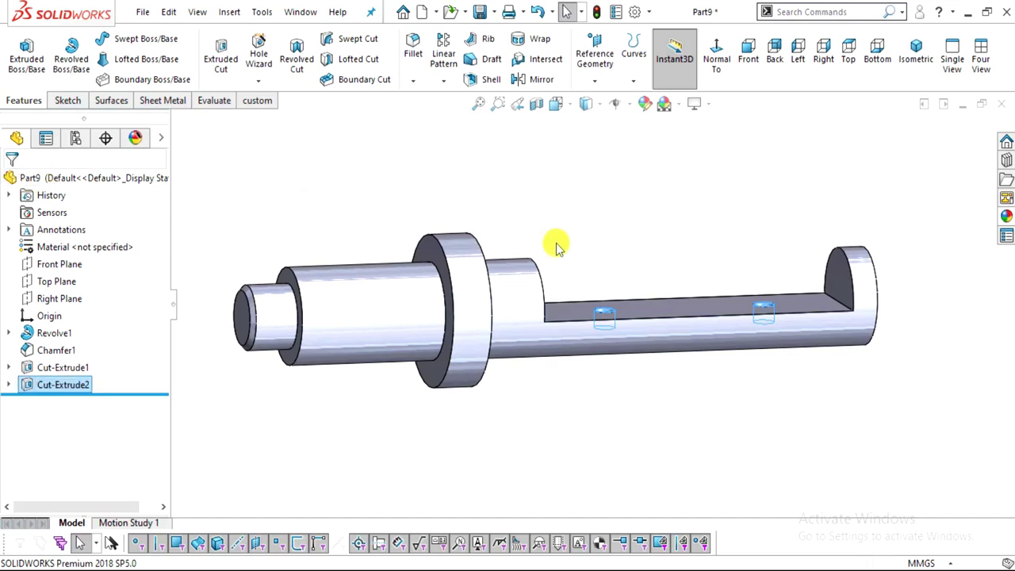
{"action": "middle_click_drag", "start_coordinate": [578, 288], "coordinate": [547, 468]}
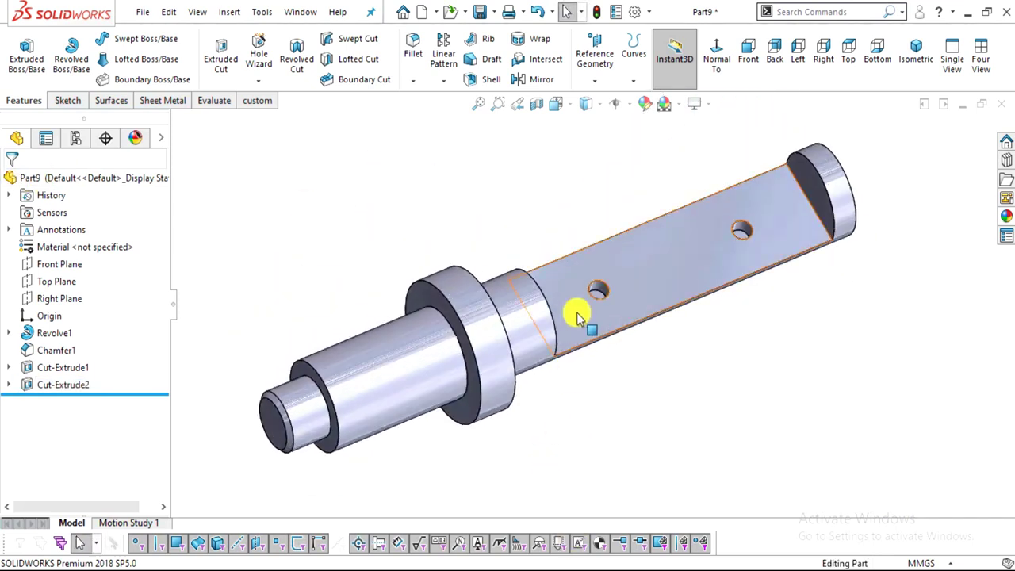
{"action": "middle_click_drag", "start_coordinate": [608, 396], "coordinate": [608, 351]}
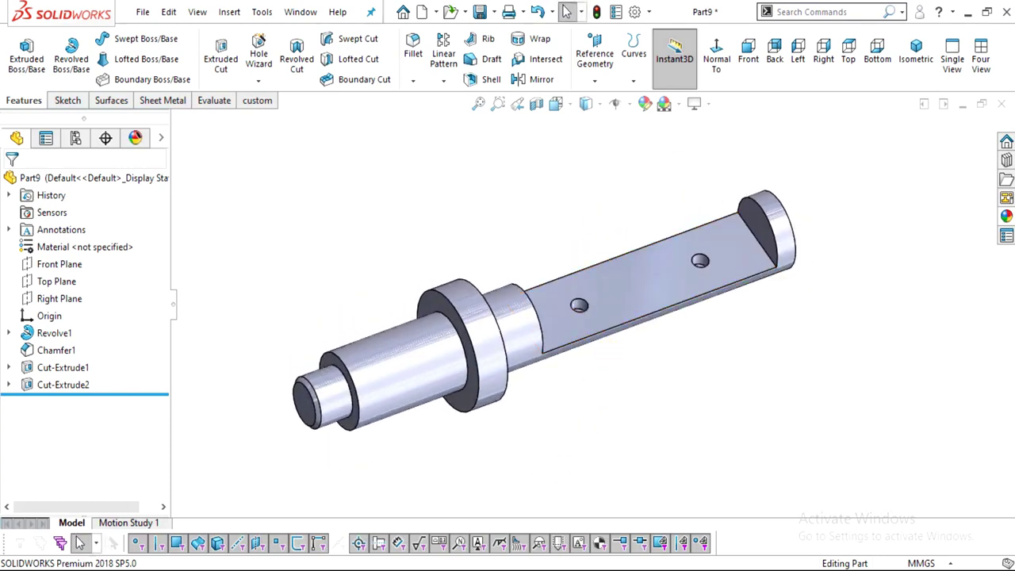
{"action": "key", "text": "alt+Tab"}
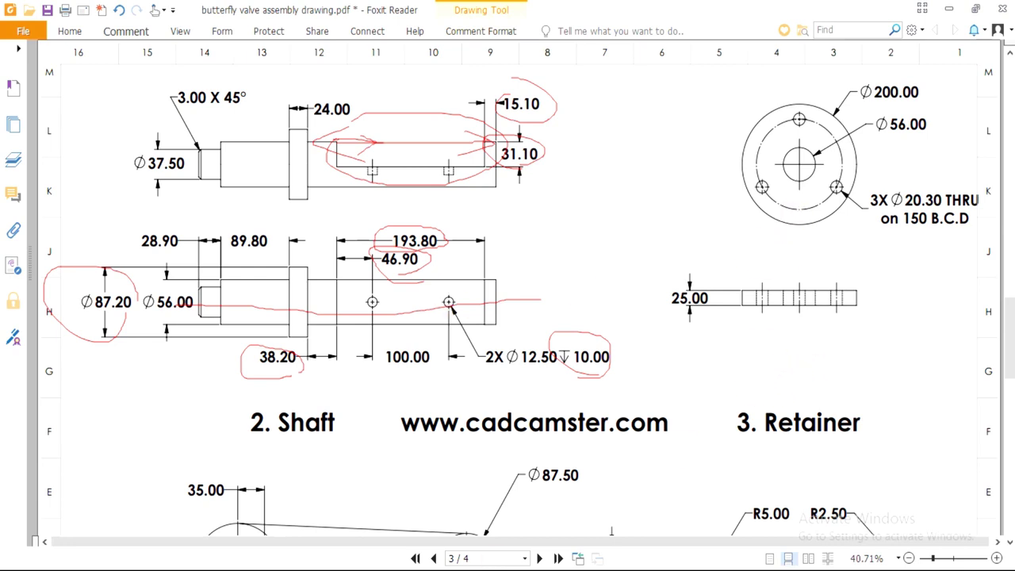
{"action": "key", "text": "alt+Tab"}
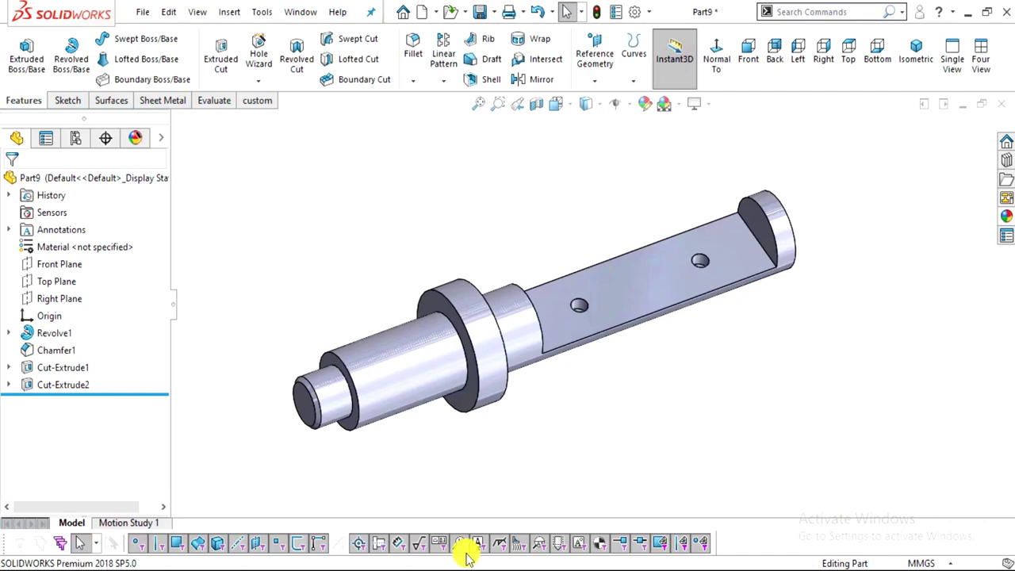
Apply the polished steel appearance to the shaft and replace it with the steel appearance listed directly below it
{"action": "left_click", "coordinate": [1006, 198]}
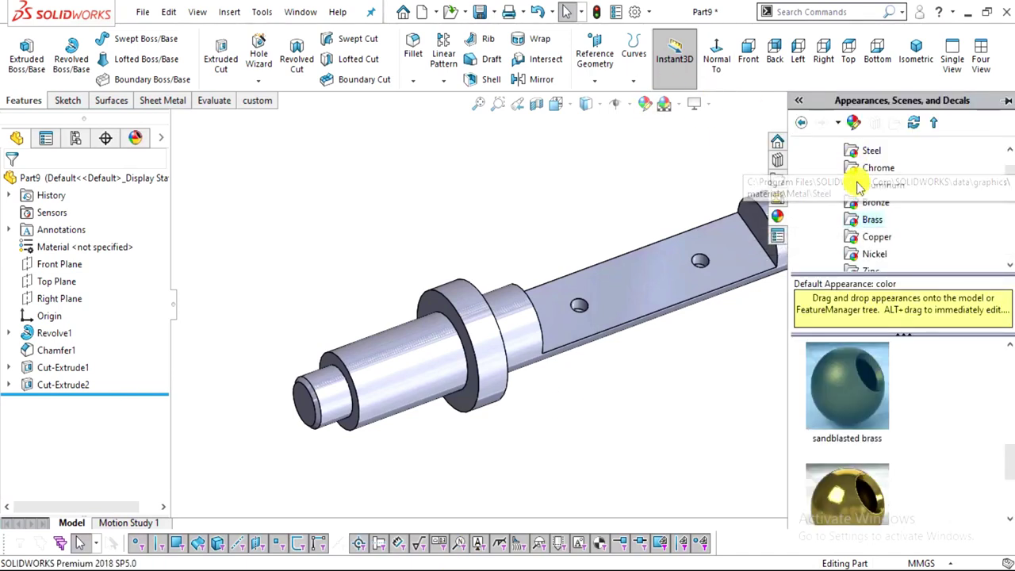
{"action": "scroll", "coordinate": [872, 183], "scroll_direction": "up", "scroll_amount": 1}
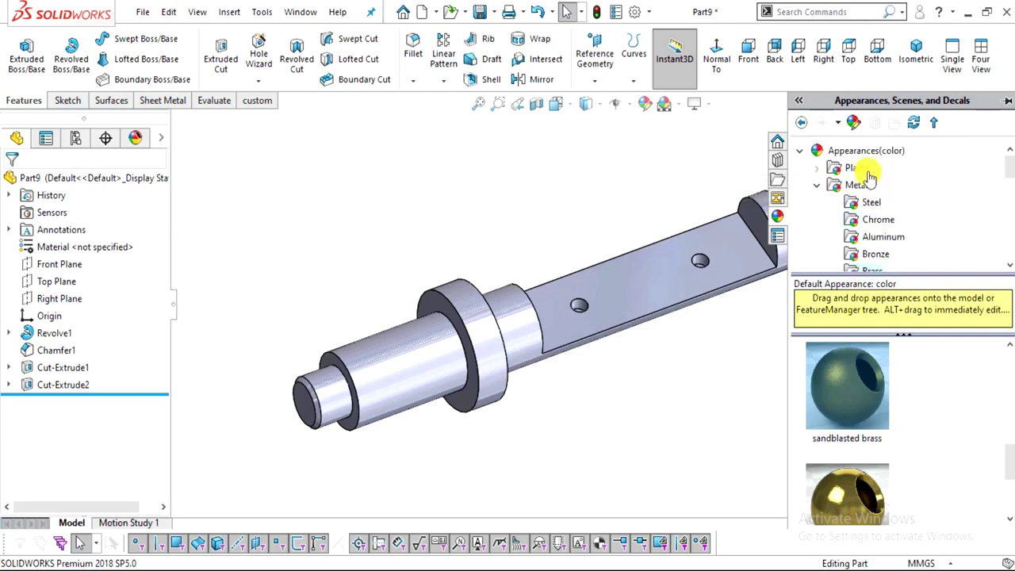
{"action": "left_click", "coordinate": [860, 204]}
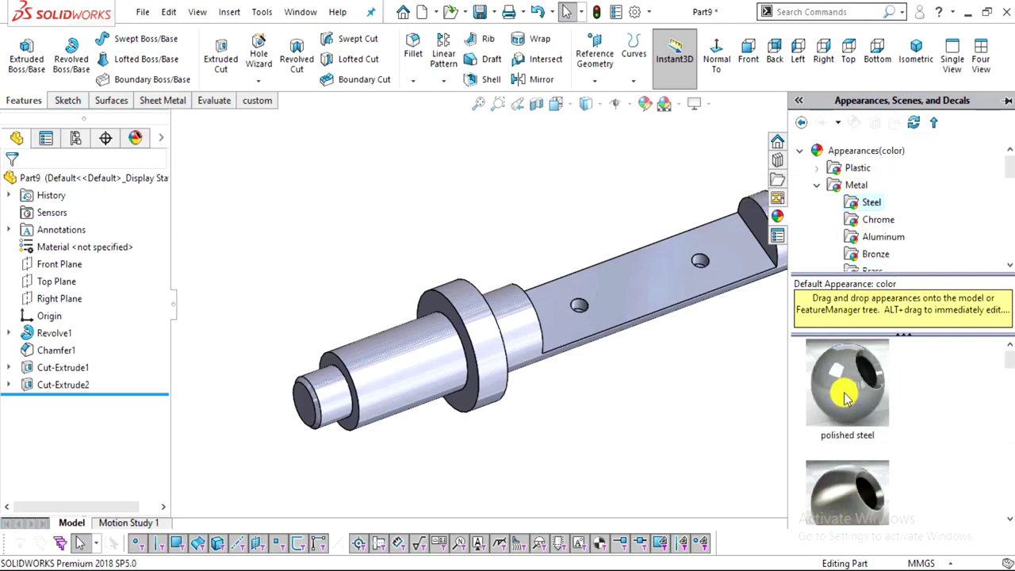
{"action": "double_click", "coordinate": [846, 398]}
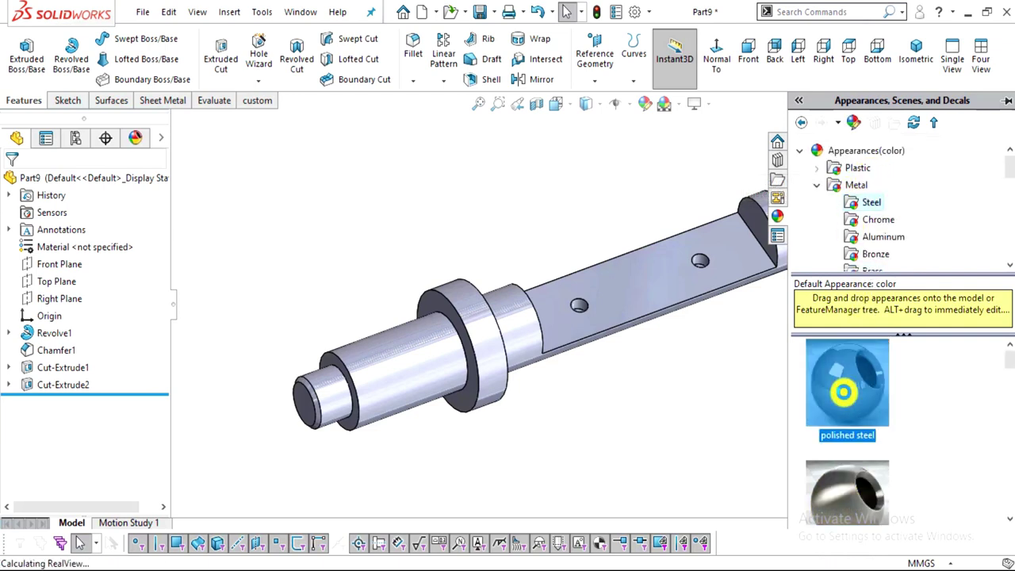
{"action": "double_click", "coordinate": [860, 486]}
{"action": "mouse_move", "coordinate": [640, 385]}
{"action": "middle_mouse_down"}
{"action": "mouse_move", "coordinate": [698, 300]}
{"action": "mouse_move", "coordinate": [674, 385]}
{"action": "mouse_move", "coordinate": [643, 367]}
{"action": "mouse_move", "coordinate": [640, 328]}
{"action": "middle_mouse_up"}
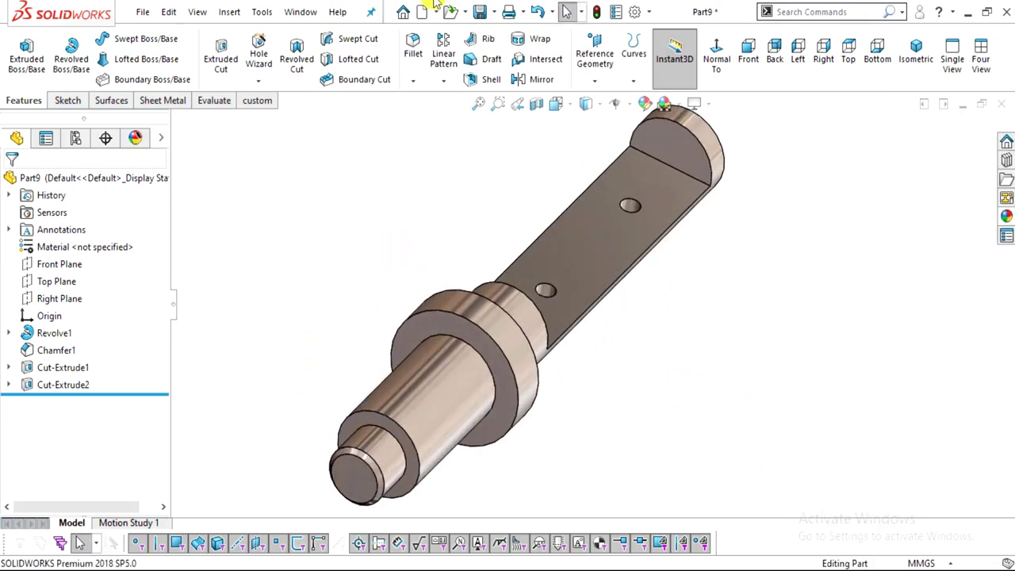
Save the part as "2. shaft" in the "butterfly valve assm" folder
{"action": "left_click", "coordinate": [479, 12]}
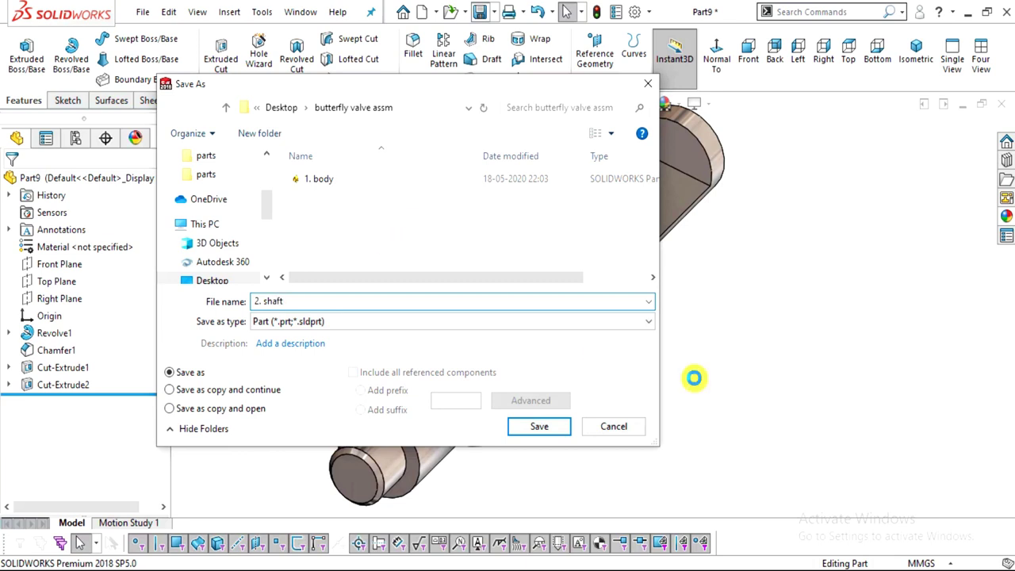
{"action": "left_click", "coordinate": [547, 428]}
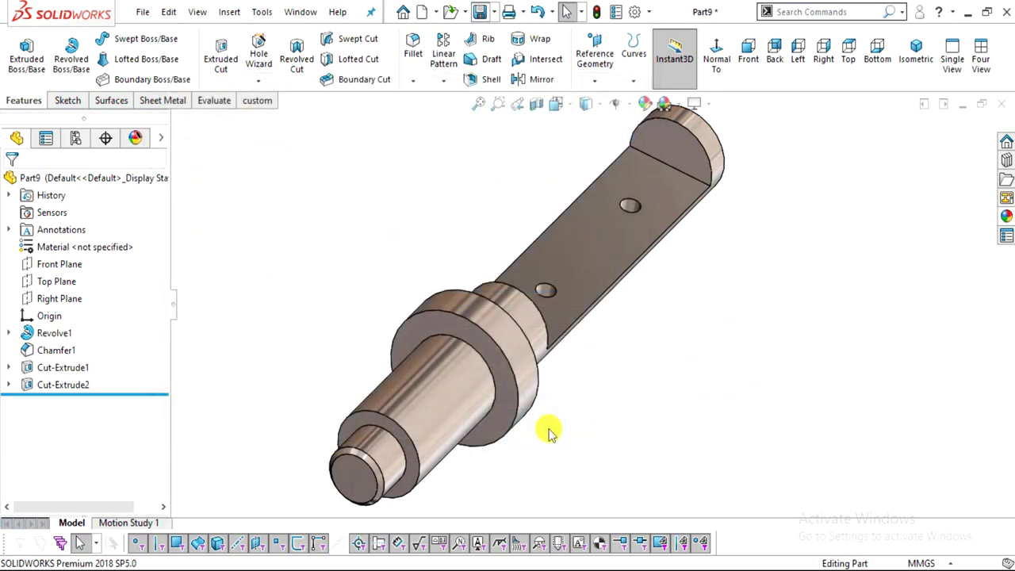
{"action": "key", "text": "f"}
{"action": "mouse_move", "coordinate": [649, 382]}
{"action": "middle_mouse_down"}
{"action": "mouse_move", "coordinate": [639, 312]}
{"action": "mouse_move", "coordinate": [634, 362]}
{"action": "mouse_move", "coordinate": [648, 387]}
{"action": "middle_mouse_up"}
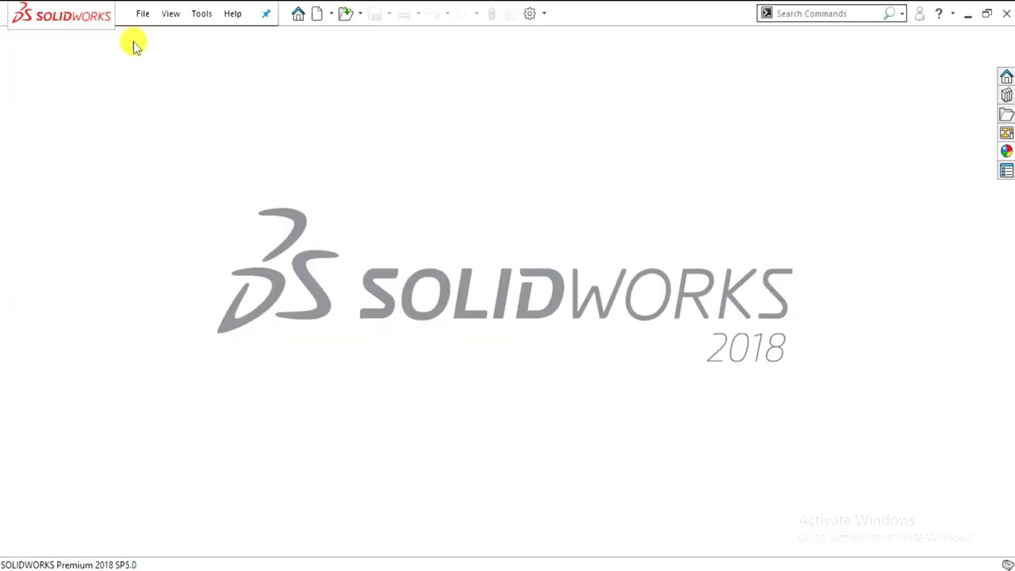
Create a new part document with a plain scene background and MMGS units
{"action": "left_click", "coordinate": [141, 14]}
{"action": "left_click", "coordinate": [147, 38]}
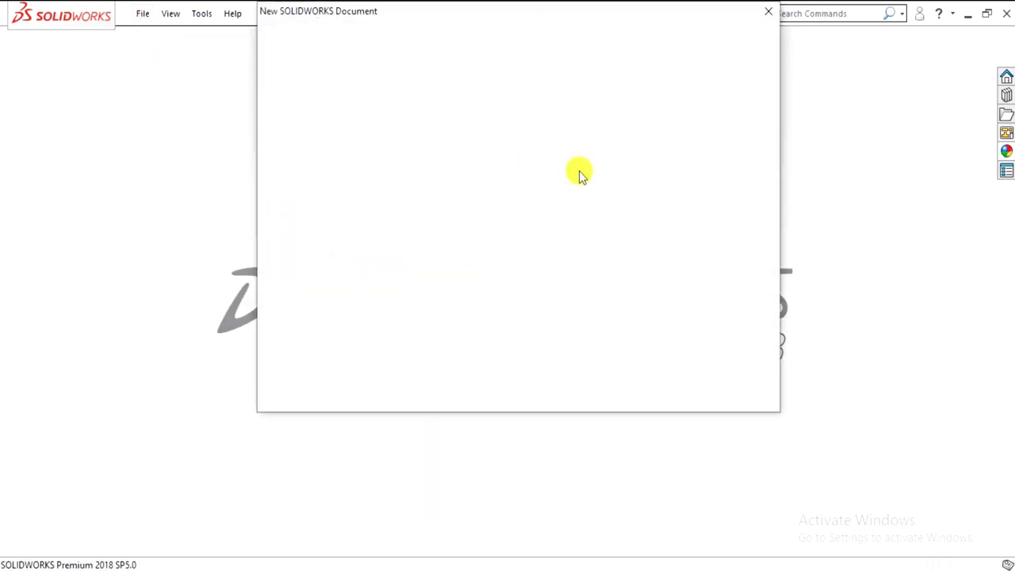
{"action": "left_click", "coordinate": [579, 381]}
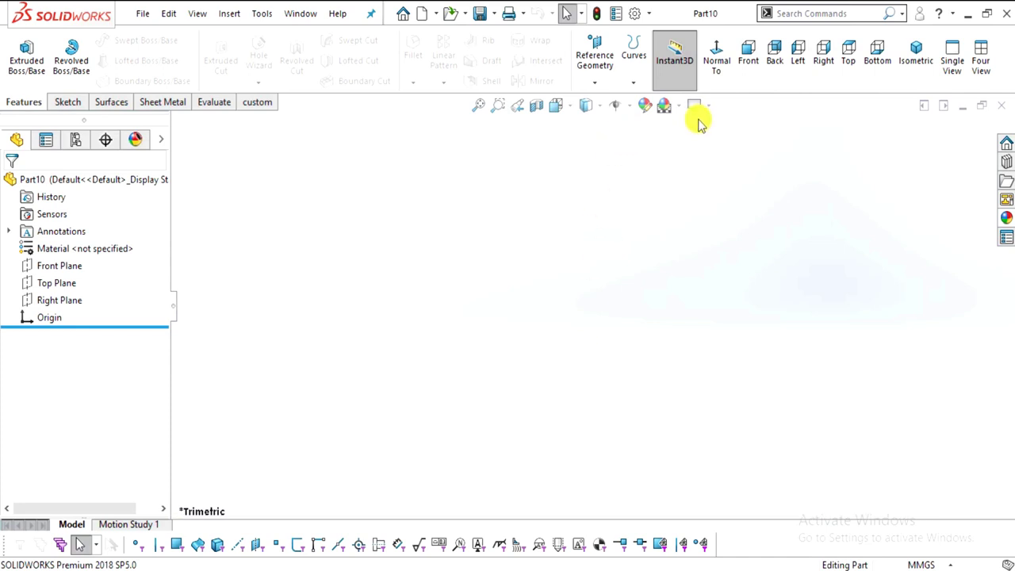
{"action": "left_click", "coordinate": [695, 105]}
{"action": "left_click", "coordinate": [705, 43]}
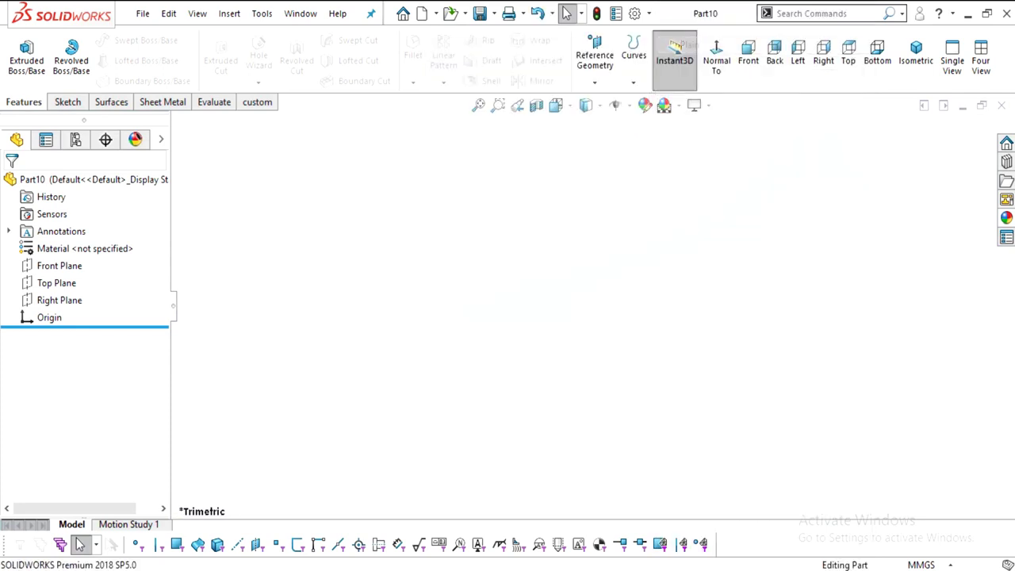
{"action": "left_click", "coordinate": [937, 563]}
{"action": "left_click", "coordinate": [922, 503]}
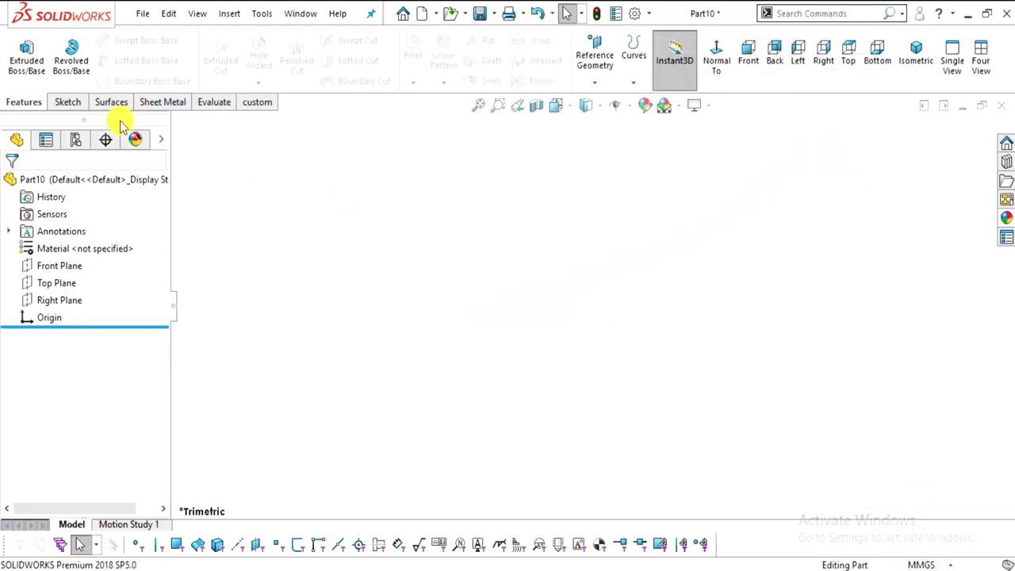
On the Front Plane, sketch three concentric circles centred on the origin, the outermost about 140 mm in diameter
{"action": "left_click", "coordinate": [62, 267]}
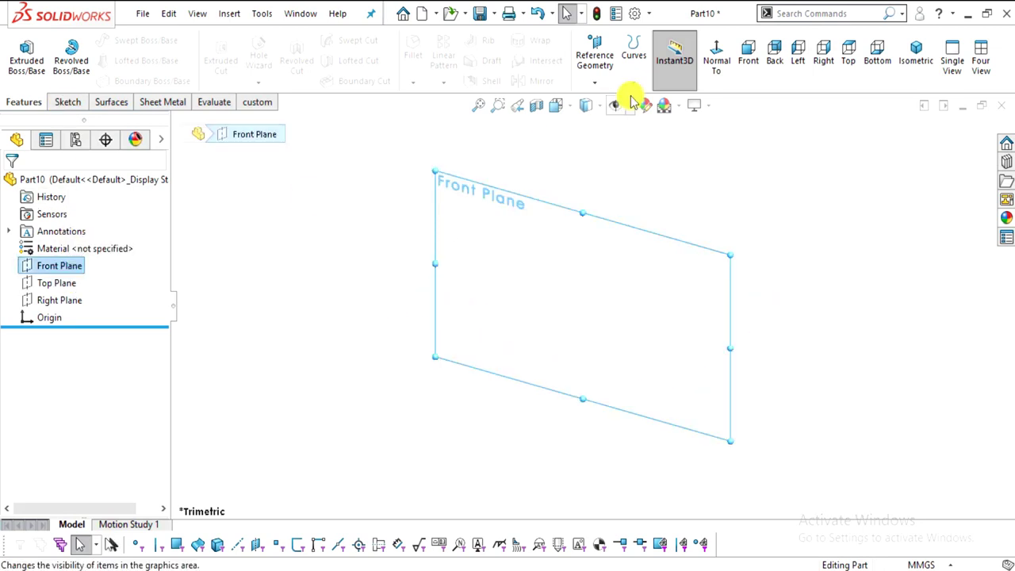
{"action": "left_click", "coordinate": [723, 76]}
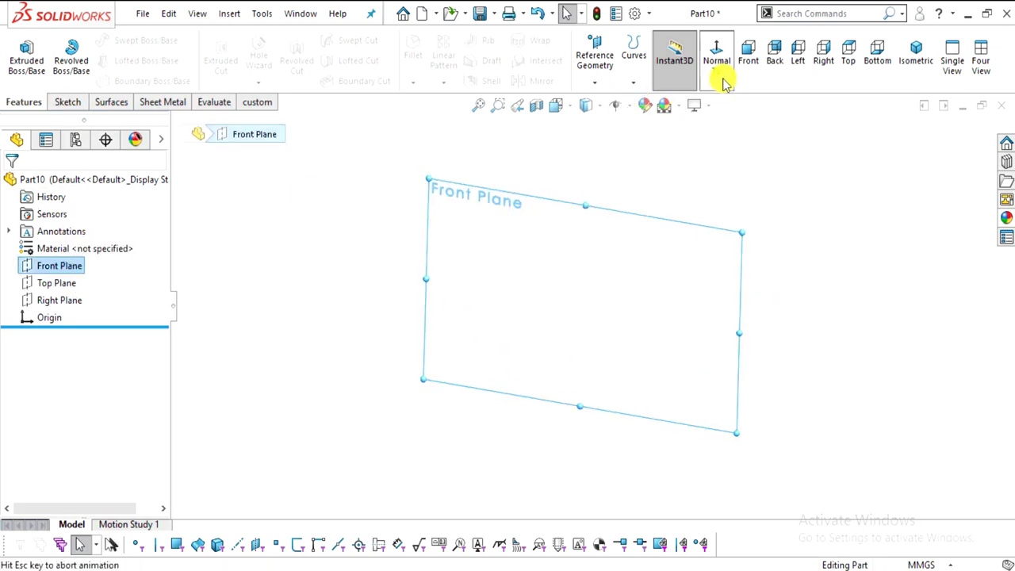
{"action": "left_click", "coordinate": [67, 101]}
{"action": "left_click", "coordinate": [127, 40]}
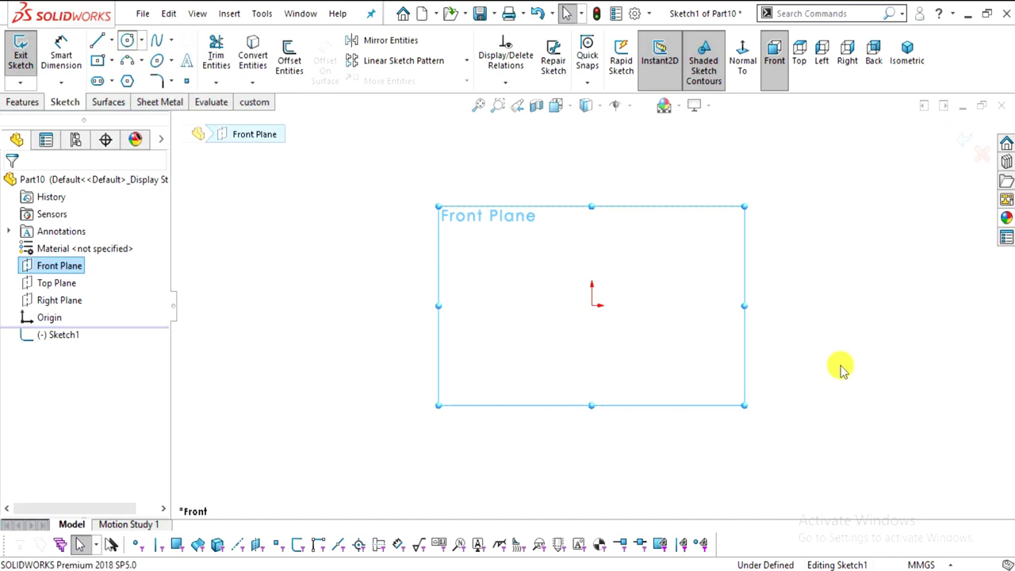
{"action": "left_click", "coordinate": [591, 306]}
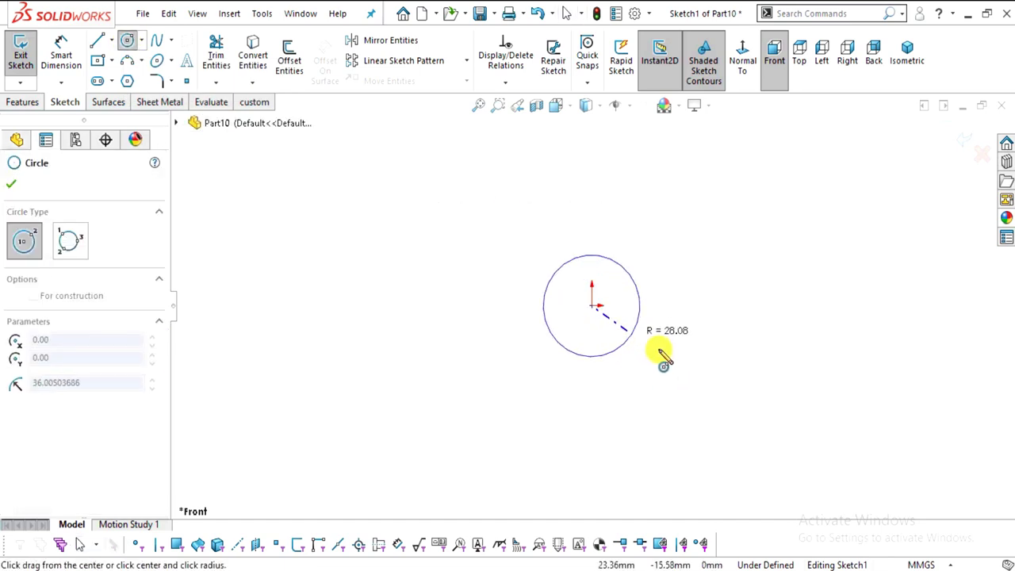
{"action": "left_click", "coordinate": [692, 370]}
{"action": "left_click", "coordinate": [592, 307]}
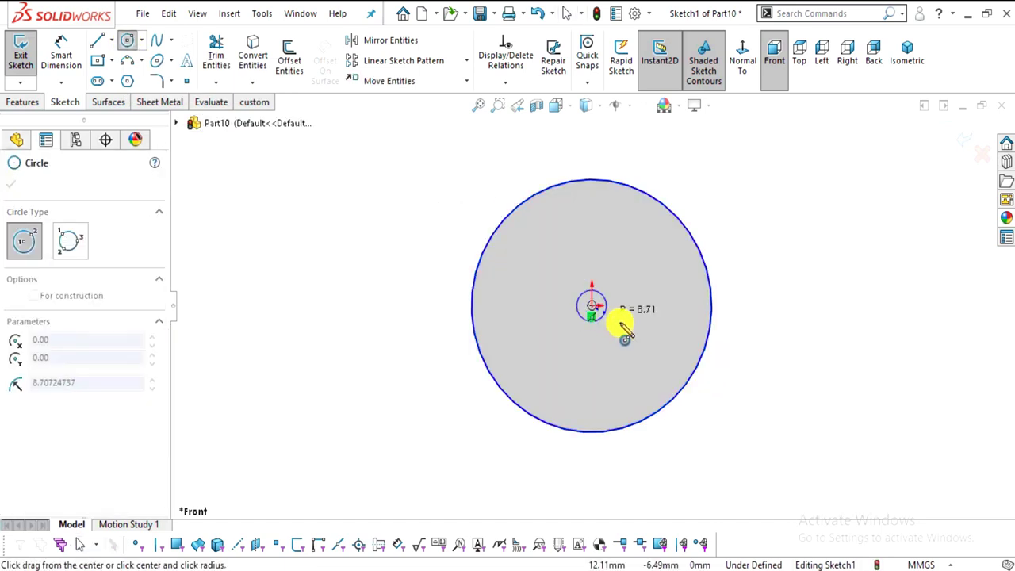
{"action": "left_click", "coordinate": [673, 346]}
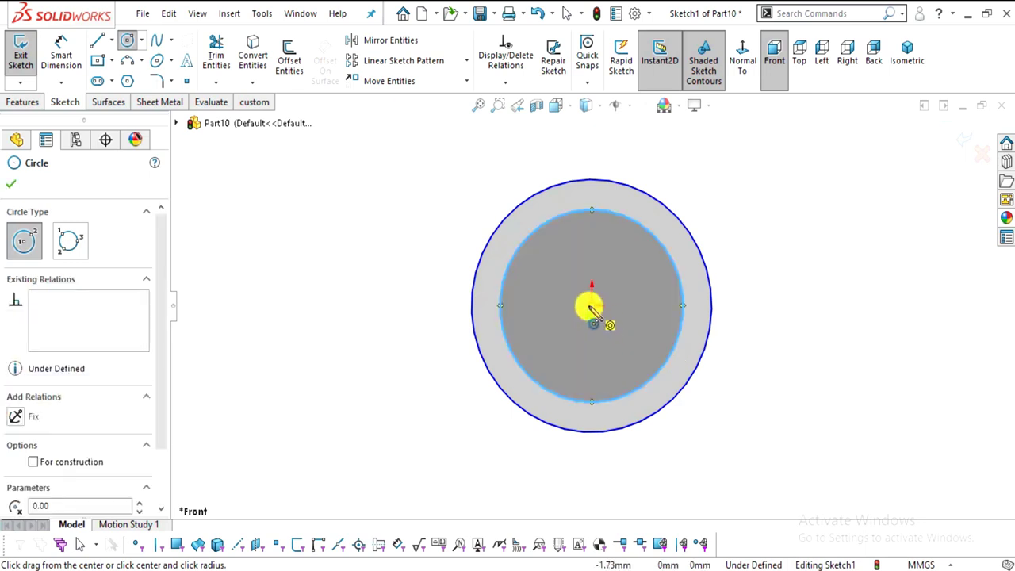
{"action": "left_click", "coordinate": [592, 307]}
{"action": "left_click", "coordinate": [626, 330]}
{"action": "key", "text": "Escape"}
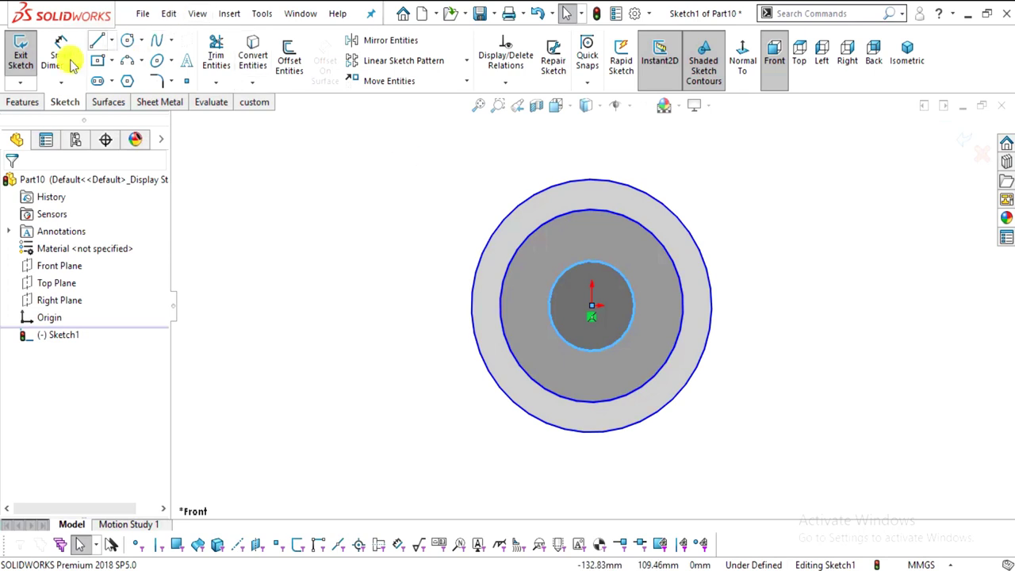
Dimension the outermost circle with a 200 mm diameter
{"action": "left_click", "coordinate": [63, 57]}
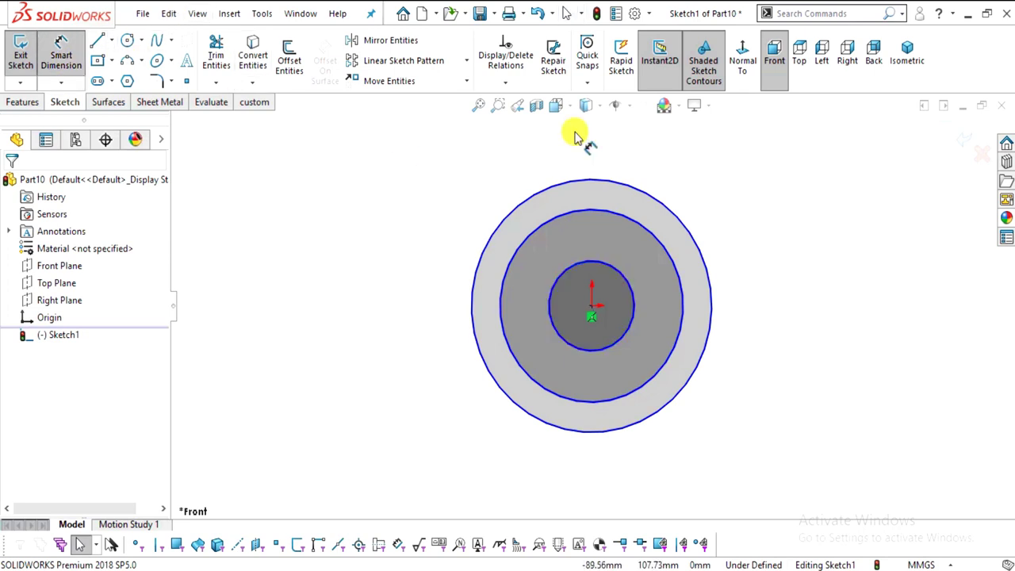
{"action": "left_click", "coordinate": [708, 185]}
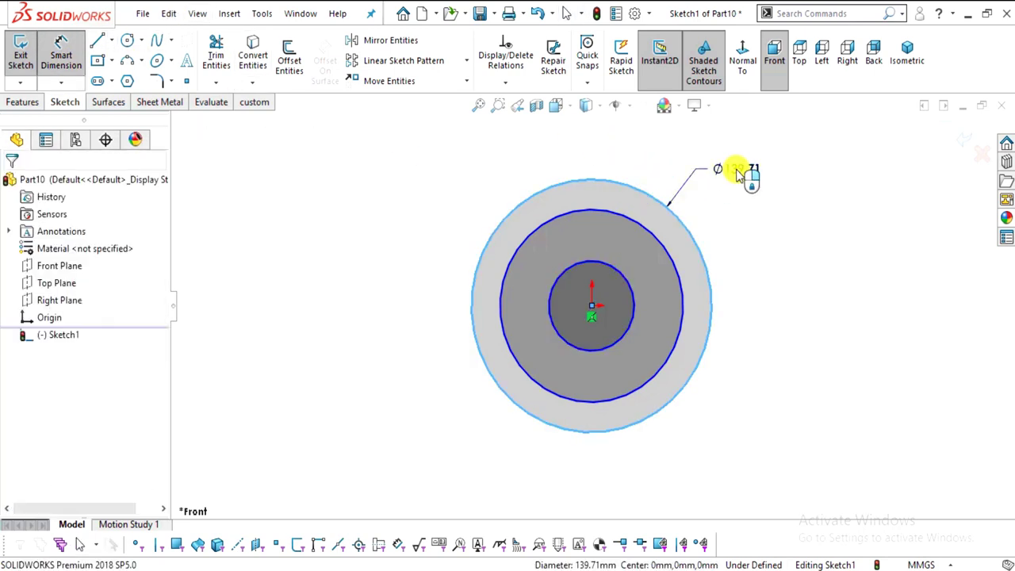
{"action": "left_click", "coordinate": [738, 174]}
{"action": "type", "text": "200"}
{"action": "key", "text": "Return"}
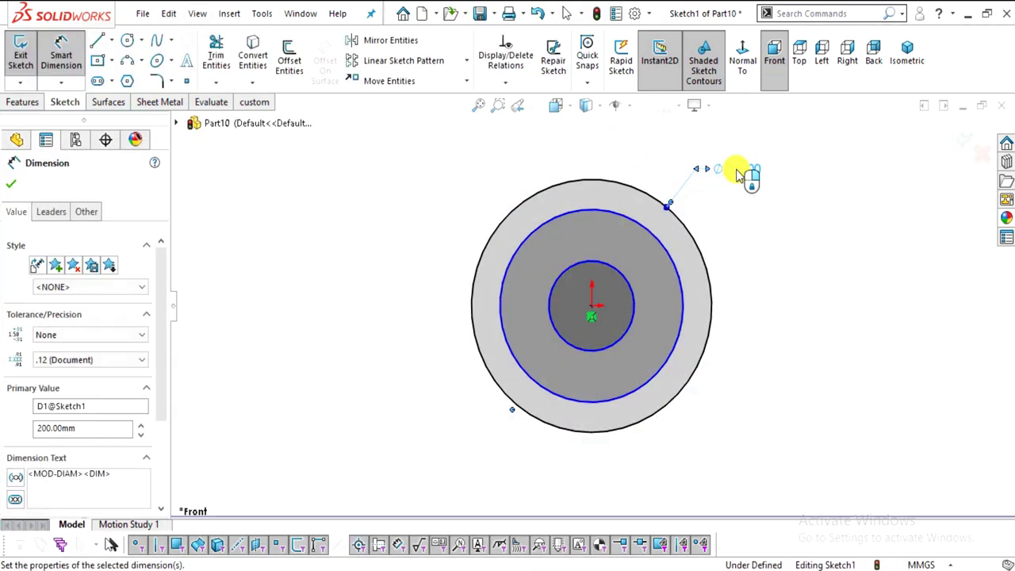
Dimension the middle circle with a 150 mm diameter
{"action": "left_click", "coordinate": [678, 273]}
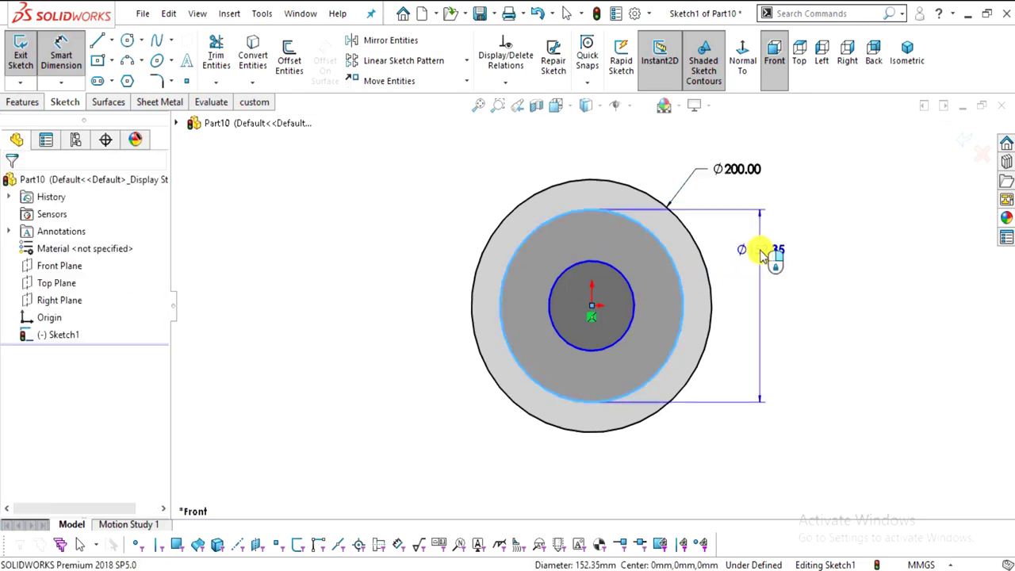
{"action": "left_click", "coordinate": [759, 252]}
{"action": "type", "text": "150"}
{"action": "key", "text": "Return"}
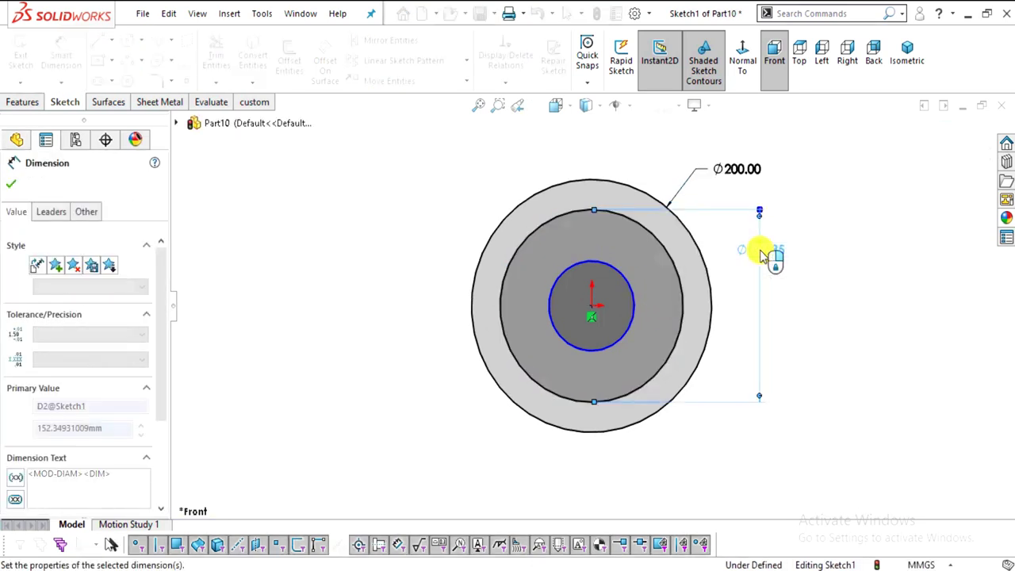
Check the retainer's bore size in the PDF drawing and dimension the innermost circle with a 56 mm diameter
{"action": "key", "text": "alt+Tab"}
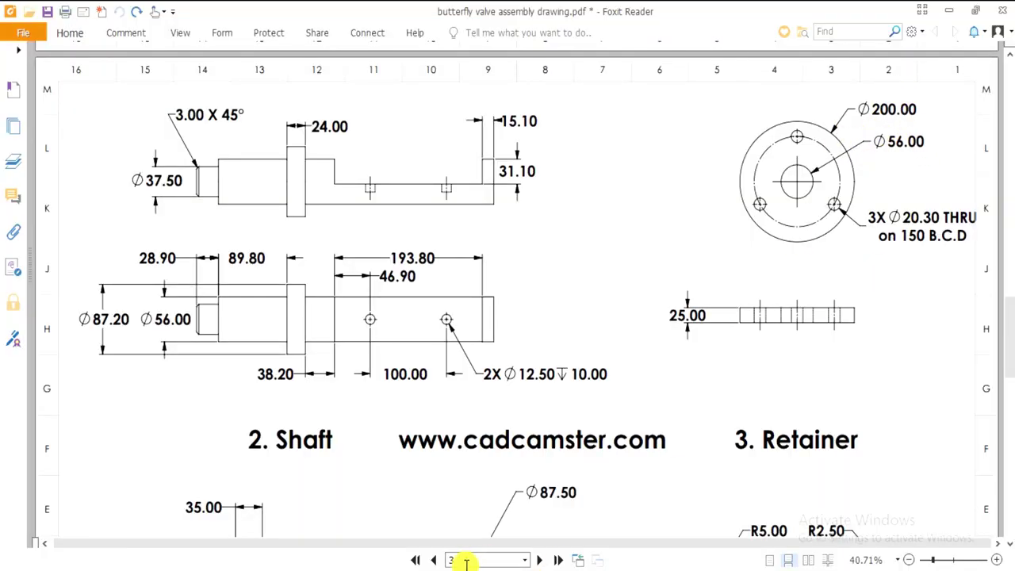
{"action": "key", "text": "alt+Tab"}
{"action": "left_click", "coordinate": [625, 270]}
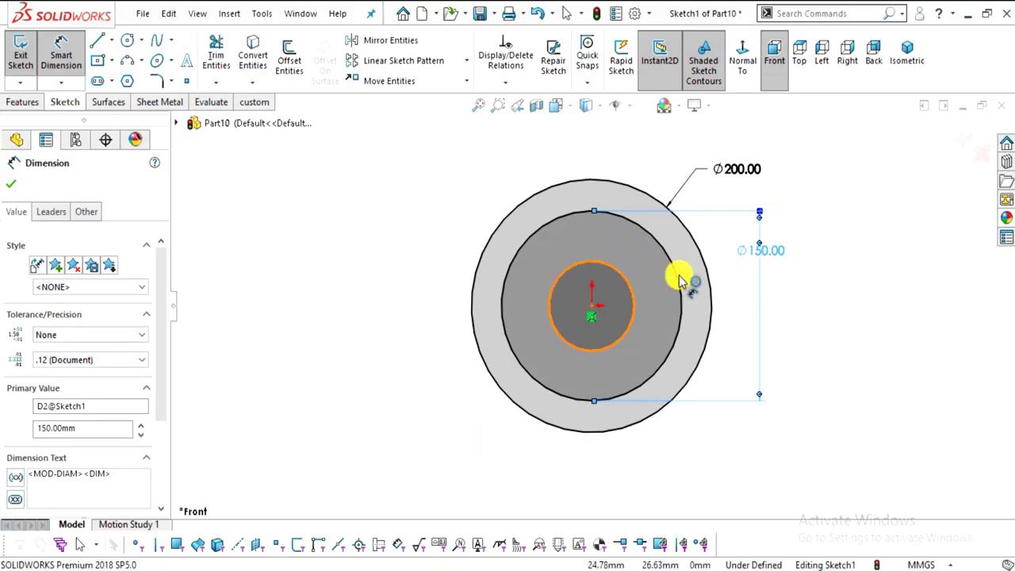
{"action": "left_click", "coordinate": [730, 287]}
{"action": "type", "text": "40"}
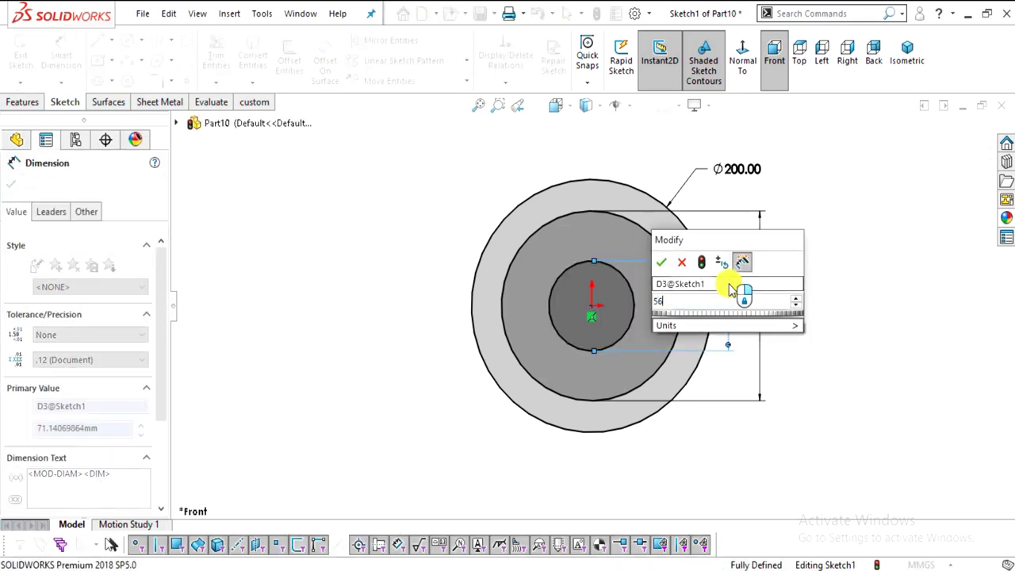
{"action": "key", "text": "Return"}
{"action": "key", "text": "Escape"}
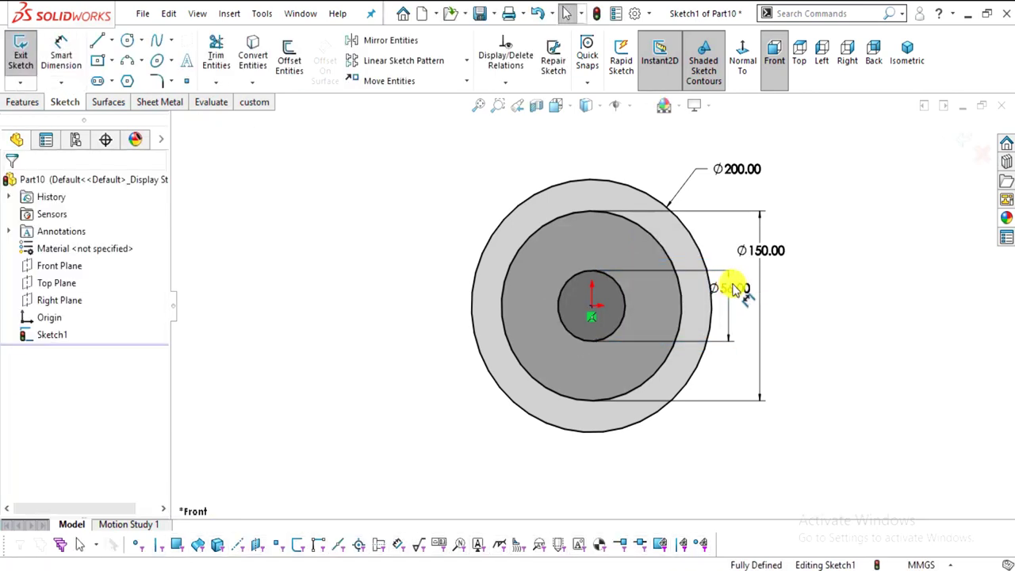
Convert the 150 mm circle to construction geometry and draw a vertical centerline from the origin to its topmost point
{"action": "left_click", "coordinate": [668, 260]}
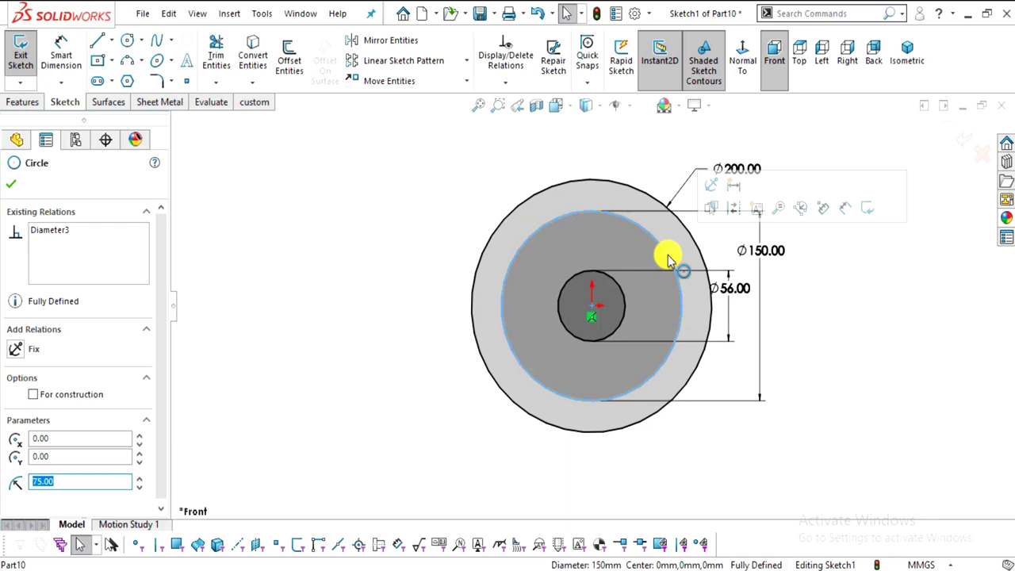
{"action": "left_click", "coordinate": [736, 213]}
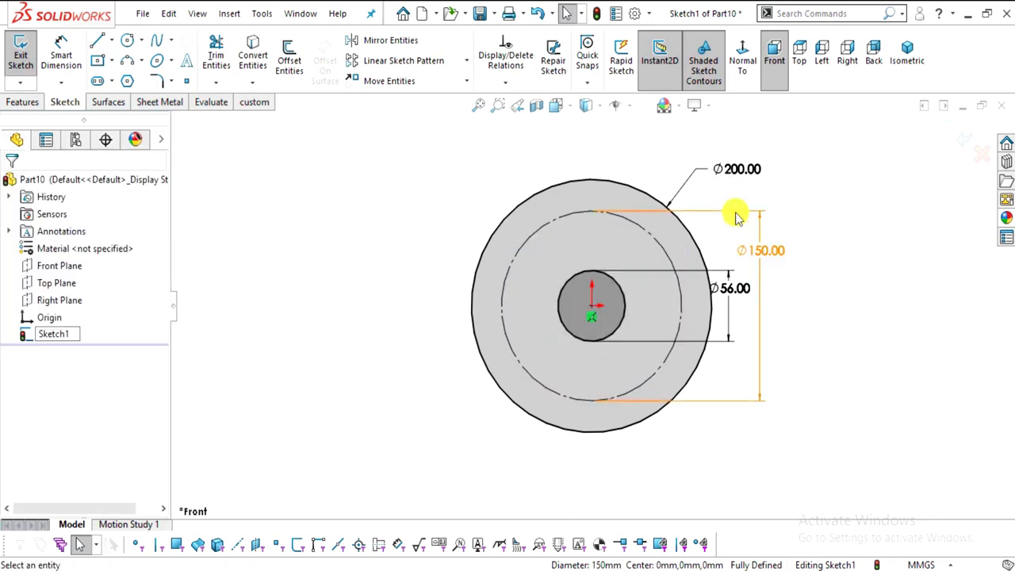
{"action": "scroll", "coordinate": [753, 234], "scroll_direction": "down", "scroll_amount": 2}
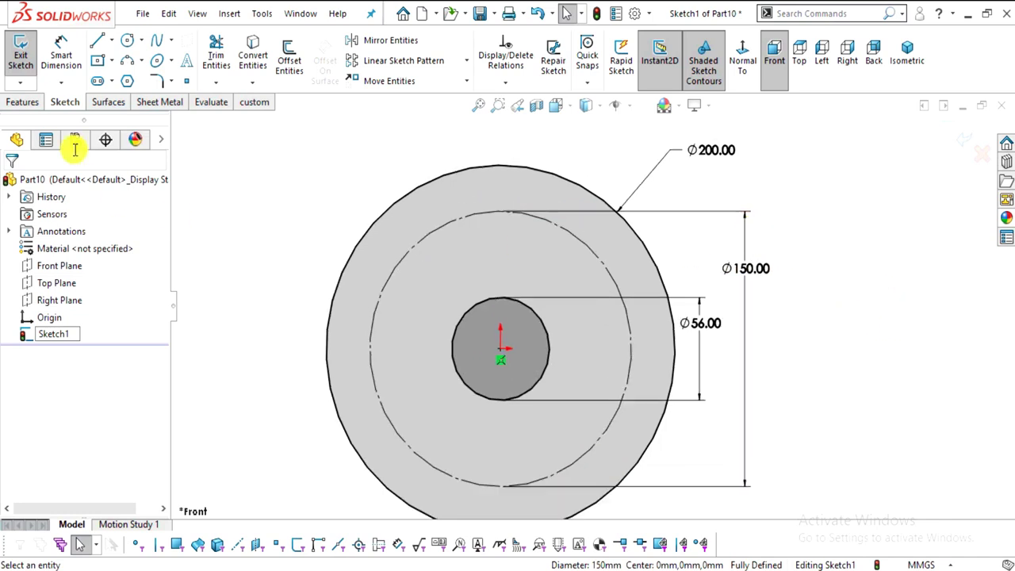
{"action": "left_click", "coordinate": [110, 41]}
{"action": "left_click", "coordinate": [131, 74]}
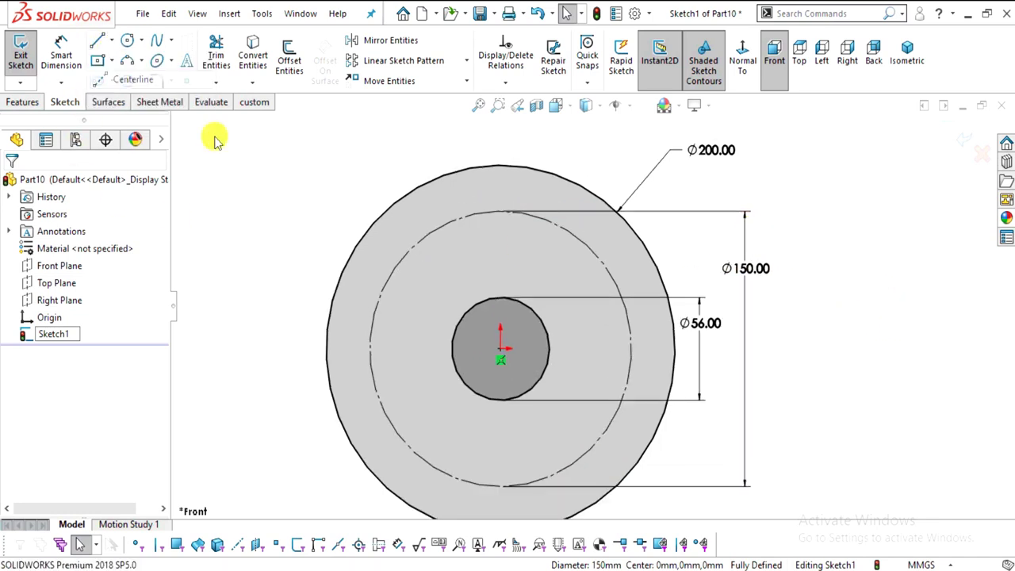
{"action": "left_click", "coordinate": [501, 348]}
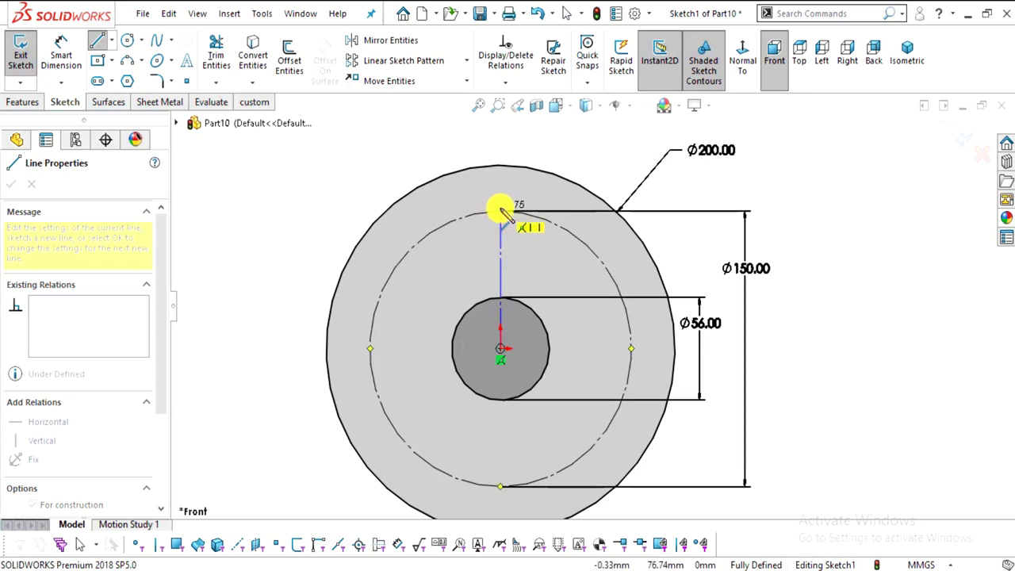
{"action": "left_click", "coordinate": [501, 212]}
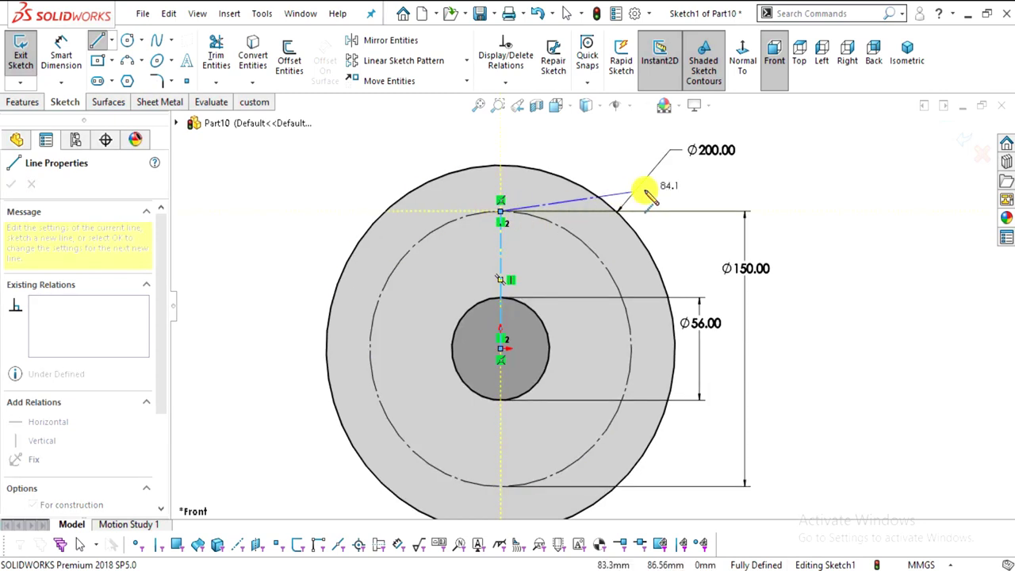
{"action": "key", "text": "Escape"}
Check the bolt holes in the PDF drawing and sketch a circle about 21.5 mm in diameter at the centerline's upper end
{"action": "key", "text": "alt+Tab"}
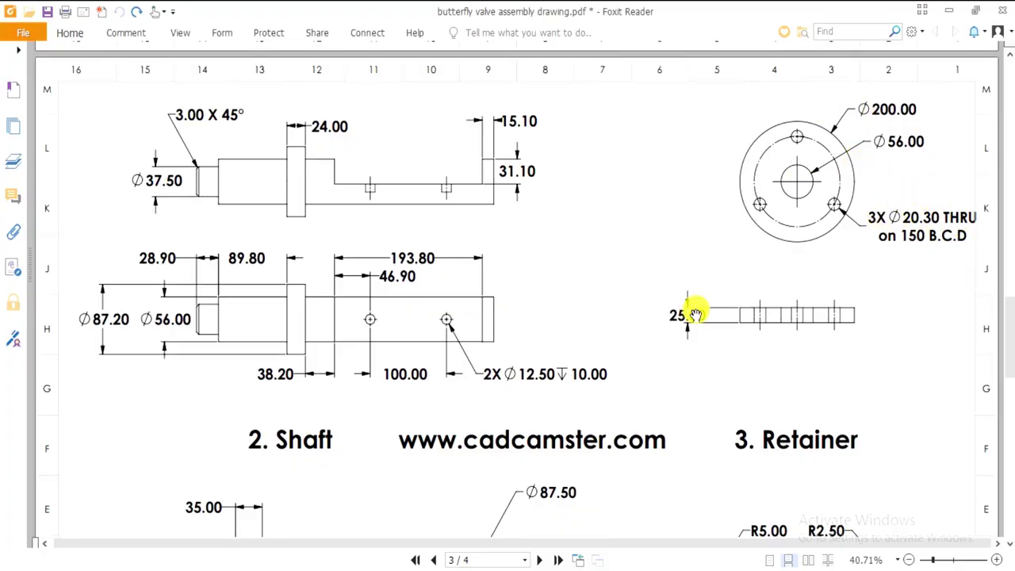
{"action": "key", "text": "alt+Tab"}
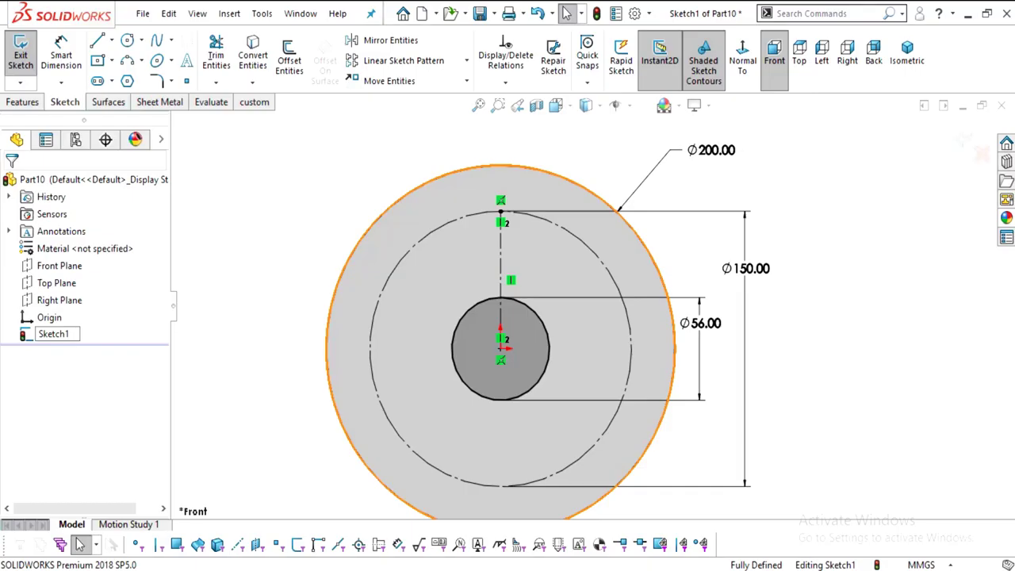
{"action": "left_click", "coordinate": [126, 39]}
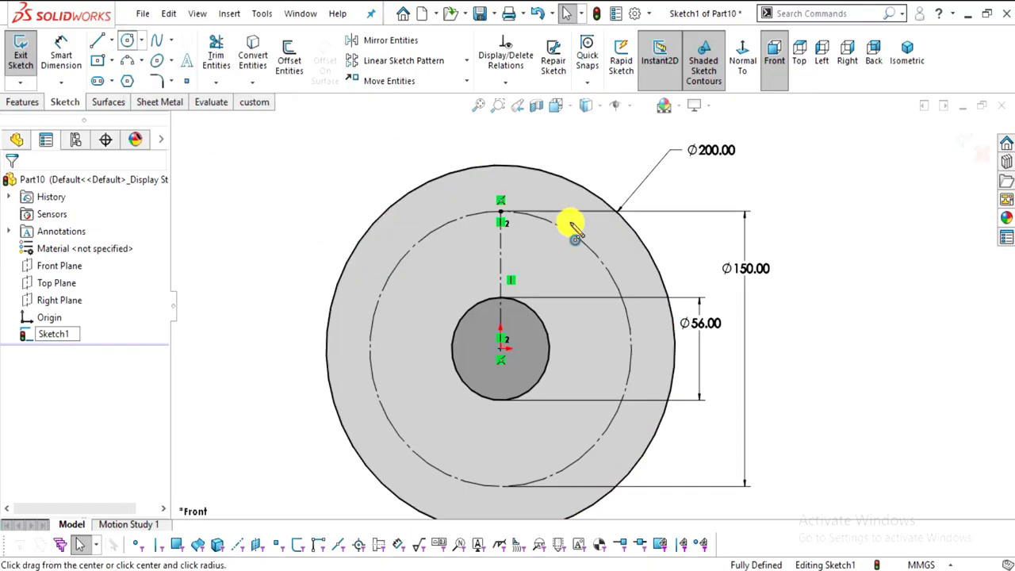
{"action": "left_click", "coordinate": [500, 212]}
{"action": "left_click", "coordinate": [515, 223]}
Dimension the small bolt-hole circle with a 20.3 mm diameter
{"action": "left_click", "coordinate": [61, 55]}
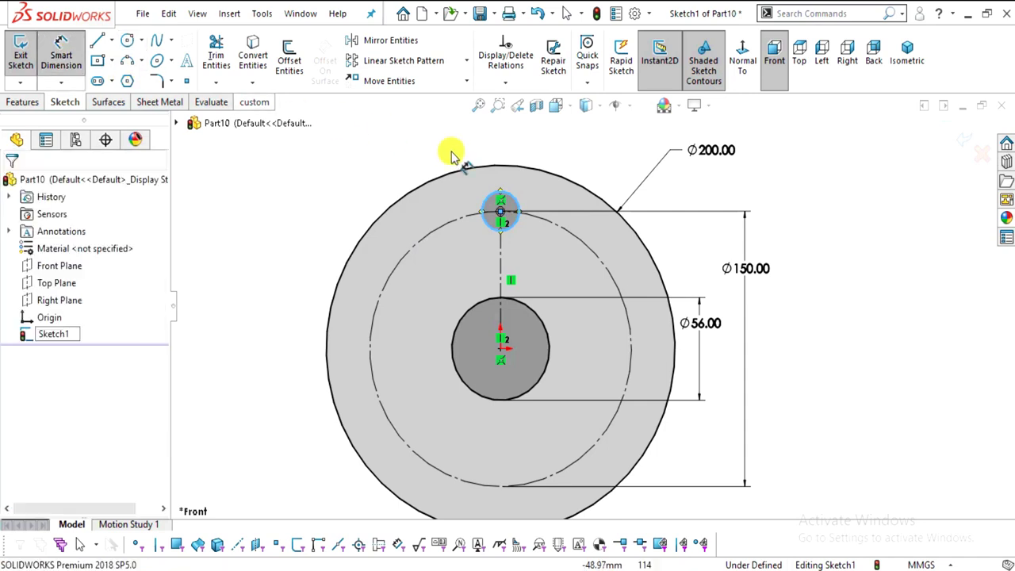
{"action": "left_click", "coordinate": [514, 198]}
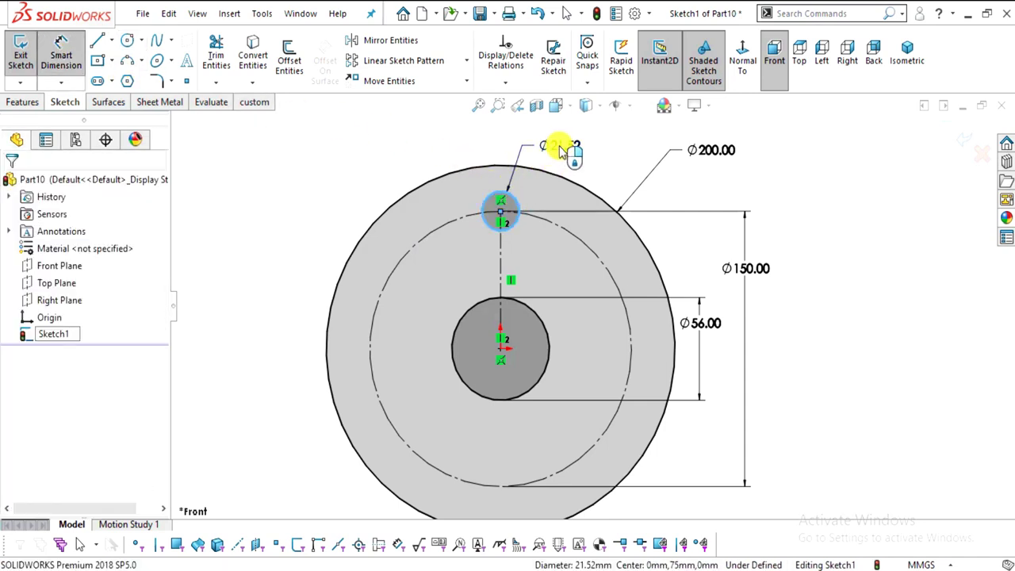
{"action": "left_click", "coordinate": [562, 154]}
{"action": "type", "text": "20.3"}
{"action": "key", "text": "Return"}
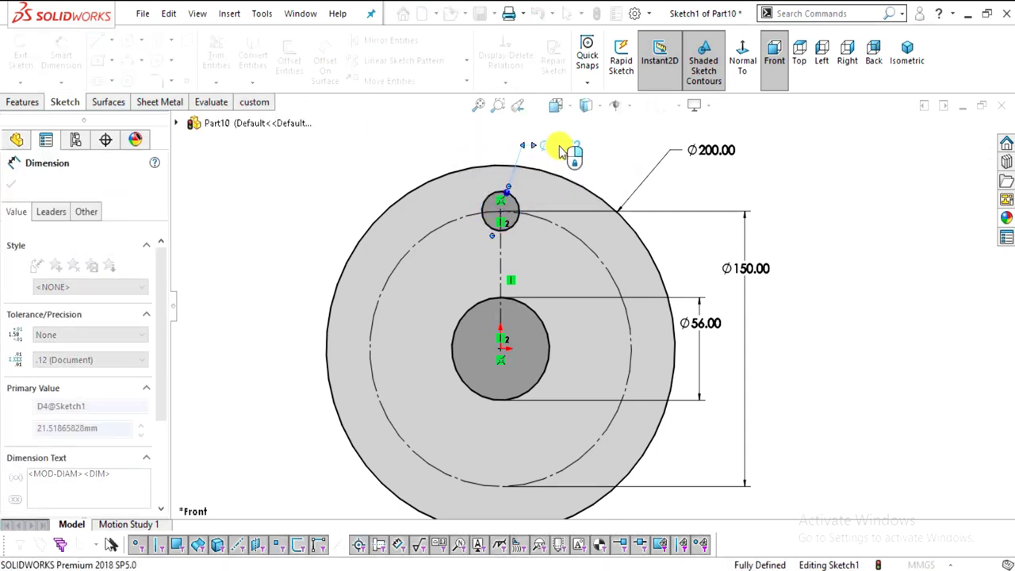
{"action": "key", "text": "Escape"}
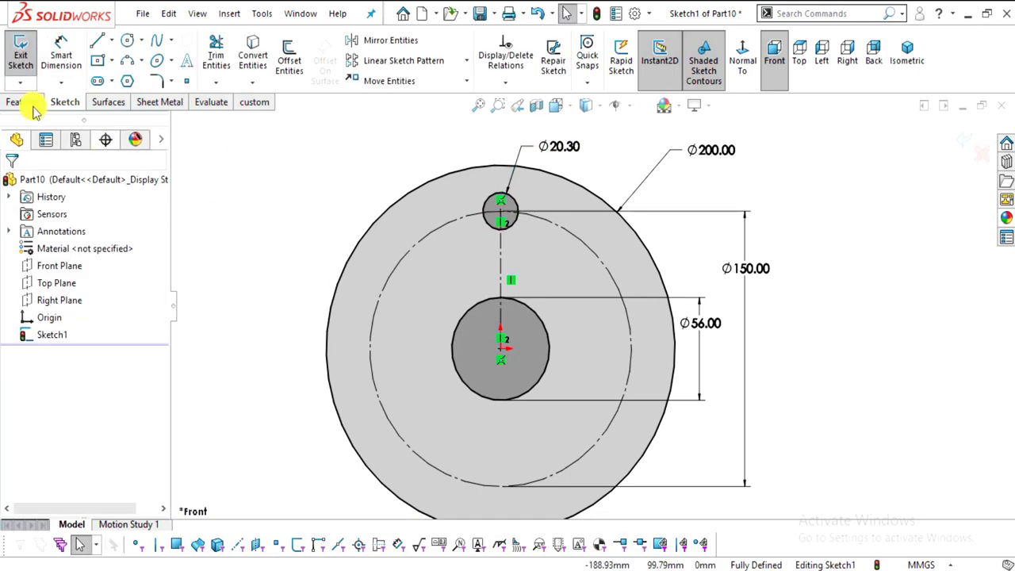
Create a circular sketch pattern of the 20.3 mm circle around the origin with 3 equally spaced instances over 360 degrees
{"action": "left_click", "coordinate": [467, 60]}
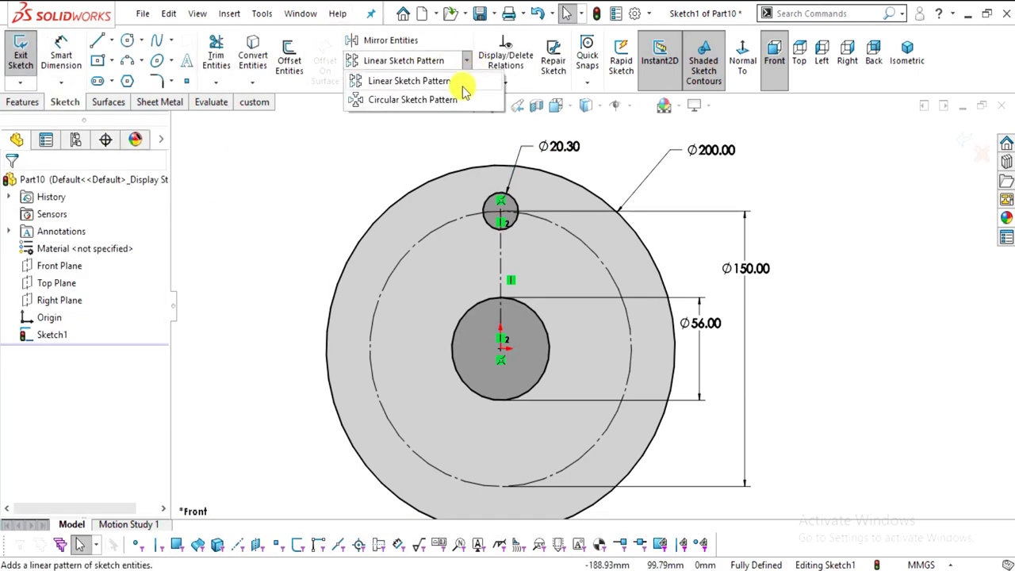
{"action": "left_click", "coordinate": [450, 100]}
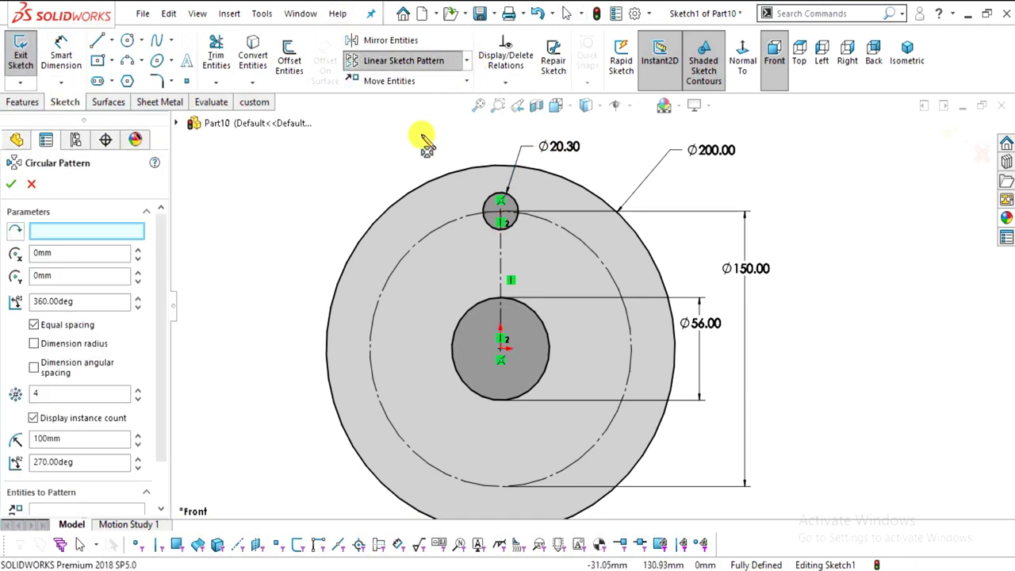
{"action": "double_click", "coordinate": [84, 393]}
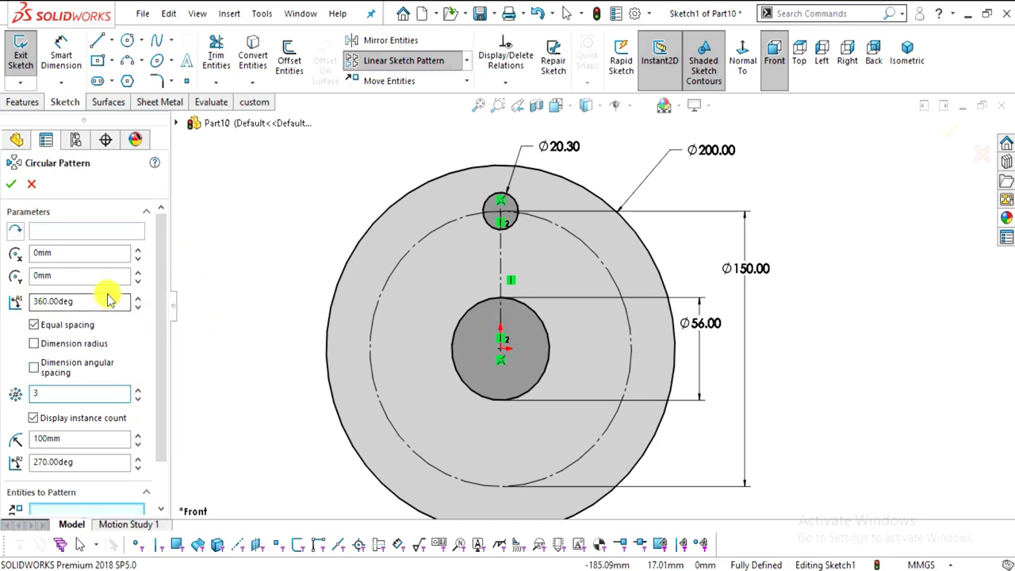
{"action": "left_click_drag", "start_coordinate": [158, 281], "coordinate": [159, 306]}
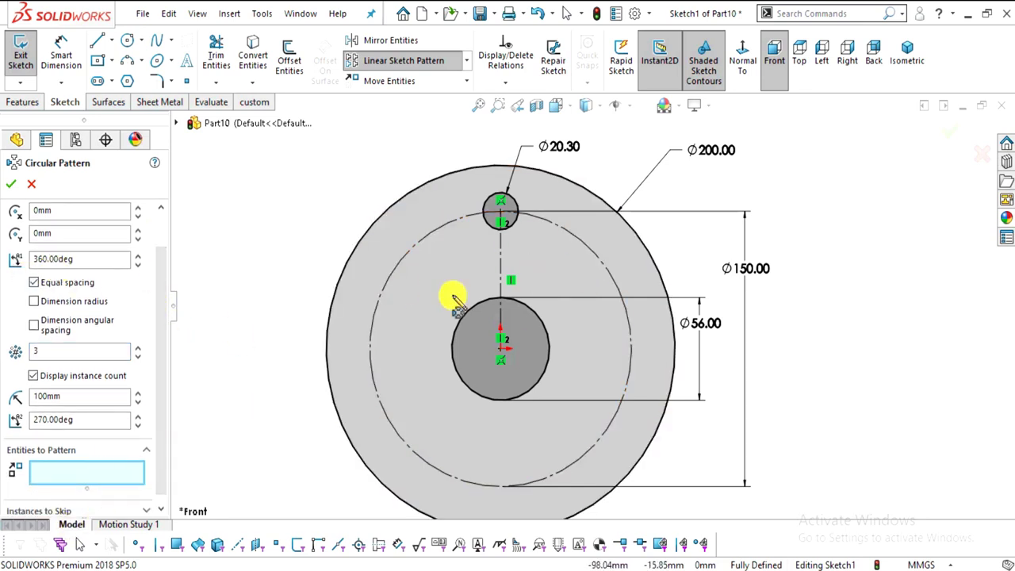
{"action": "left_click", "coordinate": [492, 221]}
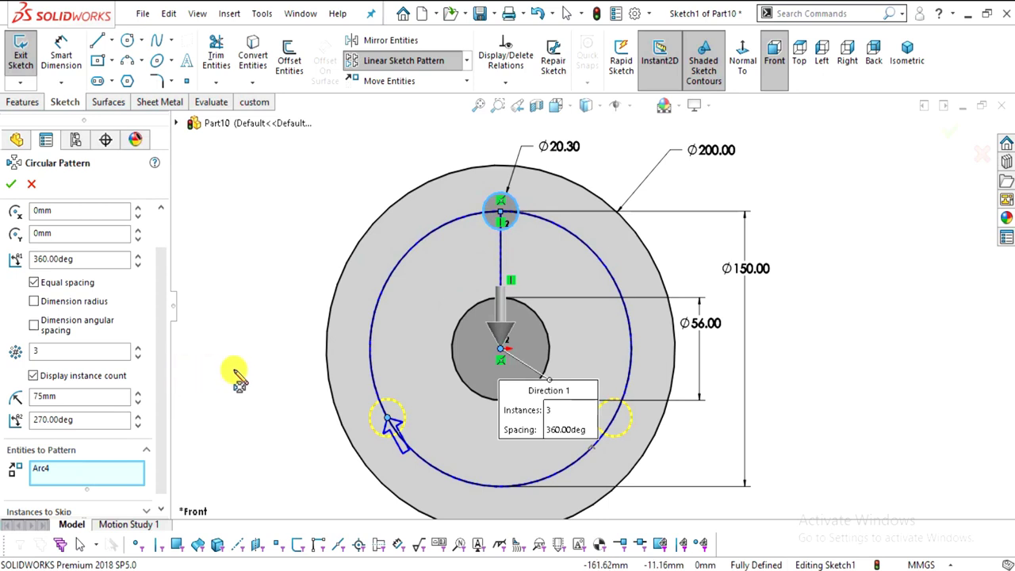
{"action": "scroll", "coordinate": [158, 377], "scroll_direction": "up", "scroll_amount": 2}
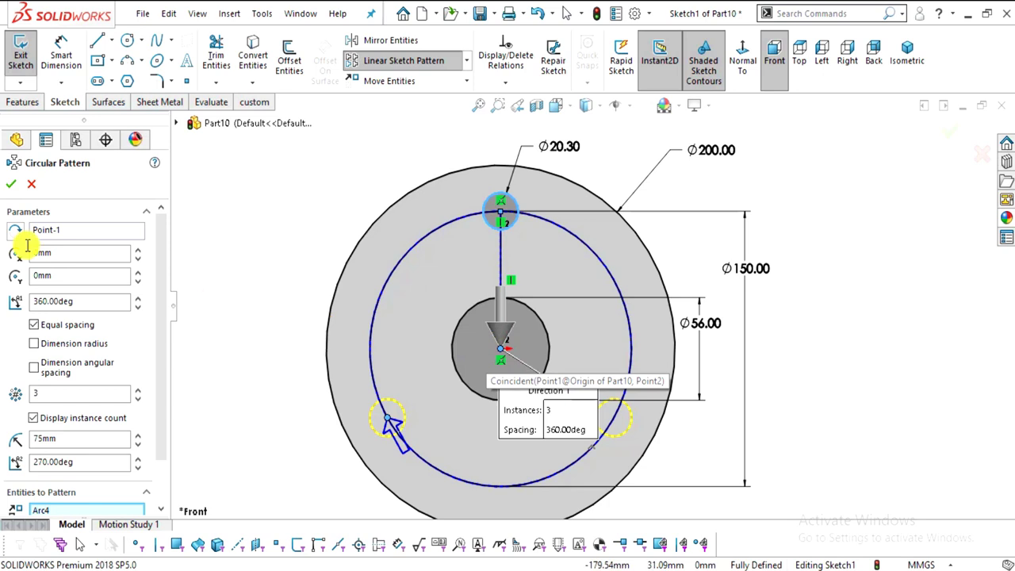
{"action": "left_click", "coordinate": [13, 189]}
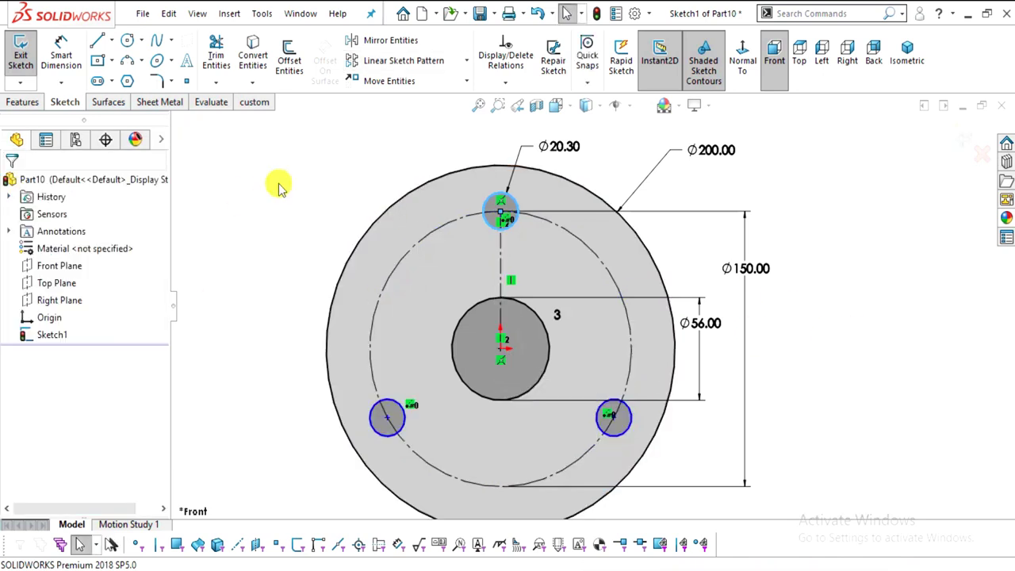
Extrude the retainer sketch as a boss with the Mid Plane end condition and a 25 mm depth, checking the thickness in the PDF drawing
{"action": "left_click", "coordinate": [36, 103]}
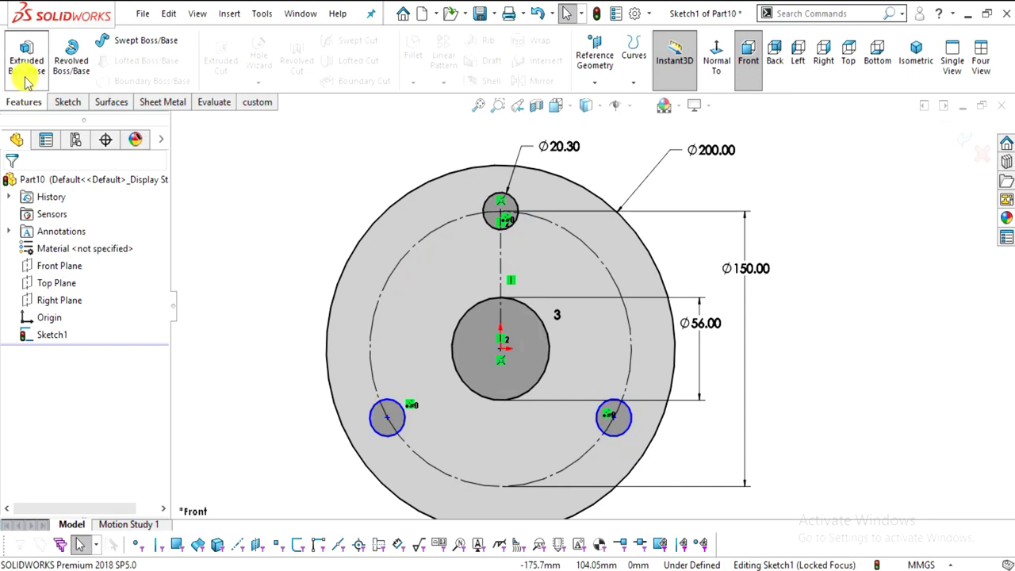
{"action": "left_click", "coordinate": [24, 76]}
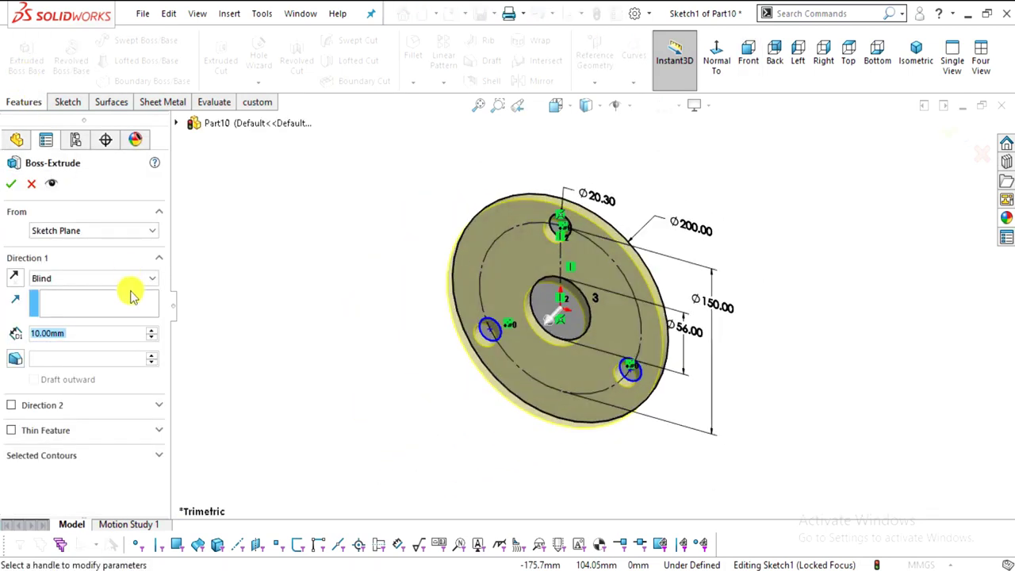
{"action": "left_click", "coordinate": [117, 282]}
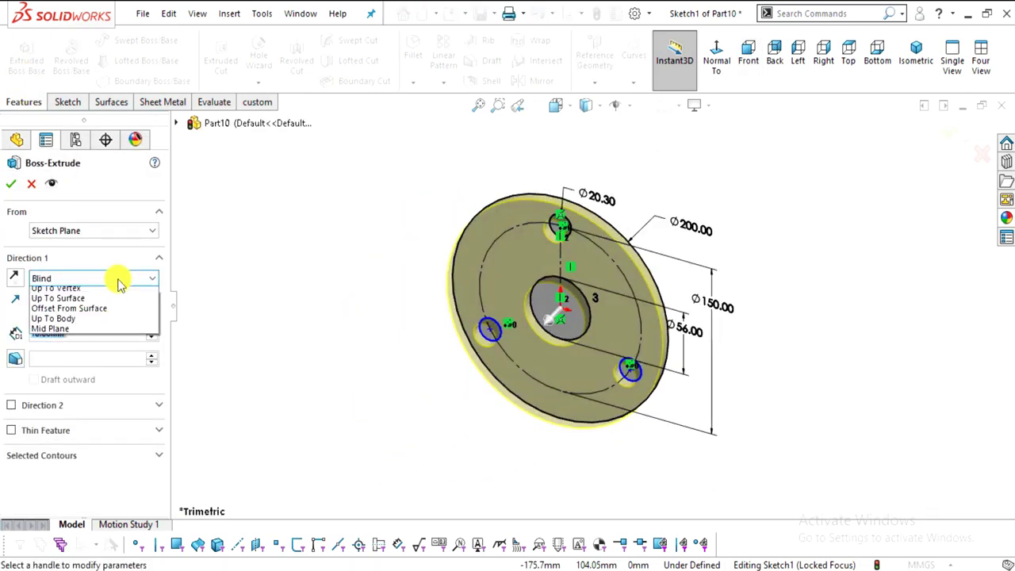
{"action": "left_click", "coordinate": [92, 344]}
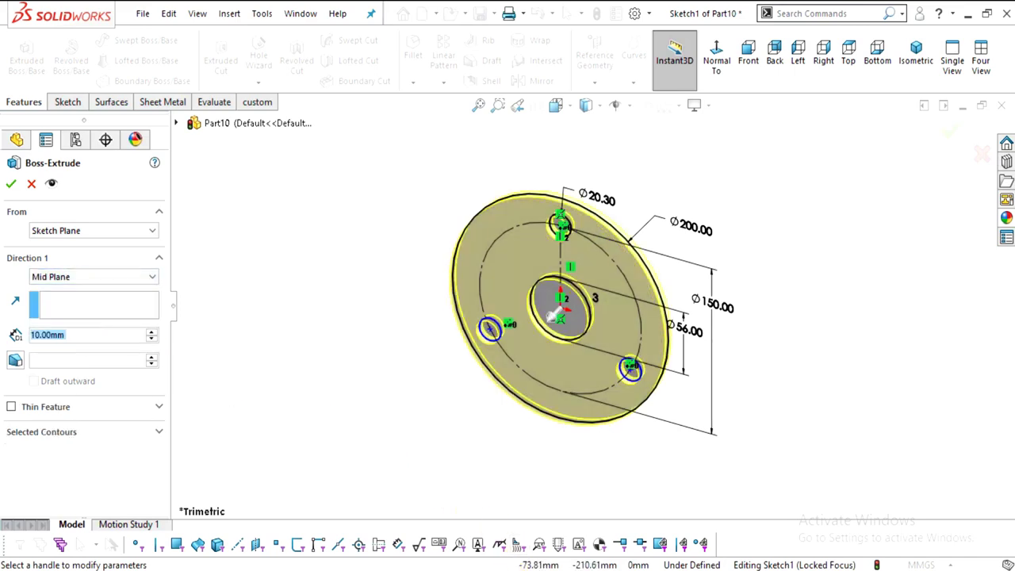
{"action": "key", "text": "alt+Tab"}
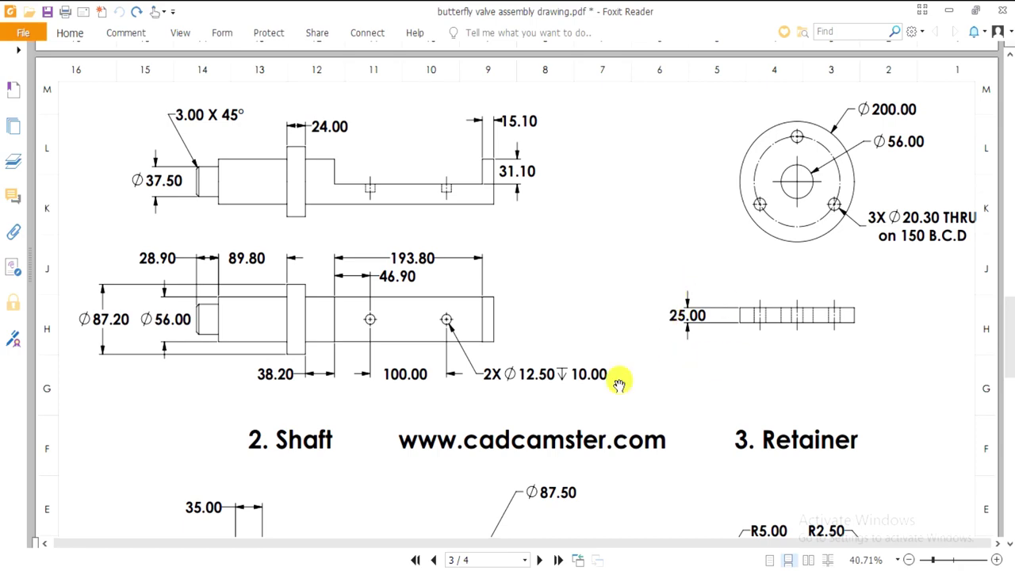
{"action": "key", "text": "alt+Tab"}
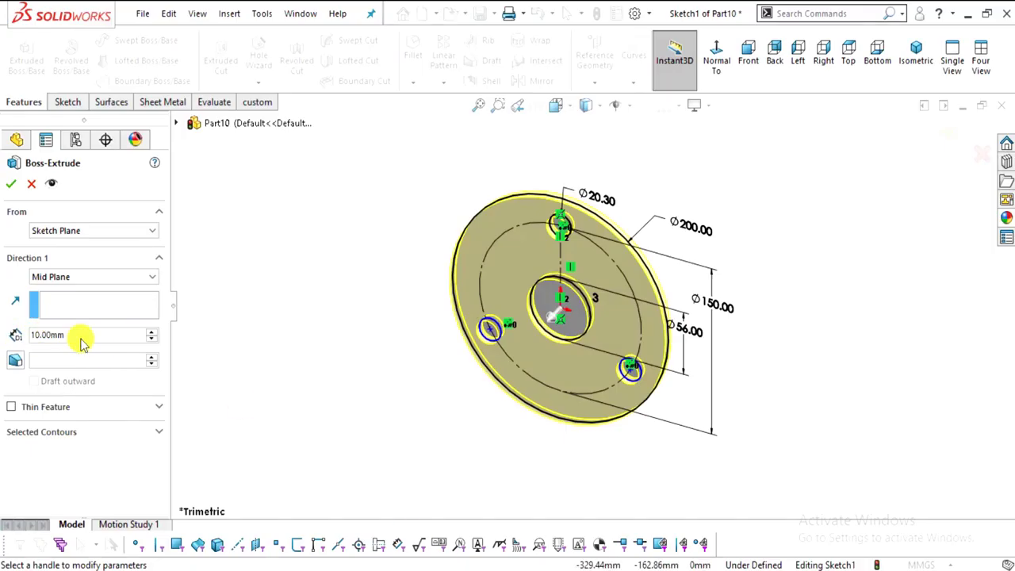
{"action": "type", "text": "25"}
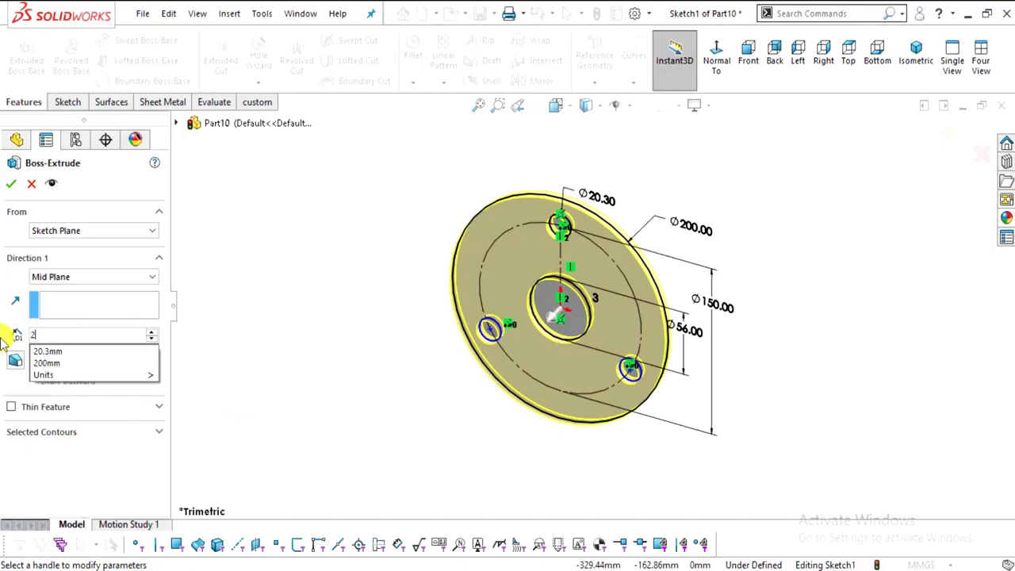
{"action": "key", "text": "Return"}
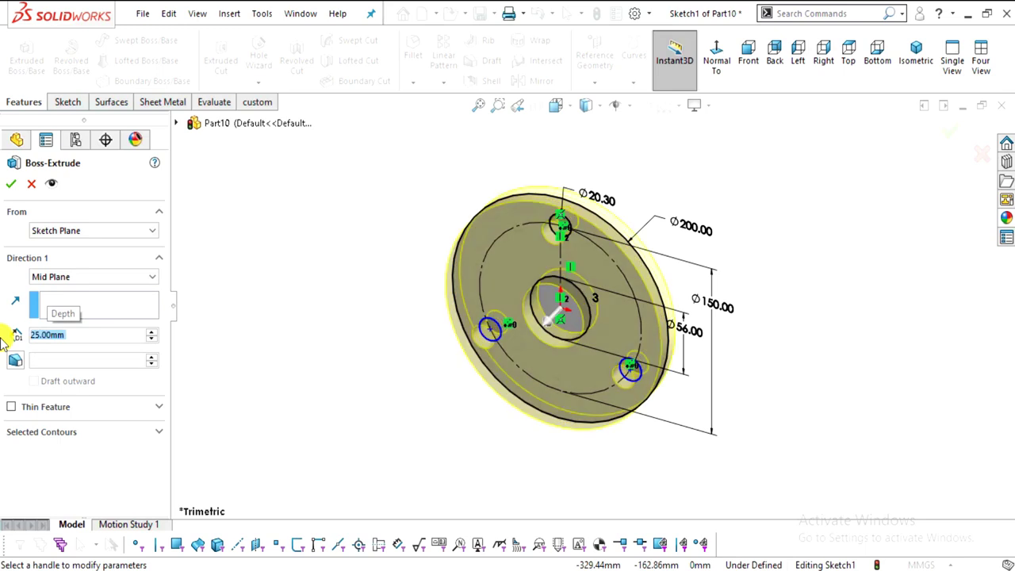
{"action": "left_click", "coordinate": [14, 187]}
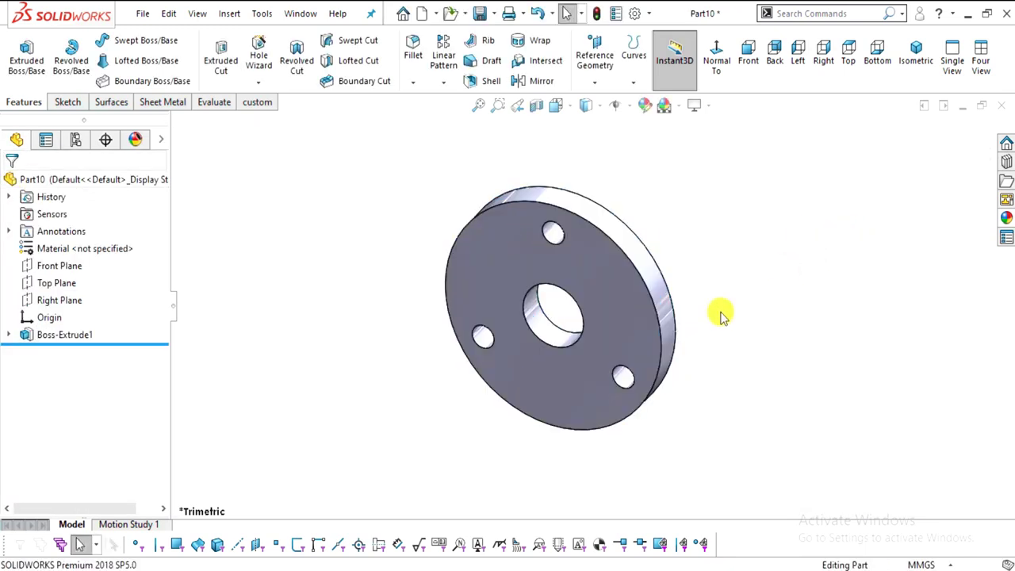
Apply the sandblasted iron metal appearance to the whole retainer part
{"action": "middle_click_drag", "start_coordinate": [681, 340], "coordinate": [594, 405]}
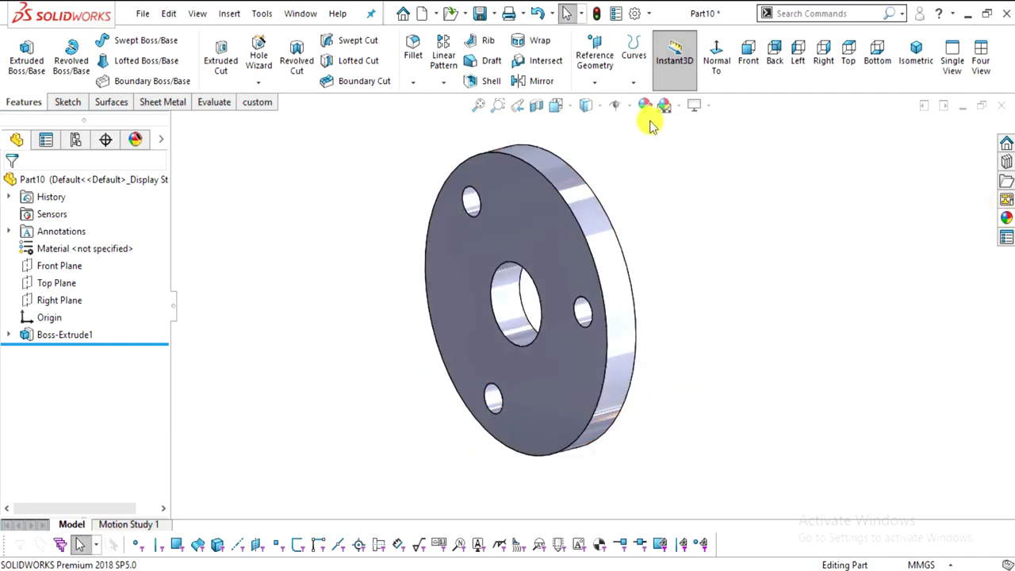
{"action": "left_click", "coordinate": [1006, 216]}
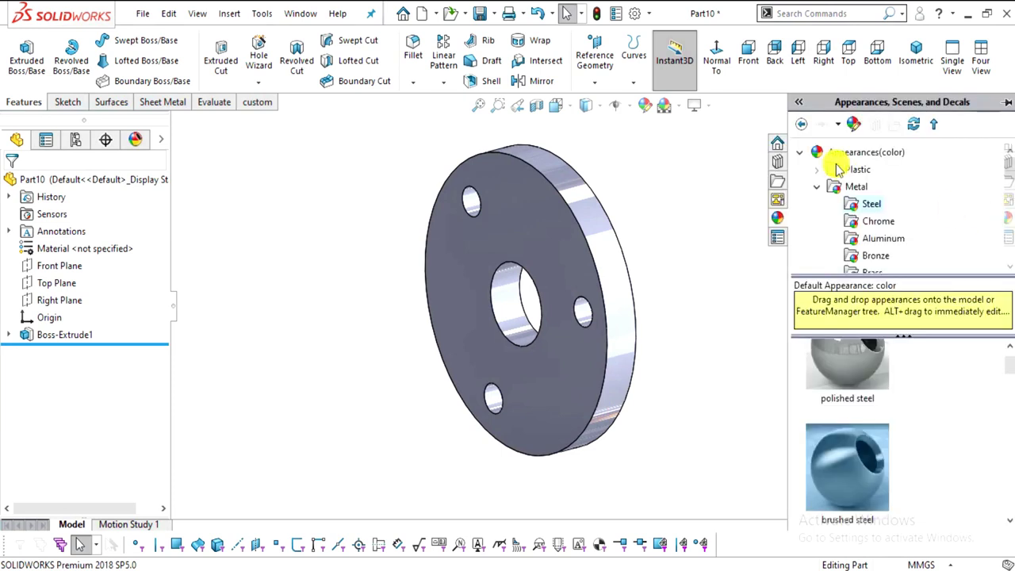
{"action": "scroll", "coordinate": [872, 236], "scroll_direction": "down", "scroll_amount": 3}
{"action": "left_click", "coordinate": [870, 206]}
{"action": "scroll", "coordinate": [875, 468], "scroll_direction": "down", "scroll_amount": 2}
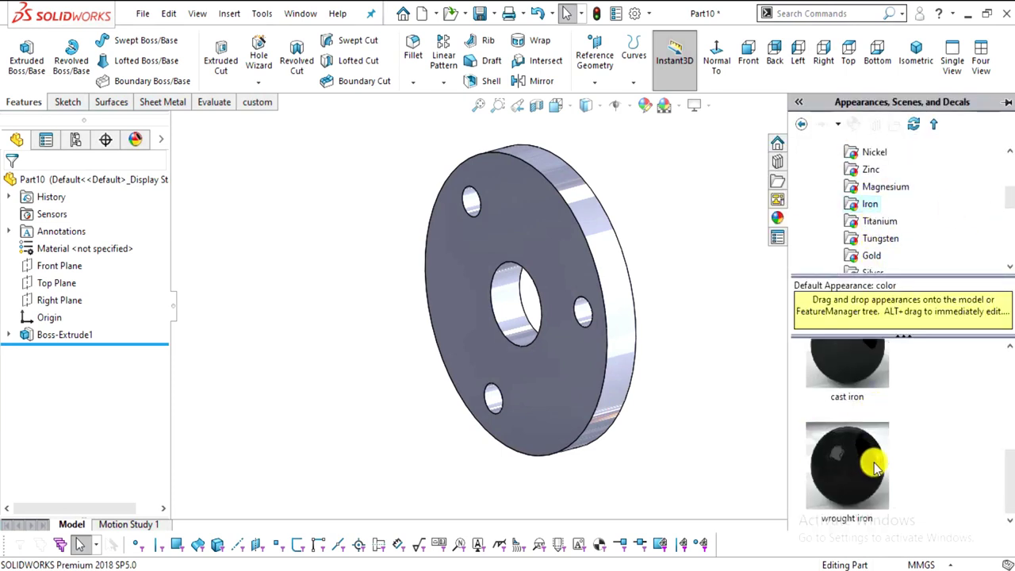
{"action": "scroll", "coordinate": [870, 453], "scroll_direction": "up", "scroll_amount": 1}
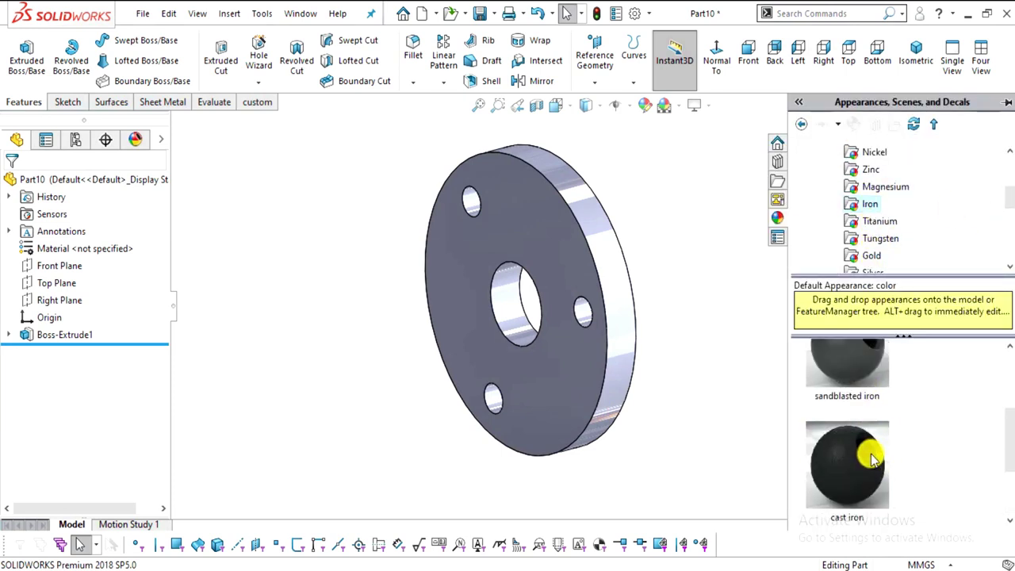
{"action": "double_click", "coordinate": [862, 383]}
{"action": "middle_click_drag", "start_coordinate": [702, 387], "coordinate": [611, 302]}
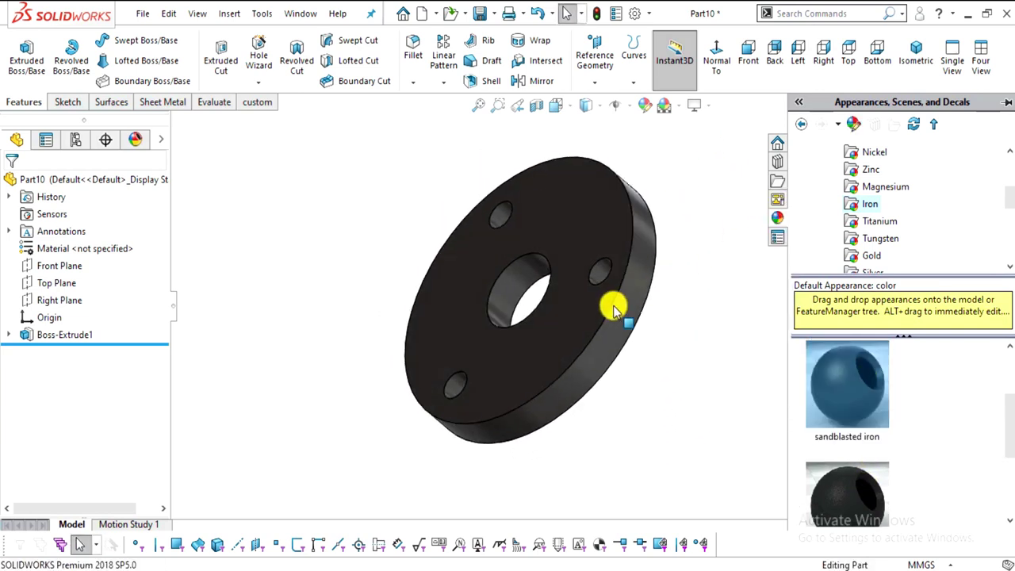
{"action": "scroll", "coordinate": [626, 305], "scroll_direction": "down", "scroll_amount": 5}
{"action": "scroll", "coordinate": [631, 306], "scroll_direction": "up", "scroll_amount": 6}
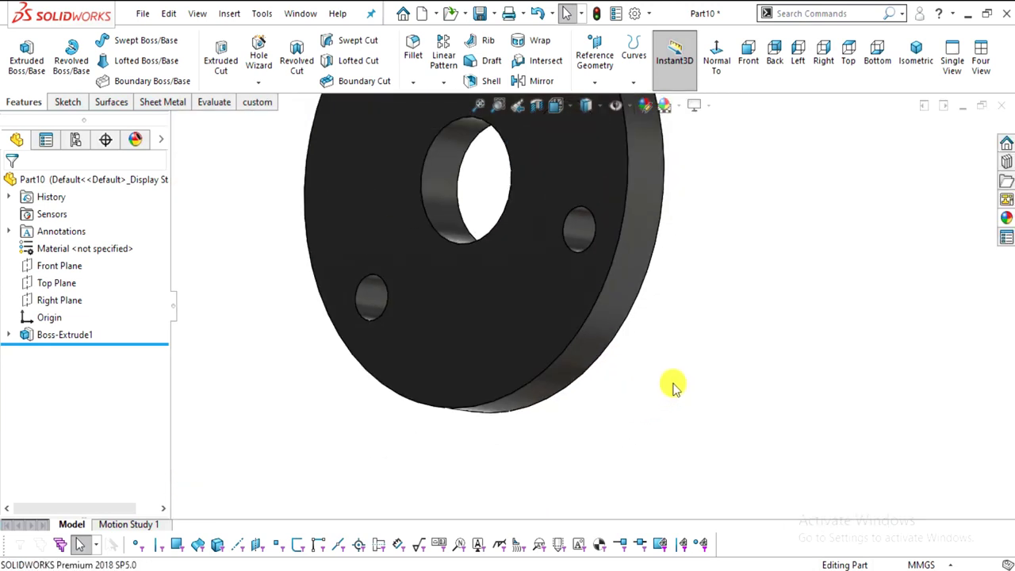
{"action": "middle_click_drag", "start_coordinate": [643, 219], "coordinate": [648, 334]}
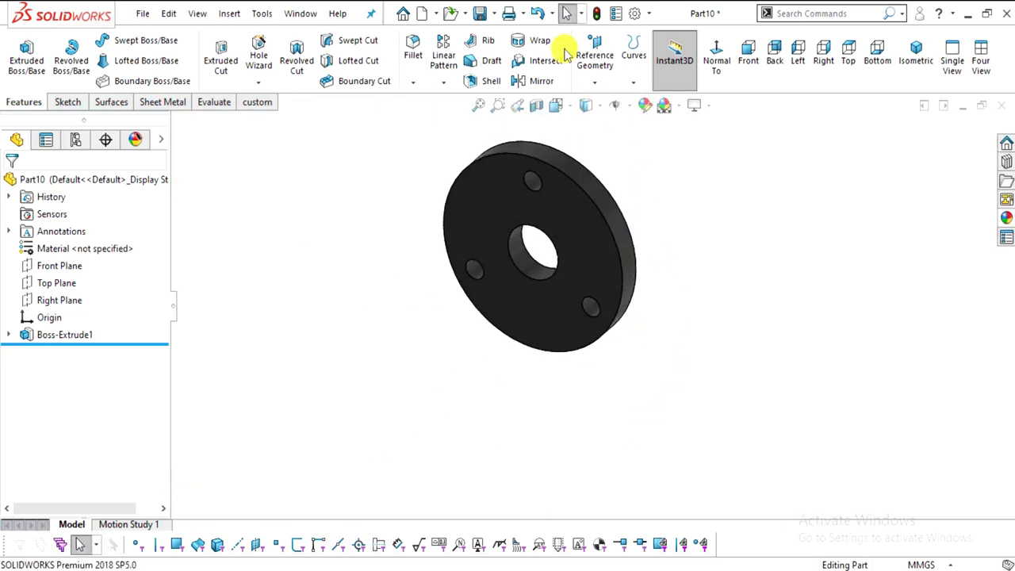
Save the part as 3.retainer in the butterfly valve assm folder
{"action": "left_click", "coordinate": [483, 14]}
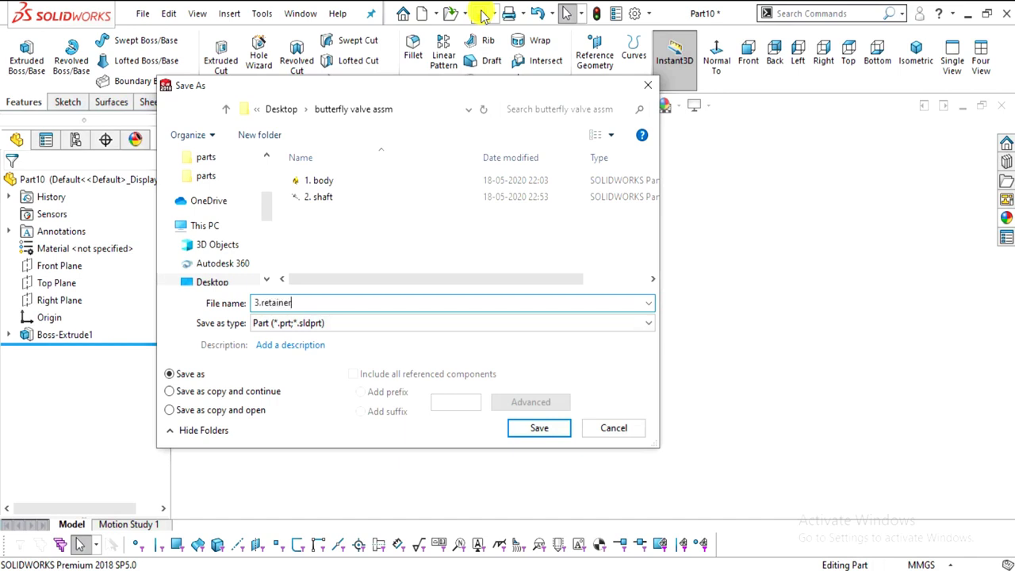
{"action": "type", "text": "3.retainer"}
{"action": "left_click", "coordinate": [544, 427]}
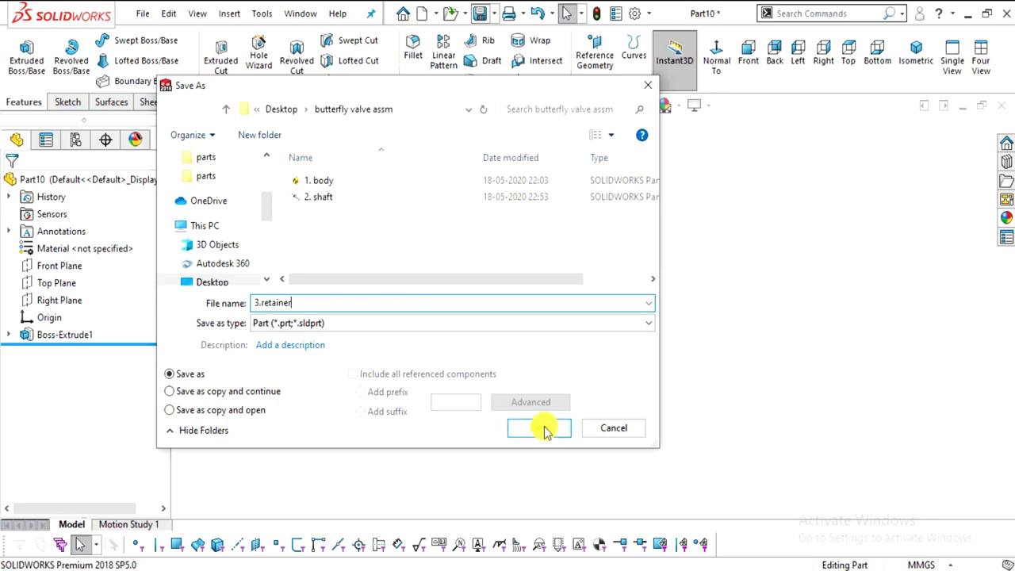
{"action": "scroll", "coordinate": [606, 155], "scroll_direction": "down", "scroll_amount": 3}
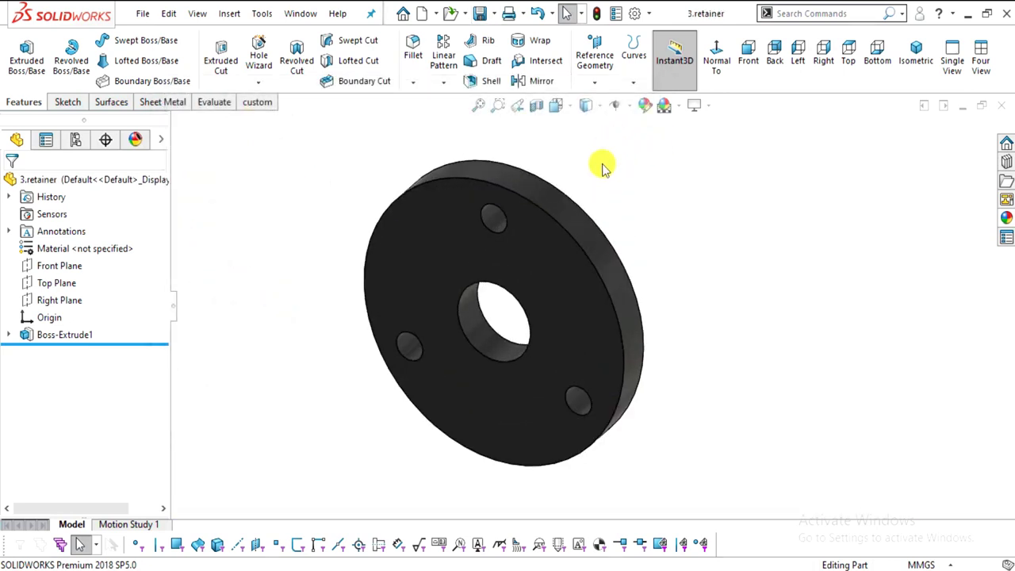
{"action": "scroll", "coordinate": [583, 262], "scroll_direction": "up", "scroll_amount": 3}
{"action": "scroll", "coordinate": [570, 333], "scroll_direction": "down", "scroll_amount": 2}
Find the arm views in the PDF assembly drawing and create a new part in SOLIDWORKS
{"action": "key", "text": "alt+Tab"}
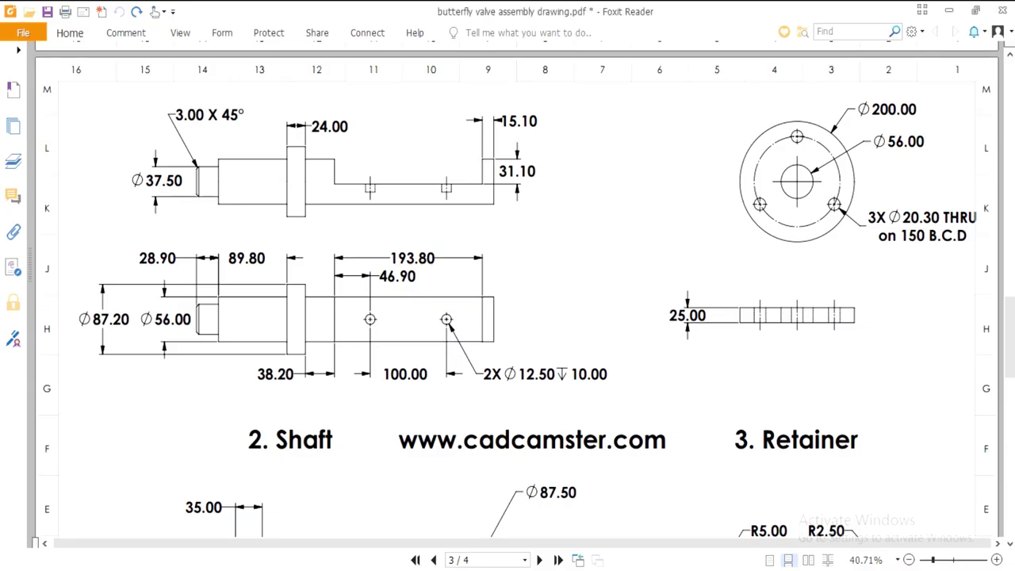
{"action": "scroll", "coordinate": [537, 309], "scroll_direction": "down", "scroll_amount": 3}
{"action": "scroll", "coordinate": [538, 313], "scroll_direction": "down", "scroll_amount": 3}
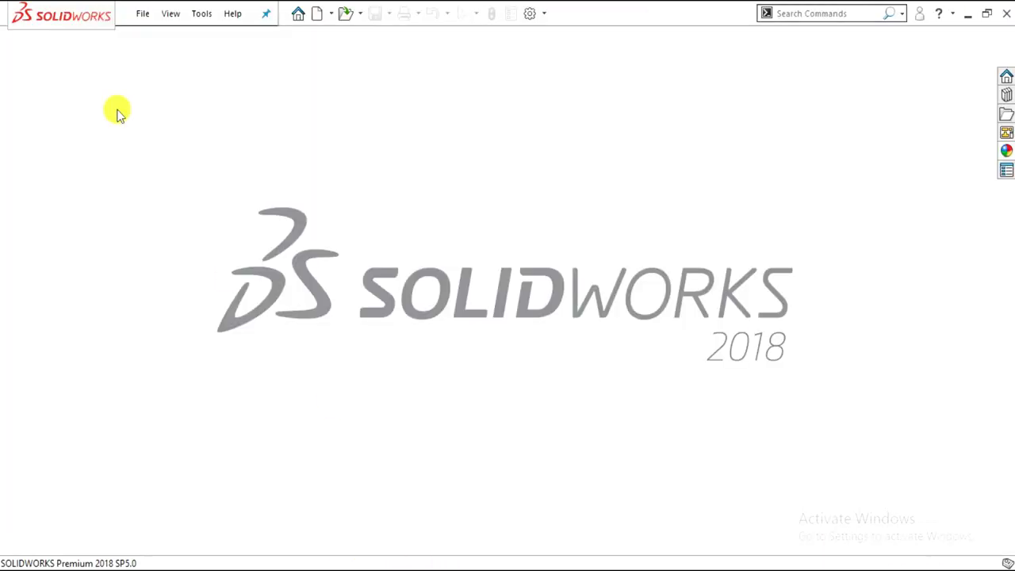
{"action": "left_click", "coordinate": [136, 14]}
{"action": "left_click", "coordinate": [156, 37]}
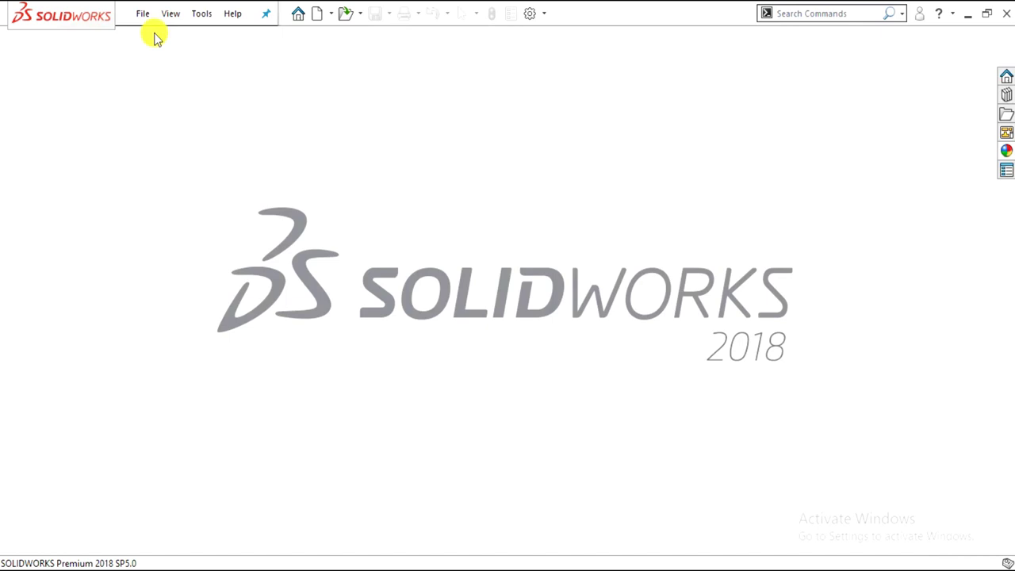
{"action": "left_click", "coordinate": [600, 379]}
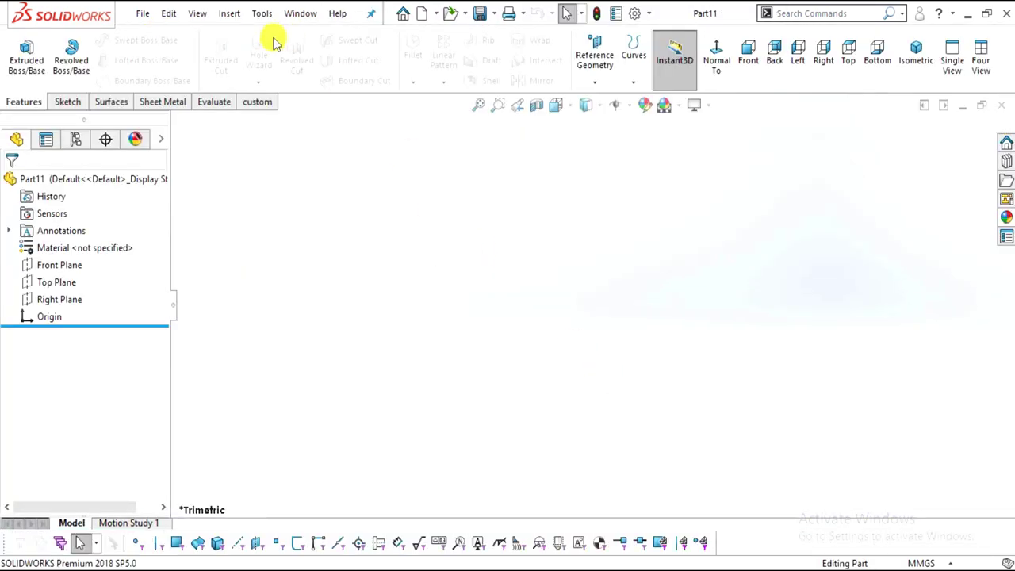
Give the new part a plain white background scene and check its document unit system
{"action": "left_click", "coordinate": [689, 105]}
{"action": "left_click", "coordinate": [705, 44]}
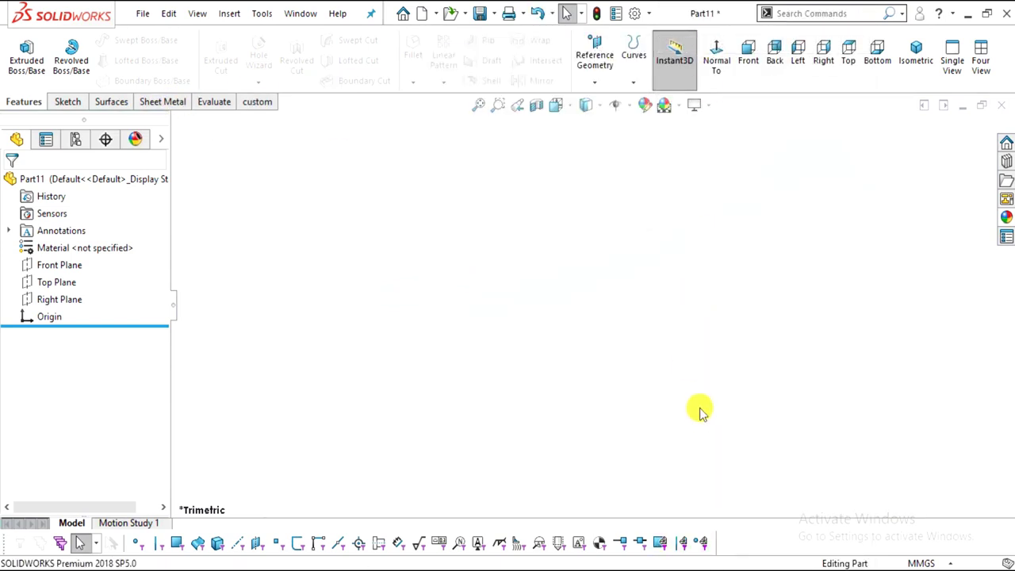
{"action": "left_click", "coordinate": [940, 561]}
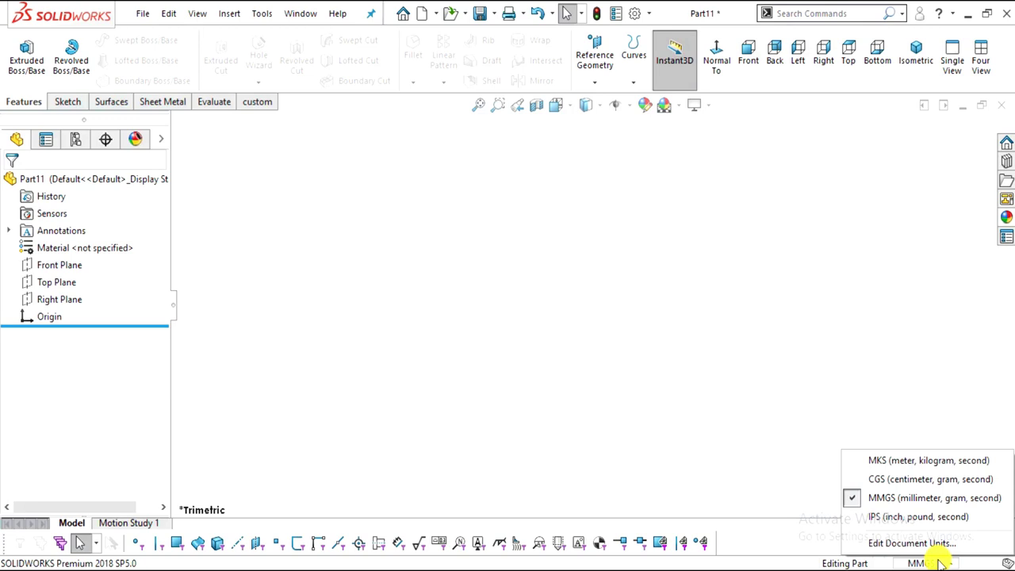
{"action": "left_click", "coordinate": [416, 288]}
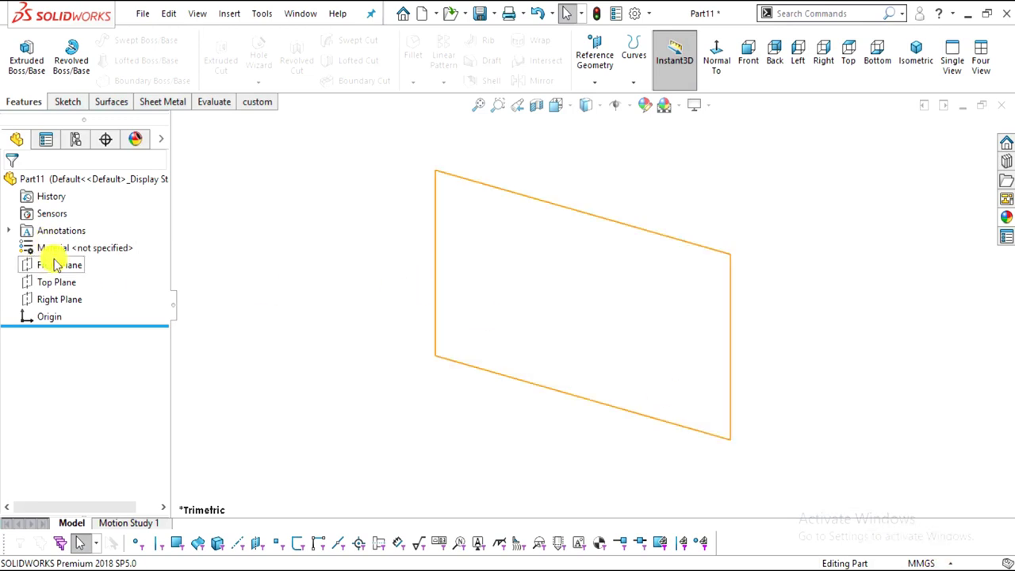
Start a sketch on the Top Plane and draw a horizontal centerline about 285 mm long from the origin
{"action": "left_click", "coordinate": [65, 283]}
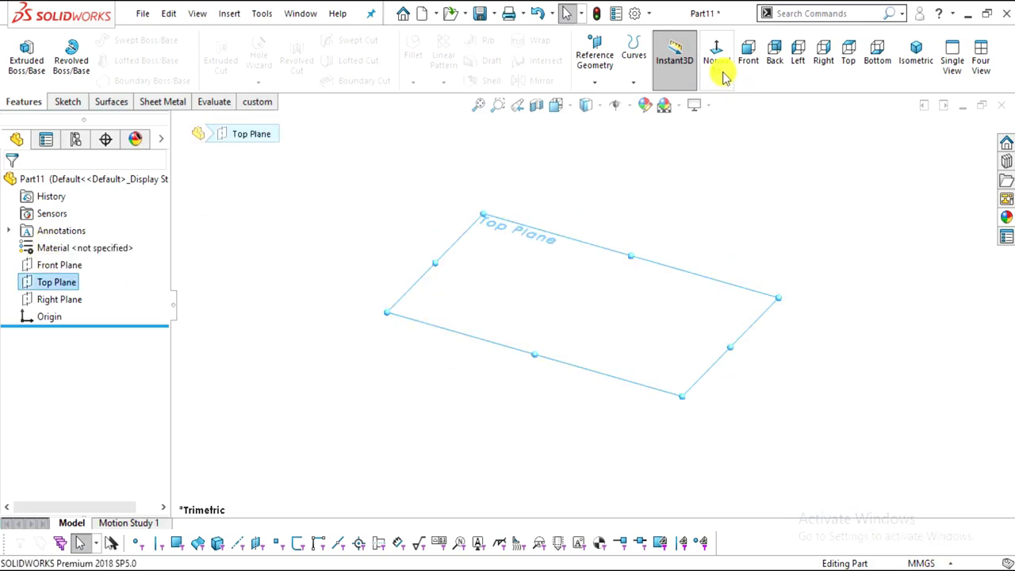
{"action": "left_click", "coordinate": [719, 73]}
{"action": "left_click", "coordinate": [67, 103]}
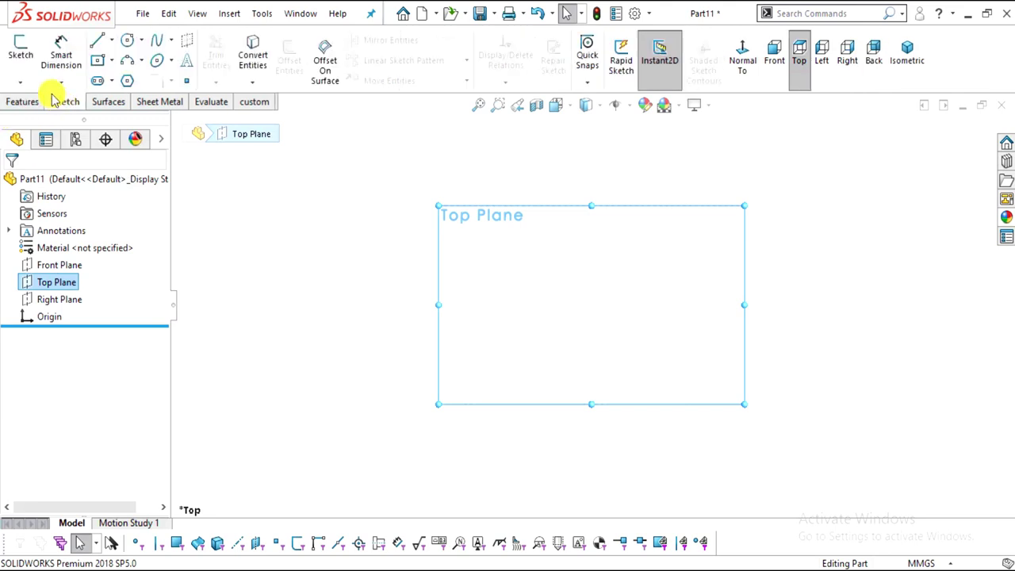
{"action": "left_click", "coordinate": [22, 52]}
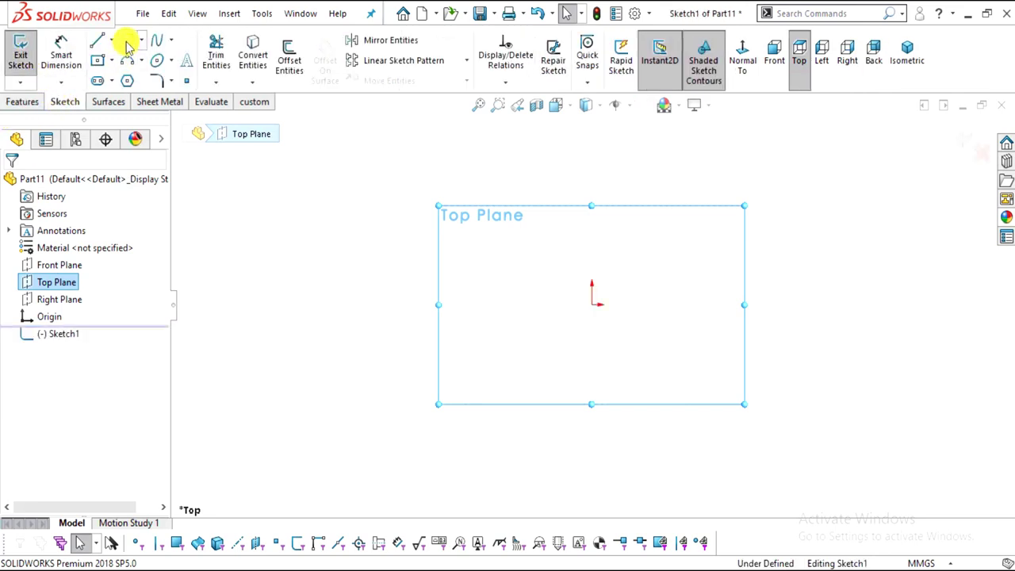
{"action": "left_click", "coordinate": [112, 40]}
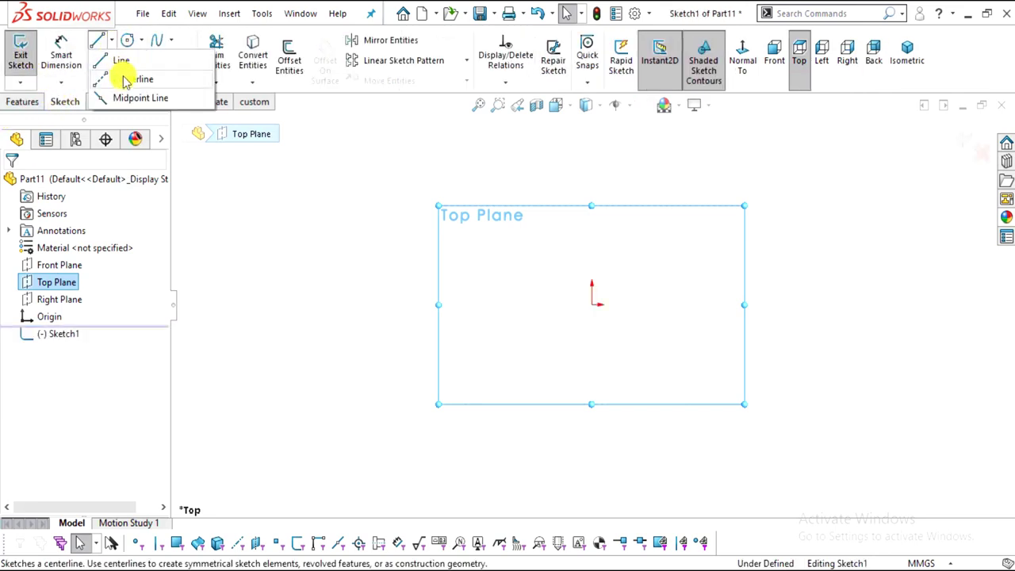
{"action": "left_click", "coordinate": [128, 79]}
{"action": "left_click", "coordinate": [591, 304]}
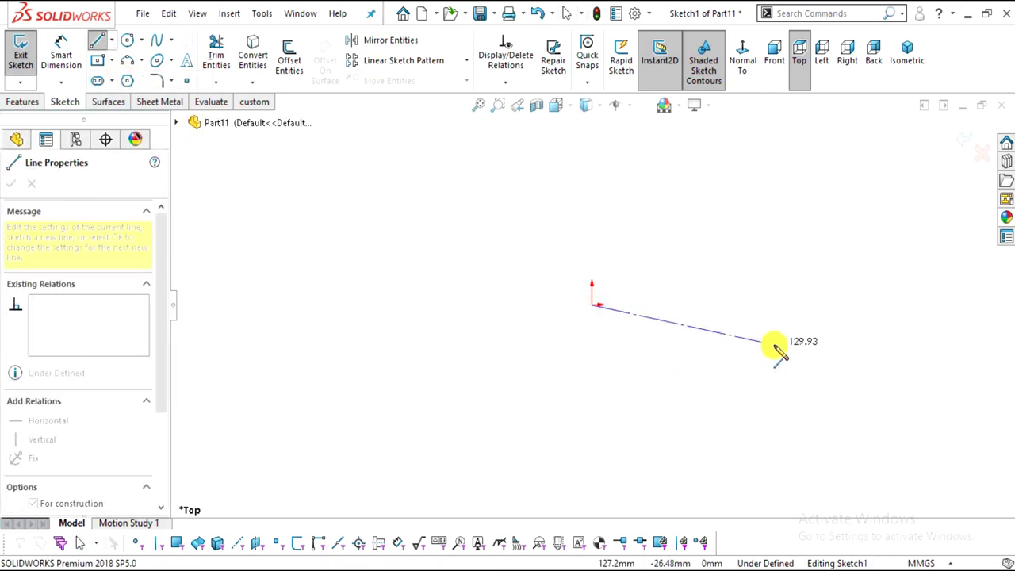
{"action": "left_click", "coordinate": [918, 304]}
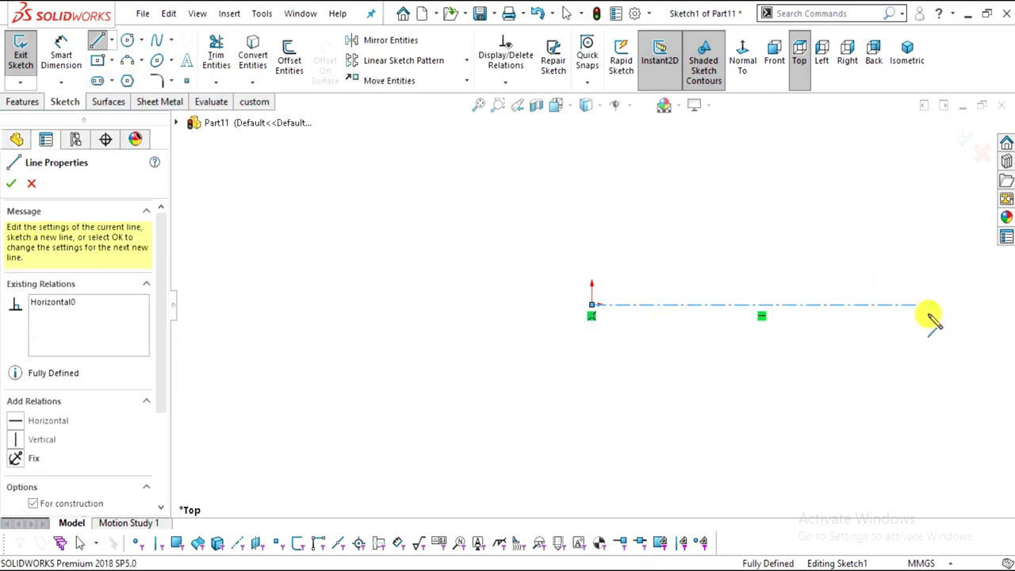
{"action": "scroll", "coordinate": [879, 286], "scroll_direction": "down", "scroll_amount": 2}
{"action": "key", "text": "Escape"}
{"action": "key", "text": "Escape"}
{"action": "scroll", "coordinate": [822, 272], "scroll_direction": "up", "scroll_amount": 1}
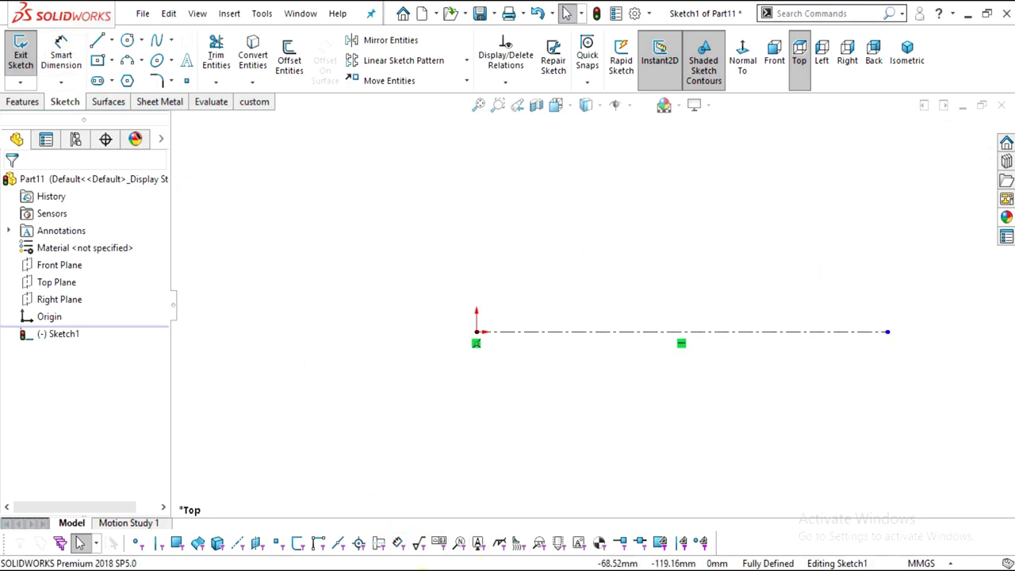
Check the arm's center distance in the PDF drawing and dimension the centerline to 300 mm
{"action": "key", "text": "alt+Tab"}
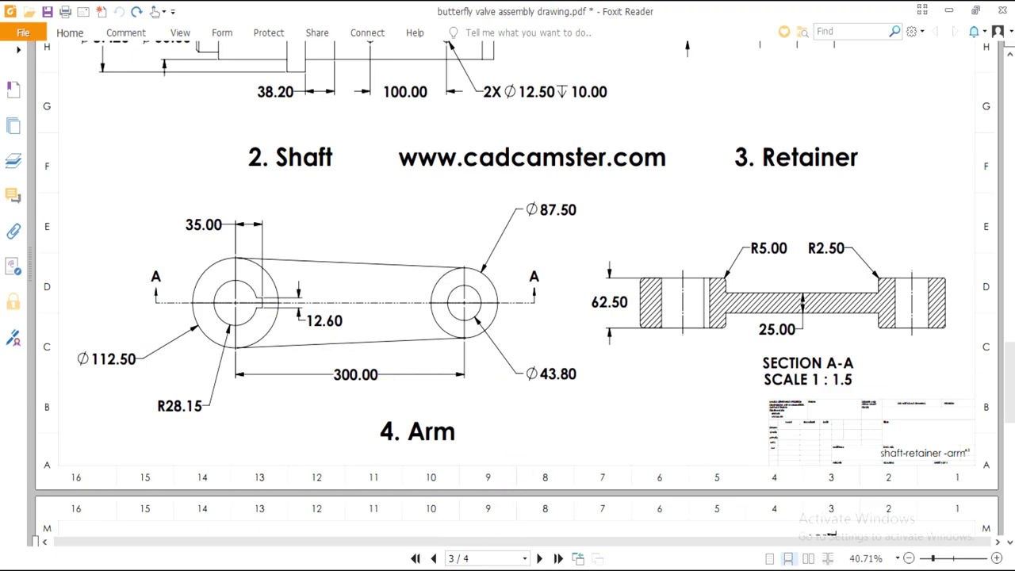
{"action": "key", "text": "alt+Tab"}
{"action": "left_click", "coordinate": [62, 57]}
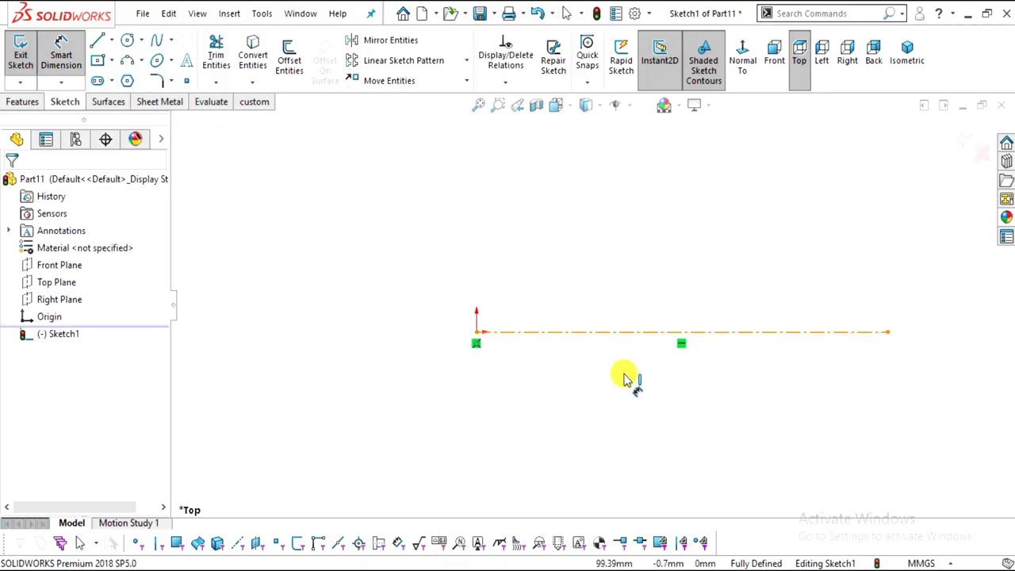
{"action": "left_click", "coordinate": [626, 332]}
{"action": "left_click", "coordinate": [627, 409]}
{"action": "type", "text": "300"}
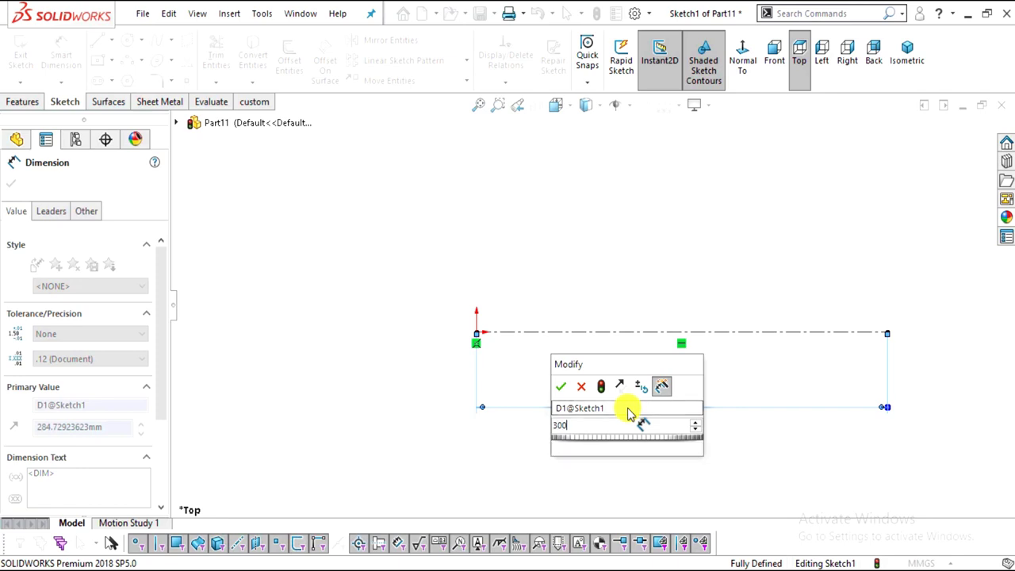
{"action": "key", "text": "Return"}
{"action": "left_click", "coordinate": [582, 256]}
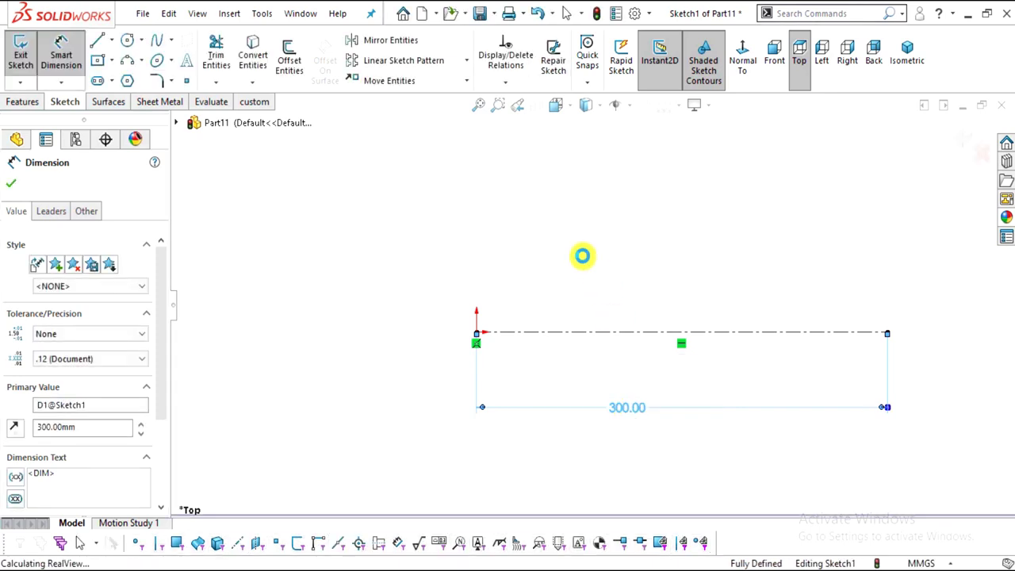
Sketch two concentric circles centered on the origin for the arm's larger hub and its bore
{"action": "left_click", "coordinate": [126, 41]}
{"action": "left_click", "coordinate": [475, 332]}
{"action": "left_click", "coordinate": [536, 392]}
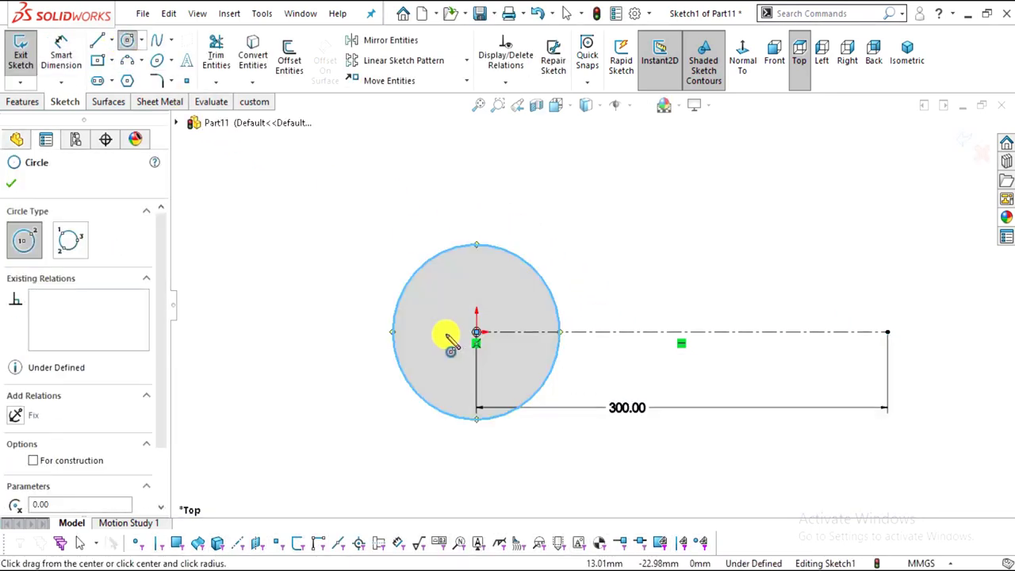
{"action": "left_click", "coordinate": [476, 332]}
{"action": "left_click", "coordinate": [511, 359]}
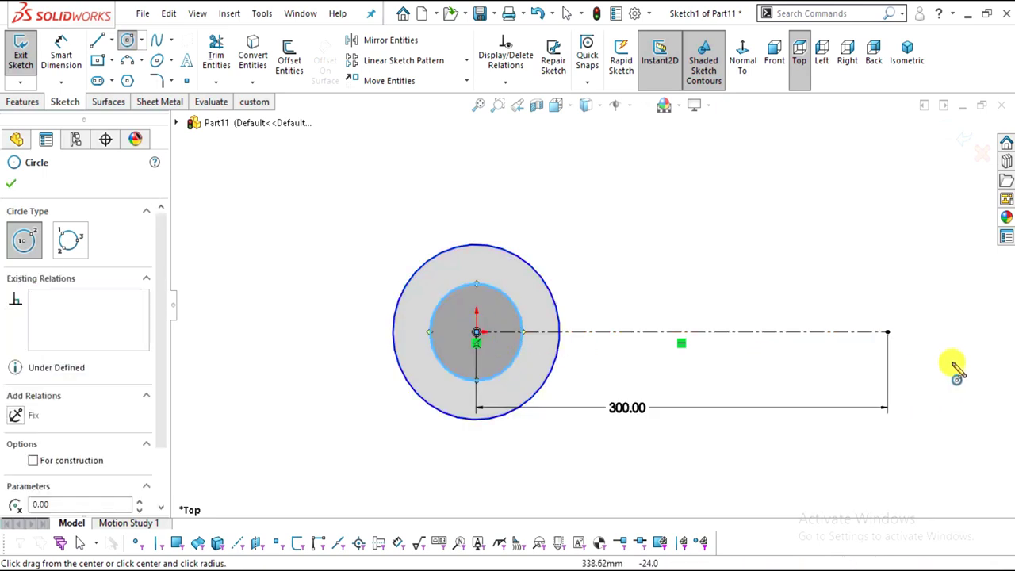
Sketch two smaller concentric circles centered on the centerline's far end for the arm's small hub
{"action": "left_click", "coordinate": [887, 332]}
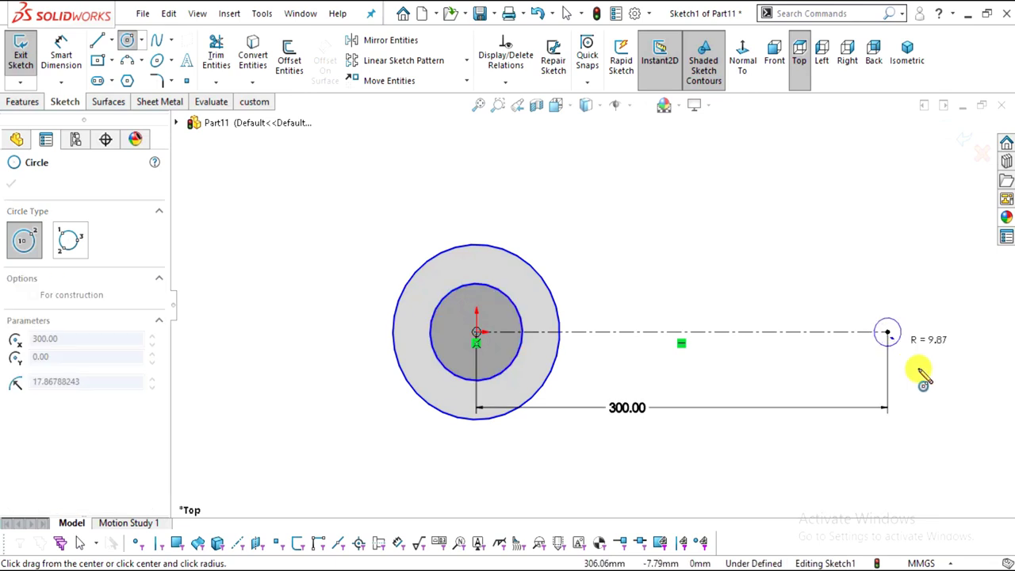
{"action": "left_click", "coordinate": [935, 383]}
{"action": "left_click", "coordinate": [888, 333]}
{"action": "left_click", "coordinate": [912, 362]}
{"action": "key", "text": "Escape"}
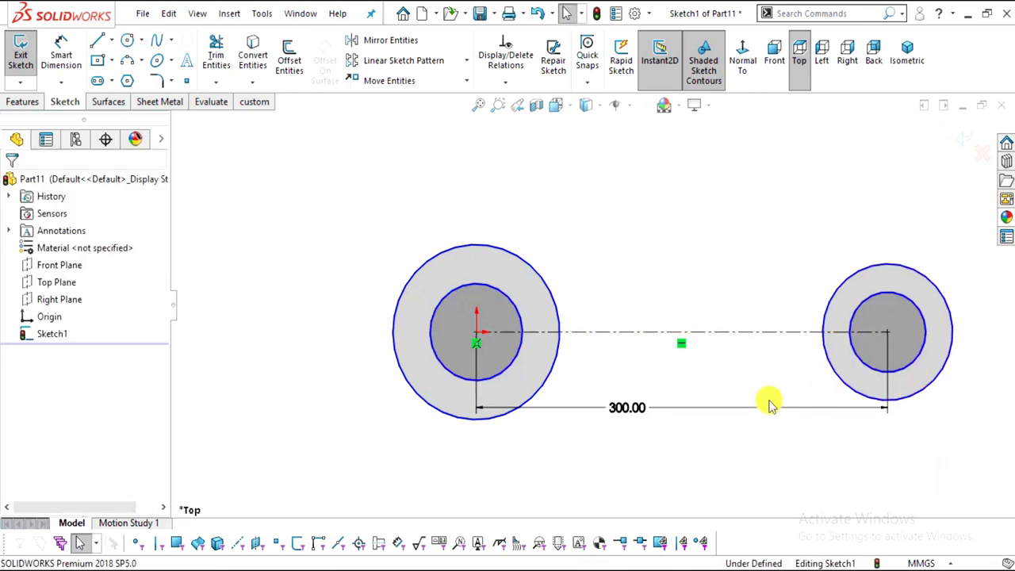
Move the 300 mm dimension farther below the circles and check the arm's circle sizes in the PDF drawing
{"action": "left_click_drag", "start_coordinate": [640, 412], "coordinate": [641, 482]}
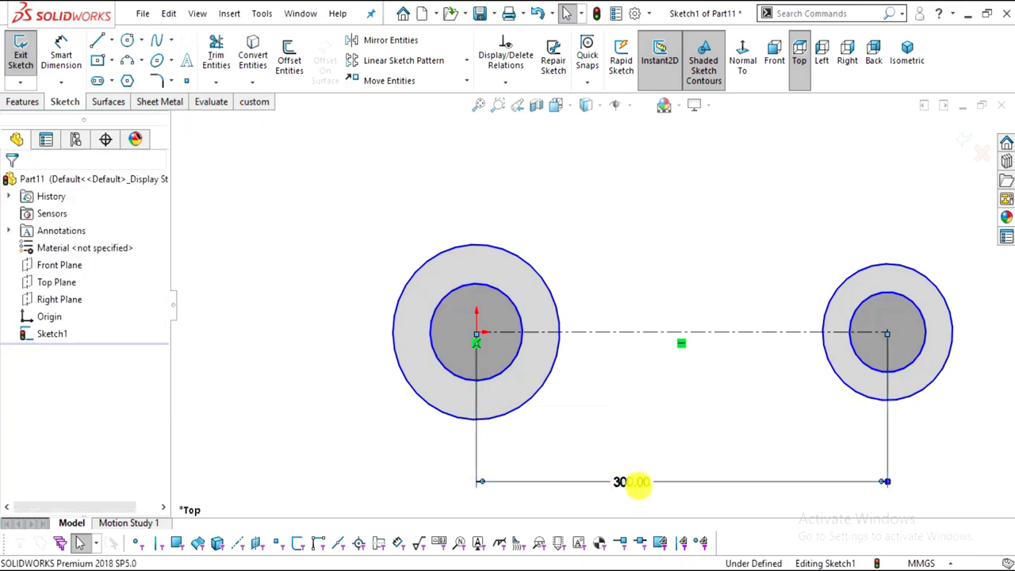
{"action": "key", "text": "alt+Tab"}
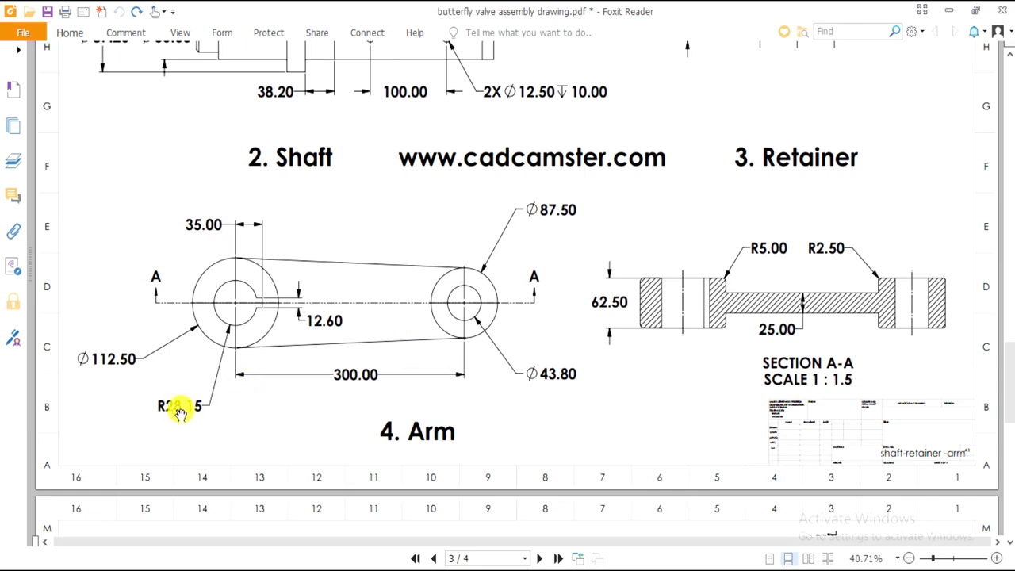
{"action": "key", "text": "alt+Tab"}
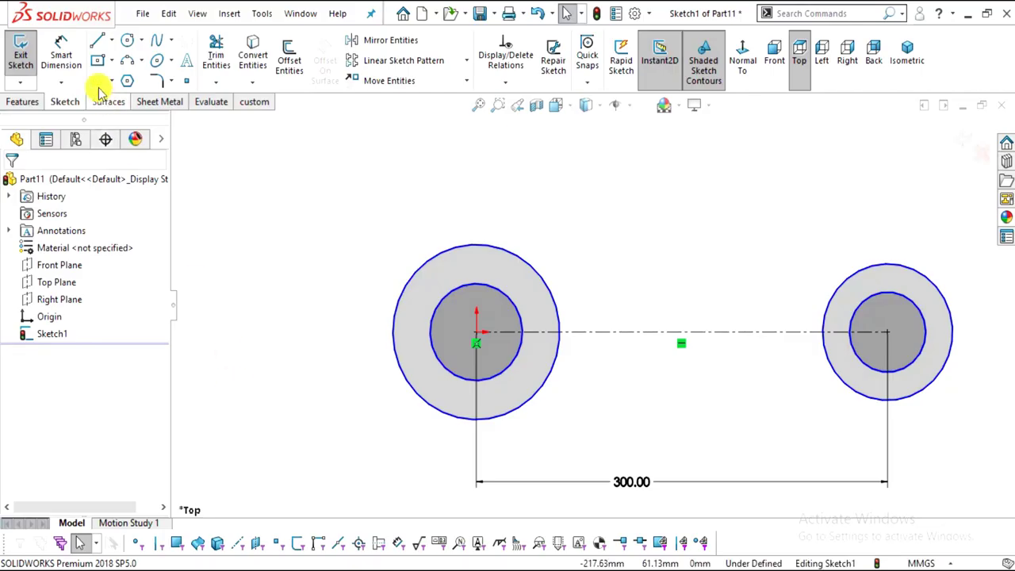
Dimension the outer circle of the larger hub at the origin to a diameter of 112.5 mm
{"action": "left_click", "coordinate": [62, 50]}
{"action": "left_click", "coordinate": [404, 384]}
{"action": "left_click", "coordinate": [290, 401]}
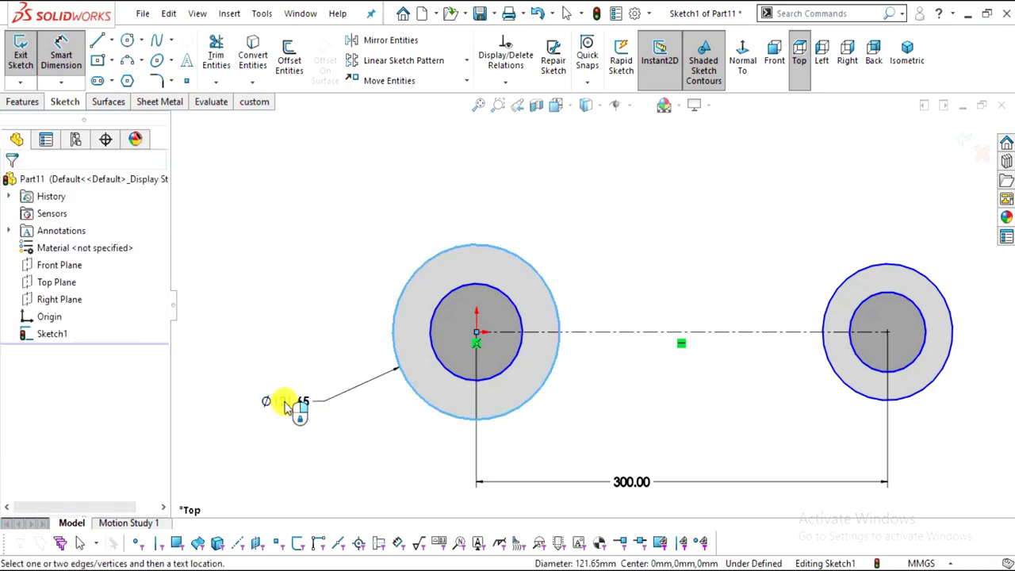
{"action": "type", "text": "112.5"}
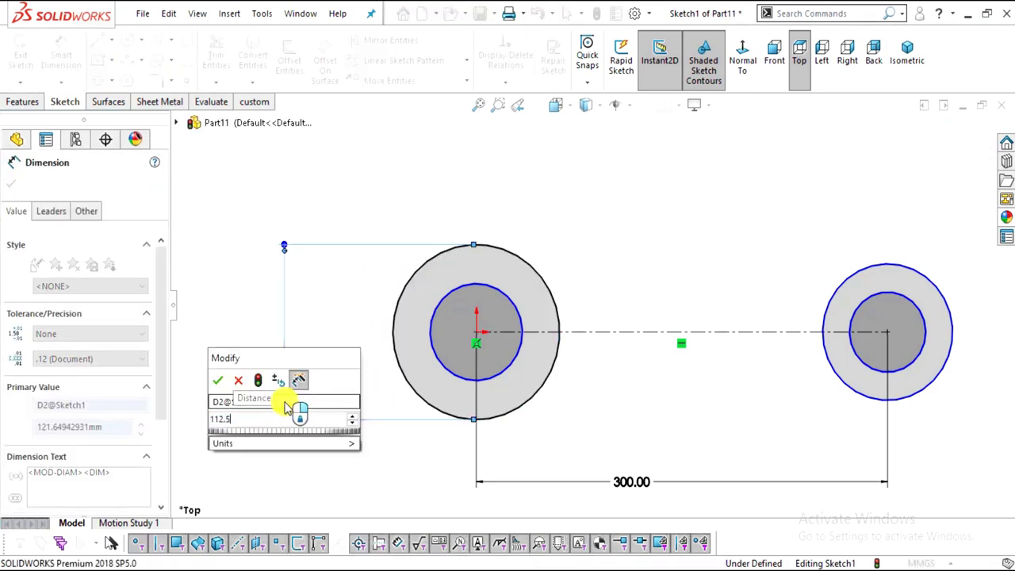
{"action": "key", "text": "Return"}
{"action": "left_click", "coordinate": [394, 466]}
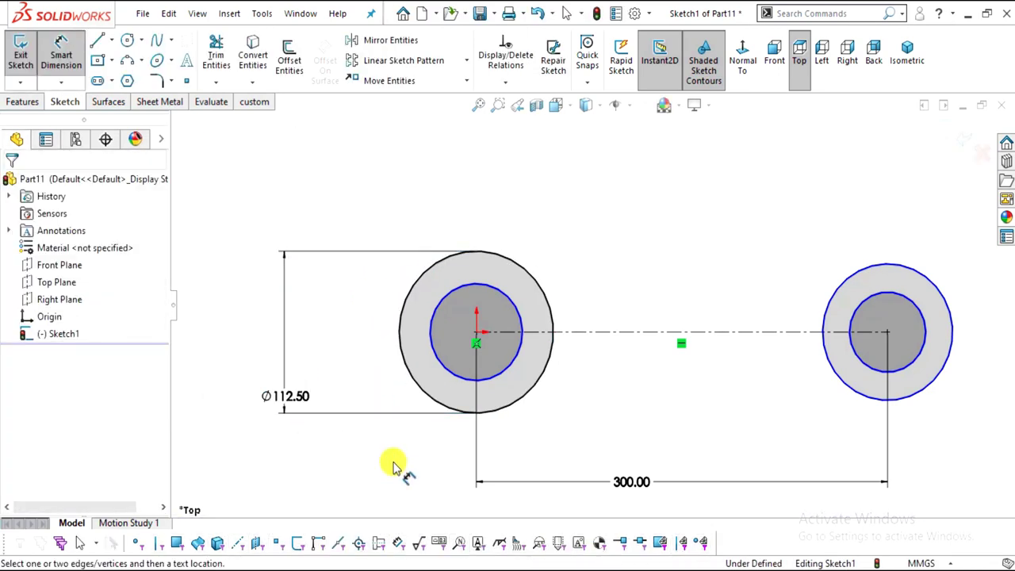
Check the larger hub's bore radius in the PDF drawing and dimension the bore circle as 28.15*2, a 56.3 mm diameter
{"action": "key", "text": "alt+Tab"}
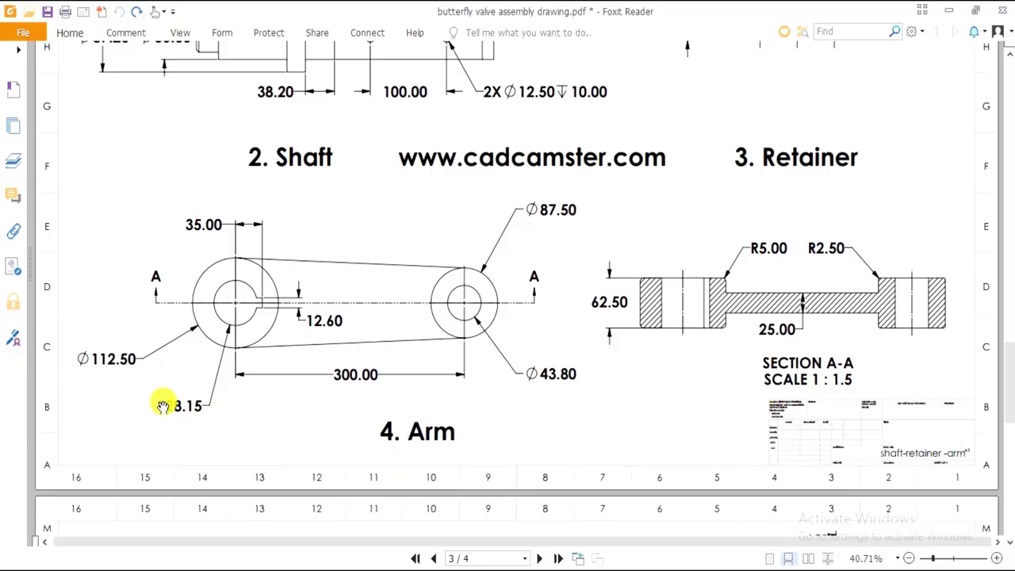
{"action": "key", "text": "alt+Tab"}
{"action": "left_click", "coordinate": [431, 340]}
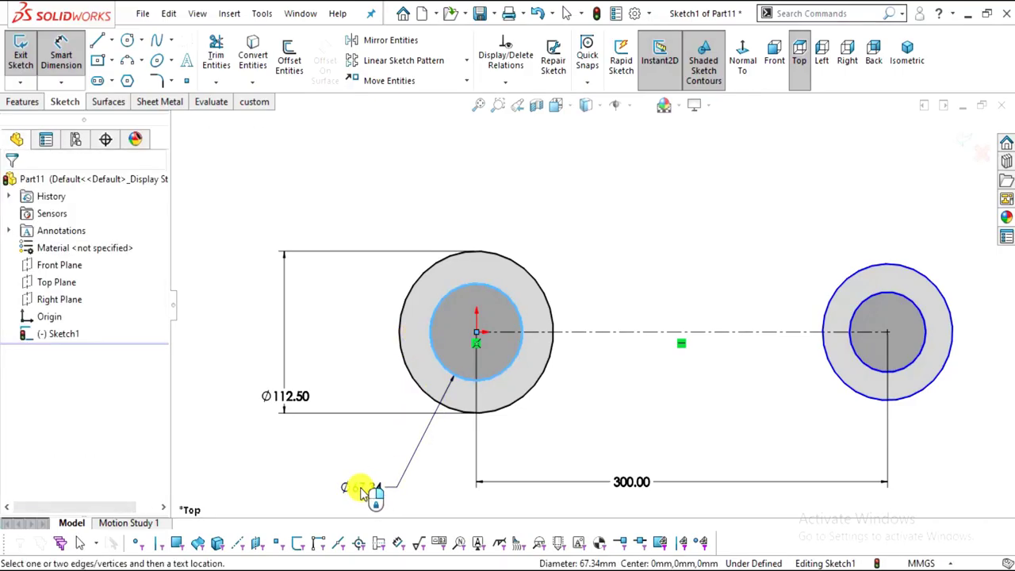
{"action": "left_click", "coordinate": [361, 489]}
{"action": "type", "text": "28.1"}
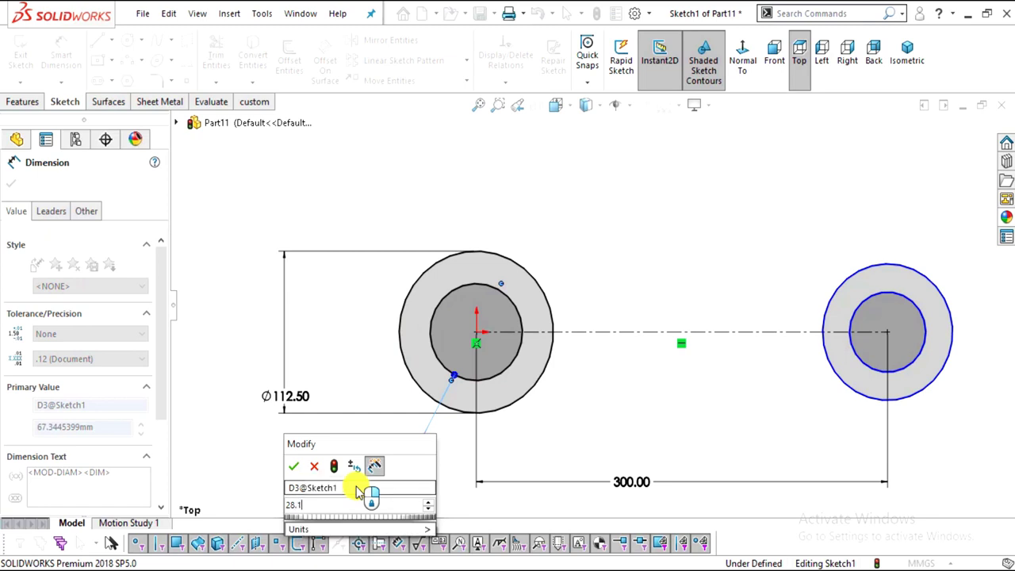
{"action": "type", "text": "5*2"}
{"action": "key", "text": "Return"}
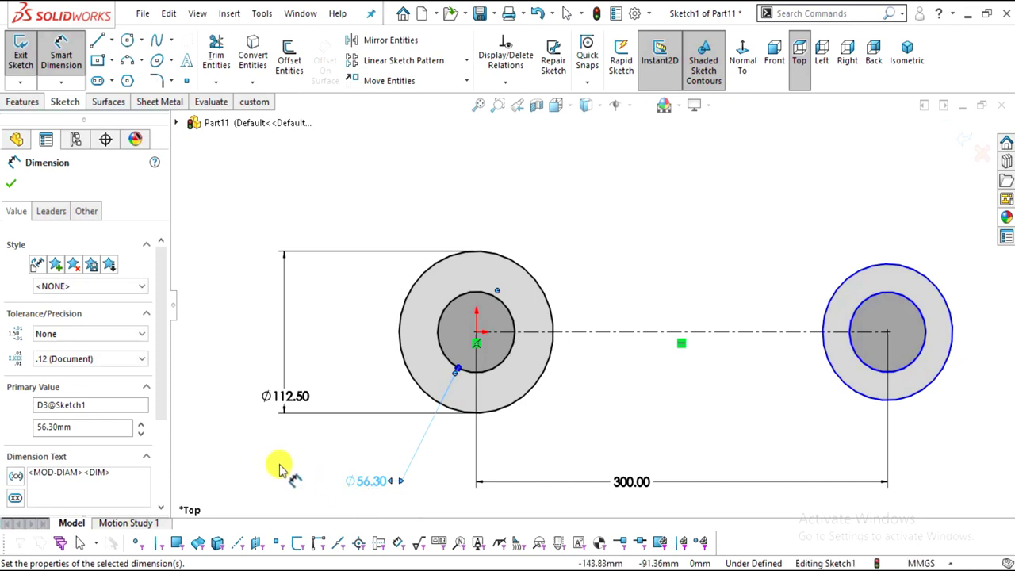
{"action": "scroll", "coordinate": [486, 386], "scroll_direction": "down", "scroll_amount": 3}
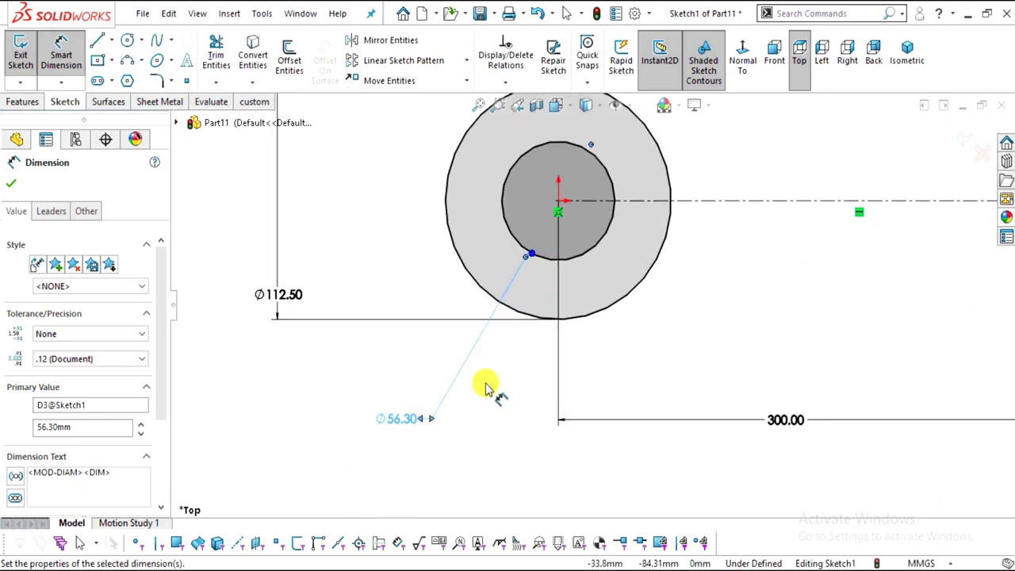
{"action": "key", "text": "Escape"}
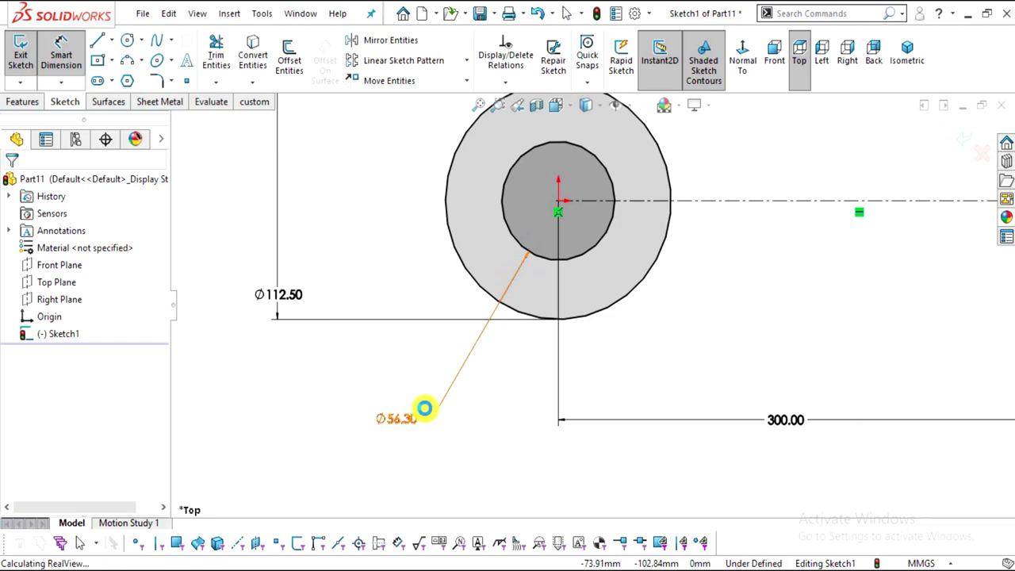
Check the small hub's outer size in the PDF drawing and dimension its outer circle to a diameter of 87.5 mm
{"action": "scroll", "coordinate": [465, 432], "scroll_direction": "up", "scroll_amount": 4}
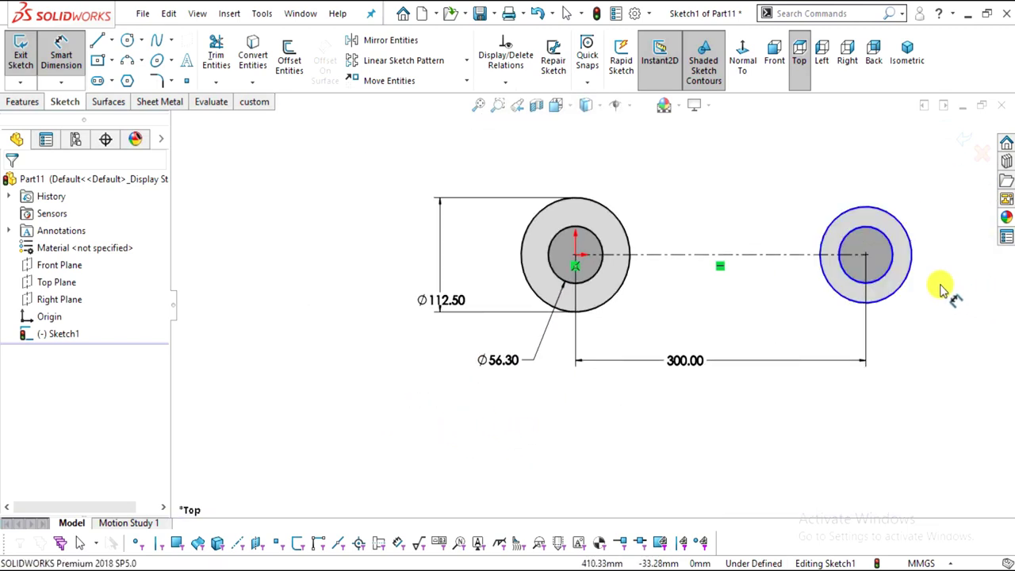
{"action": "scroll", "coordinate": [942, 289], "scroll_direction": "down", "scroll_amount": 2}
{"action": "key", "text": "alt+Tab"}
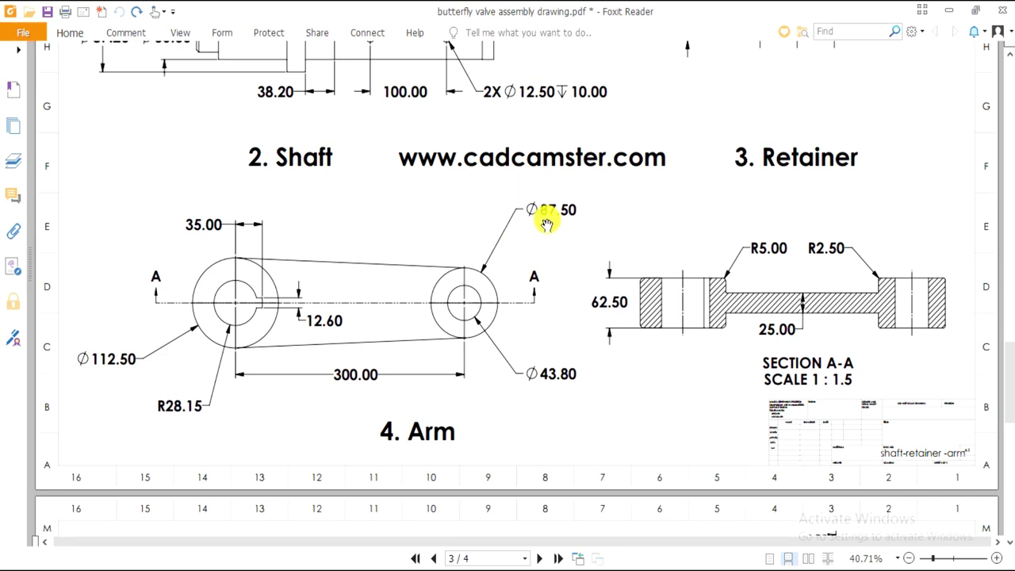
{"action": "key", "text": "alt+Tab"}
{"action": "left_click", "coordinate": [846, 205]}
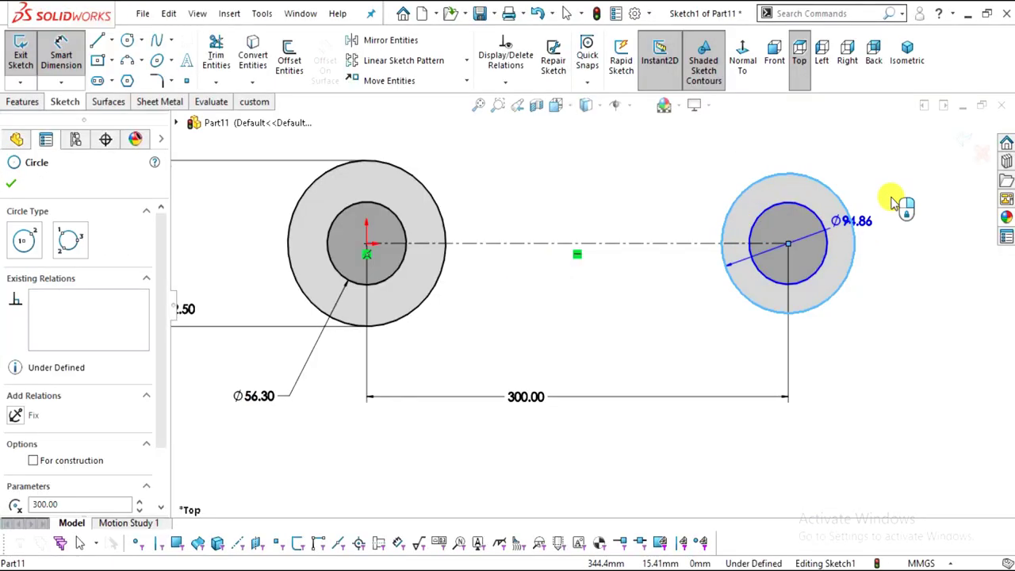
{"action": "left_click", "coordinate": [894, 201]}
{"action": "type", "text": "87.5"}
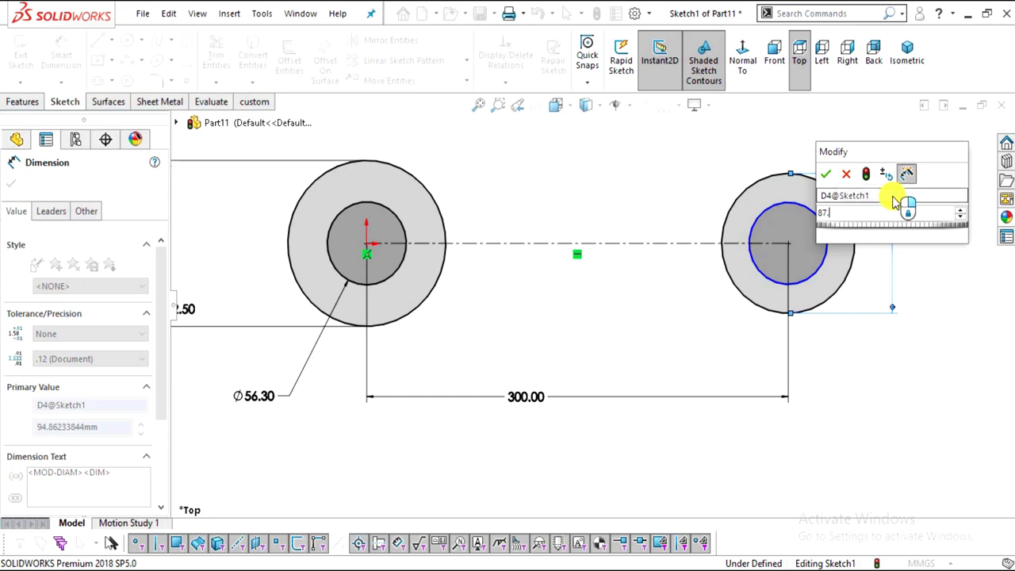
{"action": "key", "text": "Return"}
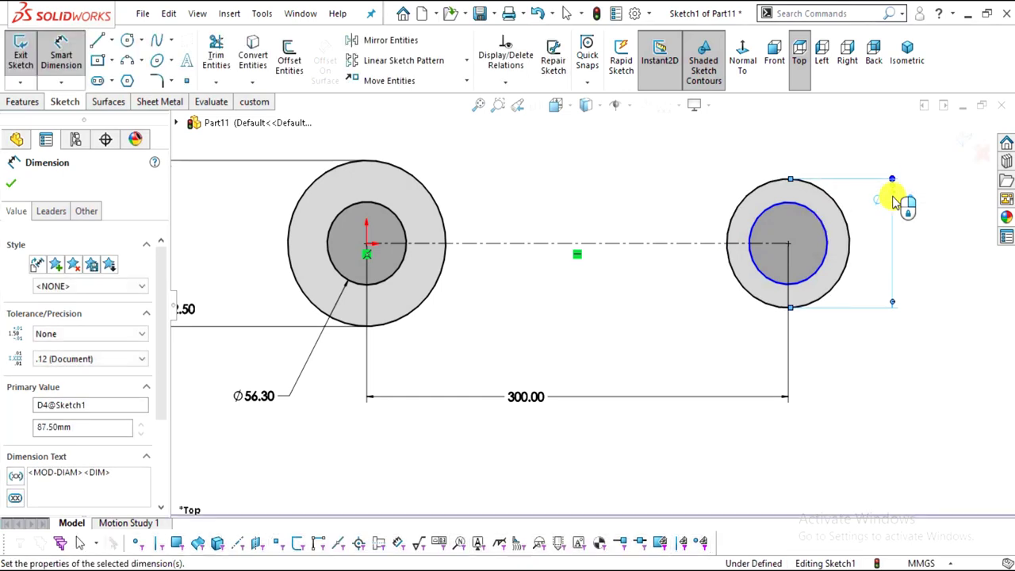
{"action": "left_click", "coordinate": [769, 414]}
Check the small hub's bore size in the PDF drawing and dimension the bore circle to a diameter of 43.8 mm
{"action": "key", "text": "alt+Tab"}
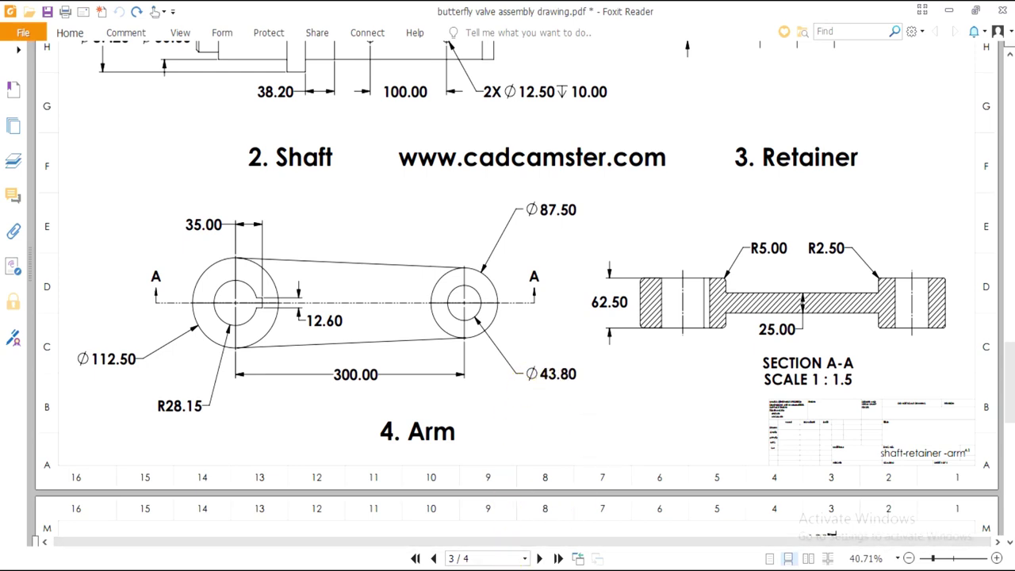
{"action": "key", "text": "alt+Tab"}
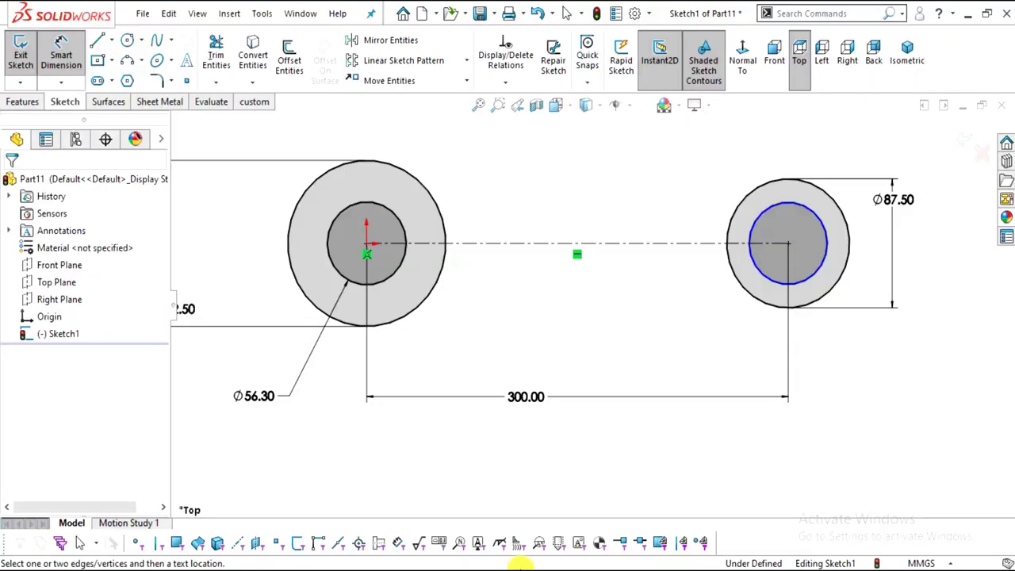
{"action": "left_click", "coordinate": [842, 307]}
{"action": "left_click", "coordinate": [868, 369]}
{"action": "type", "text": "43.0"}
{"action": "key", "text": "BackSpace"}
{"action": "type", "text": "8"}
{"action": "key", "text": "Return"}
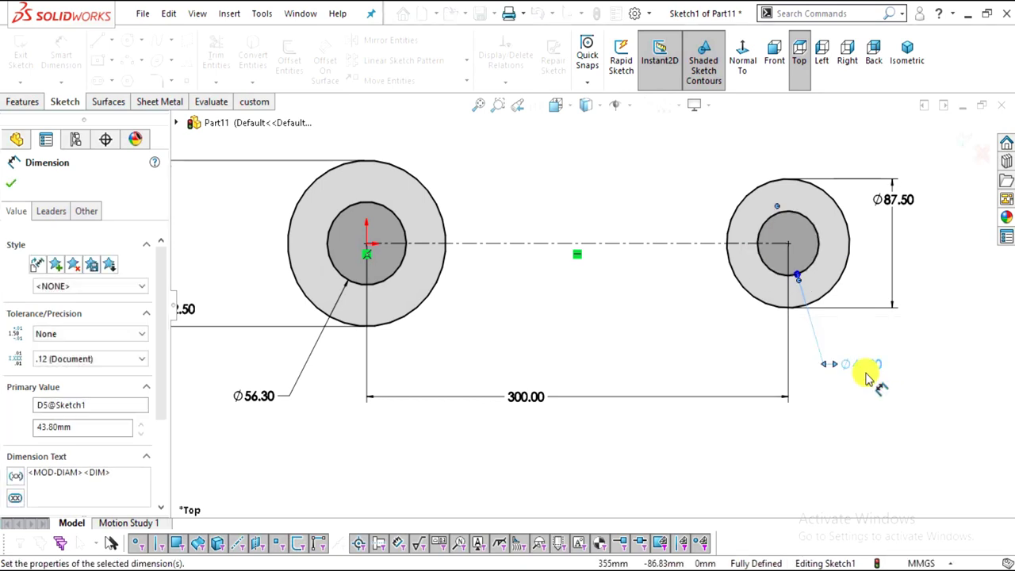
{"action": "left_click", "coordinate": [15, 182]}
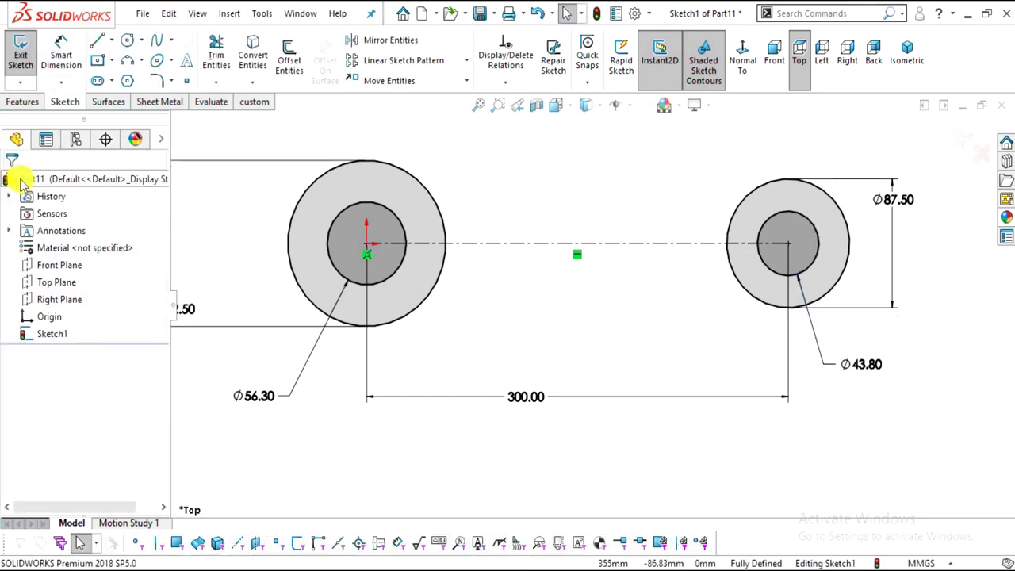
Draw a line tangent to the outer circles of both hubs along their upper side
{"action": "left_click", "coordinate": [96, 41]}
{"action": "scroll", "coordinate": [460, 163], "scroll_direction": "down", "scroll_amount": 1}
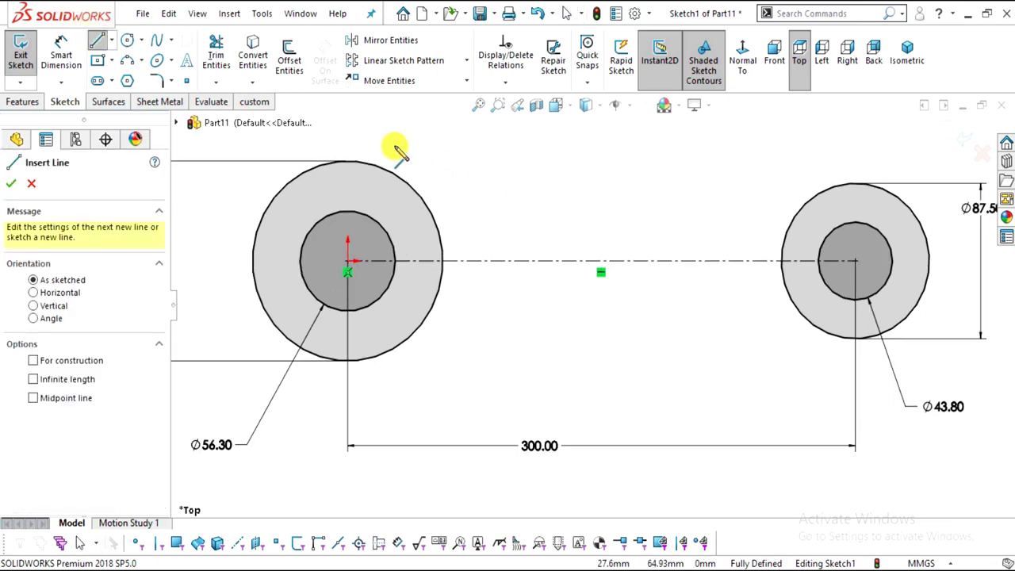
{"action": "left_click", "coordinate": [359, 162]}
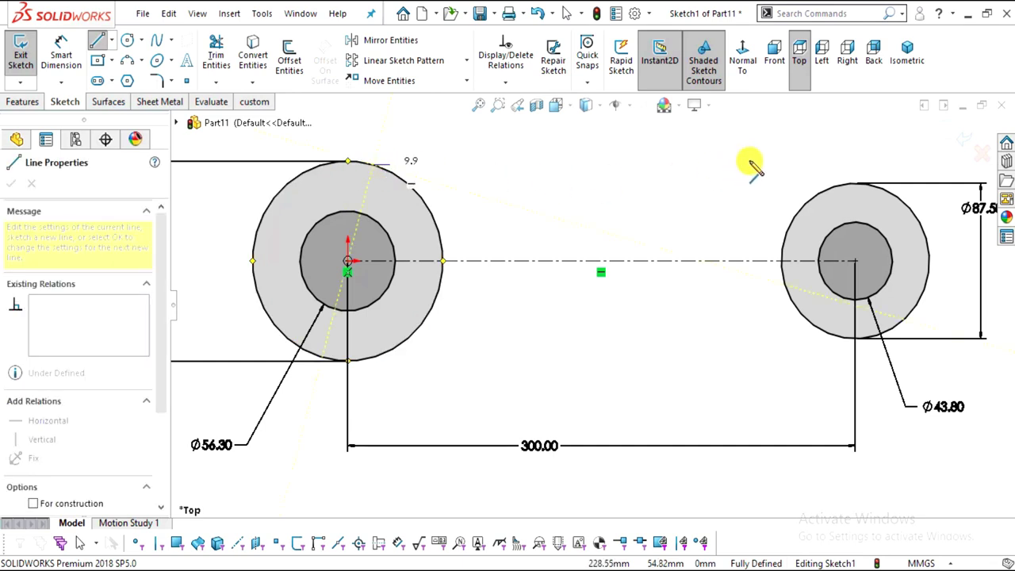
{"action": "left_click", "coordinate": [881, 189]}
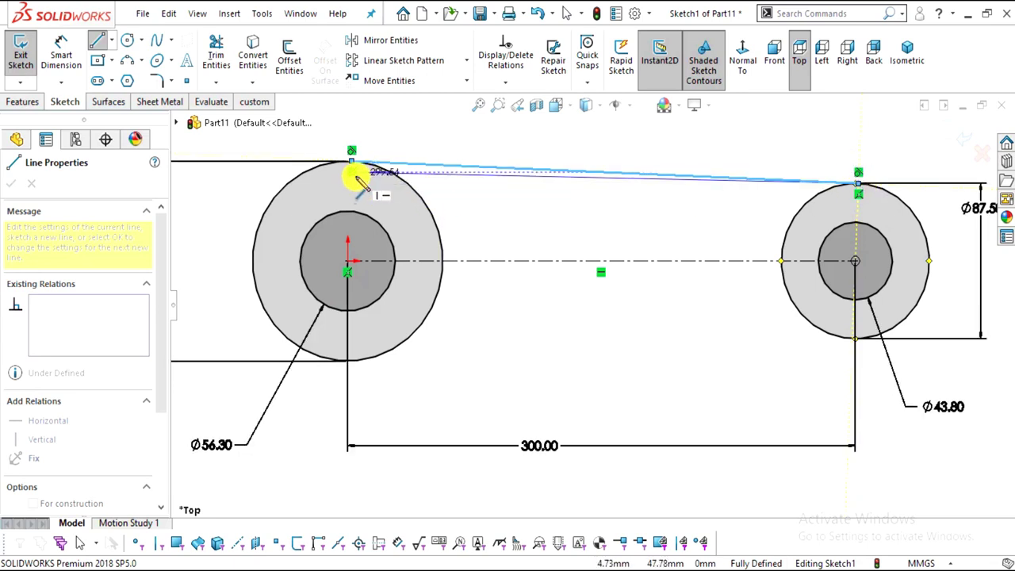
{"action": "key", "text": "Escape"}
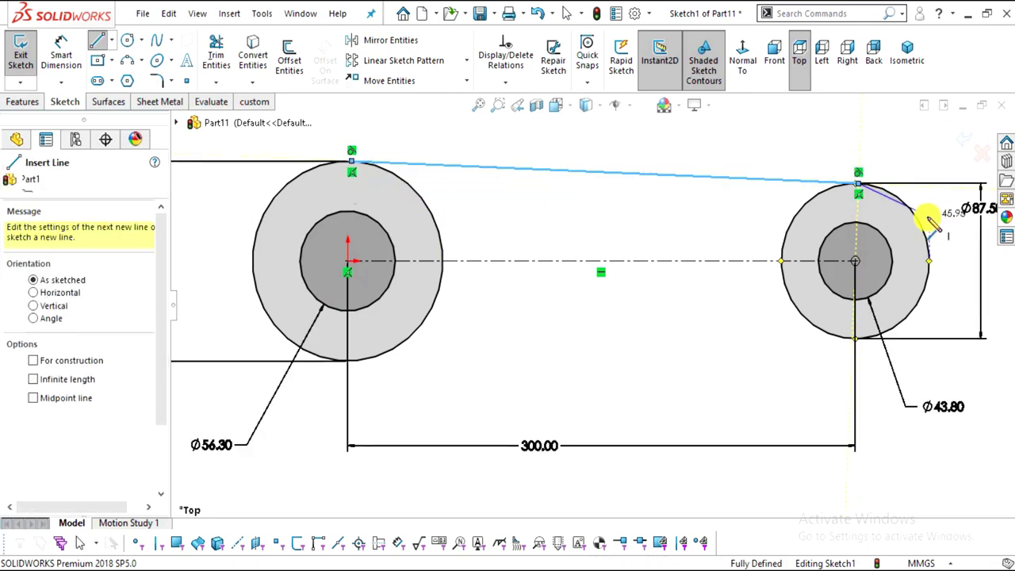
{"action": "key", "text": "Escape"}
Draw a second line tangent to the outer circles of both hubs along their lower side
{"action": "left_click", "coordinate": [97, 40]}
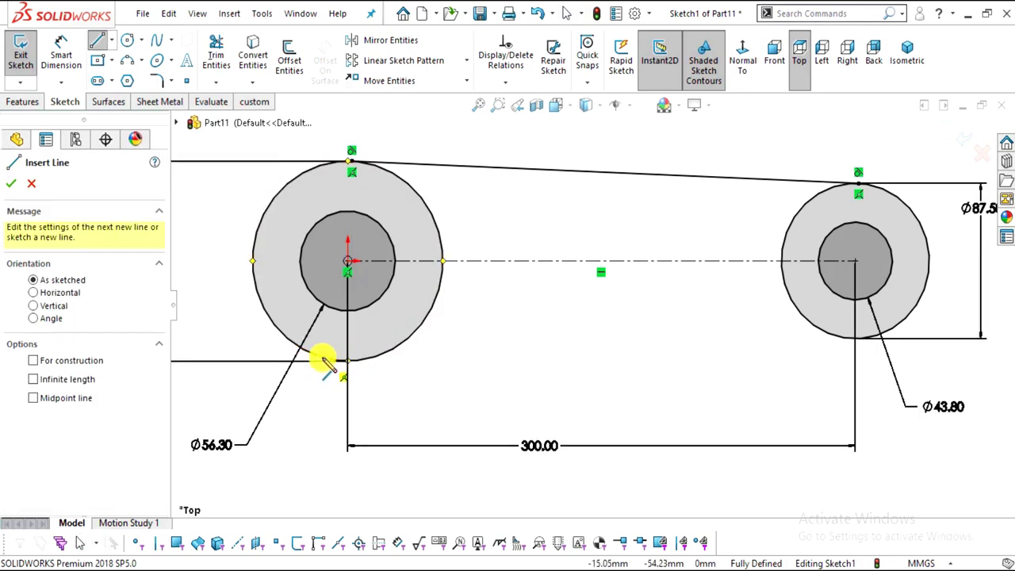
{"action": "left_click", "coordinate": [327, 363]}
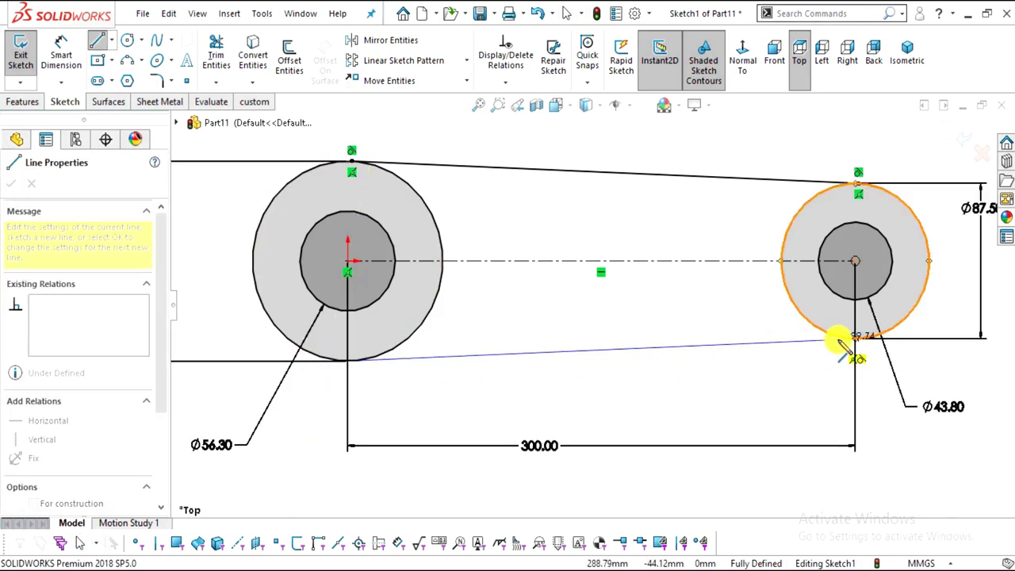
{"action": "scroll", "coordinate": [872, 339], "scroll_direction": "down", "scroll_amount": 2}
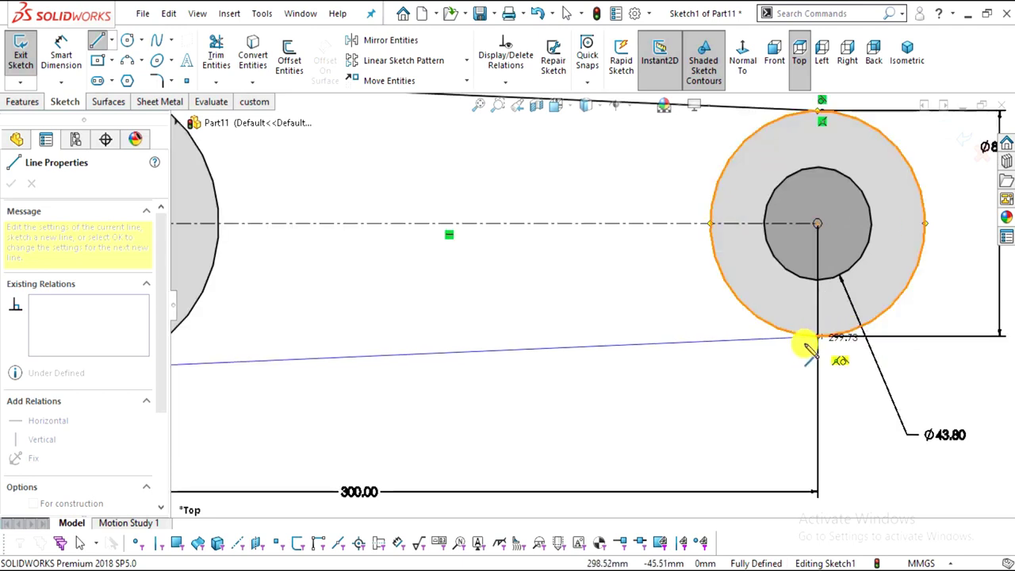
{"action": "left_click", "coordinate": [847, 339]}
{"action": "key", "text": "Escape"}
{"action": "scroll", "coordinate": [679, 399], "scroll_direction": "up", "scroll_amount": 4}
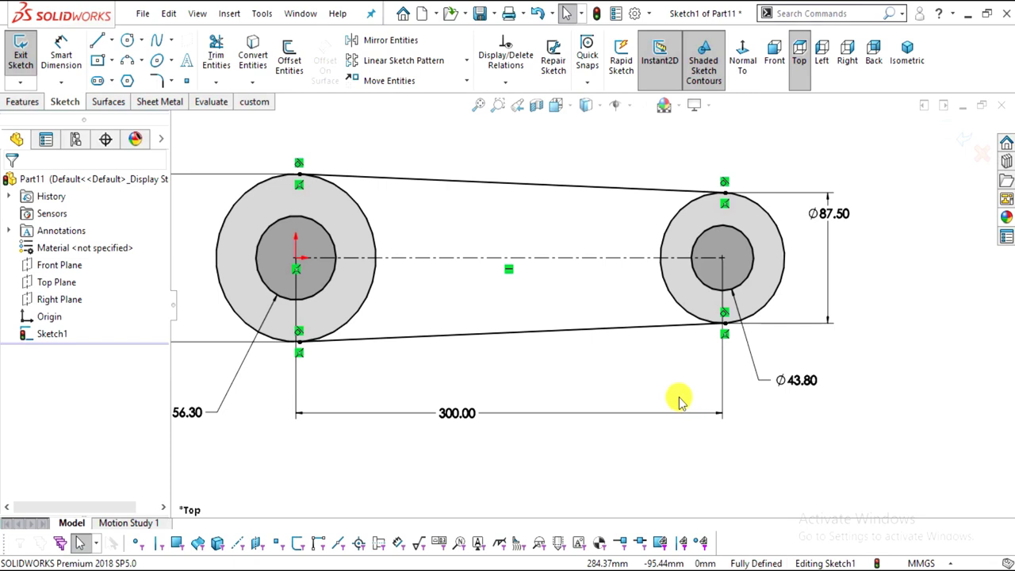
Start an extruded boss from the arm sketch and select the ring-shaped regions of both hubs as its contours
{"action": "scroll", "coordinate": [579, 218], "scroll_direction": "down", "scroll_amount": 3}
{"action": "scroll", "coordinate": [578, 222], "scroll_direction": "up", "scroll_amount": 1}
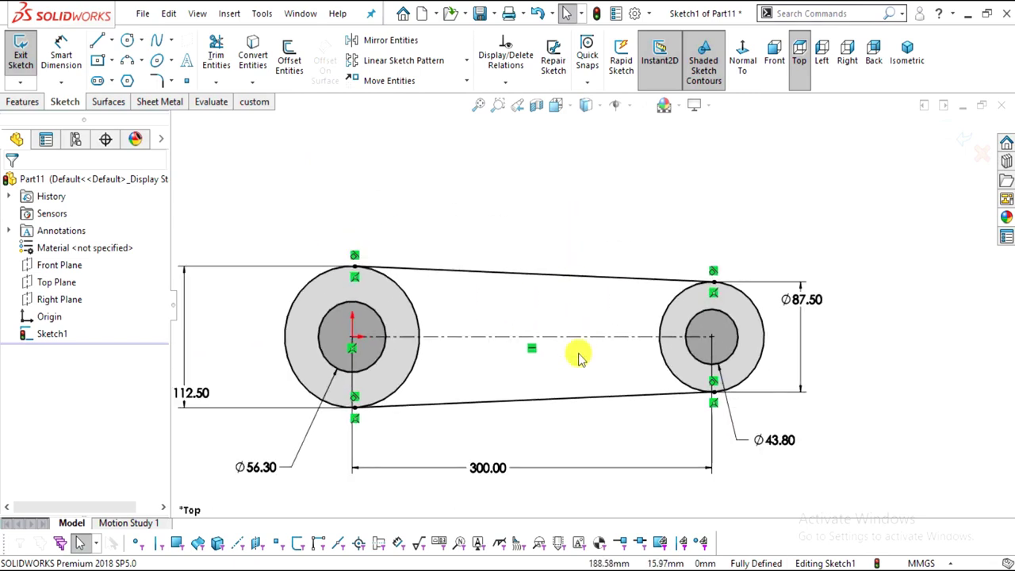
{"action": "scroll", "coordinate": [650, 357], "scroll_direction": "up", "scroll_amount": 1}
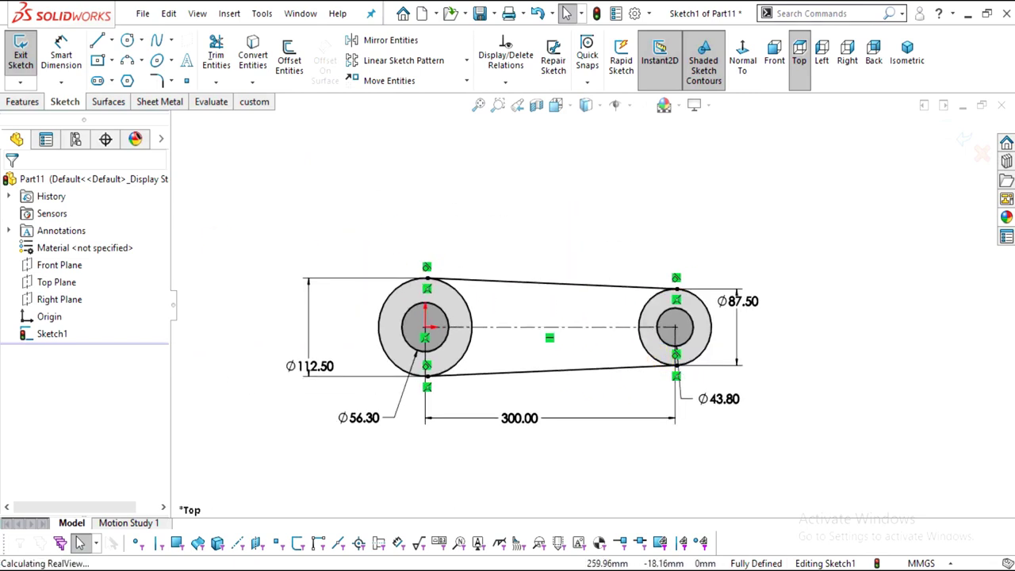
{"action": "left_click", "coordinate": [36, 102]}
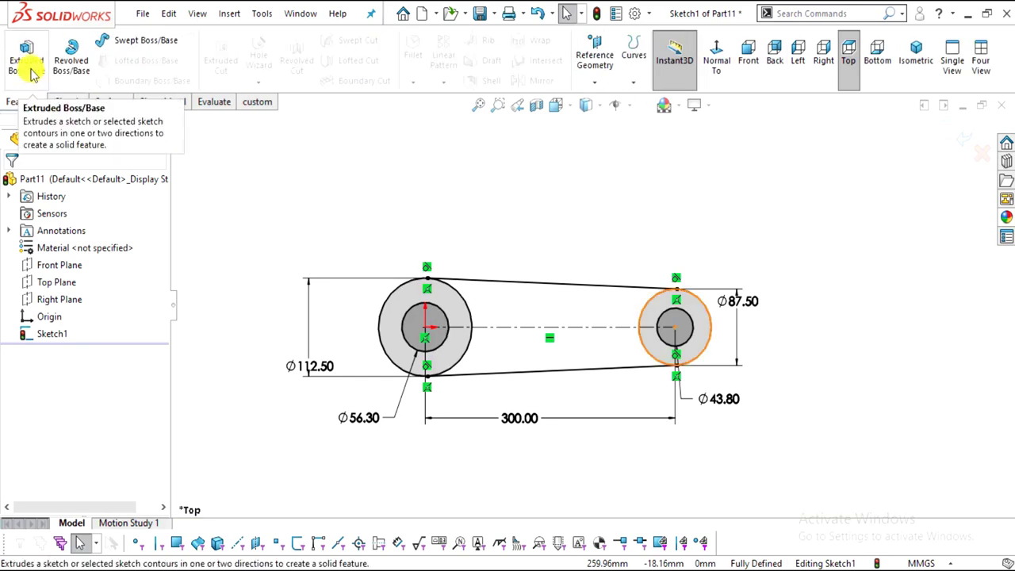
{"action": "left_click", "coordinate": [31, 65]}
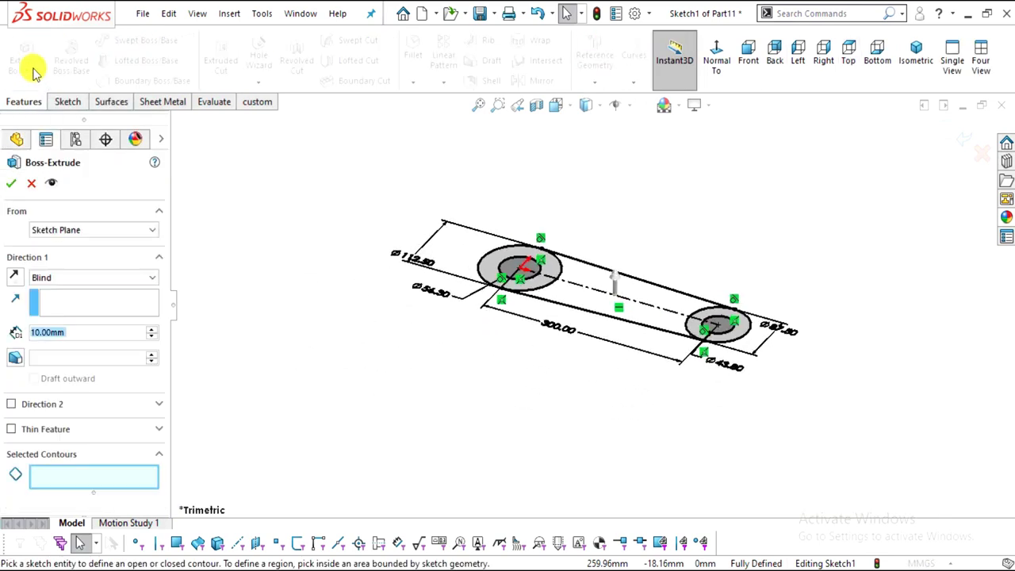
{"action": "left_click", "coordinate": [557, 271]}
{"action": "scroll", "coordinate": [704, 310], "scroll_direction": "down", "scroll_amount": 2}
{"action": "scroll", "coordinate": [702, 311], "scroll_direction": "down", "scroll_amount": 2}
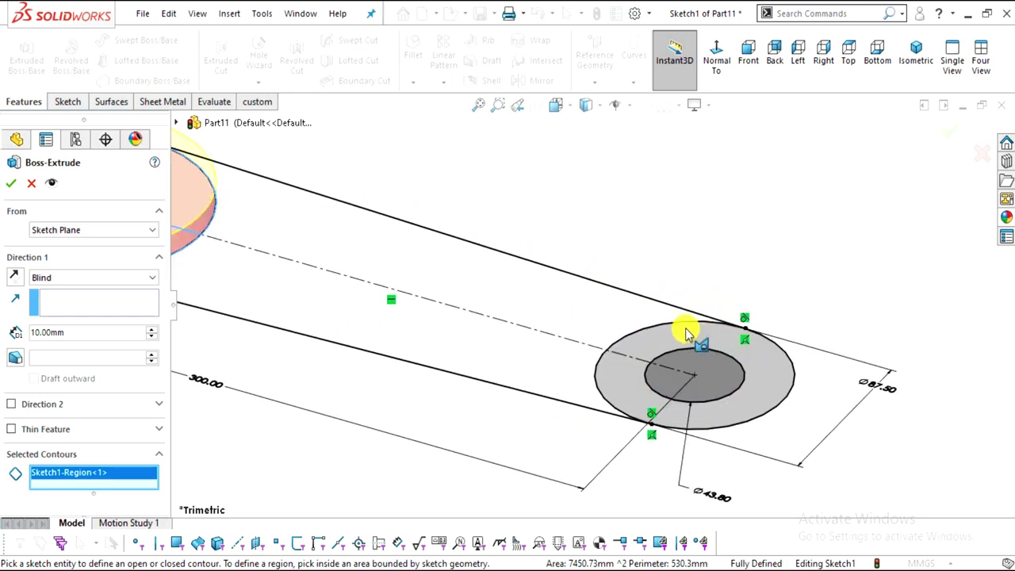
{"action": "left_click", "coordinate": [688, 340]}
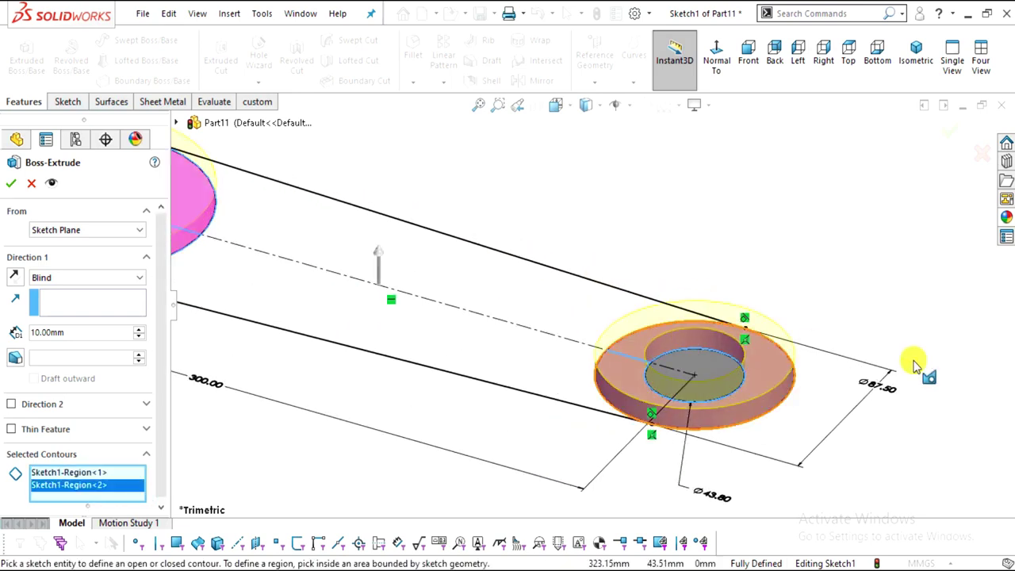
Check the hub height in the PDF drawing and extrude both hub rings to 62.5 mm with the Mid Plane end condition
{"action": "left_click", "coordinate": [37, 279]}
{"action": "left_click", "coordinate": [73, 343]}
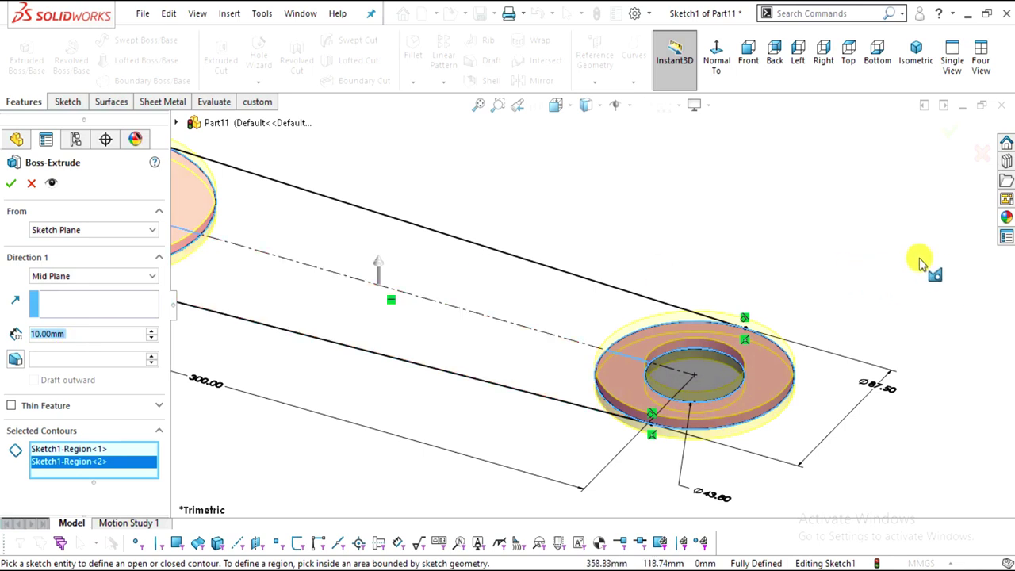
{"action": "scroll", "coordinate": [589, 333], "scroll_direction": "up", "scroll_amount": 3}
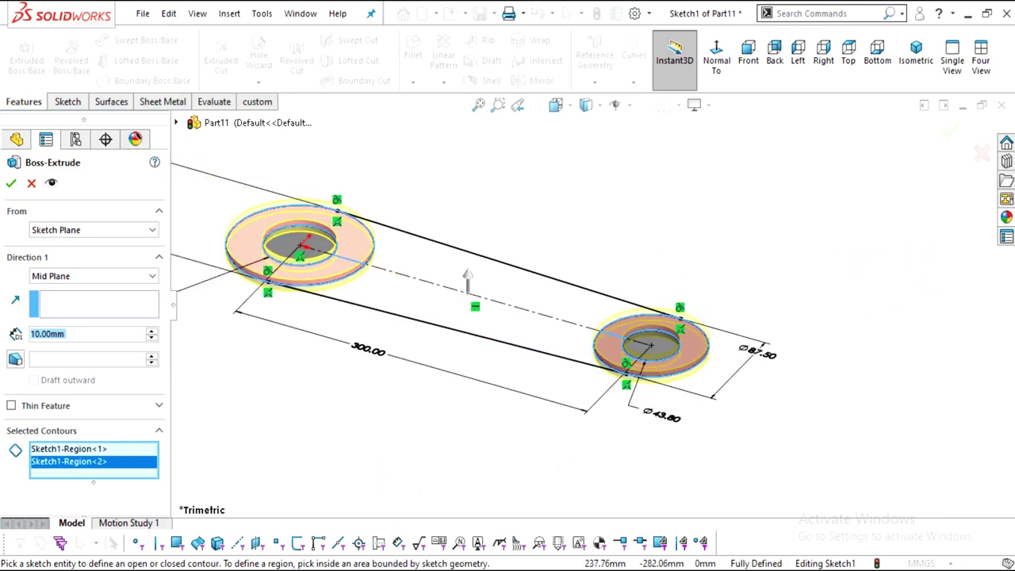
{"action": "key", "text": "alt+Tab"}
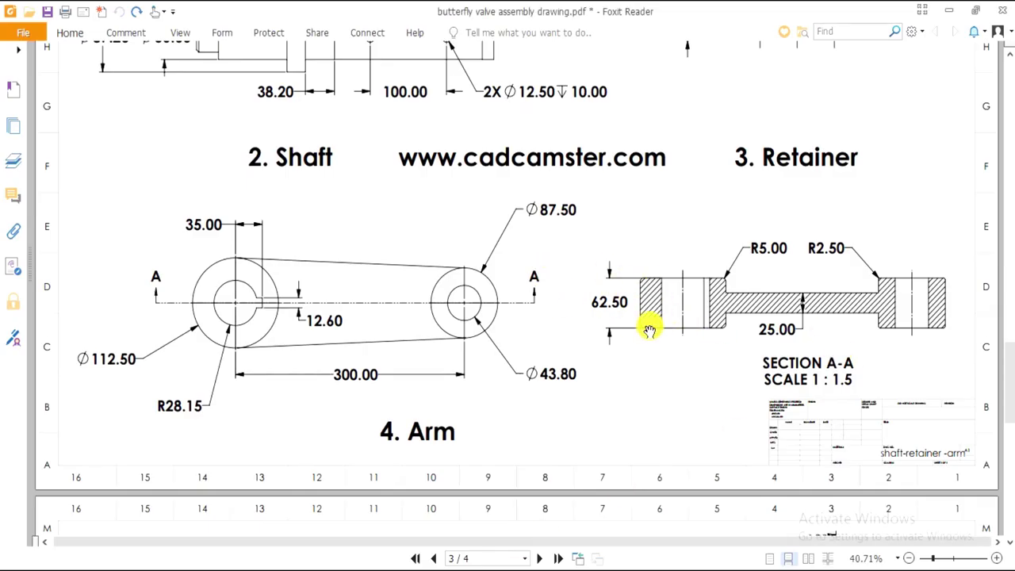
{"action": "key", "text": "alt+Tab"}
{"action": "double_click", "coordinate": [66, 335]}
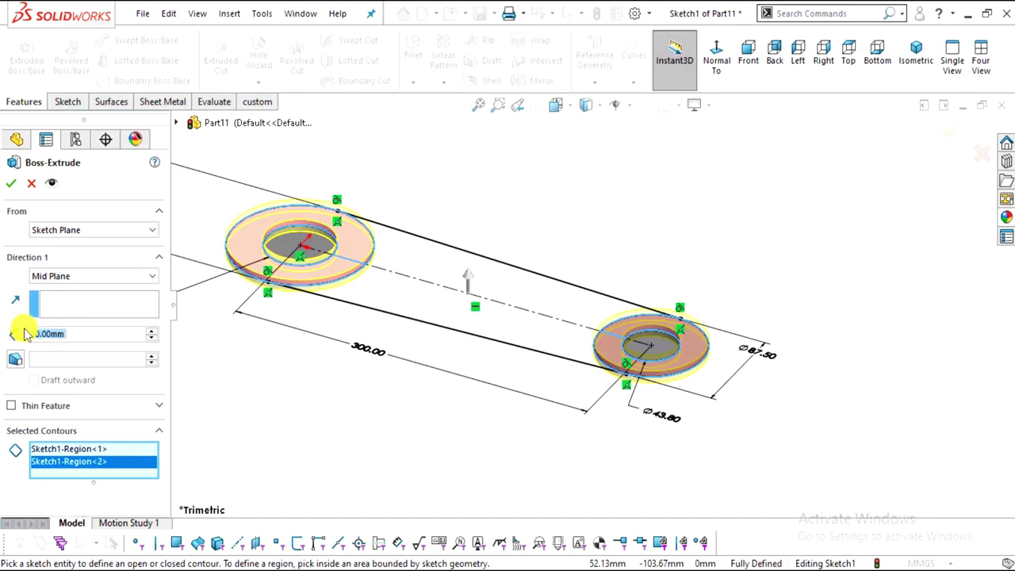
{"action": "type", "text": "12.5"}
{"action": "key", "text": "Return"}
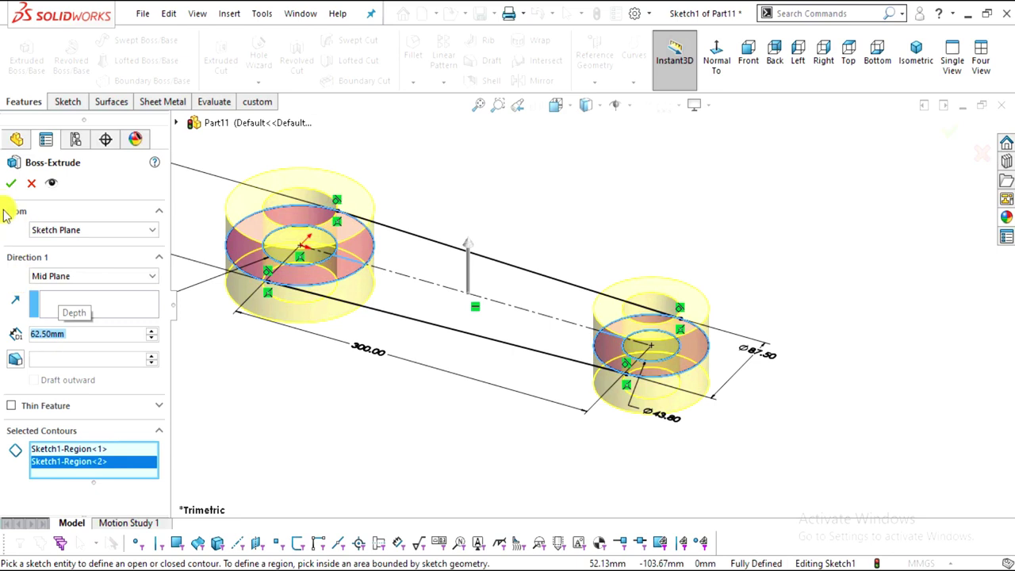
{"action": "left_click", "coordinate": [10, 188]}
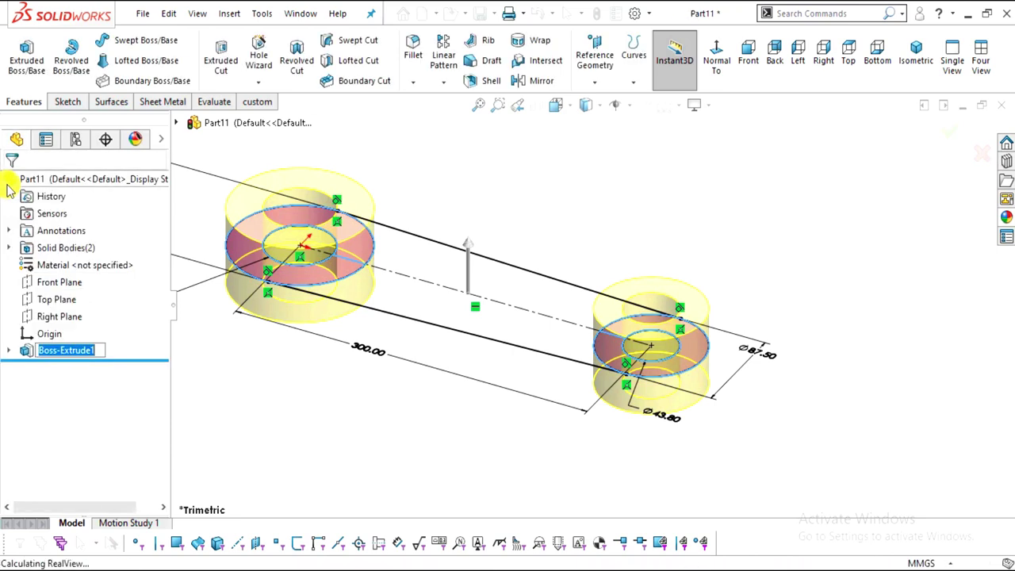
Show the sketch used by the hub extrusion so it is available in the model view
{"action": "middle_click_drag", "start_coordinate": [471, 324], "coordinate": [523, 344]}
{"action": "left_click", "coordinate": [10, 350]}
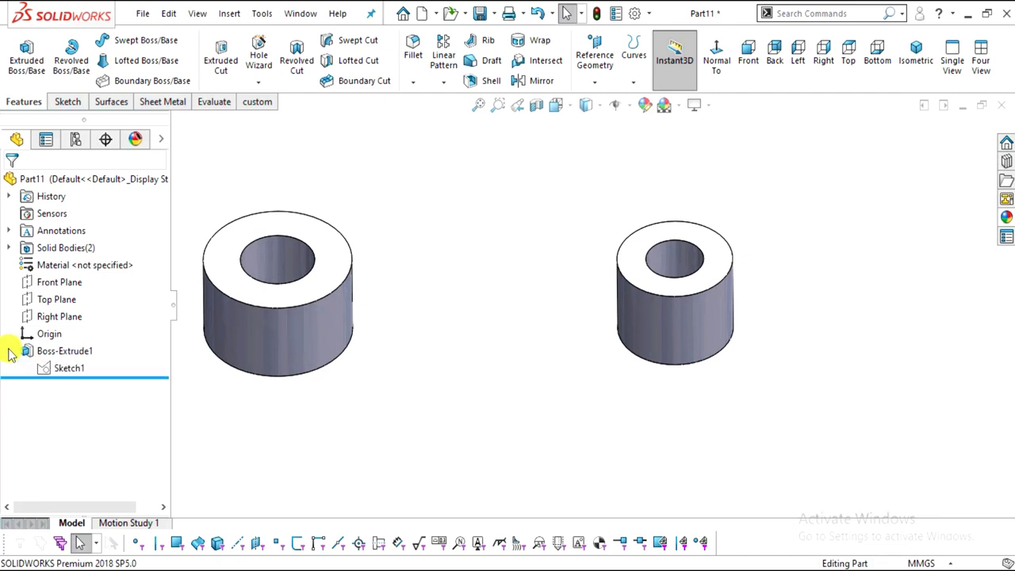
{"action": "left_click", "coordinate": [74, 369]}
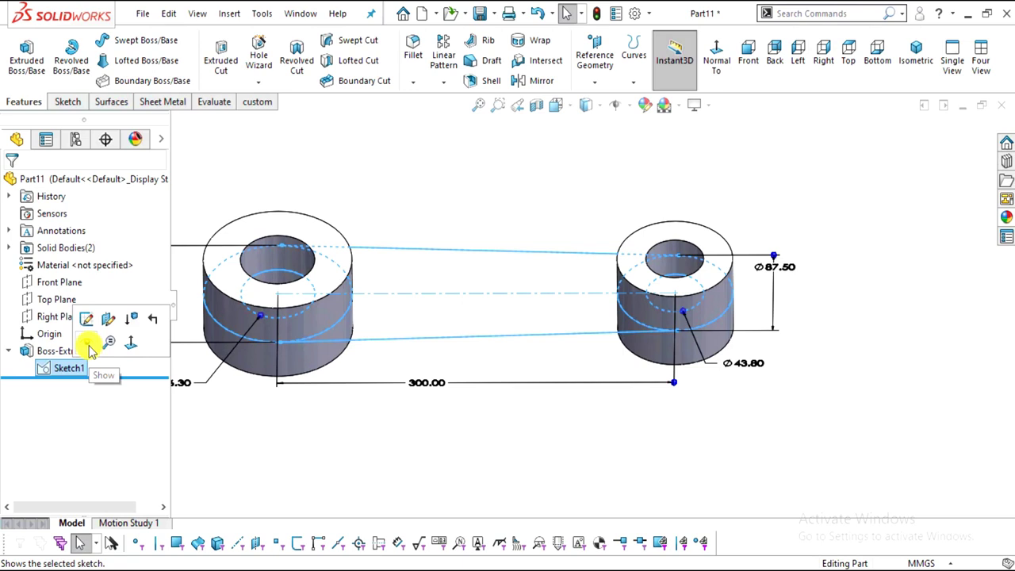
{"action": "left_click", "coordinate": [89, 349]}
Start an extruded boss from the shown sketch without Thin Feature, replacing the contour with the two web regions between the hubs
{"action": "mouse_move", "coordinate": [423, 396]}
{"action": "middle_mouse_down"}
{"action": "mouse_move", "coordinate": [393, 293]}
{"action": "mouse_move", "coordinate": [388, 387]}
{"action": "middle_mouse_up"}
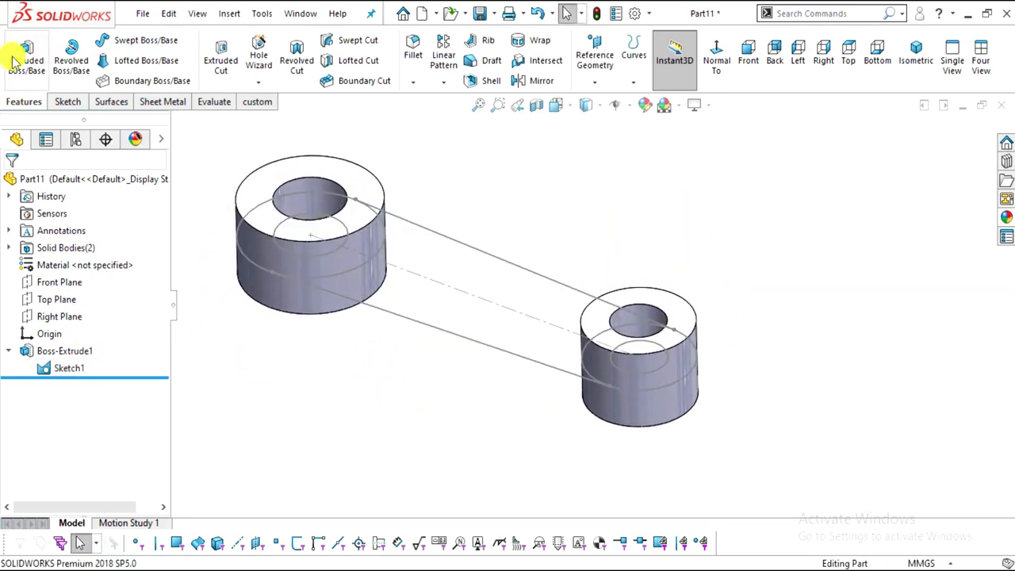
{"action": "left_click", "coordinate": [16, 60]}
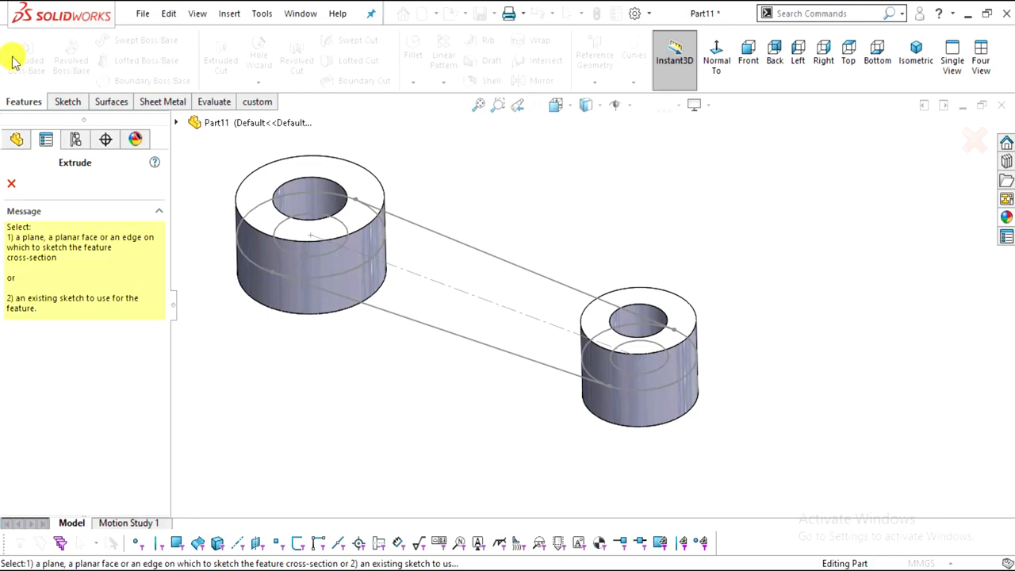
{"action": "left_click", "coordinate": [388, 309]}
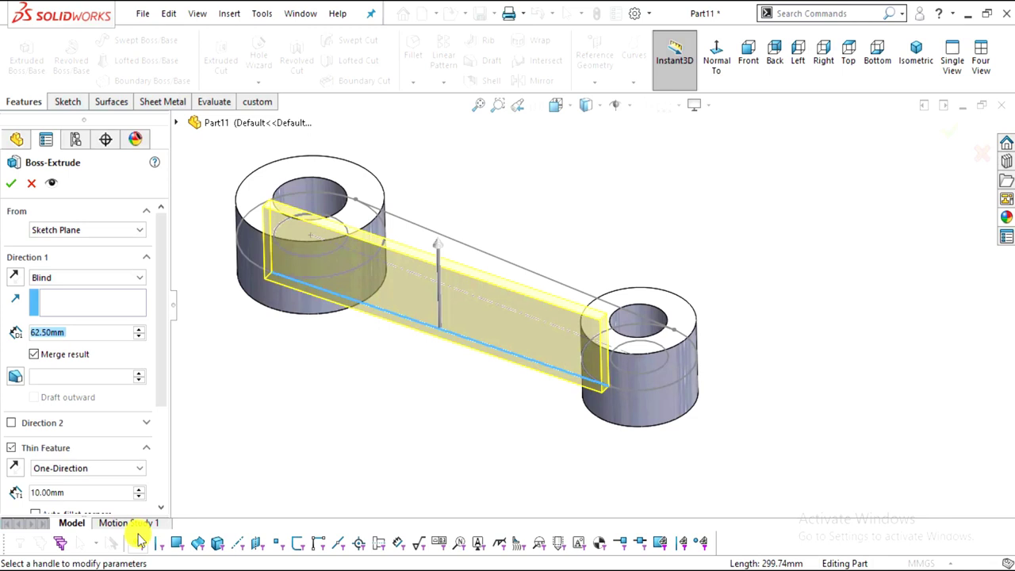
{"action": "left_click", "coordinate": [11, 448]}
{"action": "left_click_drag", "start_coordinate": [164, 389], "coordinate": [150, 430]}
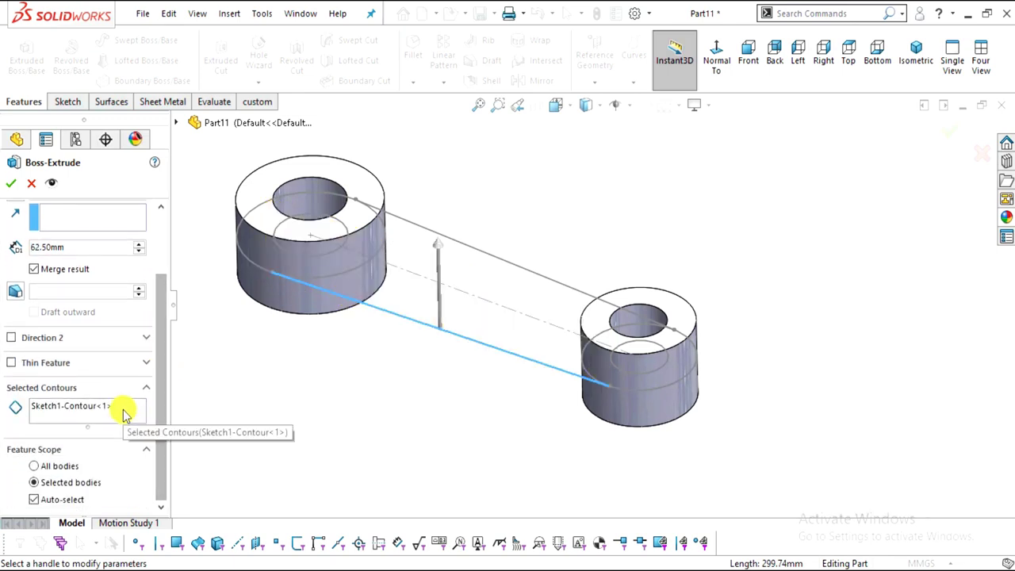
{"action": "left_click", "coordinate": [123, 410]}
{"action": "right_click", "coordinate": [123, 409]}
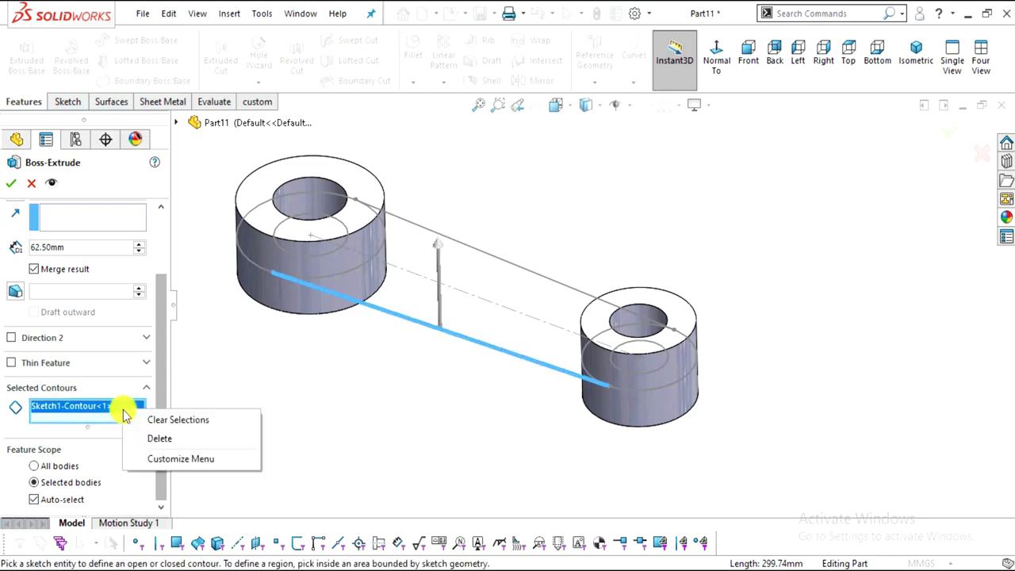
{"action": "left_click", "coordinate": [176, 419]}
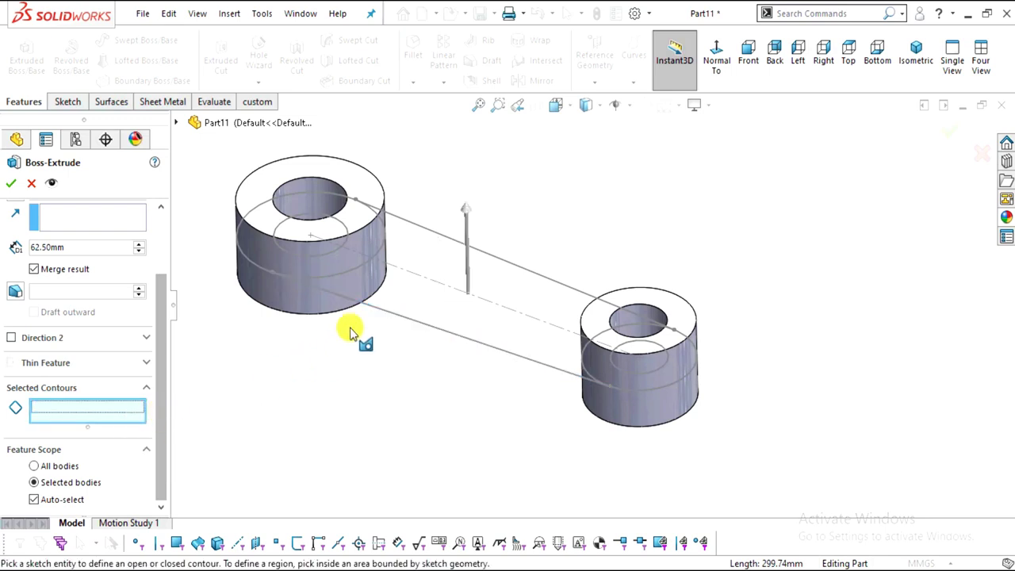
{"action": "left_click", "coordinate": [429, 251]}
{"action": "left_click", "coordinate": [414, 303]}
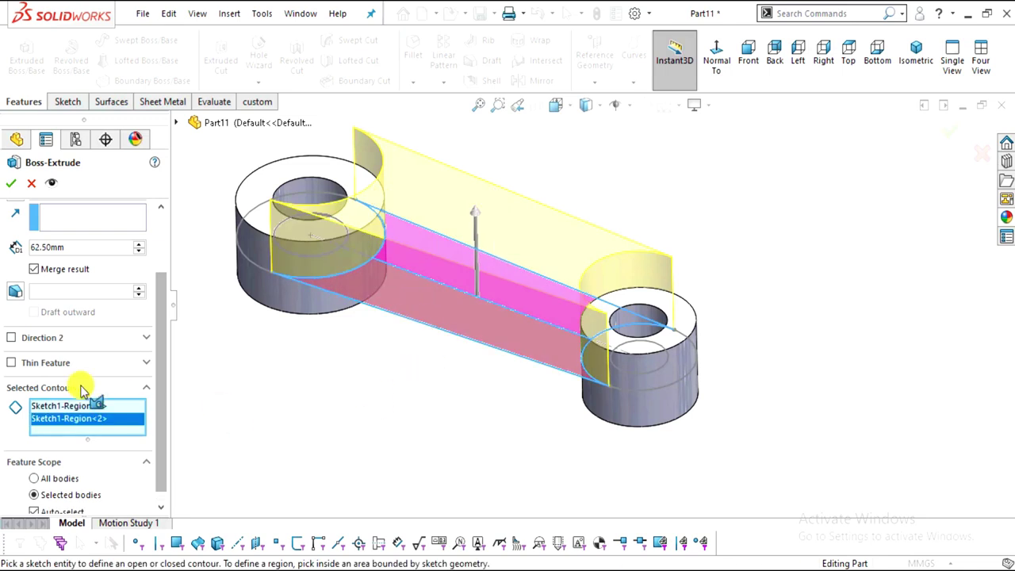
Check the web thickness in the PDF drawing and extrude the web regions to 25 mm with the Mid Plane end condition
{"action": "left_click_drag", "start_coordinate": [156, 349], "coordinate": [159, 270]}
{"action": "left_click", "coordinate": [90, 277]}
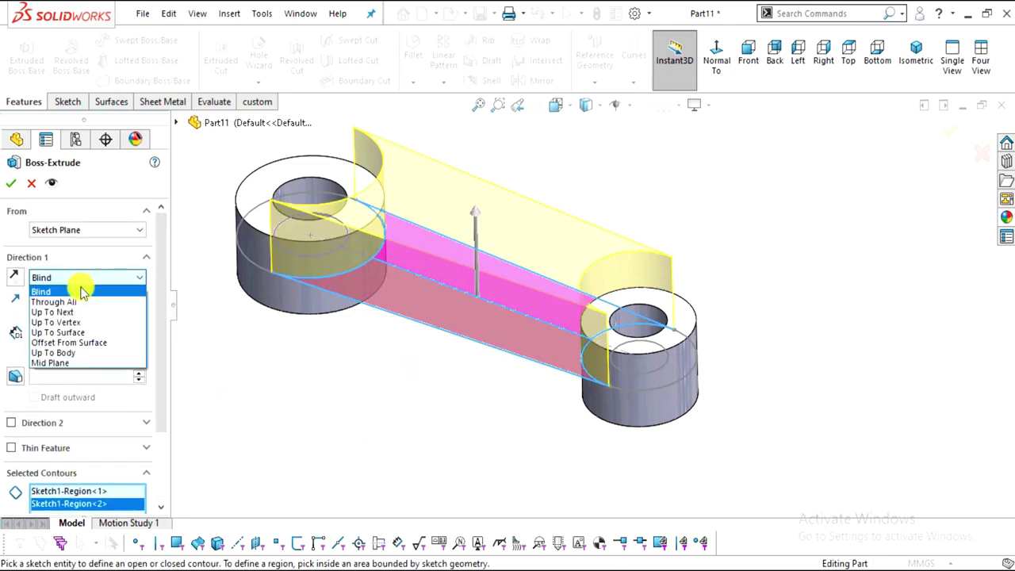
{"action": "left_click", "coordinate": [52, 355]}
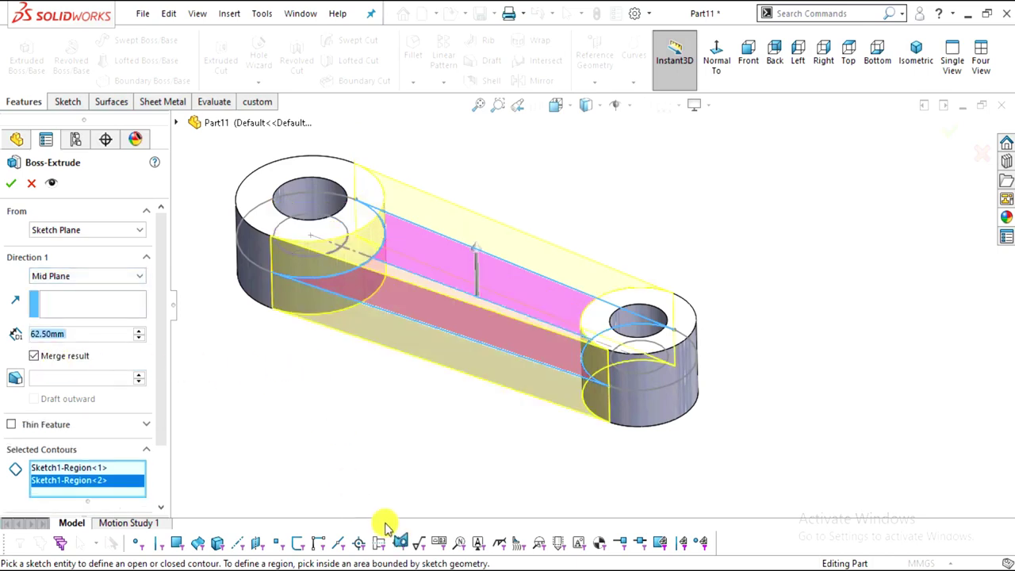
{"action": "left_click", "coordinate": [475, 570]}
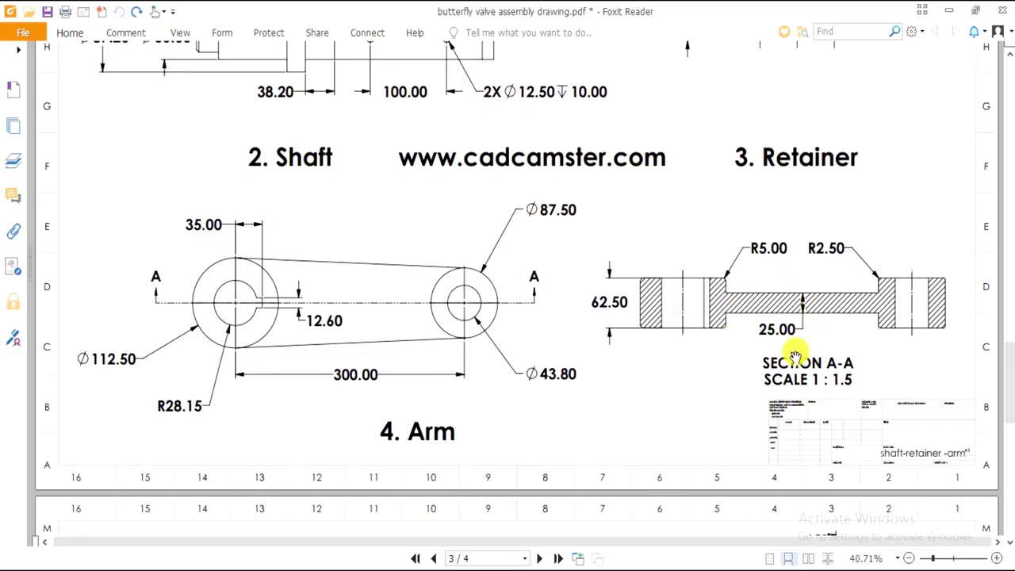
{"action": "key", "text": "alt+Tab"}
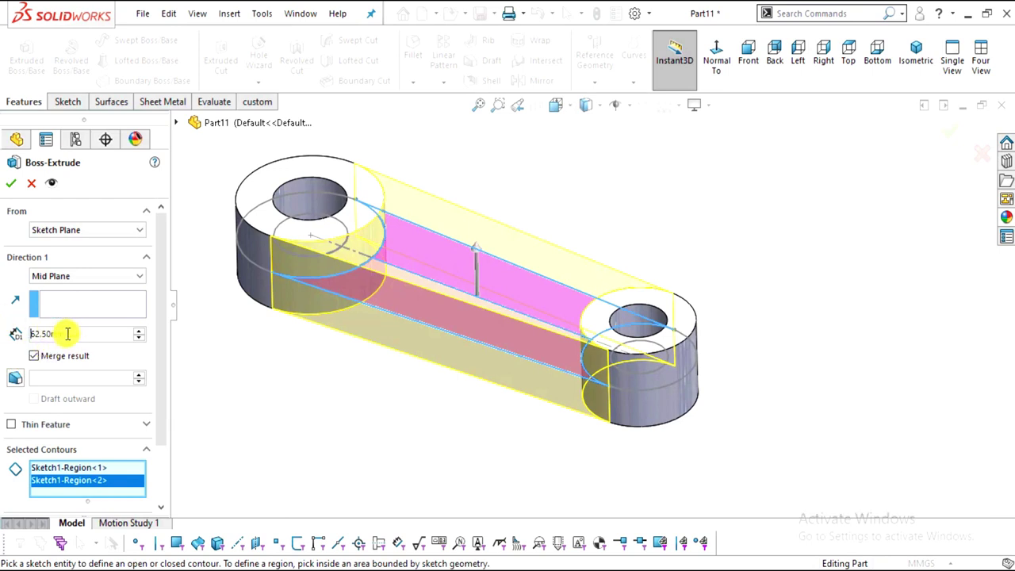
{"action": "left_click_drag", "start_coordinate": [67, 334], "coordinate": [9, 333]}
{"action": "type", "text": "25"}
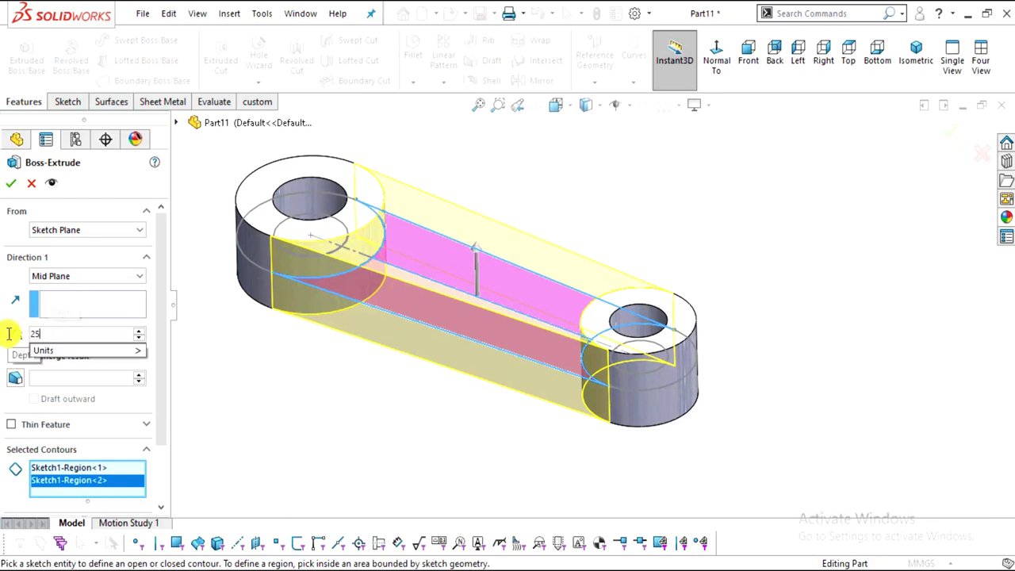
{"action": "key", "text": "Return"}
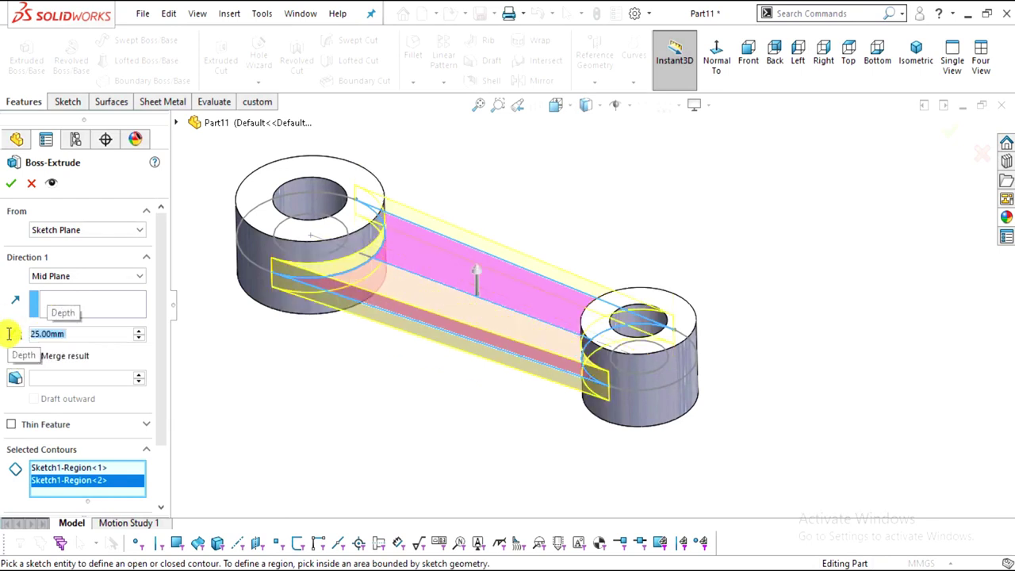
{"action": "left_click", "coordinate": [11, 183]}
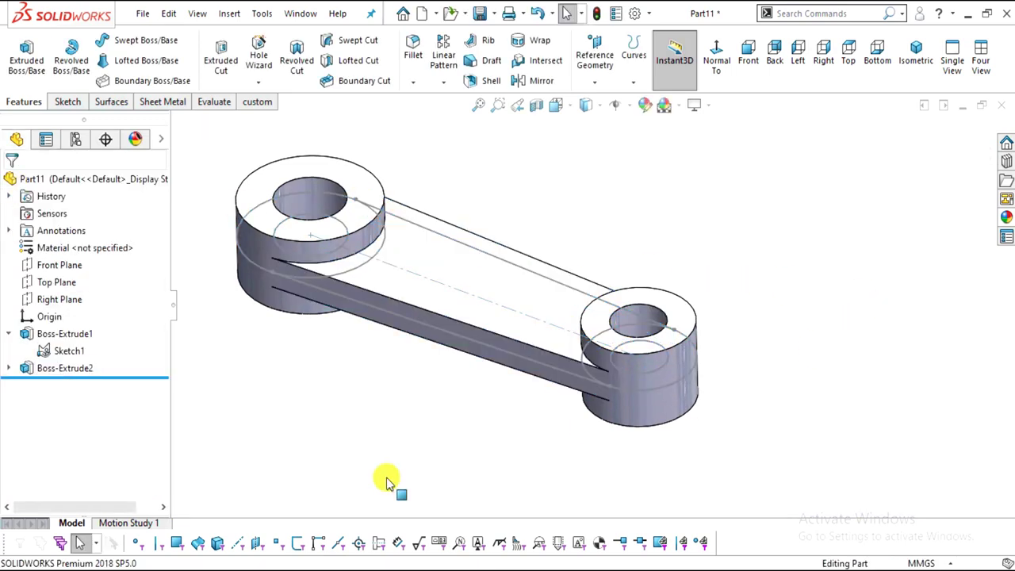
Hide the arm's sketch under the hub extrusion
{"action": "left_click", "coordinate": [89, 351]}
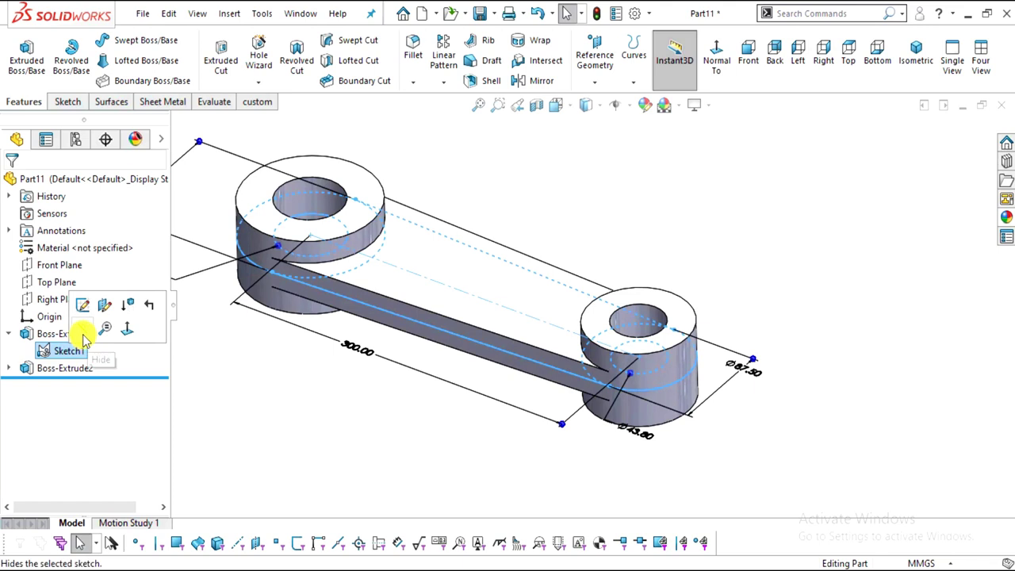
{"action": "left_click", "coordinate": [734, 235]}
{"action": "mouse_move", "coordinate": [494, 317]}
{"action": "middle_mouse_down"}
{"action": "mouse_move", "coordinate": [451, 234]}
{"action": "mouse_move", "coordinate": [464, 167]}
{"action": "mouse_move", "coordinate": [582, 325]}
{"action": "mouse_move", "coordinate": [483, 346]}
{"action": "mouse_move", "coordinate": [515, 349]}
{"action": "mouse_move", "coordinate": [520, 378]}
{"action": "mouse_move", "coordinate": [525, 256]}
{"action": "middle_mouse_up"}
{"action": "scroll", "coordinate": [528, 256], "scroll_direction": "down", "scroll_amount": 2}
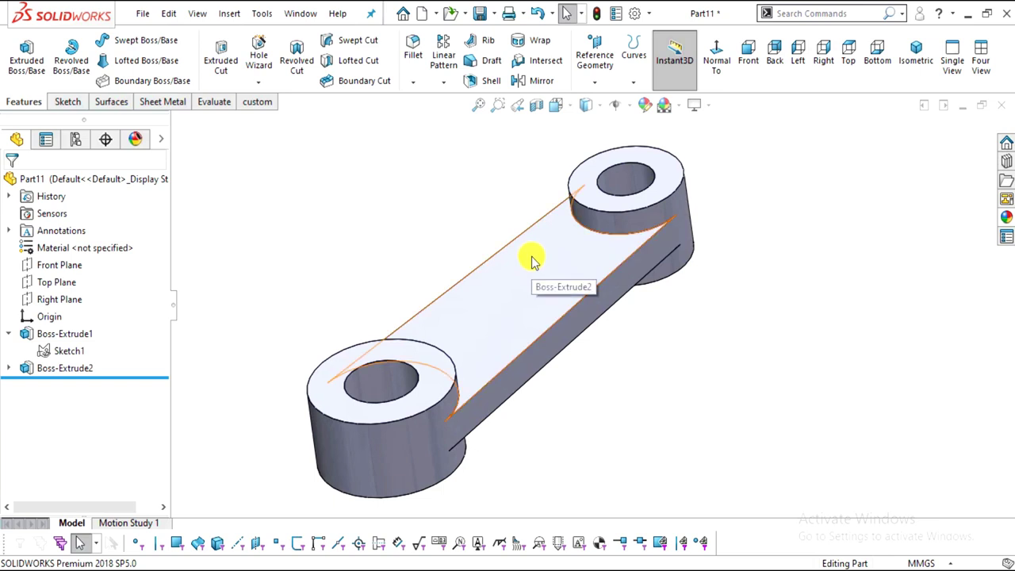
{"action": "middle_click_drag", "start_coordinate": [552, 376], "coordinate": [533, 291]}
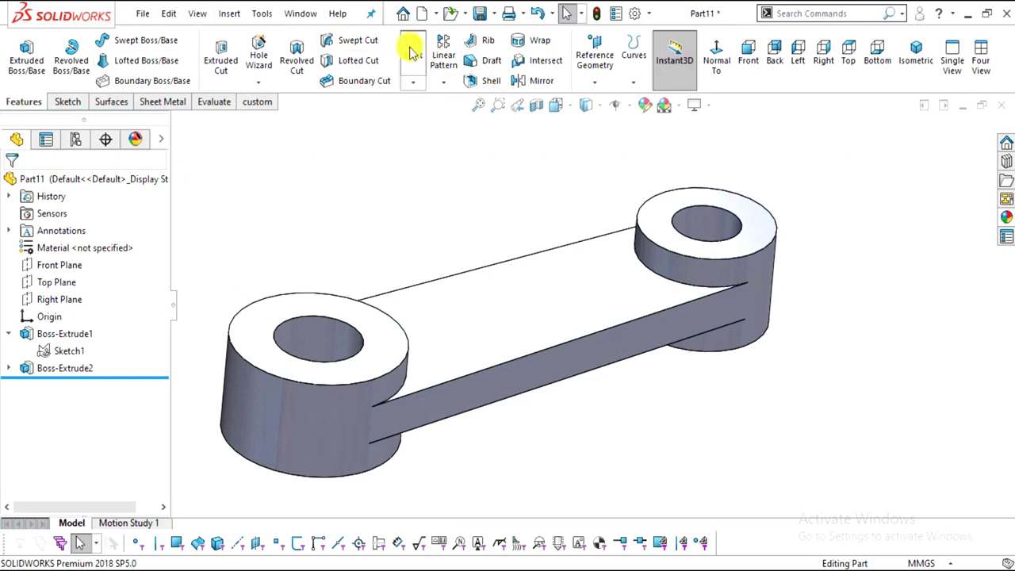
Fillet the upper and lower outer edges of the large hub with a 5 mm radius
{"action": "left_click", "coordinate": [412, 51]}
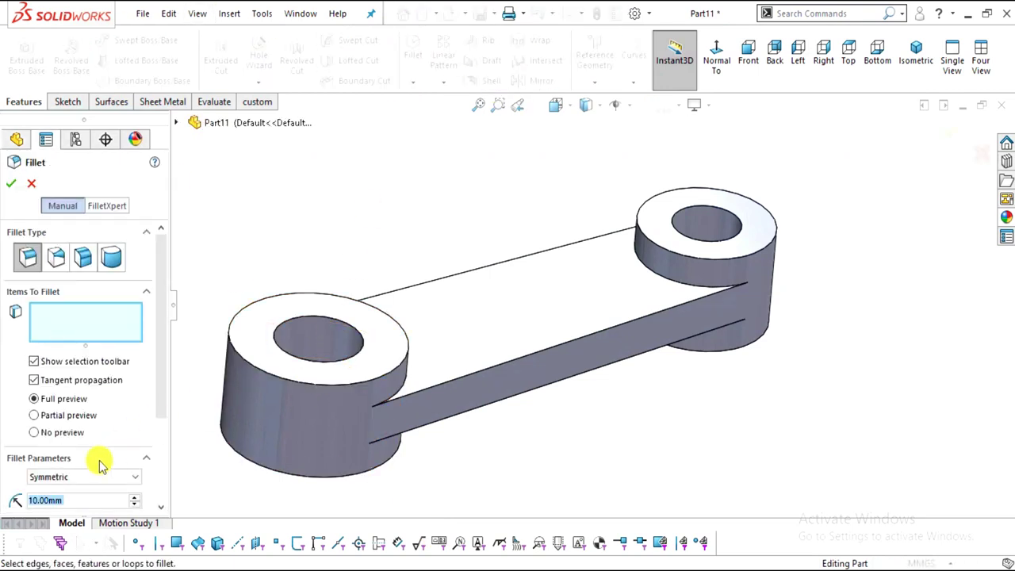
{"action": "type", "text": "5"}
{"action": "key", "text": "Return"}
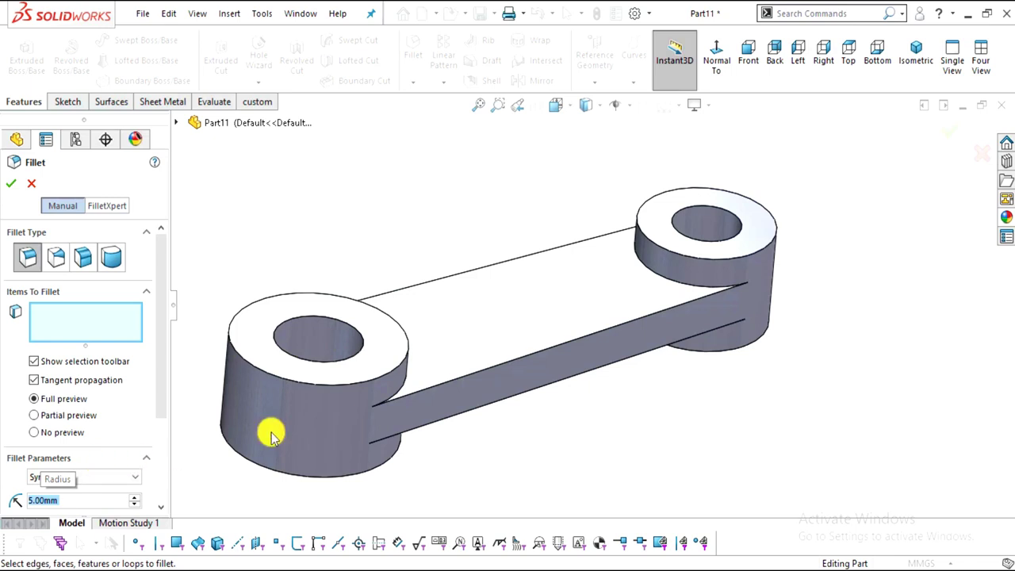
{"action": "left_click", "coordinate": [324, 388]}
{"action": "middle_click_drag", "start_coordinate": [356, 446], "coordinate": [362, 318]}
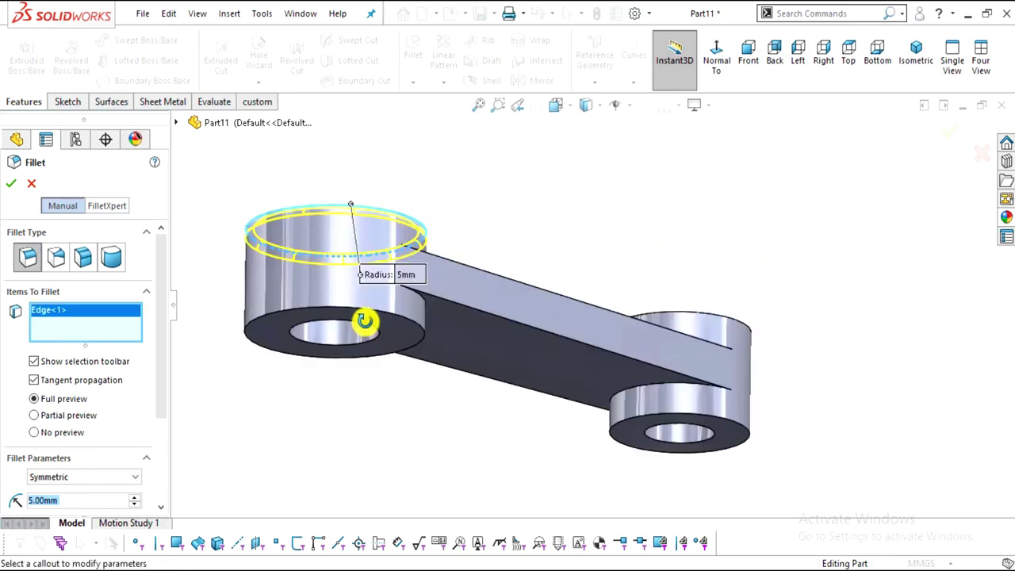
{"action": "left_click", "coordinate": [268, 315]}
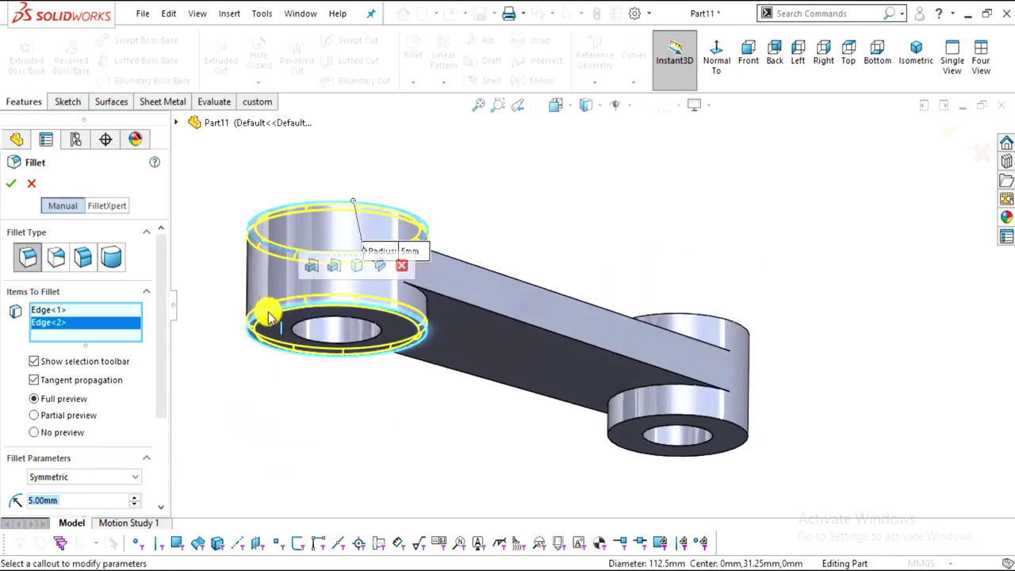
{"action": "left_click", "coordinate": [14, 185]}
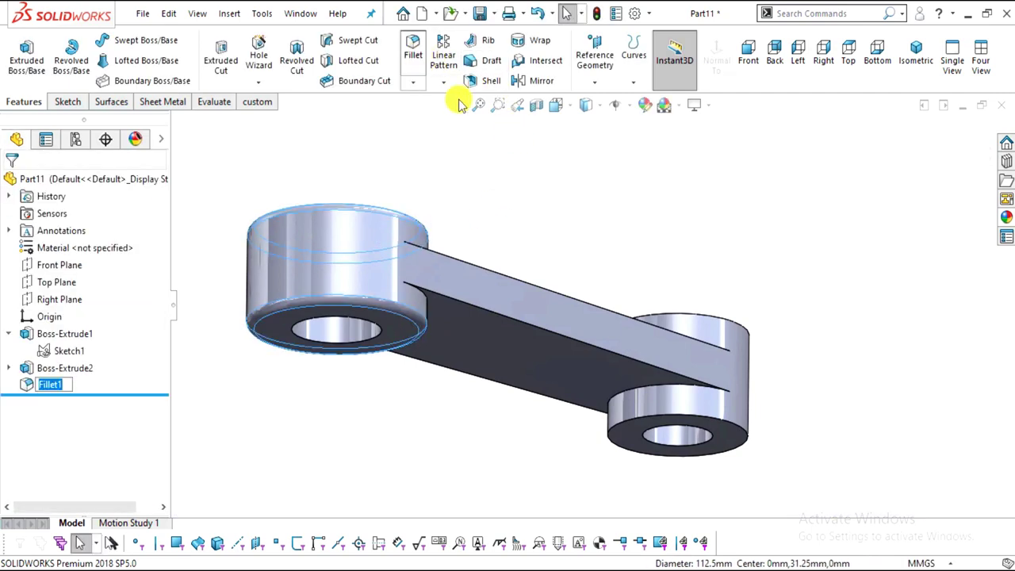
Fillet the upper and lower outer edges of the small hub with a 2.5 mm radius
{"action": "middle_click_drag", "start_coordinate": [582, 227], "coordinate": [550, 370]}
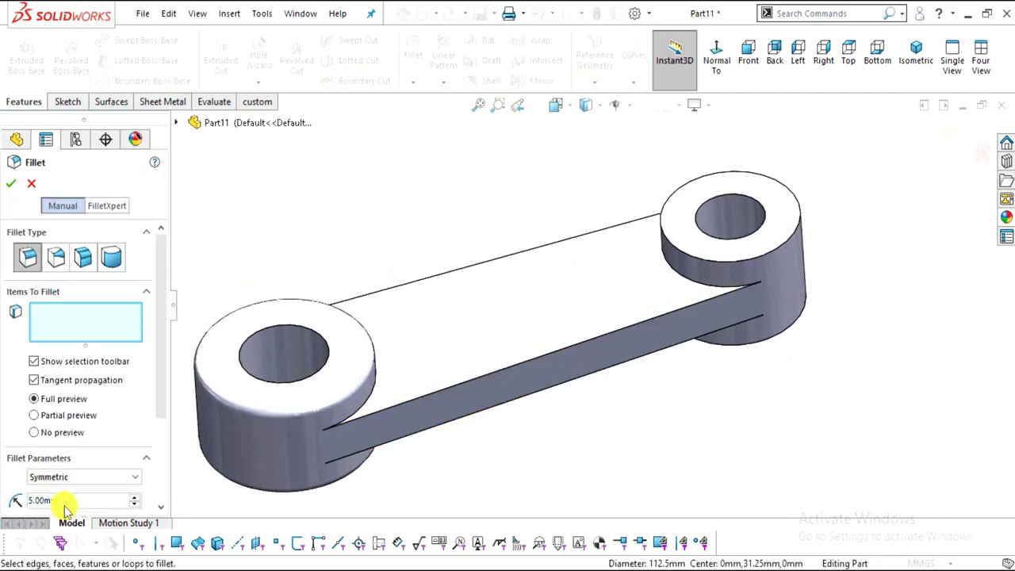
{"action": "type", "text": "2.5"}
{"action": "key", "text": "Return"}
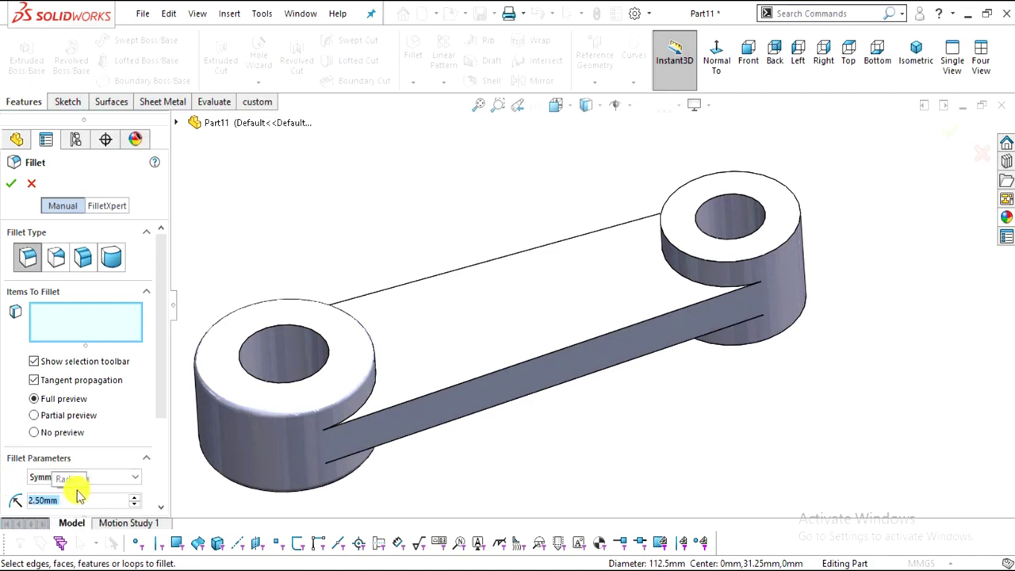
{"action": "left_click", "coordinate": [725, 261]}
{"action": "middle_click_drag", "start_coordinate": [761, 359], "coordinate": [777, 317]}
{"action": "left_click", "coordinate": [781, 328]}
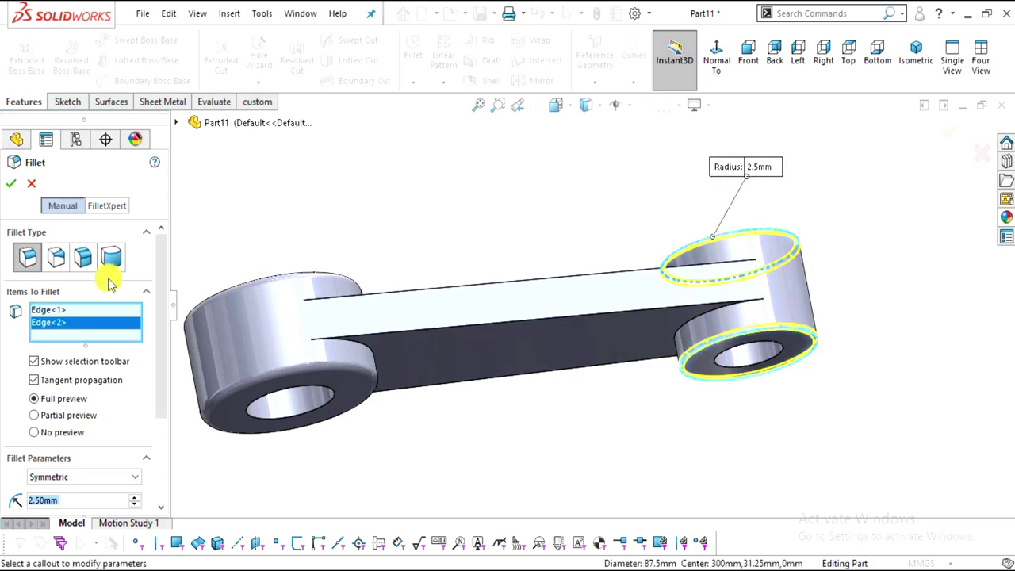
{"action": "left_click", "coordinate": [11, 183]}
{"action": "middle_click_drag", "start_coordinate": [845, 278], "coordinate": [706, 362]}
{"action": "middle_click_drag", "start_coordinate": [485, 414], "coordinate": [573, 320]}
{"action": "scroll", "coordinate": [573, 320], "scroll_direction": "down", "scroll_amount": 5}
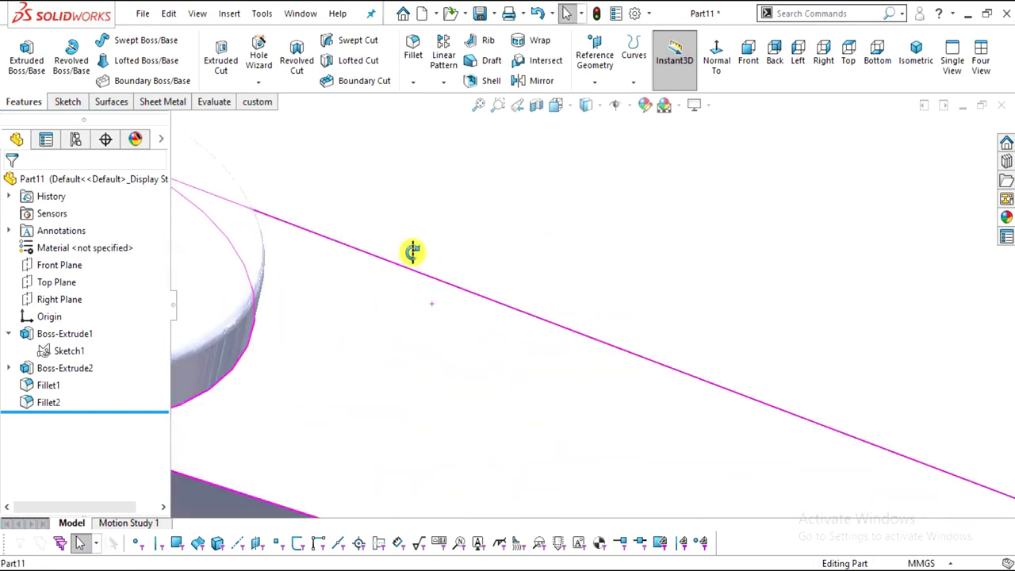
{"action": "scroll", "coordinate": [412, 251], "scroll_direction": "up", "scroll_amount": 6}
{"action": "middle_click_drag", "start_coordinate": [745, 301], "coordinate": [761, 402]}
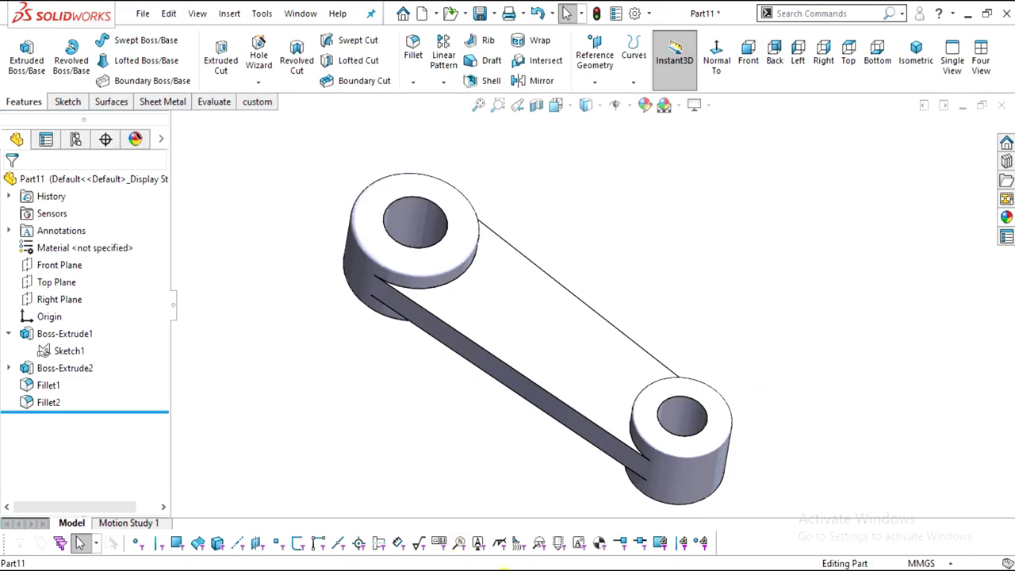
Apply the brushed steel appearance from the Metal > Steel library to the whole arm part
{"action": "key", "text": "alt+Tab"}
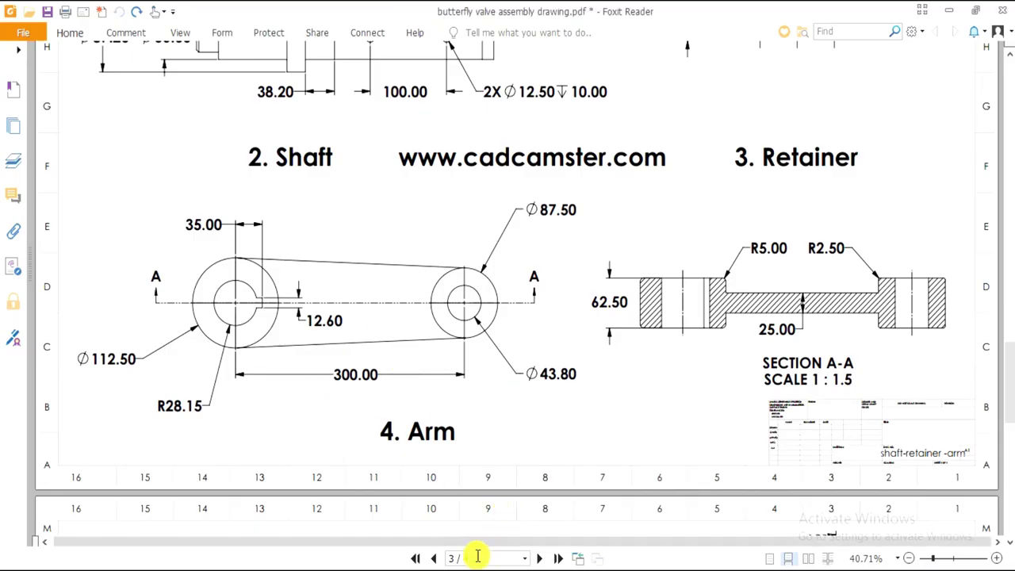
{"action": "key", "text": "alt+Tab"}
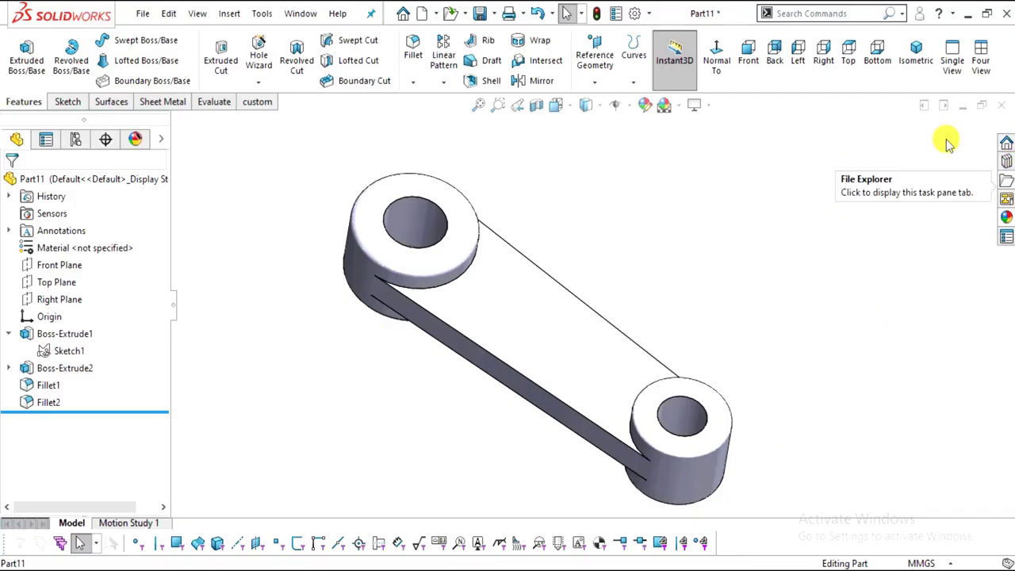
{"action": "left_click", "coordinate": [1005, 217]}
{"action": "scroll", "coordinate": [872, 194], "scroll_direction": "up", "scroll_amount": 3}
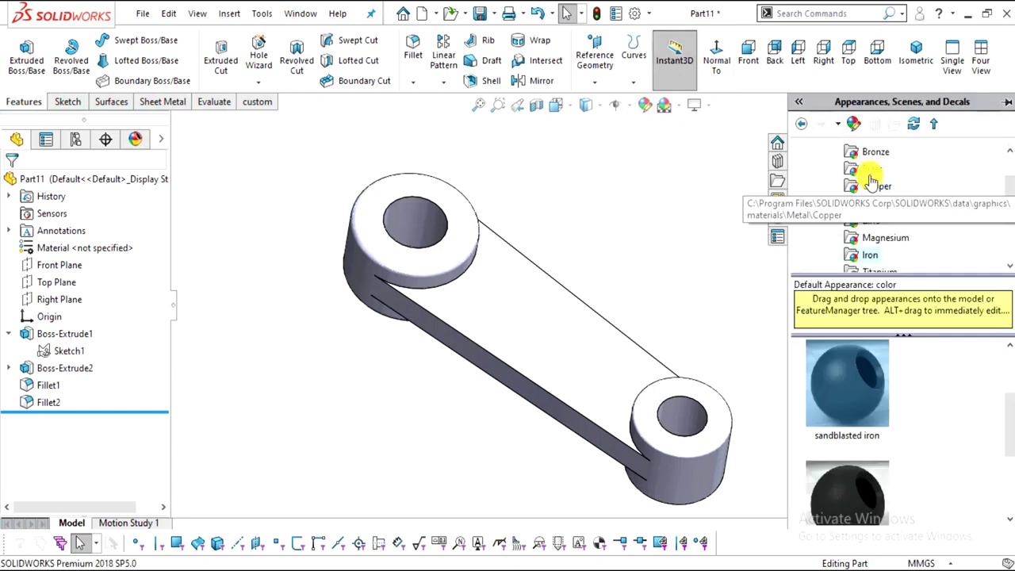
{"action": "left_click", "coordinate": [862, 206]}
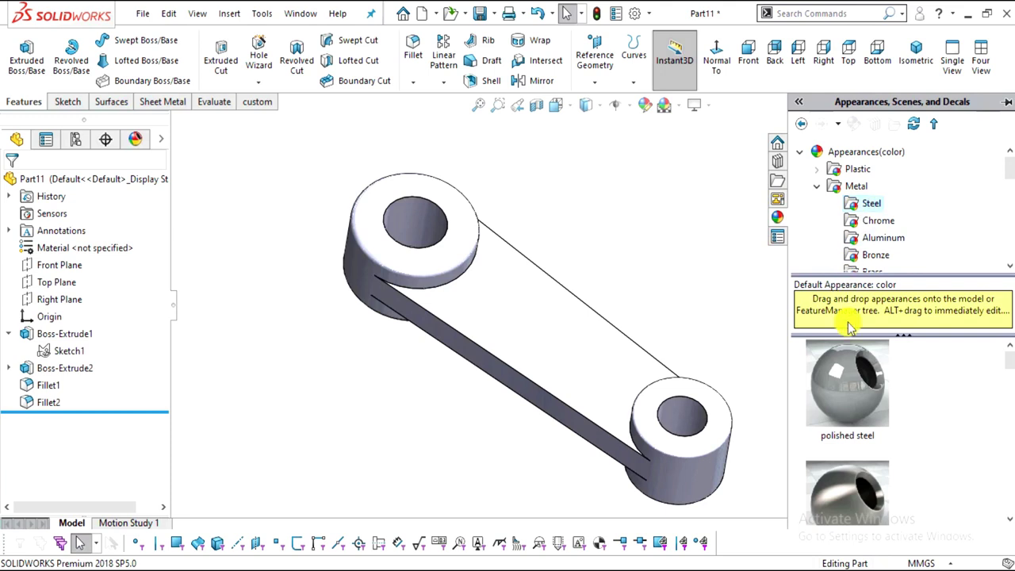
{"action": "left_click", "coordinate": [862, 488]}
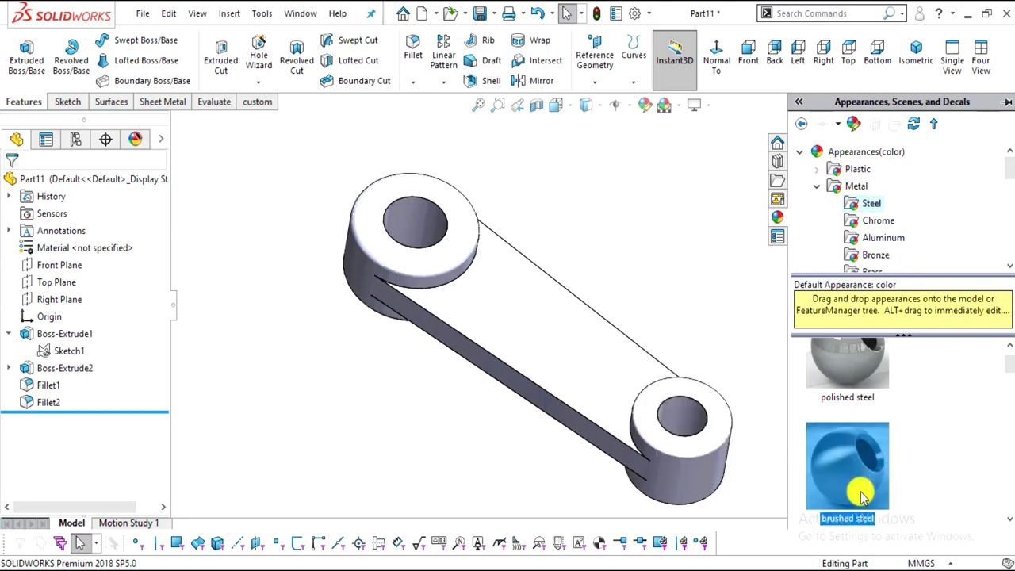
{"action": "double_click", "coordinate": [863, 490]}
{"action": "mouse_move", "coordinate": [658, 278]}
{"action": "middle_mouse_down"}
{"action": "mouse_move", "coordinate": [697, 340]}
{"action": "mouse_move", "coordinate": [684, 226]}
{"action": "mouse_move", "coordinate": [642, 420]}
{"action": "mouse_move", "coordinate": [654, 281]}
{"action": "mouse_move", "coordinate": [607, 324]}
{"action": "mouse_move", "coordinate": [616, 330]}
{"action": "mouse_move", "coordinate": [646, 266]}
{"action": "middle_mouse_up"}
{"action": "mouse_move", "coordinate": [706, 380]}
{"action": "middle_mouse_down"}
{"action": "mouse_move", "coordinate": [691, 312]}
{"action": "mouse_move", "coordinate": [713, 217]}
{"action": "mouse_move", "coordinate": [694, 396]}
{"action": "middle_mouse_up"}
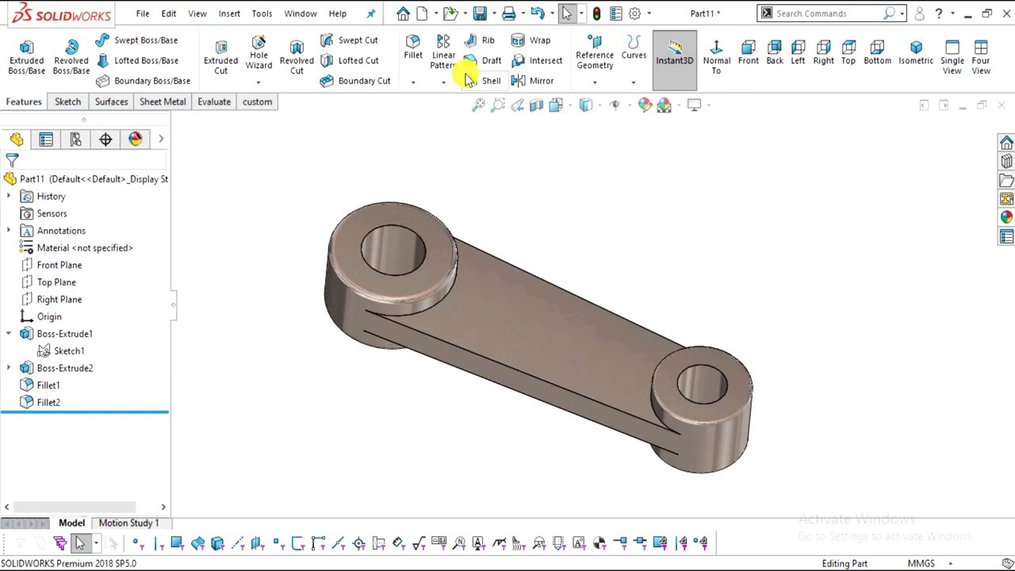
Save the arm part as "4.arm" in the "butterfly valve assm" folder
{"action": "left_click", "coordinate": [479, 13]}
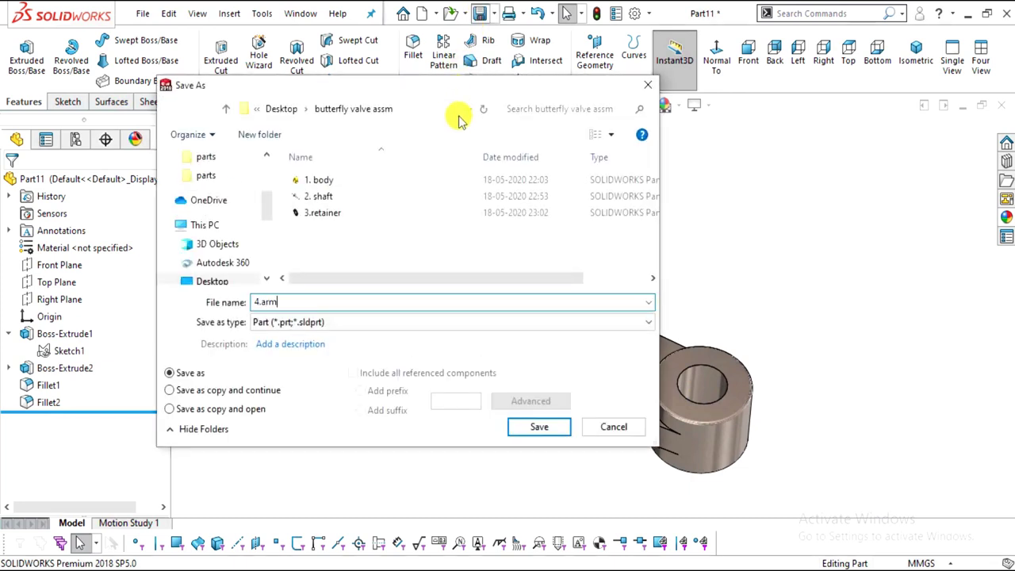
{"action": "type", "text": "4.arm"}
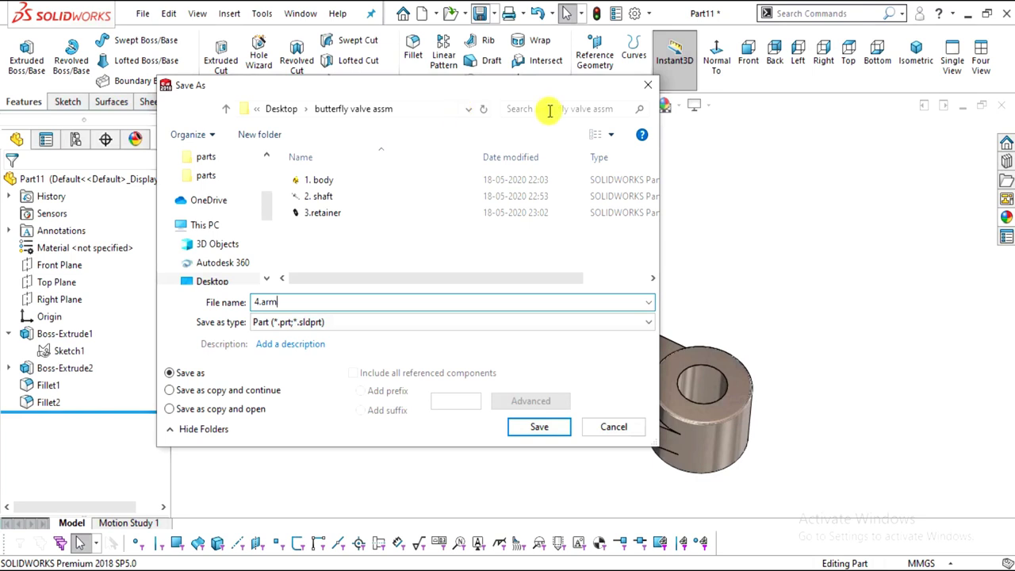
{"action": "left_click", "coordinate": [559, 426]}
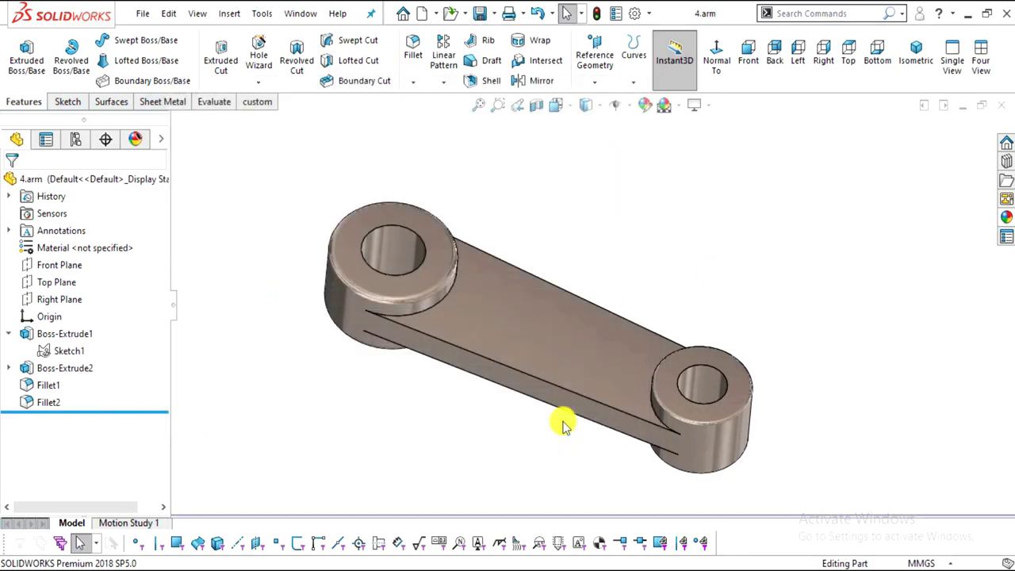
Switch to the PDF drawing in Foxit Reader and examine the plate's dimensions on the last page
{"action": "key", "text": "alt+Tab"}
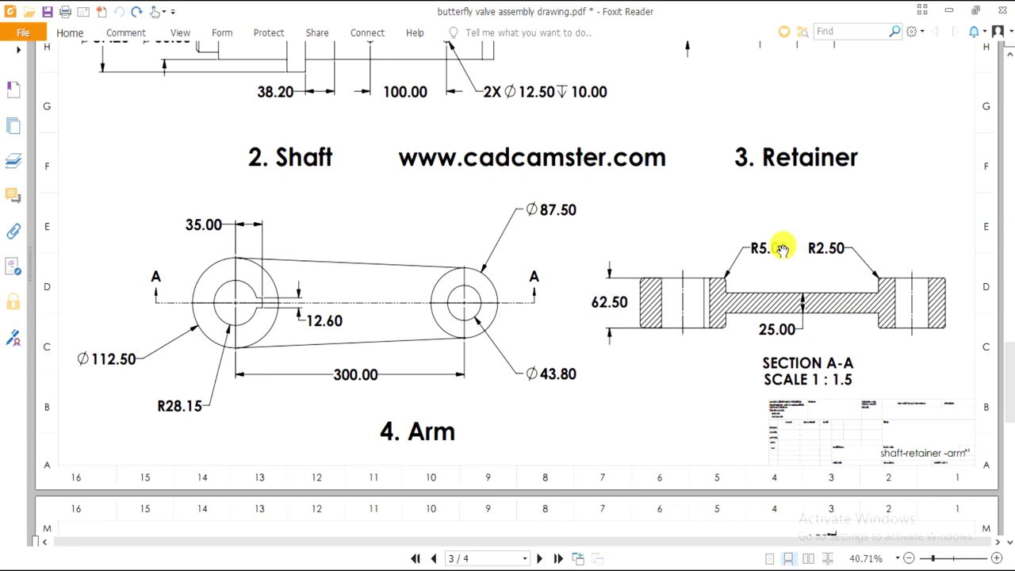
{"action": "scroll", "coordinate": [659, 246], "scroll_direction": "down", "scroll_amount": 10}
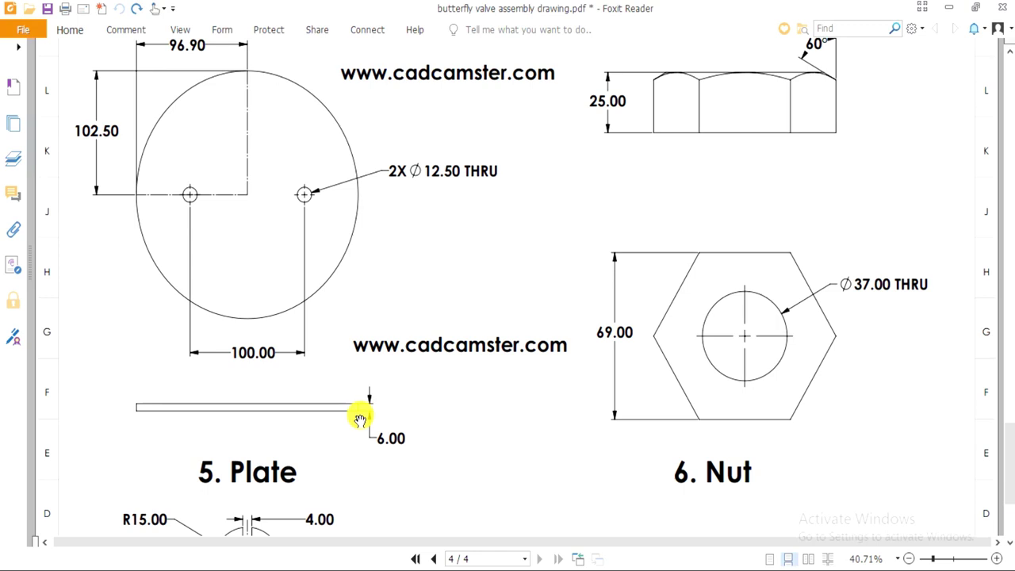
{"action": "scroll", "coordinate": [359, 417], "scroll_direction": "up", "scroll_amount": 3}
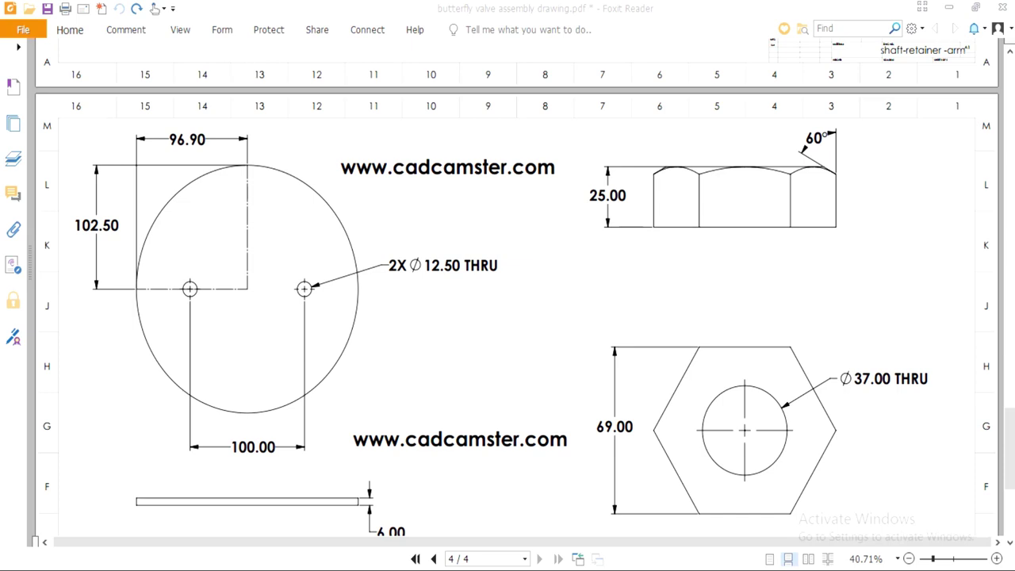
Create a new SOLIDWORKS part with a plain white background scene and check that its units are MMGS
{"action": "left_click", "coordinate": [141, 13]}
{"action": "left_click", "coordinate": [145, 34]}
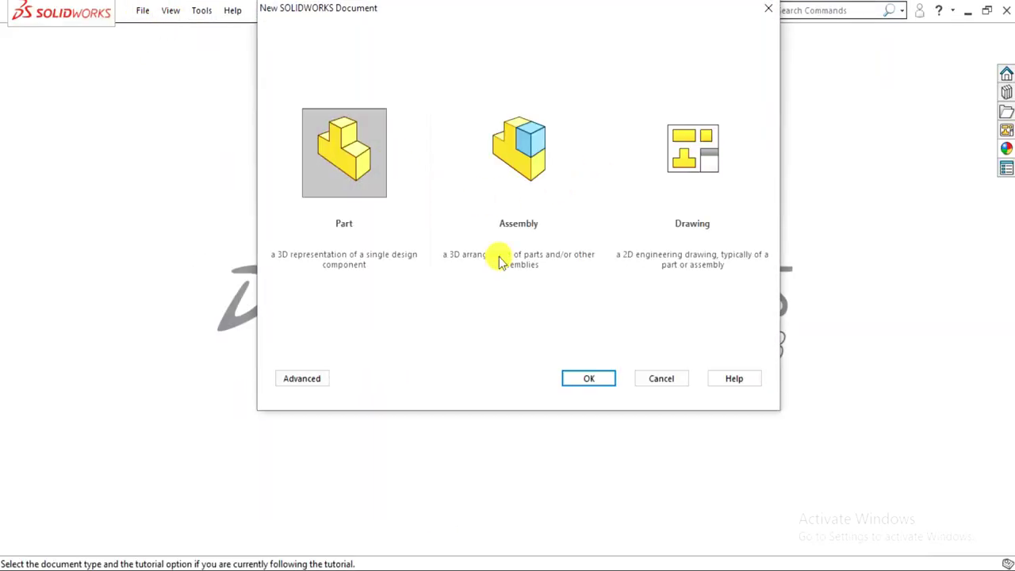
{"action": "left_click", "coordinate": [588, 382]}
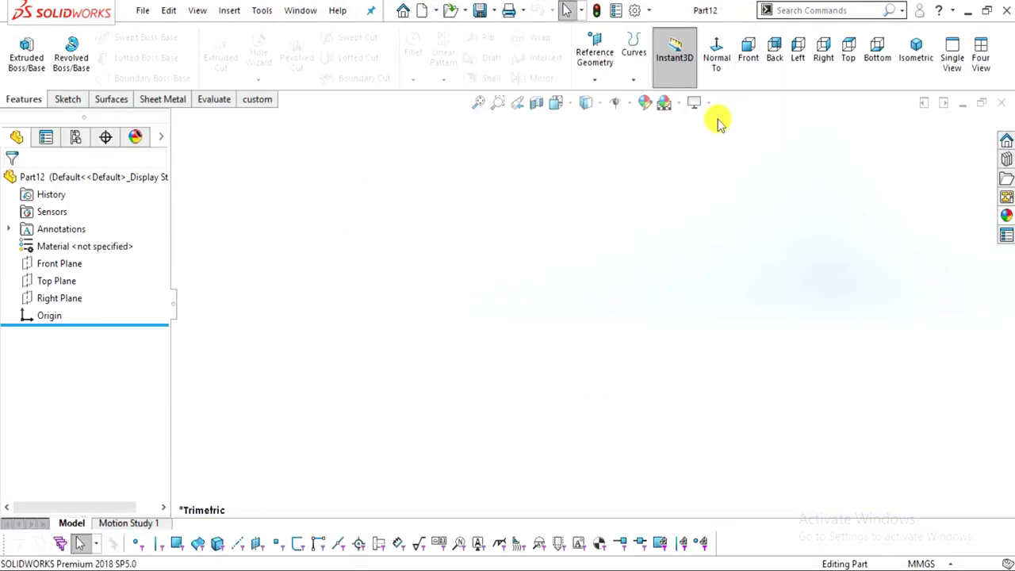
{"action": "left_click", "coordinate": [679, 103]}
{"action": "left_click", "coordinate": [694, 25]}
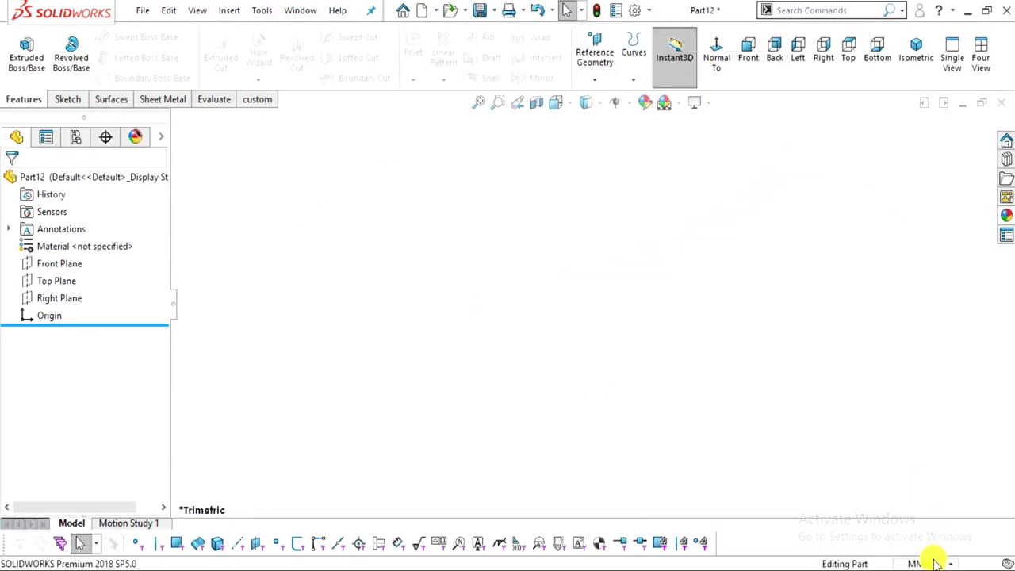
{"action": "left_click", "coordinate": [935, 563]}
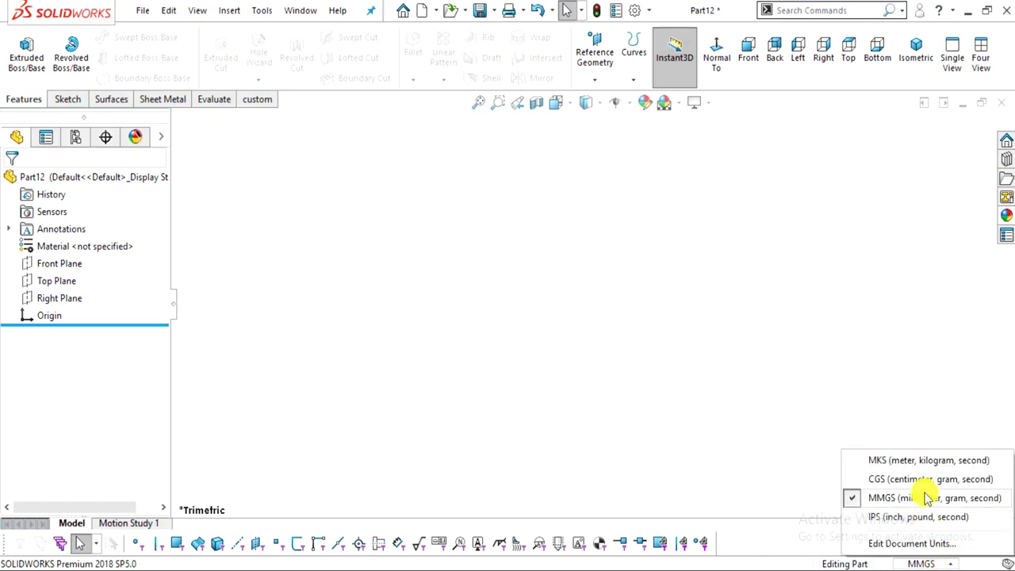
Sketch an ellipse centred on the origin on the Front Plane, with radii of about 100.6 mm and 98.9 mm
{"action": "left_click", "coordinate": [68, 99]}
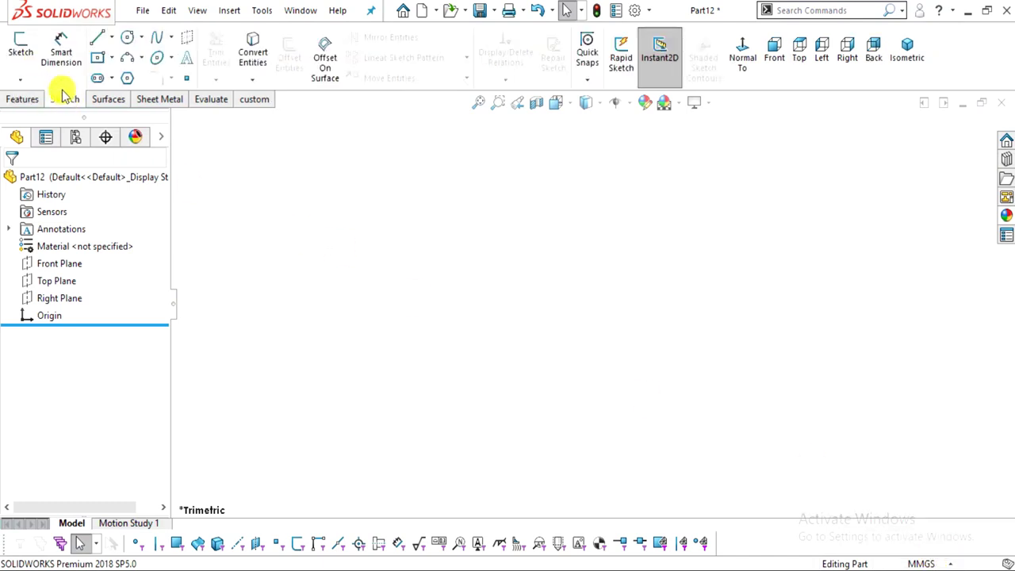
{"action": "left_click", "coordinate": [20, 48]}
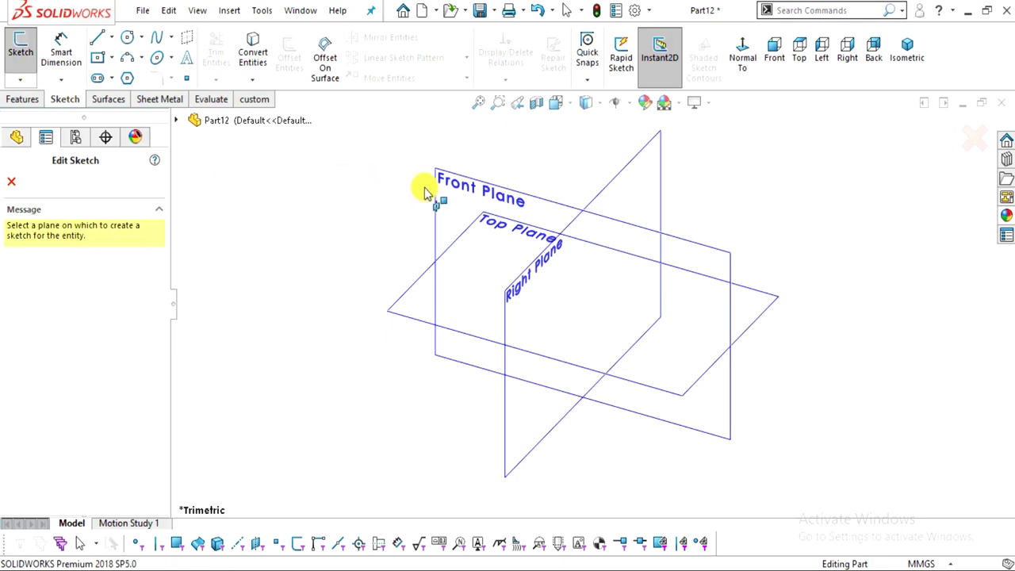
{"action": "left_click", "coordinate": [467, 183]}
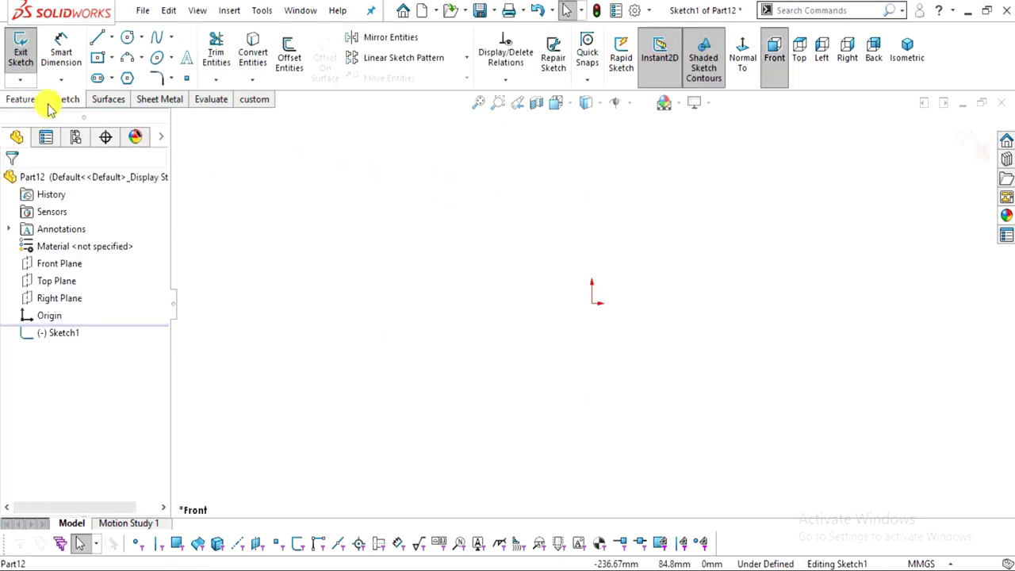
{"action": "left_click", "coordinate": [156, 60]}
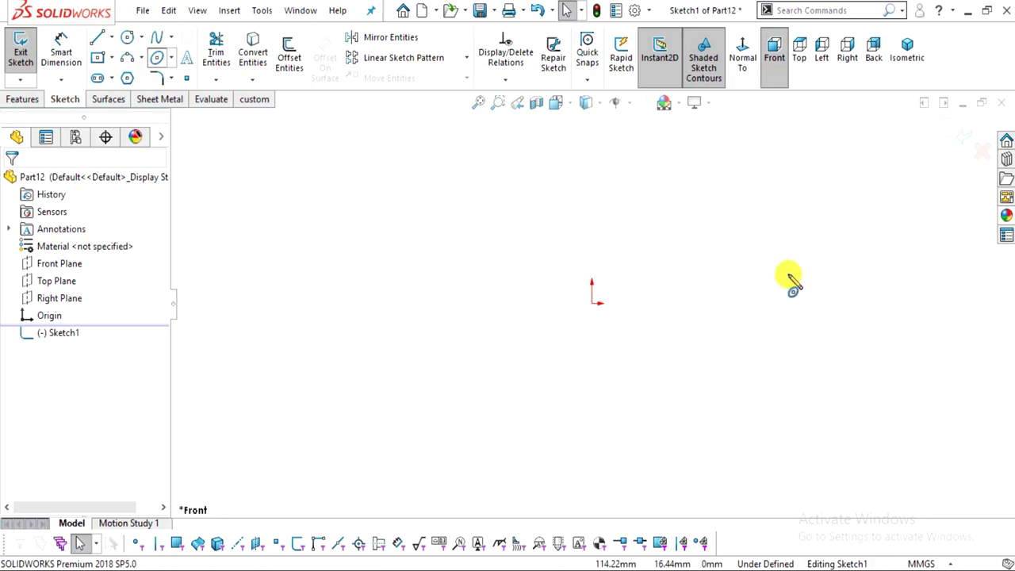
{"action": "left_click", "coordinate": [593, 303]}
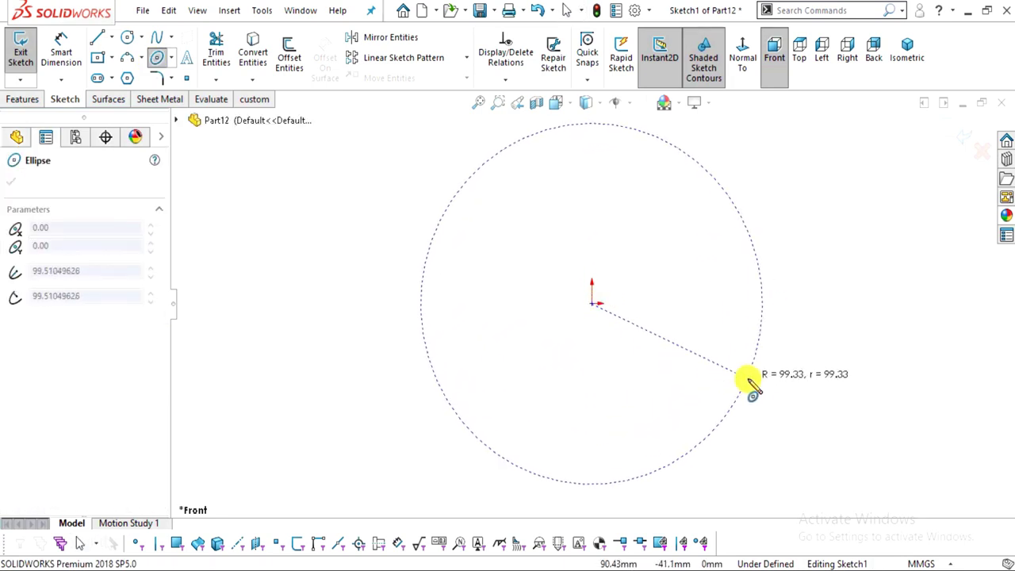
{"action": "left_click", "coordinate": [746, 381]}
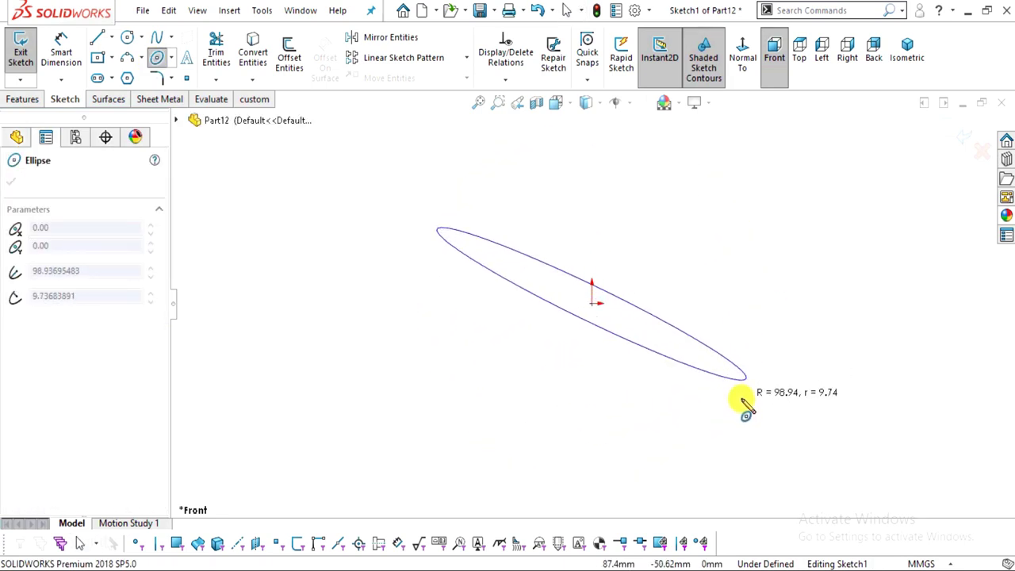
{"action": "left_click", "coordinate": [549, 485]}
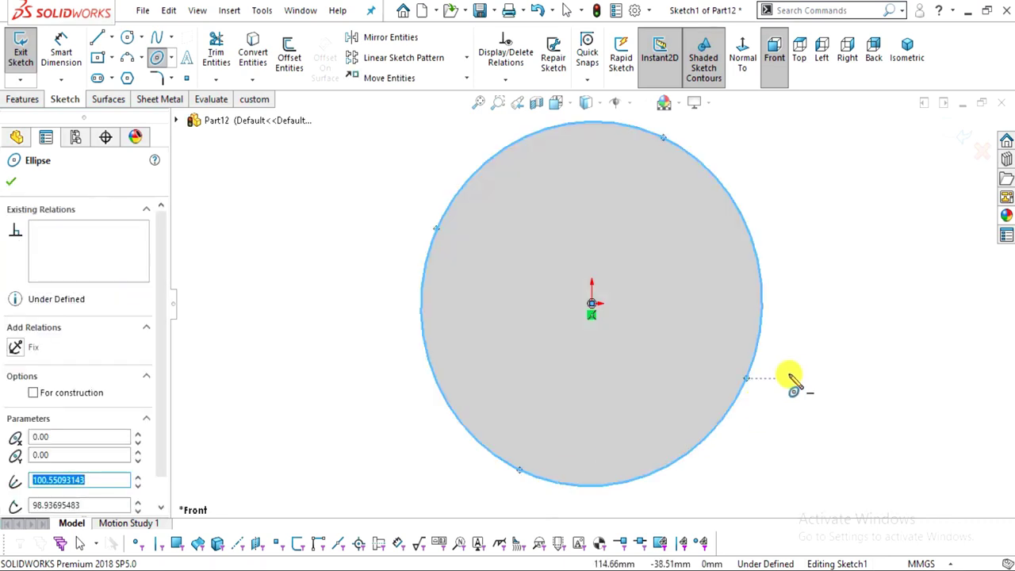
{"action": "key", "text": "Escape"}
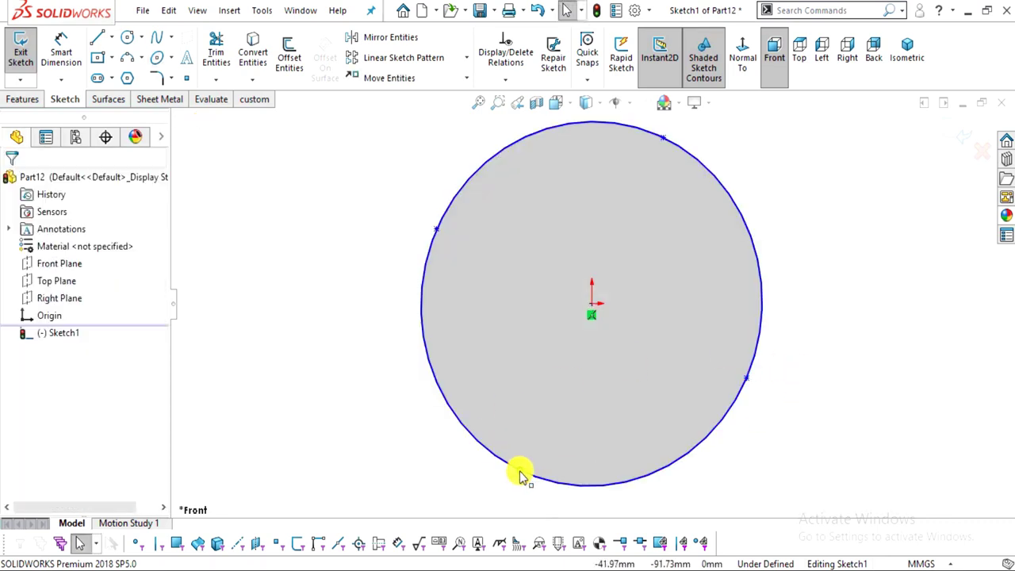
Add a Vertical relation between the ellipse's upper and lower axis points
{"action": "left_click", "coordinate": [519, 472]}
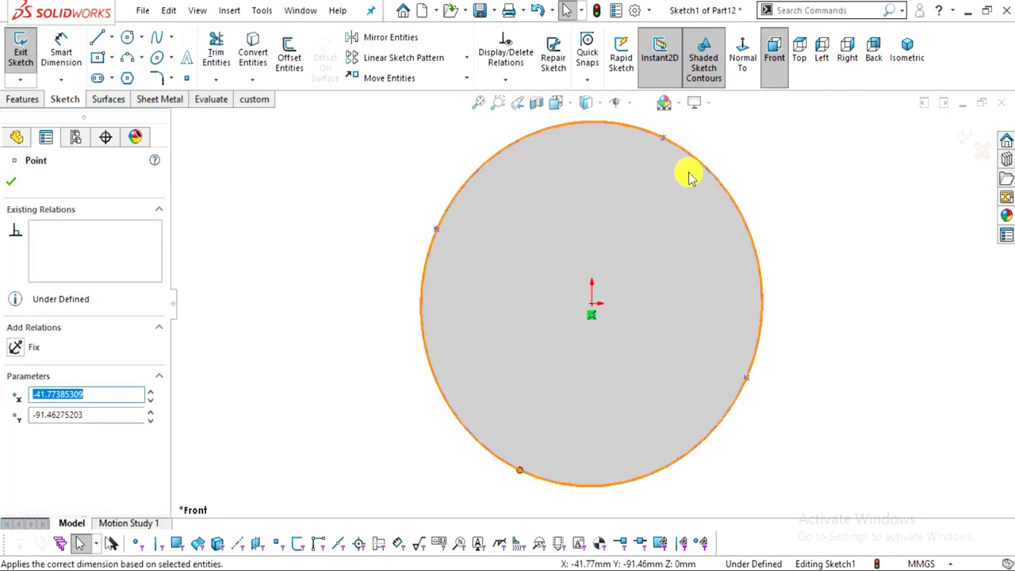
{"action": "left_click", "coordinate": [663, 138], "text": "ctrl"}
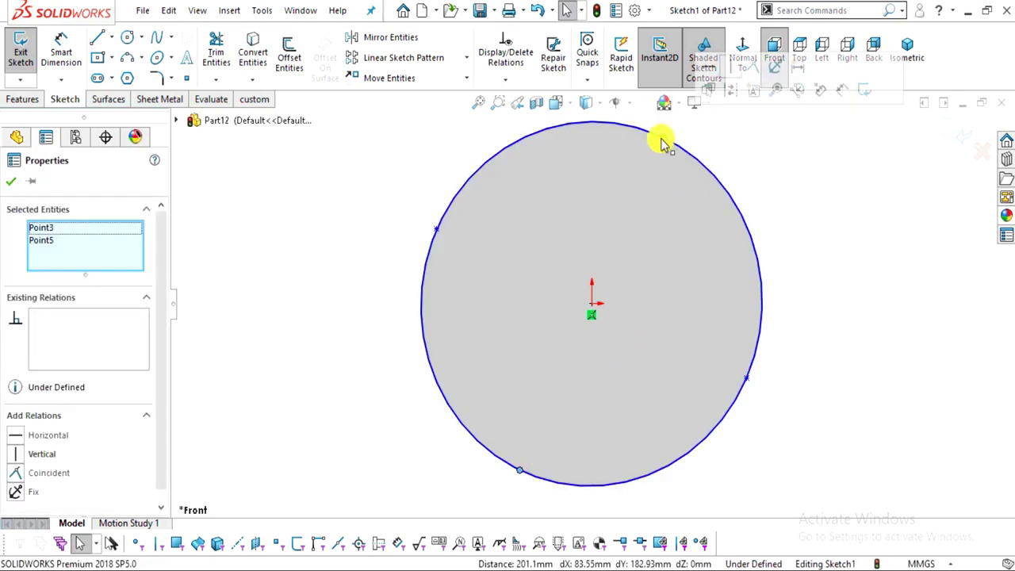
{"action": "left_click", "coordinate": [726, 73]}
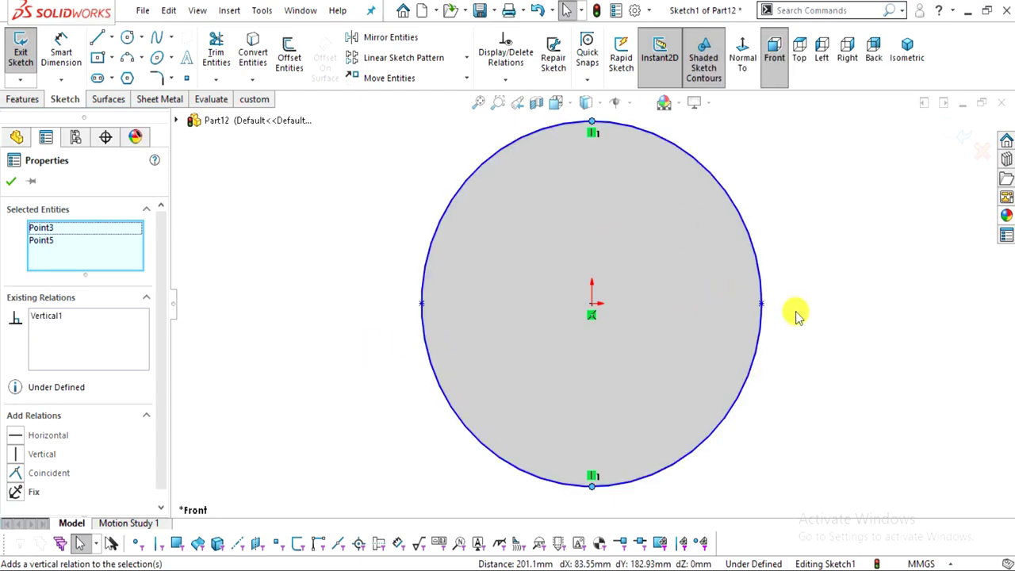
Dimension the ellipse's horizontal half-axis, from its left quadrant point to the origin, as 96.90 mm, checking the PDF drawing in Foxit Reader
{"action": "key", "text": "Escape"}
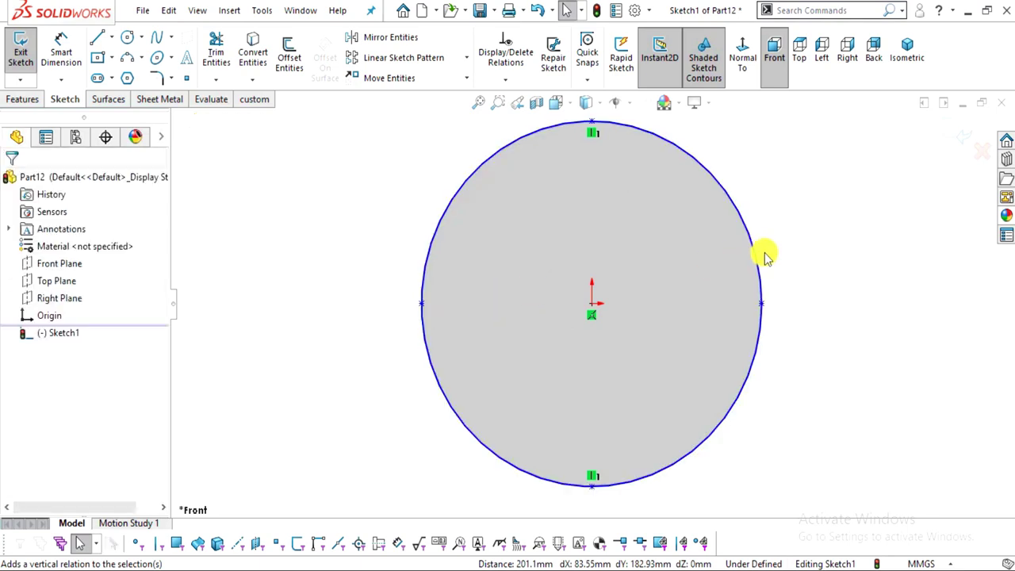
{"action": "scroll", "coordinate": [908, 369], "scroll_direction": "up", "scroll_amount": 1}
{"action": "scroll", "coordinate": [796, 337], "scroll_direction": "down", "scroll_amount": 1}
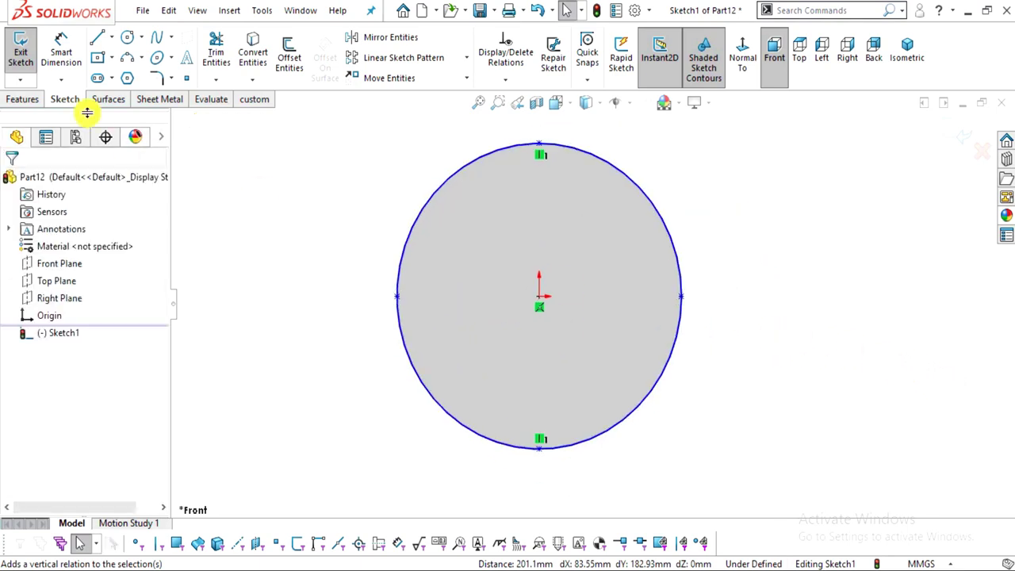
{"action": "left_click", "coordinate": [65, 55]}
{"action": "key", "text": "alt+Tab"}
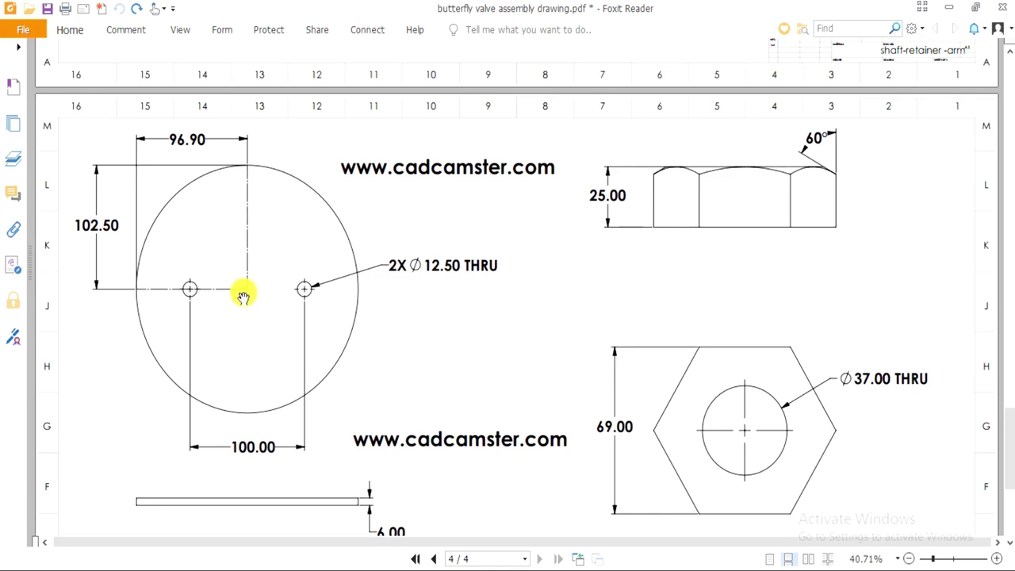
{"action": "key", "text": "alt+Tab"}
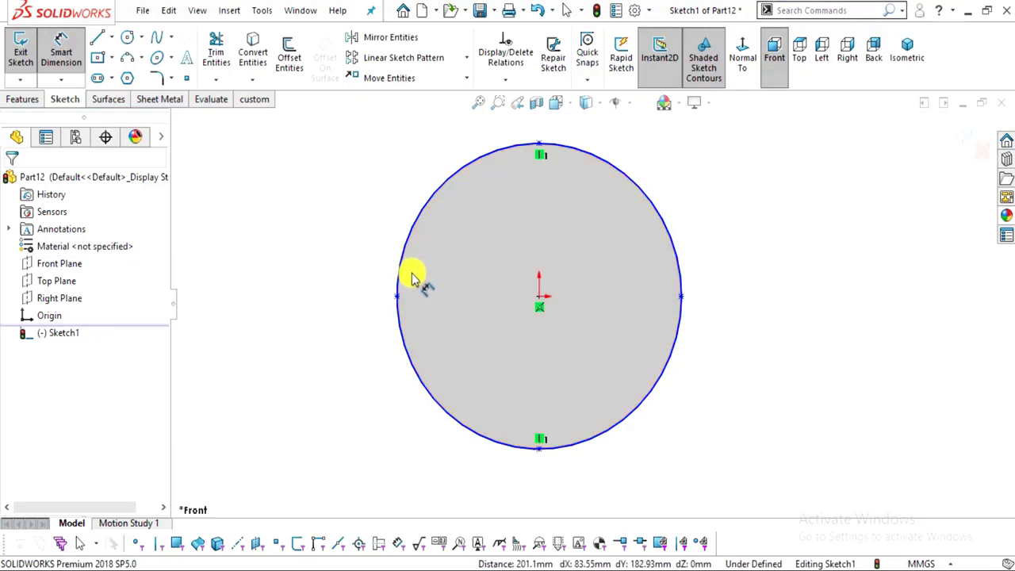
{"action": "left_click", "coordinate": [398, 297]}
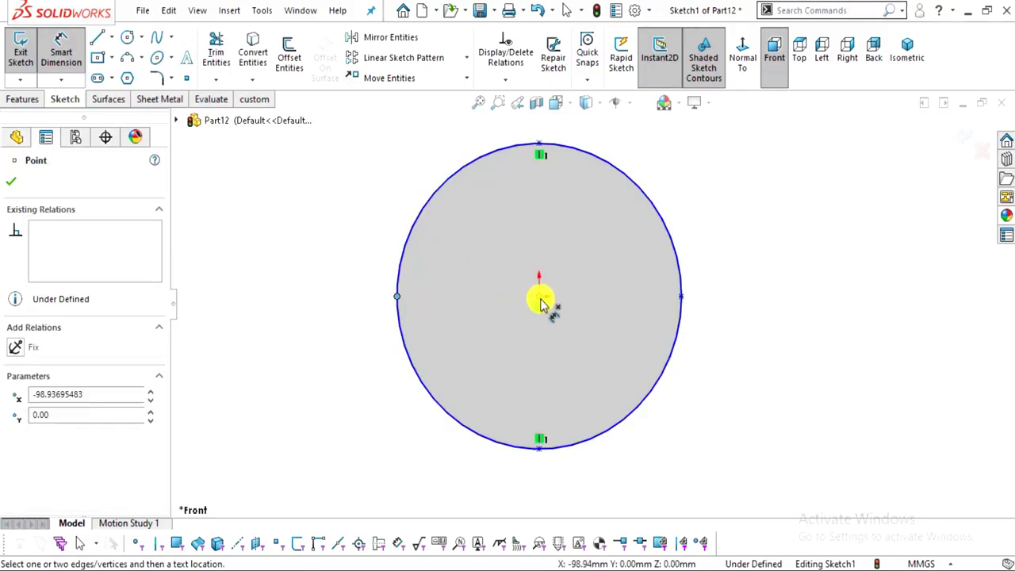
{"action": "left_click", "coordinate": [539, 303]}
{"action": "left_click", "coordinate": [449, 140]}
{"action": "type", "text": "60"}
{"action": "key", "text": "Escape"}
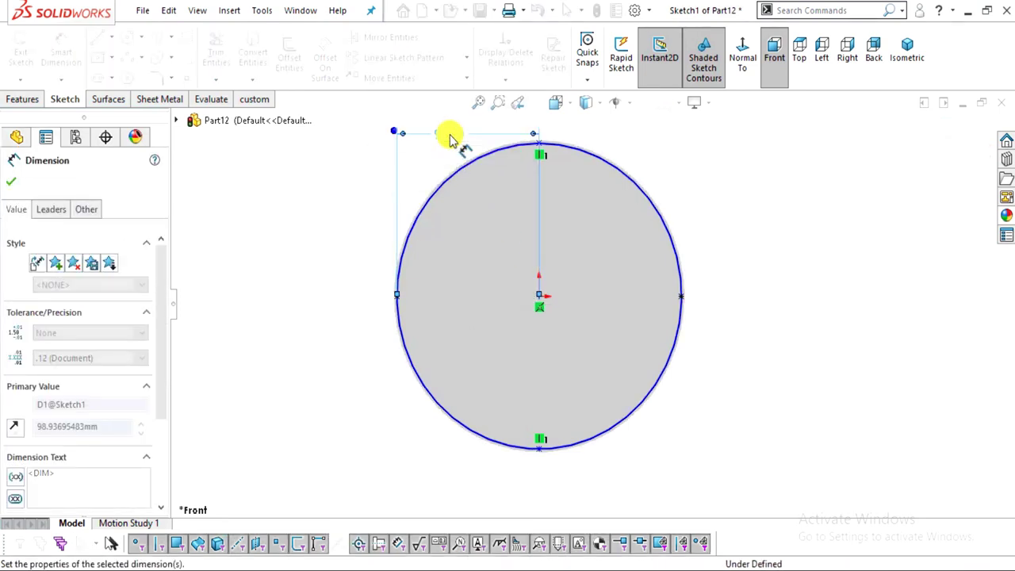
{"action": "key", "text": "Escape"}
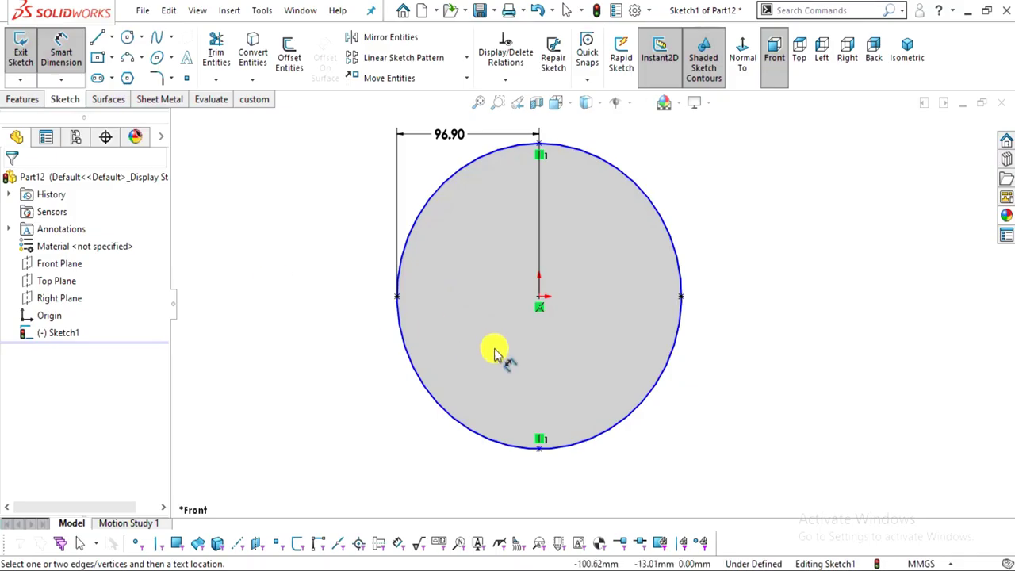
Dimension the ellipse's vertical half-axis from the origin to its upper quadrant point as 102.5 mm
{"action": "left_click", "coordinate": [540, 148]}
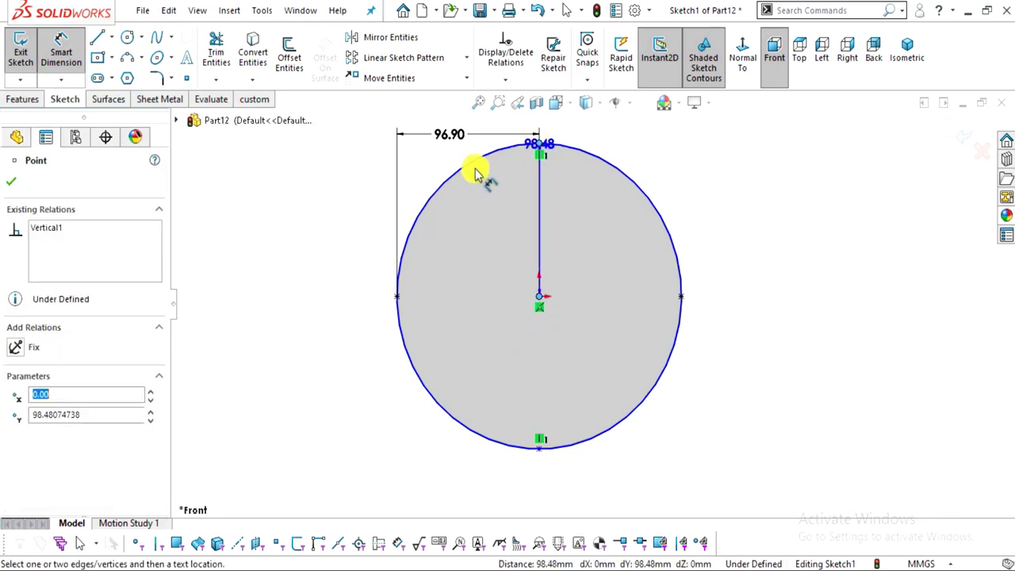
{"action": "left_click", "coordinate": [235, 229]}
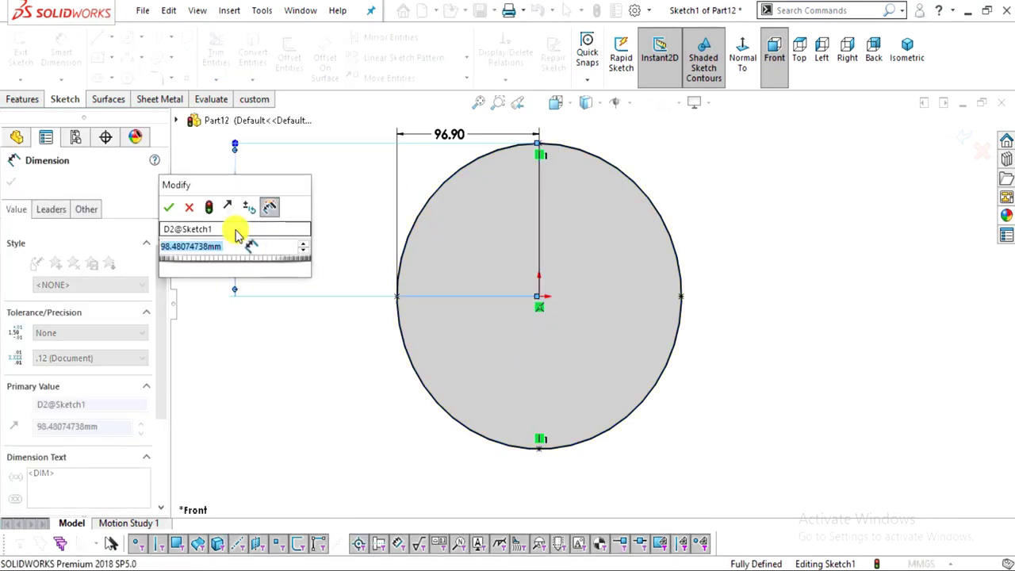
{"action": "type", "text": "102.5"}
{"action": "key", "text": "Return"}
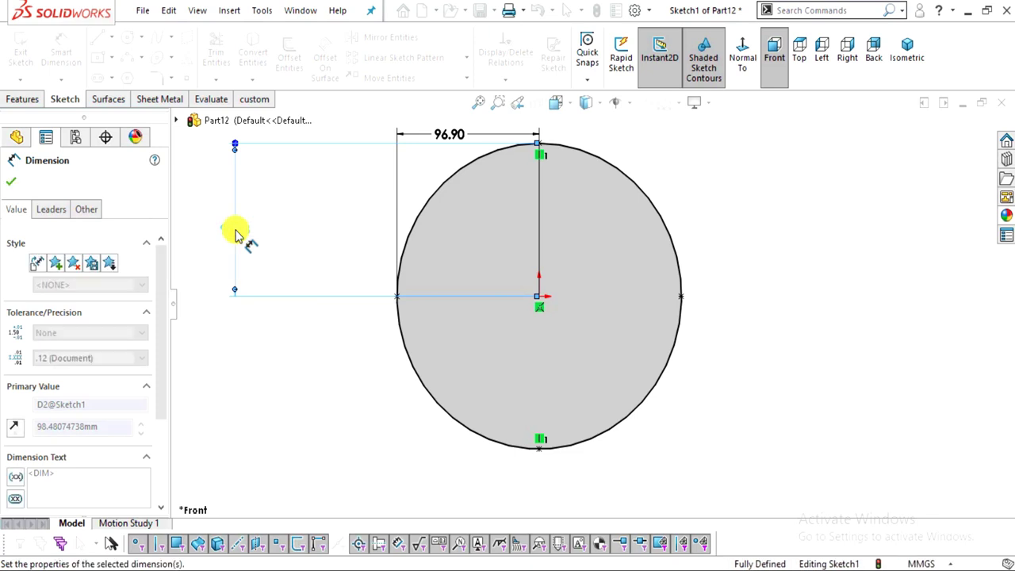
{"action": "left_click", "coordinate": [753, 305]}
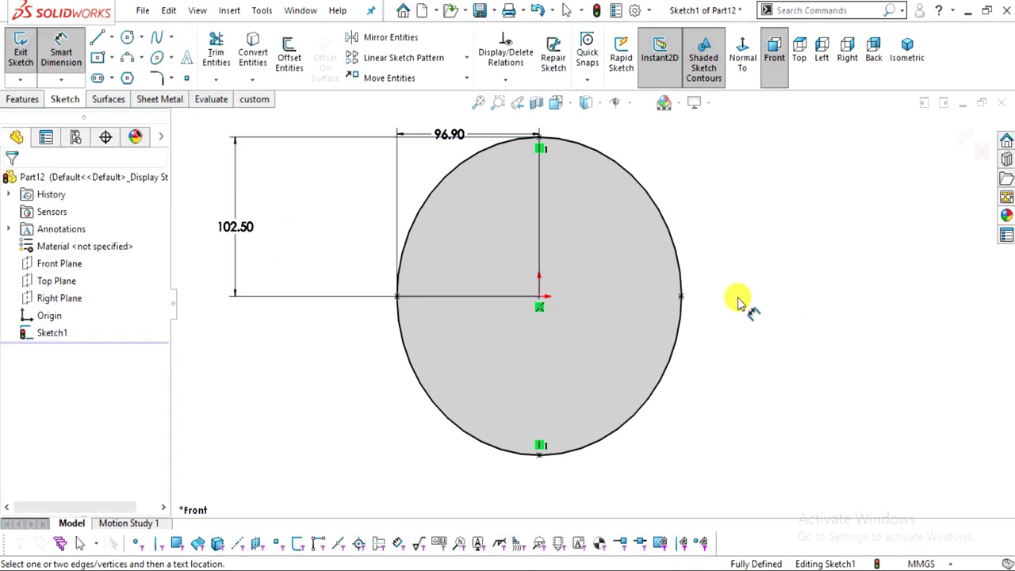
Sketch a horizontal centerline about 72 mm long from the origin toward the ellipse's right quadrant point
{"action": "left_click", "coordinate": [109, 37]}
{"action": "left_click", "coordinate": [107, 75]}
{"action": "scroll", "coordinate": [501, 277], "scroll_direction": "down", "scroll_amount": 2}
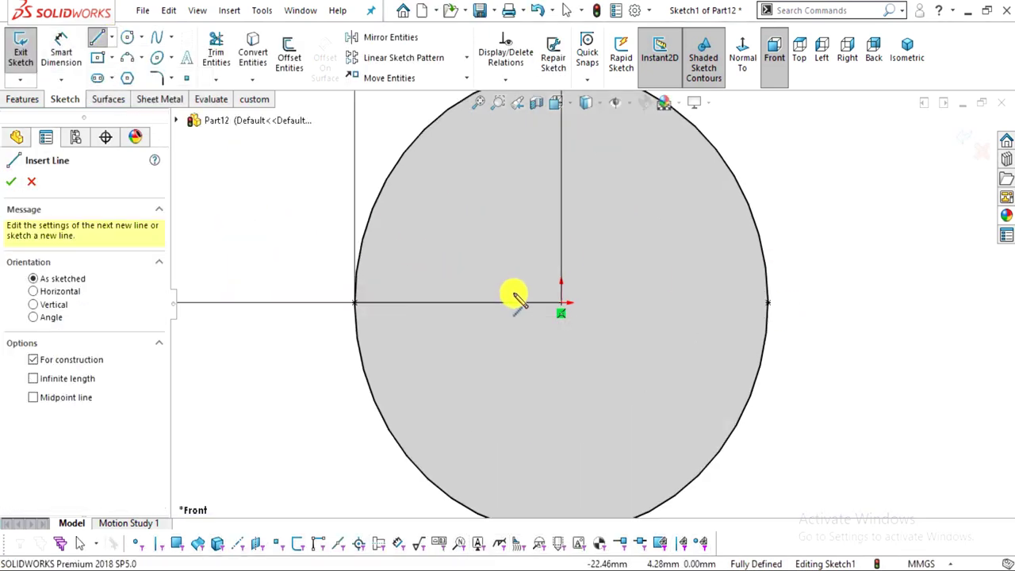
{"action": "left_click", "coordinate": [561, 302]}
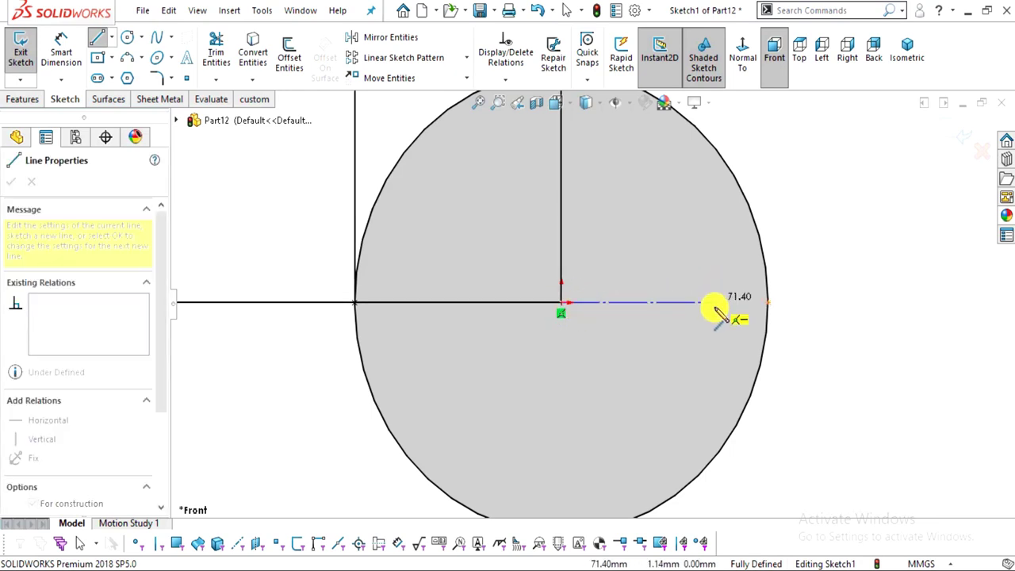
{"action": "left_click", "coordinate": [717, 312]}
{"action": "key", "text": "Escape"}
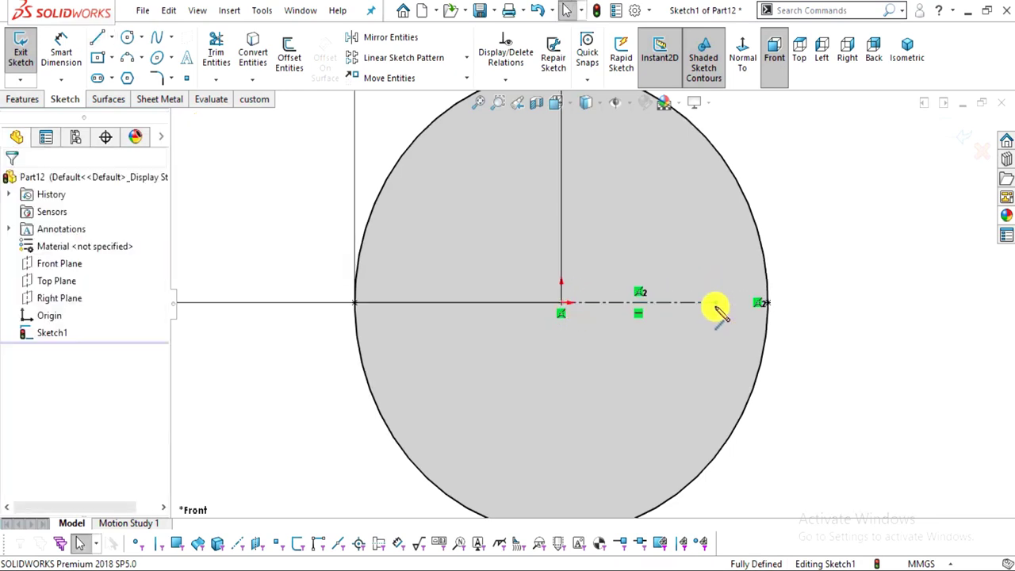
Sketch two circles inside the ellipse, one at the centerline's free end and one about 35 mm in diameter left of the origin
{"action": "key", "text": "c"}
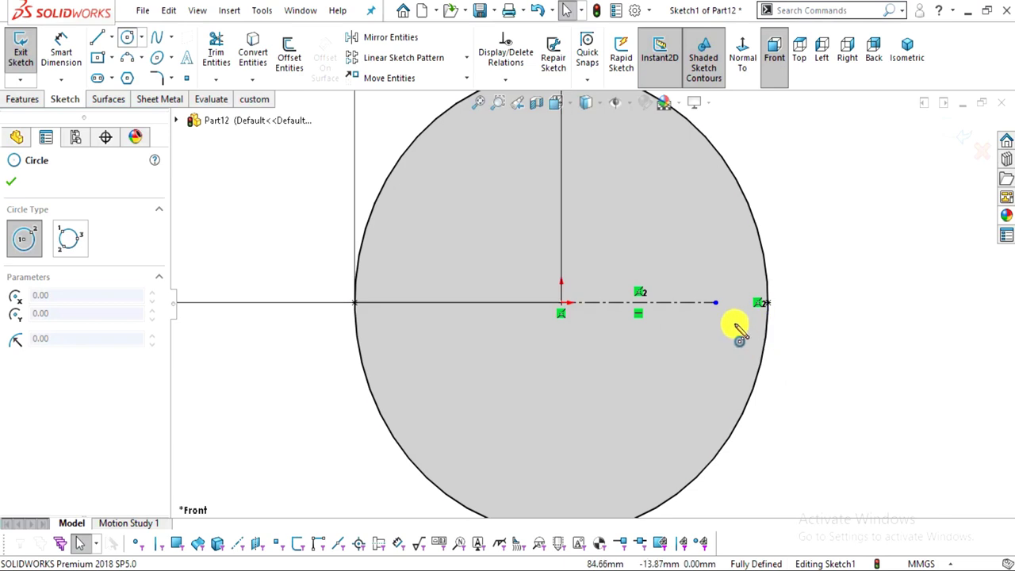
{"action": "left_click", "coordinate": [714, 302]}
{"action": "left_click", "coordinate": [722, 326]}
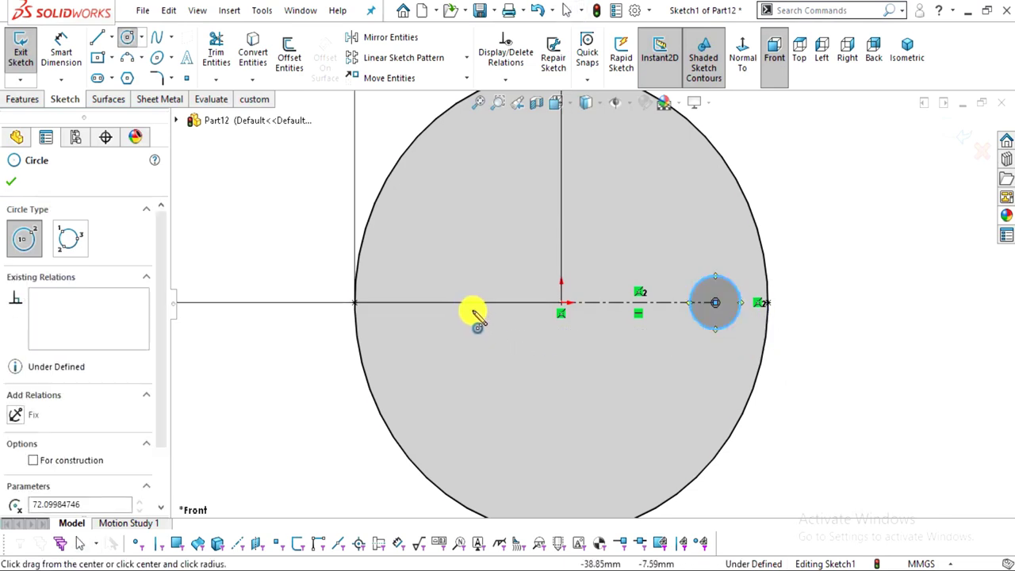
{"action": "left_click", "coordinate": [469, 302]}
{"action": "left_click", "coordinate": [491, 332]}
{"action": "key", "text": "Escape"}
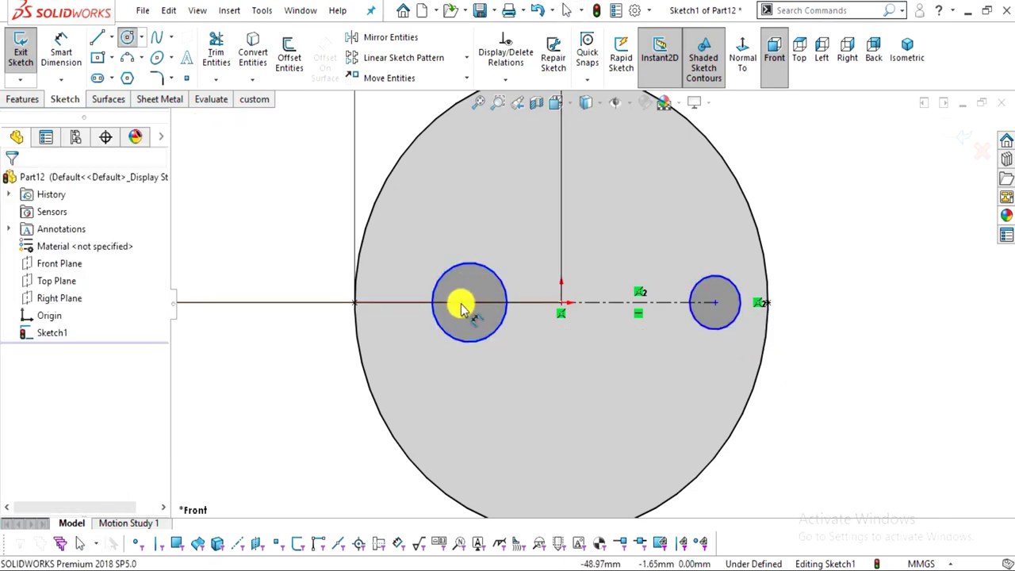
Add a horizontal relation between the two circle centers and make the two circles equal
{"action": "left_click", "coordinate": [469, 303]}
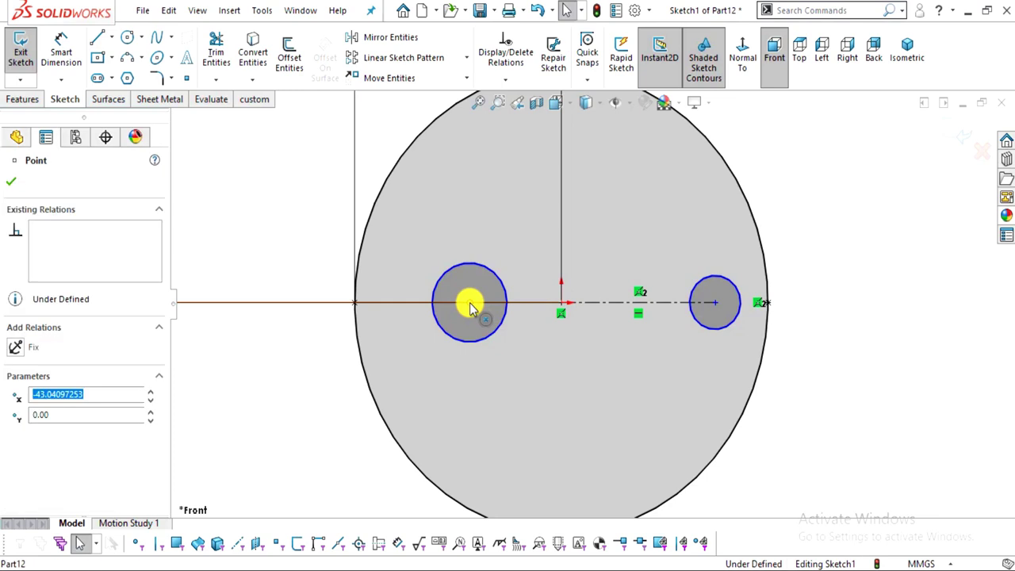
{"action": "left_click", "coordinate": [714, 304], "text": "ctrl"}
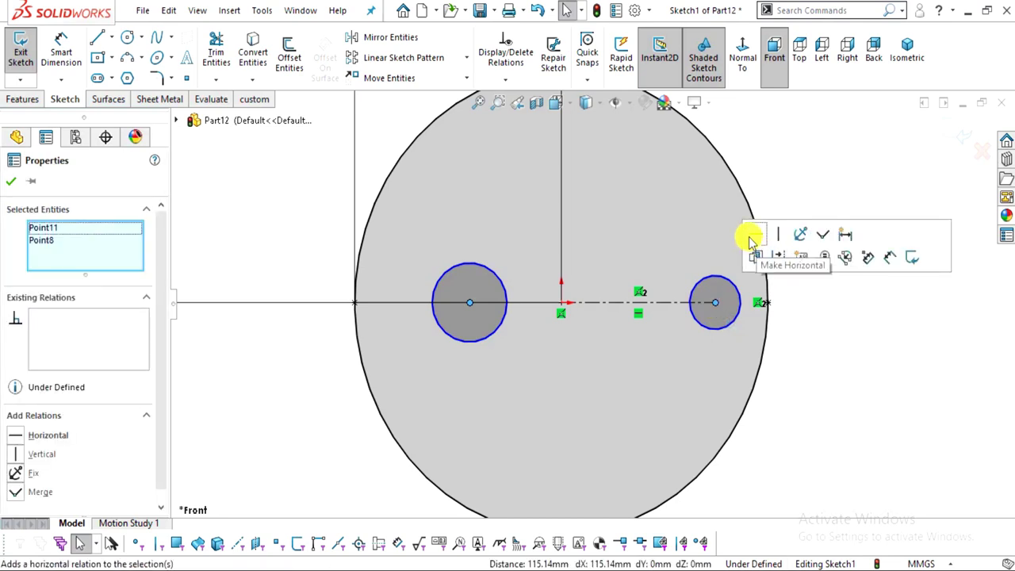
{"action": "left_click", "coordinate": [901, 437]}
{"action": "left_click", "coordinate": [492, 343]}
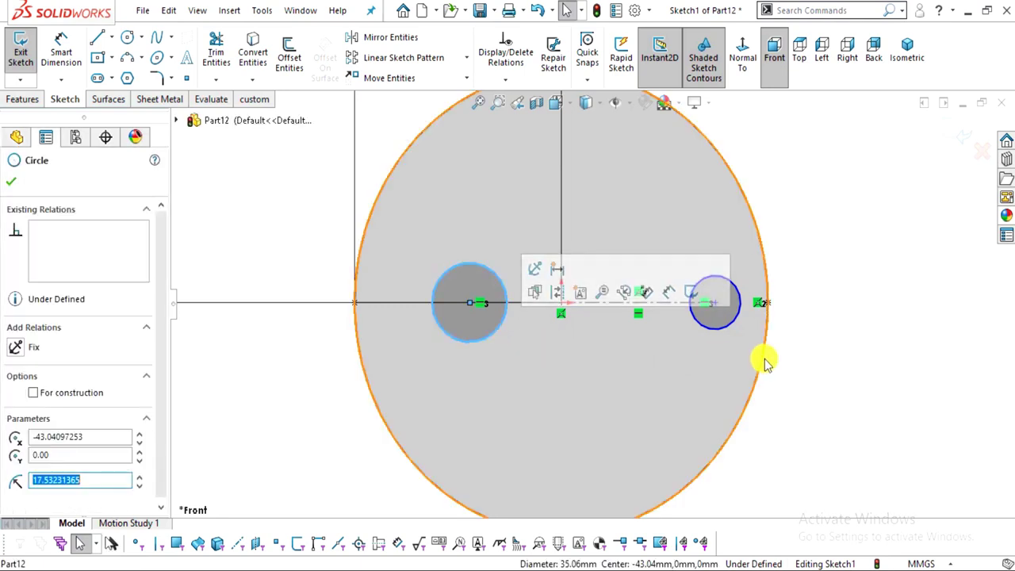
{"action": "left_click", "coordinate": [721, 330], "text": "ctrl"}
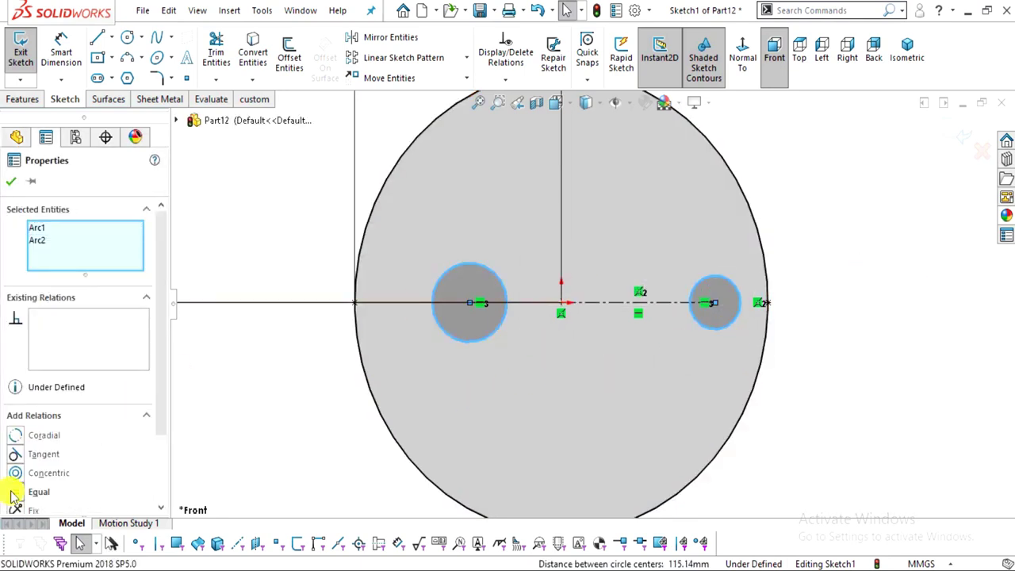
{"action": "left_click", "coordinate": [36, 492]}
{"action": "left_click", "coordinate": [14, 183]}
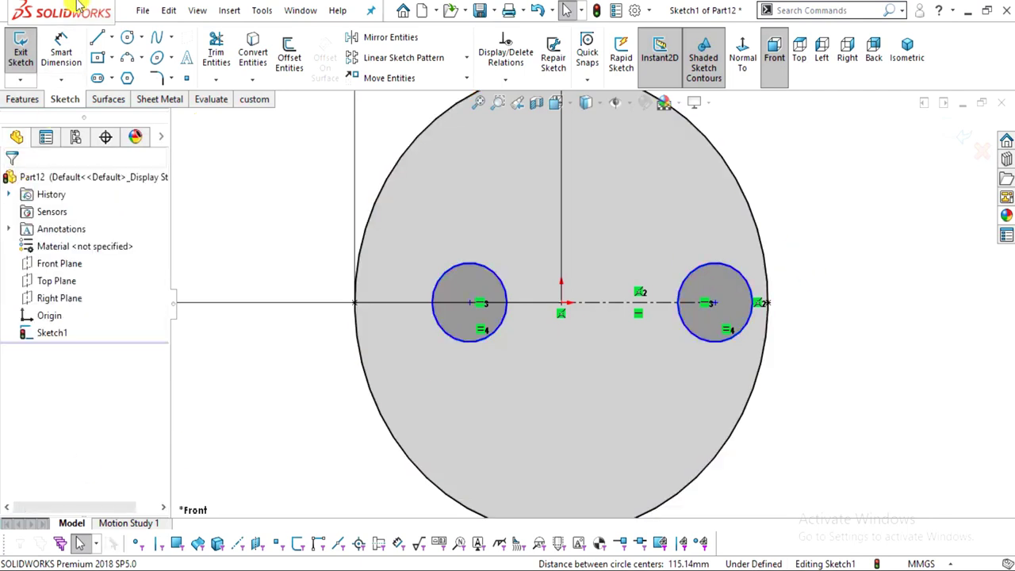
Dimension the right circle's diameter as 12.5 mm, matching the hole callout in the PDF drawing
{"action": "left_click", "coordinate": [61, 46]}
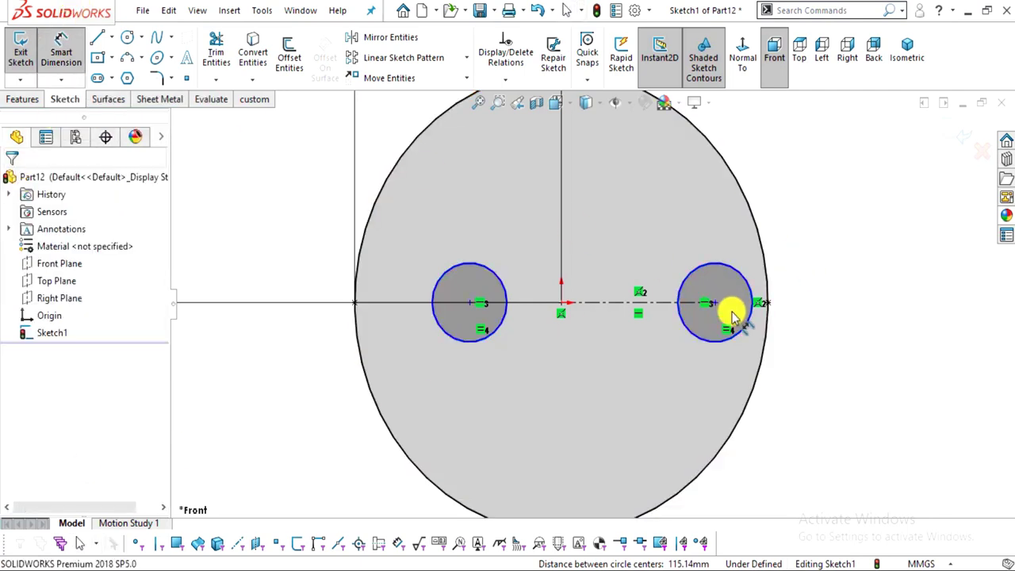
{"action": "key", "text": "alt+Tab"}
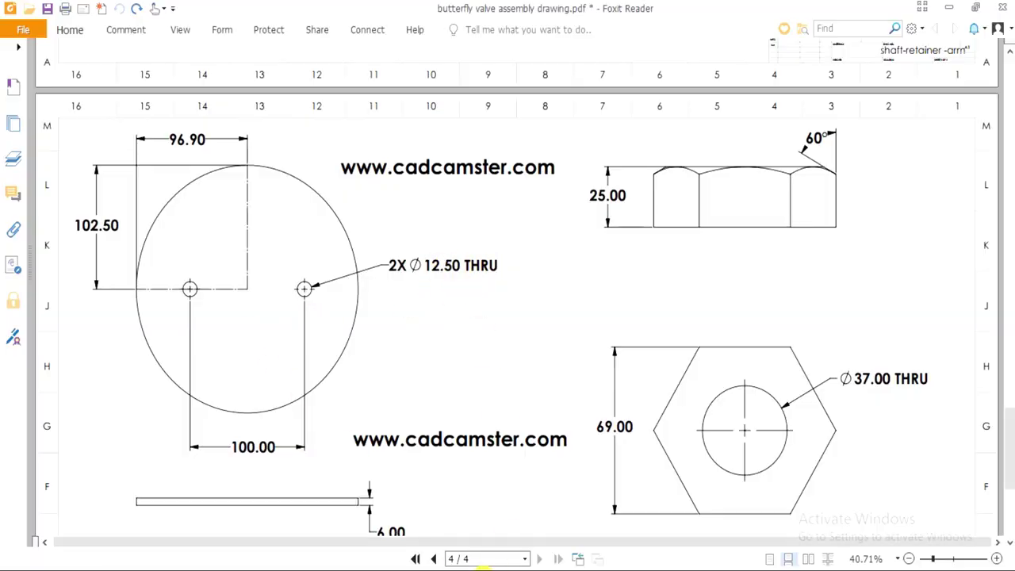
{"action": "key", "text": "alt+Tab"}
{"action": "left_click", "coordinate": [709, 351]}
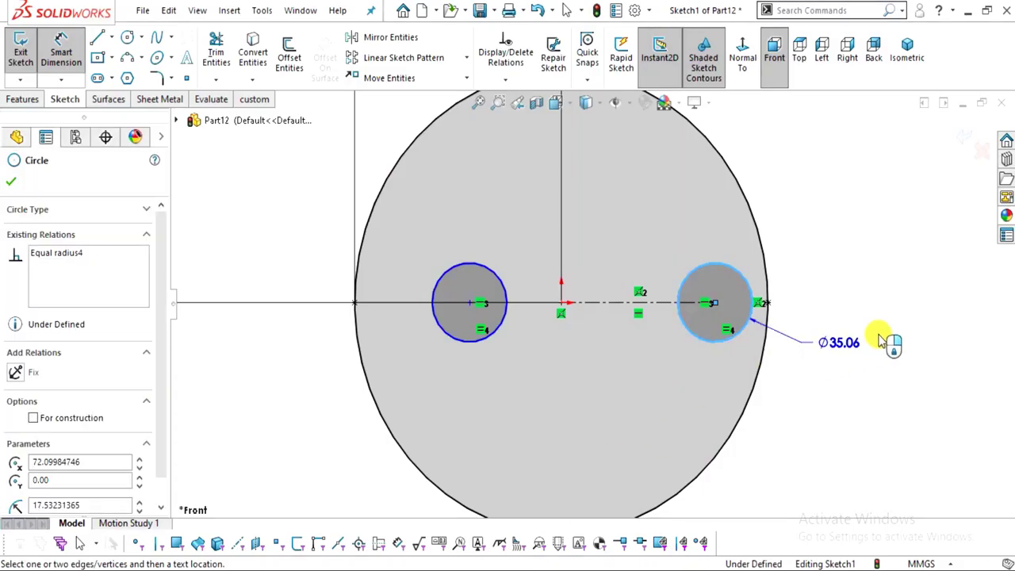
{"action": "left_click", "coordinate": [887, 341]}
{"action": "type", "text": "12.5"}
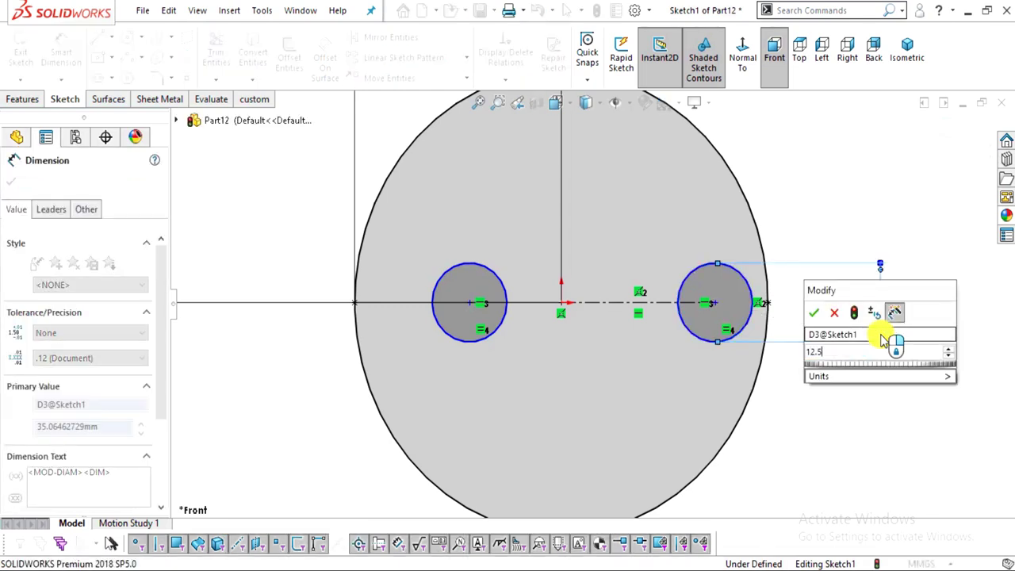
{"action": "key", "text": "Return"}
{"action": "key", "text": "Escape"}
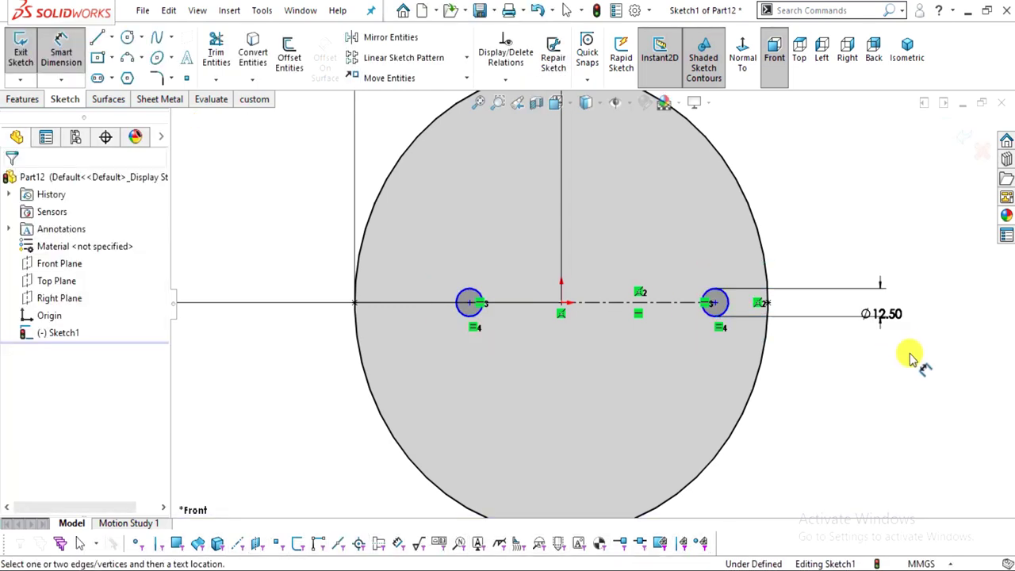
Dimension the distance between the two hole centers as 100 mm, as given in the PDF drawing
{"action": "key", "text": "alt+Tab"}
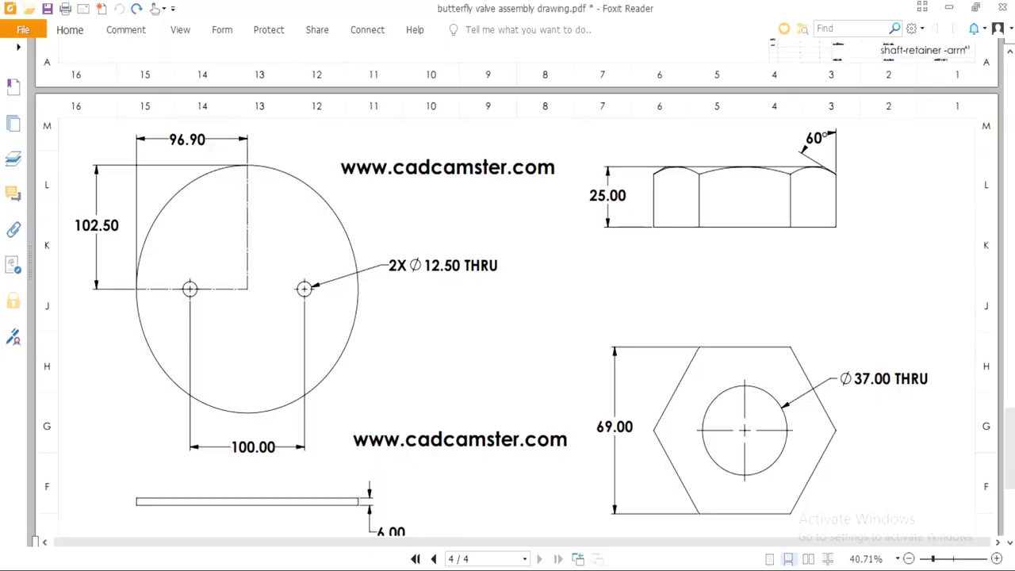
{"action": "key", "text": "alt+Tab"}
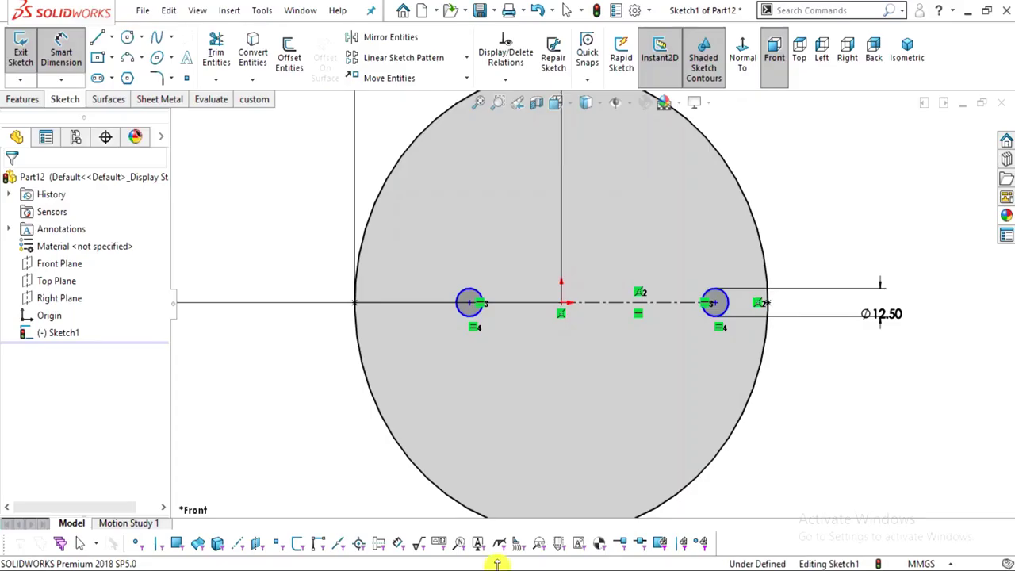
{"action": "left_click", "coordinate": [469, 303]}
{"action": "left_click", "coordinate": [713, 303]}
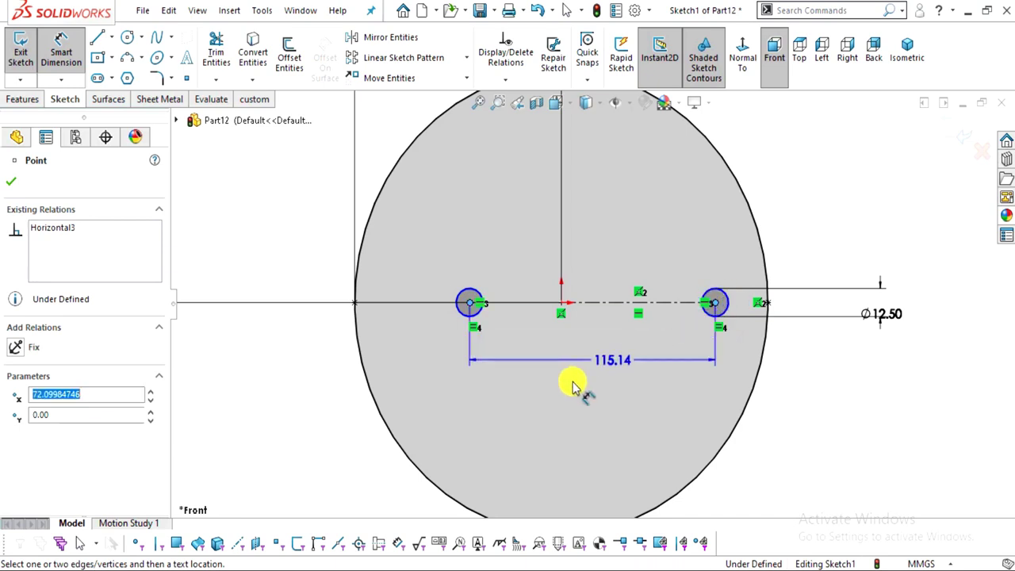
{"action": "left_click", "coordinate": [578, 386]}
{"action": "type", "text": "1"}
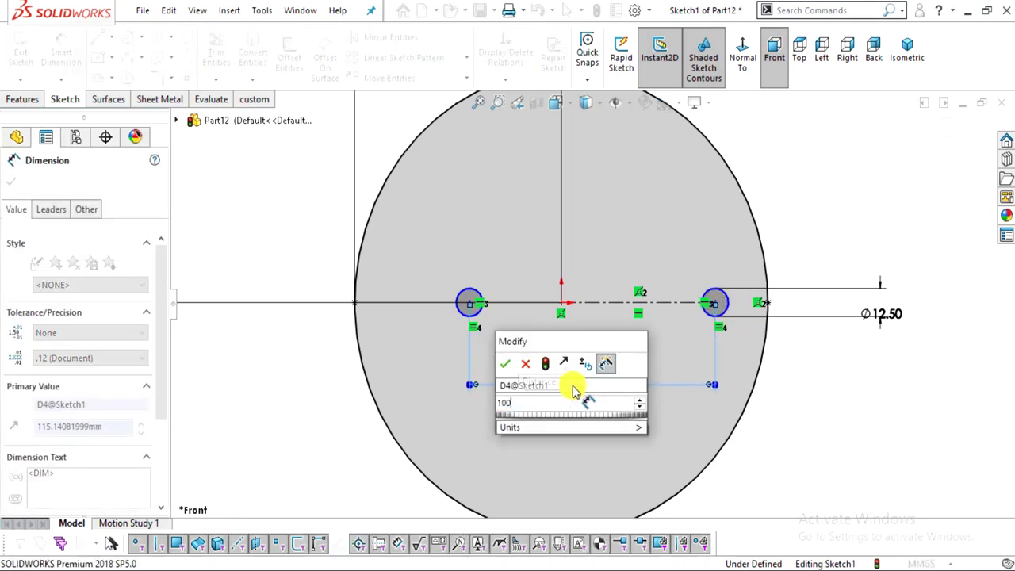
{"action": "type", "text": "00"}
{"action": "key", "text": "Return"}
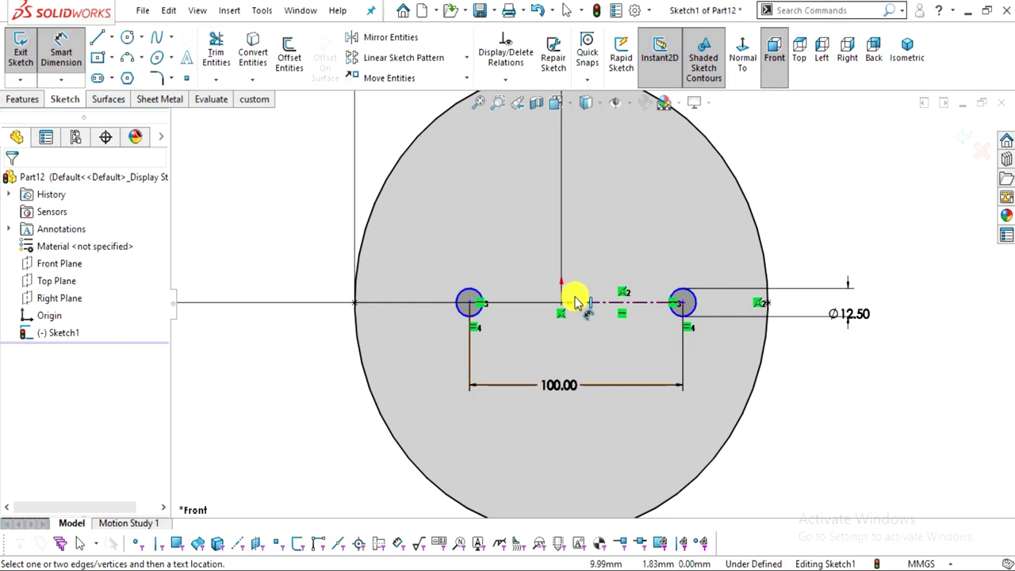
Dimension the distance from the origin to the right hole's center as 50 mm
{"action": "left_click", "coordinate": [560, 306]}
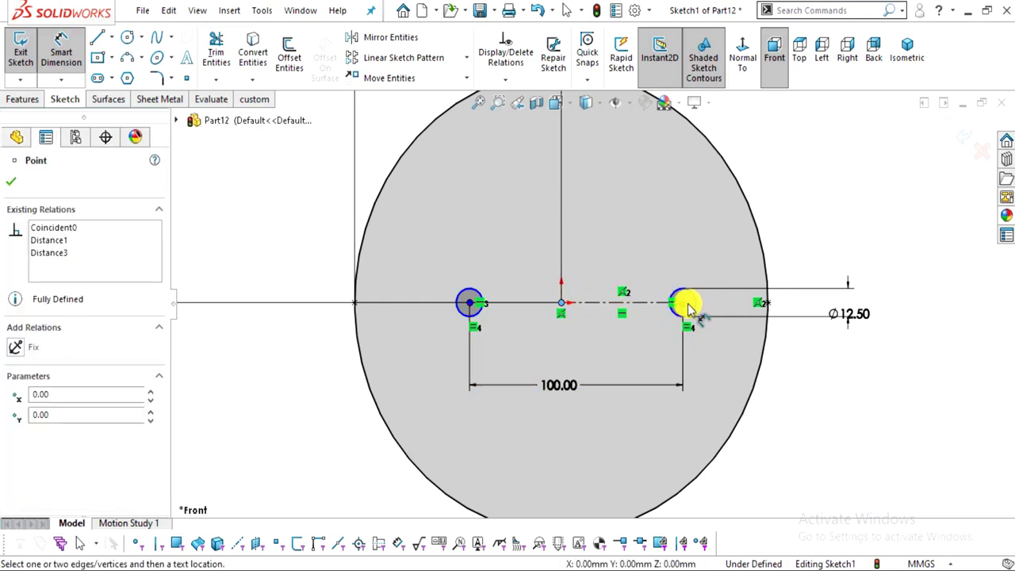
{"action": "left_click", "coordinate": [683, 306]}
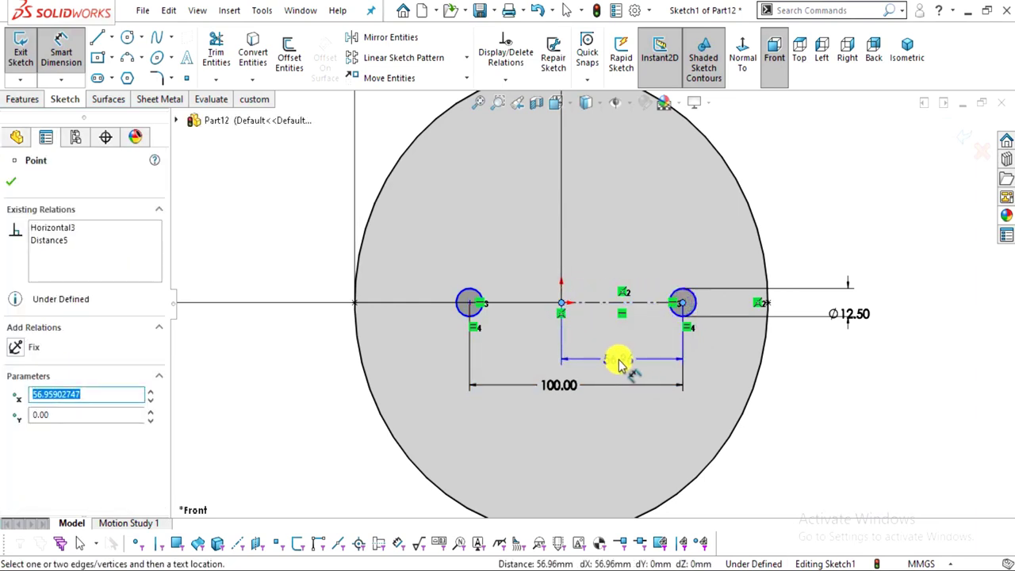
{"action": "left_click", "coordinate": [616, 362]}
{"action": "left_click", "coordinate": [616, 357]}
{"action": "type", "text": "50"}
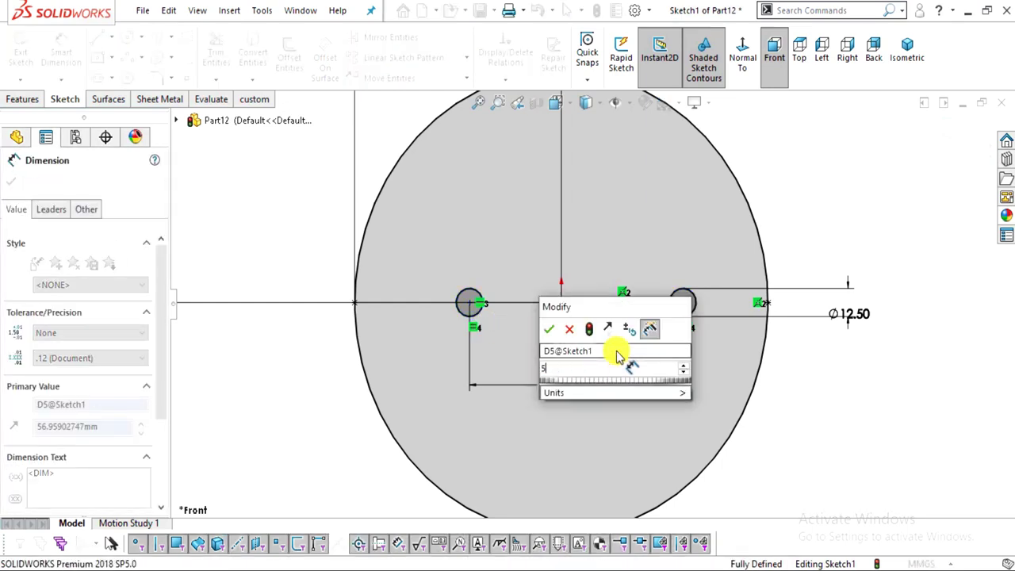
{"action": "key", "text": "Return"}
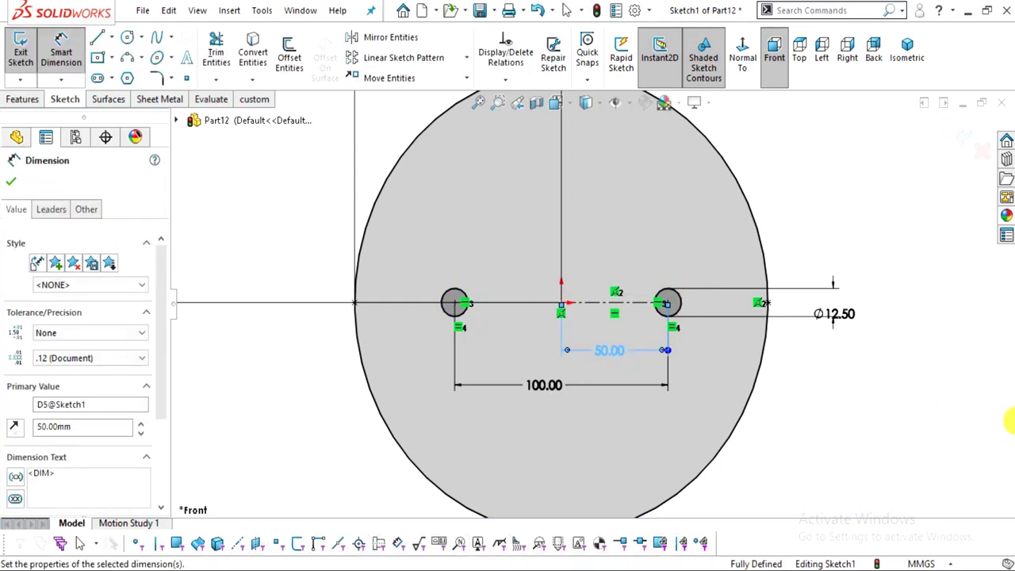
Check the plate thickness in the PDF drawing and extrude the sketch 6 mm with the Mid Plane end condition
{"action": "key", "text": "alt+Tab"}
{"action": "scroll", "coordinate": [414, 407], "scroll_direction": "down", "scroll_amount": 1}
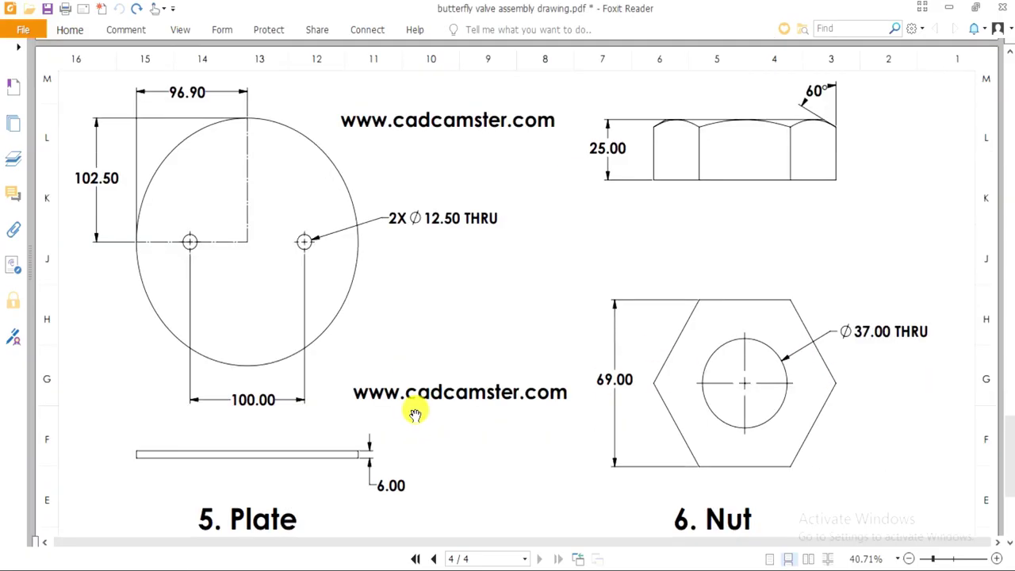
{"action": "key", "text": "alt+Tab"}
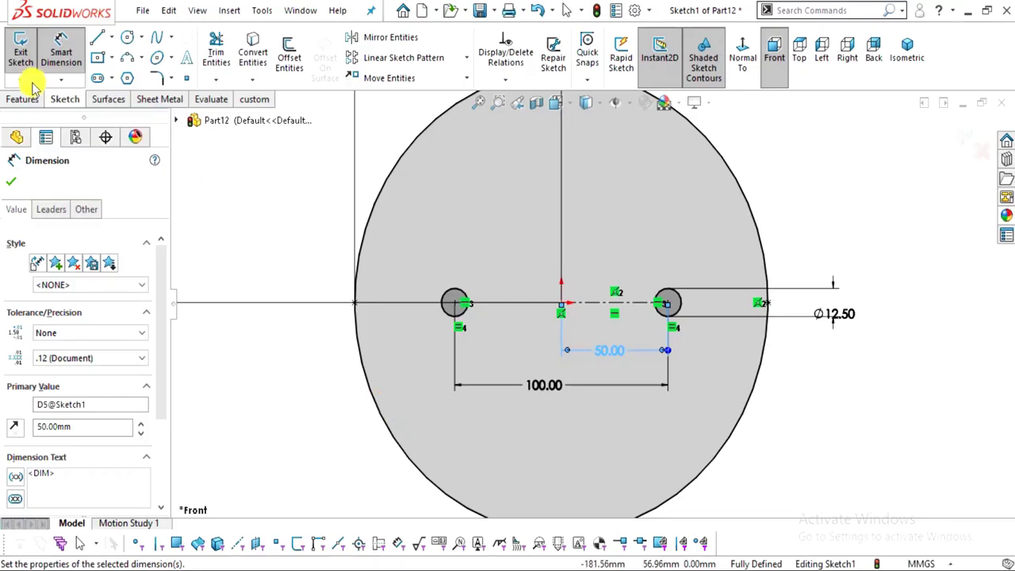
{"action": "left_click", "coordinate": [11, 183]}
{"action": "left_click", "coordinate": [23, 101]}
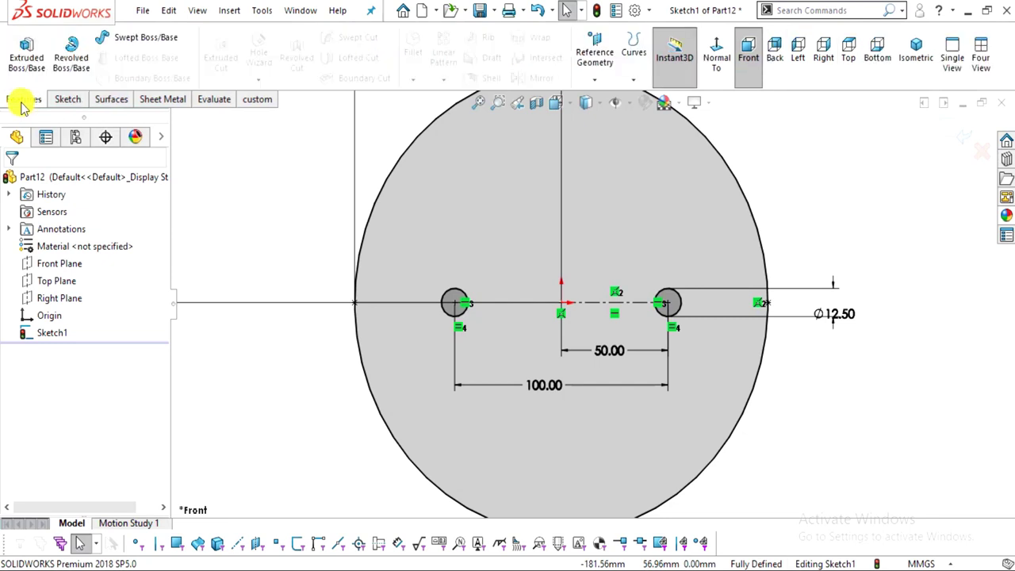
{"action": "left_click", "coordinate": [22, 68]}
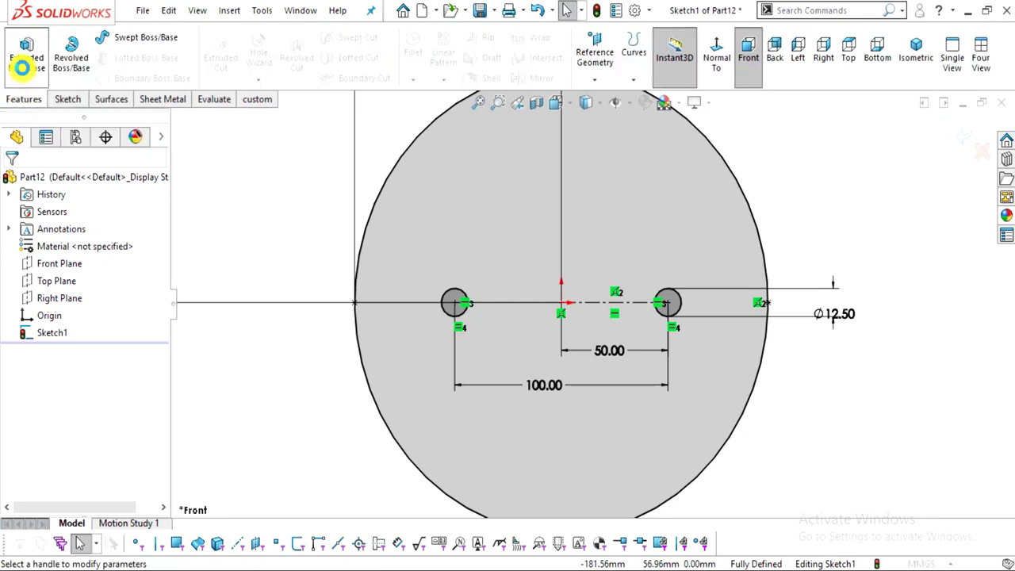
{"action": "left_click", "coordinate": [61, 278]}
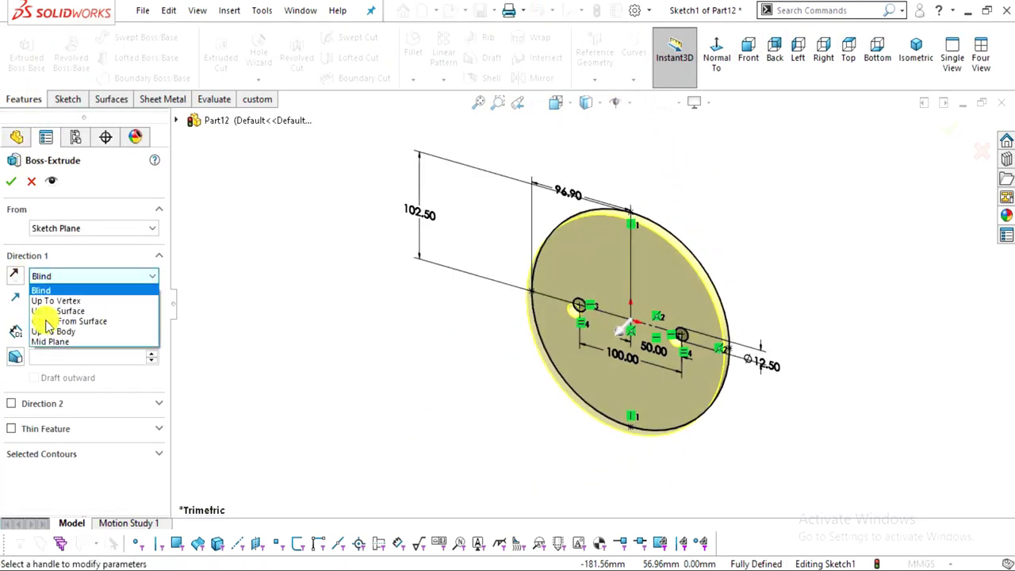
{"action": "left_click", "coordinate": [49, 341]}
{"action": "type", "text": "6"}
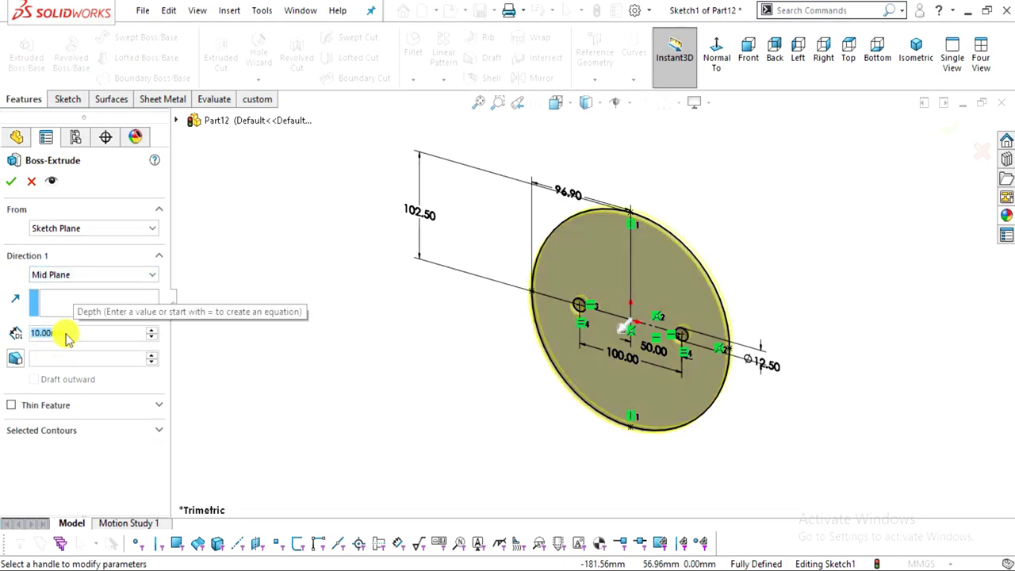
{"action": "key", "text": "Return"}
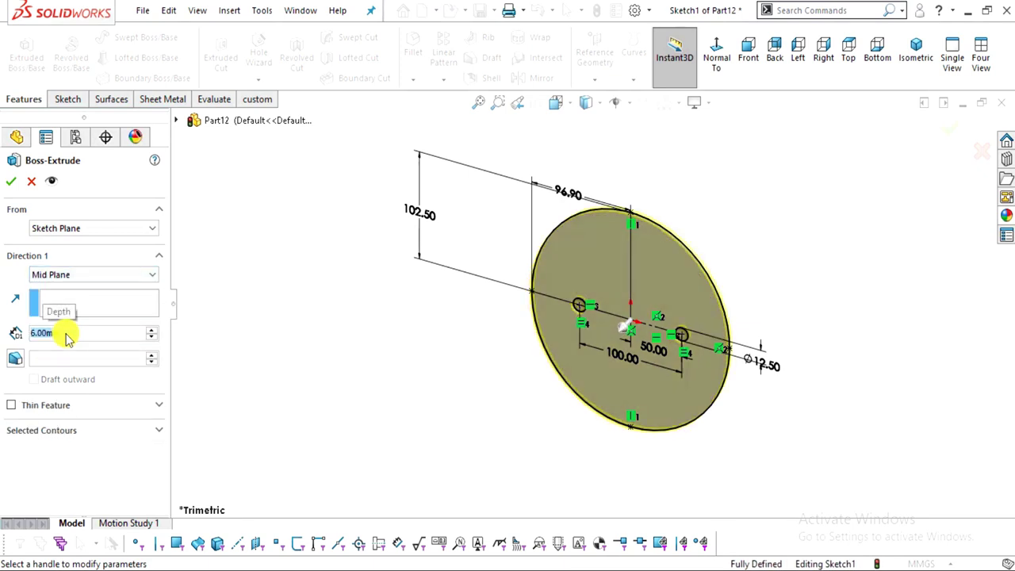
{"action": "left_click", "coordinate": [13, 184]}
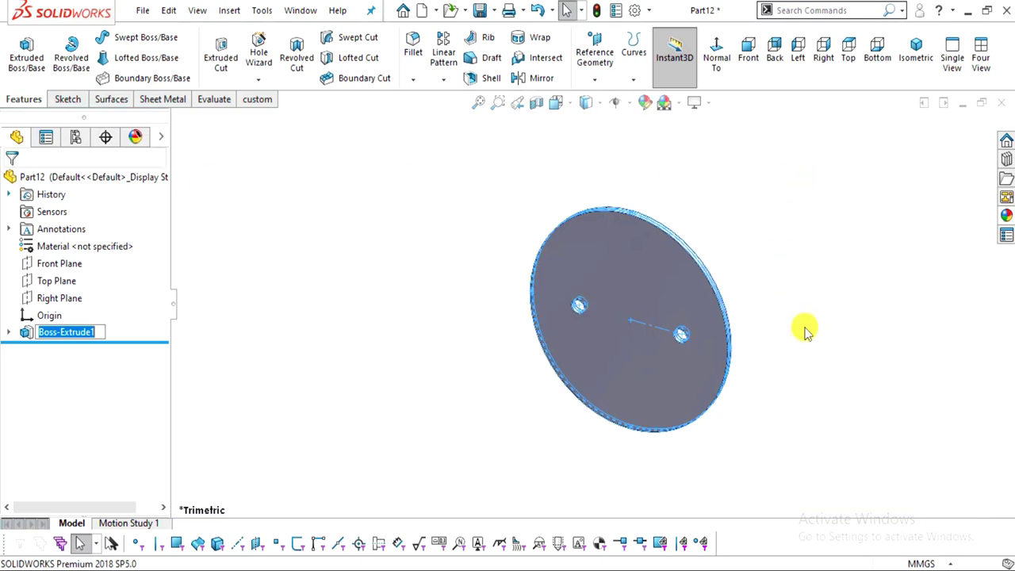
Apply the cast iron appearance from the Iron category to the whole plate
{"action": "mouse_move", "coordinate": [695, 426]}
{"action": "middle_mouse_down"}
{"action": "mouse_move", "coordinate": [716, 229]}
{"action": "mouse_move", "coordinate": [693, 321]}
{"action": "mouse_move", "coordinate": [697, 408]}
{"action": "mouse_move", "coordinate": [690, 317]}
{"action": "mouse_move", "coordinate": [745, 397]}
{"action": "mouse_move", "coordinate": [661, 404]}
{"action": "middle_mouse_up"}
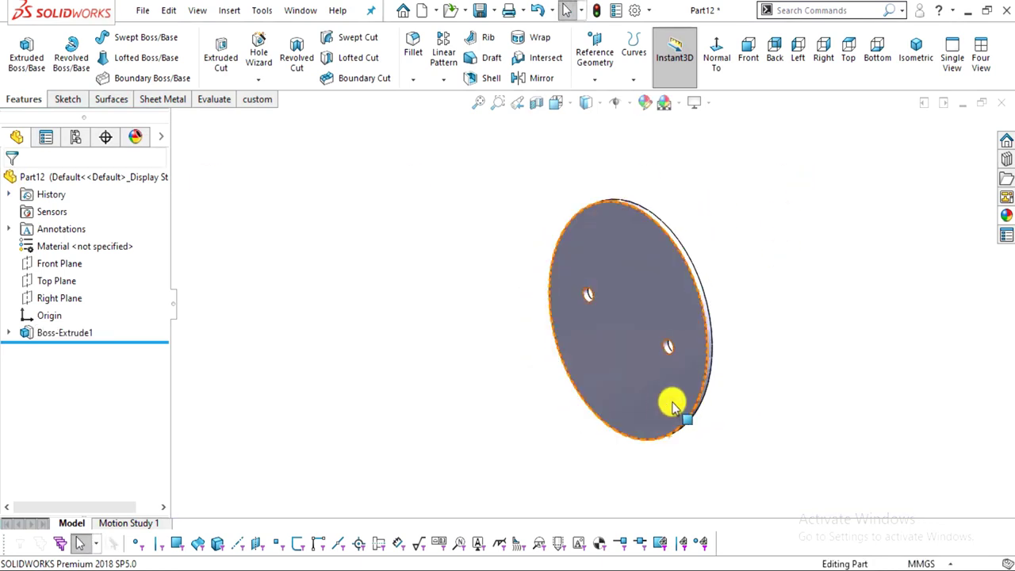
{"action": "scroll", "coordinate": [714, 333], "scroll_direction": "down", "scroll_amount": 1}
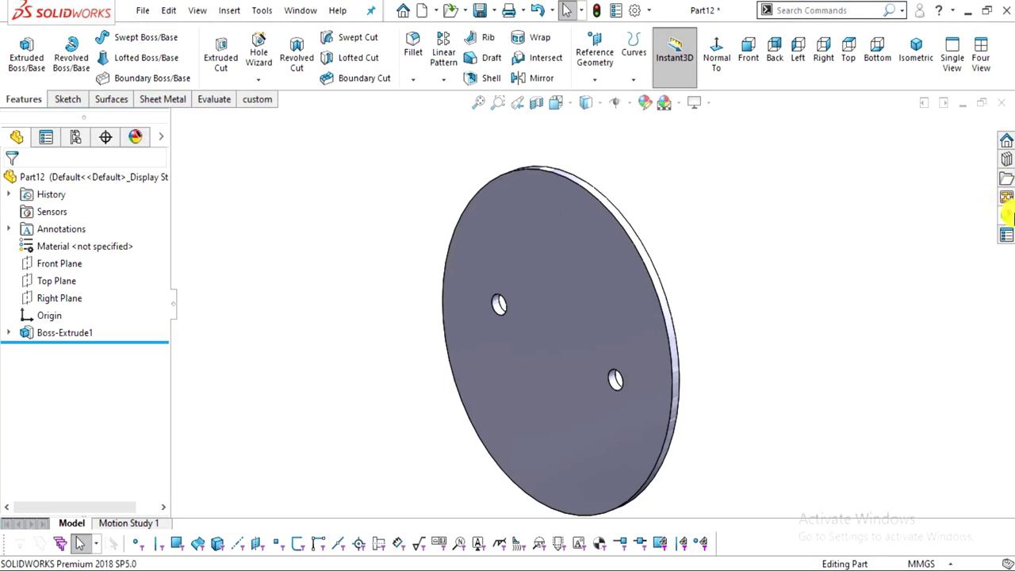
{"action": "left_click", "coordinate": [1005, 214]}
{"action": "scroll", "coordinate": [884, 238], "scroll_direction": "down", "scroll_amount": 3}
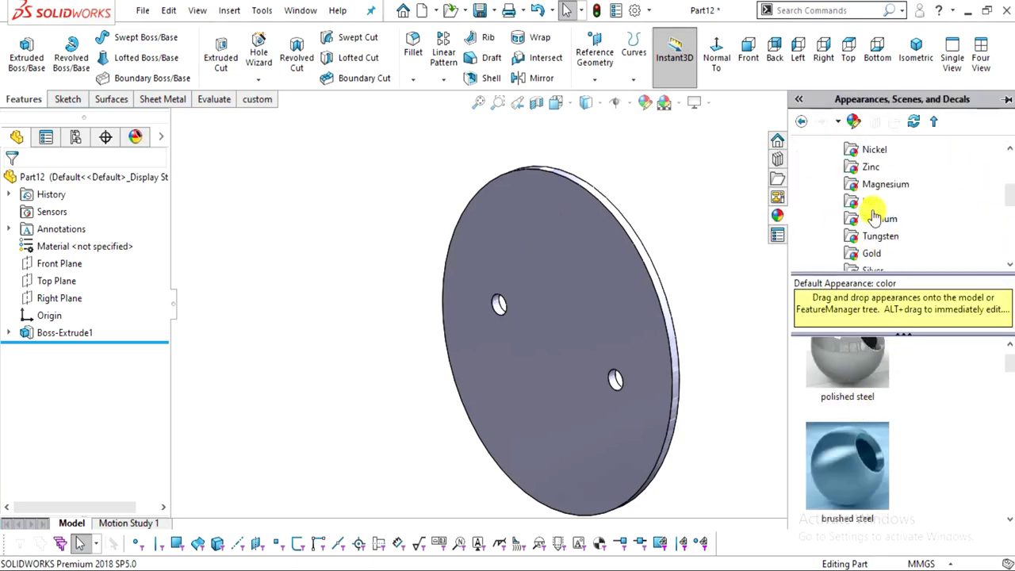
{"action": "left_click", "coordinate": [870, 202]}
{"action": "scroll", "coordinate": [825, 467], "scroll_direction": "down", "scroll_amount": 1}
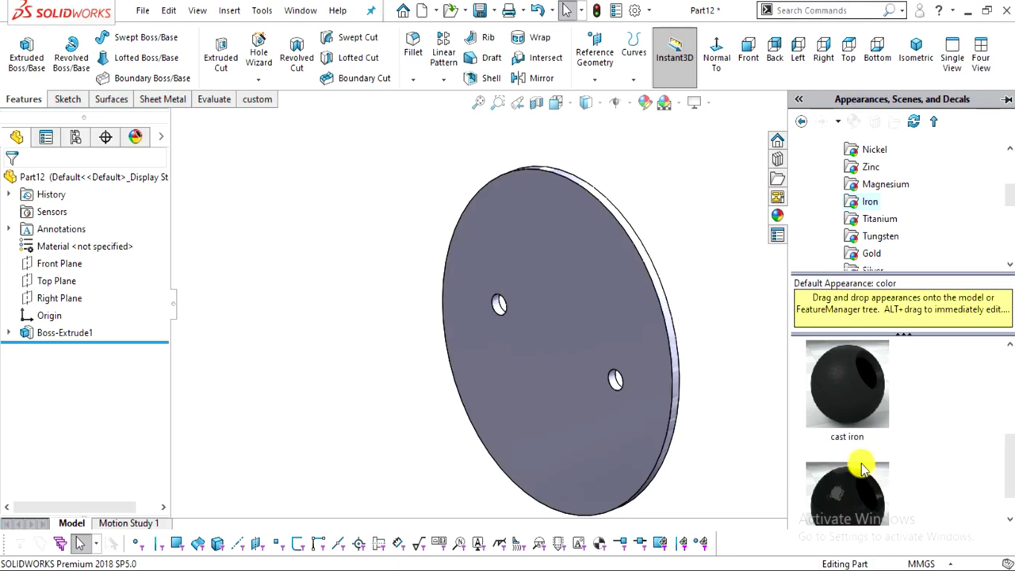
{"action": "left_click", "coordinate": [854, 428]}
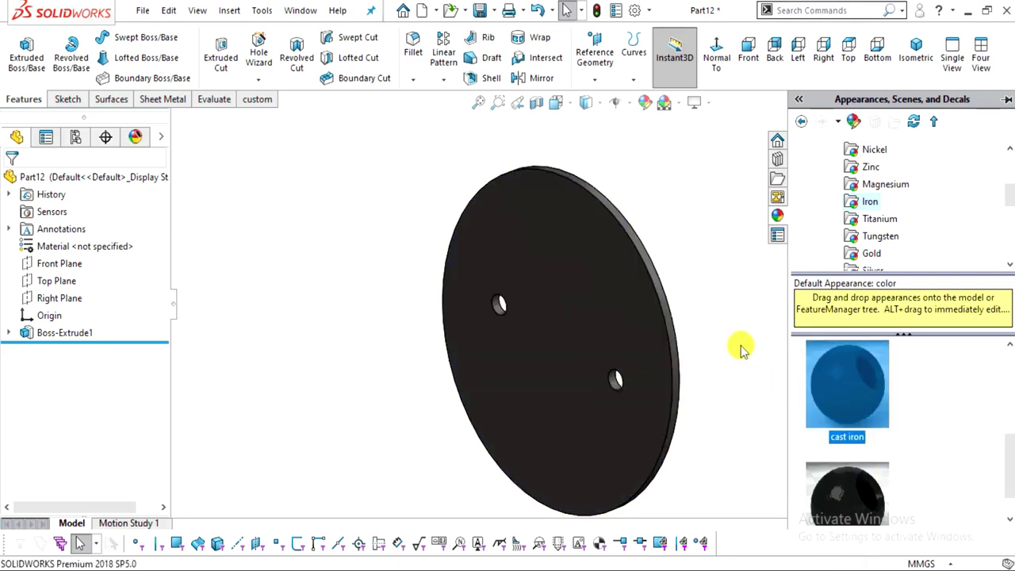
{"action": "left_click", "coordinate": [641, 401]}
Examine the plate's textured surface, rim and two holes up close and from different angles
{"action": "middle_click_drag", "start_coordinate": [641, 401], "coordinate": [654, 344]}
{"action": "scroll", "coordinate": [671, 423], "scroll_direction": "up", "scroll_amount": 3}
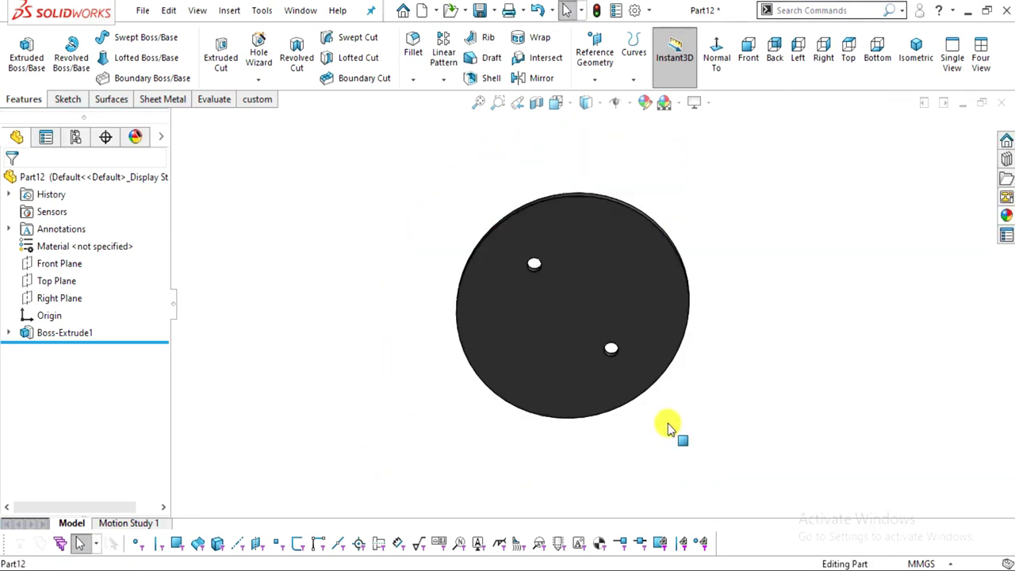
{"action": "scroll", "coordinate": [639, 330], "scroll_direction": "down", "scroll_amount": 6}
{"action": "scroll", "coordinate": [623, 339], "scroll_direction": "down", "scroll_amount": 1}
{"action": "middle_click_drag", "start_coordinate": [629, 312], "coordinate": [623, 362]}
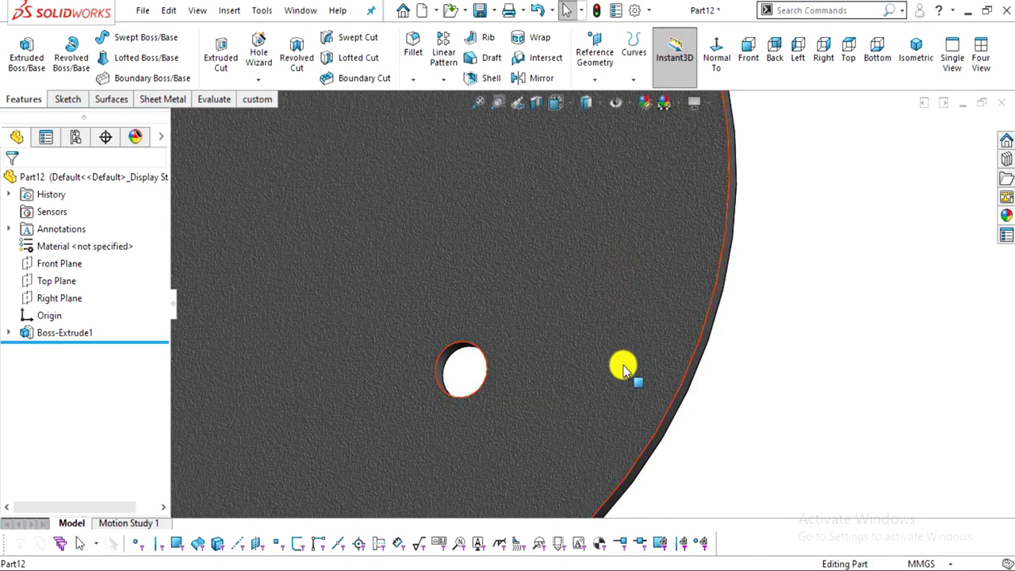
{"action": "scroll", "coordinate": [623, 362], "scroll_direction": "down", "scroll_amount": 3}
{"action": "scroll", "coordinate": [642, 287], "scroll_direction": "up", "scroll_amount": 8}
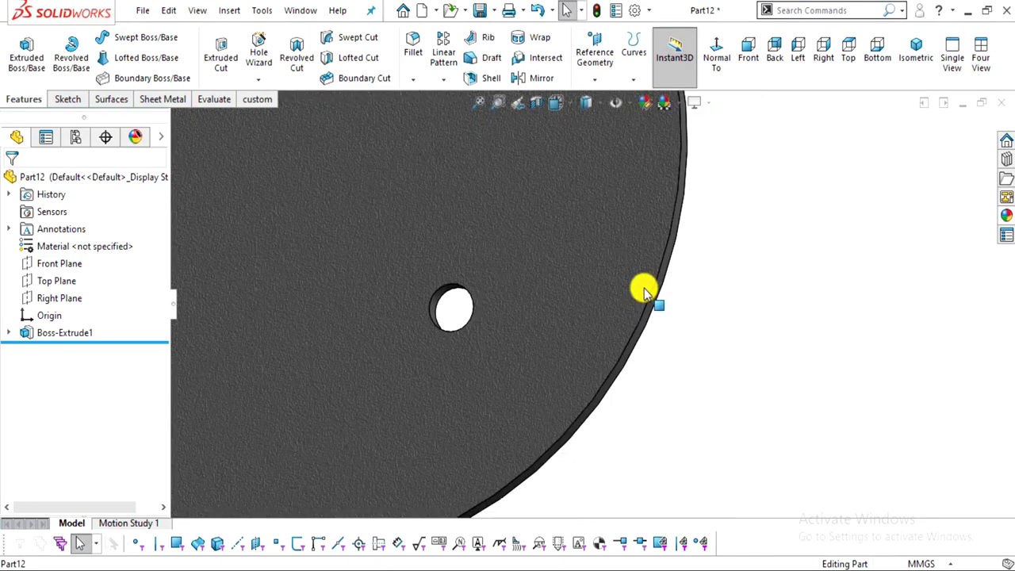
{"action": "middle_click_drag", "start_coordinate": [594, 208], "coordinate": [607, 267]}
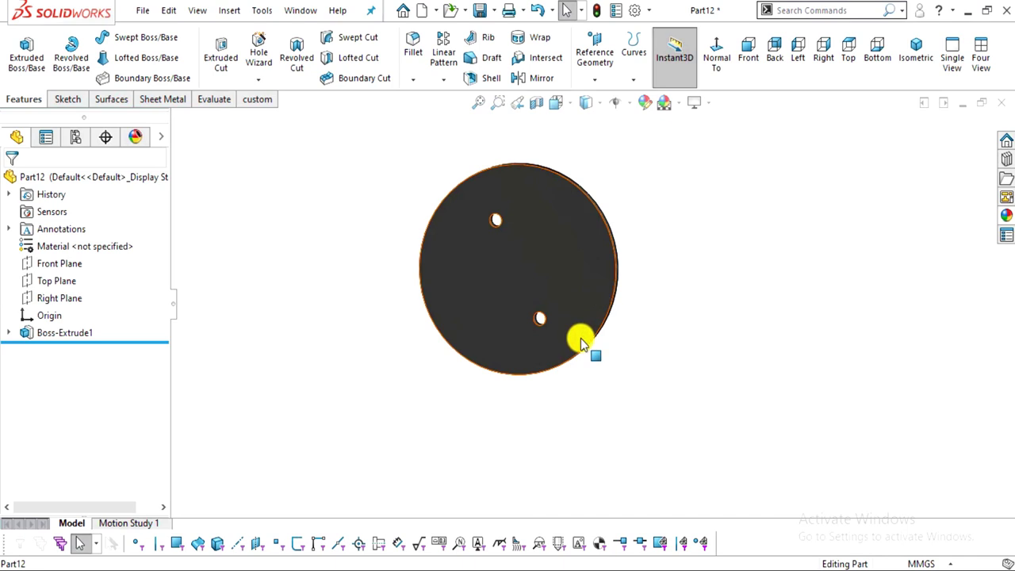
Check the part's name in the PDF drawing and save it as 5.plate in the butterfly valve assm folder
{"action": "key", "text": "alt+Tab"}
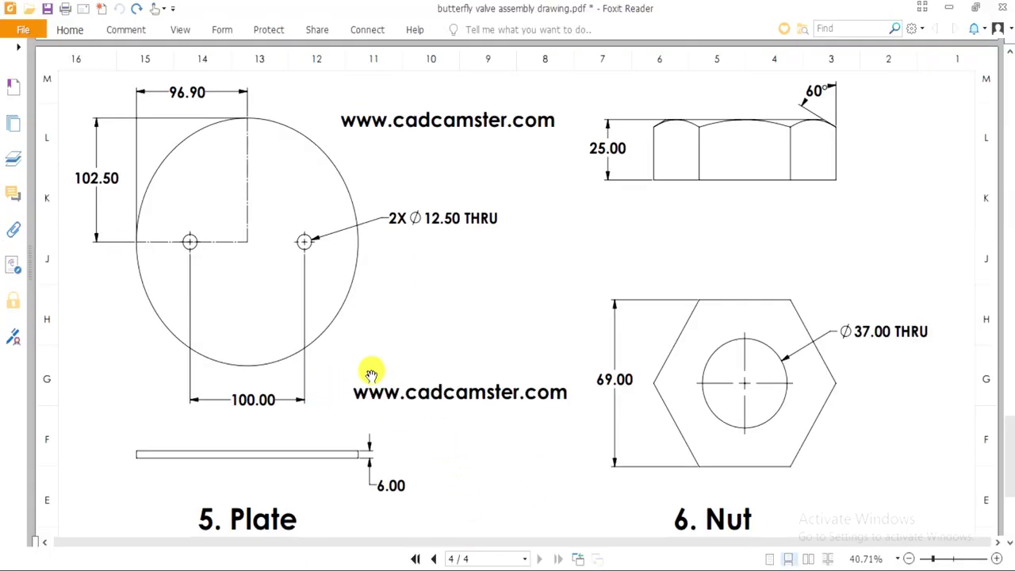
{"action": "scroll", "coordinate": [372, 356], "scroll_direction": "down", "scroll_amount": 3}
{"action": "scroll", "coordinate": [376, 366], "scroll_direction": "up", "scroll_amount": 3}
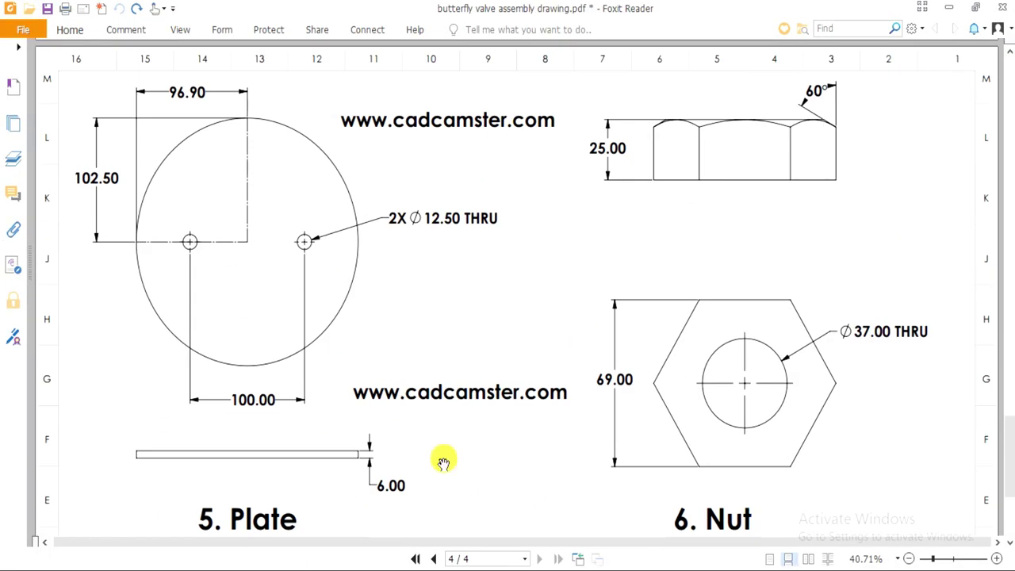
{"action": "key", "text": "alt+Tab"}
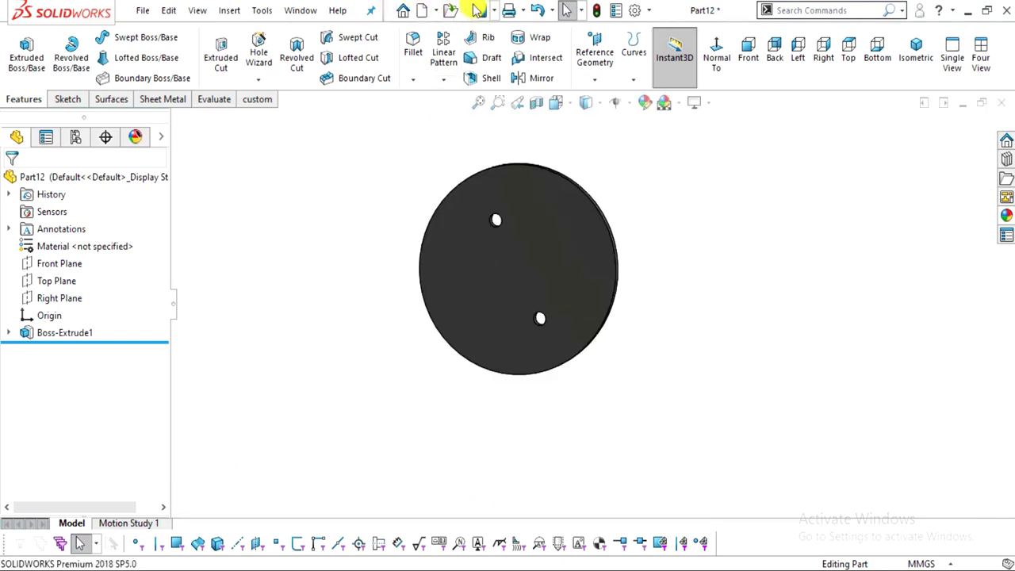
{"action": "key", "text": "ctrl+s"}
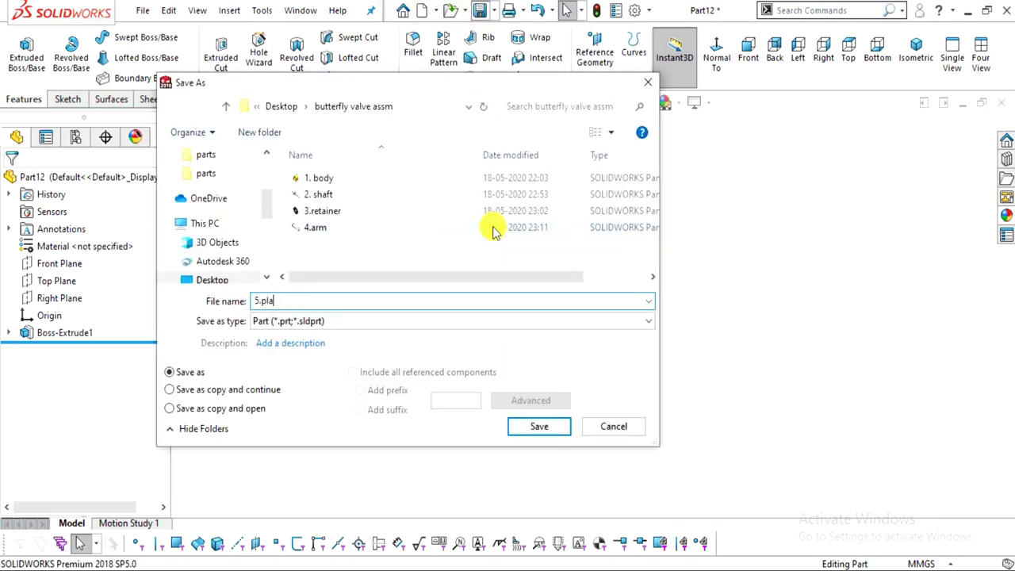
{"action": "left_click", "coordinate": [538, 429]}
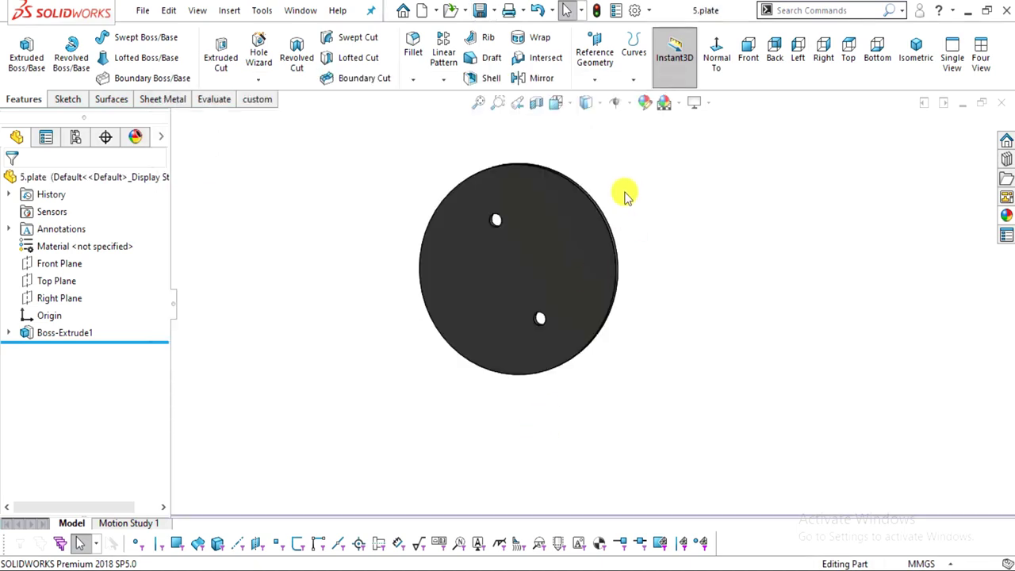
Switch to the PDF drawing in Foxit Reader and examine the nut's views and dimensions
{"action": "key", "text": "alt+Tab"}
{"action": "scroll", "coordinate": [701, 253], "scroll_direction": "down", "scroll_amount": 1}
{"action": "scroll", "coordinate": [702, 258], "scroll_direction": "up", "scroll_amount": 1}
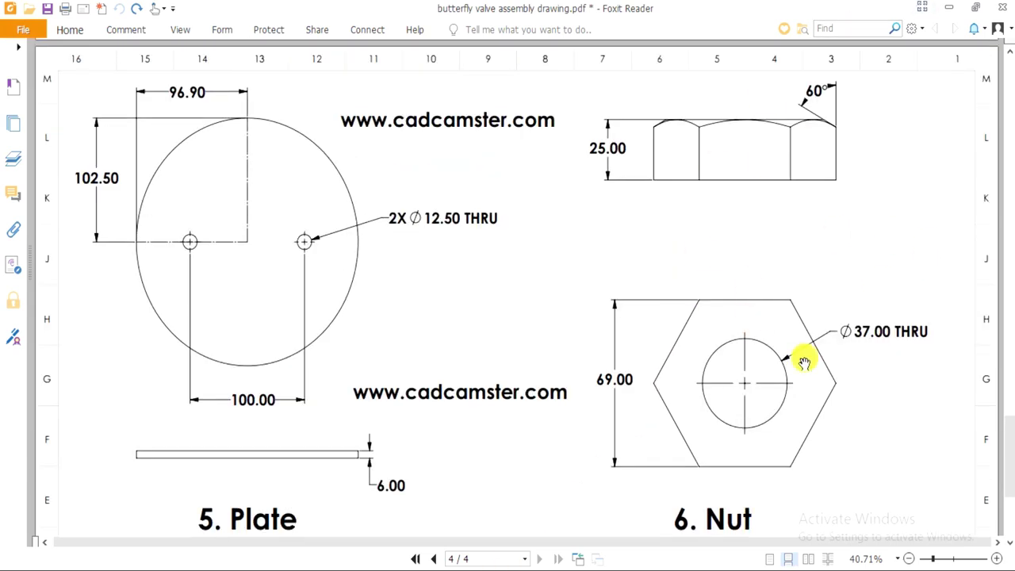
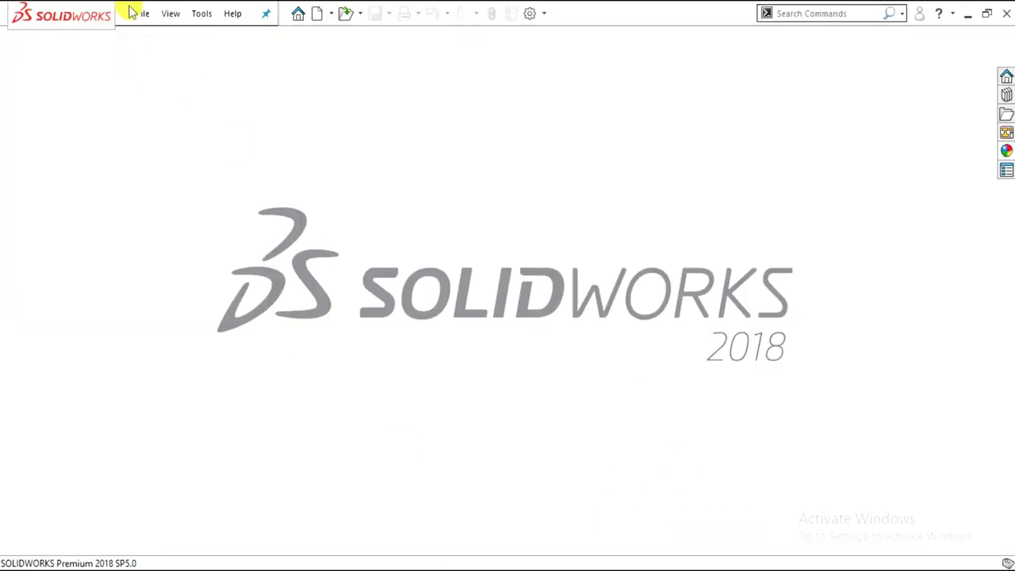
{"action": "left_click", "coordinate": [132, 13]}
{"action": "left_click", "coordinate": [164, 57]}
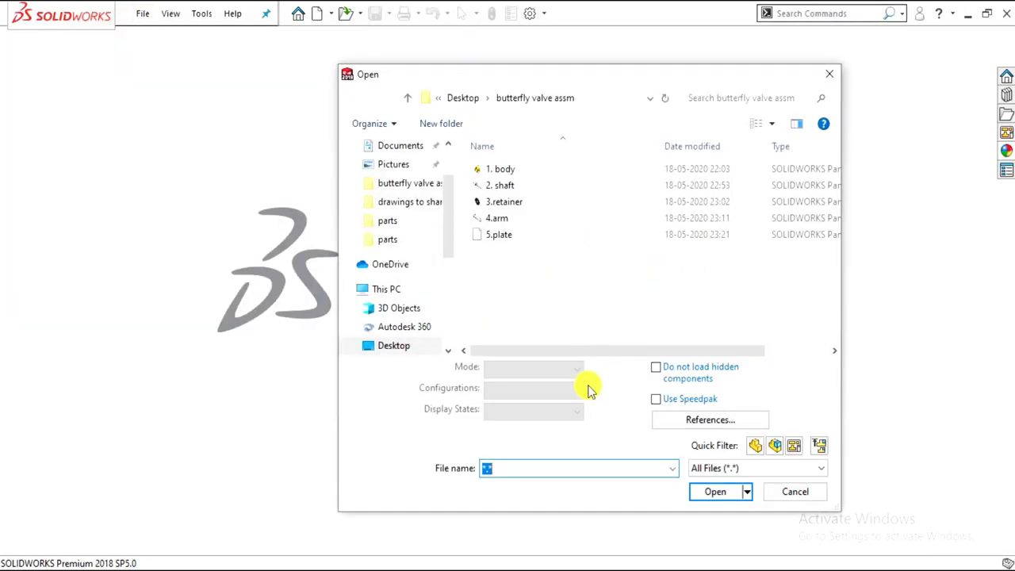
{"action": "left_click", "coordinate": [829, 74]}
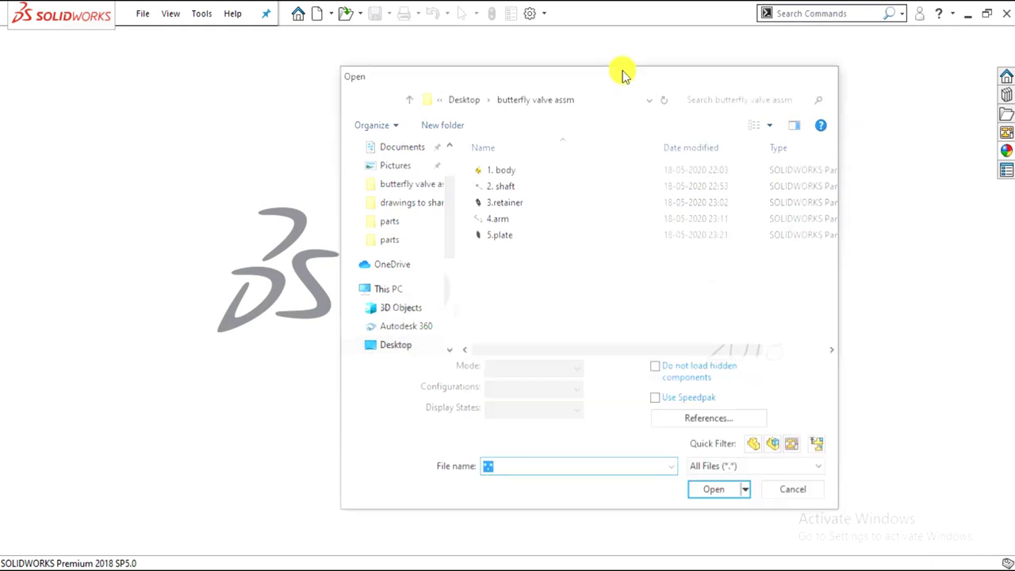
Create a new part document for the nut
{"action": "left_click", "coordinate": [136, 16]}
{"action": "left_click", "coordinate": [166, 45]}
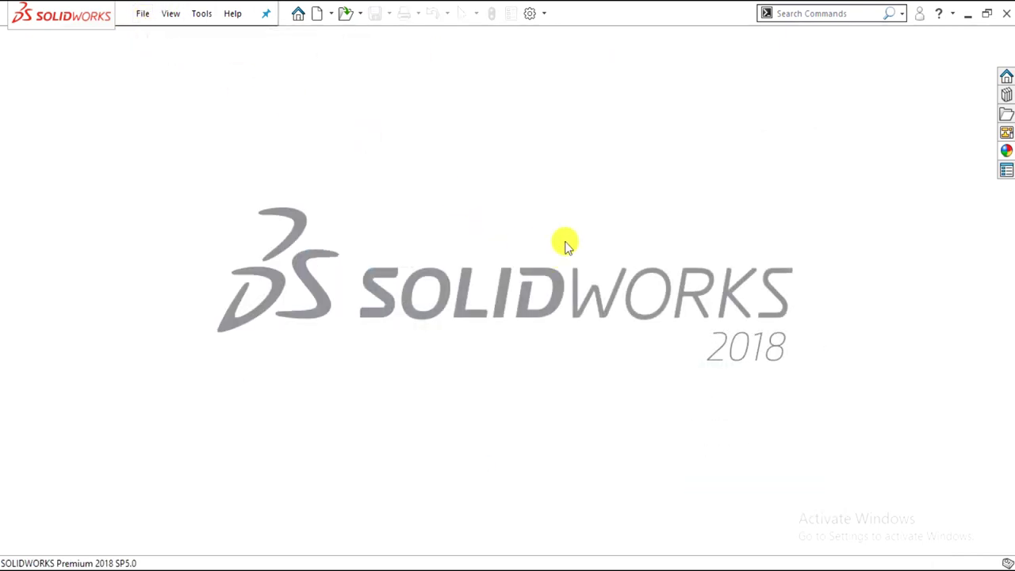
{"action": "left_click", "coordinate": [590, 381]}
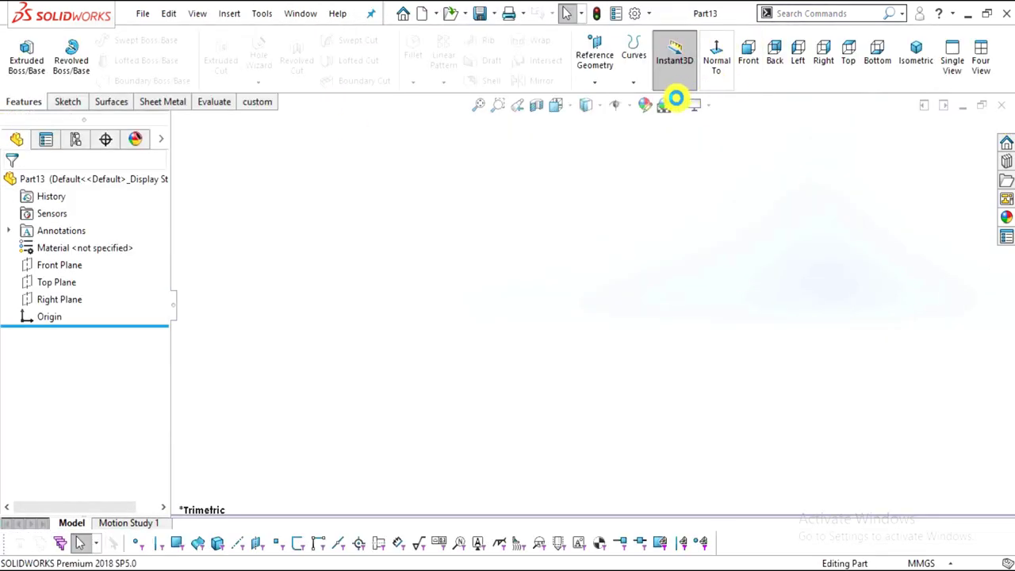
Apply a plain white background scene and set the document's unit system to MMGS
{"action": "left_click", "coordinate": [678, 104]}
{"action": "left_click", "coordinate": [697, 41]}
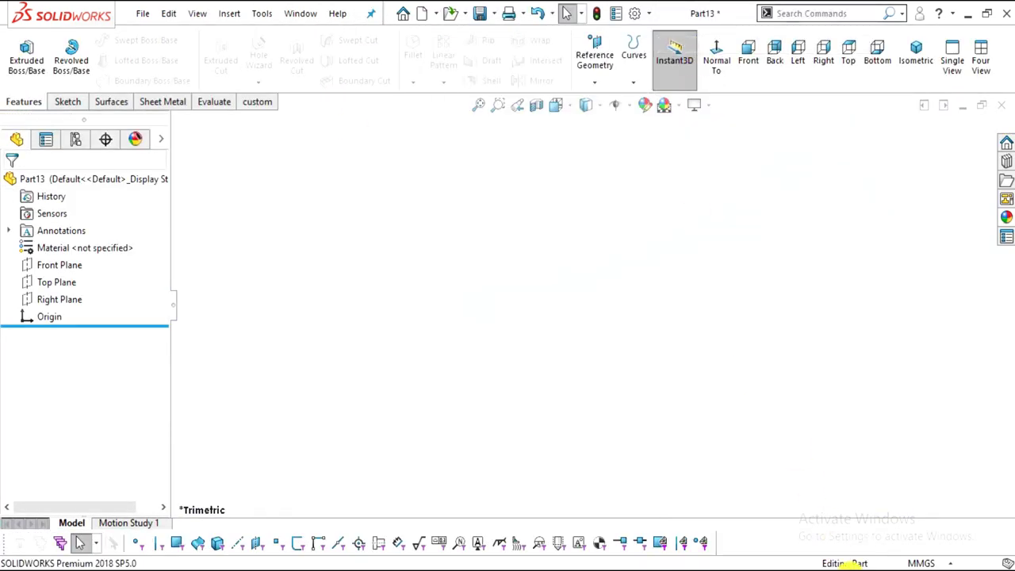
{"action": "left_click", "coordinate": [921, 561]}
{"action": "left_click", "coordinate": [926, 496]}
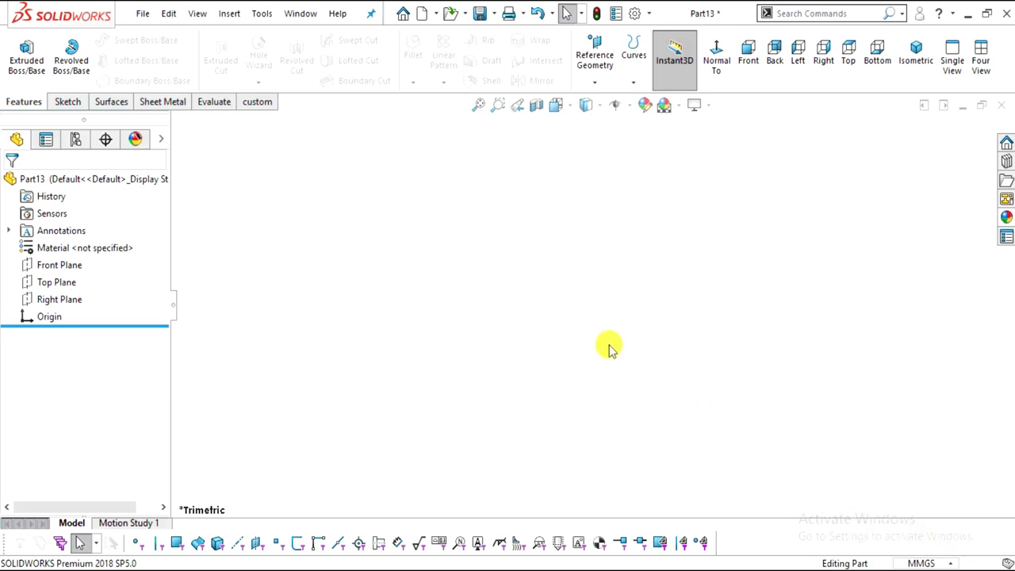
Start a sketch on the Front Plane and draw a six-sided polygon centred on the origin, about 117 mm across flats
{"action": "left_click", "coordinate": [63, 102]}
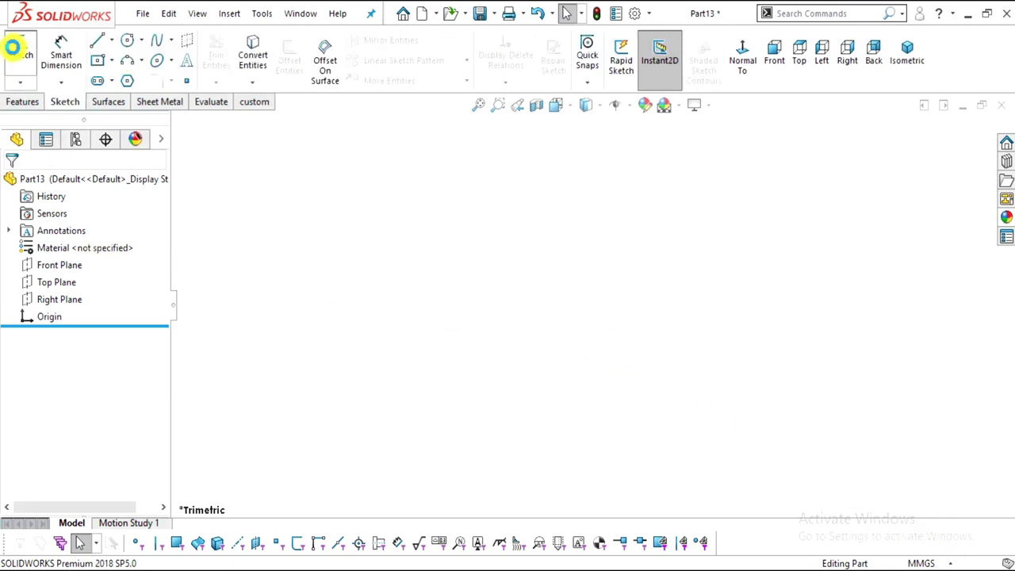
{"action": "left_click", "coordinate": [21, 49]}
{"action": "left_click", "coordinate": [505, 200]}
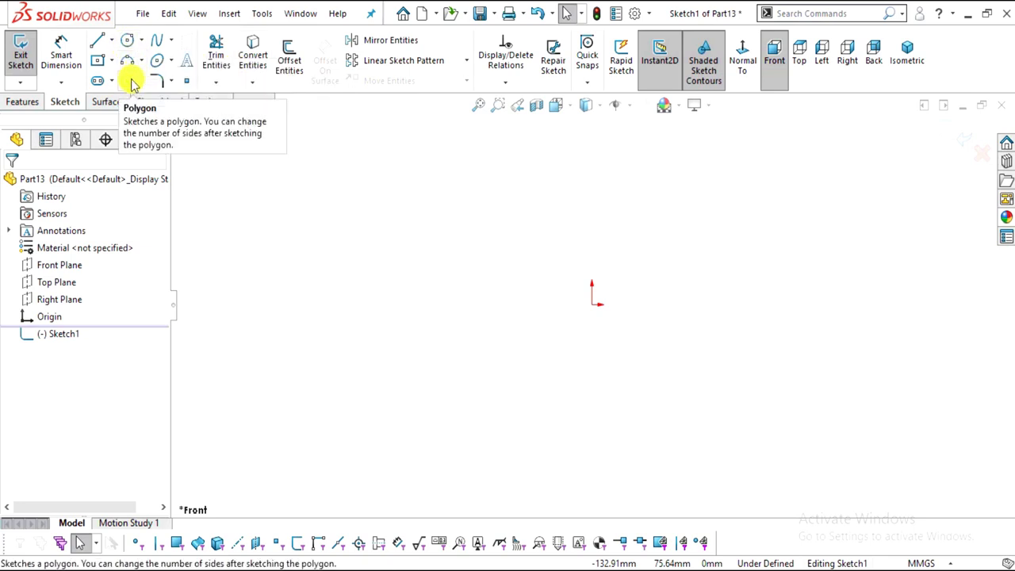
{"action": "left_click", "coordinate": [133, 83]}
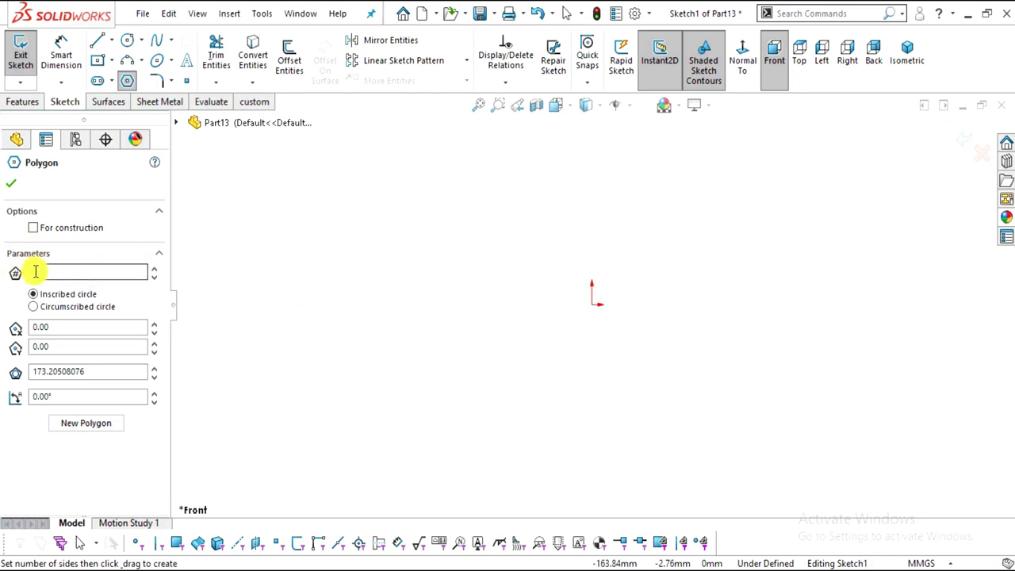
{"action": "left_click", "coordinate": [593, 303]}
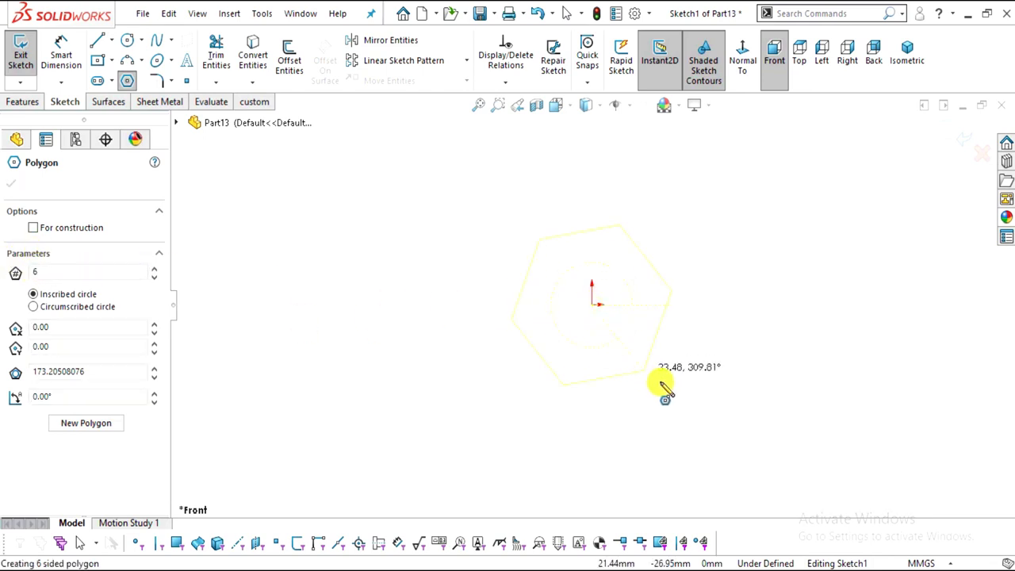
{"action": "left_click", "coordinate": [675, 452]}
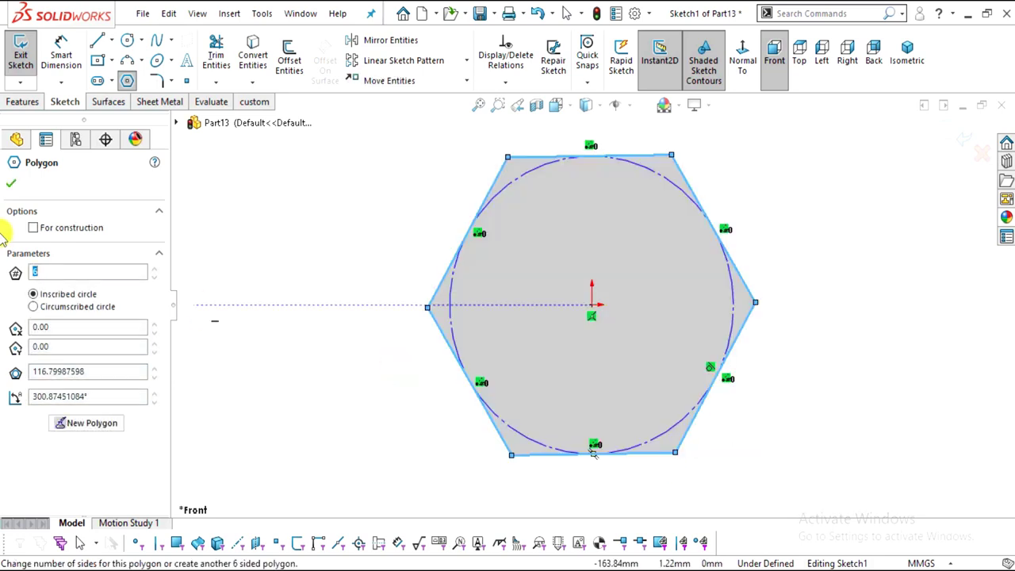
{"action": "left_click", "coordinate": [15, 187]}
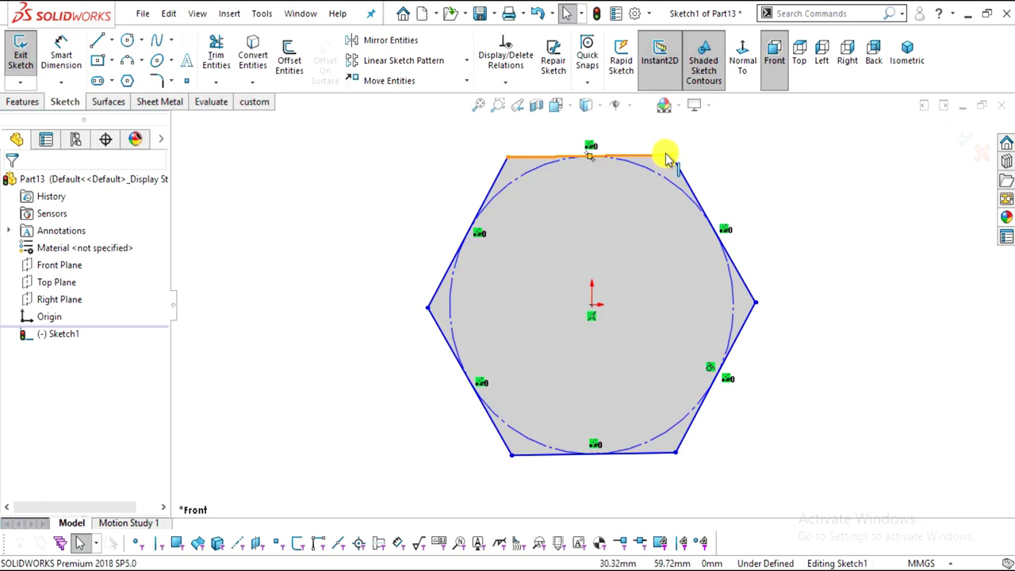
Add a horizontal relation between two opposite corners of the hexagon
{"action": "left_click", "coordinate": [428, 309]}
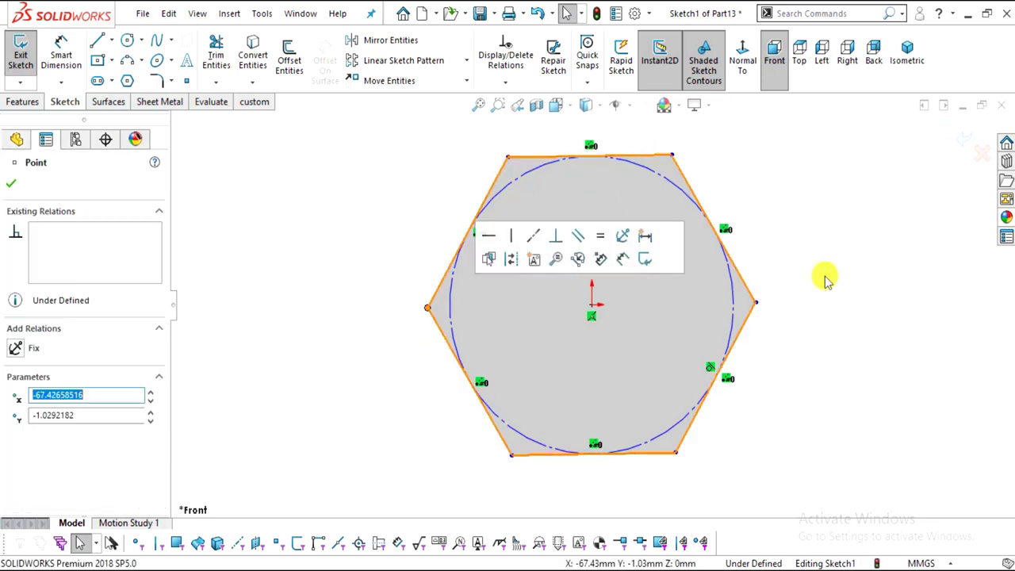
{"action": "left_click", "coordinate": [754, 305], "text": "ctrl"}
{"action": "left_click", "coordinate": [801, 235]}
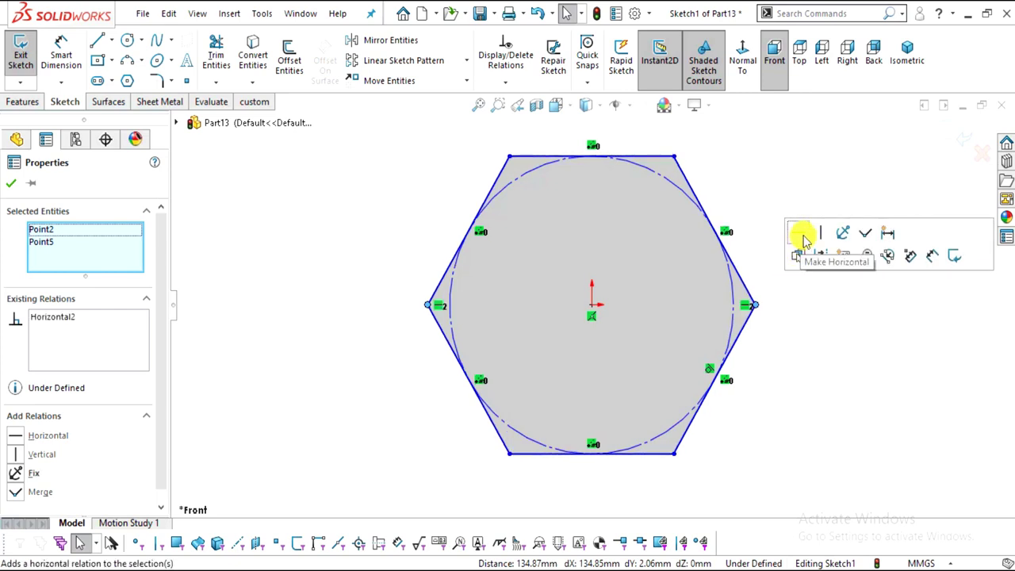
{"action": "left_click", "coordinate": [862, 366]}
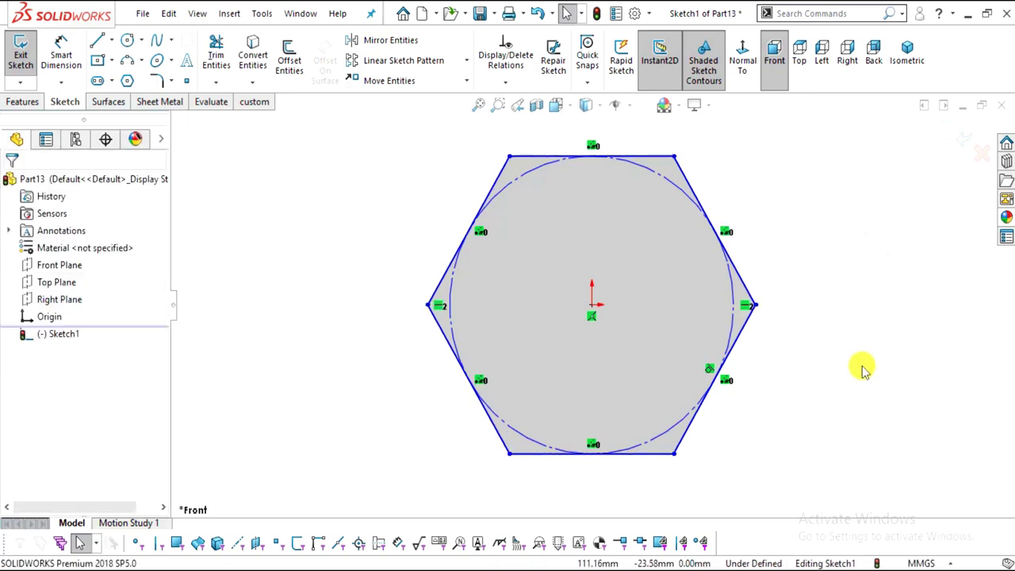
Check the nut's across-flats size in the PDF drawing and dimension the distance between the hexagon's horizontal sides as 69 mm
{"action": "left_click", "coordinate": [502, 565]}
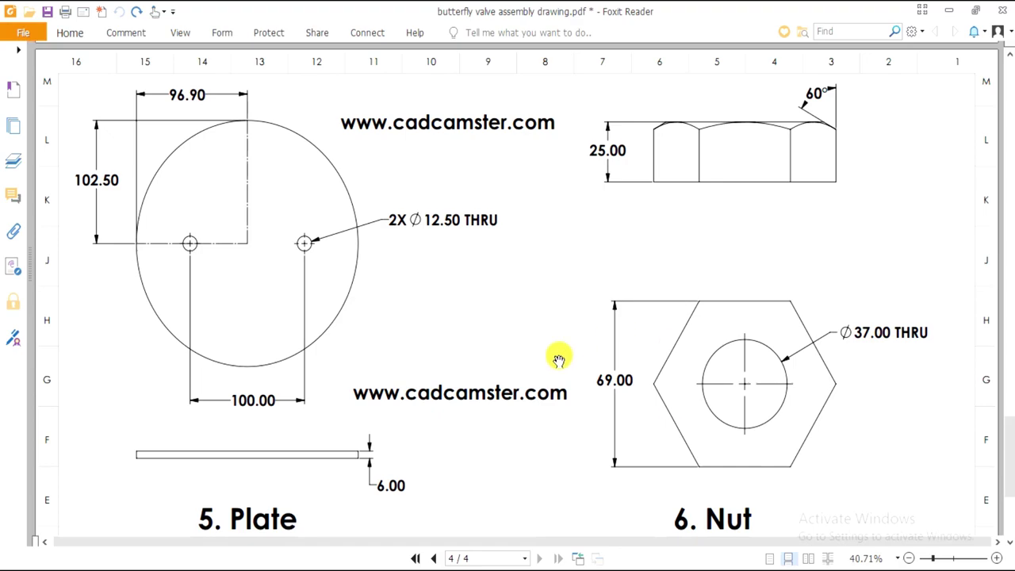
{"action": "key", "text": "alt+Tab"}
{"action": "left_click", "coordinate": [60, 50]}
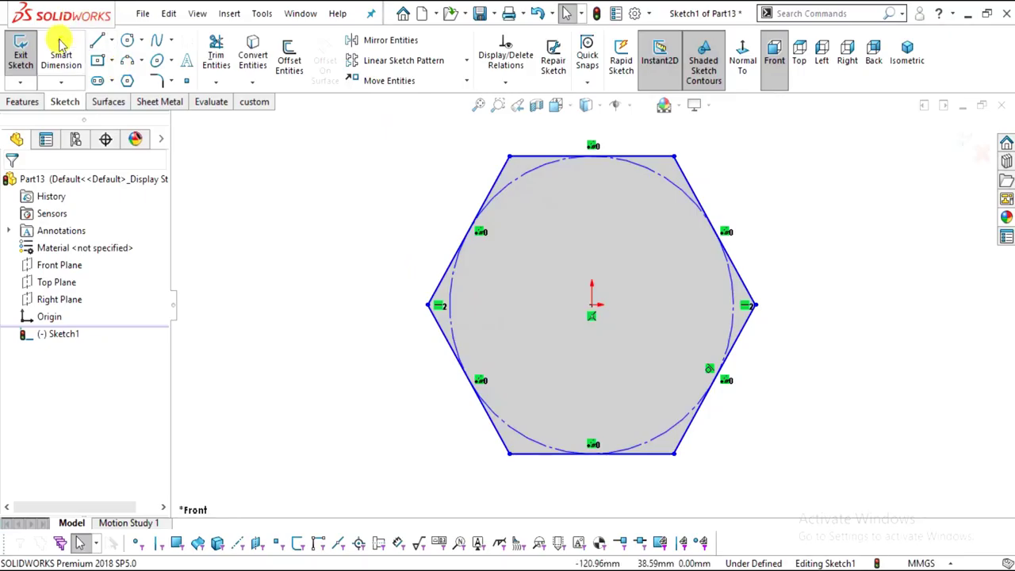
{"action": "left_click", "coordinate": [646, 161]}
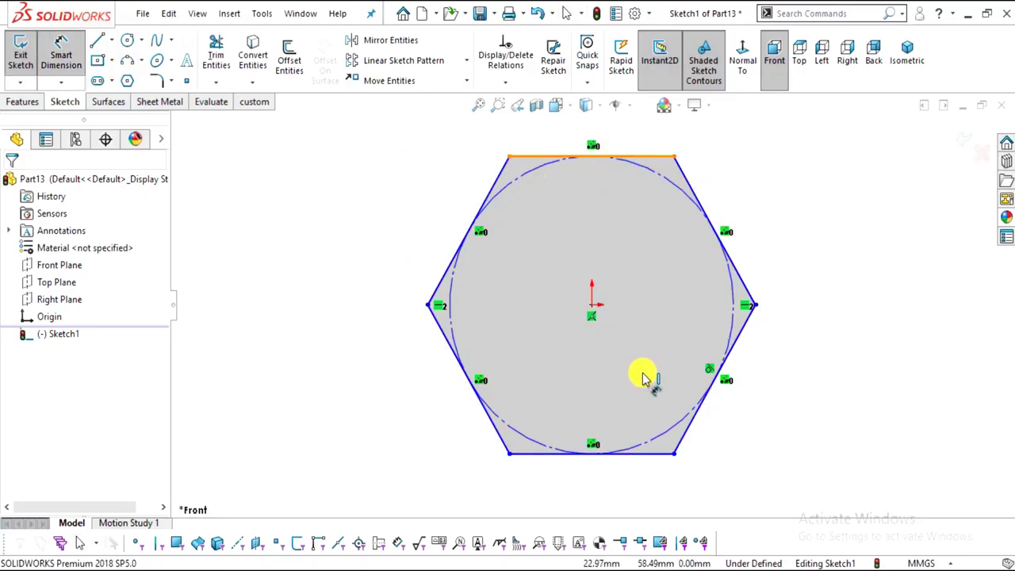
{"action": "left_click", "coordinate": [645, 452]}
{"action": "left_click", "coordinate": [301, 295]}
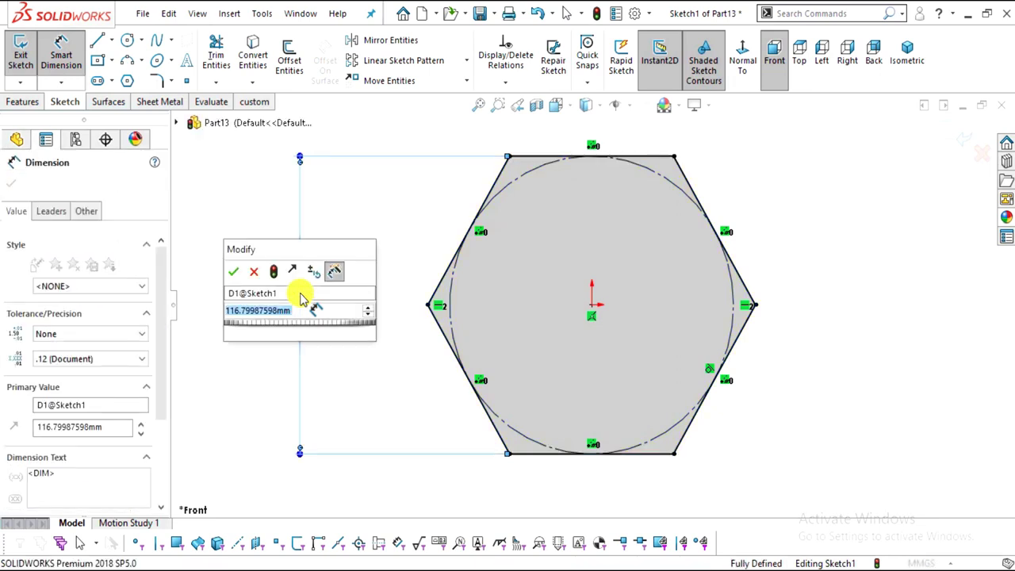
{"action": "type", "text": "68"}
{"action": "key", "text": "Return"}
{"action": "left_click", "coordinate": [301, 291]}
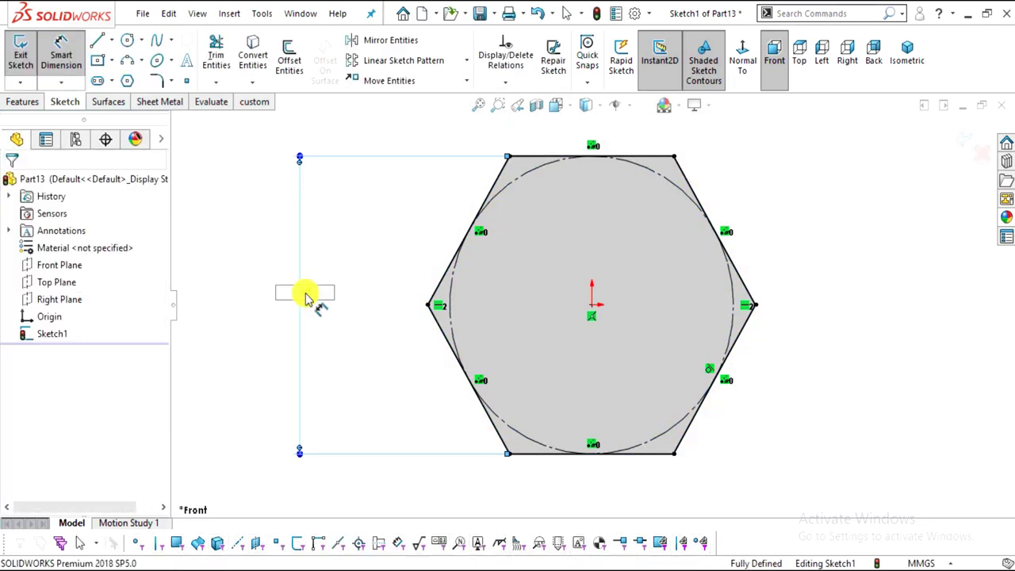
Sketch a circle about 45 mm in diameter centred on the origin inside the hexagon
{"action": "left_click", "coordinate": [127, 39]}
{"action": "left_click", "coordinate": [591, 306]}
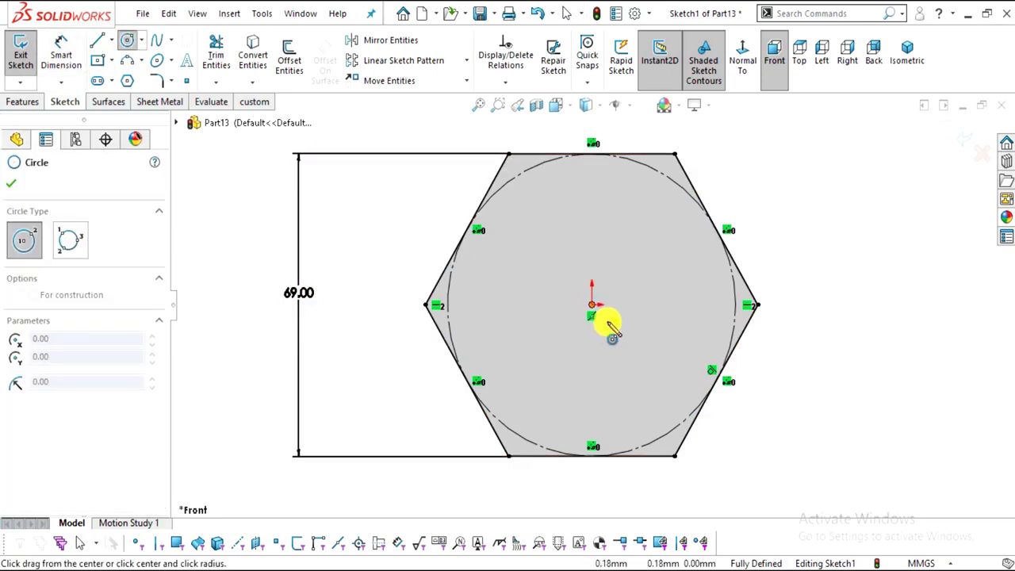
{"action": "left_click", "coordinate": [661, 375]}
Check the nut's hole size in the PDF drawing and dimension the inner circle's diameter as 37 mm
{"action": "key", "text": "alt+Tab"}
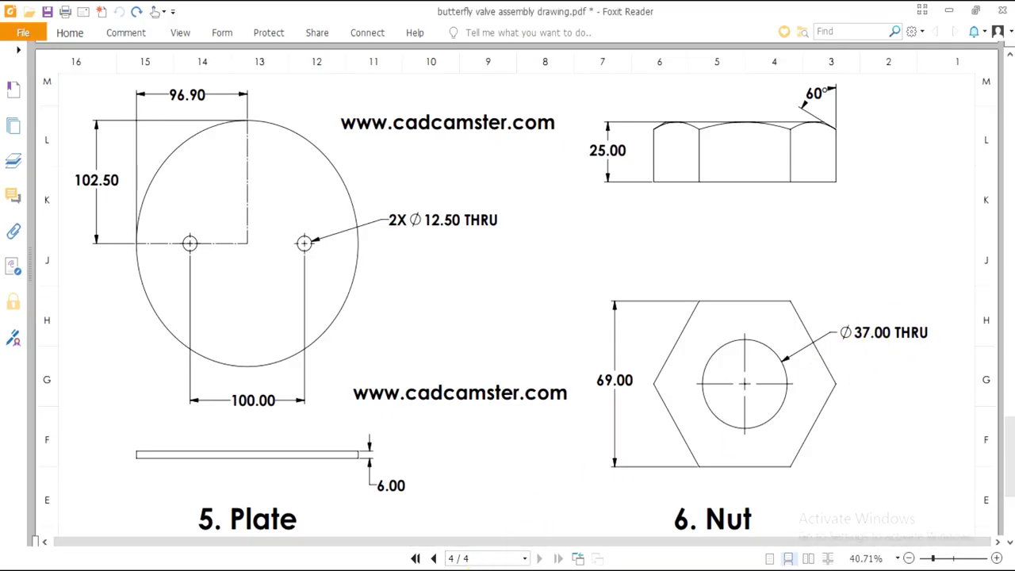
{"action": "left_click", "coordinate": [494, 553]}
{"action": "left_click", "coordinate": [71, 68]}
{"action": "left_click", "coordinate": [650, 235]}
{"action": "left_click", "coordinate": [810, 224]}
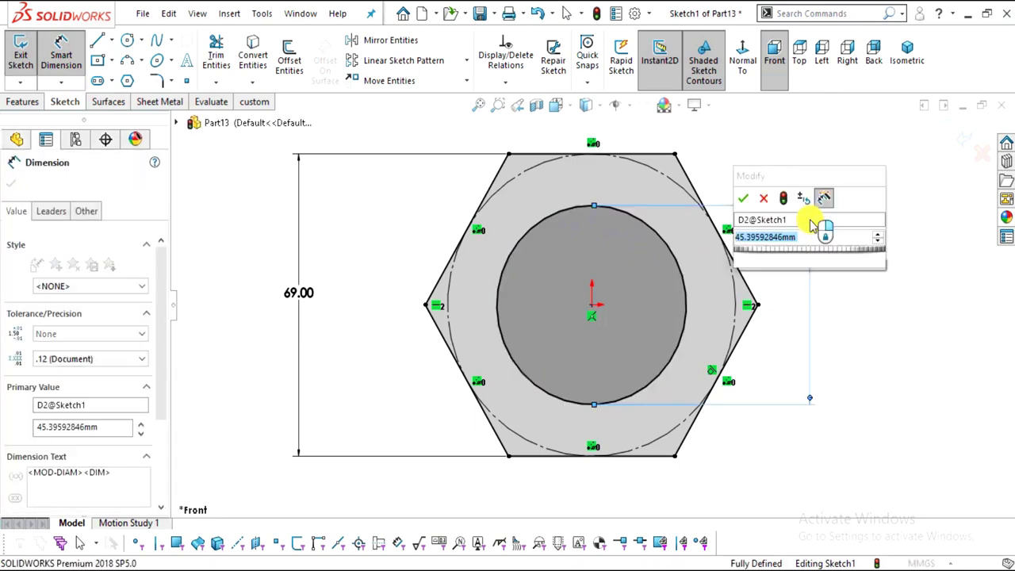
{"action": "type", "text": "37"}
{"action": "key", "text": "Return"}
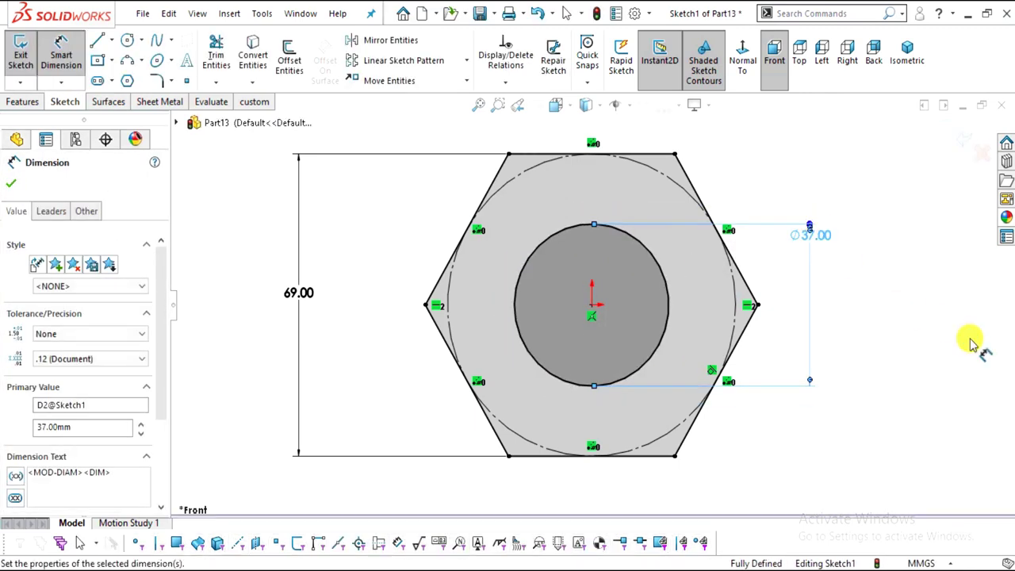
{"action": "left_click", "coordinate": [970, 339]}
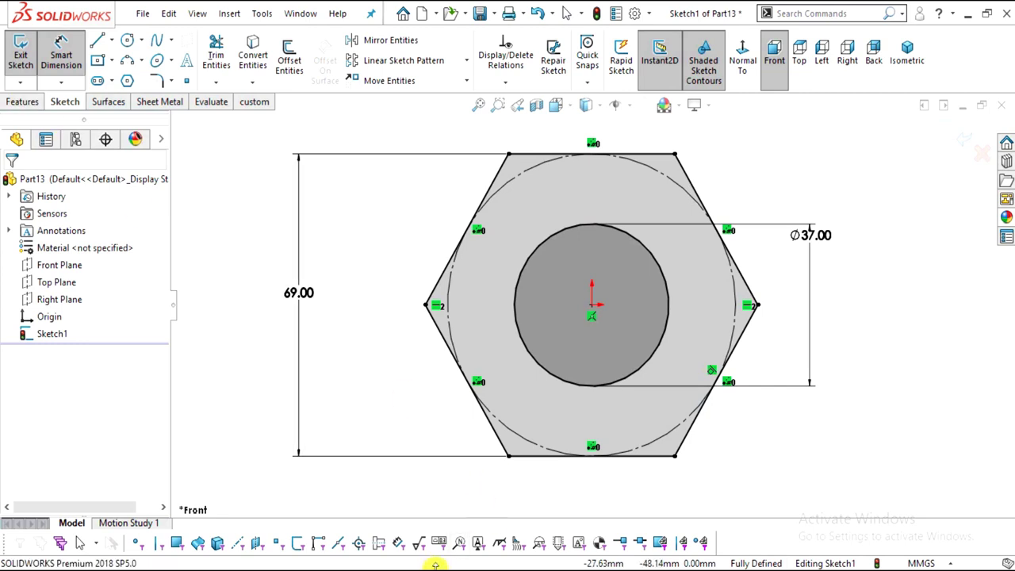
Check the nut's thickness in the PDF drawing and extrude the hexagon profile Mid Plane to a depth of 25 mm
{"action": "key", "text": "alt+Tab"}
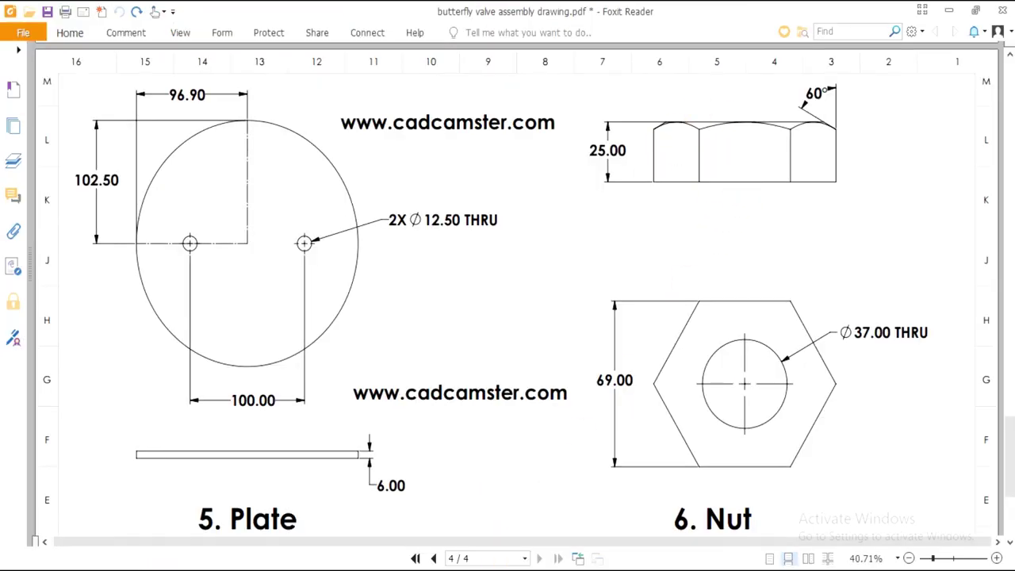
{"action": "key", "text": "alt+Tab"}
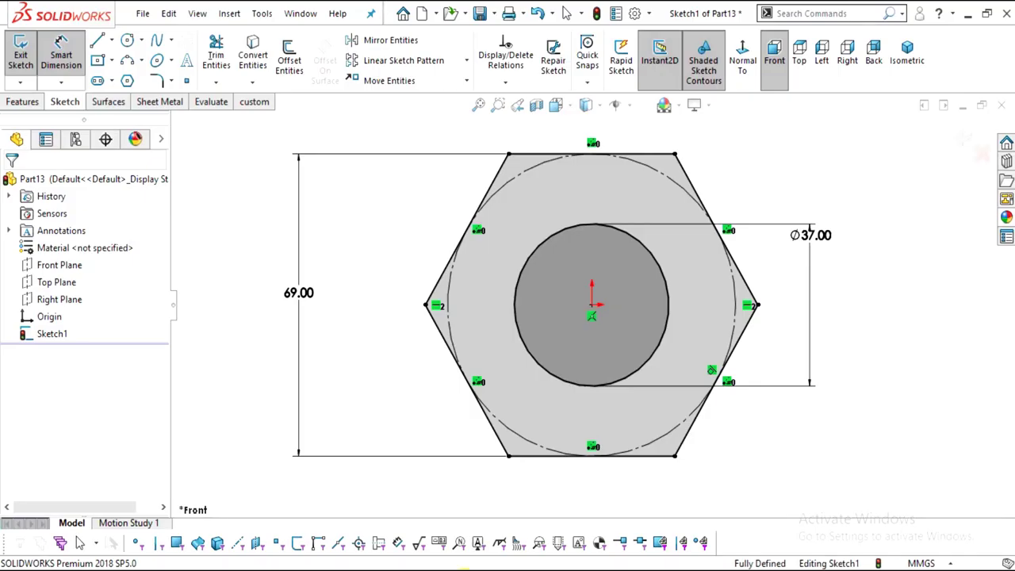
{"action": "left_click", "coordinate": [28, 101]}
{"action": "left_click", "coordinate": [40, 71]}
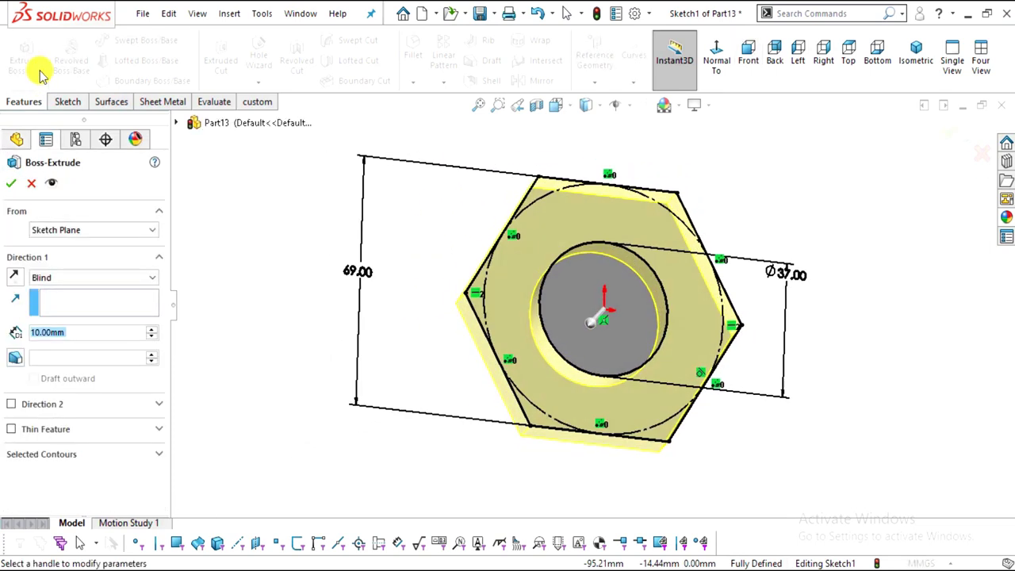
{"action": "left_click", "coordinate": [38, 277]}
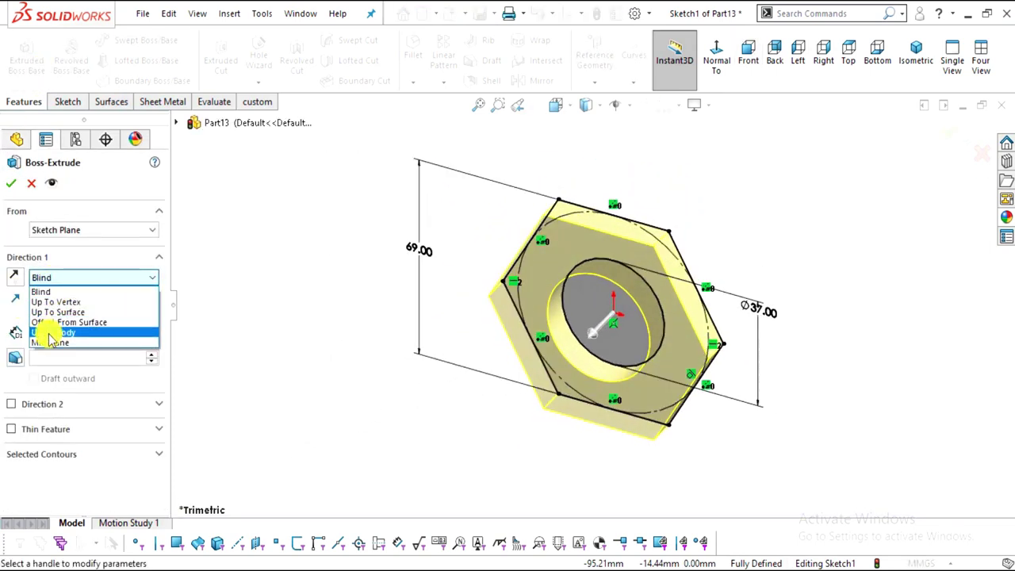
{"action": "left_click", "coordinate": [50, 328]}
{"action": "left_click", "coordinate": [68, 334]}
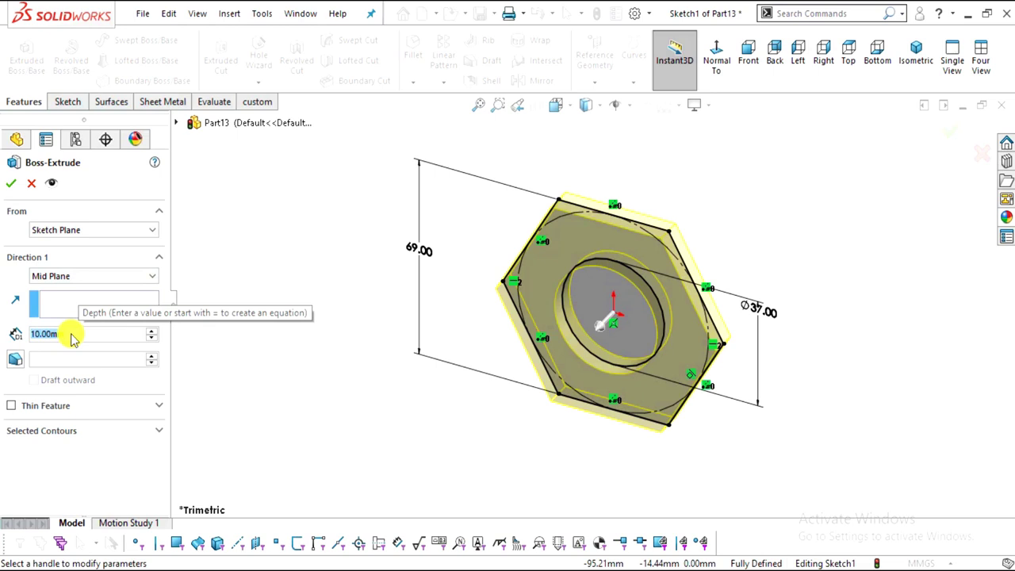
{"action": "type", "text": "25"}
{"action": "key", "text": "Return"}
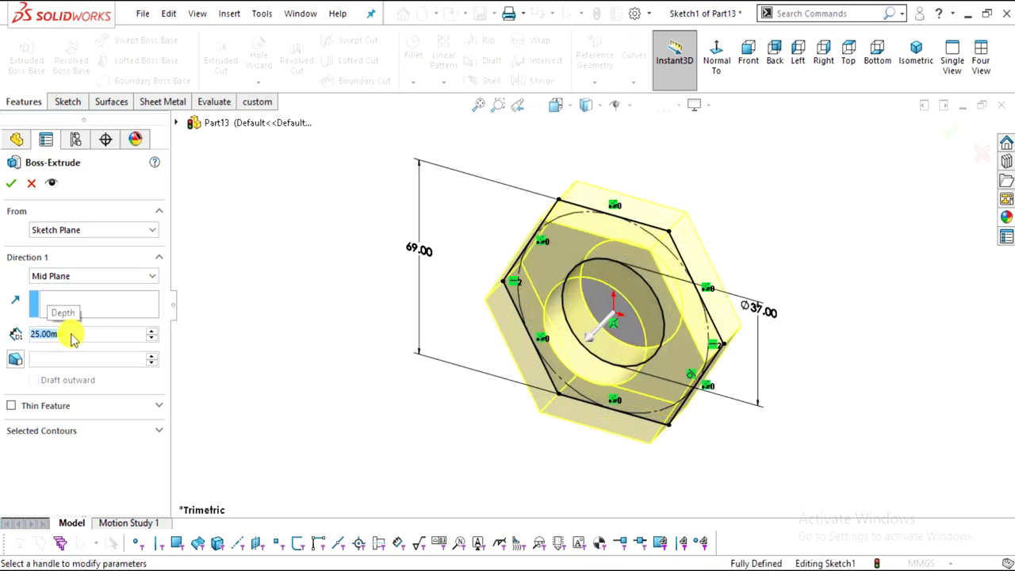
{"action": "left_click", "coordinate": [11, 183]}
{"action": "left_click", "coordinate": [274, 190]}
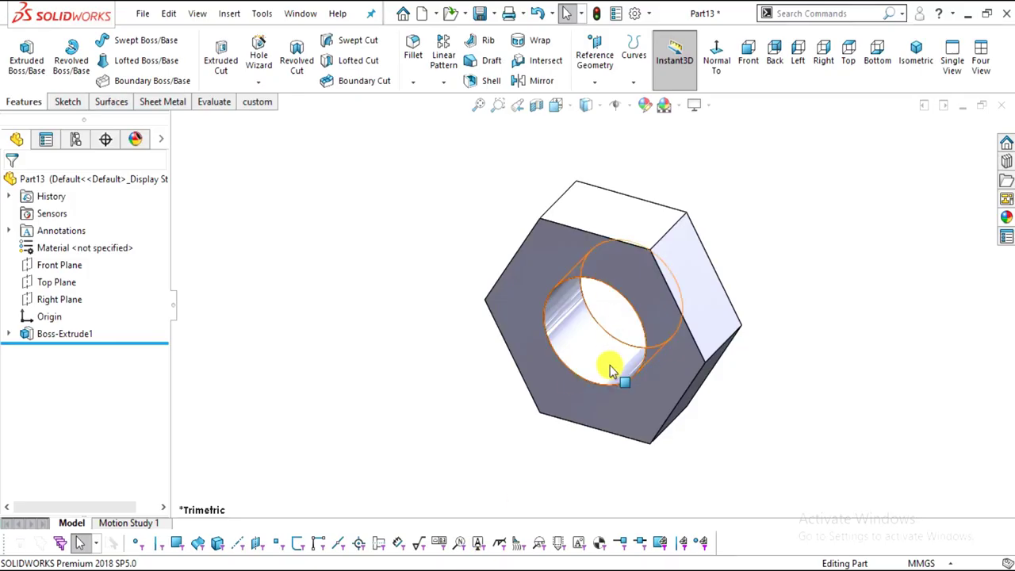
Start a sketch on the nut's front hexagonal face and draw a circle about 58 mm in diameter centred on the origin
{"action": "mouse_move", "coordinate": [611, 362]}
{"action": "middle_mouse_down"}
{"action": "mouse_move", "coordinate": [650, 256]}
{"action": "mouse_move", "coordinate": [699, 251]}
{"action": "middle_mouse_up"}
{"action": "left_click", "coordinate": [700, 251]}
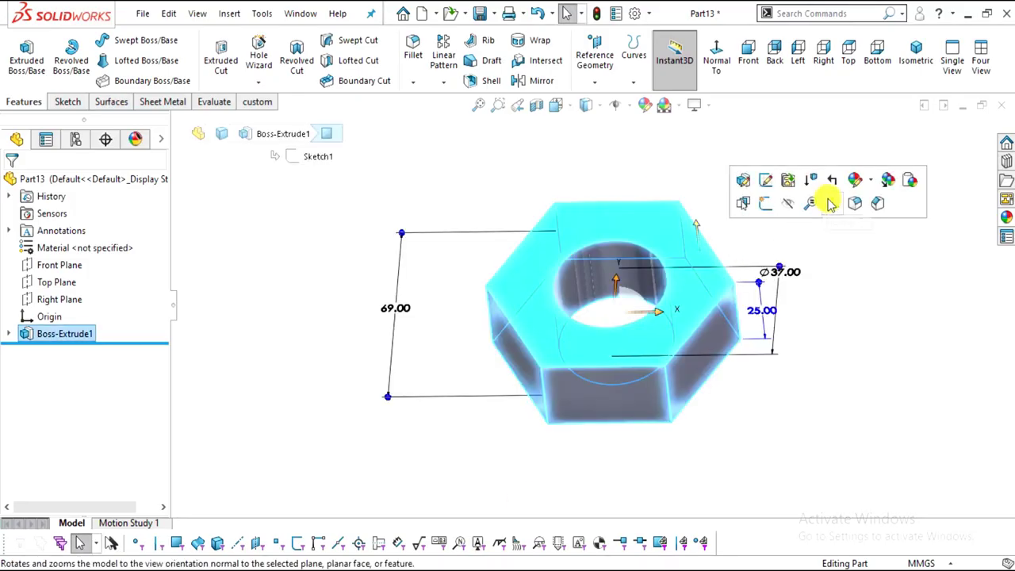
{"action": "left_click", "coordinate": [829, 200]}
{"action": "left_click", "coordinate": [67, 101]}
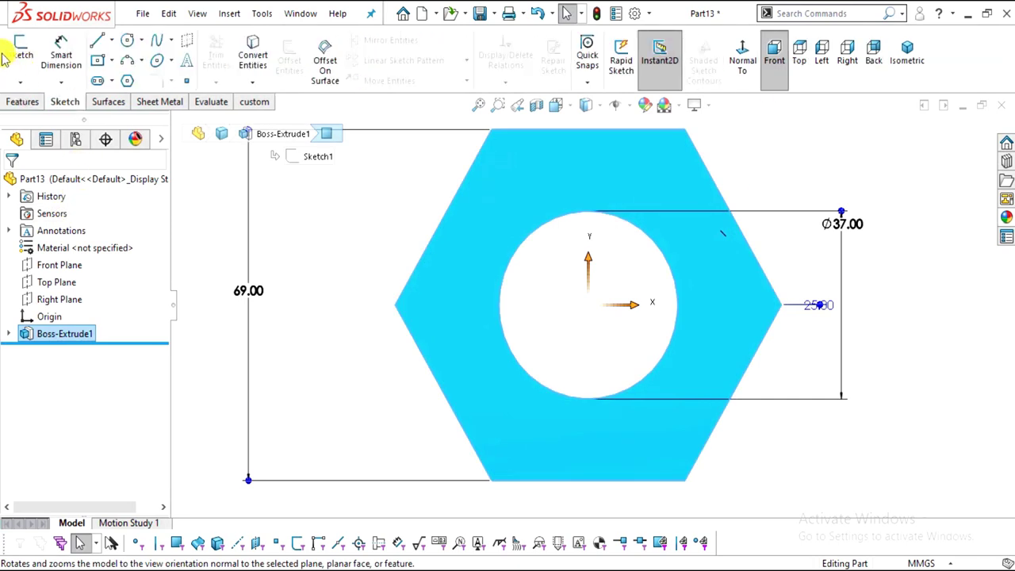
{"action": "left_click", "coordinate": [17, 52]}
{"action": "left_click", "coordinate": [127, 40]}
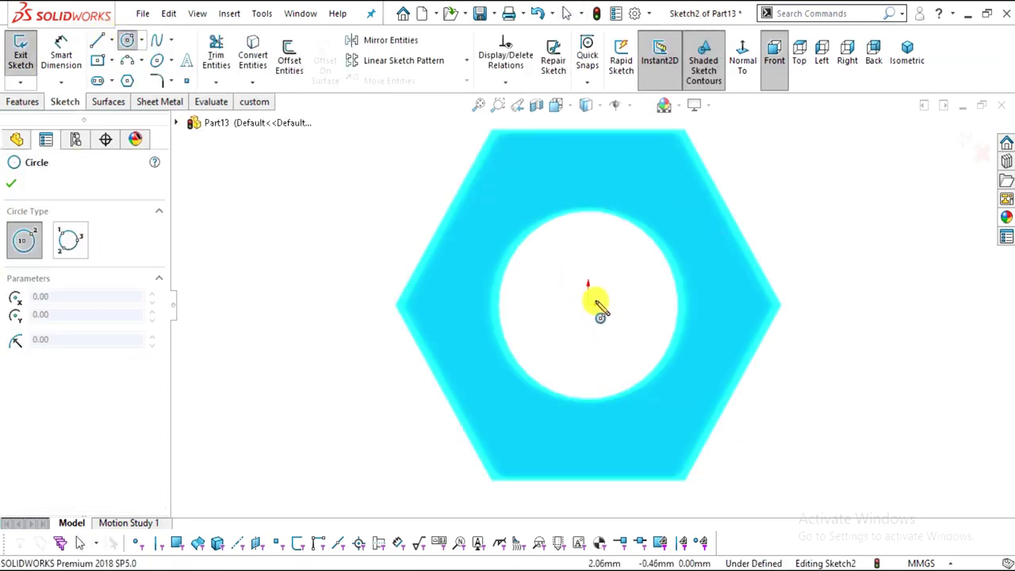
{"action": "left_click", "coordinate": [588, 305]}
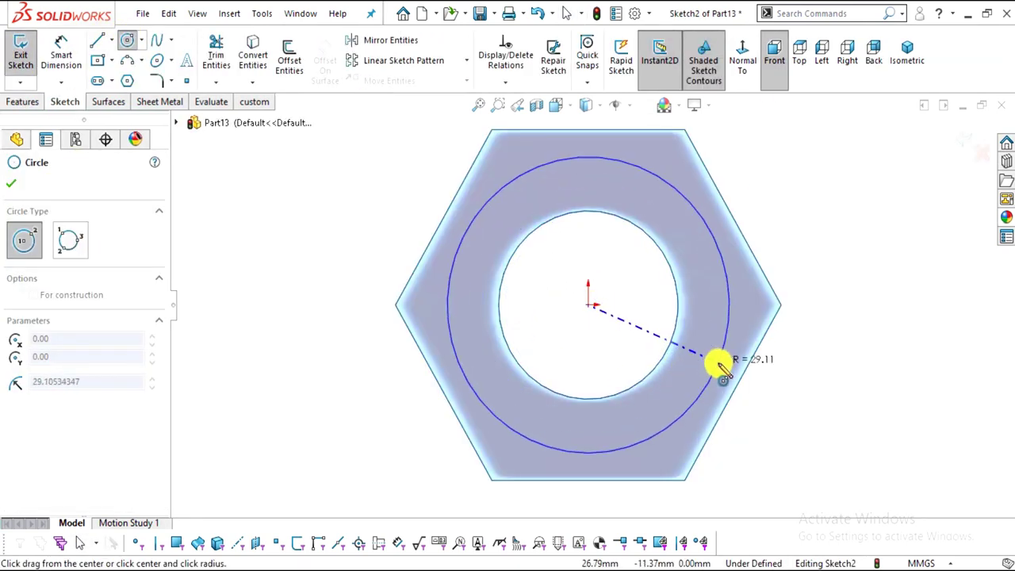
{"action": "left_click", "coordinate": [716, 363]}
{"action": "key", "text": "Escape"}
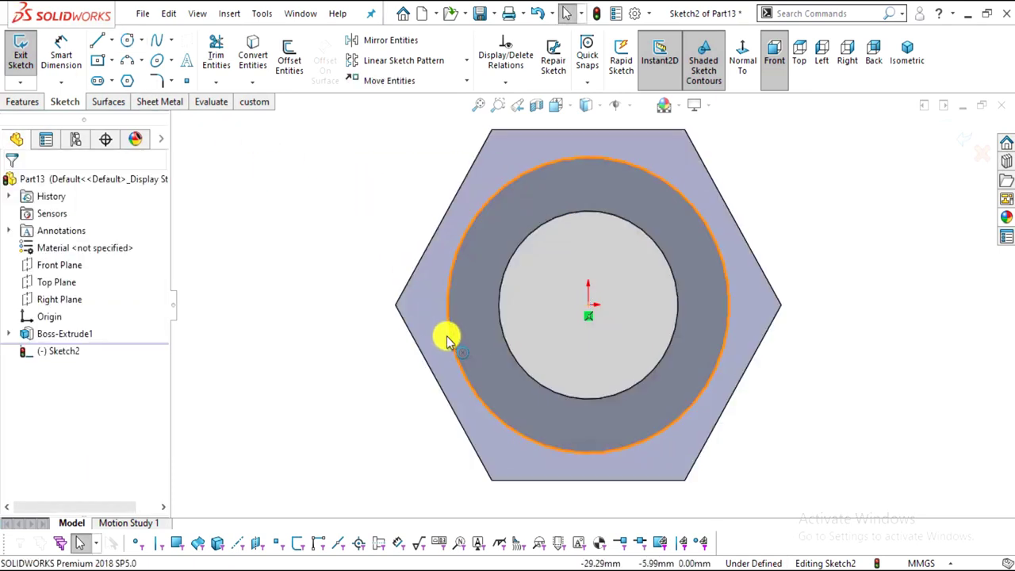
Make the new circle tangent to one outer edge of the hexagonal face
{"action": "left_click", "coordinate": [447, 338]}
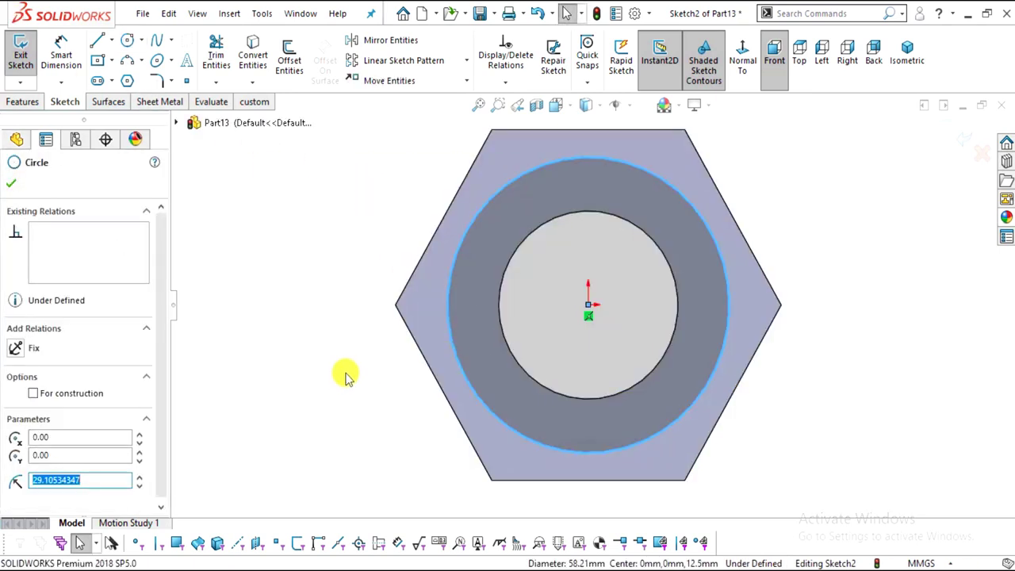
{"action": "left_click", "coordinate": [444, 222], "text": "ctrl"}
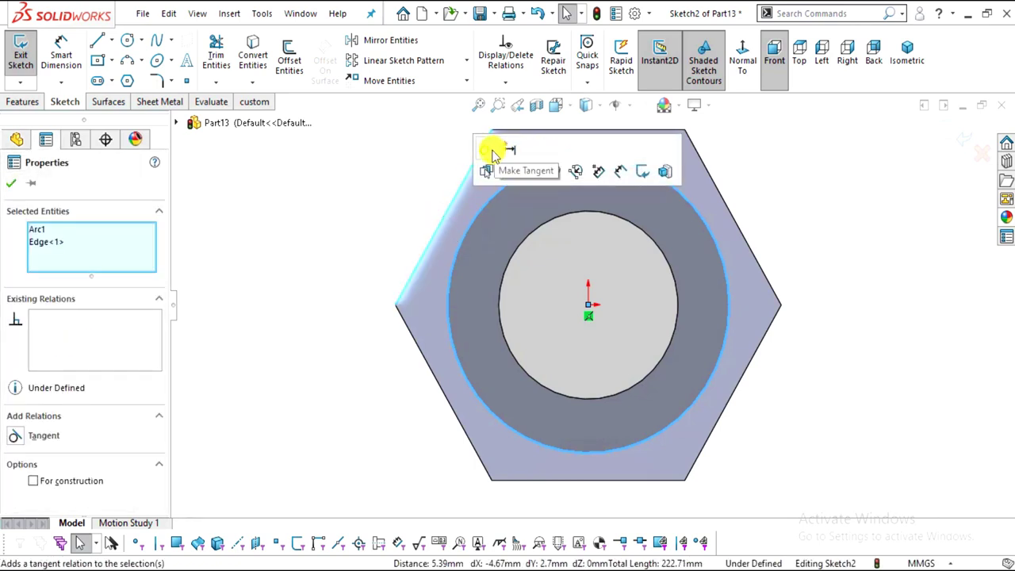
{"action": "left_click", "coordinate": [491, 151]}
{"action": "left_click", "coordinate": [986, 302]}
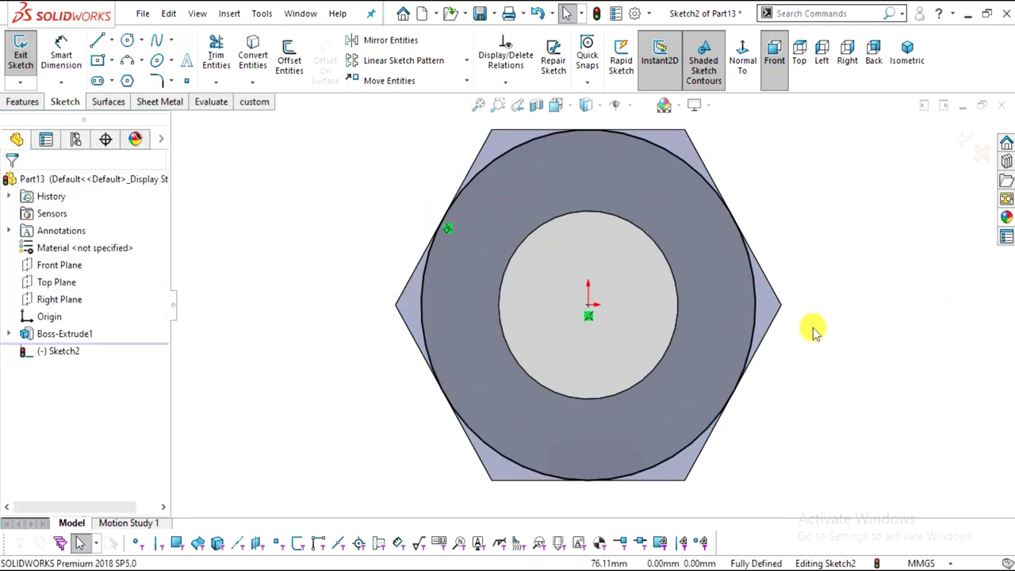
Cut the nut's corners with the tangent circle using Extruded Cut, Through All, flipped side to cut and a 60° draft
{"action": "left_click", "coordinate": [29, 105]}
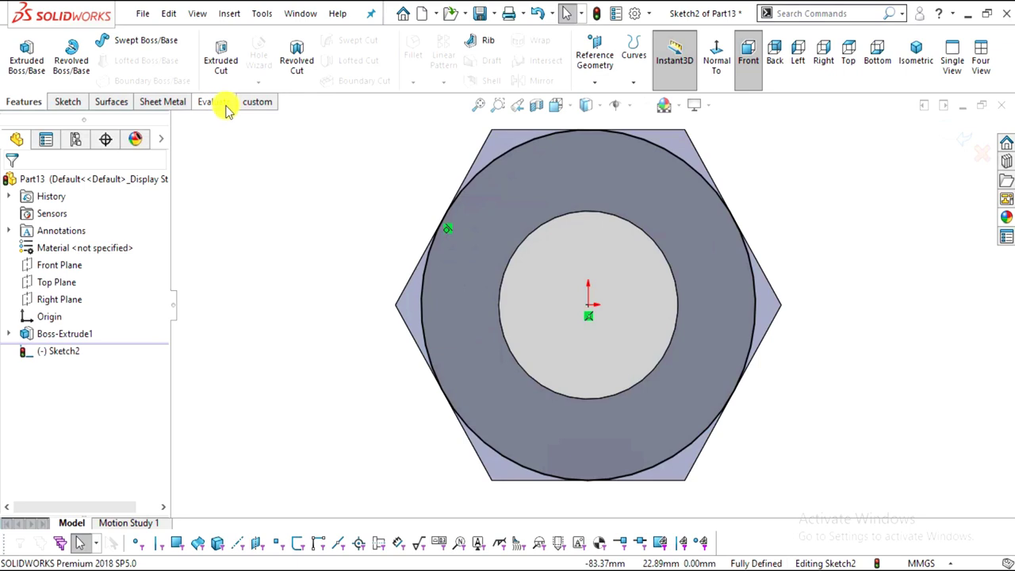
{"action": "left_click", "coordinate": [223, 64]}
{"action": "middle_click_drag", "start_coordinate": [640, 415], "coordinate": [607, 206]}
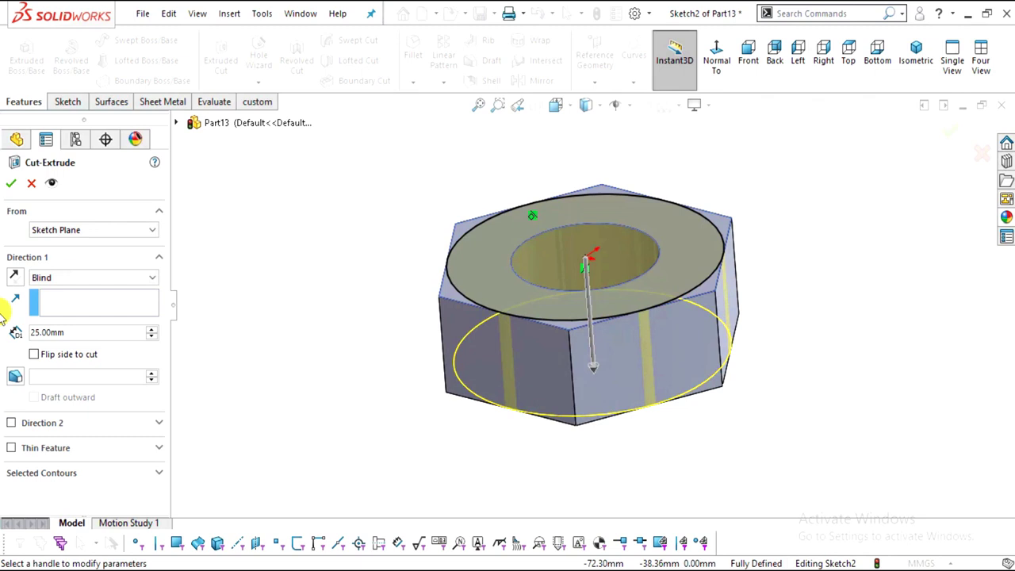
{"action": "left_click", "coordinate": [34, 356]}
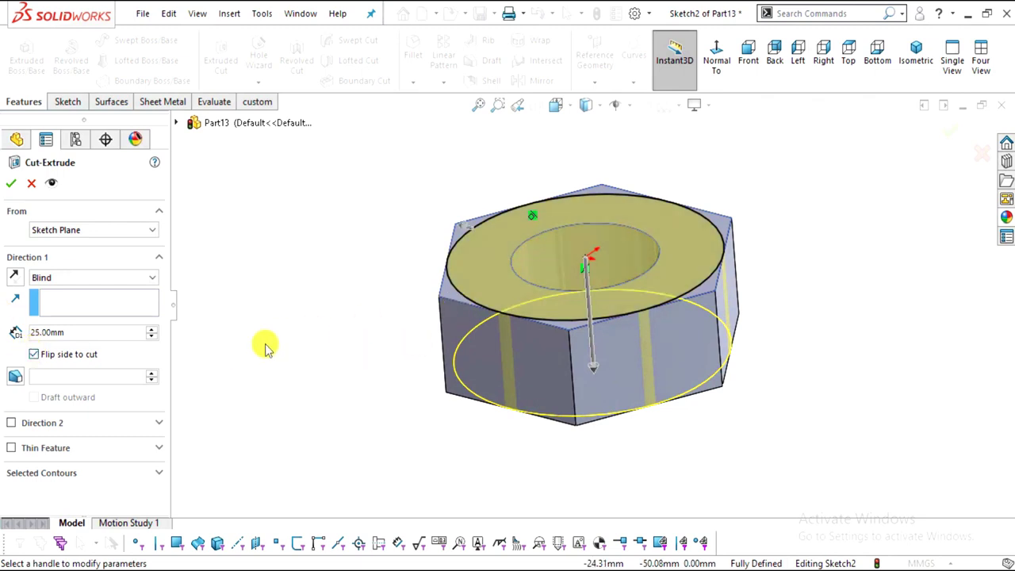
{"action": "left_click", "coordinate": [17, 378]}
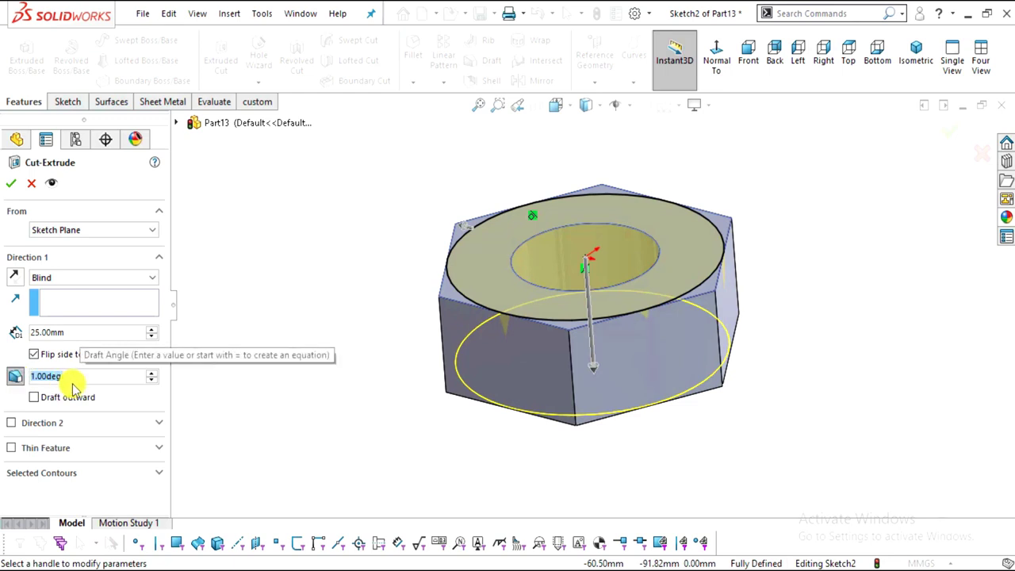
{"action": "type", "text": "60"}
{"action": "key", "text": "Return"}
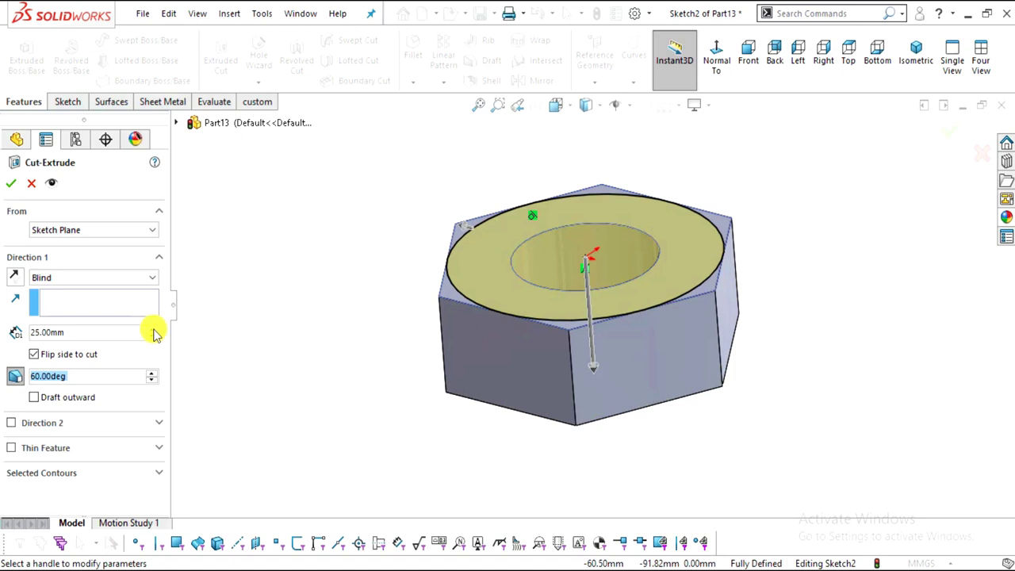
{"action": "left_click", "coordinate": [118, 276]}
{"action": "left_click", "coordinate": [94, 299]}
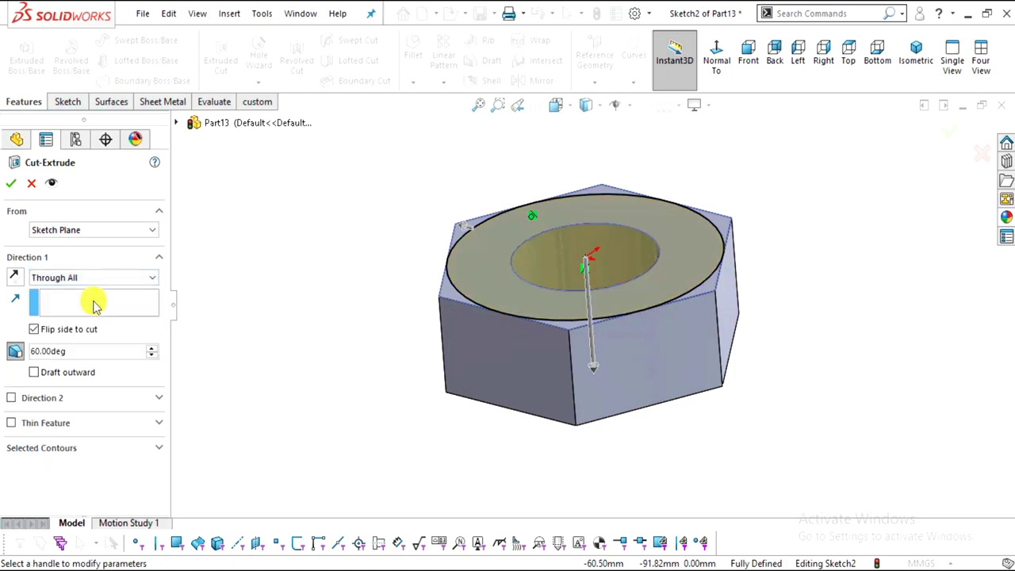
{"action": "left_click", "coordinate": [6, 180]}
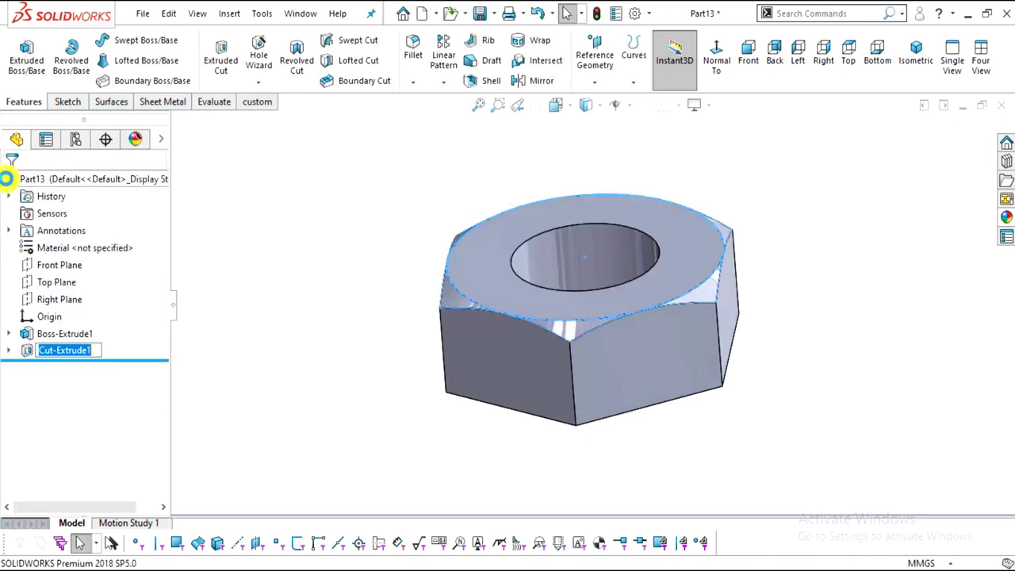
Apply the polished steel appearance from the Metal > Steel category to the whole nut
{"action": "middle_click_drag", "start_coordinate": [664, 412], "coordinate": [748, 370]}
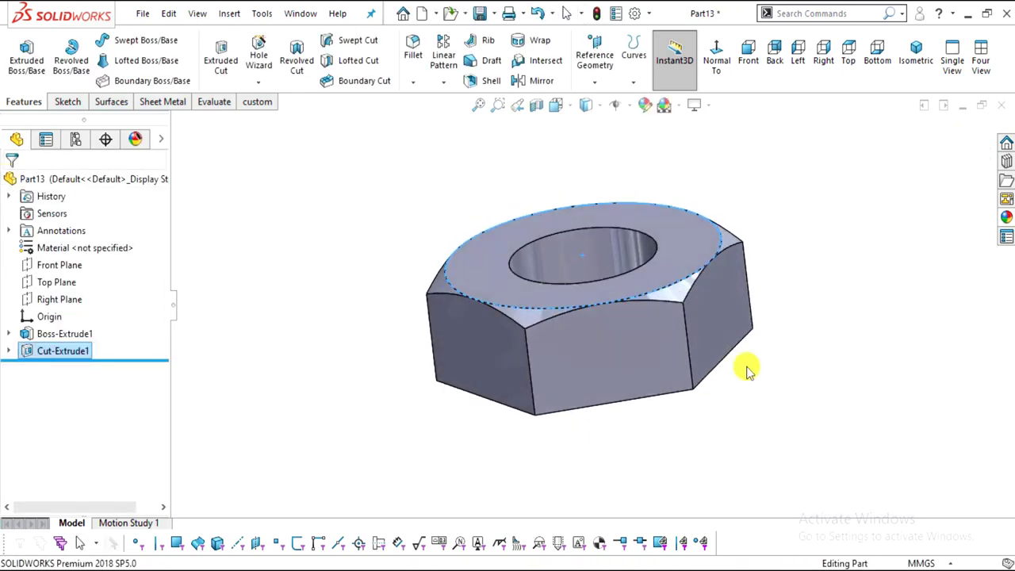
{"action": "scroll", "coordinate": [680, 370], "scroll_direction": "down", "scroll_amount": 3}
{"action": "middle_click_drag", "start_coordinate": [680, 369], "coordinate": [585, 377]}
{"action": "middle_click_drag", "start_coordinate": [535, 168], "coordinate": [932, 263]}
{"action": "left_click", "coordinate": [1005, 216]}
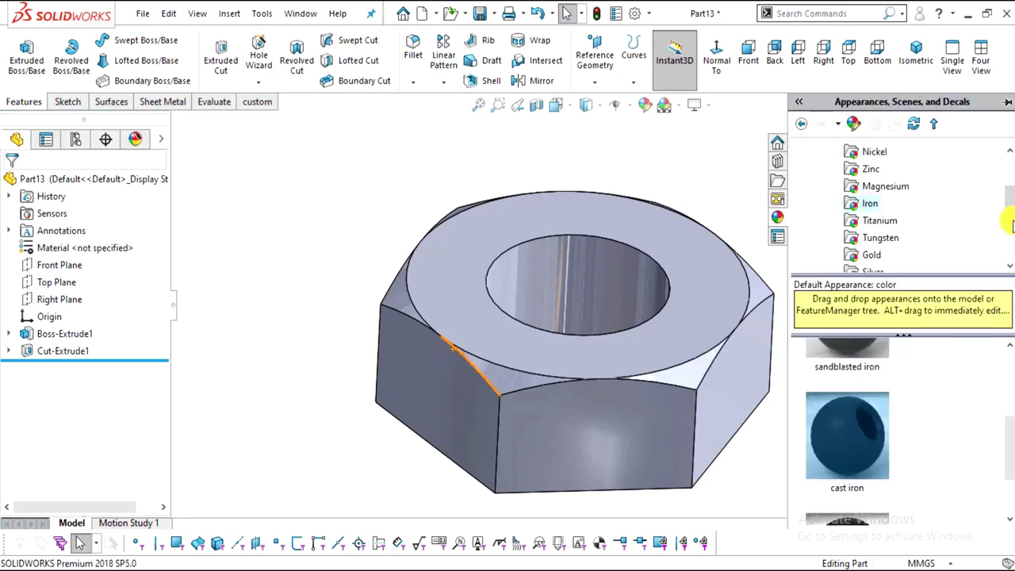
{"action": "scroll", "coordinate": [882, 212], "scroll_direction": "up", "scroll_amount": 3}
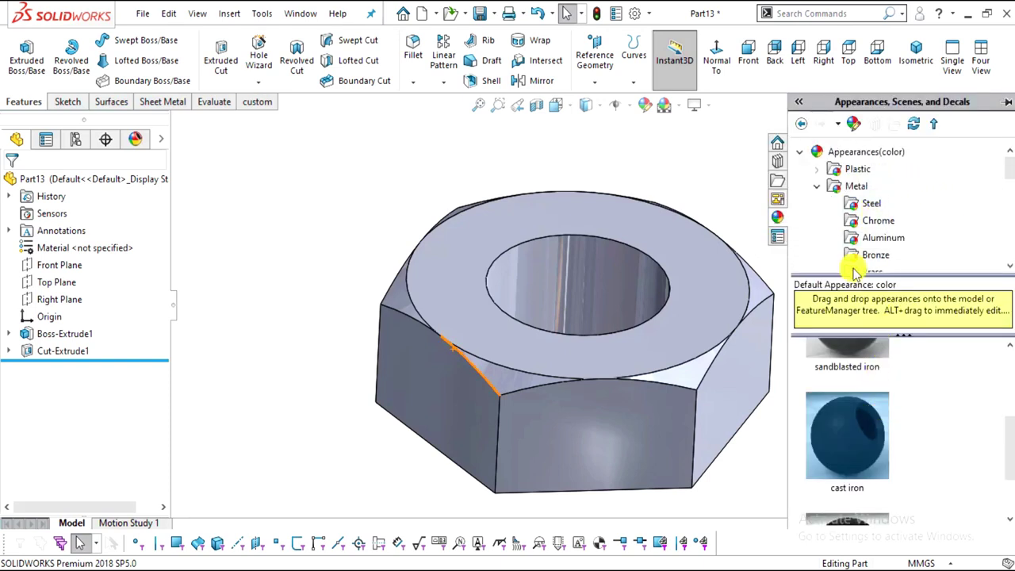
{"action": "left_click", "coordinate": [863, 203]}
{"action": "double_click", "coordinate": [863, 474]}
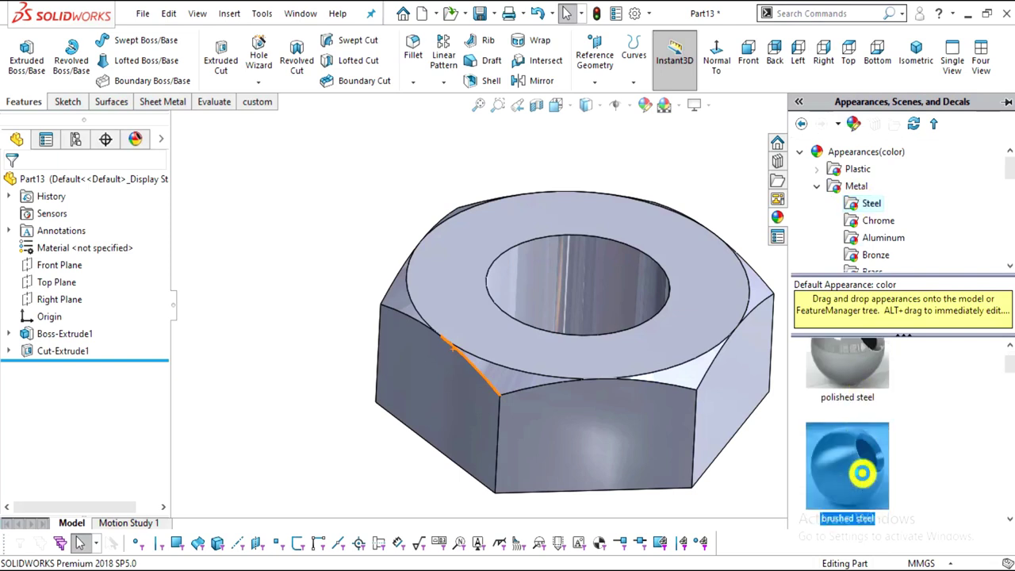
{"action": "double_click", "coordinate": [841, 376]}
{"action": "left_click_drag", "start_coordinate": [841, 376], "coordinate": [790, 281]}
{"action": "middle_click_drag", "start_coordinate": [790, 280], "coordinate": [762, 421]}
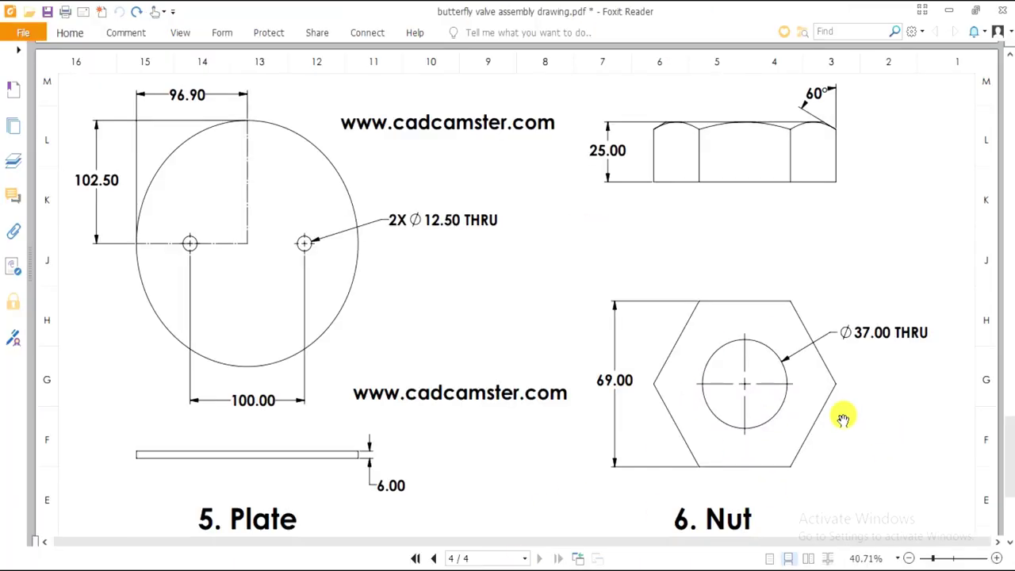
Review the nut in the PDF drawing and save the part as 6.nut in the butterfly valve assm folder
{"action": "scroll", "coordinate": [531, 267], "scroll_direction": "down", "scroll_amount": 2}
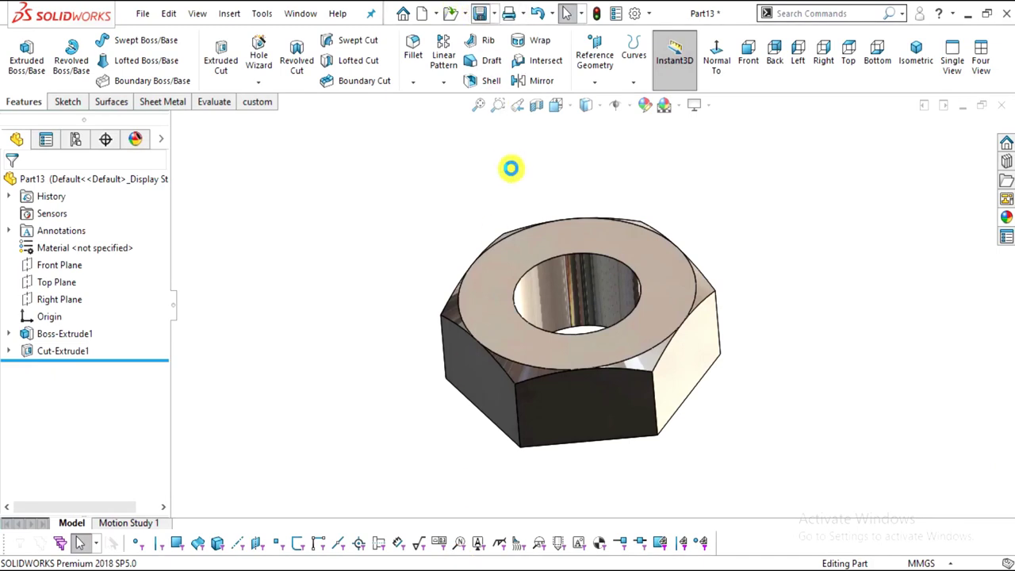
{"action": "key", "text": "ctrl+s"}
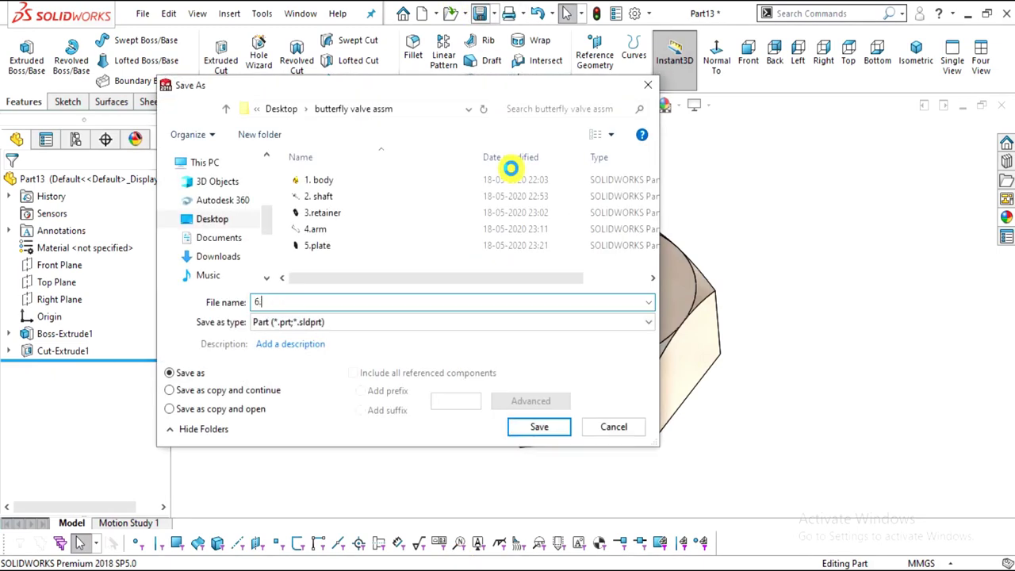
{"action": "left_click", "coordinate": [542, 426]}
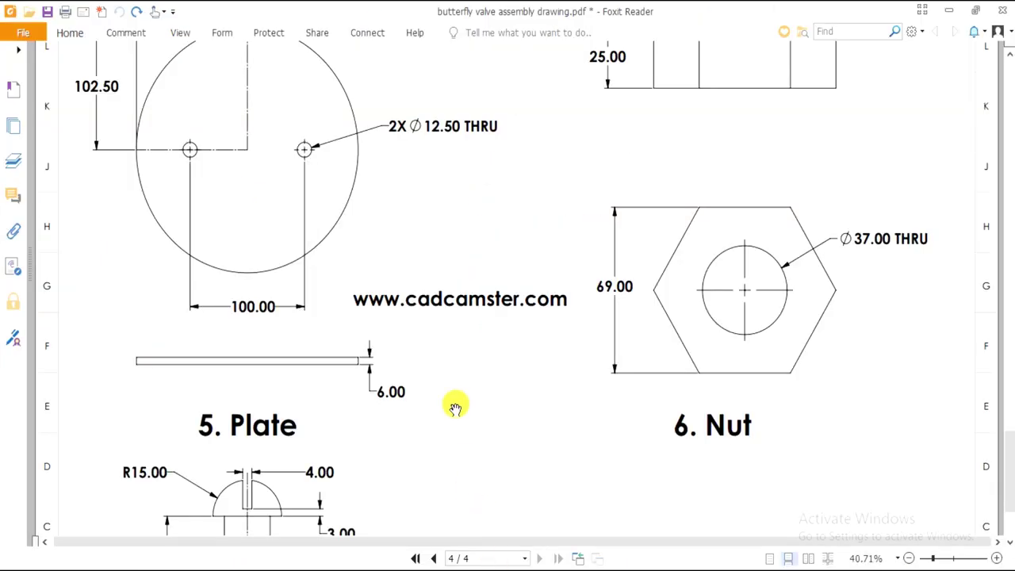
Look up the screw's dimensions in the PDF drawing and create a new part document
{"action": "scroll", "coordinate": [453, 396], "scroll_direction": "down", "scroll_amount": 4}
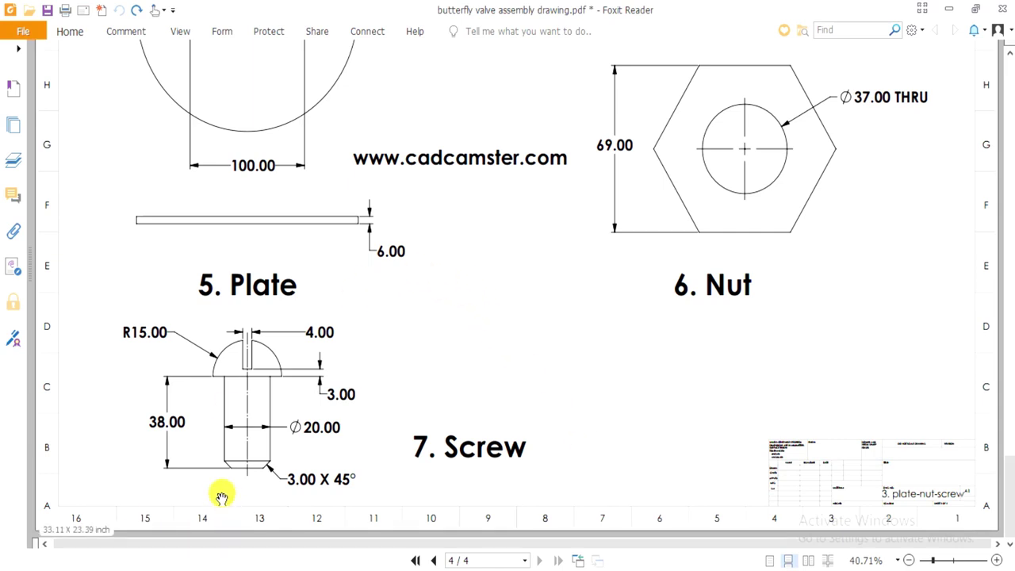
{"action": "scroll", "coordinate": [210, 483], "scroll_direction": "up", "scroll_amount": 2, "text": "ctrl"}
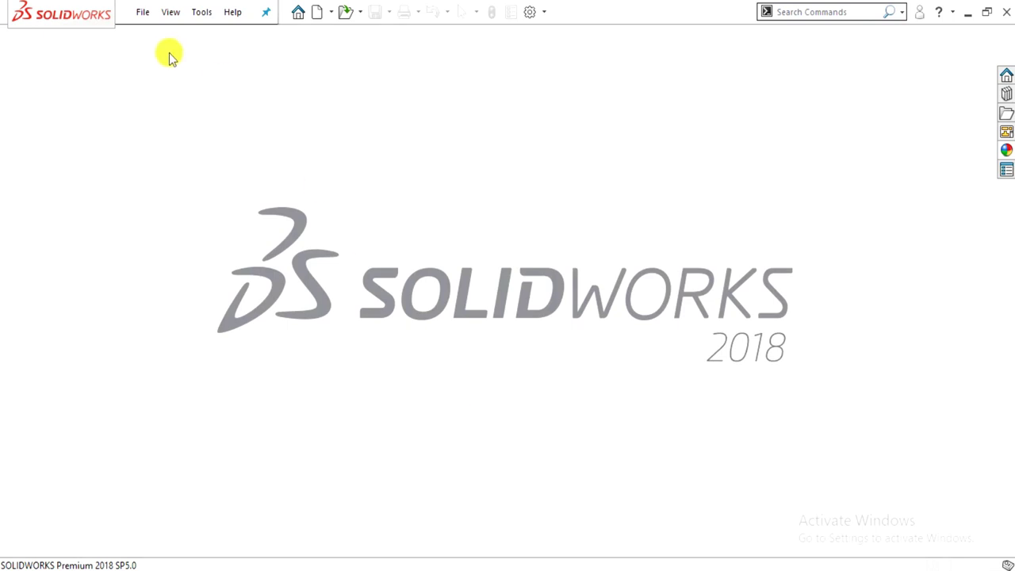
{"action": "left_click", "coordinate": [139, 12]}
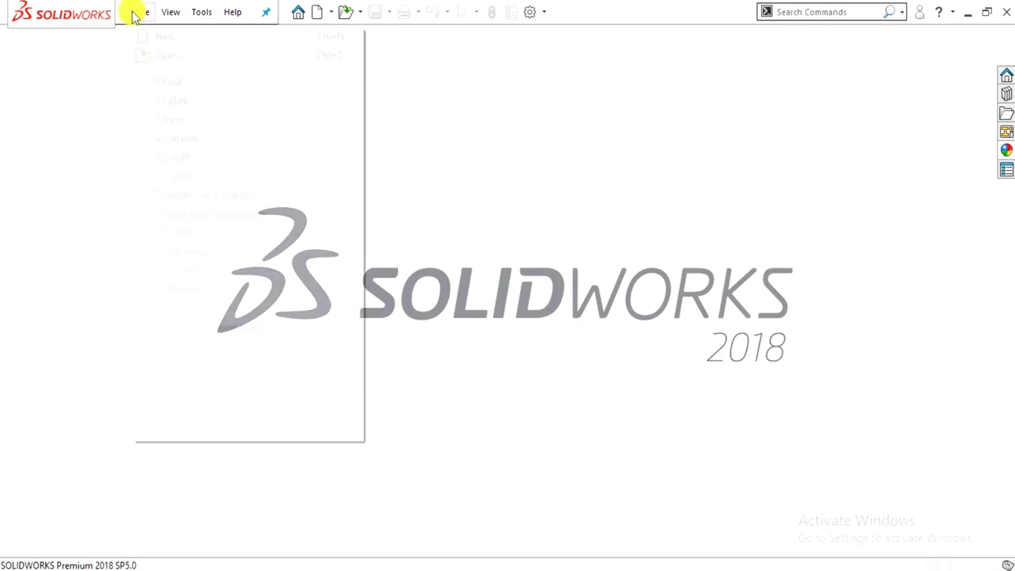
{"action": "left_click", "coordinate": [151, 37]}
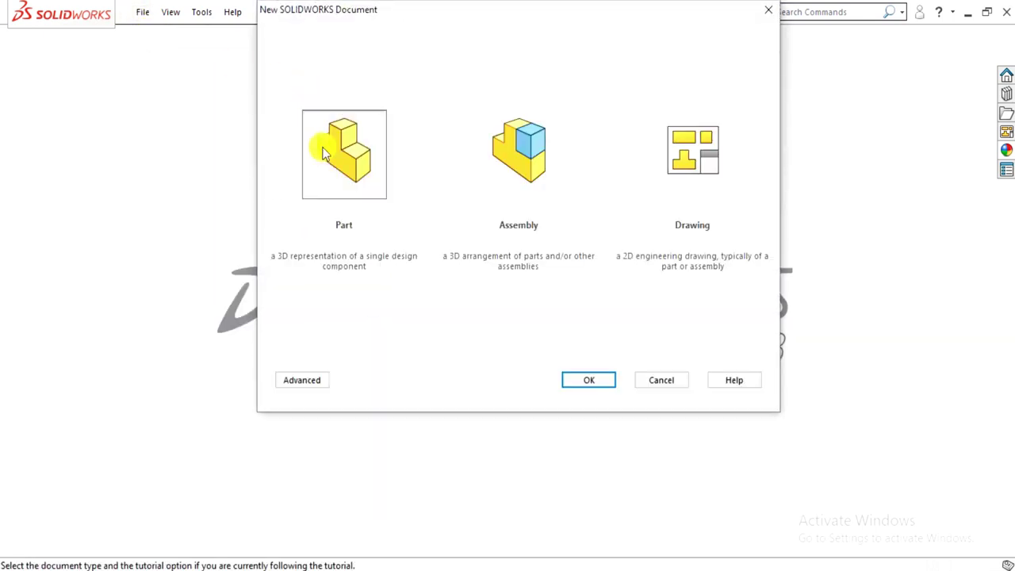
{"action": "left_click", "coordinate": [579, 382]}
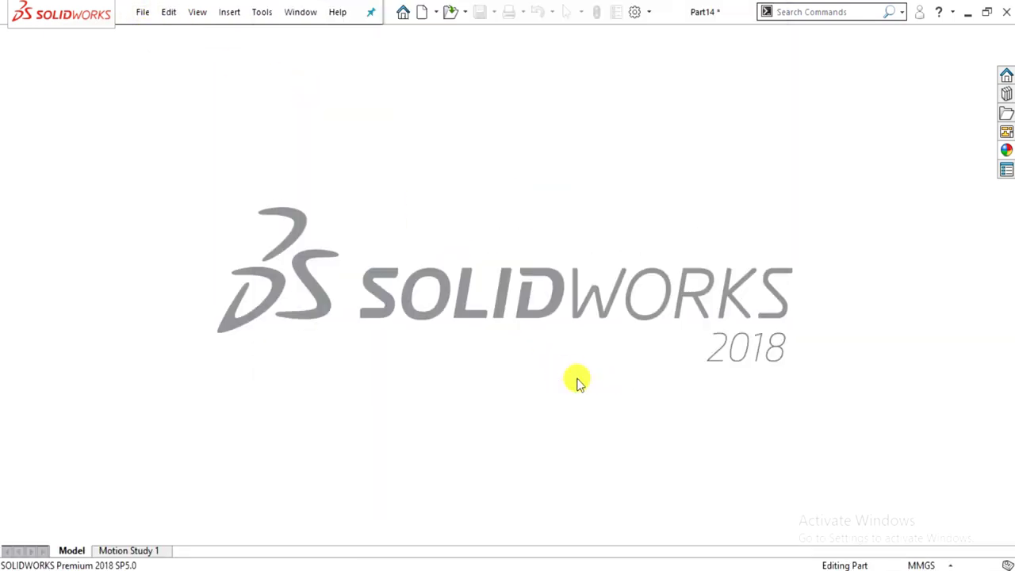
Check the new part's unit system
{"action": "left_click", "coordinate": [679, 104]}
{"action": "left_click_drag", "start_coordinate": [795, 199], "coordinate": [797, 200]}
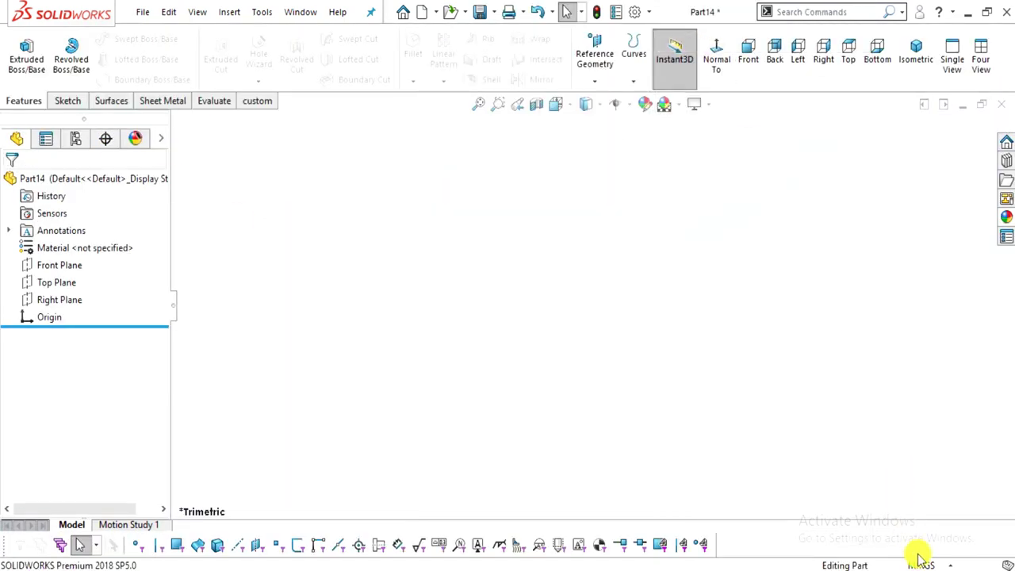
{"action": "left_click", "coordinate": [922, 562]}
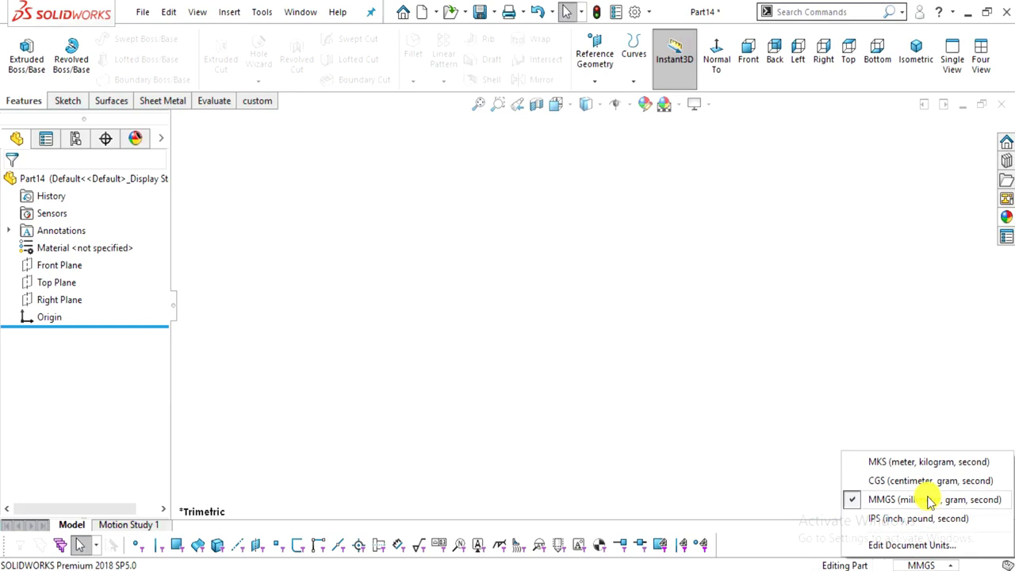
{"action": "left_click", "coordinate": [289, 164]}
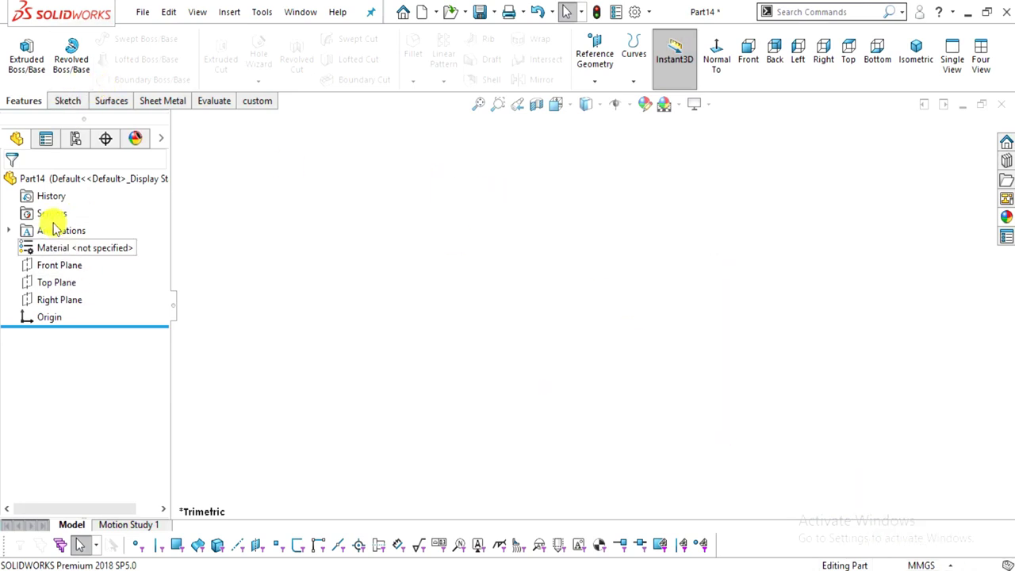
Start a sketch on the Front Plane and draw a vertical centreline about 83 mm long upward from the origin
{"action": "left_click", "coordinate": [68, 101]}
{"action": "left_click", "coordinate": [21, 49]}
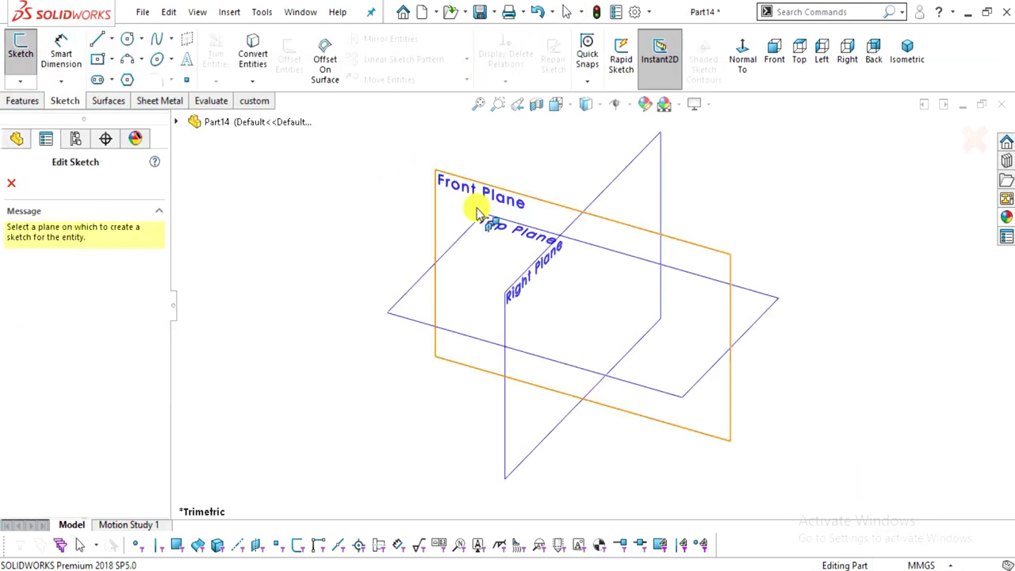
{"action": "left_click", "coordinate": [484, 198]}
{"action": "left_click", "coordinate": [112, 39]}
{"action": "left_click", "coordinate": [125, 82]}
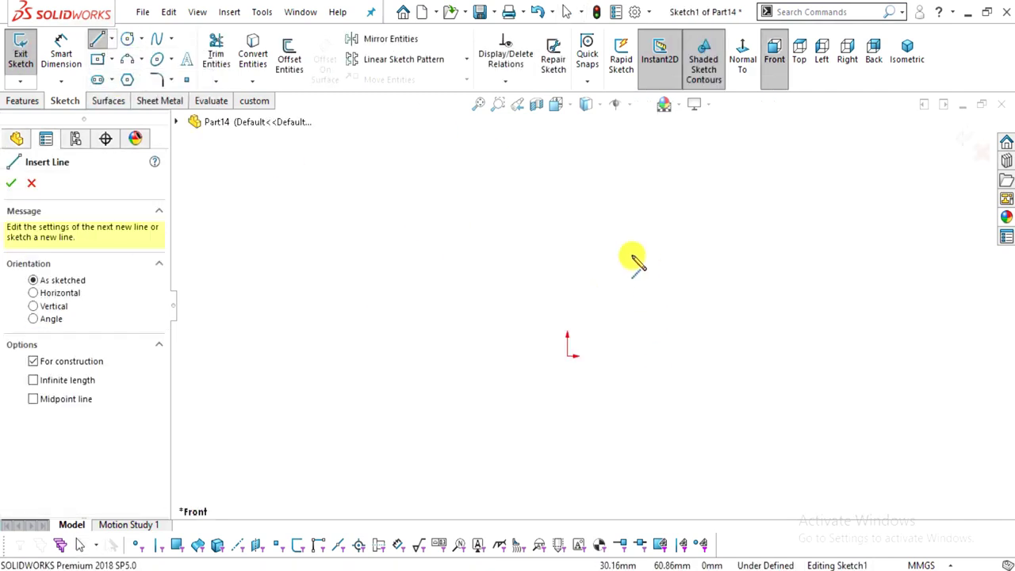
{"action": "left_click", "coordinate": [553, 388]}
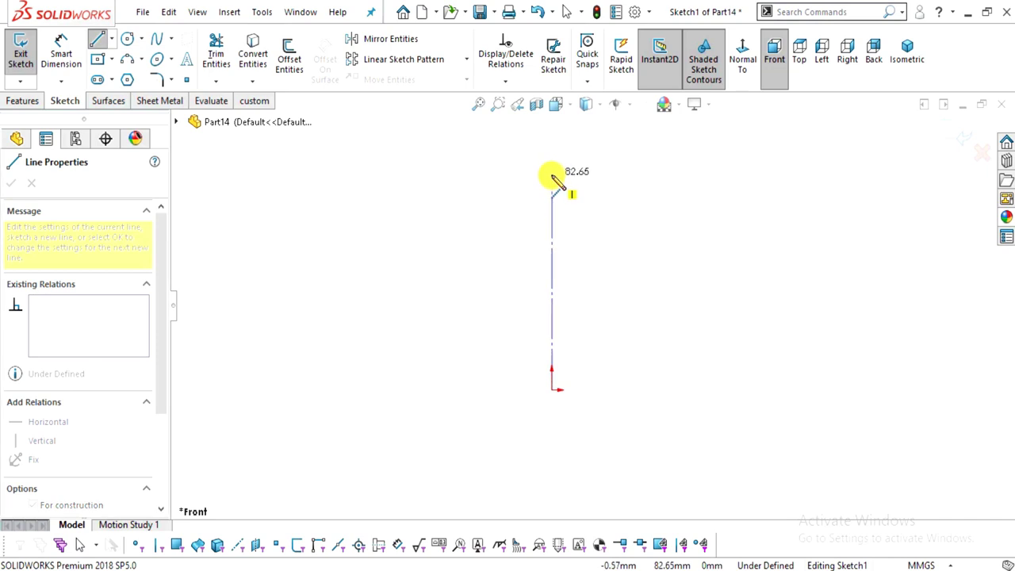
{"action": "left_click", "coordinate": [552, 174]}
{"action": "key", "text": "Escape"}
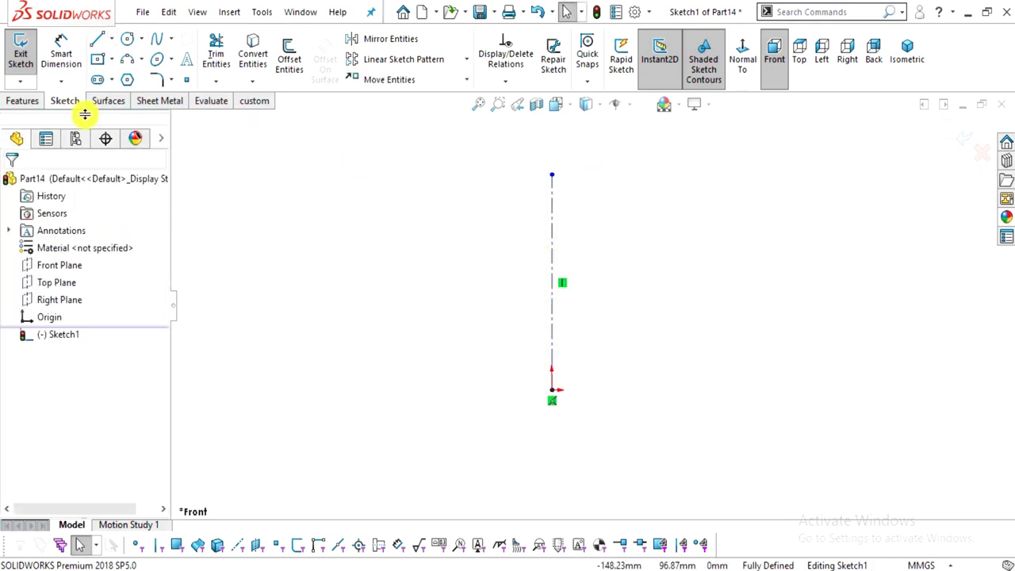
Check the screw's lengths in the PDF drawing and dimension the centreline's length as 38+15 mm
{"action": "left_click", "coordinate": [488, 568]}
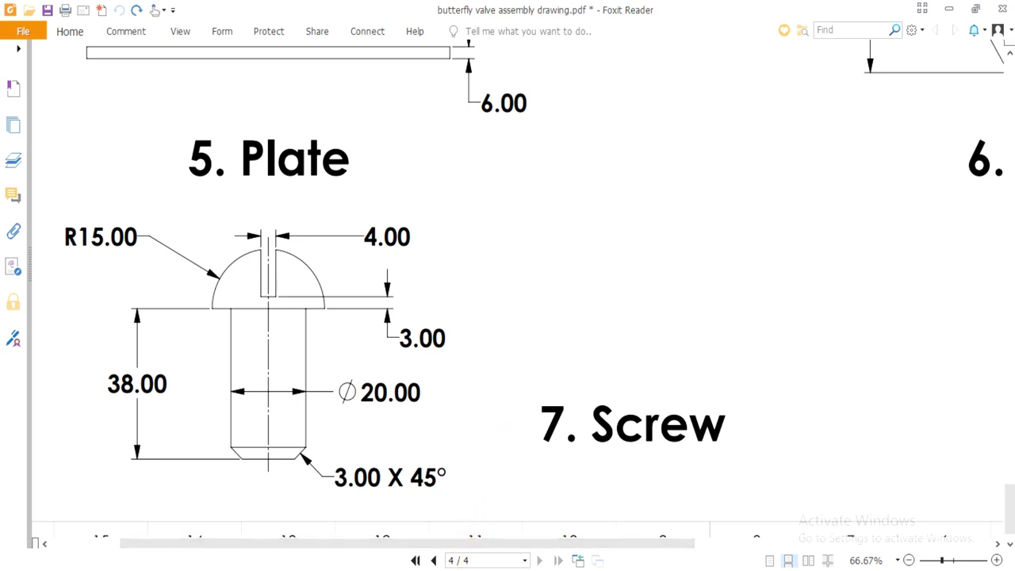
{"action": "left_click", "coordinate": [480, 568]}
{"action": "left_click", "coordinate": [62, 53]}
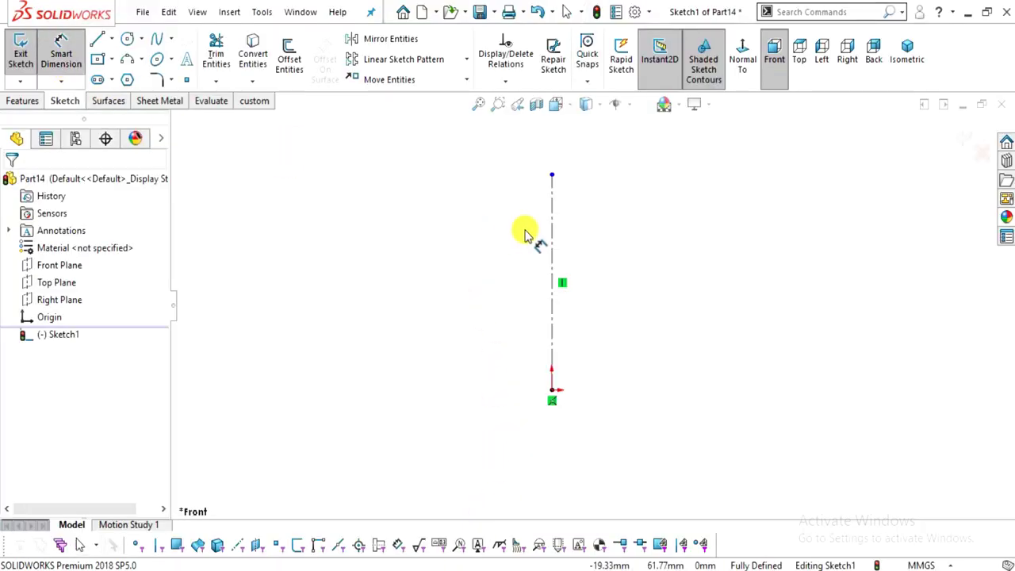
{"action": "left_click", "coordinate": [561, 230]}
{"action": "left_click", "coordinate": [623, 275]}
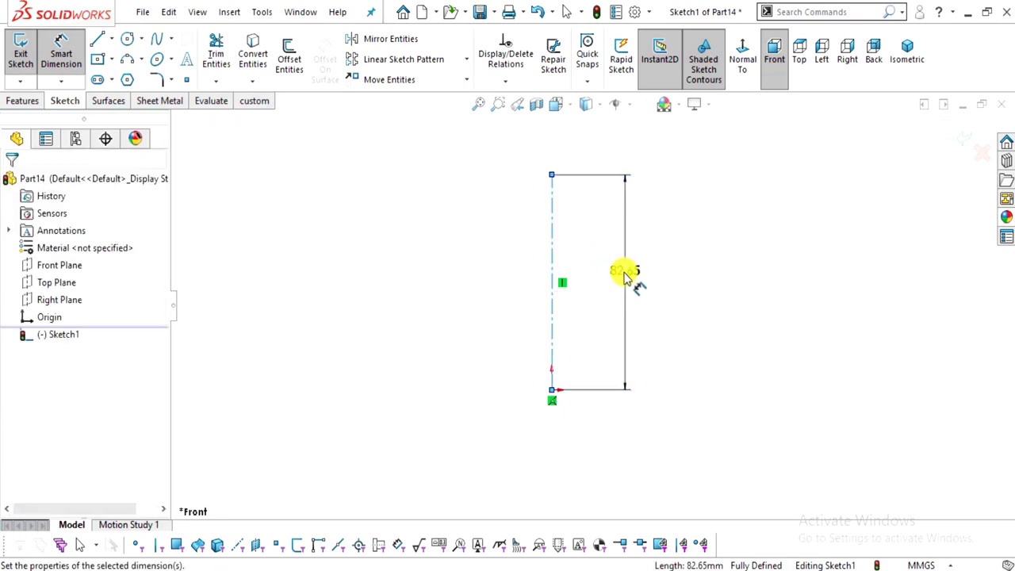
{"action": "left_click", "coordinate": [623, 275]}
{"action": "type", "text": "38+15"}
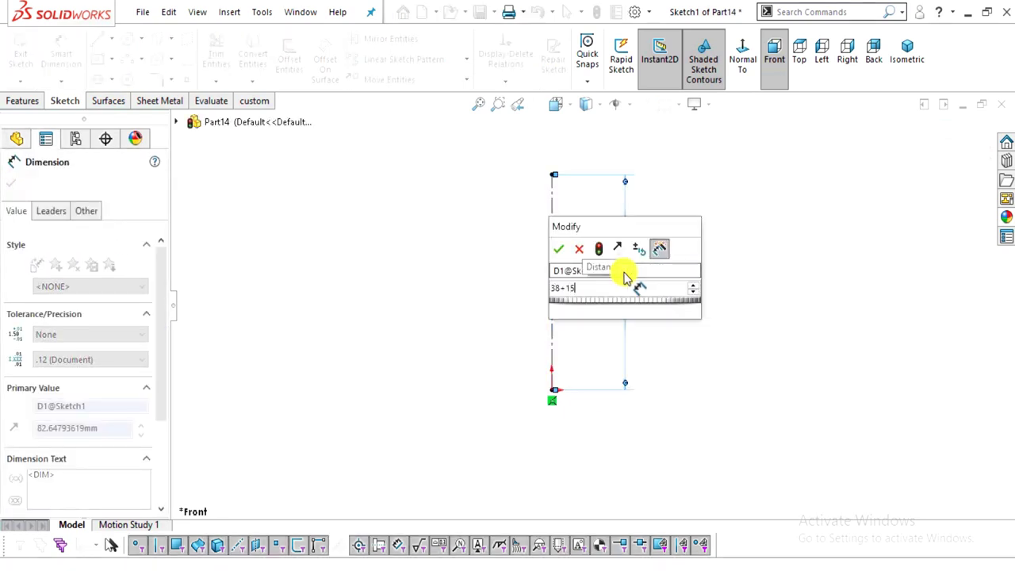
{"action": "key", "text": "Return"}
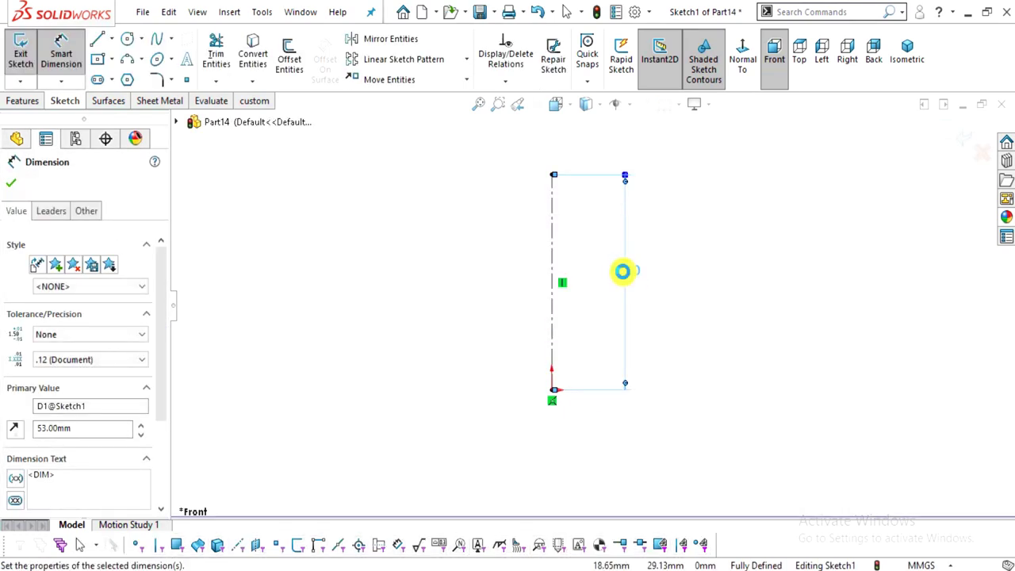
{"action": "left_click", "coordinate": [736, 249]}
Draw a three-point arc of about 16 mm radius from the centreline's upper end, curving outward and down for the screw head
{"action": "scroll", "coordinate": [627, 204], "scroll_direction": "down", "scroll_amount": 3}
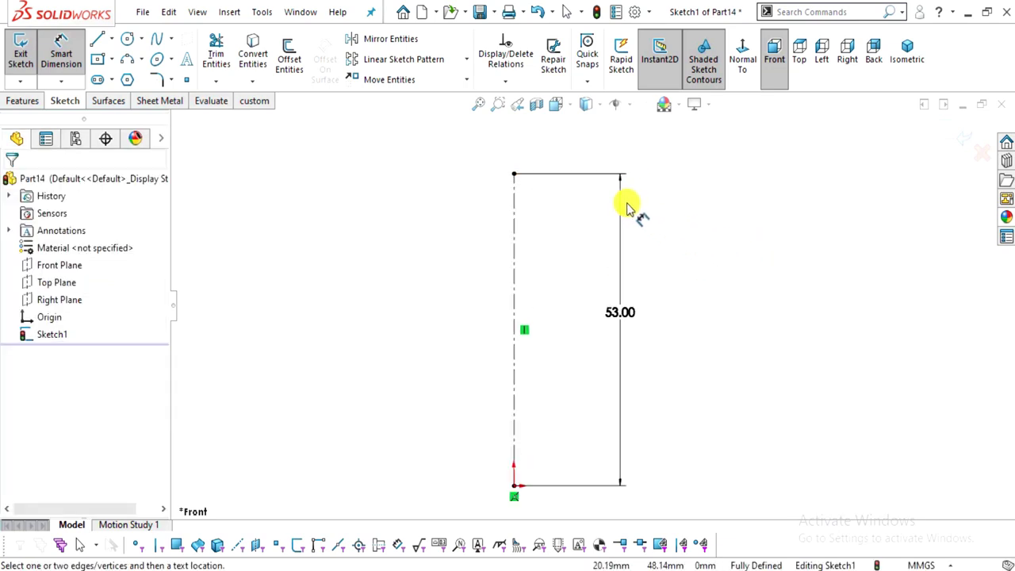
{"action": "left_click", "coordinate": [131, 64]}
{"action": "left_click", "coordinate": [514, 174]}
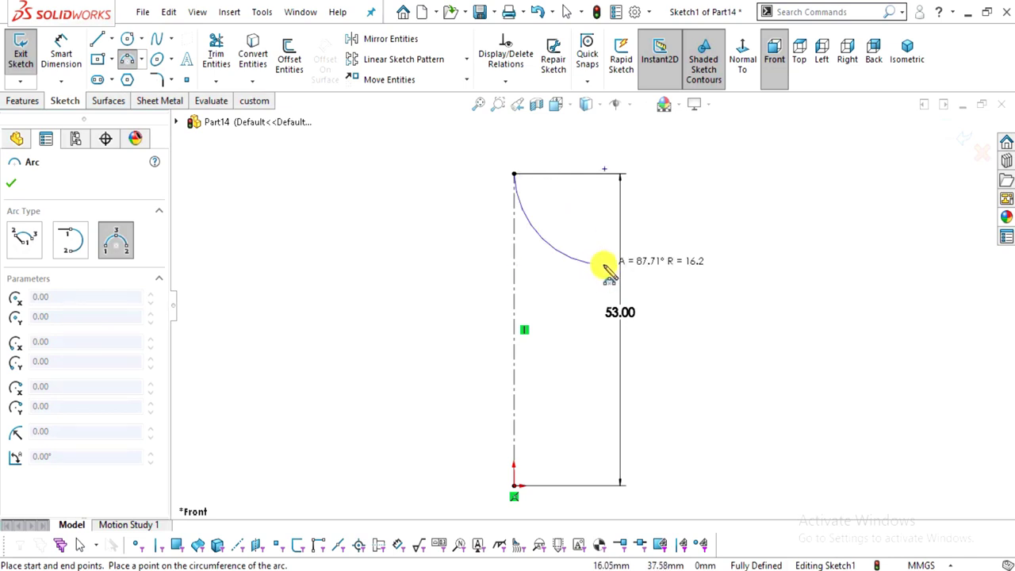
{"action": "left_click", "coordinate": [600, 230]}
{"action": "key", "text": "Escape"}
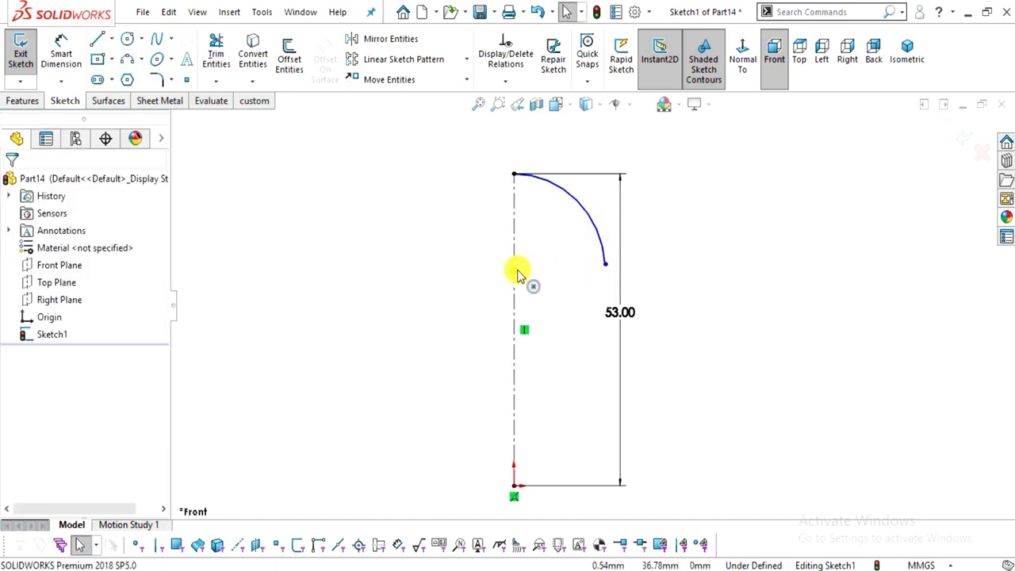
Make the head arc's centre point coincident with the centreline and horizontally aligned with the arc's lower end
{"action": "left_click", "coordinate": [515, 272]}
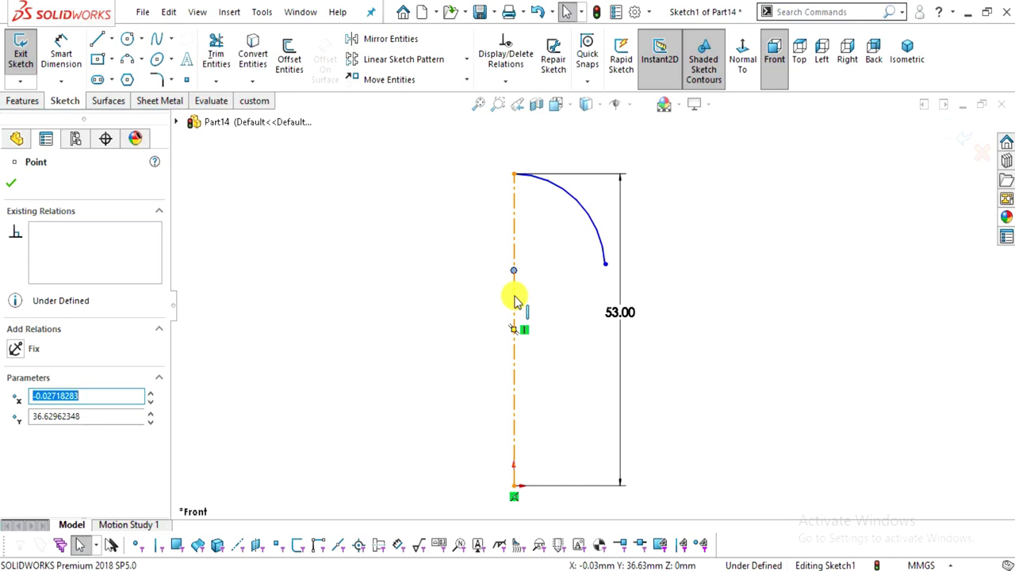
{"action": "left_click", "coordinate": [515, 297], "text": "ctrl"}
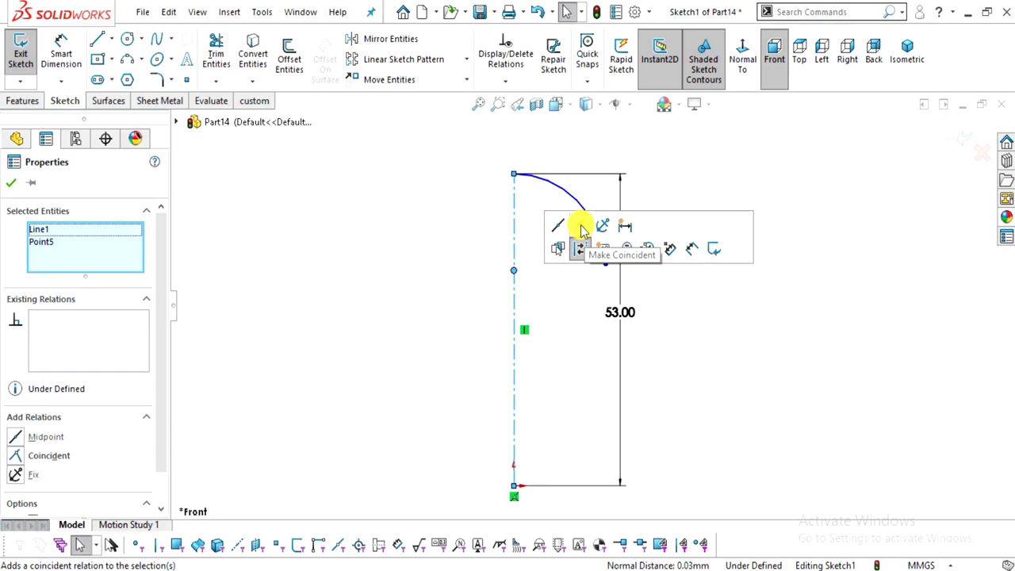
{"action": "left_click", "coordinate": [579, 248]}
{"action": "left_click", "coordinate": [637, 288]}
{"action": "scroll", "coordinate": [638, 273], "scroll_direction": "up", "scroll_amount": 1}
{"action": "left_click", "coordinate": [489, 271]}
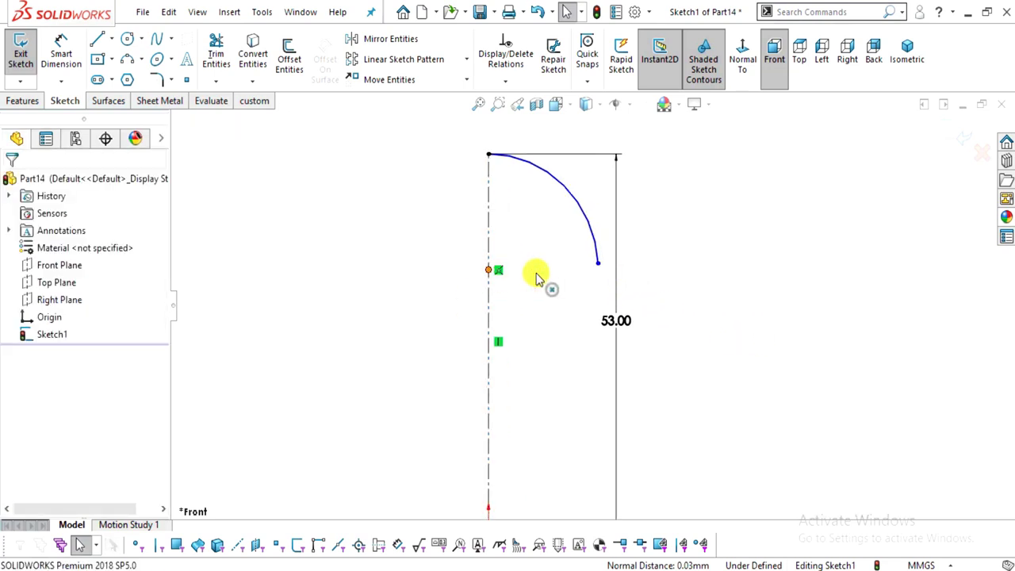
{"action": "left_click", "coordinate": [597, 266], "text": "ctrl"}
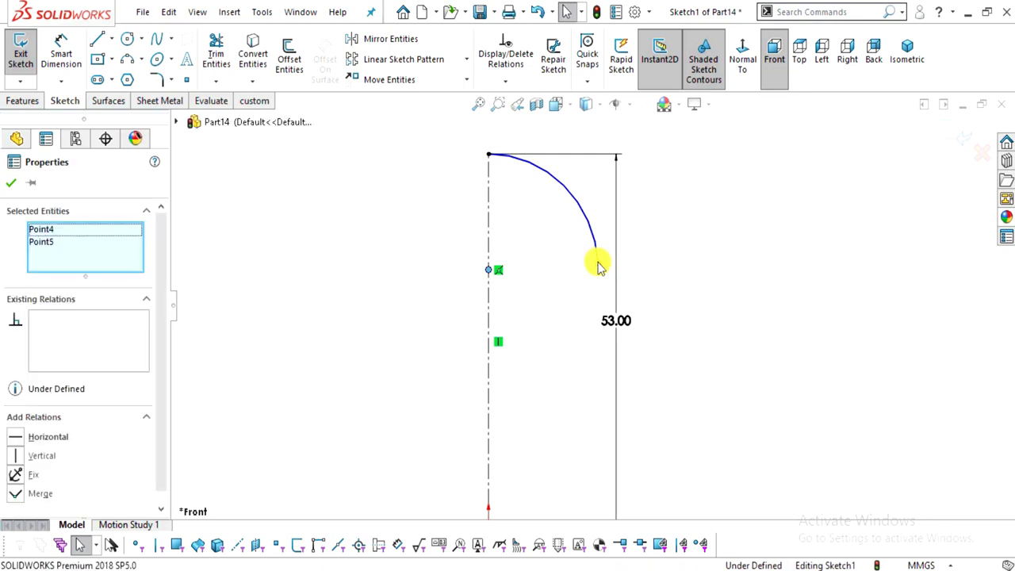
{"action": "left_click", "coordinate": [636, 199]}
{"action": "key", "text": "Escape"}
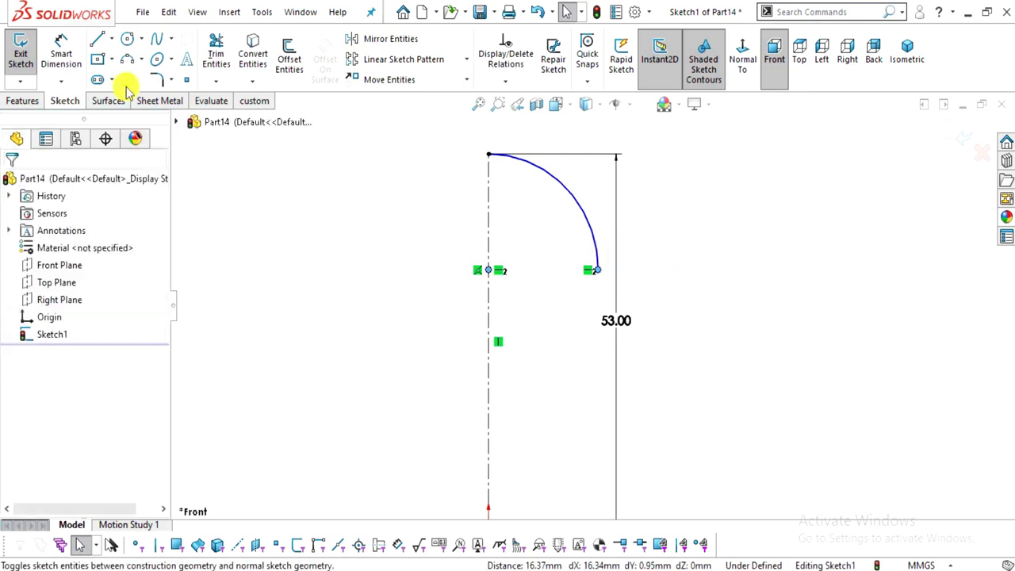
Draw the underside line inward from the arc's lower end, a vertical shank line about 9 mm from the centreline, and a base line to the origin
{"action": "left_click", "coordinate": [97, 39]}
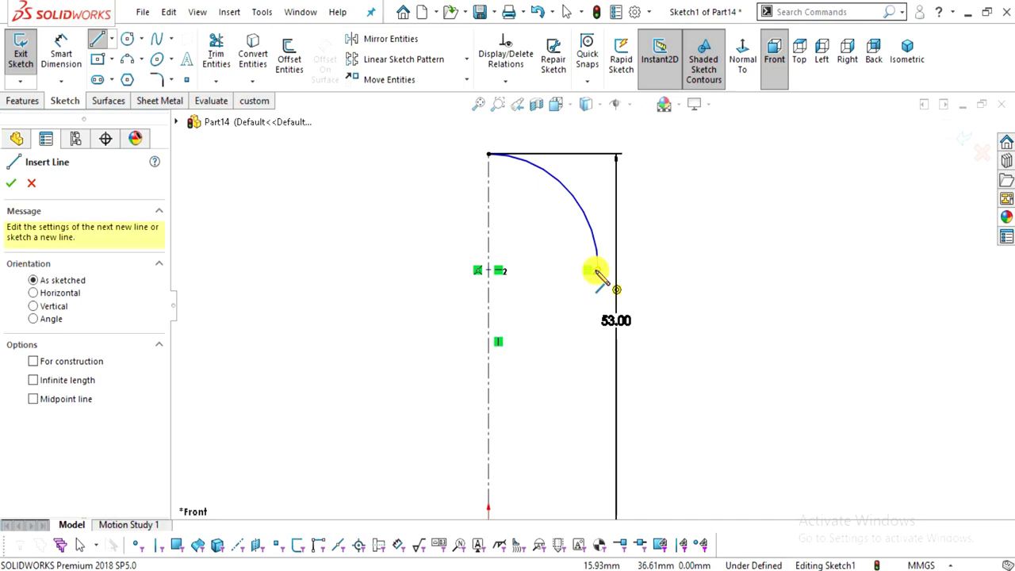
{"action": "left_click", "coordinate": [587, 271]}
{"action": "left_click", "coordinate": [546, 271]}
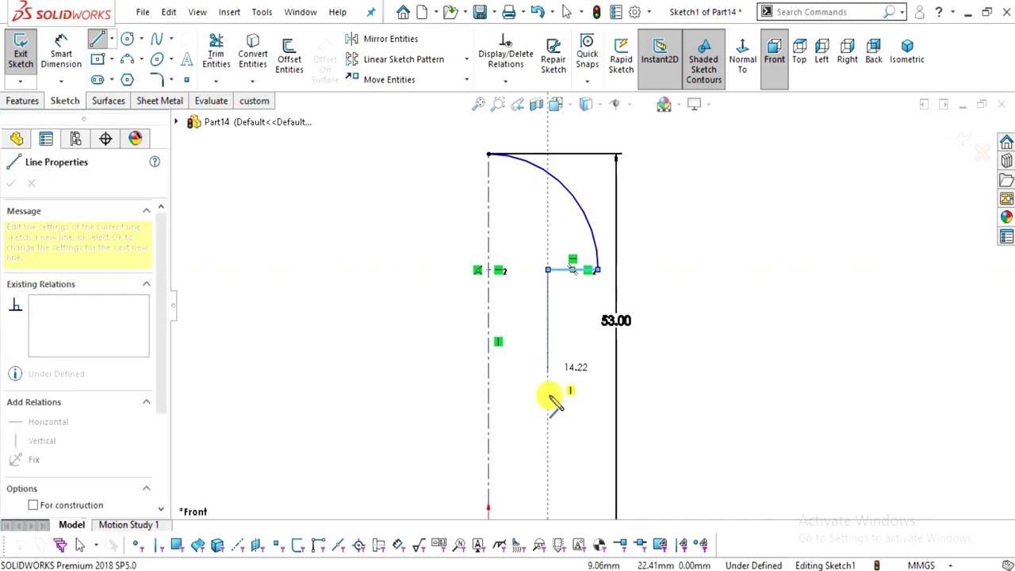
{"action": "scroll", "coordinate": [543, 432], "scroll_direction": "up", "scroll_amount": 2}
{"action": "left_click", "coordinate": [561, 460]}
{"action": "double_click", "coordinate": [518, 461]}
{"action": "key", "text": "Escape"}
{"action": "scroll", "coordinate": [616, 371], "scroll_direction": "down", "scroll_amount": 2}
Dimension the screw head arc with a radius of 15 mm
{"action": "left_click", "coordinate": [61, 56]}
{"action": "left_click", "coordinate": [574, 208]}
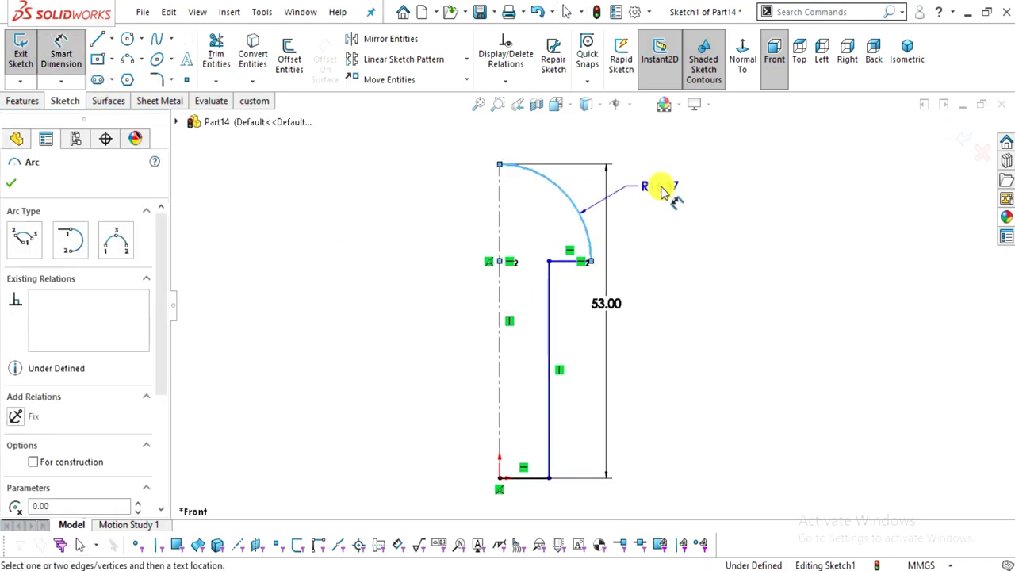
{"action": "left_click", "coordinate": [663, 190]}
{"action": "type", "text": "15"}
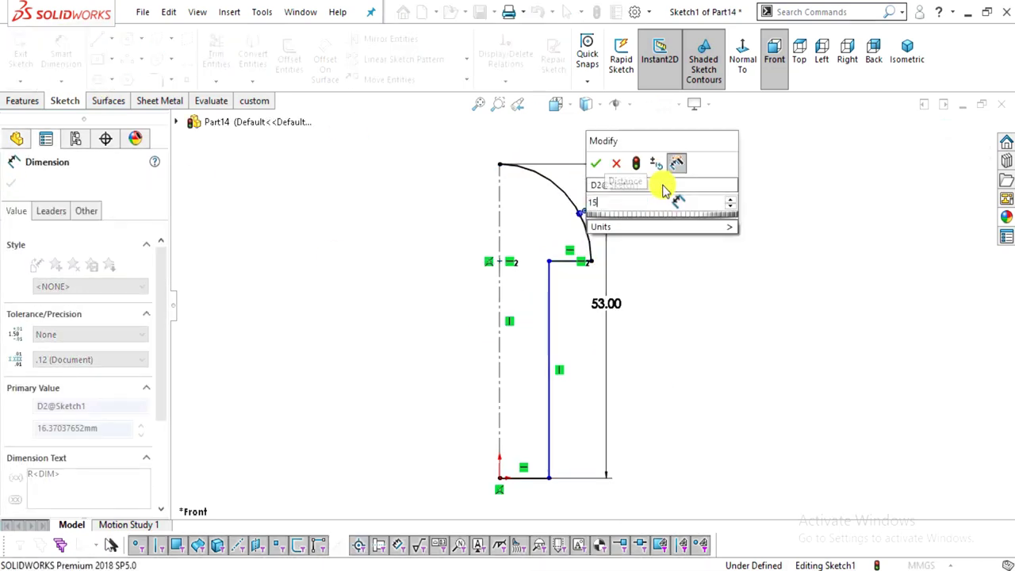
{"action": "key", "text": "Return"}
{"action": "key", "text": "Escape"}
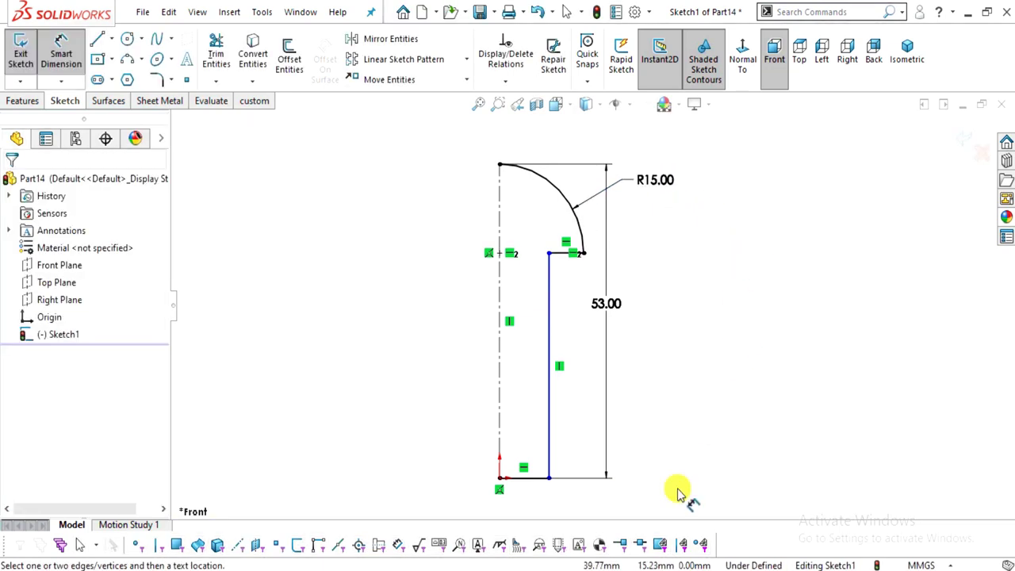
Check the screw's shank length in the PDF drawing and try to dimension the vertical shank line's length
{"action": "key", "text": "alt+Tab"}
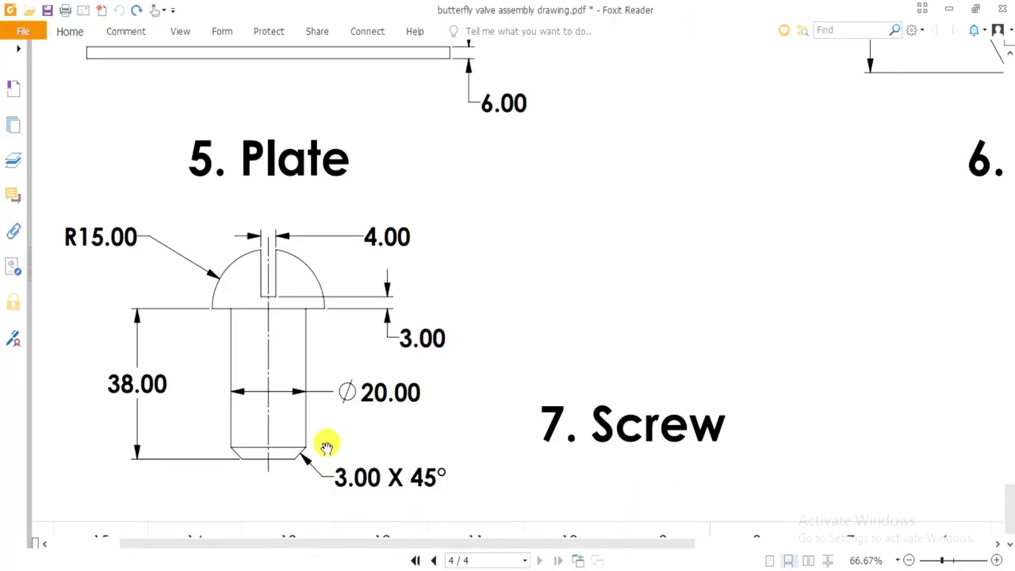
{"action": "key", "text": "alt+Tab"}
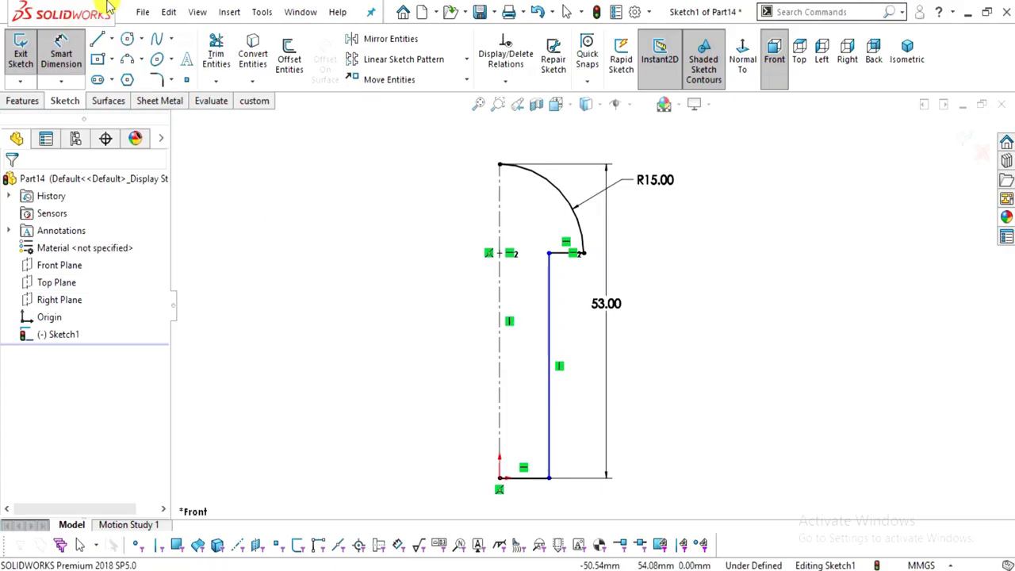
{"action": "left_click", "coordinate": [548, 279]}
{"action": "left_click", "coordinate": [439, 337]}
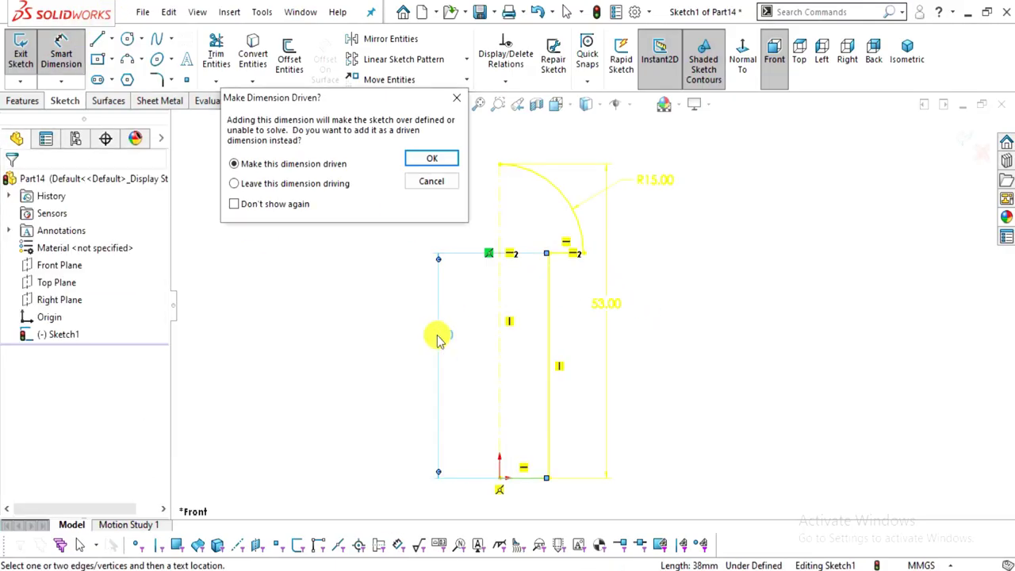
{"action": "left_click", "coordinate": [457, 97]}
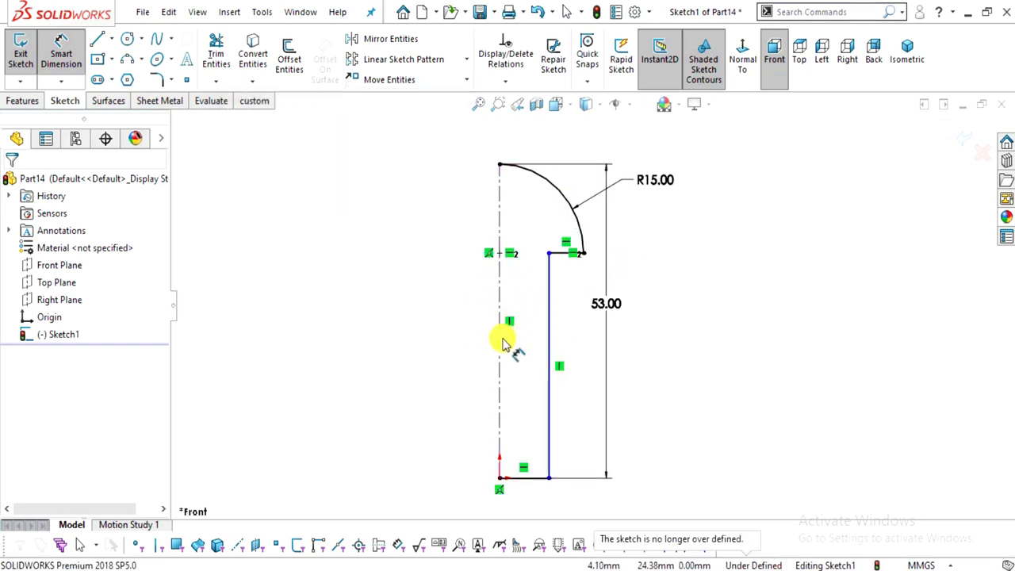
Check the shank diameter in the PDF drawing and dimension the shank line across the centreline as a 20 mm diameter
{"action": "left_click", "coordinate": [489, 568]}
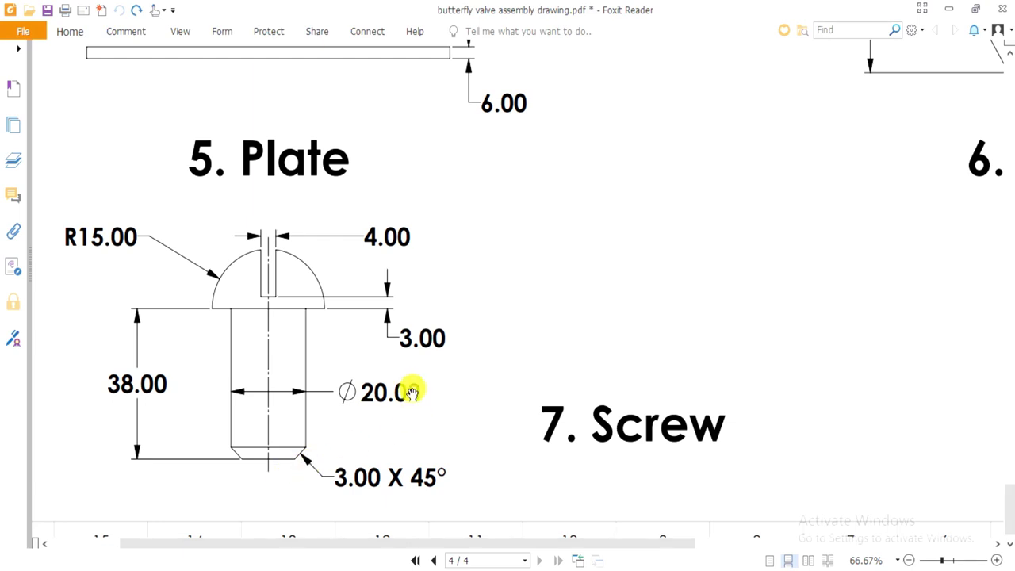
{"action": "key", "text": "alt+Tab"}
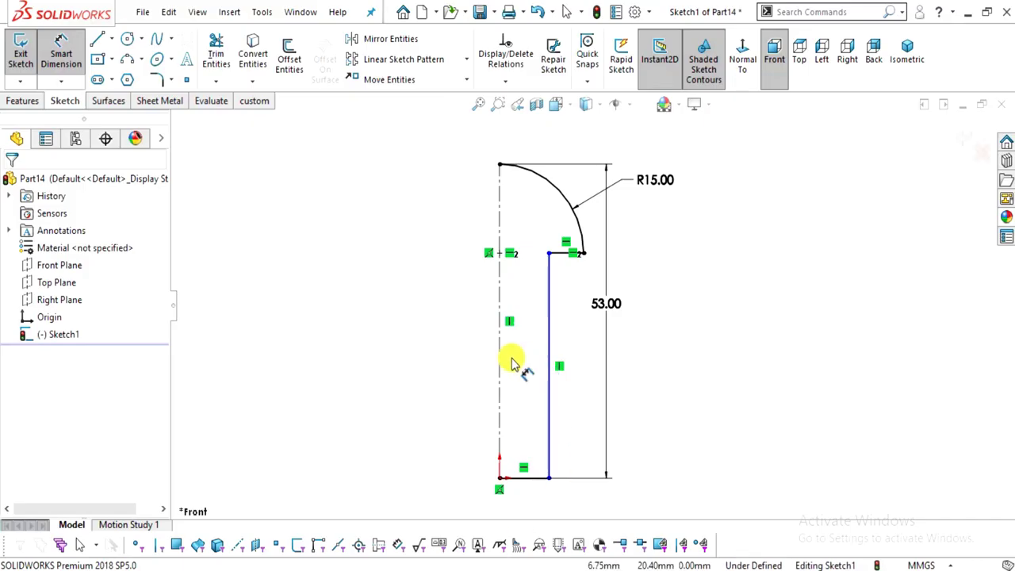
{"action": "left_click", "coordinate": [547, 361]}
{"action": "left_click", "coordinate": [499, 355]}
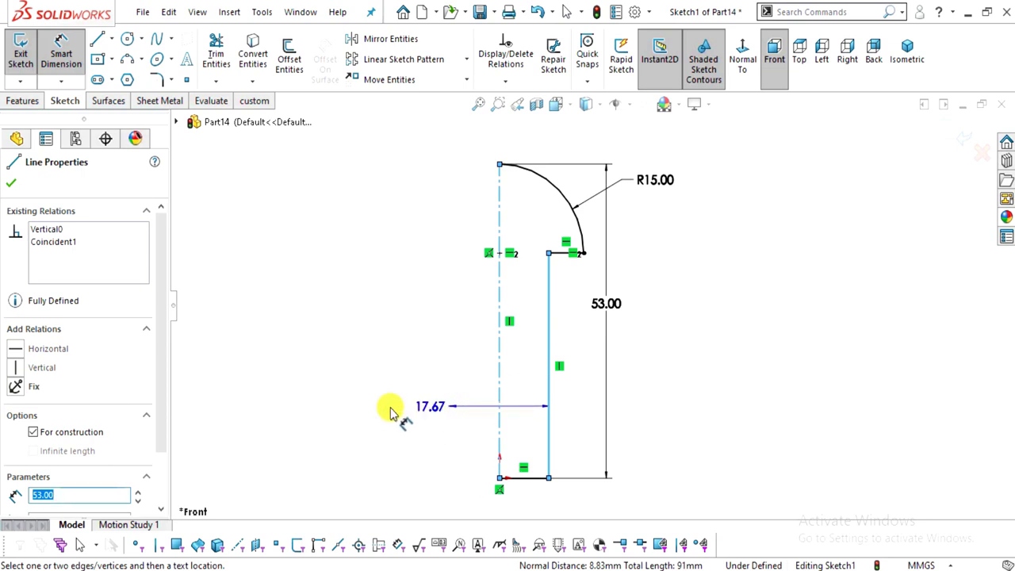
{"action": "left_click", "coordinate": [412, 422]}
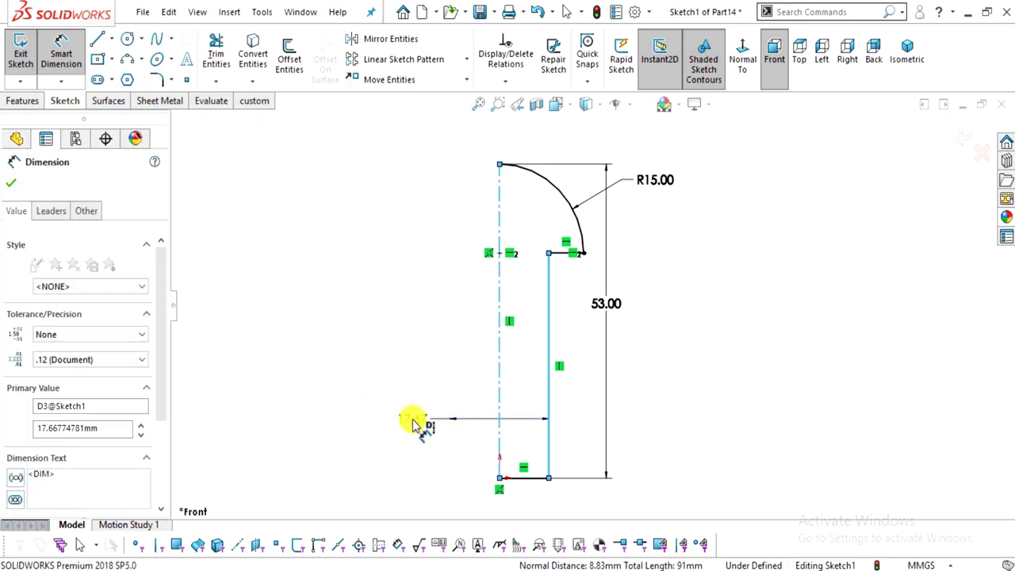
{"action": "type", "text": "20"}
{"action": "key", "text": "Return"}
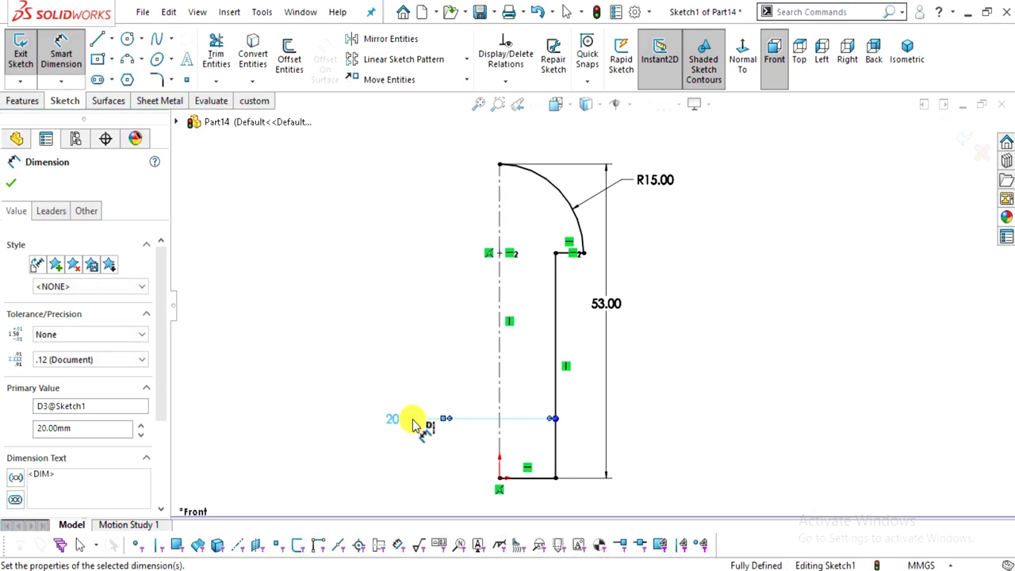
{"action": "left_click", "coordinate": [881, 428]}
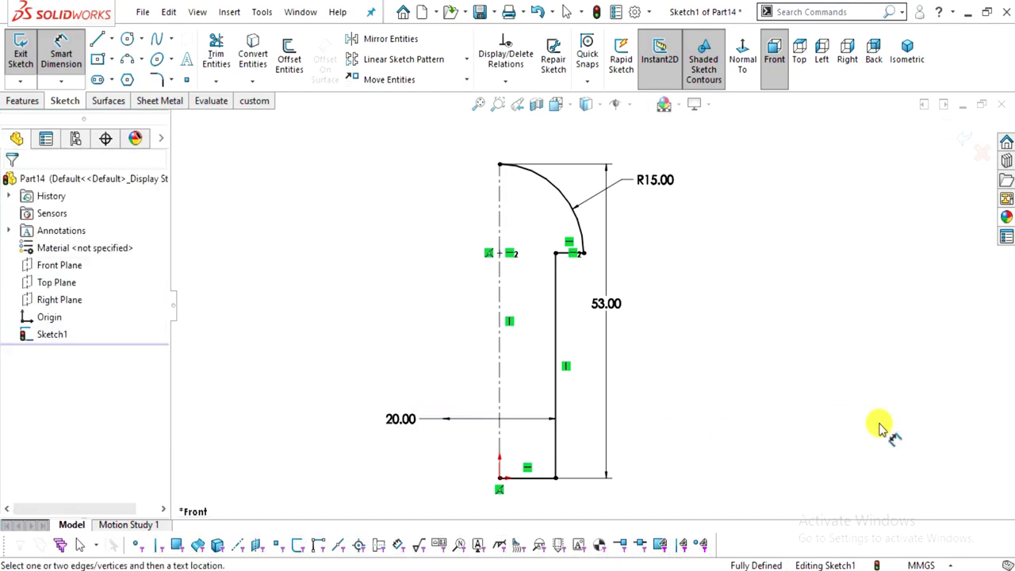
{"action": "key", "text": "Escape"}
Convert the vertical centreline from construction geometry to a solid line to close the screw profile
{"action": "left_click", "coordinate": [499, 295]}
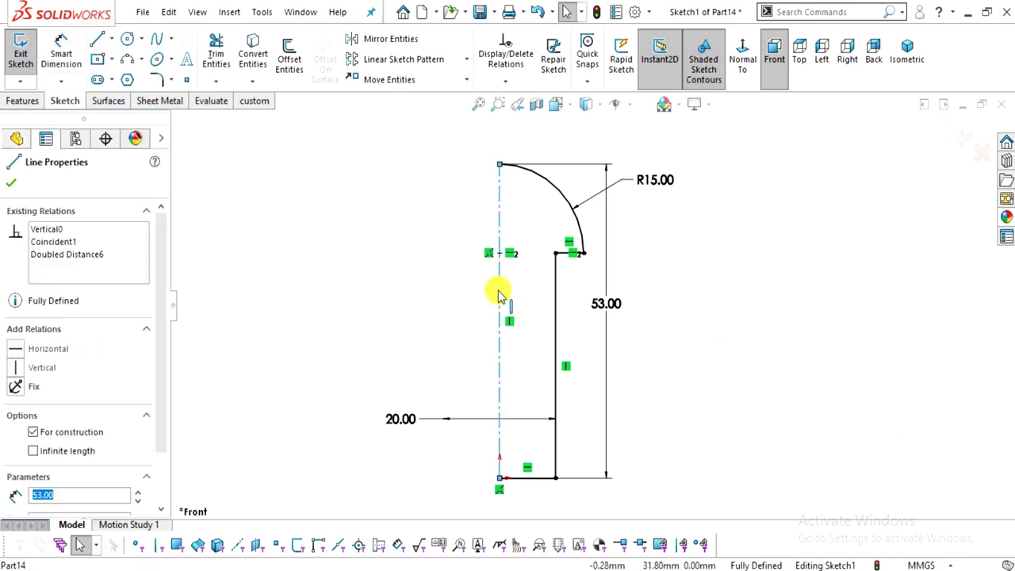
{"action": "right_click", "coordinate": [500, 292]}
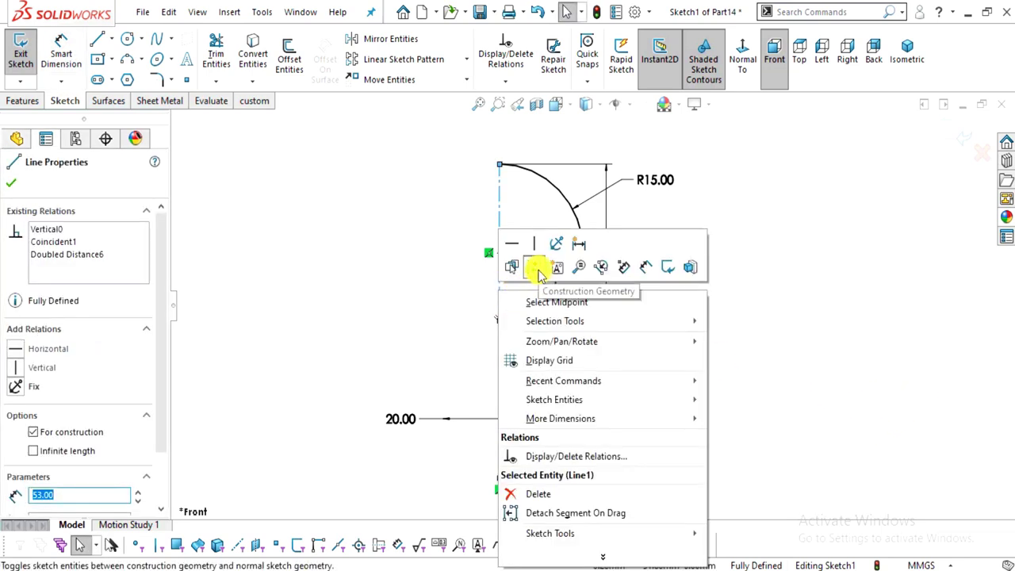
{"action": "left_click", "coordinate": [537, 270]}
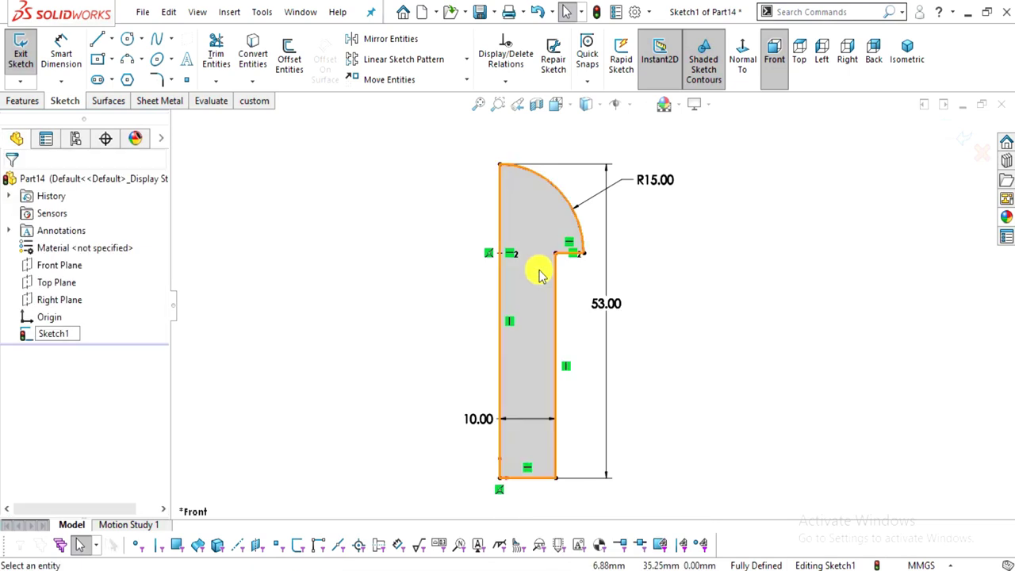
Revolve the closed screw profile 360 degrees about its vertical 53 mm line
{"action": "left_click", "coordinate": [28, 103]}
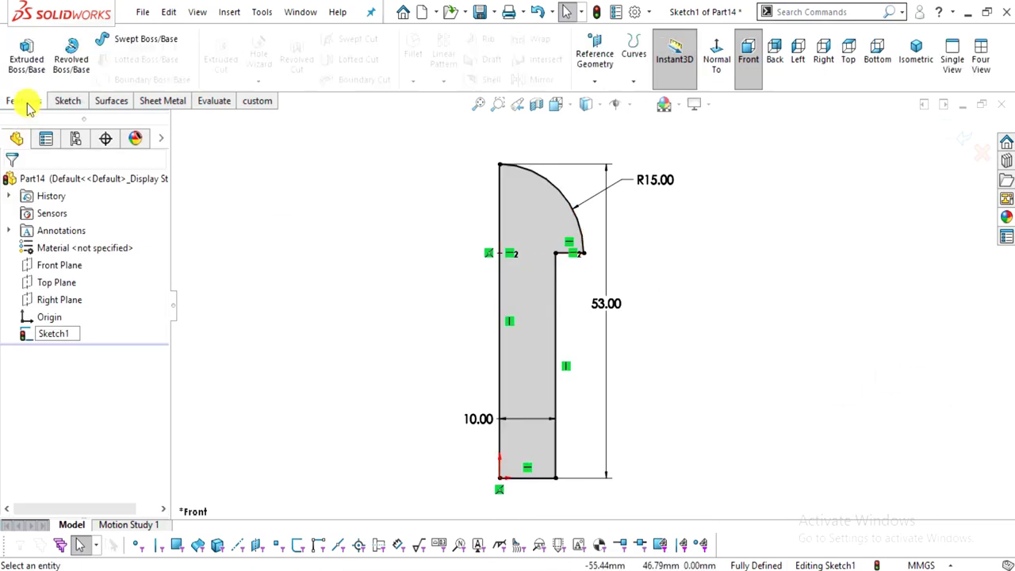
{"action": "left_click", "coordinate": [70, 52]}
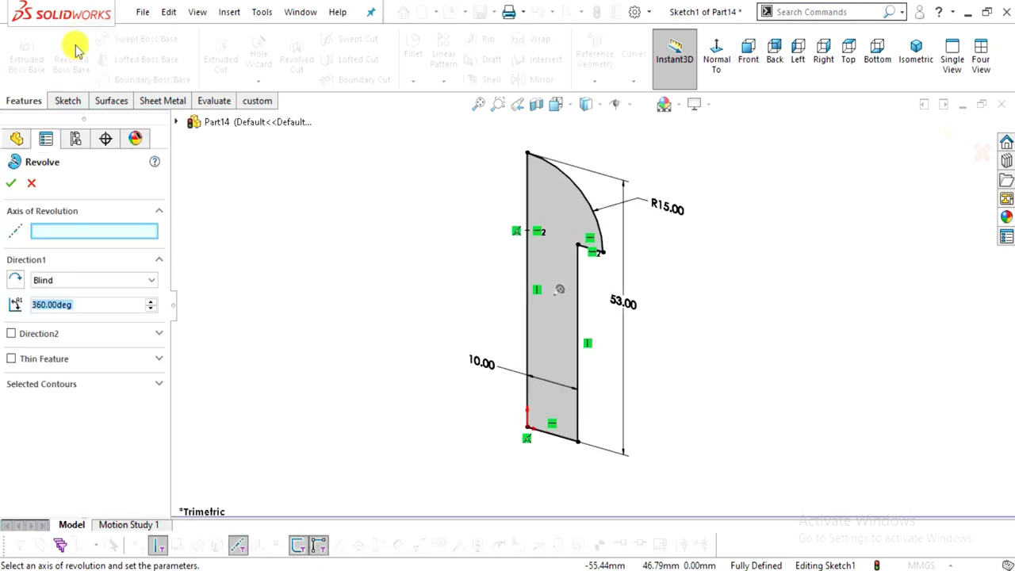
{"action": "left_click", "coordinate": [527, 258]}
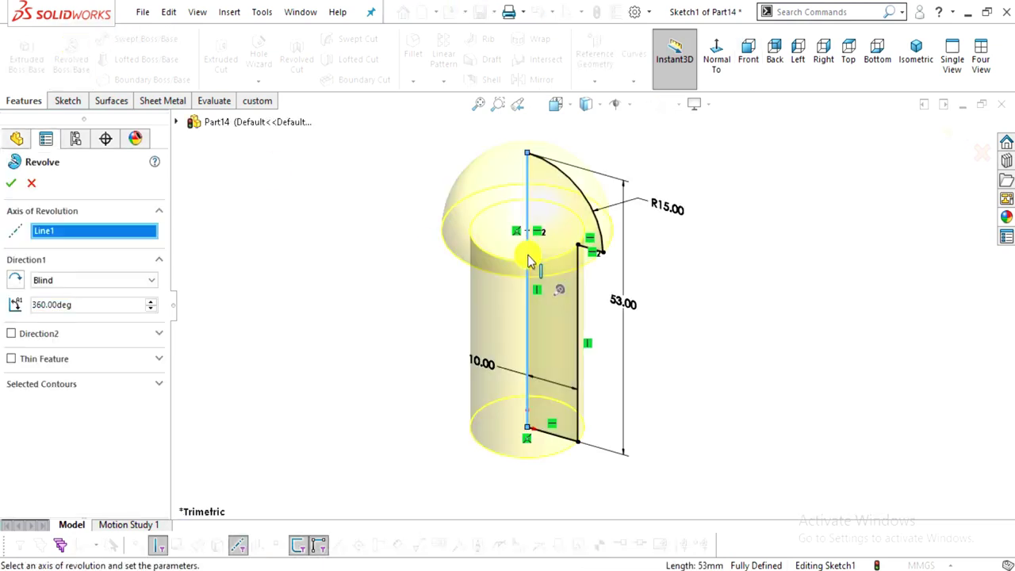
{"action": "left_click", "coordinate": [15, 184]}
{"action": "mouse_move", "coordinate": [557, 357]}
{"action": "middle_mouse_down"}
{"action": "mouse_move", "coordinate": [560, 152]}
{"action": "mouse_move", "coordinate": [563, 353]}
{"action": "middle_mouse_up"}
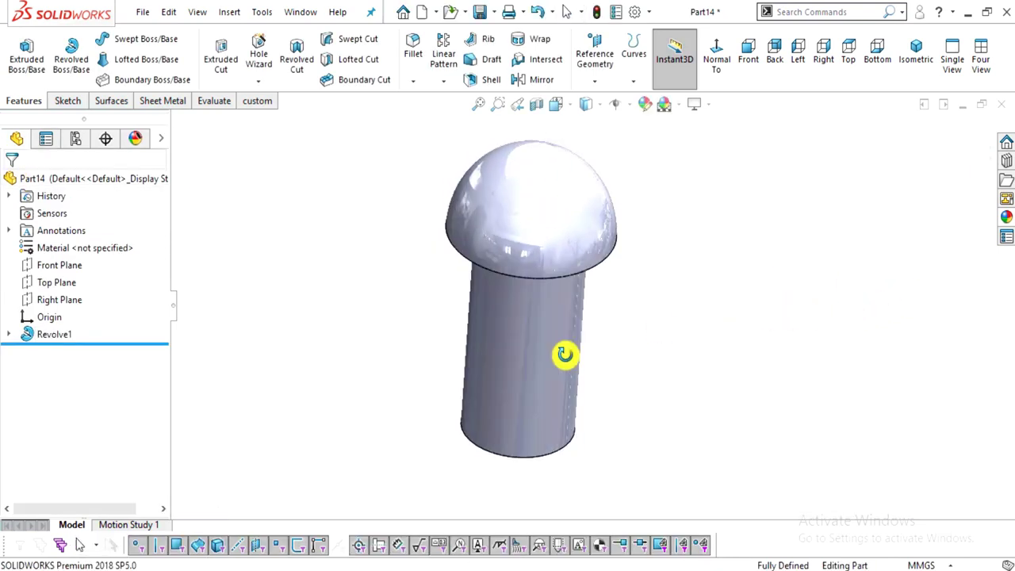
Start a sketch on the Front Plane and convert the screw head's rounded silhouette edge into a sketch arc
{"action": "left_click", "coordinate": [46, 268]}
{"action": "left_click", "coordinate": [715, 54]}
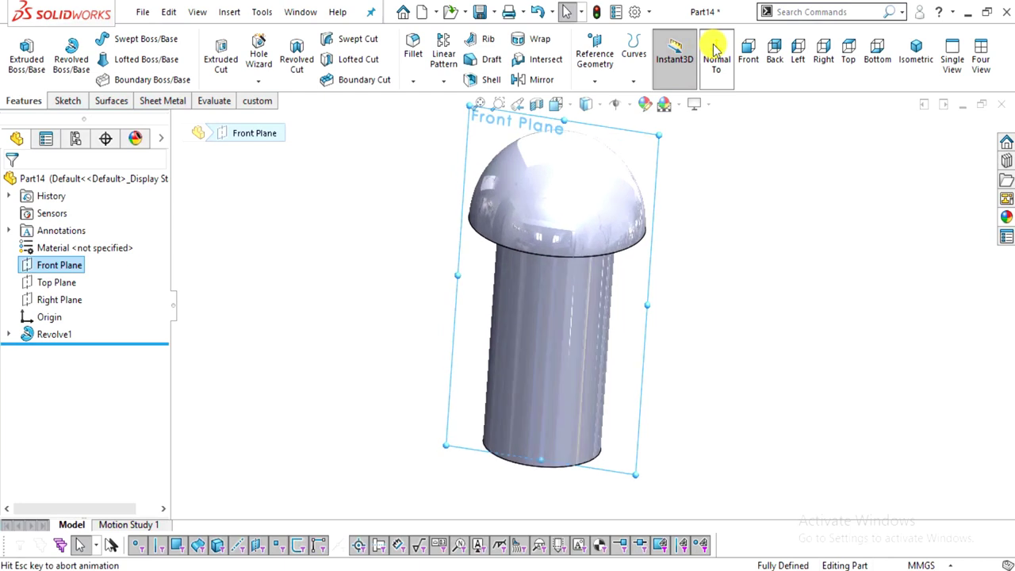
{"action": "left_click", "coordinate": [66, 101]}
{"action": "left_click", "coordinate": [22, 41]}
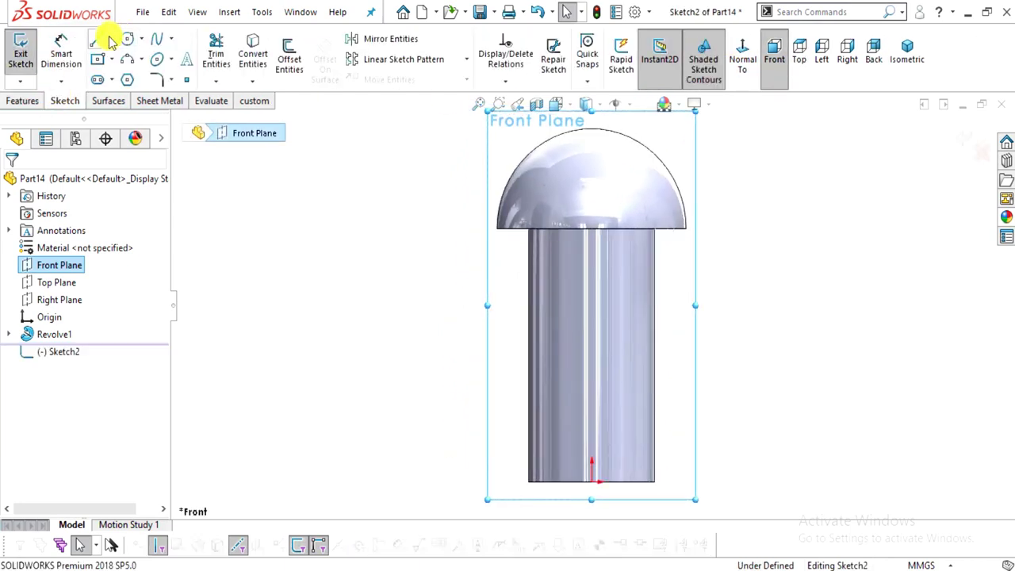
{"action": "left_click", "coordinate": [492, 566]}
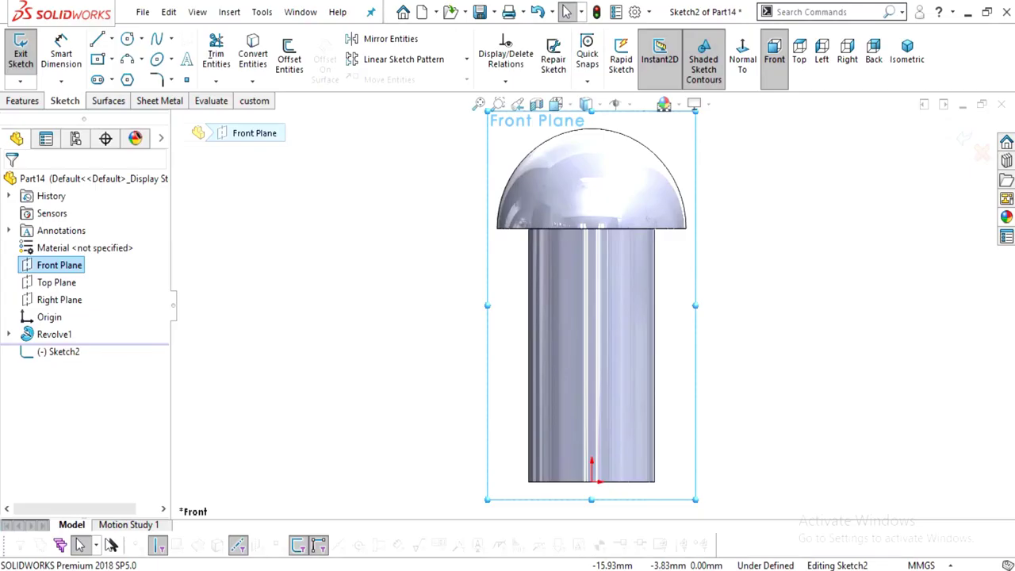
{"action": "scroll", "coordinate": [616, 333], "scroll_direction": "down", "scroll_amount": 2}
{"action": "scroll", "coordinate": [650, 211], "scroll_direction": "up", "scroll_amount": 3}
{"action": "left_click", "coordinate": [788, 285]}
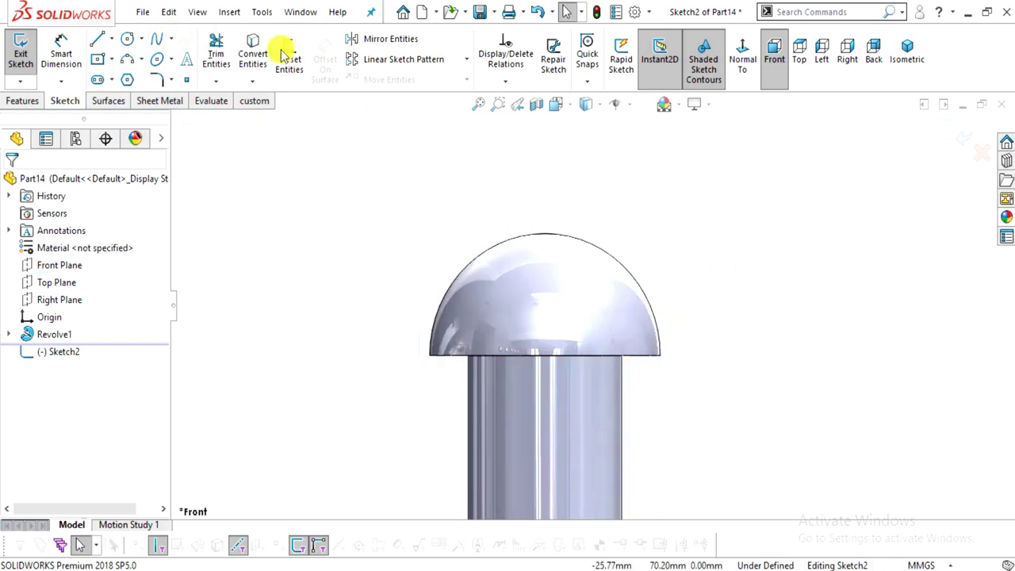
{"action": "left_click", "coordinate": [268, 54]}
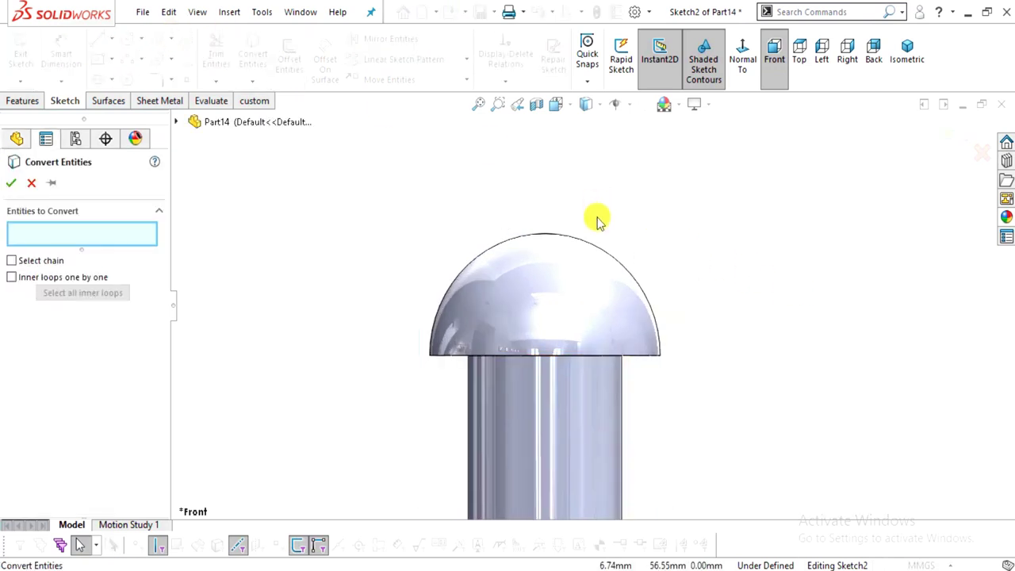
{"action": "left_click", "coordinate": [609, 260]}
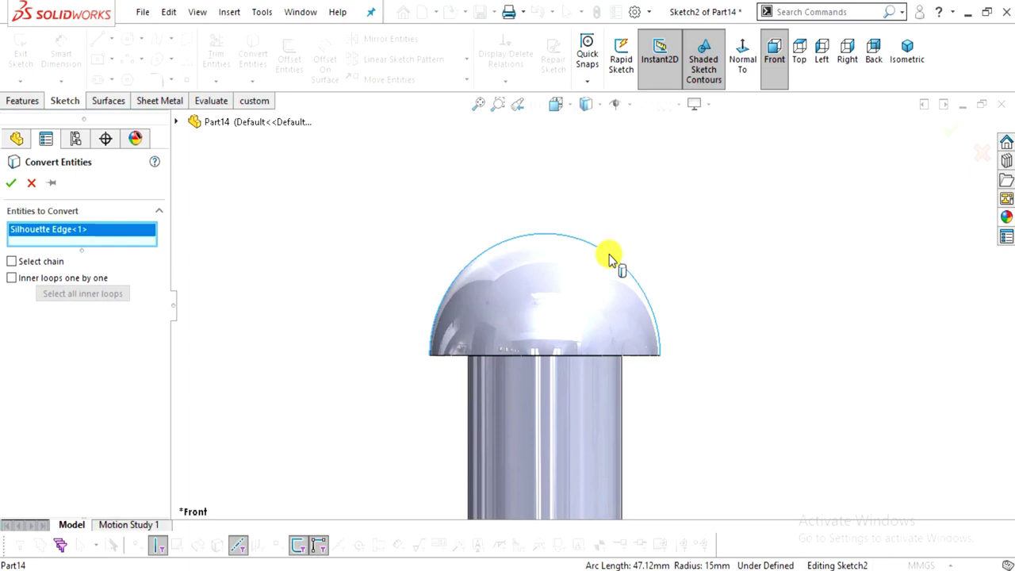
{"action": "left_click", "coordinate": [12, 184]}
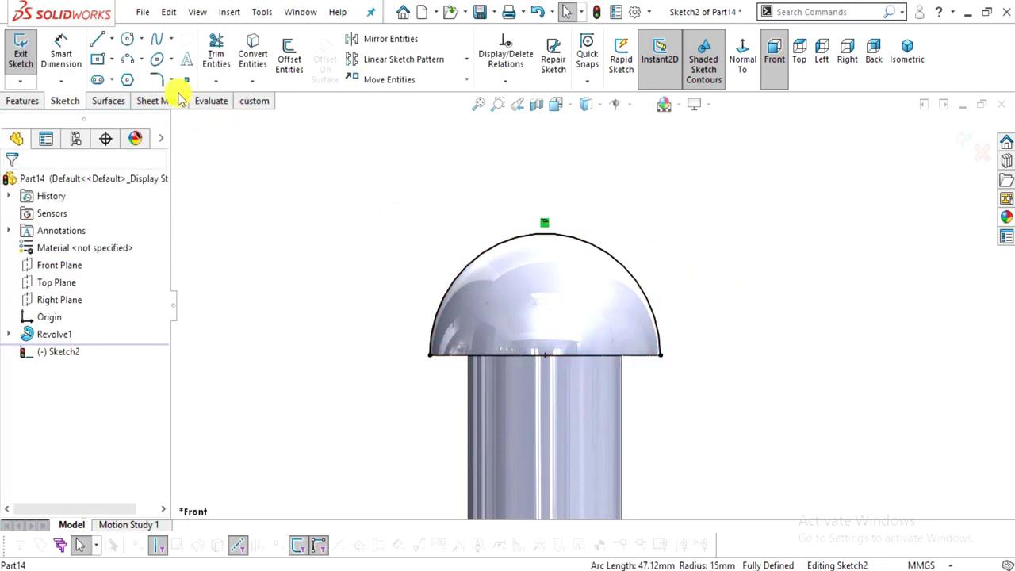
Draw a vertical construction centreline from the midpoint of the head's base to the top of the converted arc
{"action": "left_click", "coordinate": [111, 40]}
{"action": "left_click", "coordinate": [131, 76]}
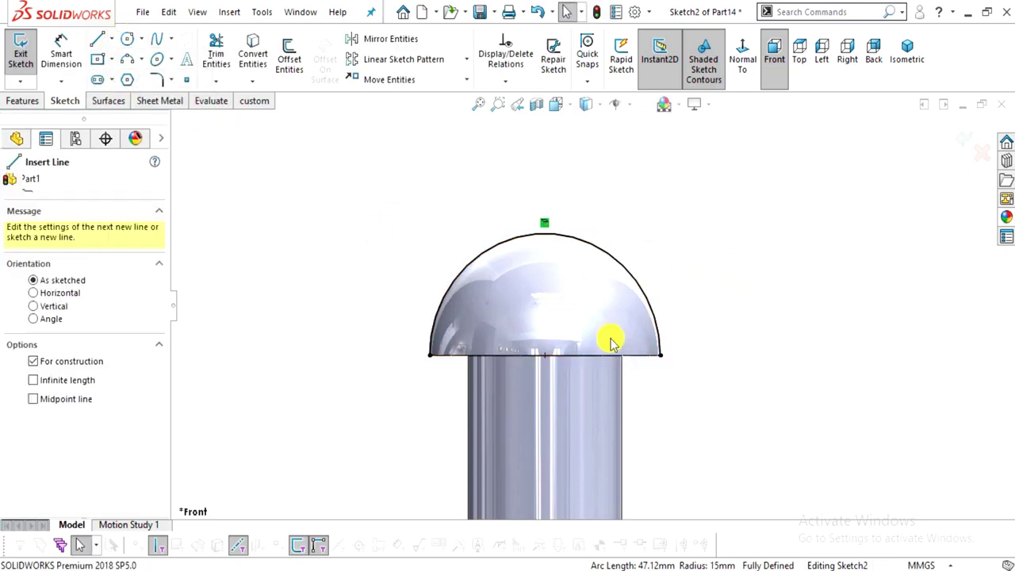
{"action": "left_click", "coordinate": [545, 355]}
{"action": "left_click", "coordinate": [543, 235]}
{"action": "key", "text": "Escape"}
{"action": "scroll", "coordinate": [670, 287], "scroll_direction": "down", "scroll_amount": 2}
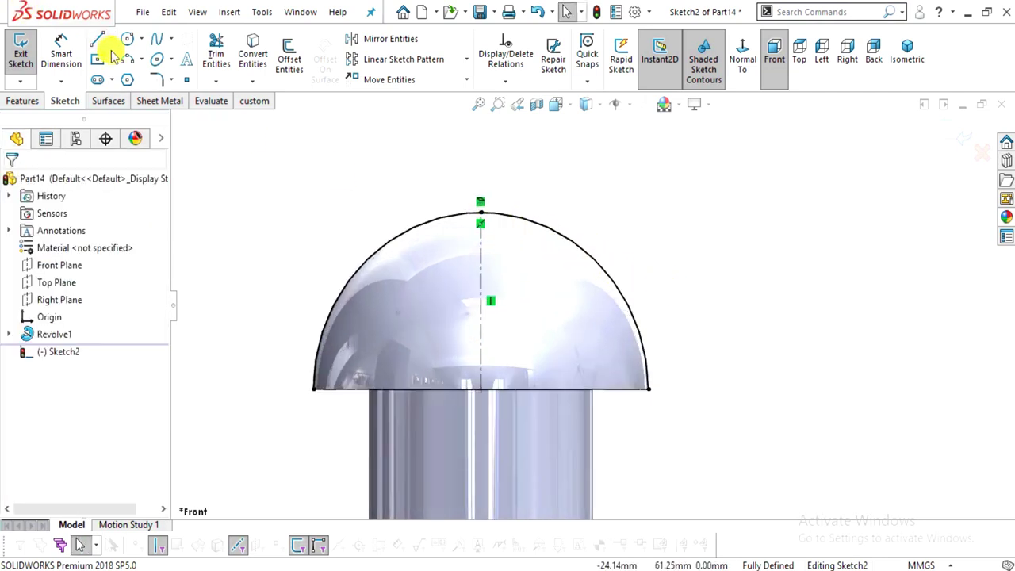
Sketch a three-line slot outline straddling the centreline, starting and ending on the head arc and about 6.8 mm deep
{"action": "key", "text": "l"}
{"action": "scroll", "coordinate": [472, 213], "scroll_direction": "down", "scroll_amount": 3}
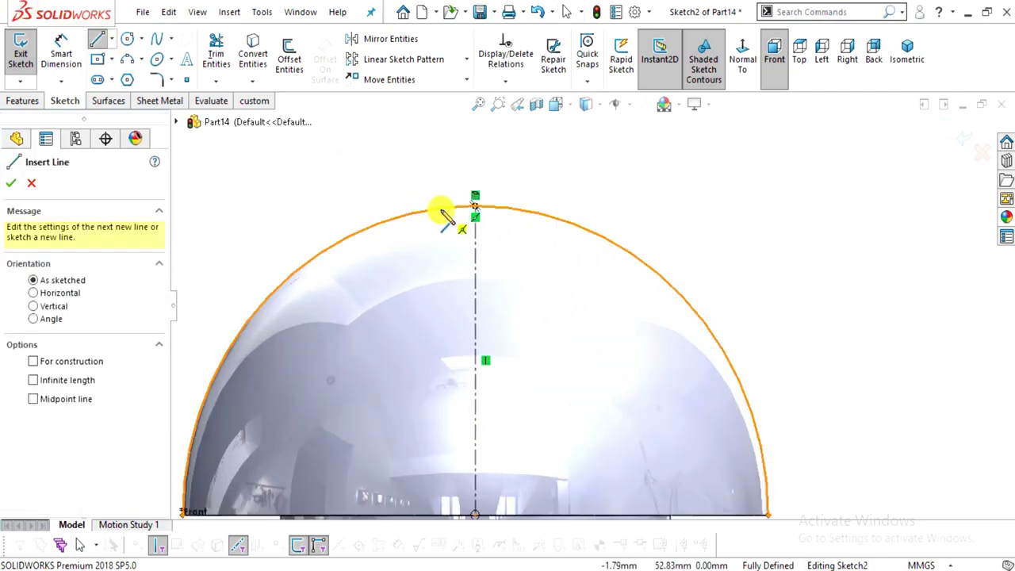
{"action": "left_click", "coordinate": [438, 208]}
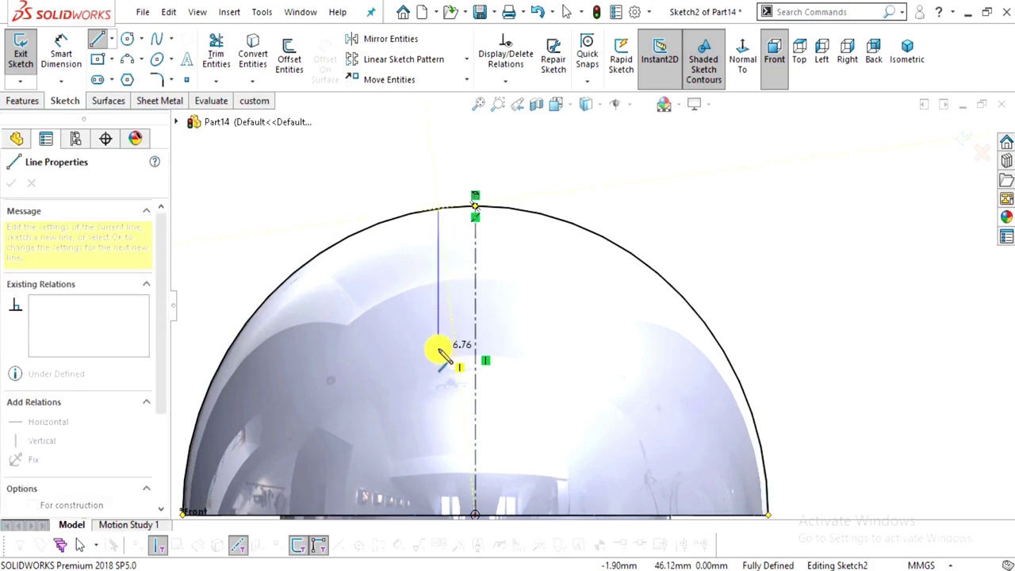
{"action": "left_click", "coordinate": [526, 347]}
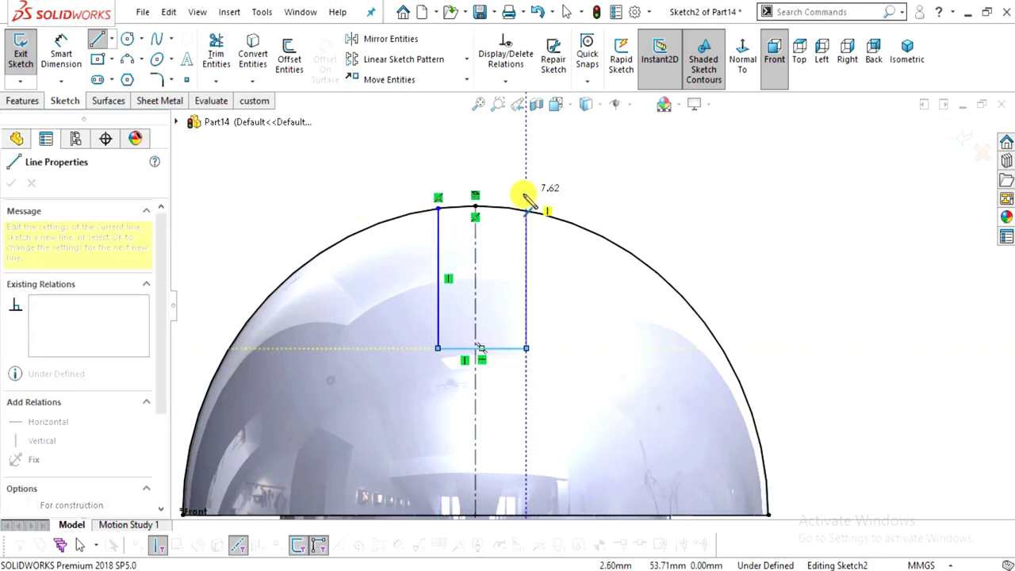
{"action": "left_click", "coordinate": [526, 211]}
{"action": "key", "text": "Escape"}
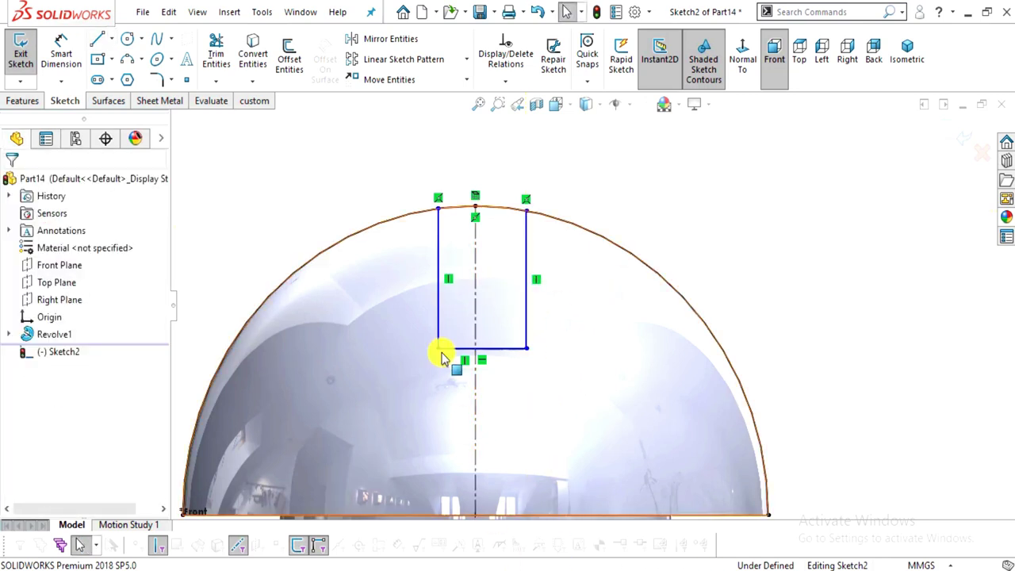
Make the slot's two vertical side lines symmetric about the construction centreline
{"action": "left_click", "coordinate": [438, 325]}
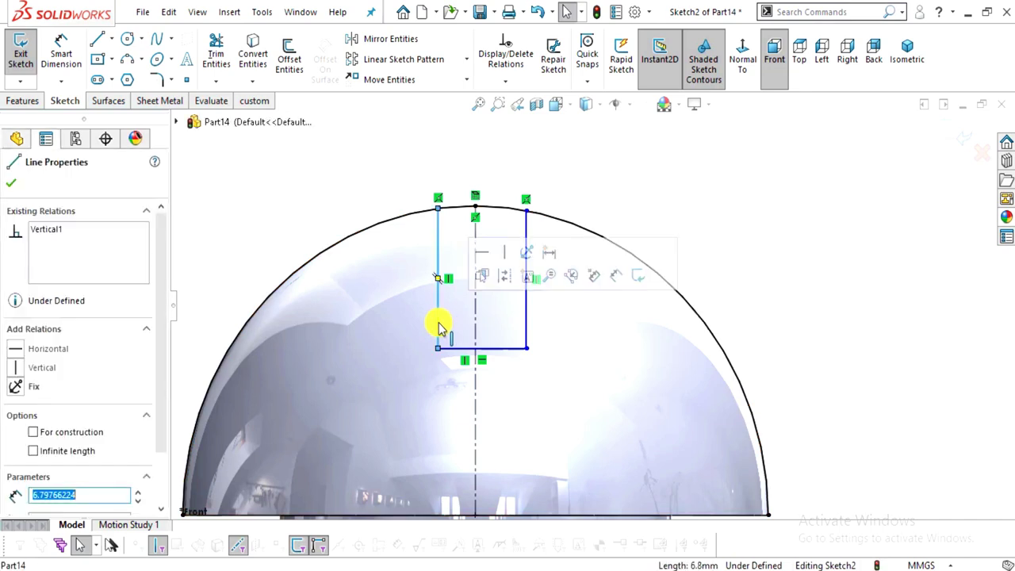
{"action": "left_click", "coordinate": [527, 306], "text": "ctrl"}
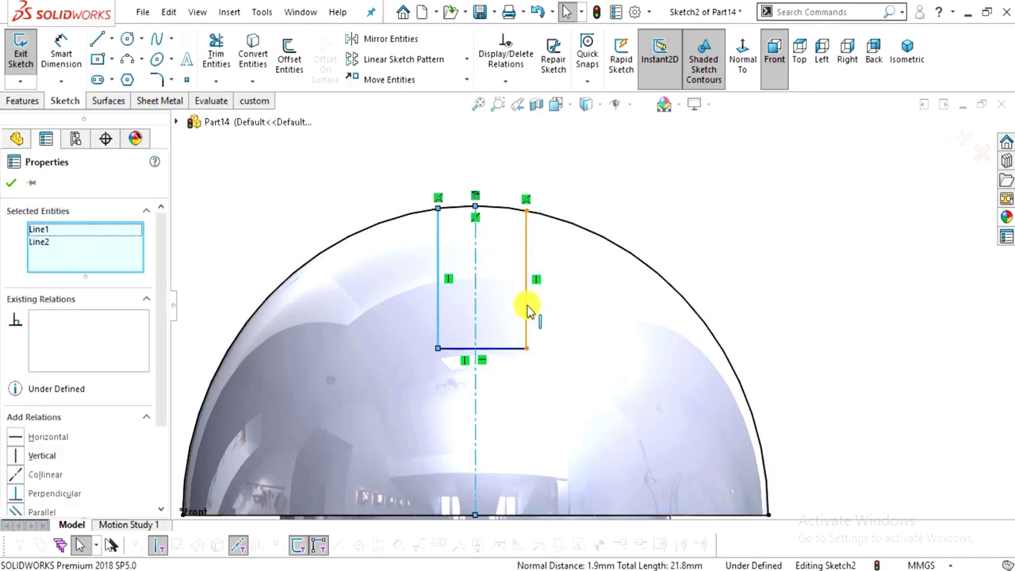
{"action": "left_click", "coordinate": [527, 308], "text": "ctrl"}
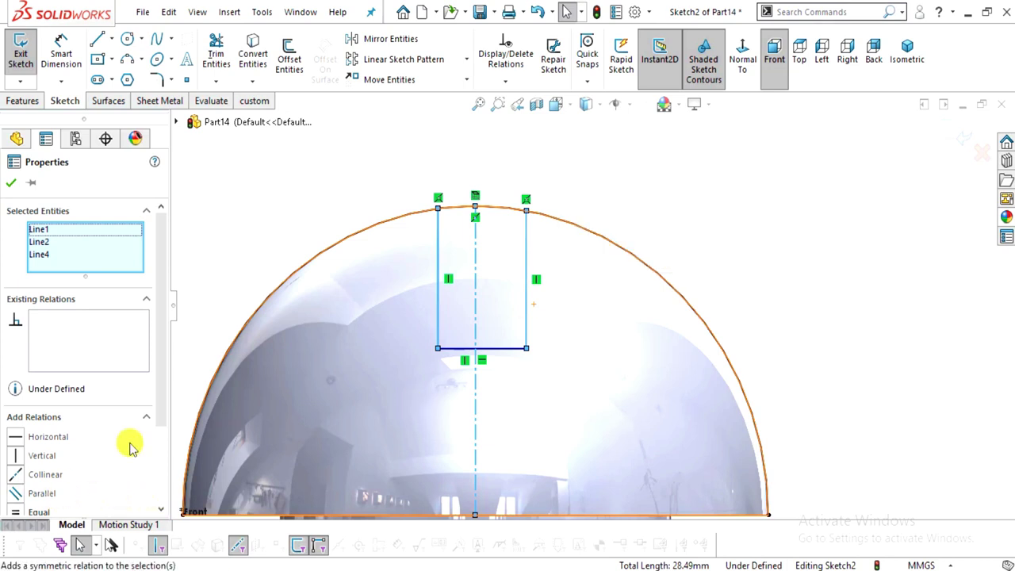
{"action": "scroll", "coordinate": [103, 436], "scroll_direction": "down", "scroll_amount": 3}
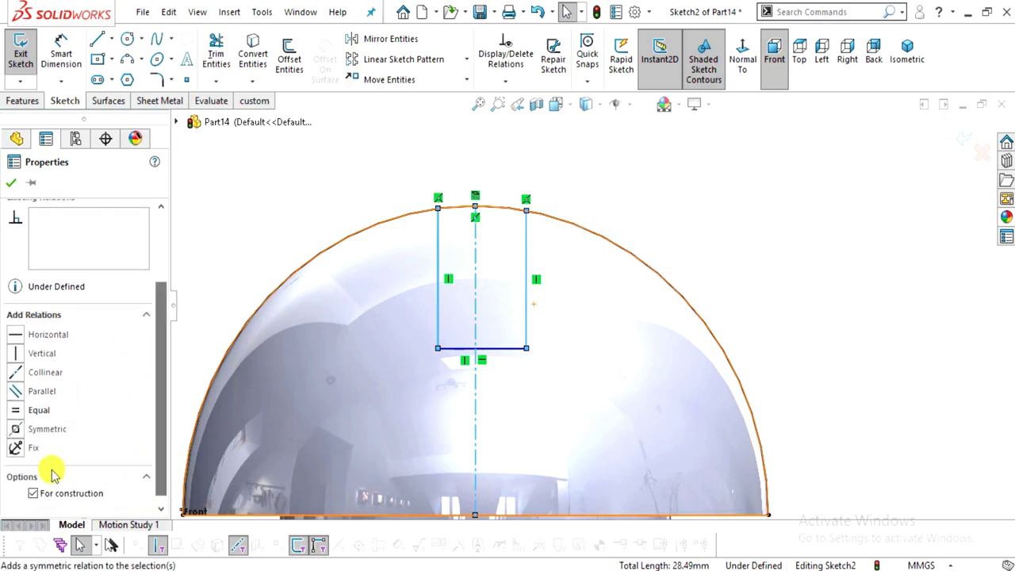
{"action": "left_click", "coordinate": [16, 430]}
{"action": "left_click", "coordinate": [779, 172]}
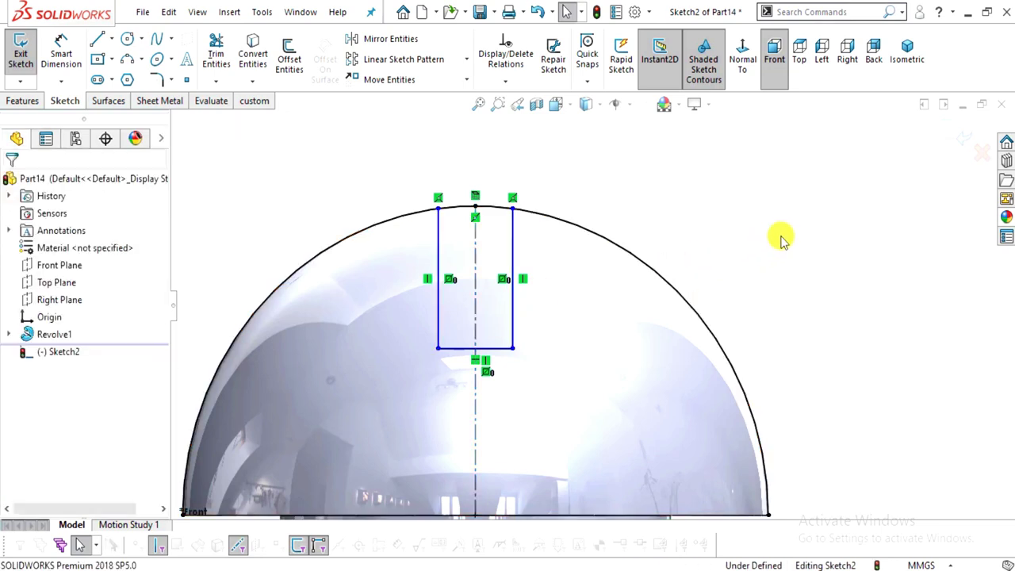
Check the slot width in the PDF drawing and dimension the distance between the slot's side lines as 4 mm
{"action": "key", "text": "alt+Tab"}
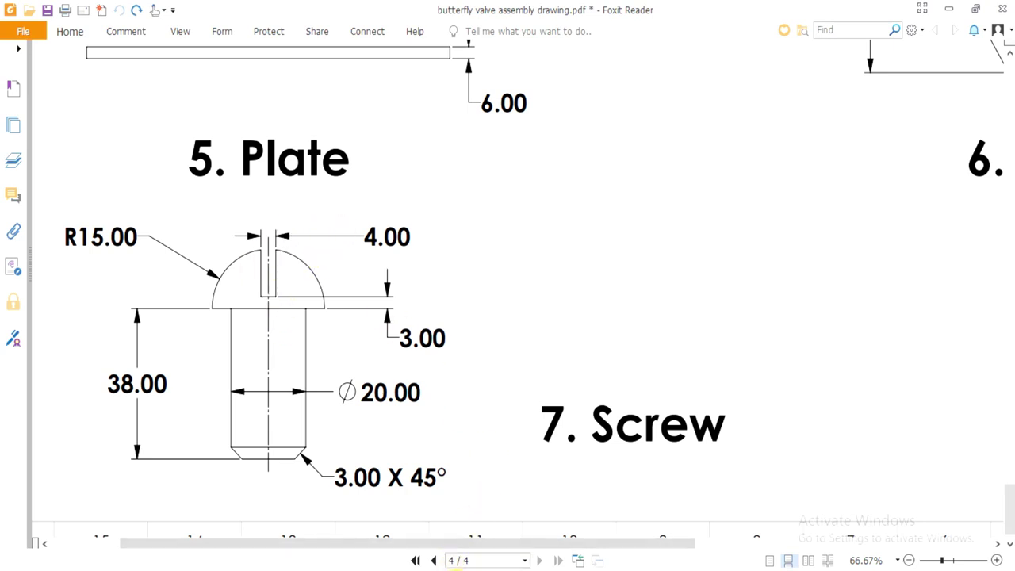
{"action": "key", "text": "alt+Tab"}
{"action": "left_click", "coordinate": [63, 50]}
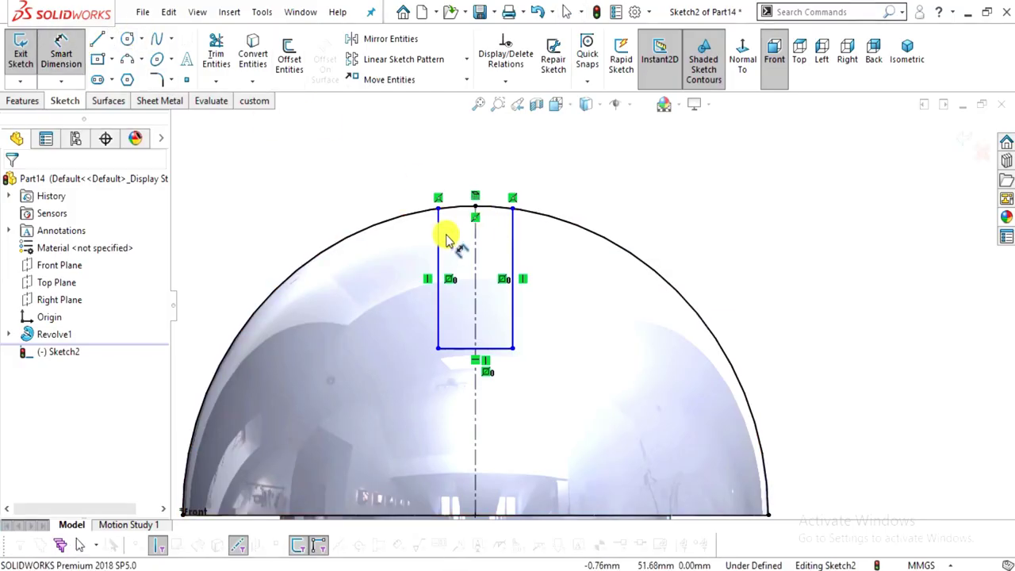
{"action": "left_click", "coordinate": [439, 232]}
{"action": "left_click", "coordinate": [514, 227]}
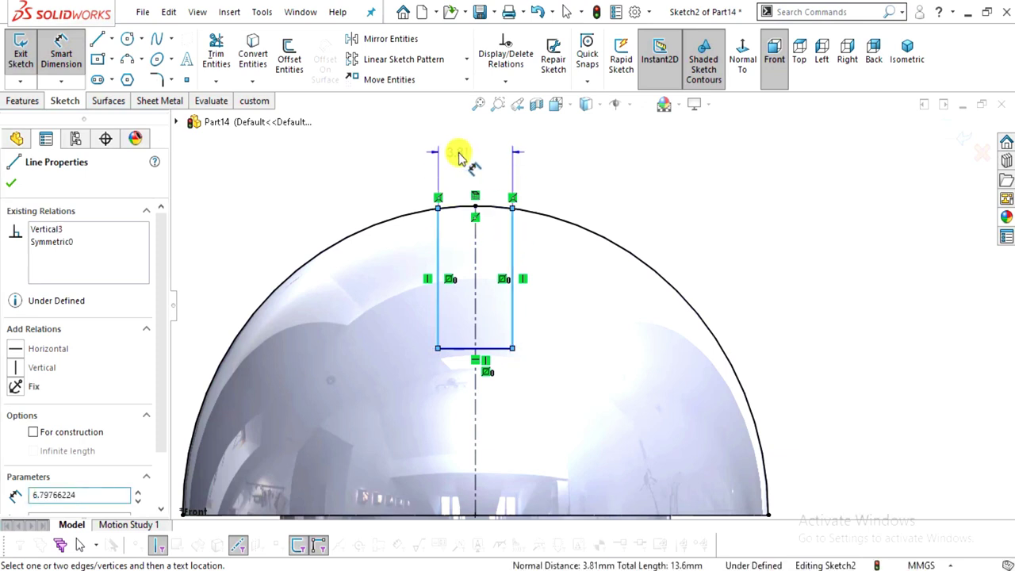
{"action": "left_click", "coordinate": [459, 156]}
{"action": "type", "text": "4"}
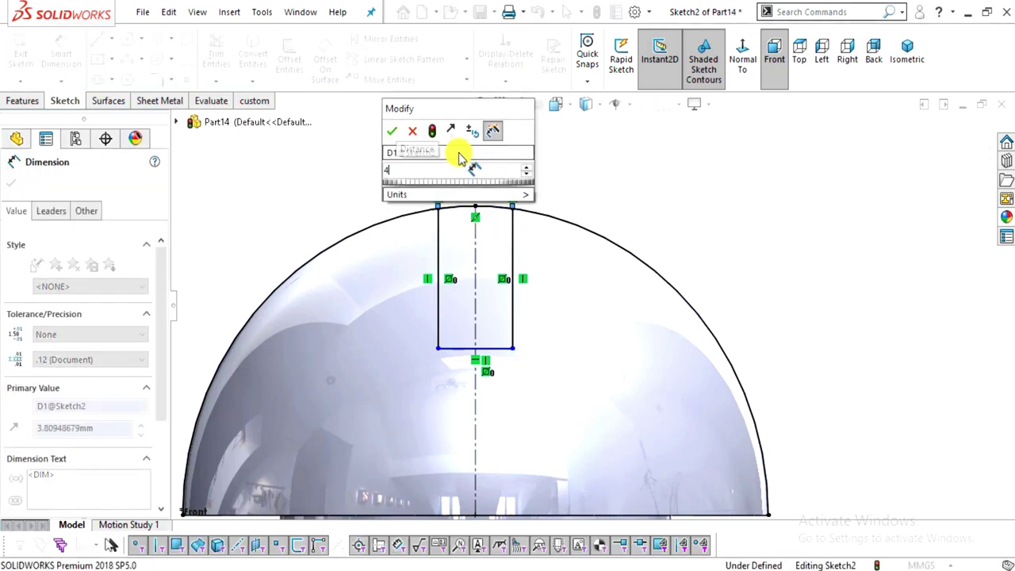
{"action": "key", "text": "Return"}
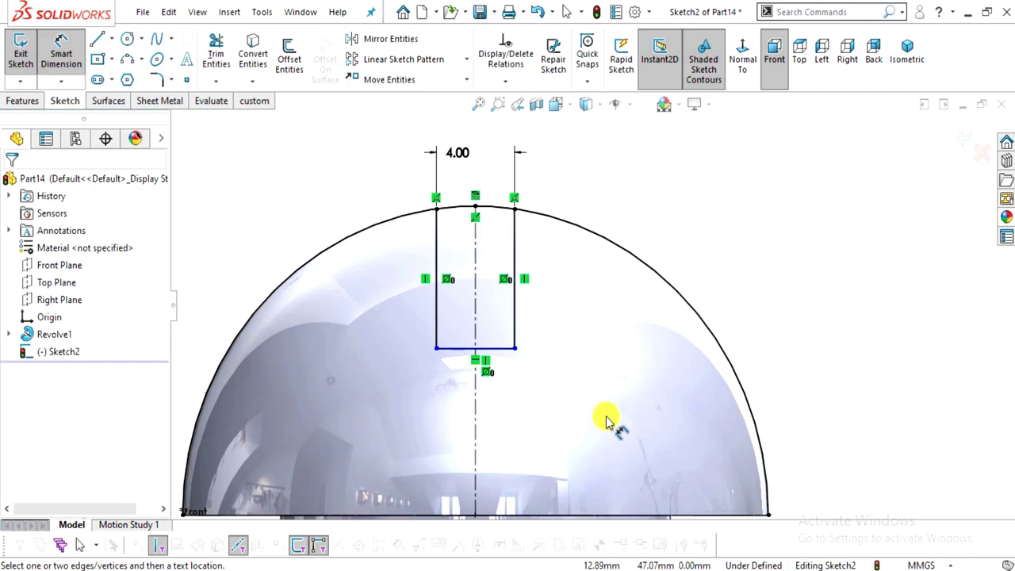
Check the slot's floor height in the PDF drawing and dimension the slot's bottom line 3 mm above the head's base
{"action": "left_click", "coordinate": [511, 569]}
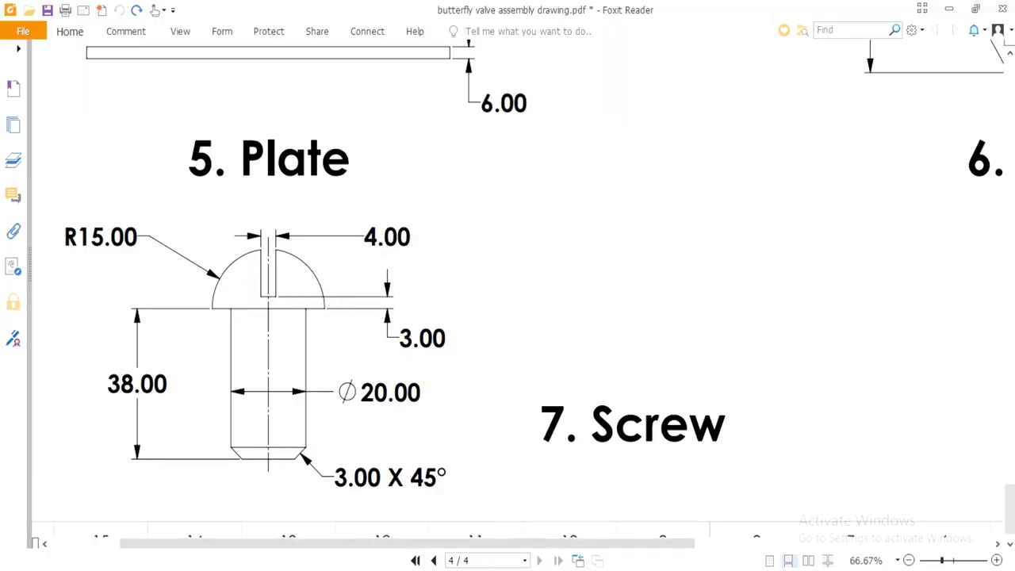
{"action": "key", "text": "alt+Tab"}
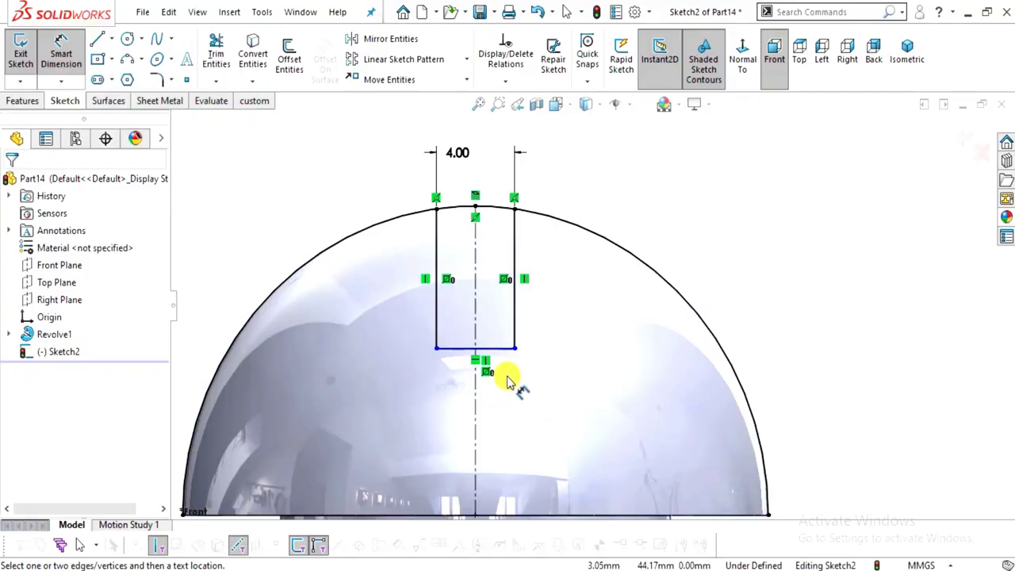
{"action": "left_click", "coordinate": [492, 351]}
{"action": "scroll", "coordinate": [635, 340], "scroll_direction": "up", "scroll_amount": 3}
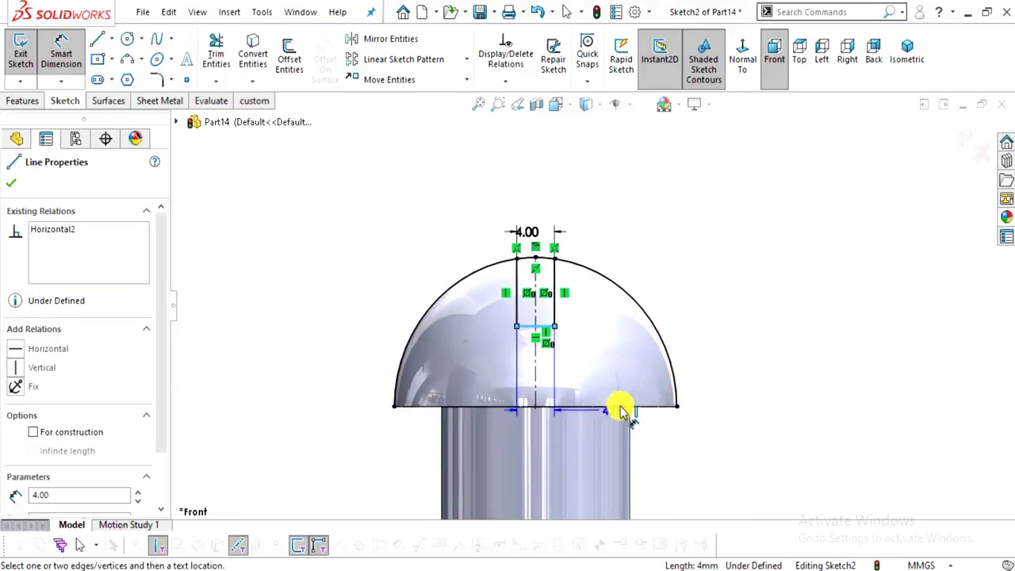
{"action": "left_click", "coordinate": [676, 405]}
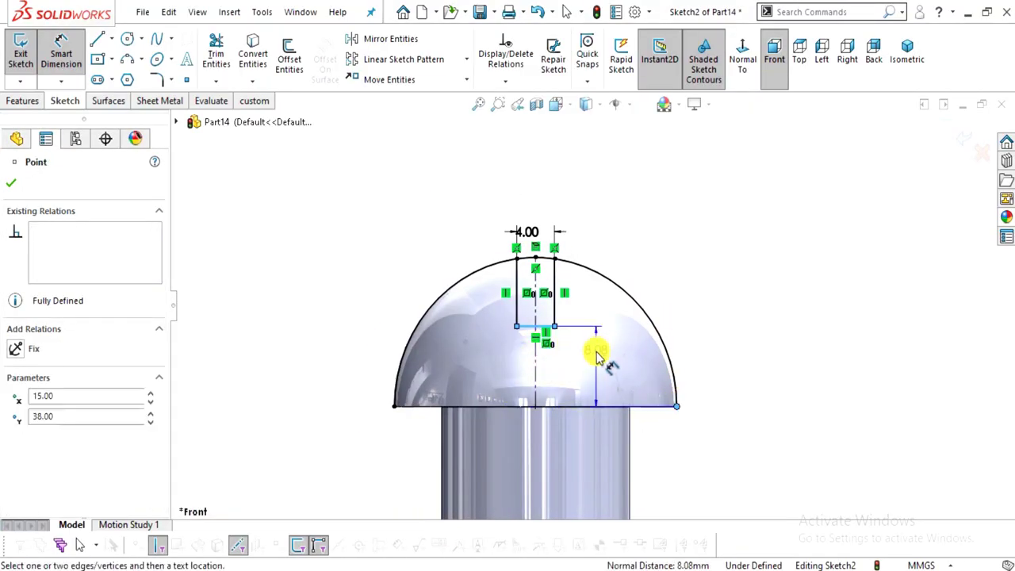
{"action": "left_click", "coordinate": [593, 364]}
{"action": "type", "text": "8"}
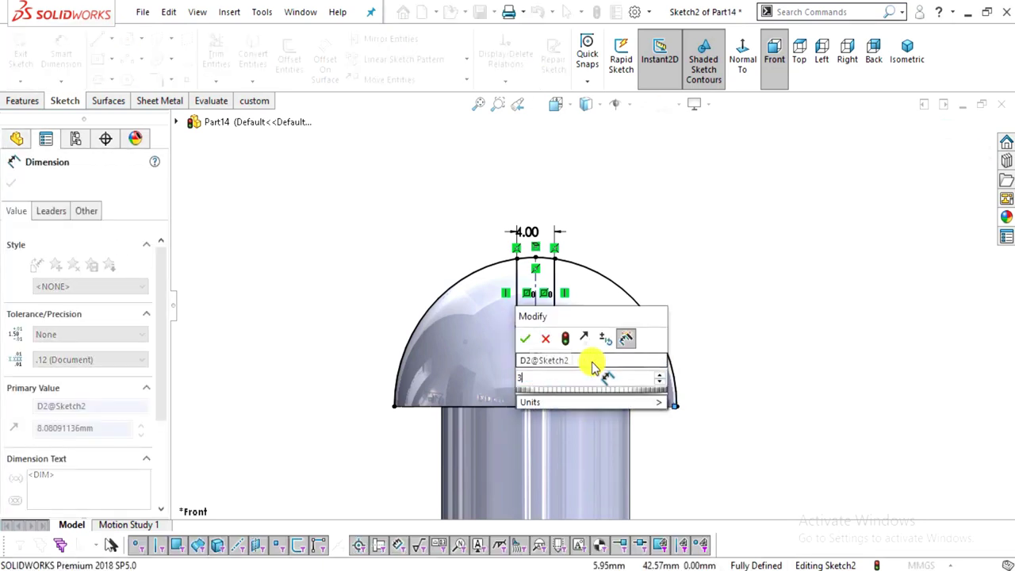
{"action": "key", "text": "Return"}
{"action": "left_click", "coordinate": [702, 475]}
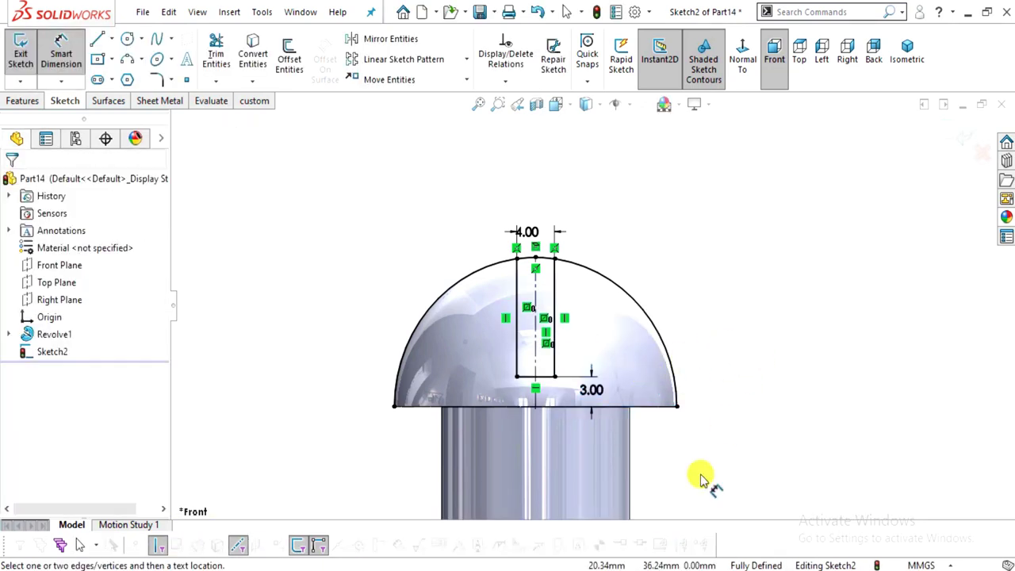
Recheck the screw in the PDF, start an Extruded Cut without Thin Feature, and select both slot halves as contours
{"action": "key", "text": "alt+Tab"}
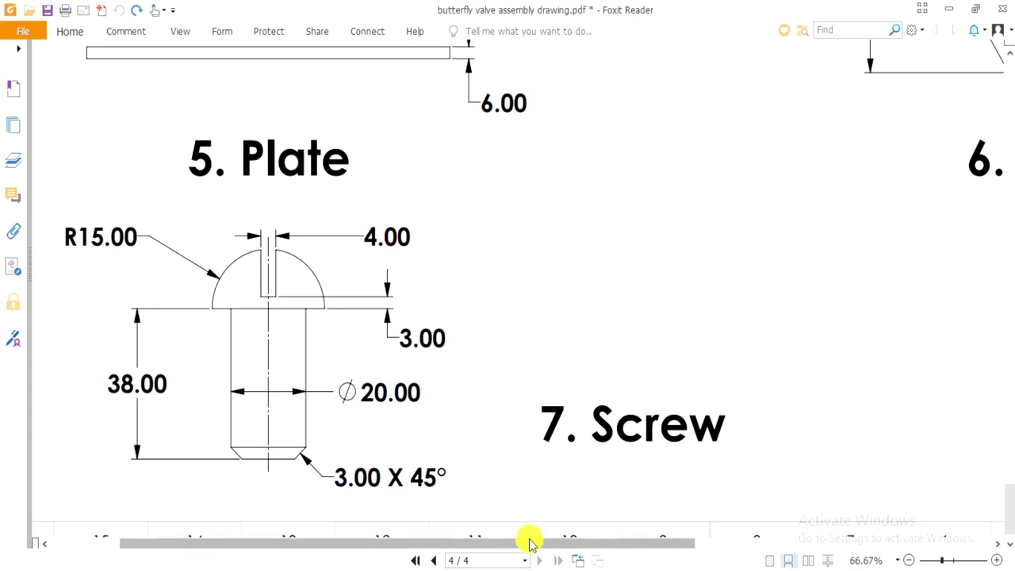
{"action": "key", "text": "alt+Tab"}
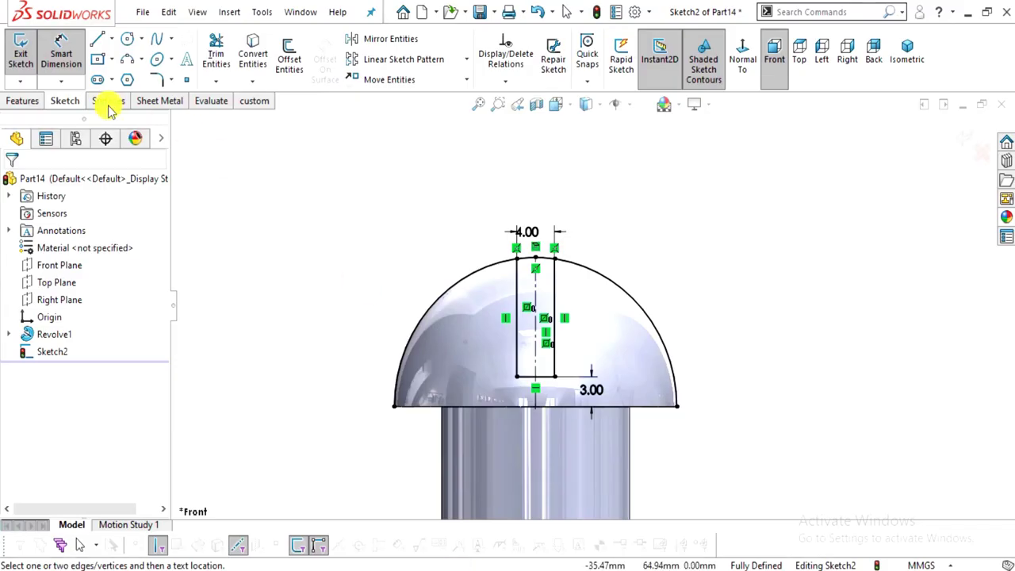
{"action": "left_click", "coordinate": [16, 101]}
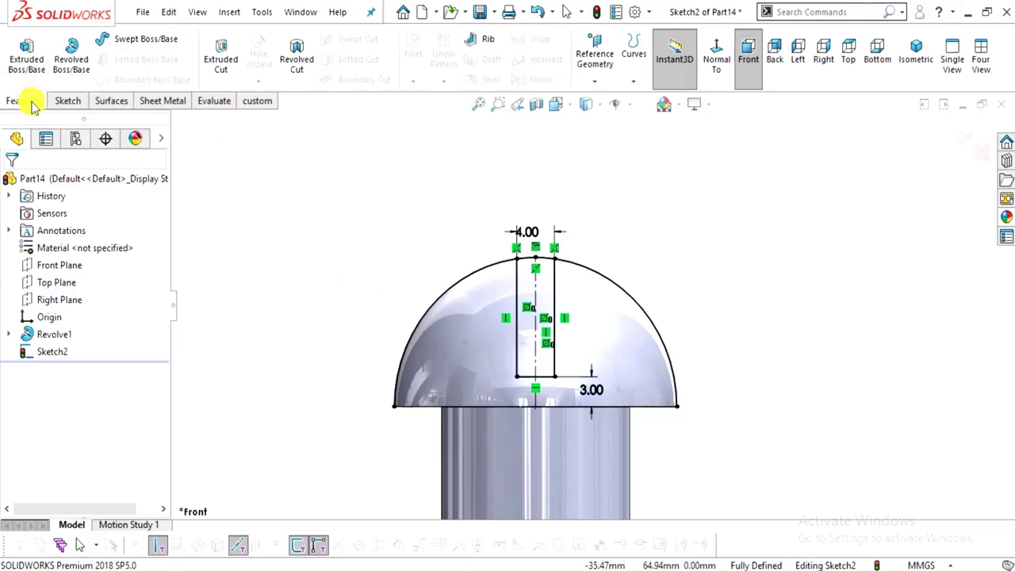
{"action": "left_click", "coordinate": [211, 62]}
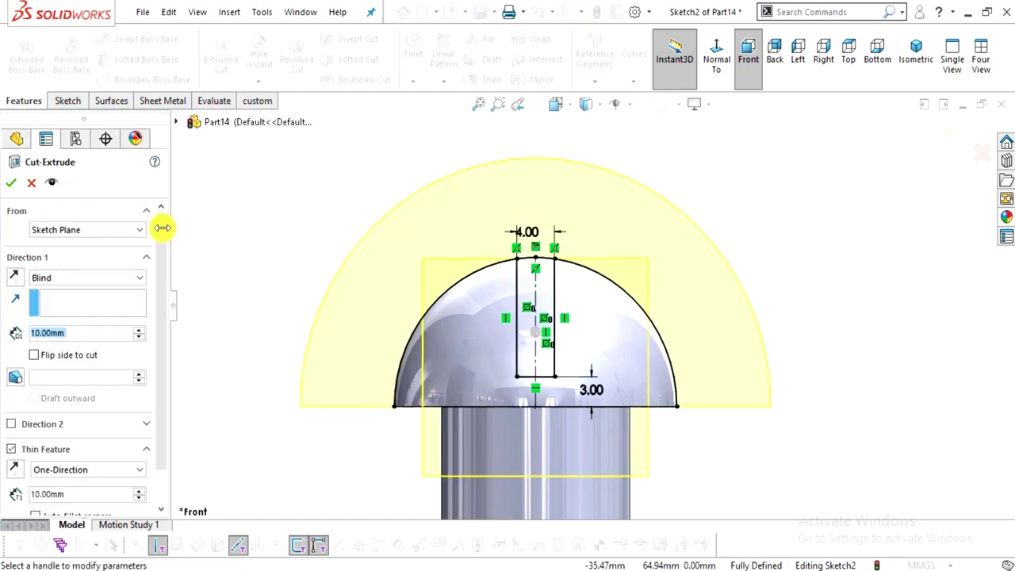
{"action": "scroll", "coordinate": [159, 301], "scroll_direction": "down", "scroll_amount": 2}
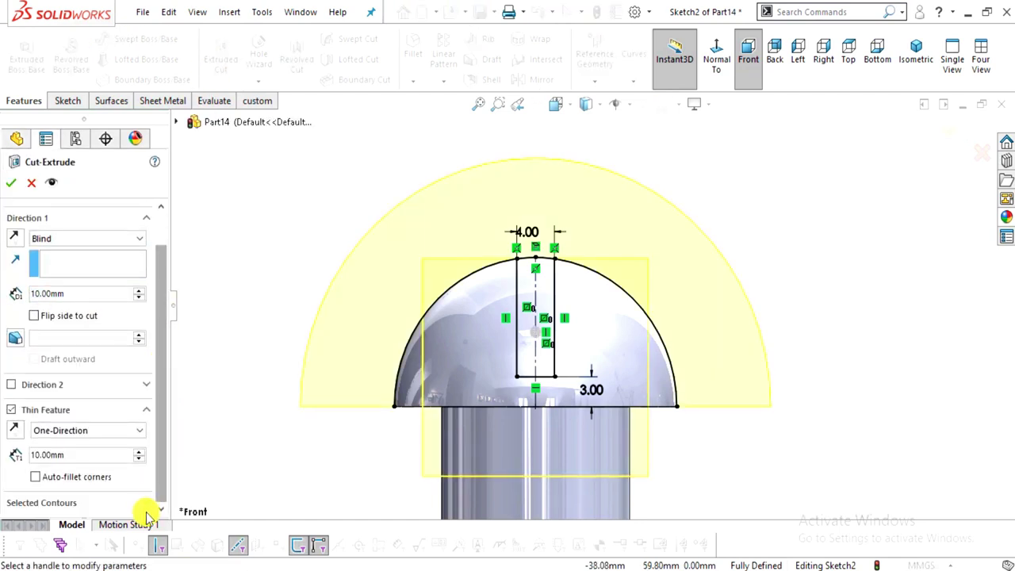
{"action": "left_click", "coordinate": [12, 410]}
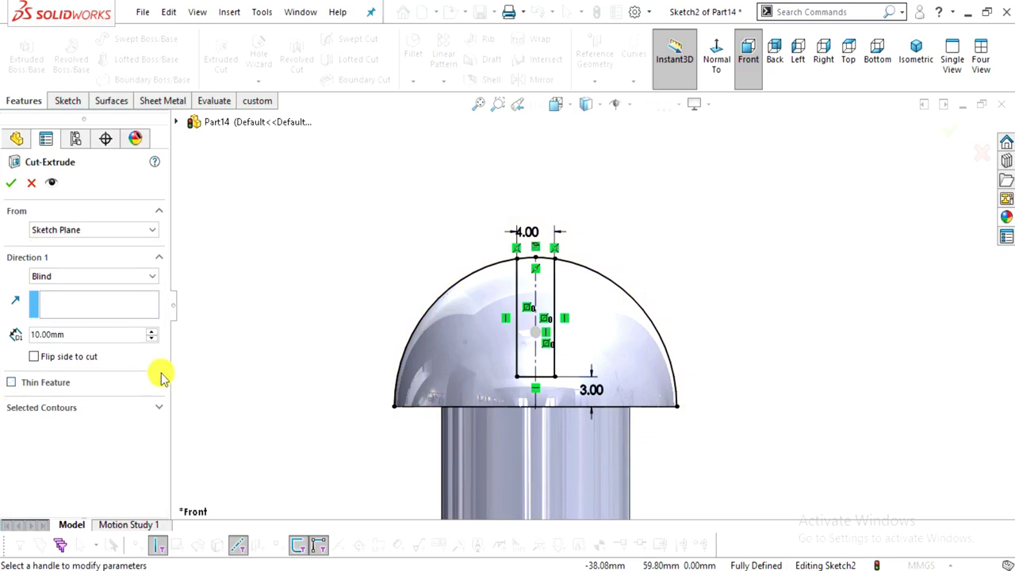
{"action": "left_click", "coordinate": [156, 409]}
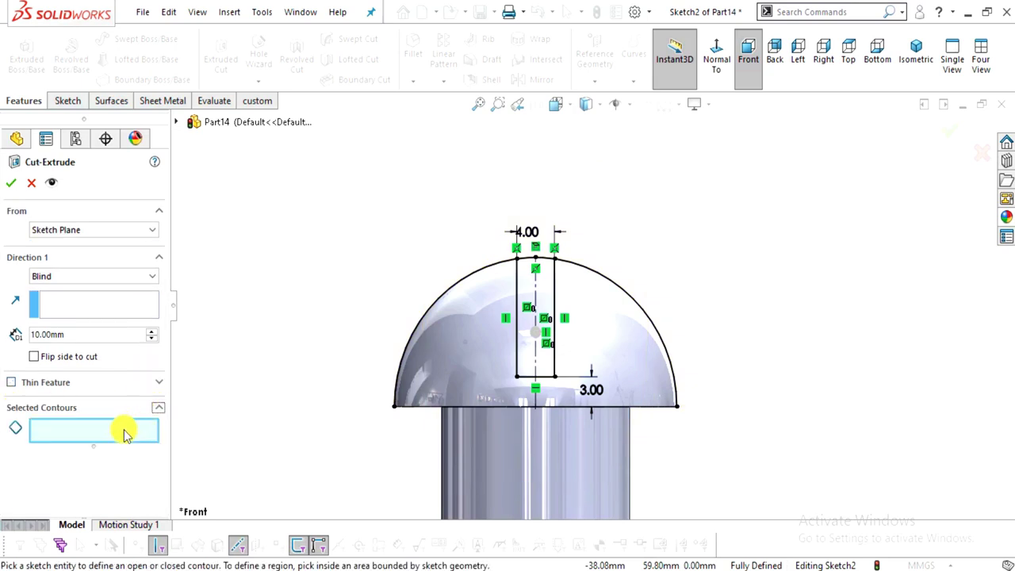
{"action": "left_click", "coordinate": [525, 277]}
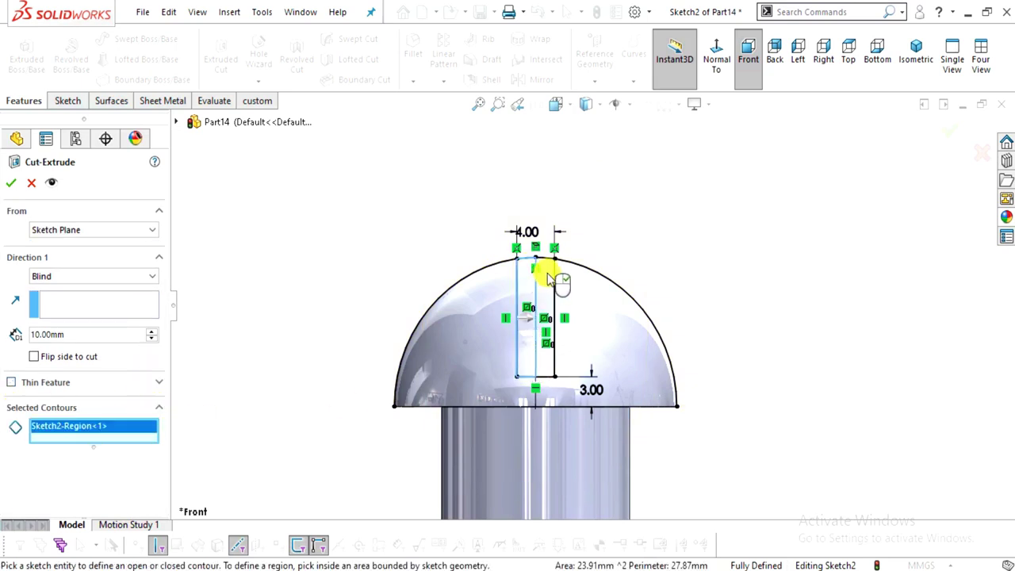
{"action": "left_click", "coordinate": [547, 292]}
Set the slot cut's end condition to Through All - Both and complete the cut through the head
{"action": "mouse_move", "coordinate": [642, 404]}
{"action": "middle_mouse_down"}
{"action": "mouse_move", "coordinate": [571, 466]}
{"action": "mouse_move", "coordinate": [483, 470]}
{"action": "middle_mouse_up"}
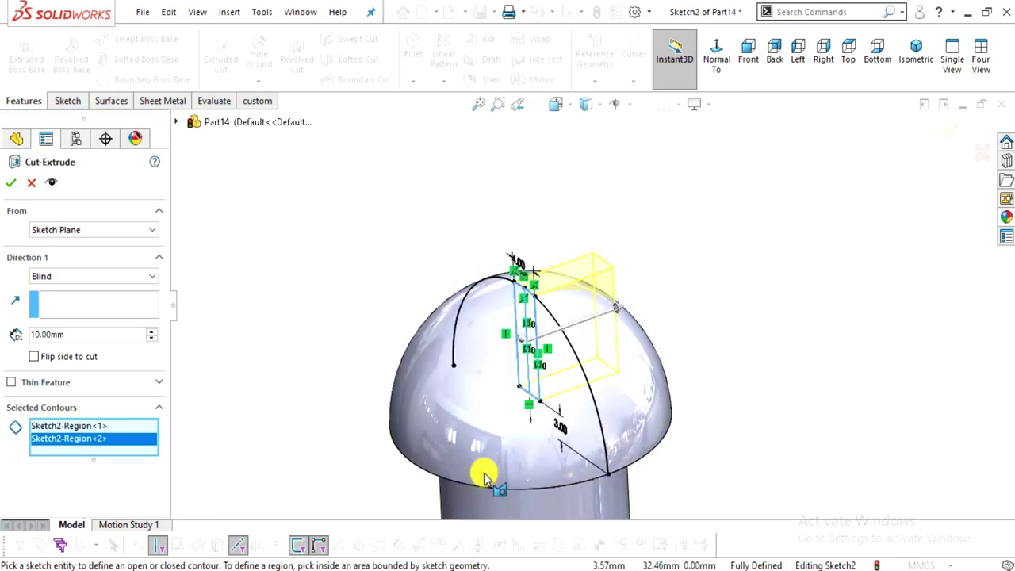
{"action": "left_click", "coordinate": [97, 276]}
{"action": "left_click", "coordinate": [95, 312]}
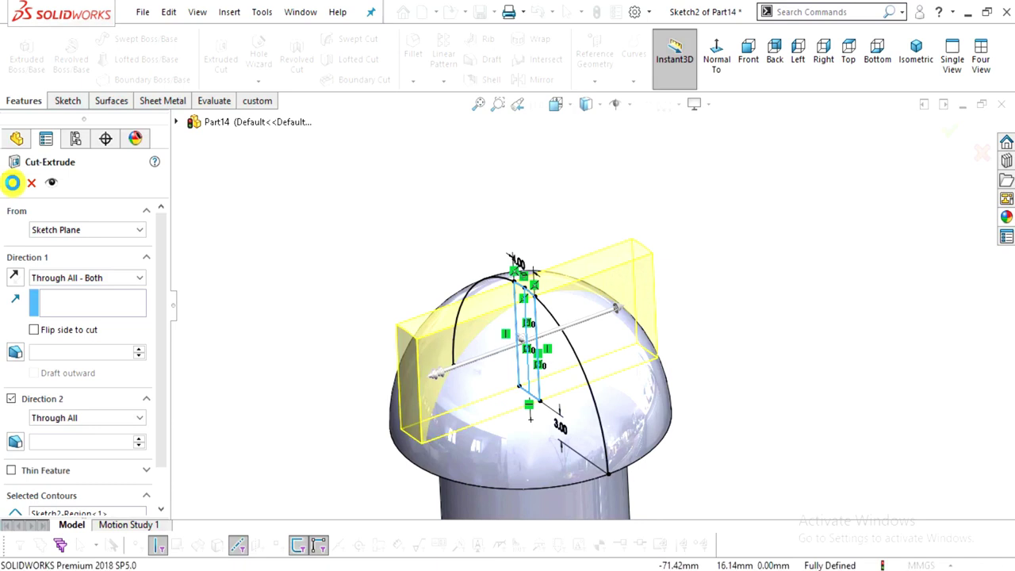
{"action": "left_click", "coordinate": [15, 183]}
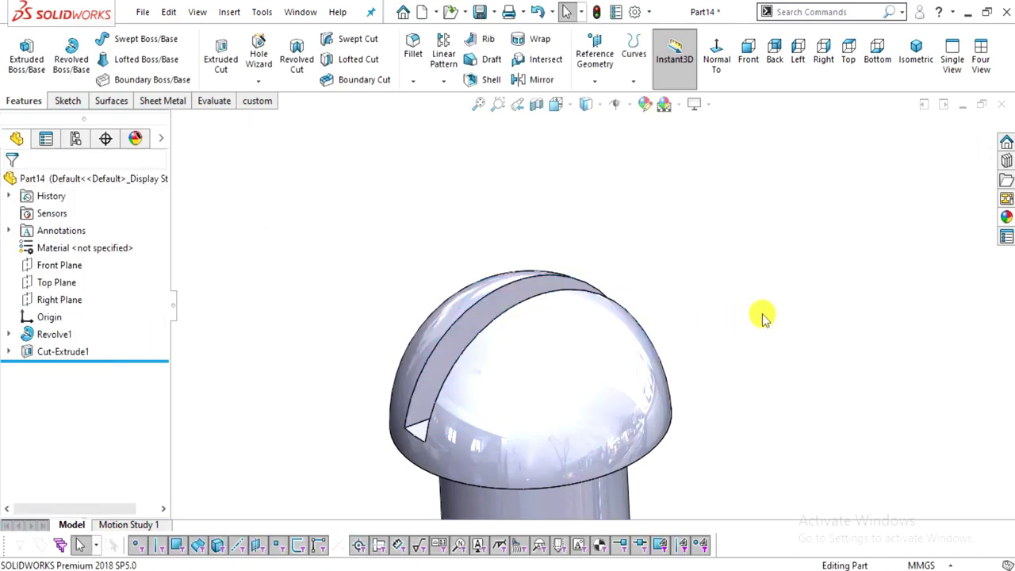
Apply the polished steel appearance from the Metal, Steel category to the whole screw
{"action": "mouse_move", "coordinate": [573, 378]}
{"action": "middle_mouse_down"}
{"action": "mouse_move", "coordinate": [594, 494]}
{"action": "mouse_move", "coordinate": [553, 362]}
{"action": "mouse_move", "coordinate": [620, 352]}
{"action": "mouse_move", "coordinate": [595, 358]}
{"action": "mouse_move", "coordinate": [579, 412]}
{"action": "mouse_move", "coordinate": [619, 291]}
{"action": "mouse_move", "coordinate": [565, 386]}
{"action": "mouse_move", "coordinate": [587, 364]}
{"action": "middle_mouse_up"}
{"action": "left_click", "coordinate": [1003, 213]}
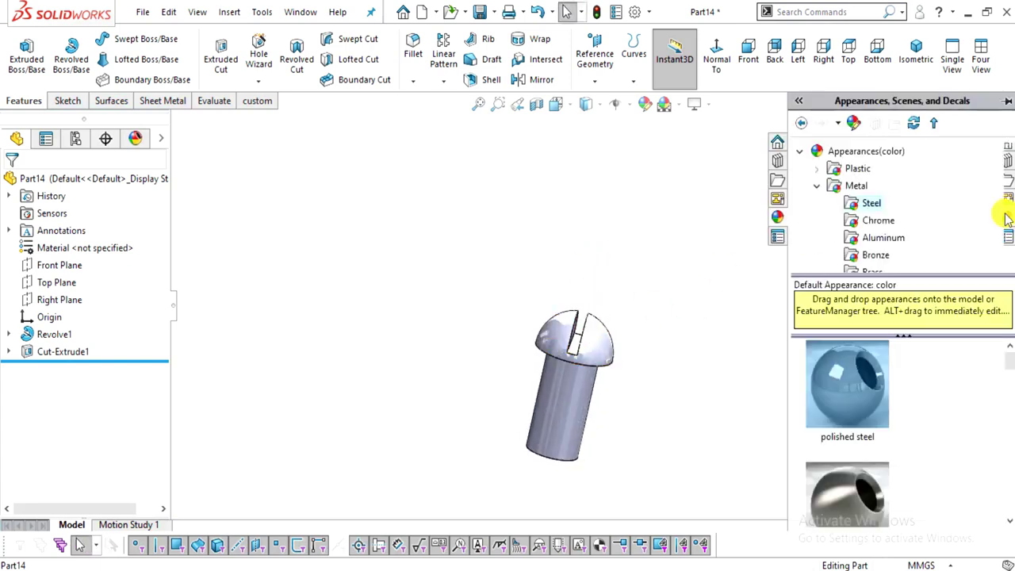
{"action": "double_click", "coordinate": [846, 410]}
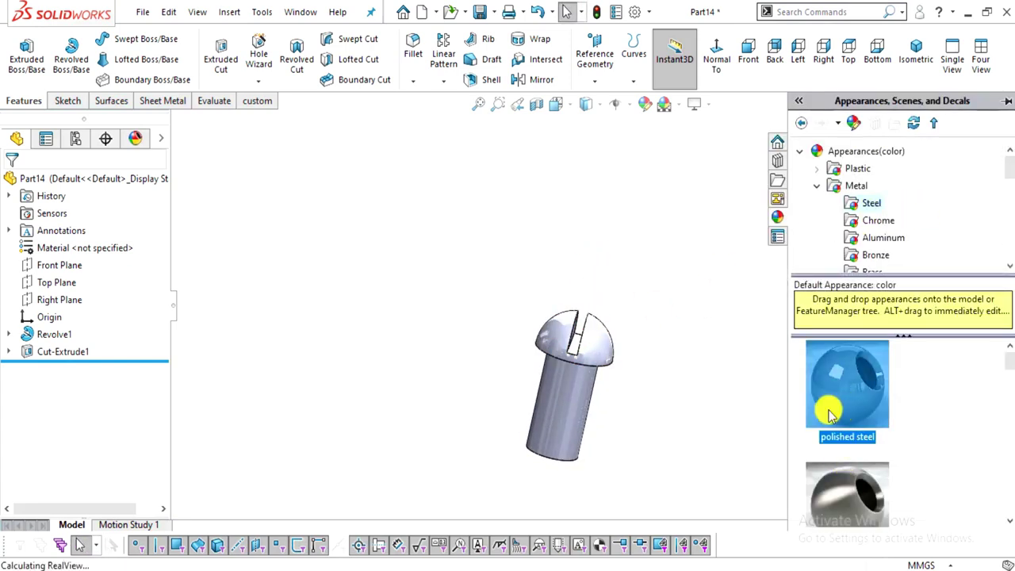
Inspect the finished screw and save the part as 7.screw in the butterfly valve assm folder
{"action": "middle_click_drag", "start_coordinate": [655, 410], "coordinate": [594, 421]}
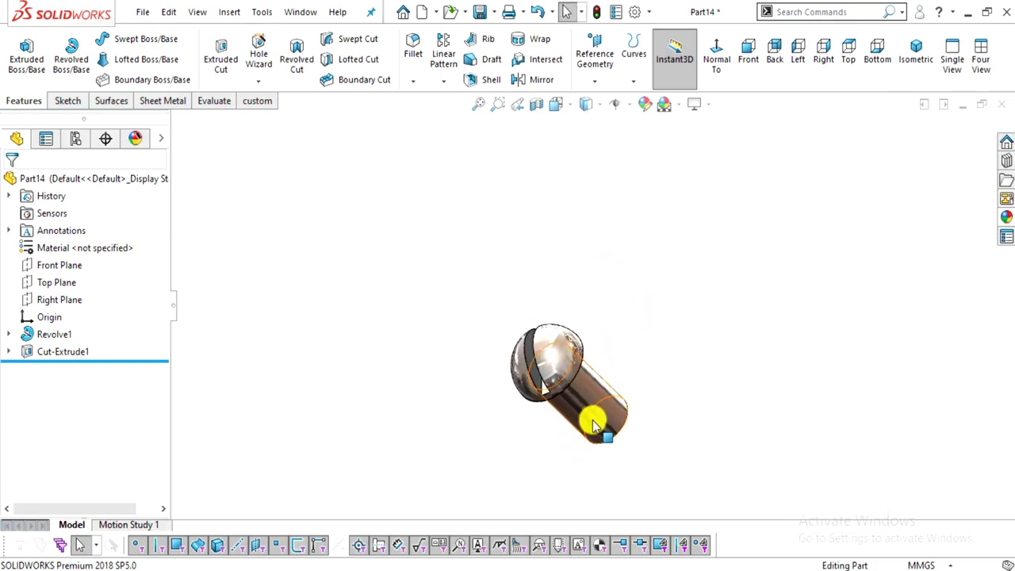
{"action": "scroll", "coordinate": [607, 344], "scroll_direction": "up", "scroll_amount": 5}
{"action": "middle_click_drag", "start_coordinate": [607, 344], "coordinate": [532, 252]}
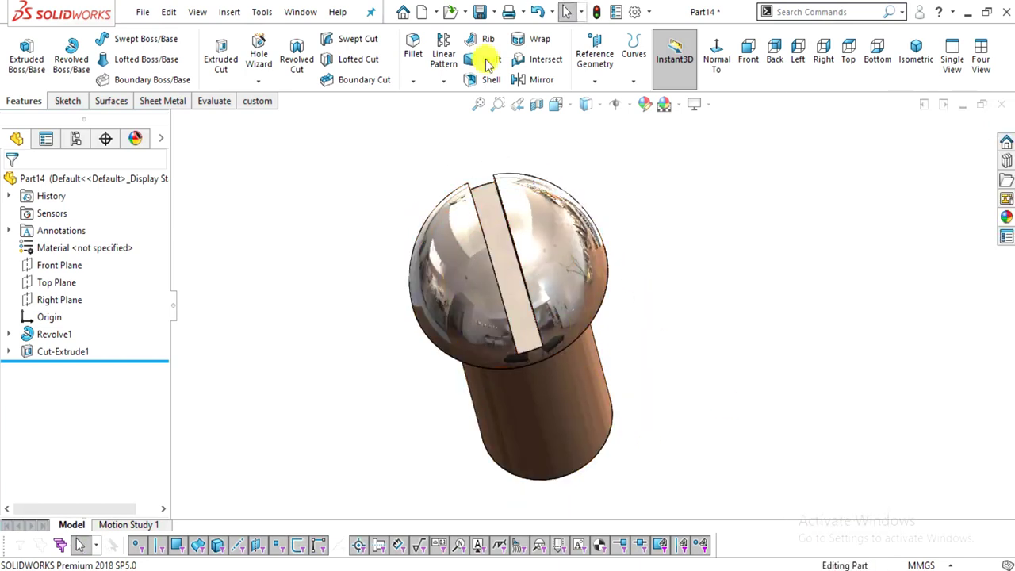
{"action": "key", "text": "ctrl+s"}
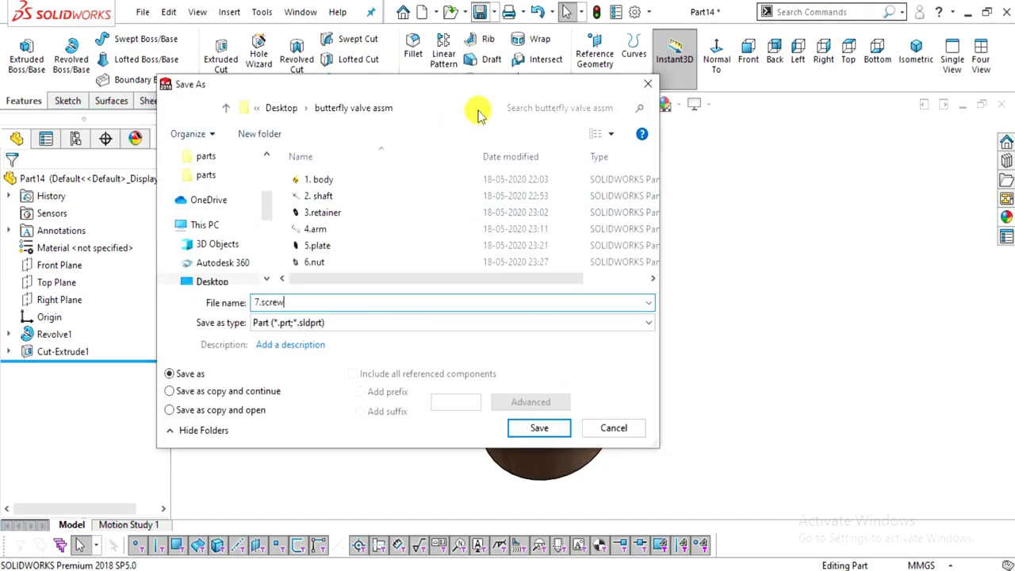
{"action": "scroll", "coordinate": [409, 207], "scroll_direction": "right", "scroll_amount": 1}
{"action": "scroll", "coordinate": [333, 236], "scroll_direction": "left", "scroll_amount": 1}
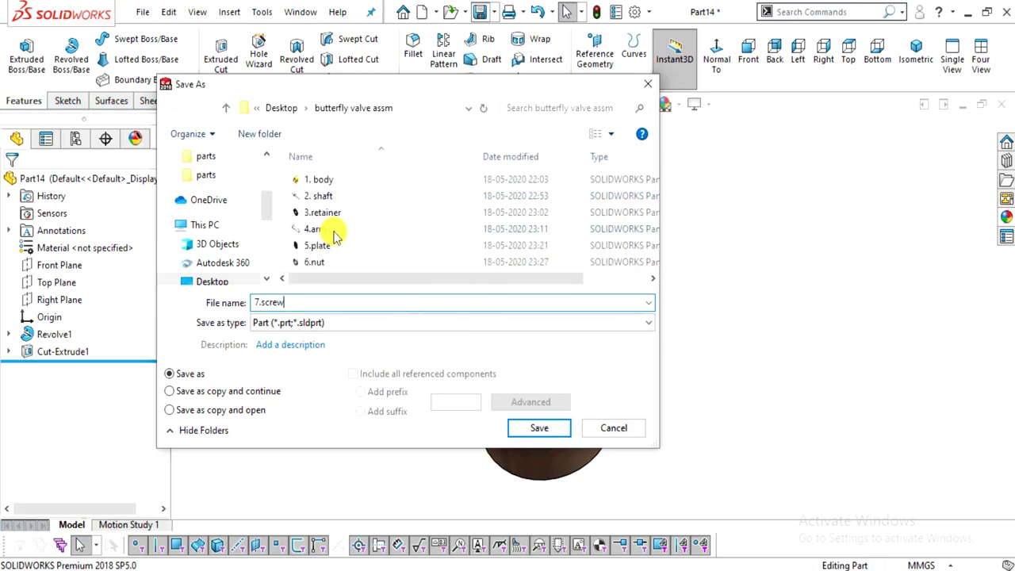
{"action": "left_click", "coordinate": [543, 431]}
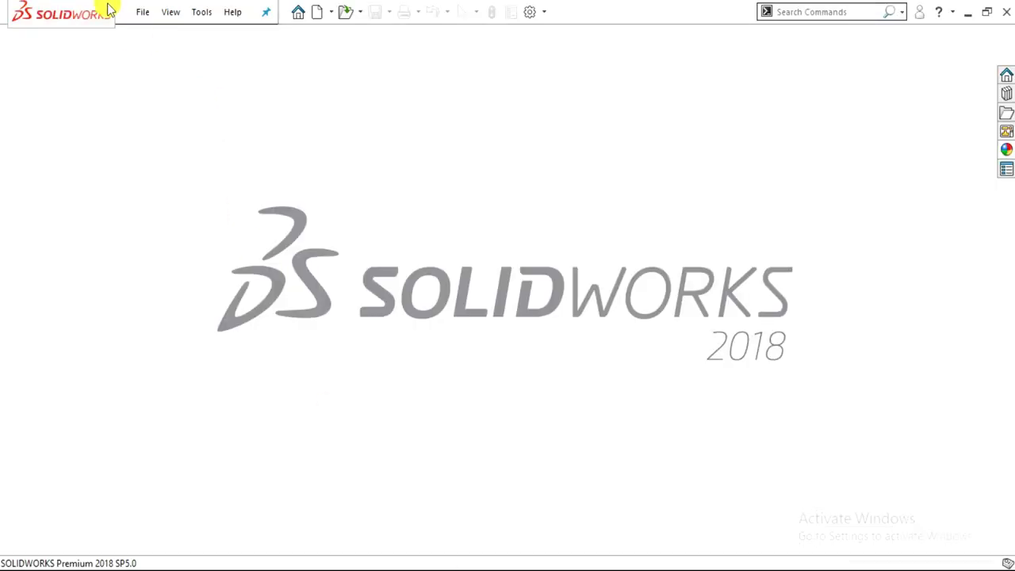
Create a new assembly document without a starting component and apply the Plain White scene
{"action": "left_click", "coordinate": [140, 13]}
{"action": "left_click", "coordinate": [146, 35]}
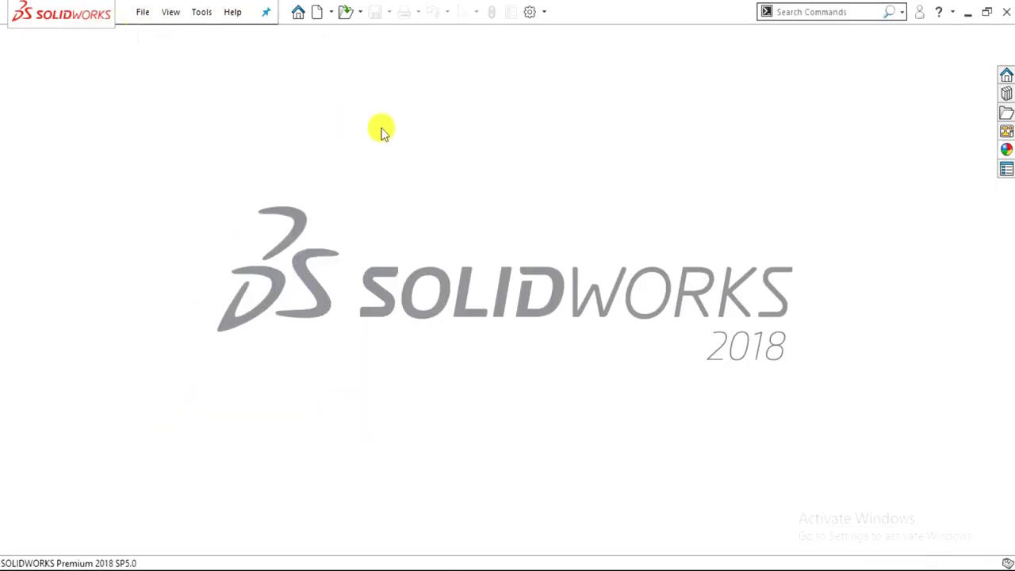
{"action": "left_click", "coordinate": [518, 153]}
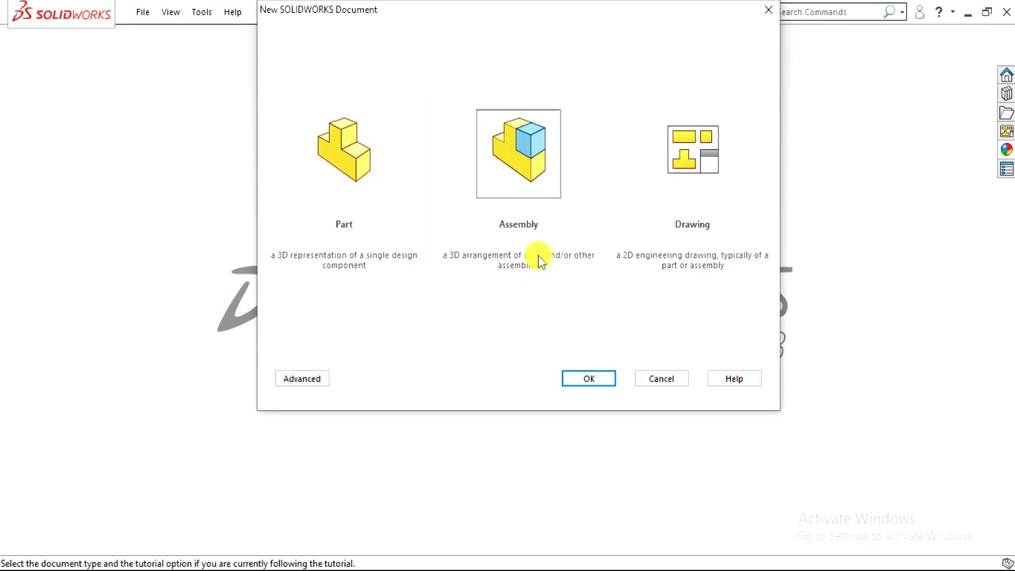
{"action": "left_click", "coordinate": [571, 380]}
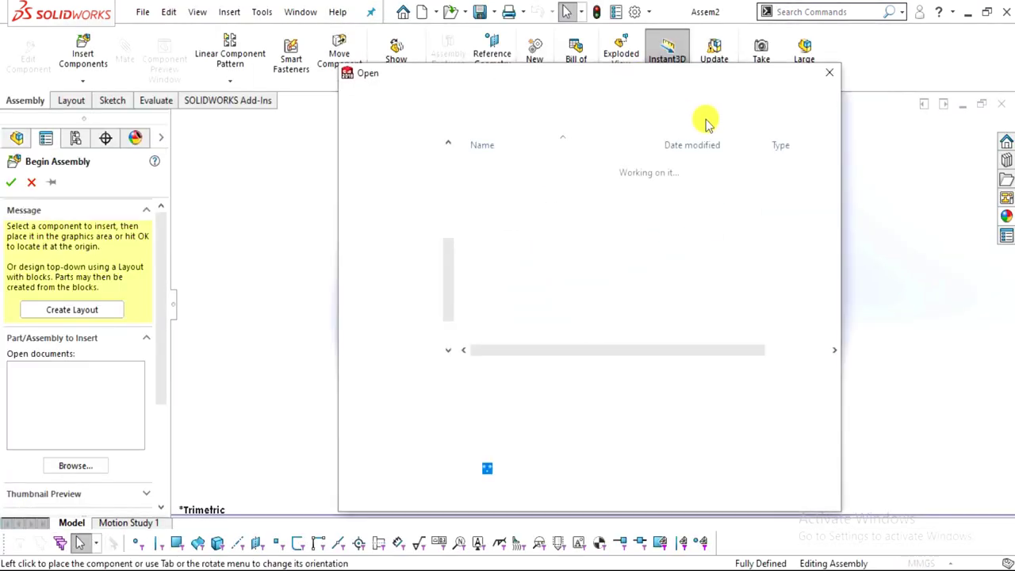
{"action": "left_click", "coordinate": [832, 73]}
{"action": "left_click", "coordinate": [32, 182]}
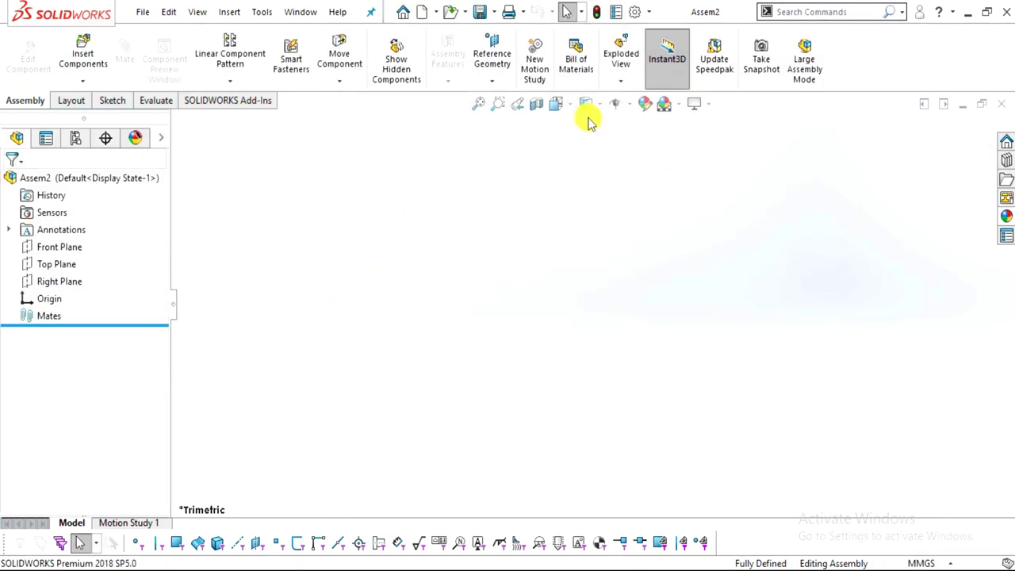
{"action": "left_click", "coordinate": [675, 108]}
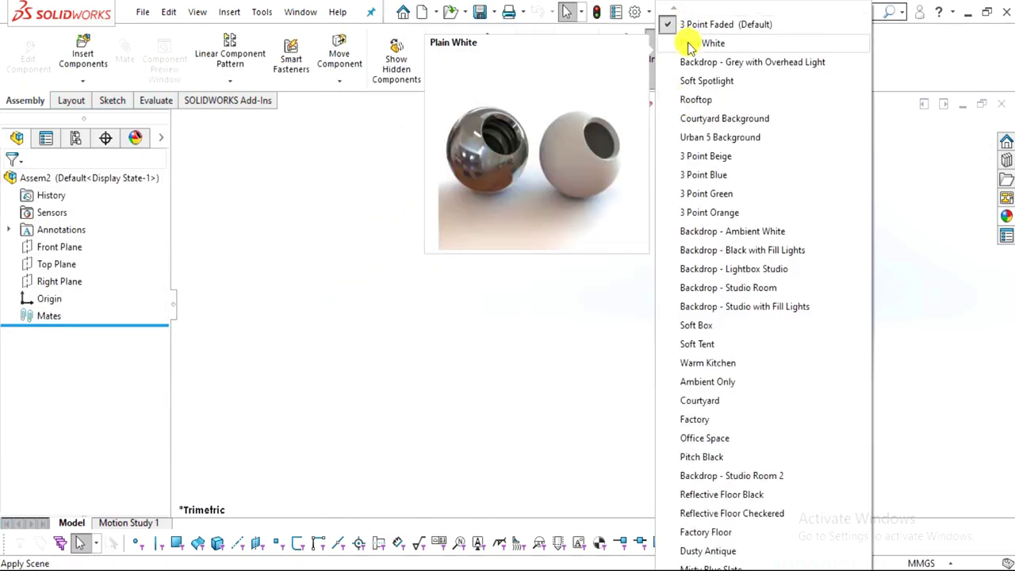
{"action": "left_click", "coordinate": [686, 43]}
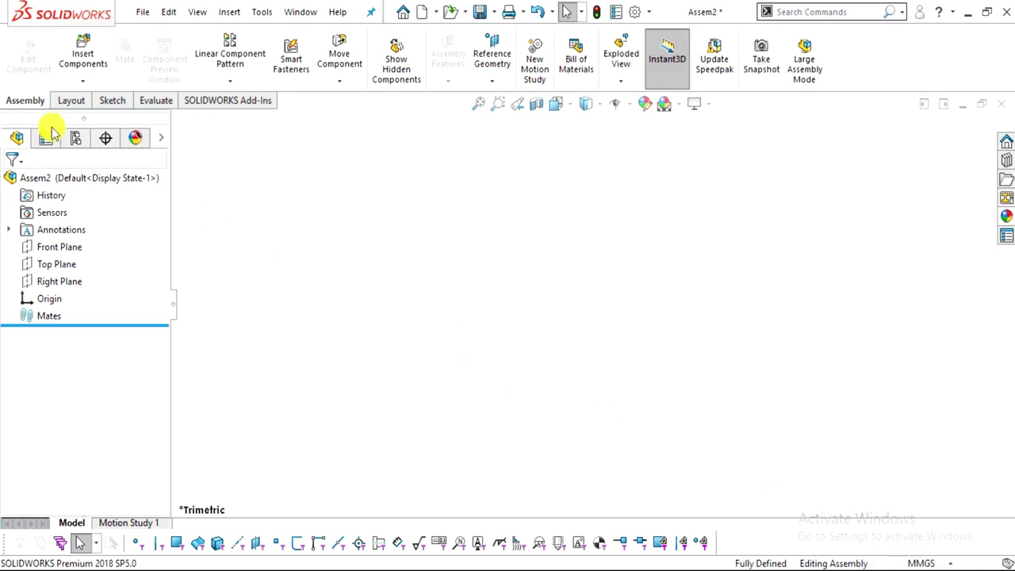
Insert the 1. body part from the butterfly valve assembly parts folder and place it as the first component
{"action": "left_click", "coordinate": [77, 67]}
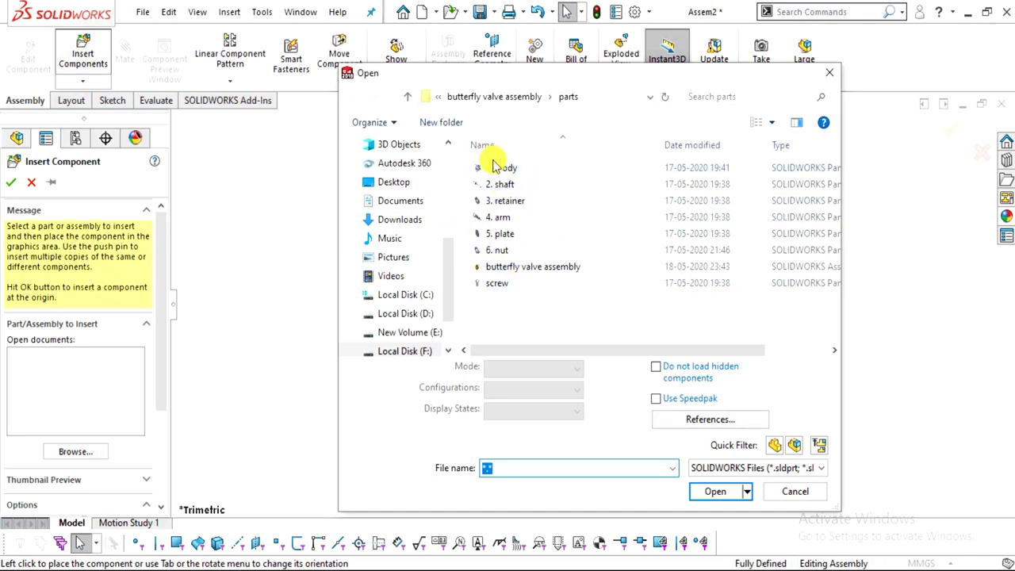
{"action": "left_click", "coordinate": [499, 168]}
{"action": "left_click", "coordinate": [708, 468]}
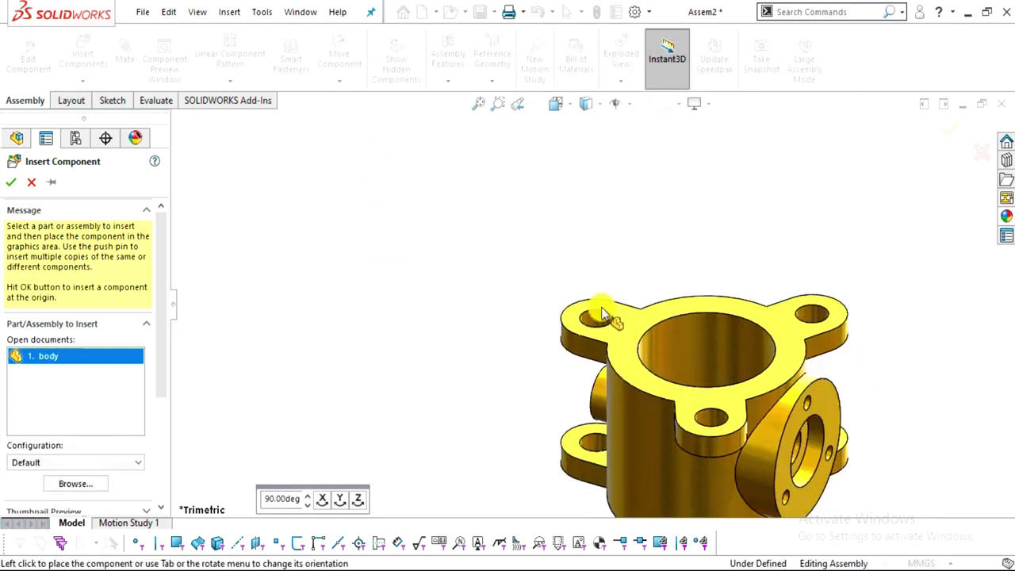
{"action": "left_click", "coordinate": [607, 283]}
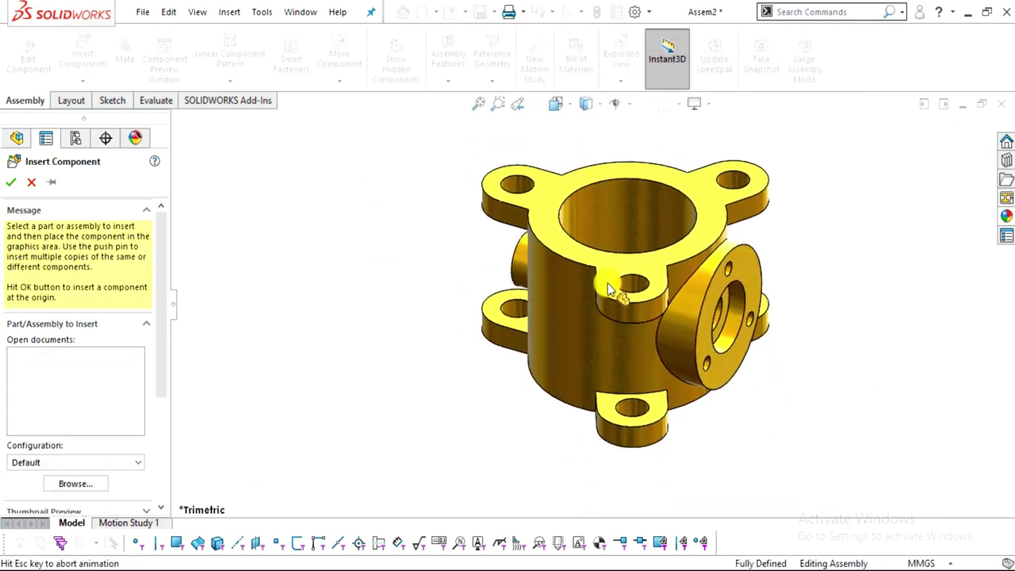
Try to rotate the inserted body with Rotate Component in Free Drag mode
{"action": "left_click", "coordinate": [337, 82]}
{"action": "left_click", "coordinate": [363, 118]}
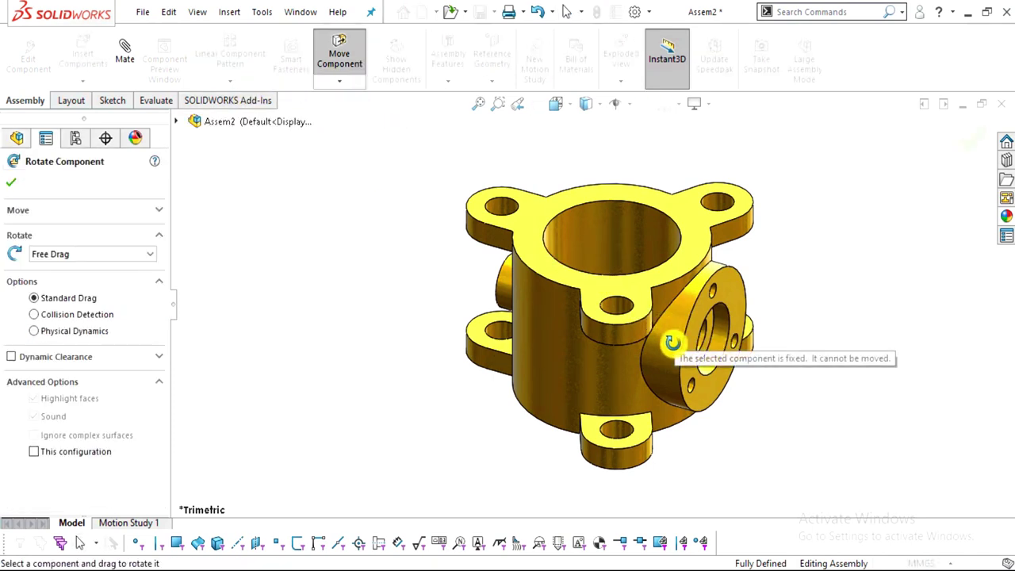
{"action": "left_click_drag", "start_coordinate": [522, 258], "coordinate": [451, 396]}
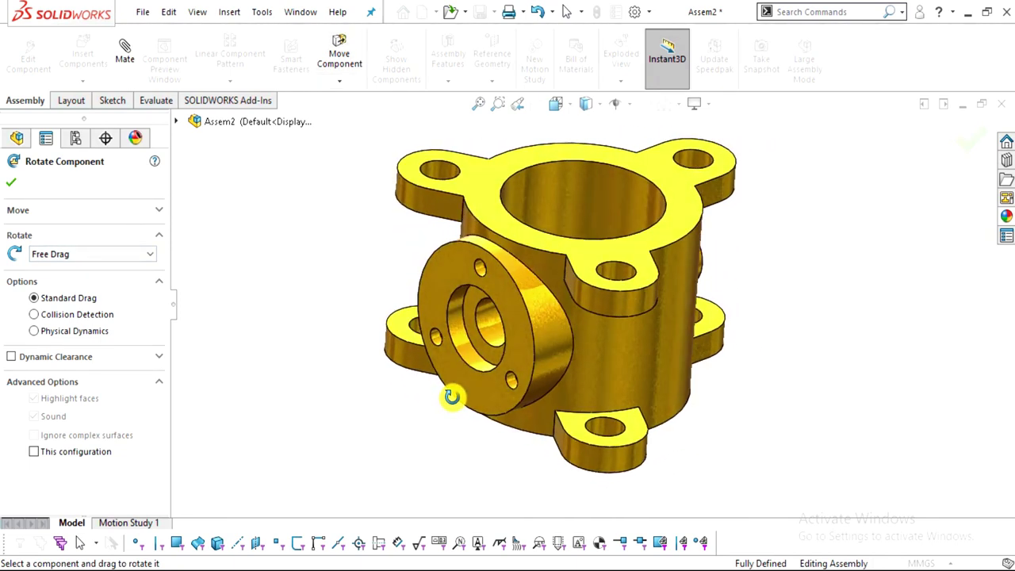
{"action": "left_click", "coordinate": [17, 187]}
Insert the 3. retainer part and place it freely beside the body's round side flange
{"action": "scroll", "coordinate": [579, 277], "scroll_direction": "up", "scroll_amount": 3}
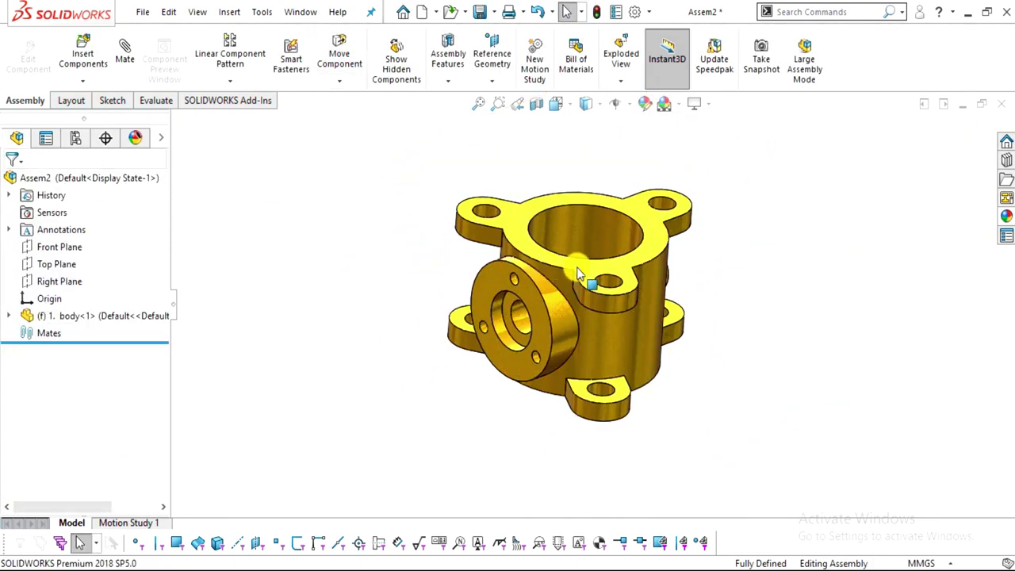
{"action": "middle_click_drag", "start_coordinate": [587, 308], "coordinate": [610, 275]}
{"action": "scroll", "coordinate": [600, 309], "scroll_direction": "down", "scroll_amount": 2}
{"action": "scroll", "coordinate": [579, 334], "scroll_direction": "up", "scroll_amount": 2}
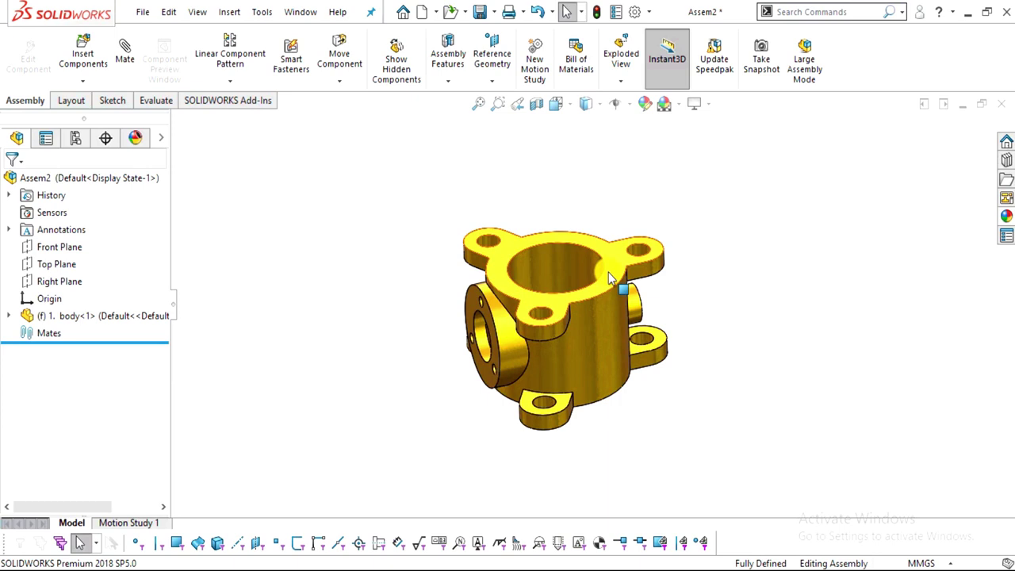
{"action": "scroll", "coordinate": [584, 318], "scroll_direction": "down", "scroll_amount": 2}
{"action": "middle_click_drag", "start_coordinate": [584, 318], "coordinate": [578, 323]}
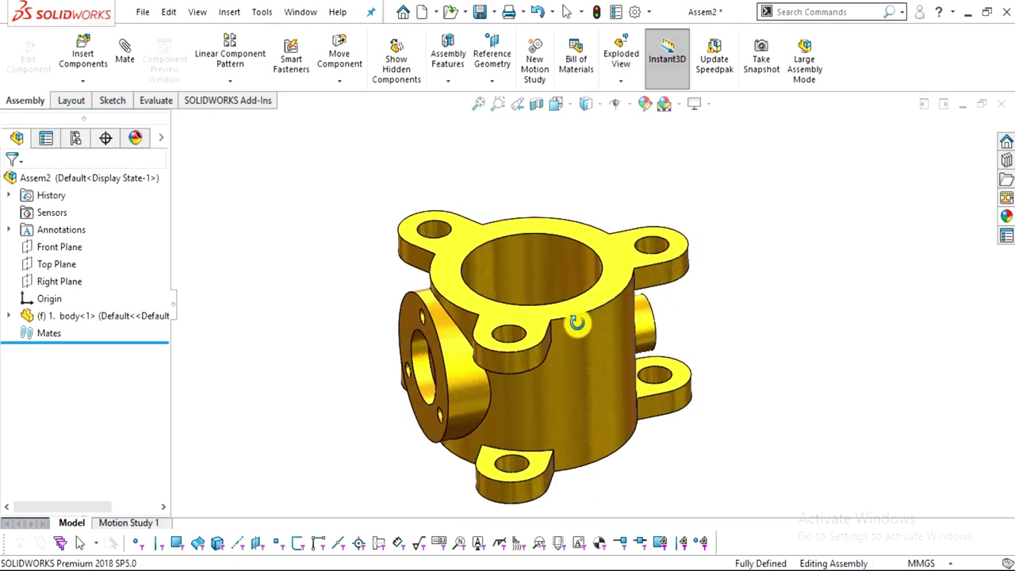
{"action": "left_click", "coordinate": [94, 48]}
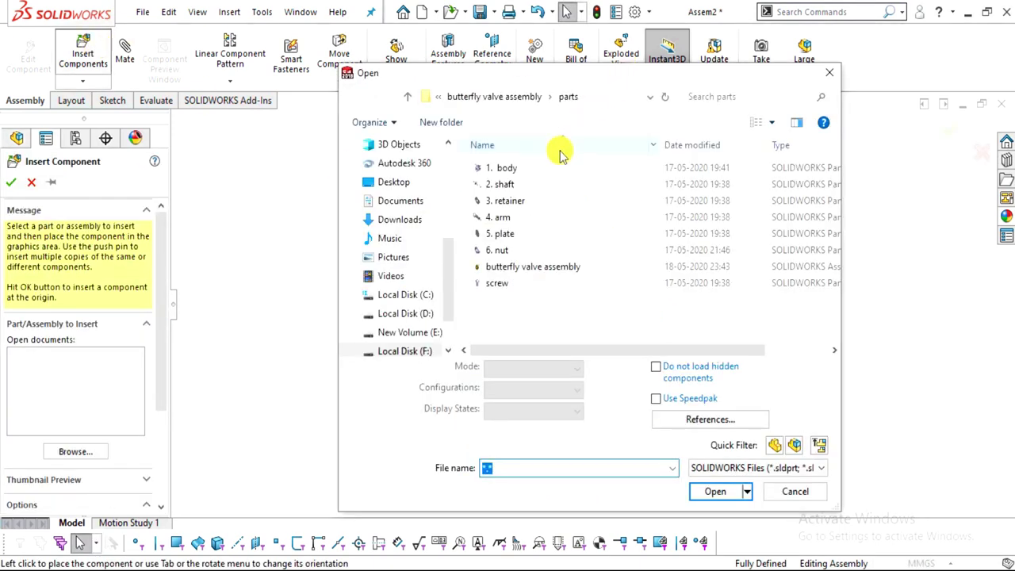
{"action": "double_click", "coordinate": [500, 202]}
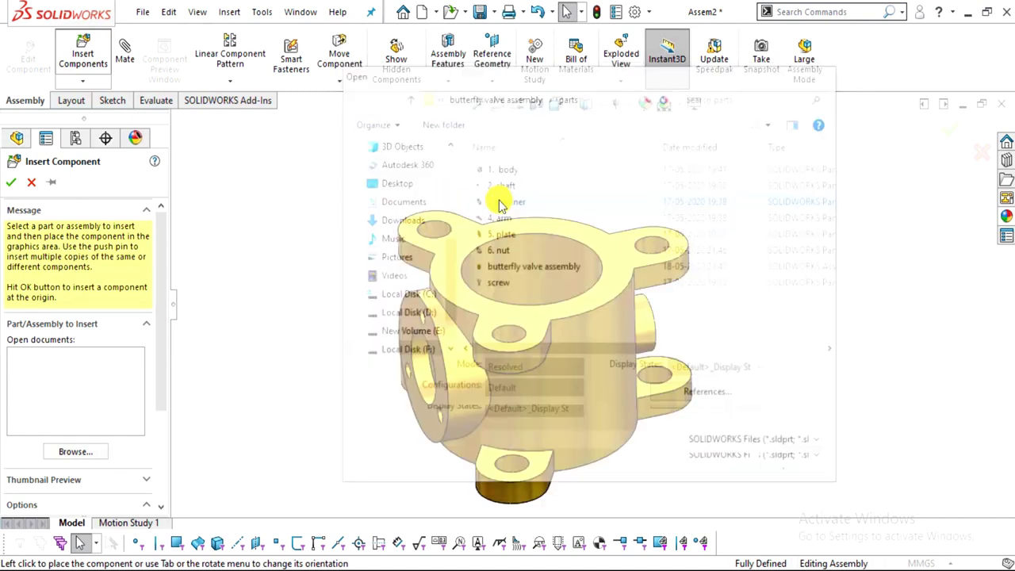
{"action": "scroll", "coordinate": [475, 321], "scroll_direction": "down", "scroll_amount": 4}
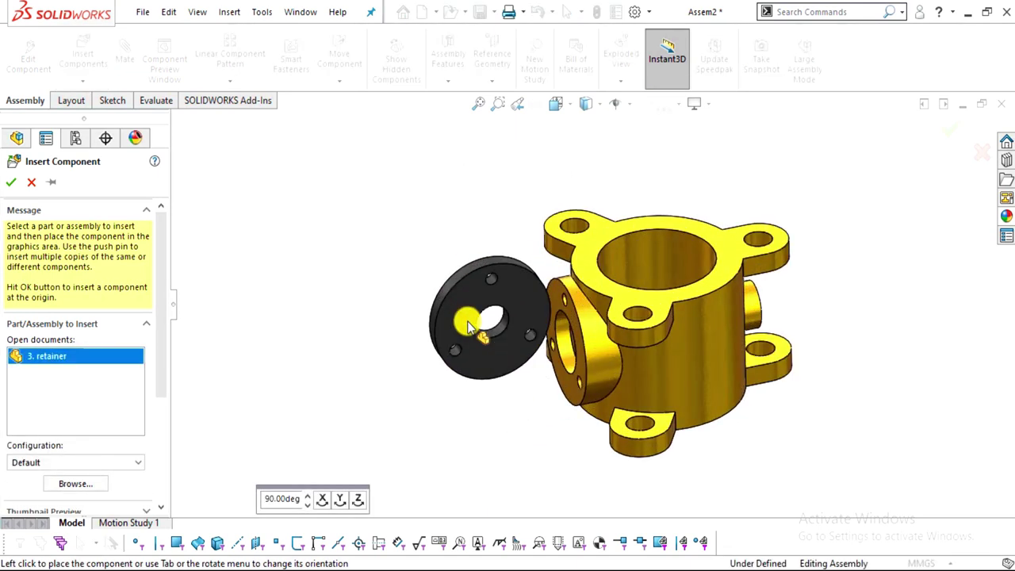
{"action": "scroll", "coordinate": [444, 353], "scroll_direction": "down", "scroll_amount": 2}
{"action": "left_click", "coordinate": [437, 341]}
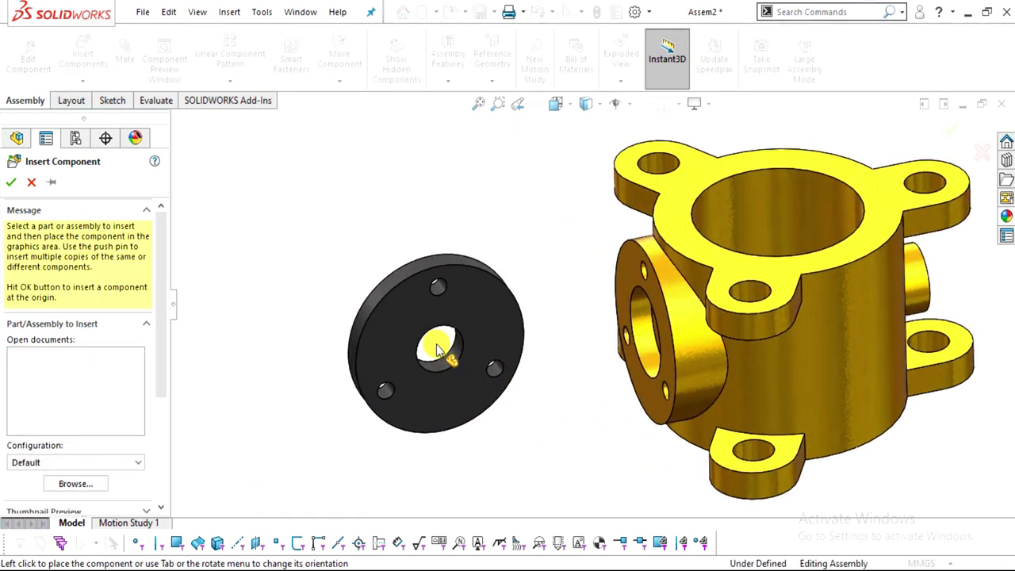
Mate the retainer's central hole concentric with the bore of the body's side flange
{"action": "scroll", "coordinate": [623, 356], "scroll_direction": "down", "scroll_amount": 2}
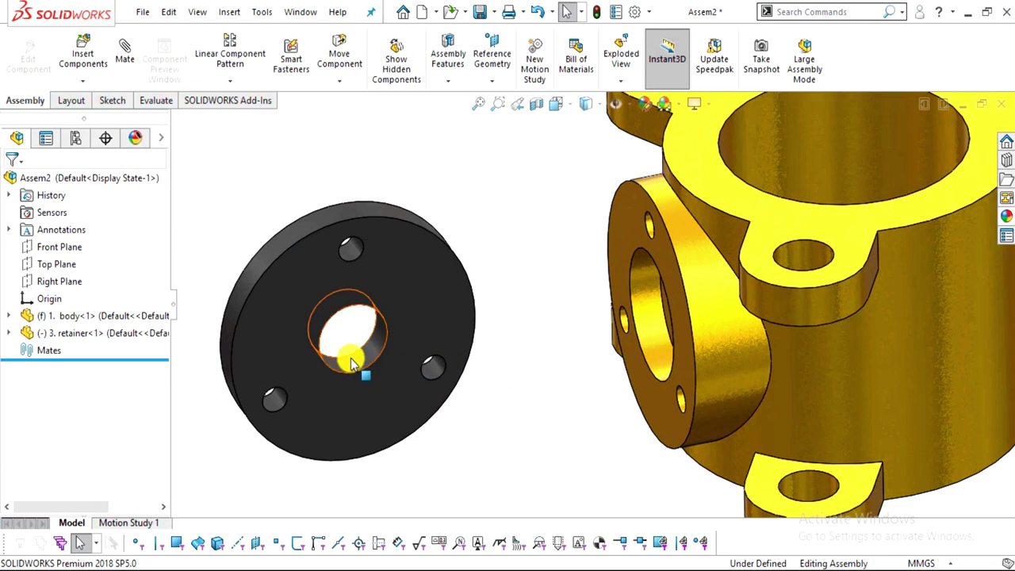
{"action": "left_click", "coordinate": [352, 361]}
{"action": "left_click", "coordinate": [546, 270]}
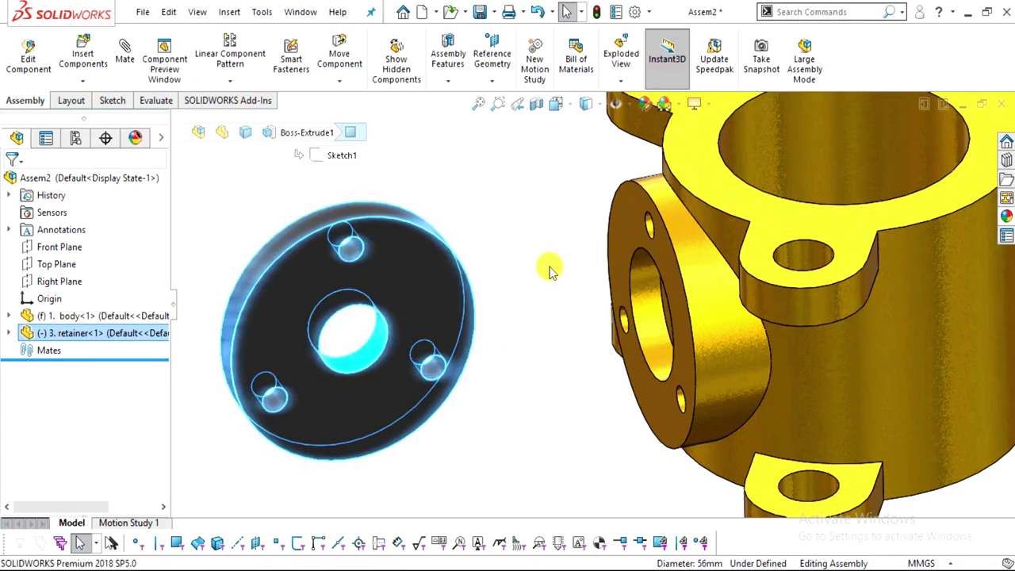
{"action": "left_click", "coordinate": [643, 309]}
{"action": "left_click", "coordinate": [717, 268]}
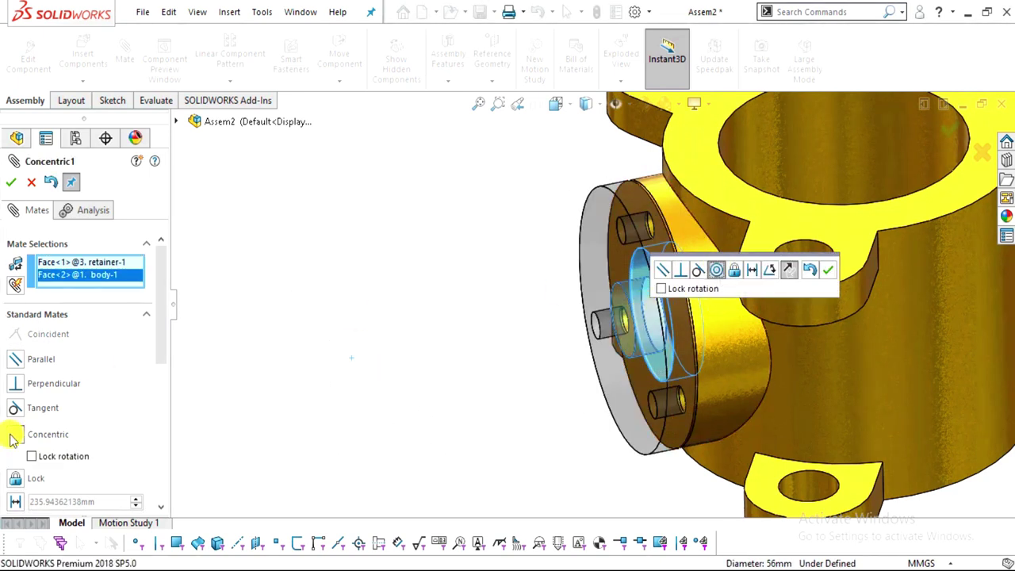
{"action": "left_click", "coordinate": [822, 270]}
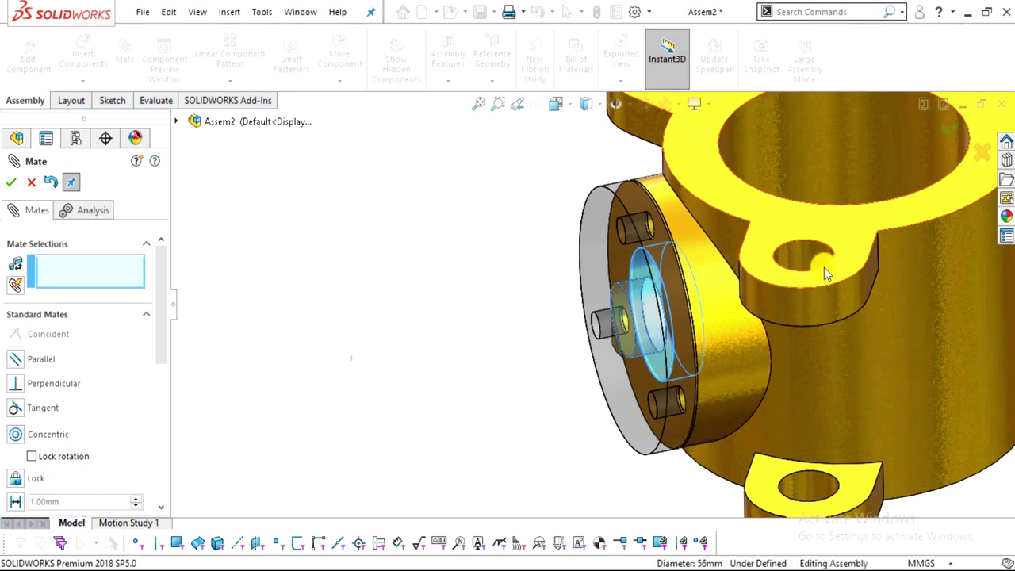
Pull the retainer away from the flange and mate its upper screw hole concentric with the flange's matching screw hole
{"action": "left_click", "coordinate": [606, 279]}
{"action": "left_click_drag", "start_coordinate": [606, 279], "coordinate": [451, 251]}
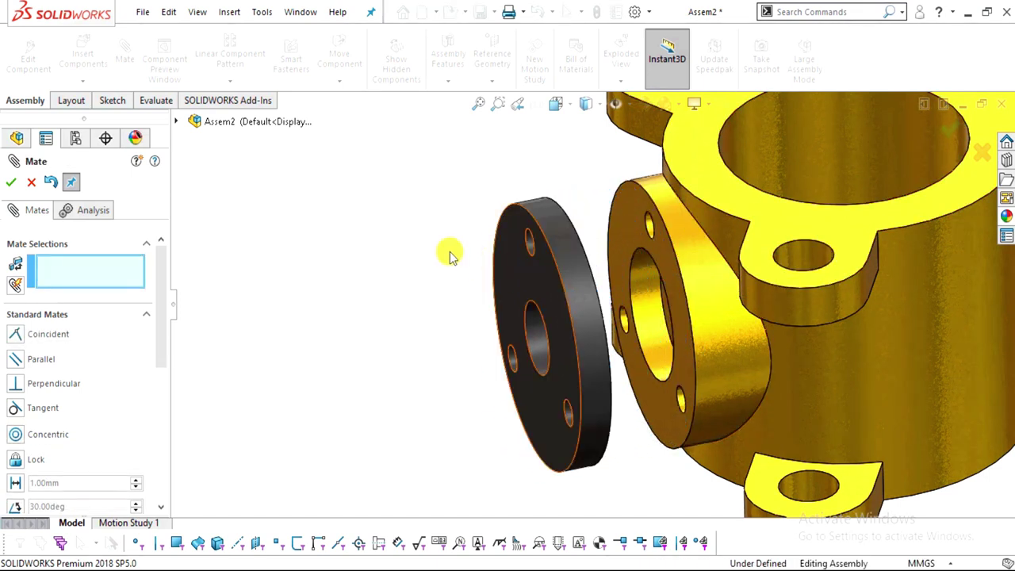
{"action": "middle_click_drag", "start_coordinate": [584, 265], "coordinate": [579, 229]}
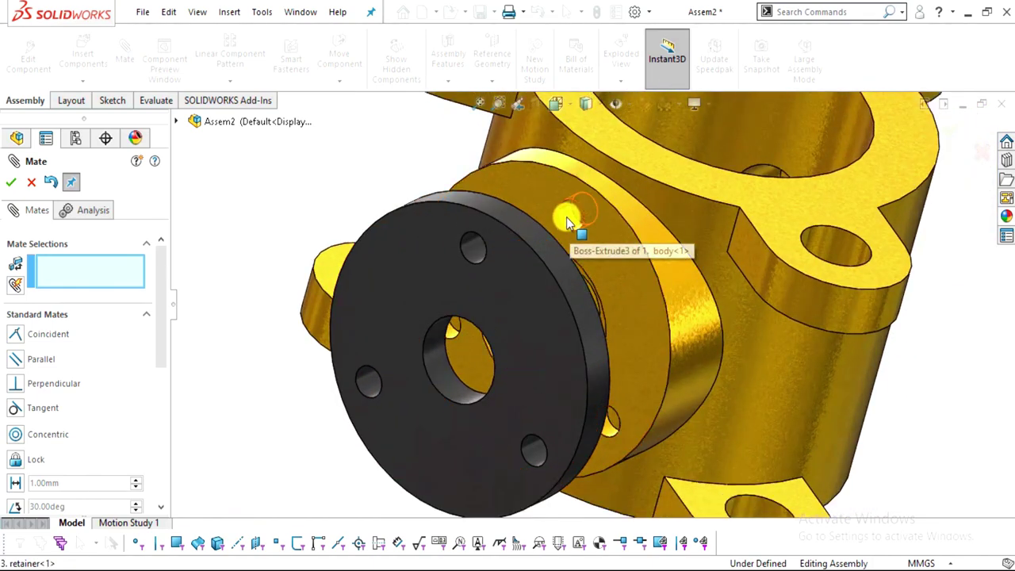
{"action": "left_click", "coordinate": [567, 219]}
{"action": "left_click", "coordinate": [473, 251]}
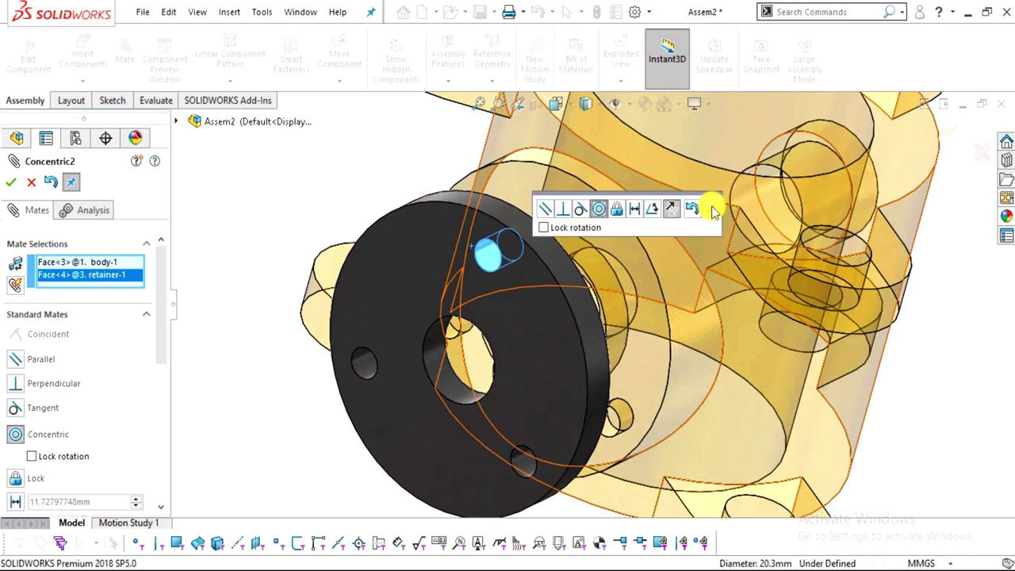
{"action": "left_click", "coordinate": [711, 210]}
Add a Coincident mate between the flange's outer face and the retainer's inner face, and leave the Mate command
{"action": "mouse_move", "coordinate": [561, 312]}
{"action": "middle_mouse_down"}
{"action": "mouse_move", "coordinate": [566, 235]}
{"action": "mouse_move", "coordinate": [559, 297]}
{"action": "middle_mouse_up"}
{"action": "left_click_drag", "start_coordinate": [566, 291], "coordinate": [510, 359]}
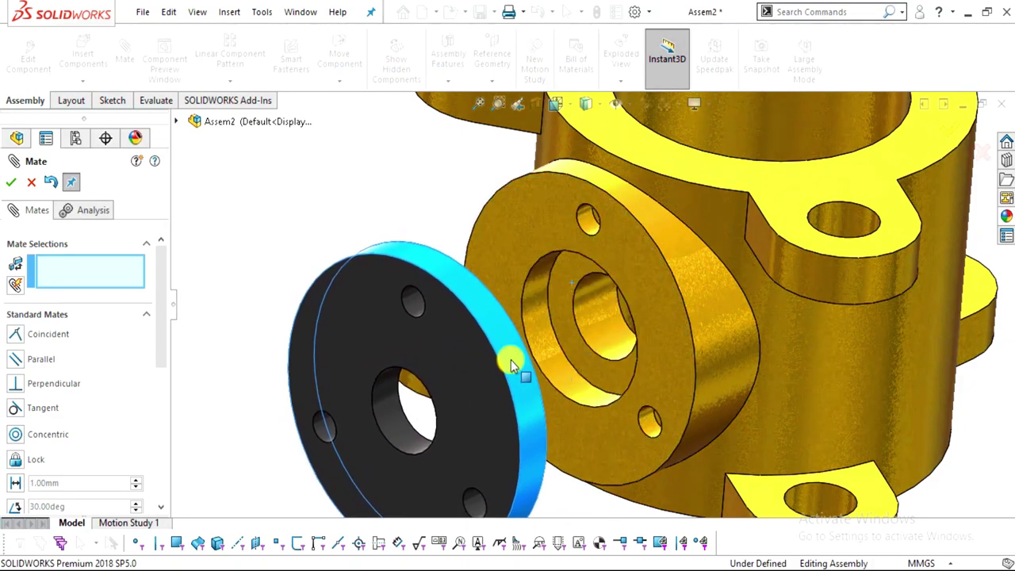
{"action": "left_click", "coordinate": [577, 369]}
{"action": "middle_click_drag", "start_coordinate": [577, 369], "coordinate": [364, 260]}
{"action": "left_click", "coordinate": [349, 247]}
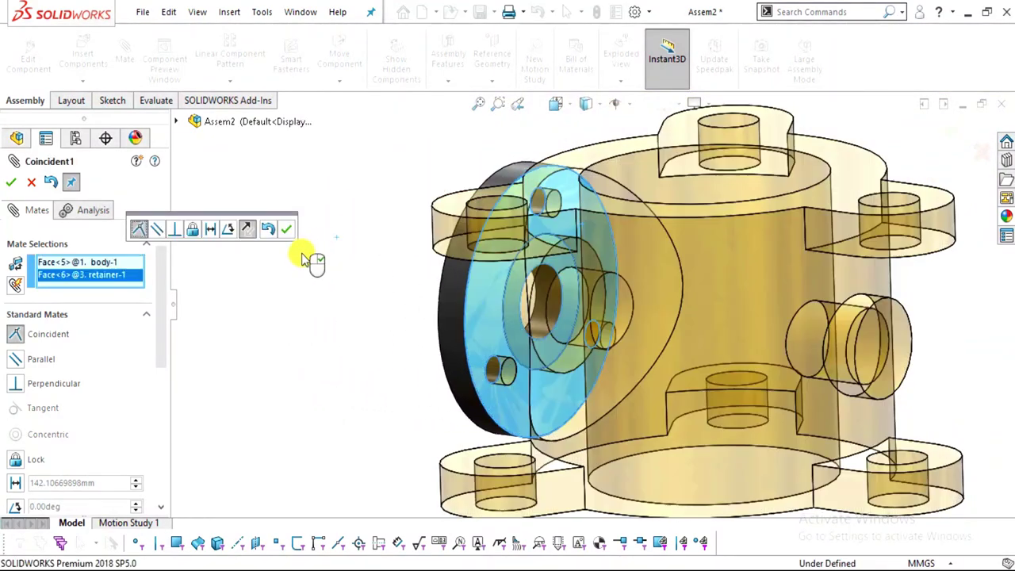
{"action": "middle_click_drag", "start_coordinate": [379, 320], "coordinate": [285, 301]}
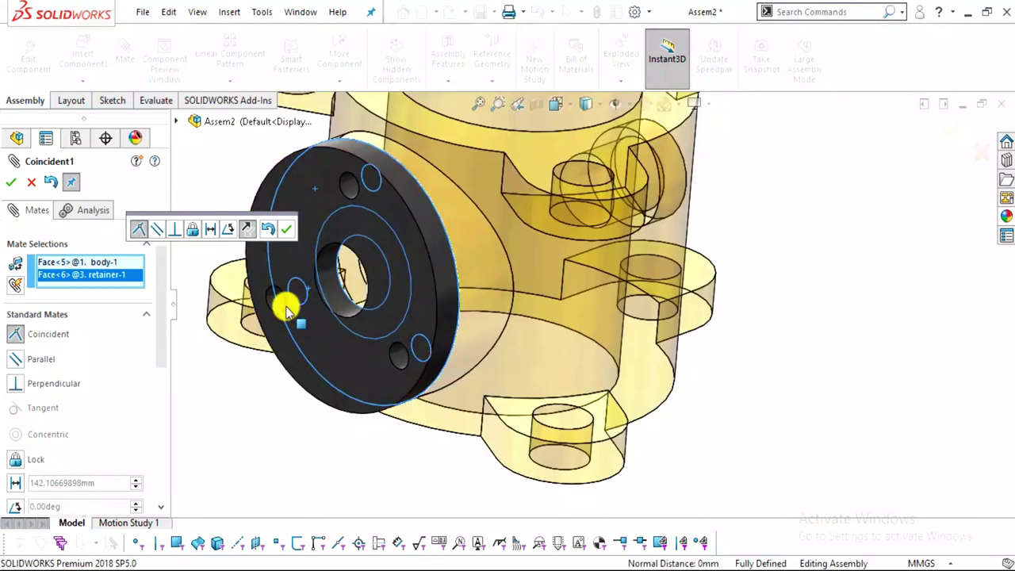
{"action": "left_click", "coordinate": [288, 230]}
{"action": "middle_click_drag", "start_coordinate": [306, 227], "coordinate": [428, 301]}
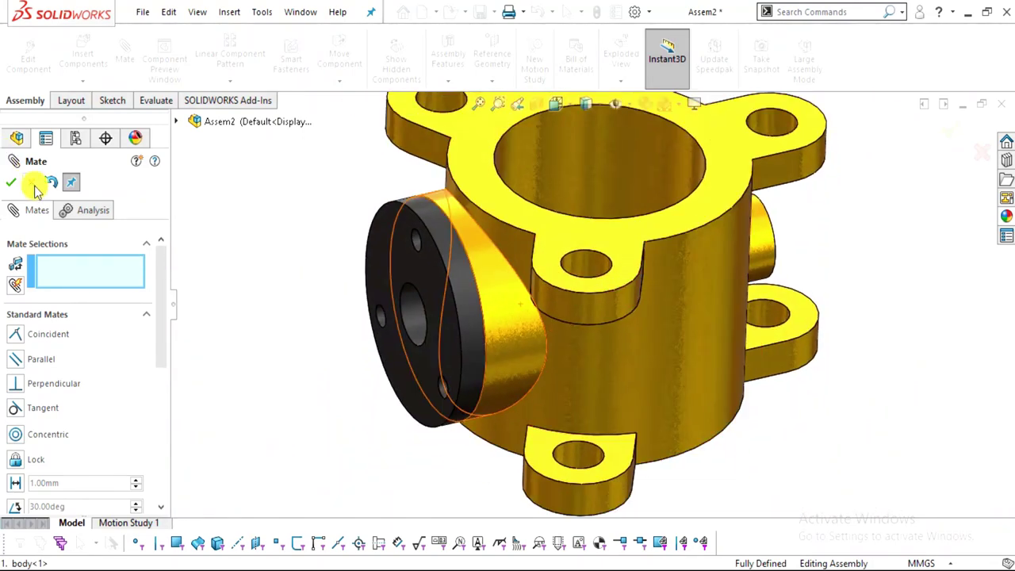
{"action": "left_click", "coordinate": [31, 184]}
Insert the 2. shaft part and place it freely beside the body, on the side away from the retainer
{"action": "left_click", "coordinate": [83, 51]}
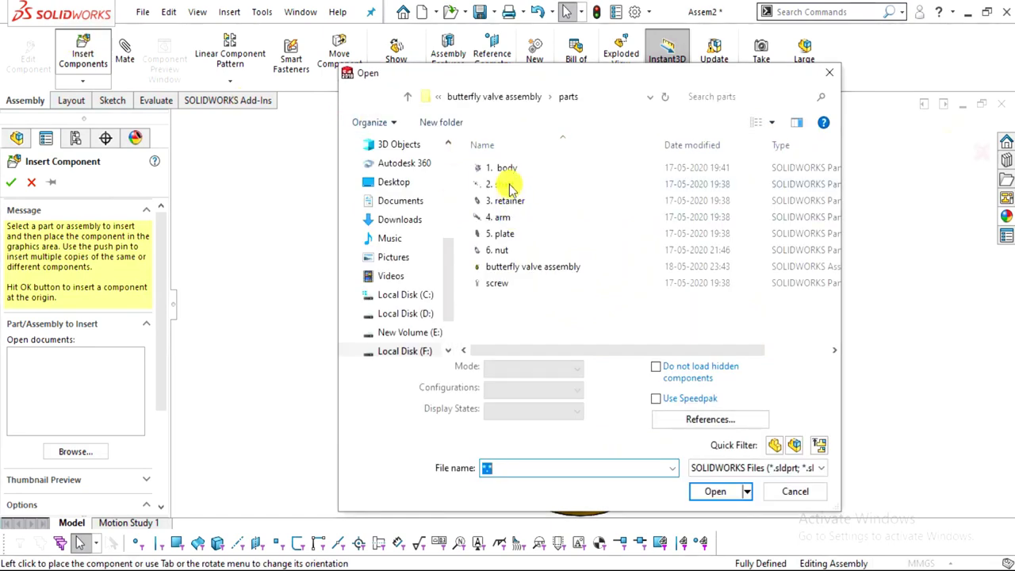
{"action": "double_click", "coordinate": [508, 184]}
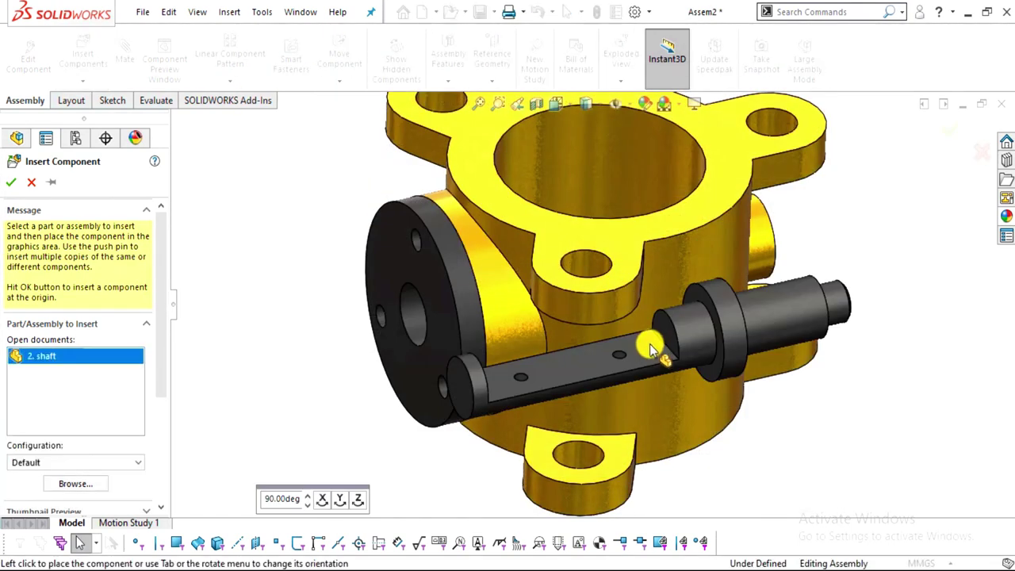
{"action": "left_click", "coordinate": [849, 400]}
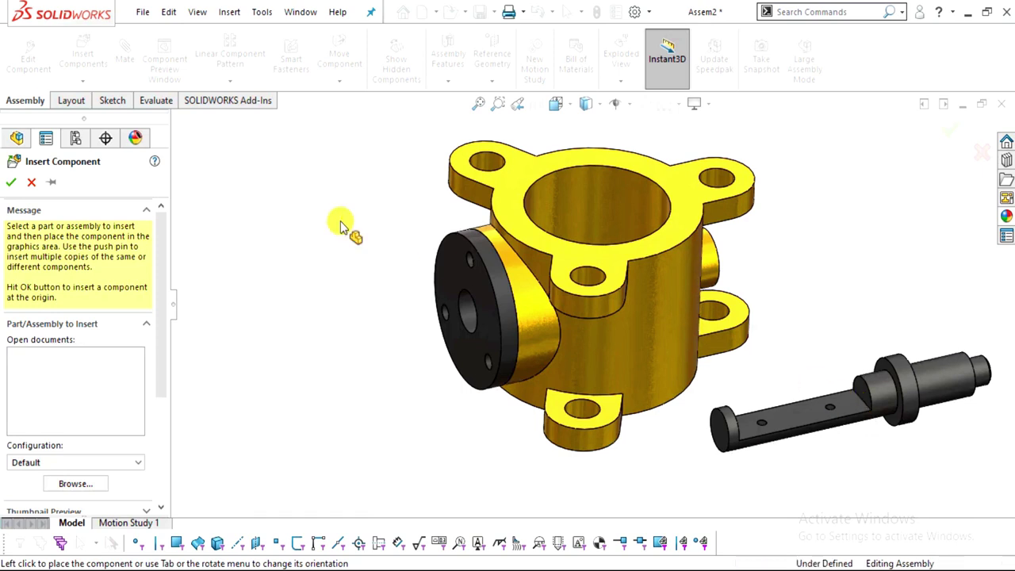
Insert the 5. plate part and place it freely just above the shaft
{"action": "left_click", "coordinate": [82, 53]}
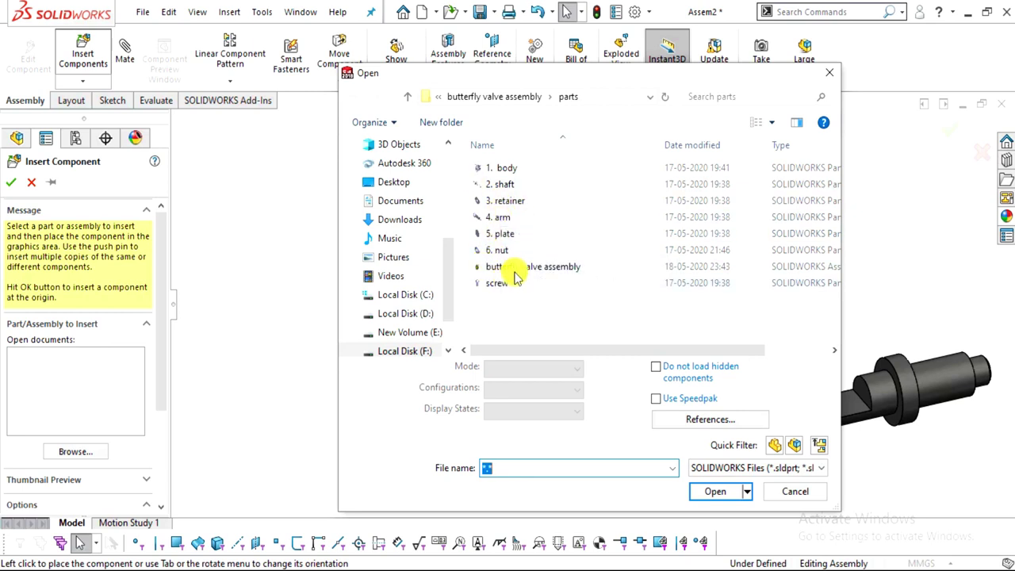
{"action": "left_click", "coordinate": [507, 233]}
{"action": "left_click", "coordinate": [725, 490]}
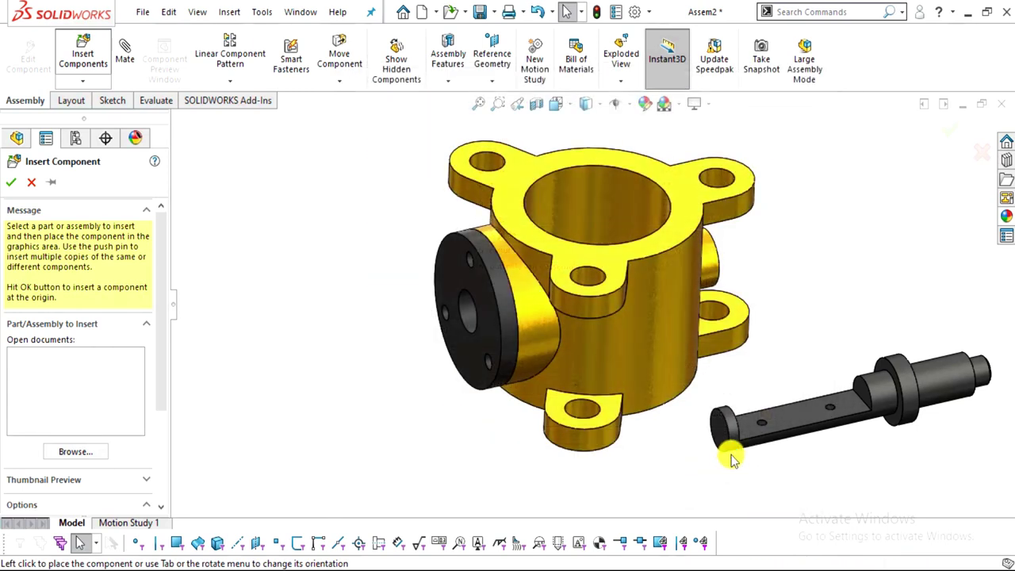
{"action": "scroll", "coordinate": [747, 396], "scroll_direction": "down", "scroll_amount": 3}
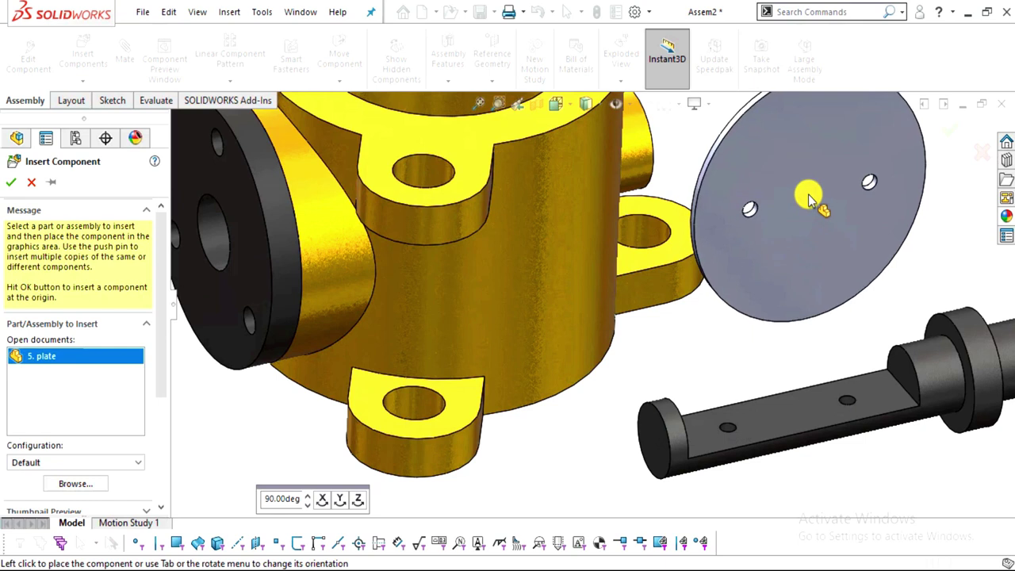
{"action": "left_click", "coordinate": [808, 194]}
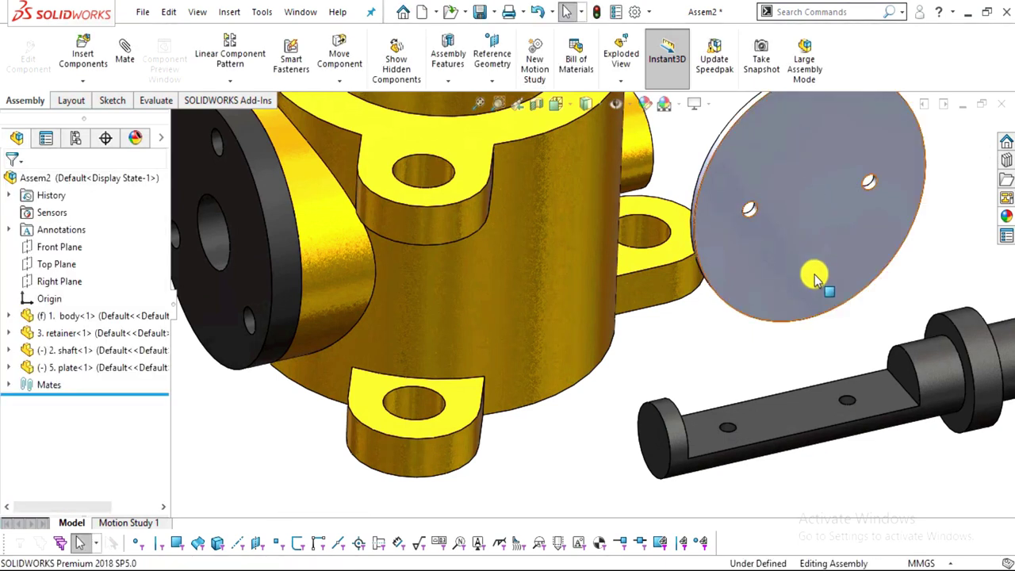
Mate one of the plate's holes concentric with the hole near the end disc on the shaft's flat
{"action": "scroll", "coordinate": [802, 321], "scroll_direction": "down", "scroll_amount": 3}
{"action": "scroll", "coordinate": [693, 184], "scroll_direction": "up", "scroll_amount": 3}
{"action": "scroll", "coordinate": [562, 233], "scroll_direction": "down", "scroll_amount": 5}
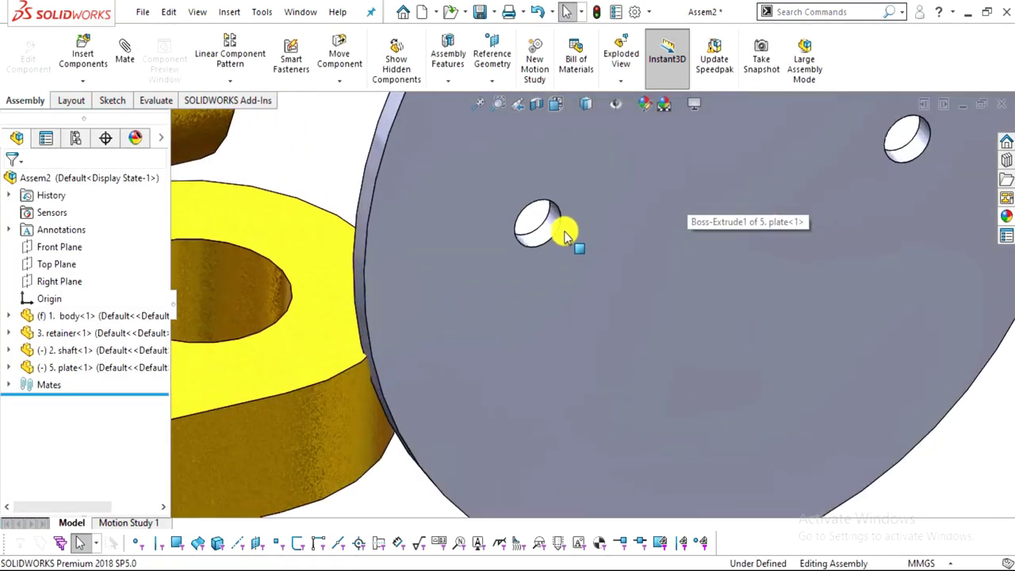
{"action": "left_click", "coordinate": [555, 246]}
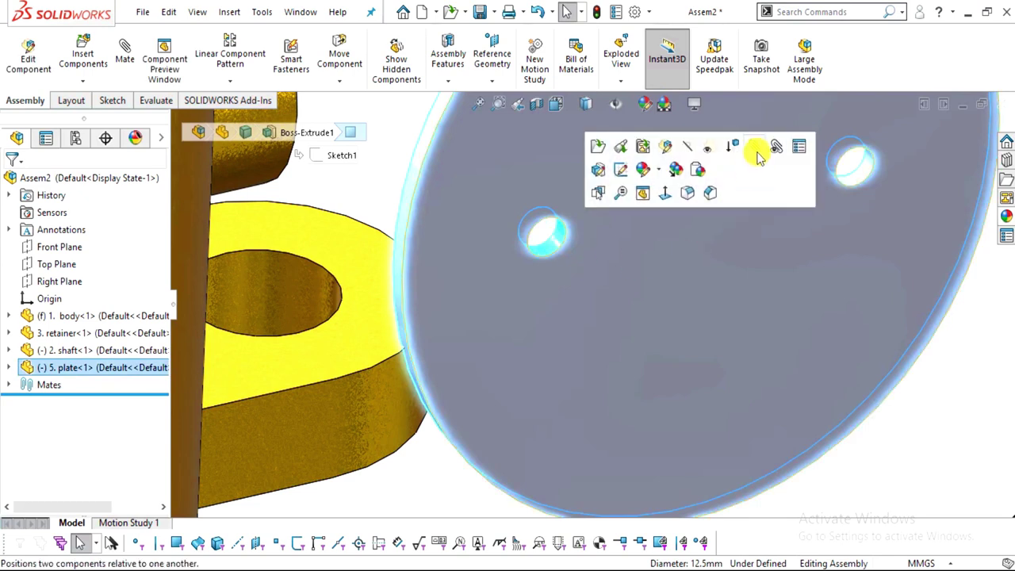
{"action": "left_click", "coordinate": [757, 156]}
{"action": "scroll", "coordinate": [774, 315], "scroll_direction": "up", "scroll_amount": 6}
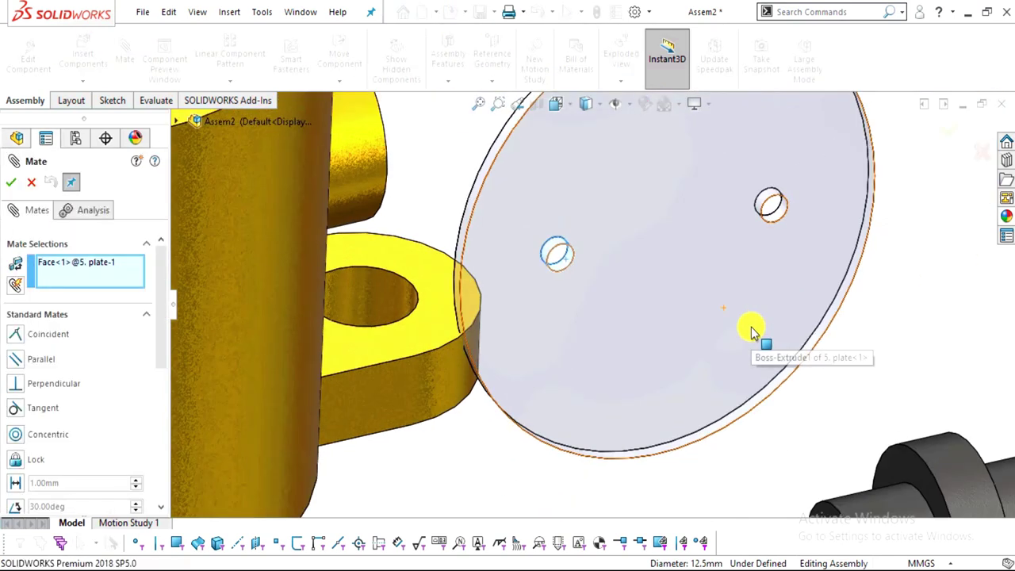
{"action": "scroll", "coordinate": [533, 501], "scroll_direction": "down", "scroll_amount": 5}
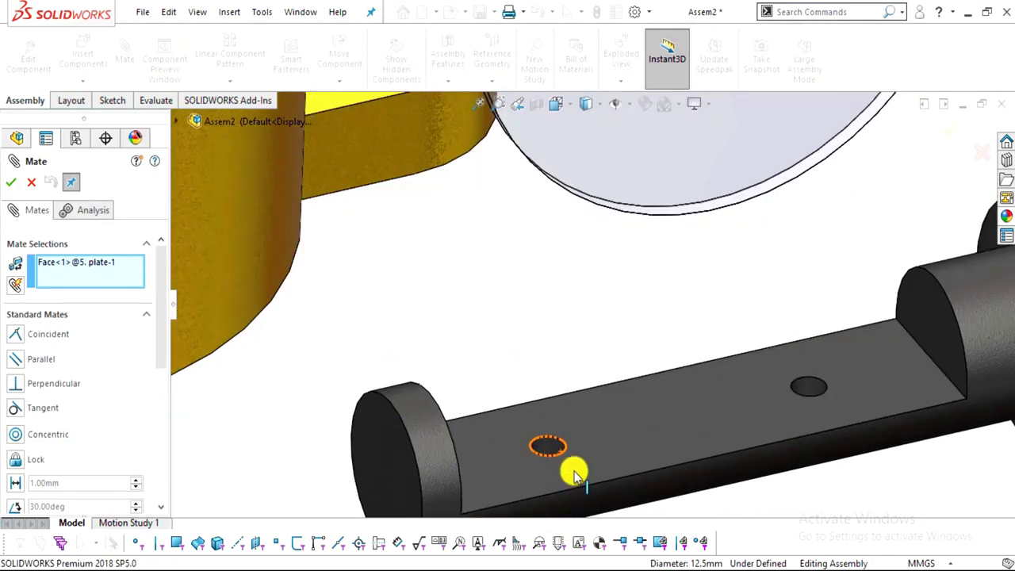
{"action": "left_click", "coordinate": [527, 389]}
{"action": "left_click", "coordinate": [799, 352]}
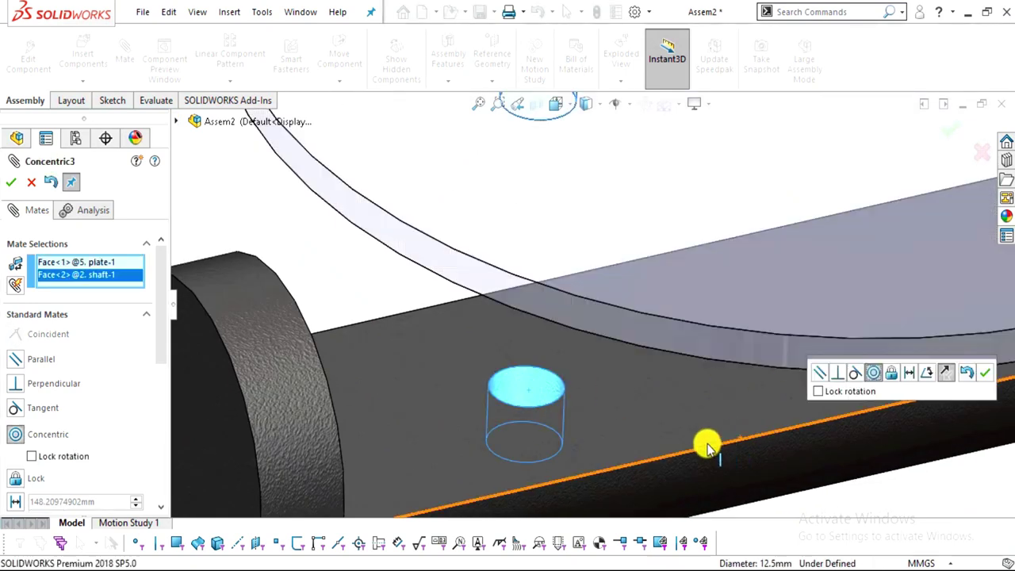
{"action": "left_click", "coordinate": [987, 372]}
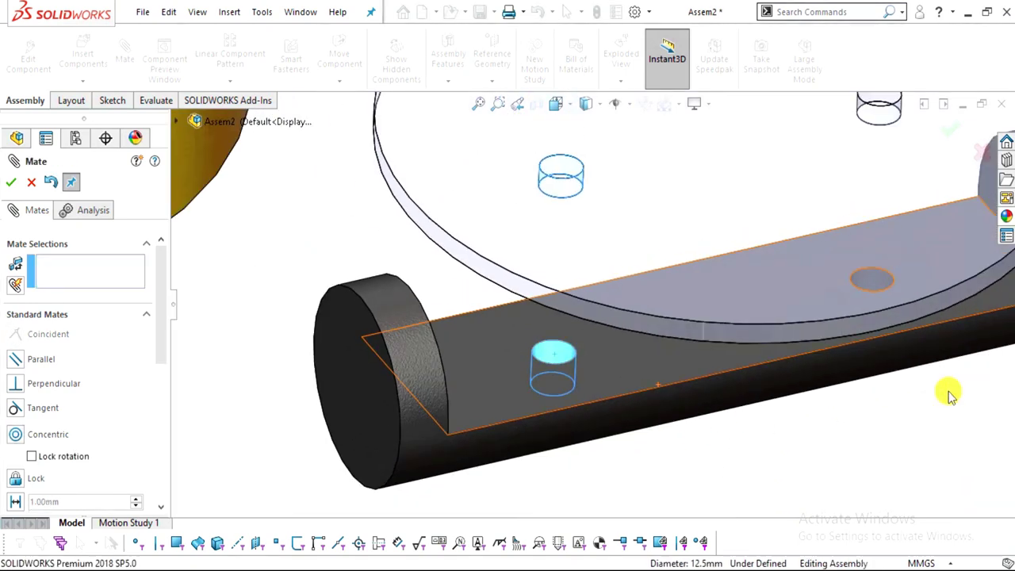
Mate the plate's other hole concentric with the second hole in the shaft's flat
{"action": "middle_click_drag", "start_coordinate": [946, 389], "coordinate": [838, 233]}
{"action": "scroll", "coordinate": [800, 226], "scroll_direction": "down", "scroll_amount": 6}
{"action": "left_click", "coordinate": [766, 197]}
{"action": "scroll", "coordinate": [757, 210], "scroll_direction": "up", "scroll_amount": 5}
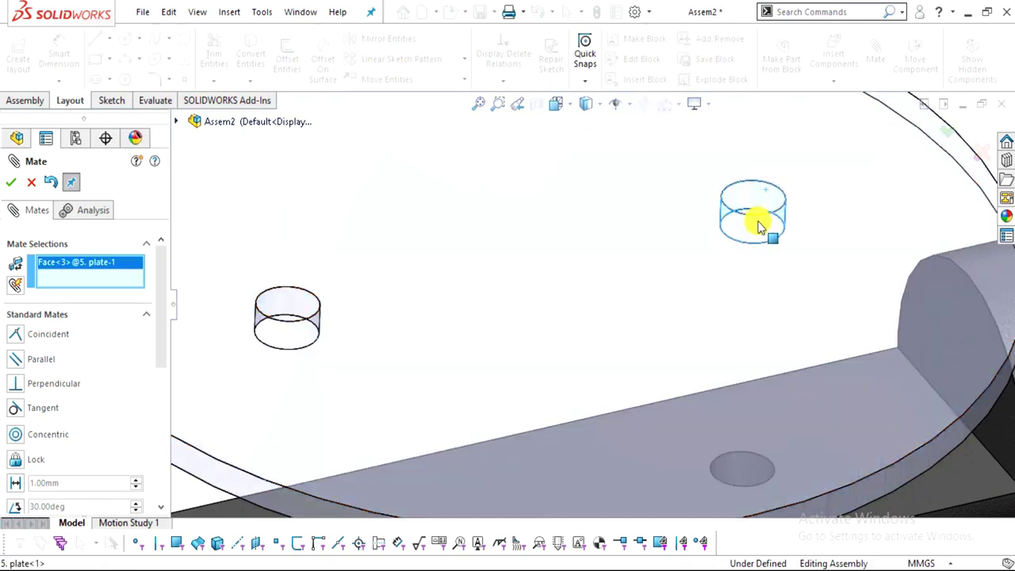
{"action": "scroll", "coordinate": [674, 412], "scroll_direction": "down", "scroll_amount": 5}
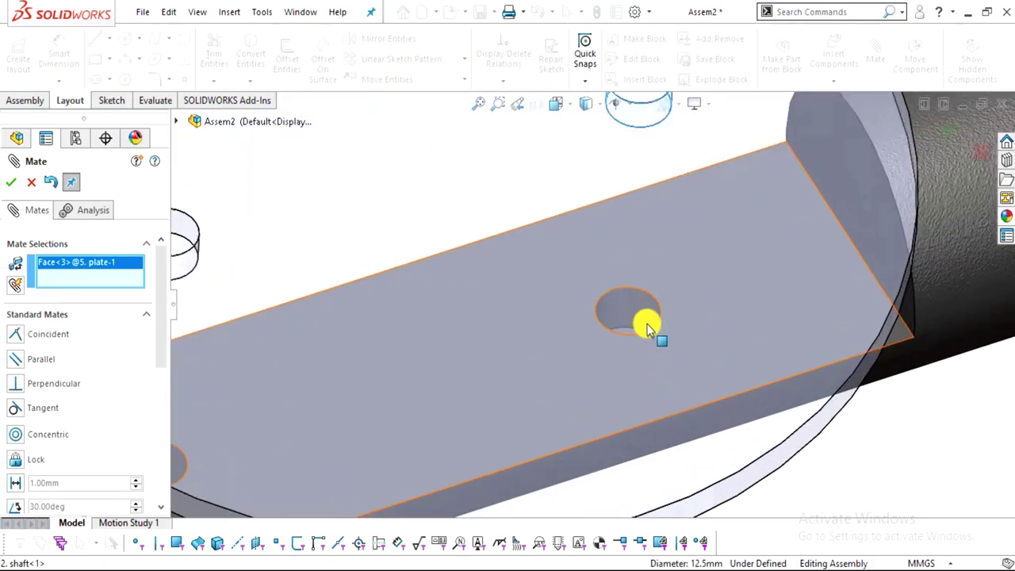
{"action": "left_click", "coordinate": [638, 316]}
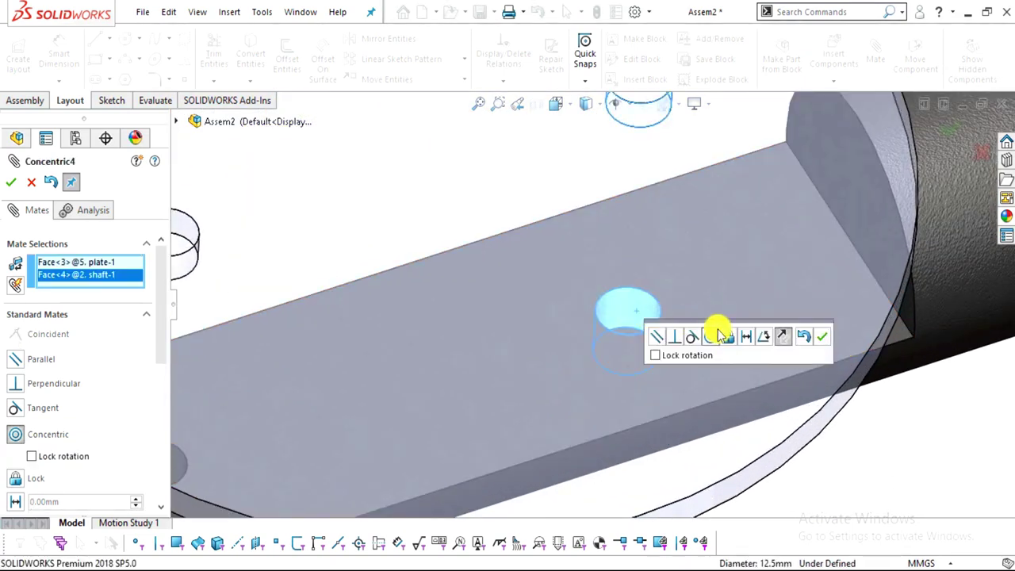
{"action": "left_click", "coordinate": [825, 338]}
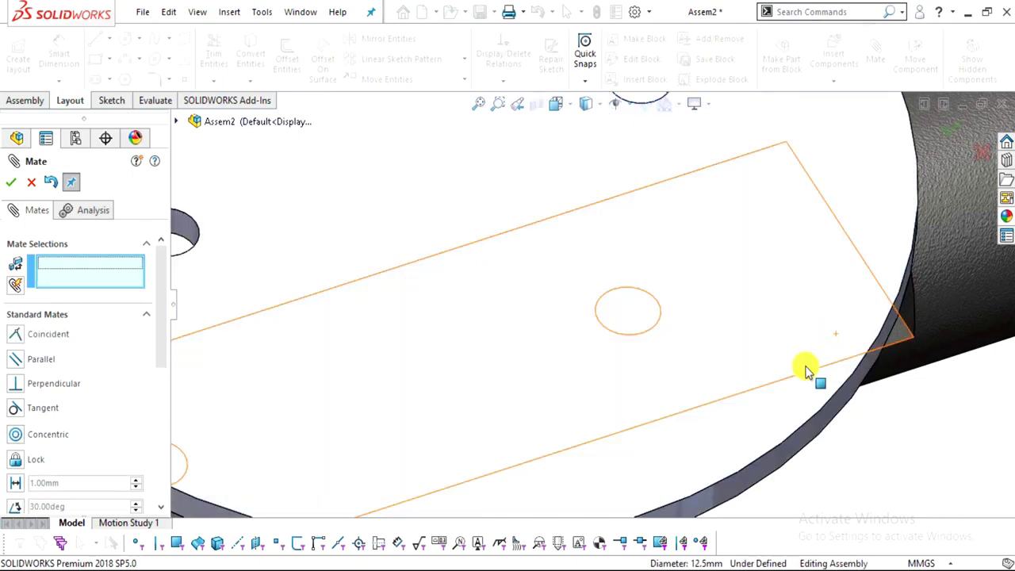
Add a Coincident mate between the plate's underside and the shaft's flat face, and leave the Mate command
{"action": "middle_click_drag", "start_coordinate": [711, 405], "coordinate": [507, 480]}
{"action": "left_click", "coordinate": [604, 396]}
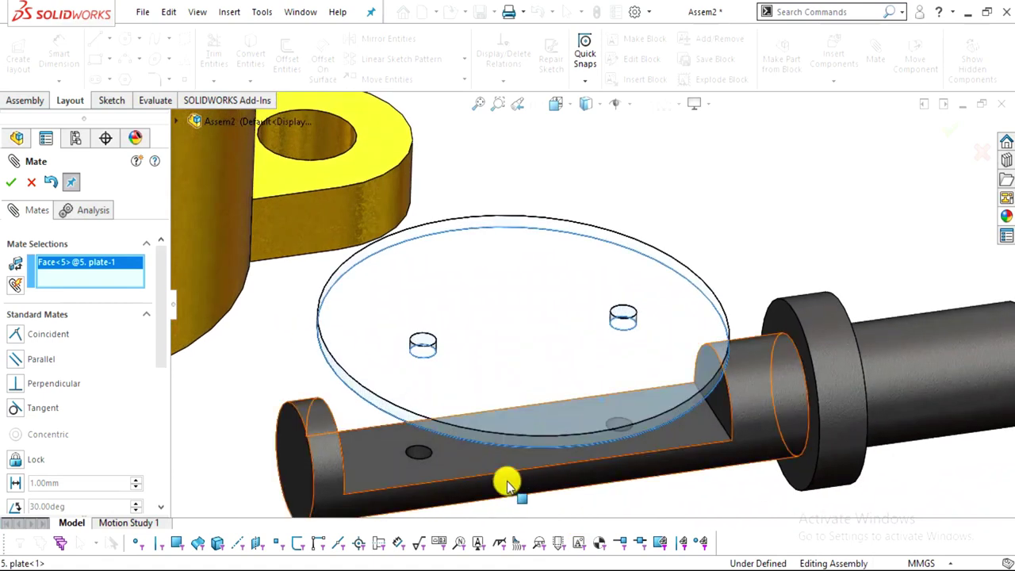
{"action": "left_click", "coordinate": [482, 463]}
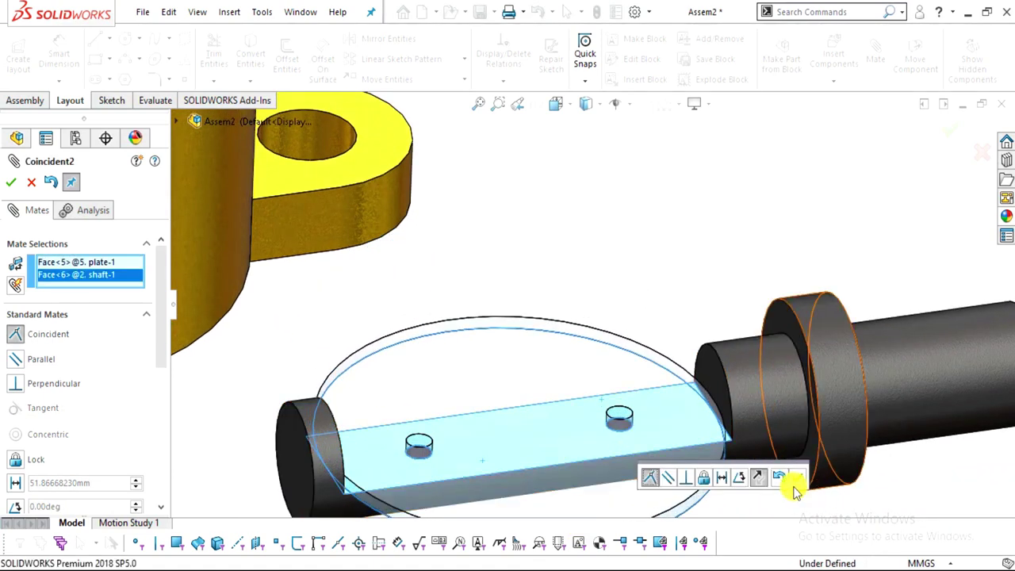
{"action": "left_click", "coordinate": [797, 477]}
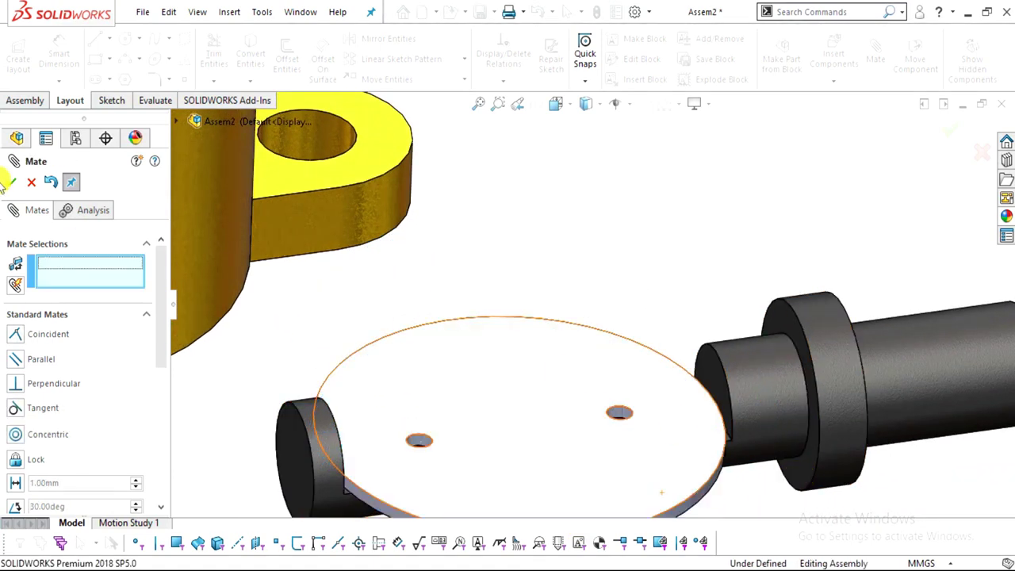
{"action": "left_click", "coordinate": [32, 183]}
Insert the 4. arm part and place it freely beside the body on the retainer's side
{"action": "scroll", "coordinate": [594, 201], "scroll_direction": "up", "scroll_amount": 6}
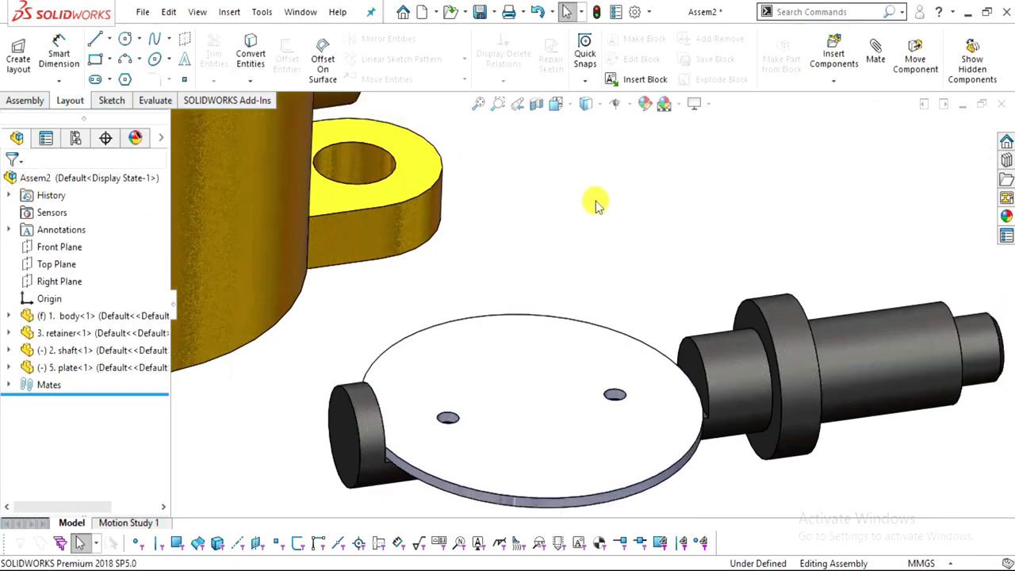
{"action": "scroll", "coordinate": [412, 158], "scroll_direction": "down", "scroll_amount": 3}
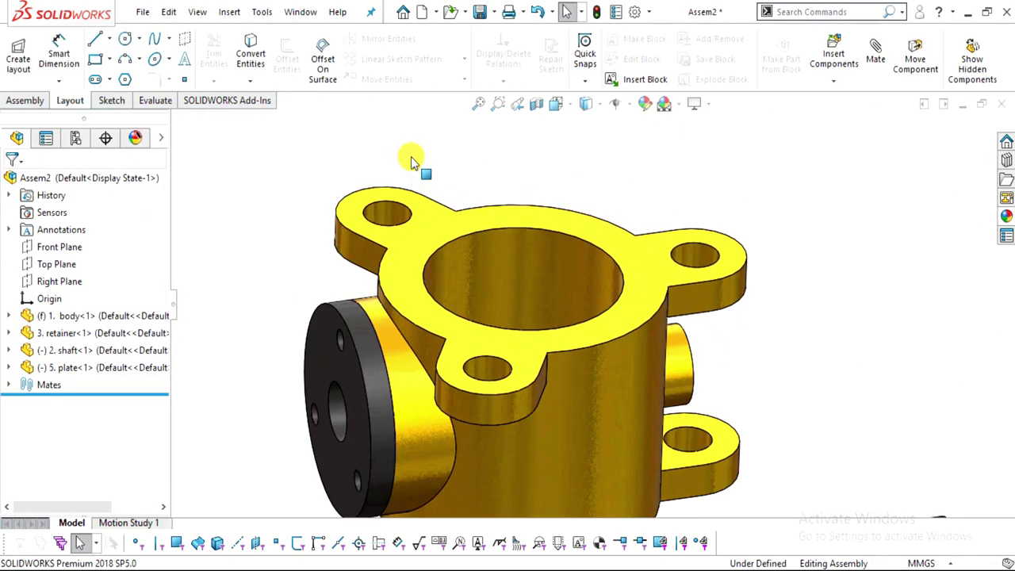
{"action": "scroll", "coordinate": [542, 311], "scroll_direction": "up", "scroll_amount": 3}
{"action": "left_click", "coordinate": [27, 102]}
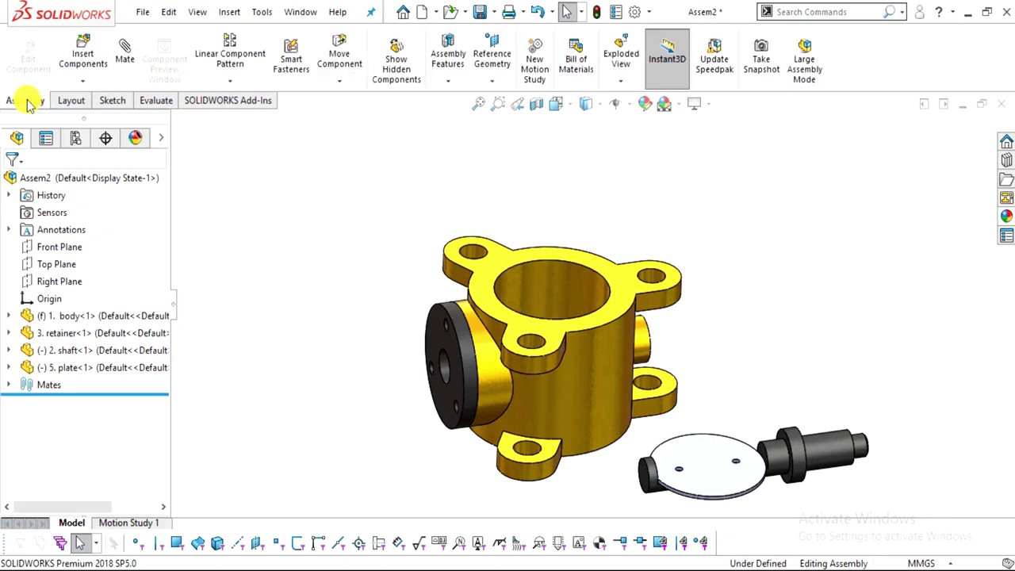
{"action": "left_click", "coordinate": [81, 54]}
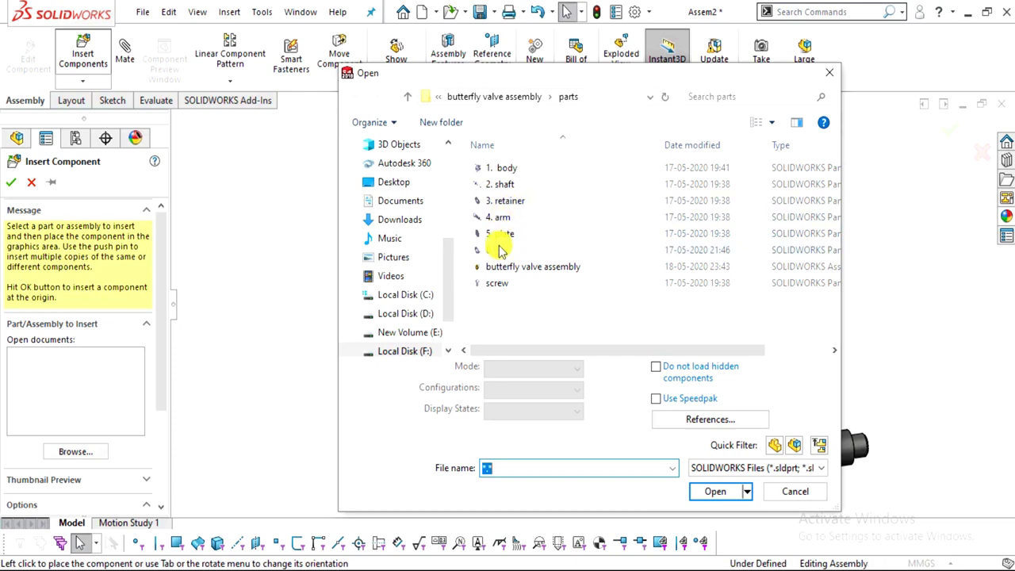
{"action": "double_click", "coordinate": [502, 217]}
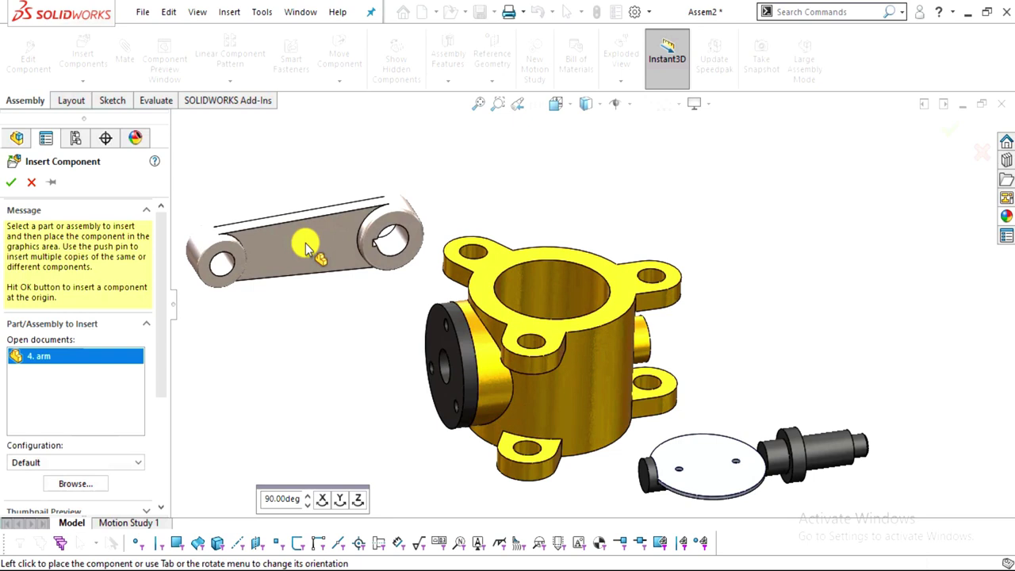
{"action": "left_click", "coordinate": [305, 243]}
Mate the keyed bore in the arm's larger end concentric with the retainer's central hole
{"action": "left_click", "coordinate": [401, 245]}
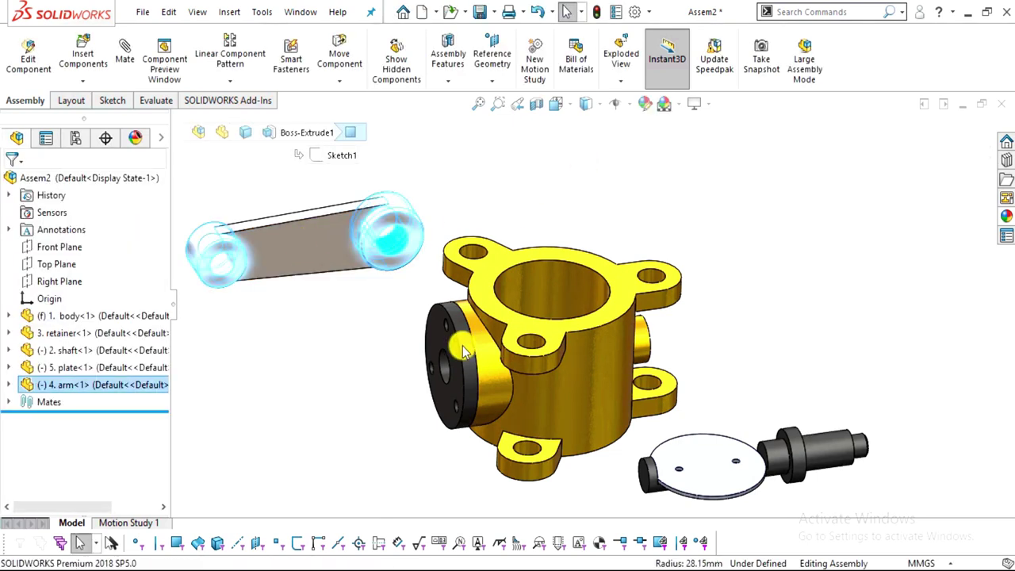
{"action": "left_click", "coordinate": [448, 373]}
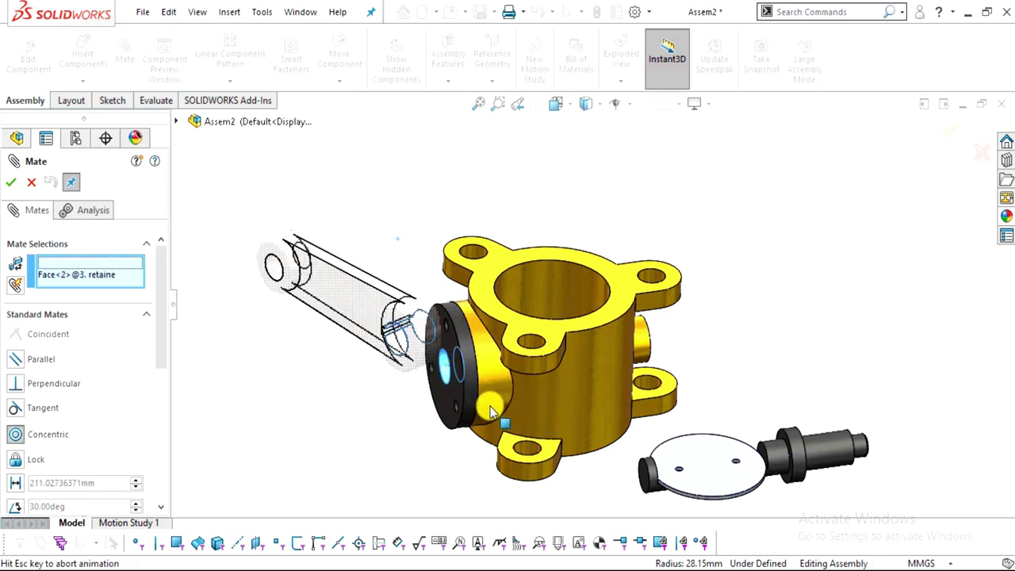
{"action": "left_click", "coordinate": [453, 430]}
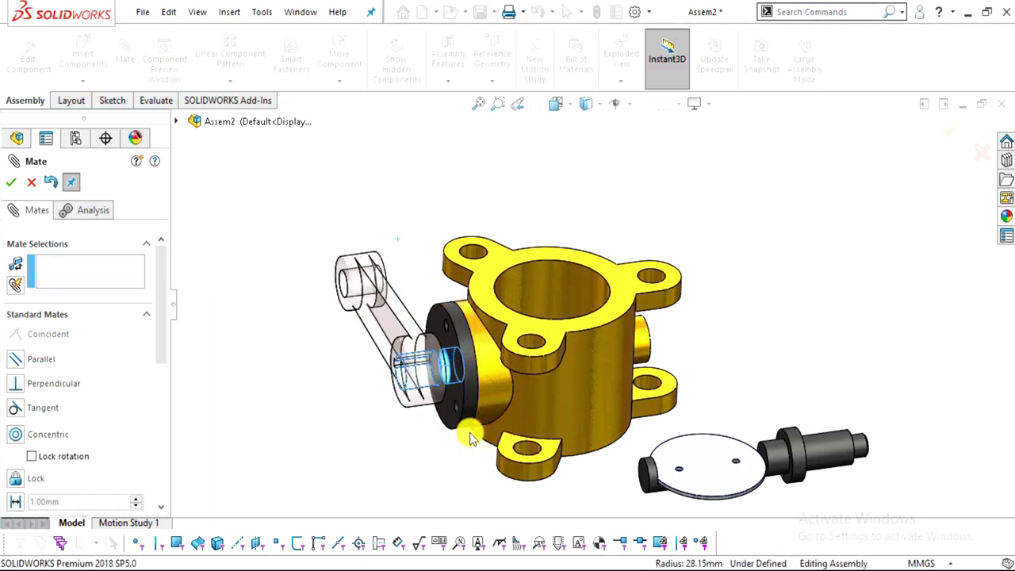
Add a Coincident mate between the retainer's outer face and the facing end of the arm's larger boss
{"action": "middle_click_drag", "start_coordinate": [464, 431], "coordinate": [460, 369]}
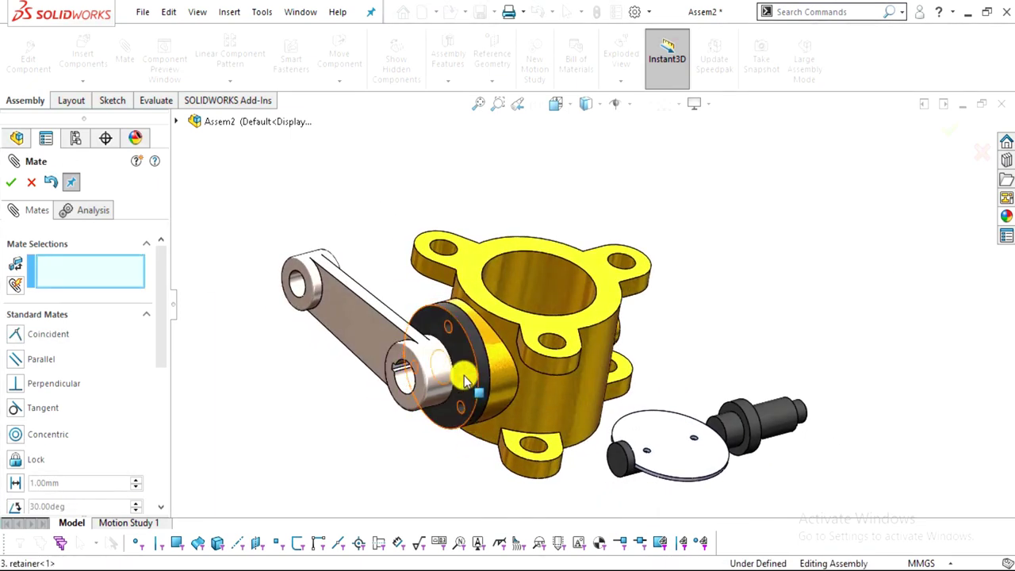
{"action": "scroll", "coordinate": [471, 349], "scroll_direction": "down", "scroll_amount": 5}
{"action": "left_click", "coordinate": [507, 341]}
{"action": "middle_click_drag", "start_coordinate": [507, 341], "coordinate": [399, 297]}
{"action": "scroll", "coordinate": [428, 290], "scroll_direction": "down", "scroll_amount": 4}
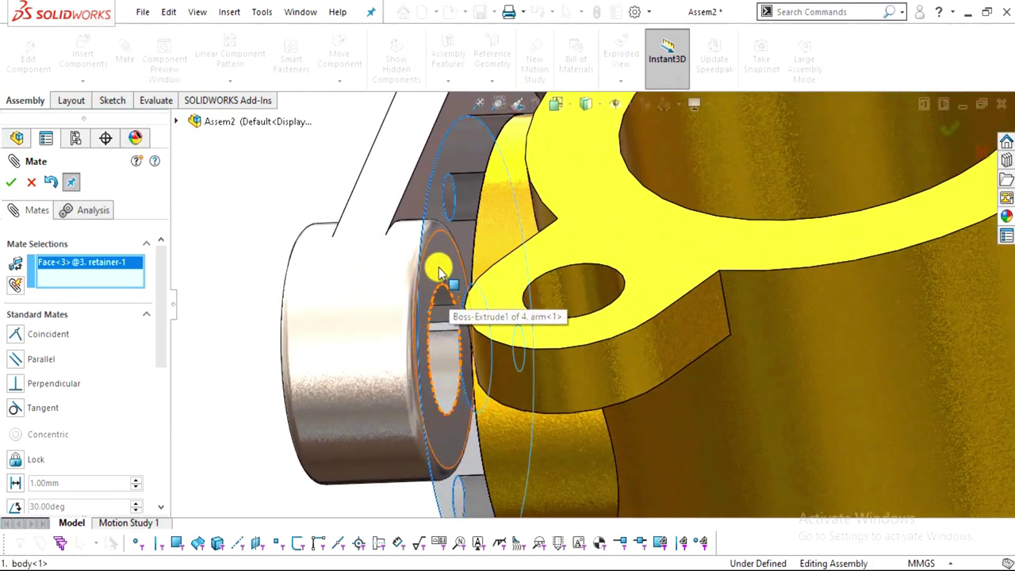
{"action": "left_click", "coordinate": [440, 272]}
{"action": "middle_click_drag", "start_coordinate": [272, 271], "coordinate": [315, 290]}
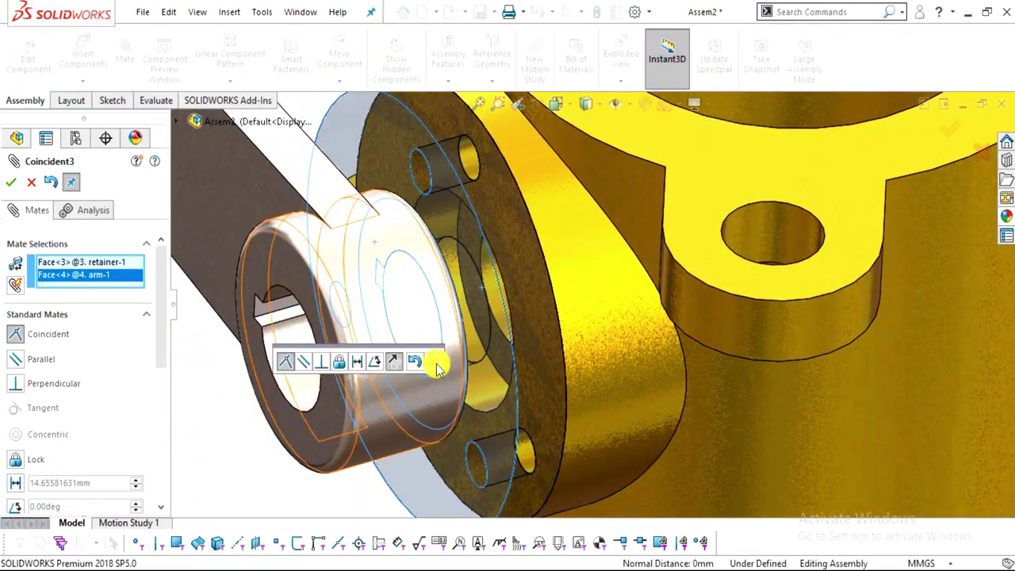
{"action": "left_click", "coordinate": [437, 364]}
Mate the shaft's large-diameter end section concentric with the keyed bore of the arm, with the alignment flipped
{"action": "scroll", "coordinate": [555, 349], "scroll_direction": "up", "scroll_amount": 5}
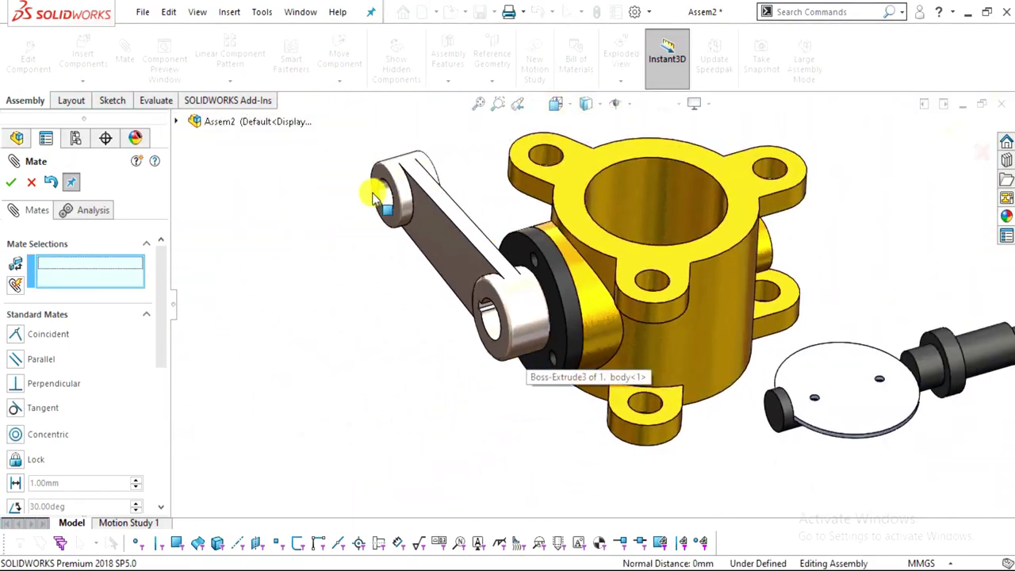
{"action": "left_click", "coordinate": [978, 357]}
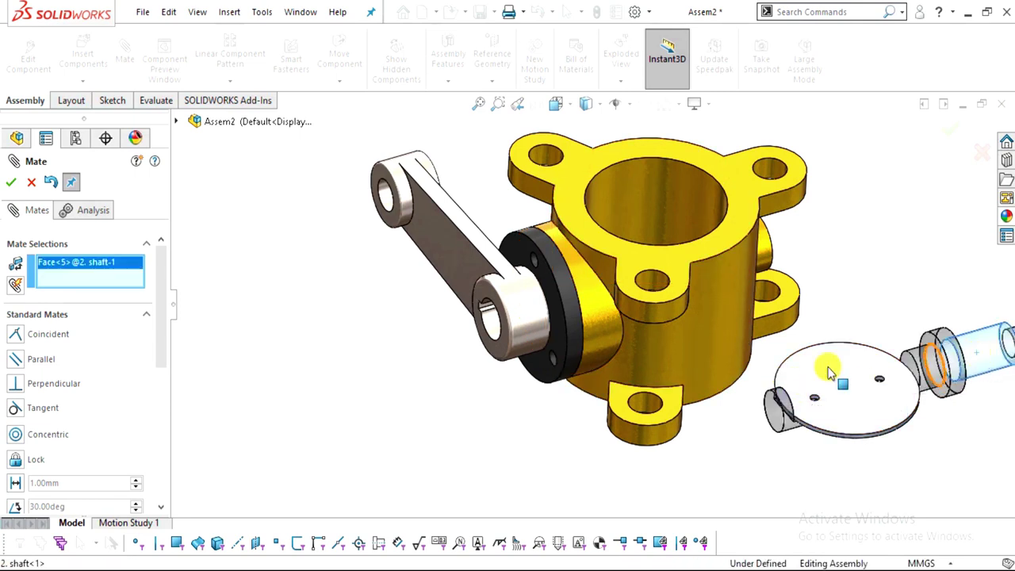
{"action": "left_click", "coordinate": [492, 329]}
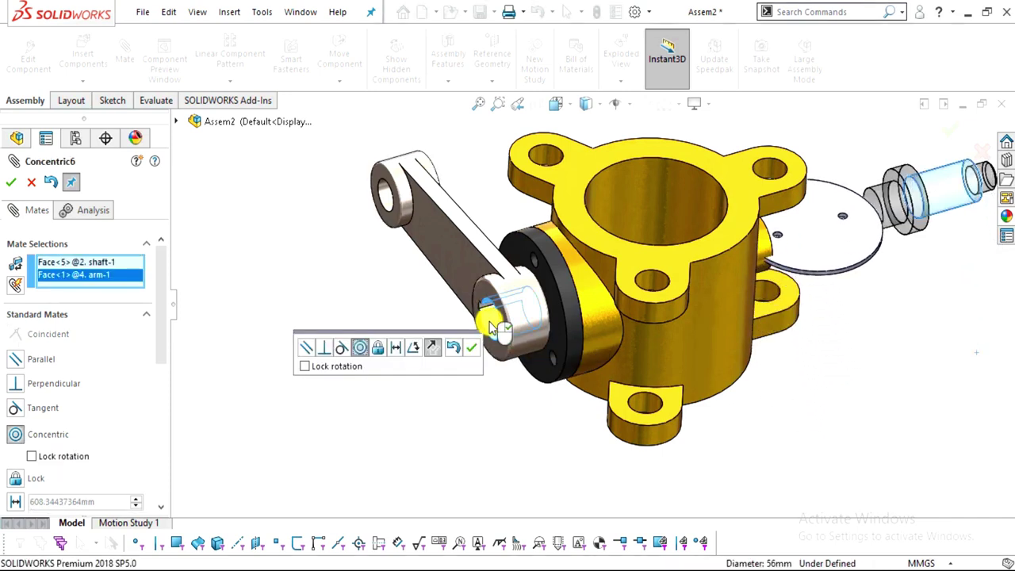
{"action": "left_click", "coordinate": [437, 355]}
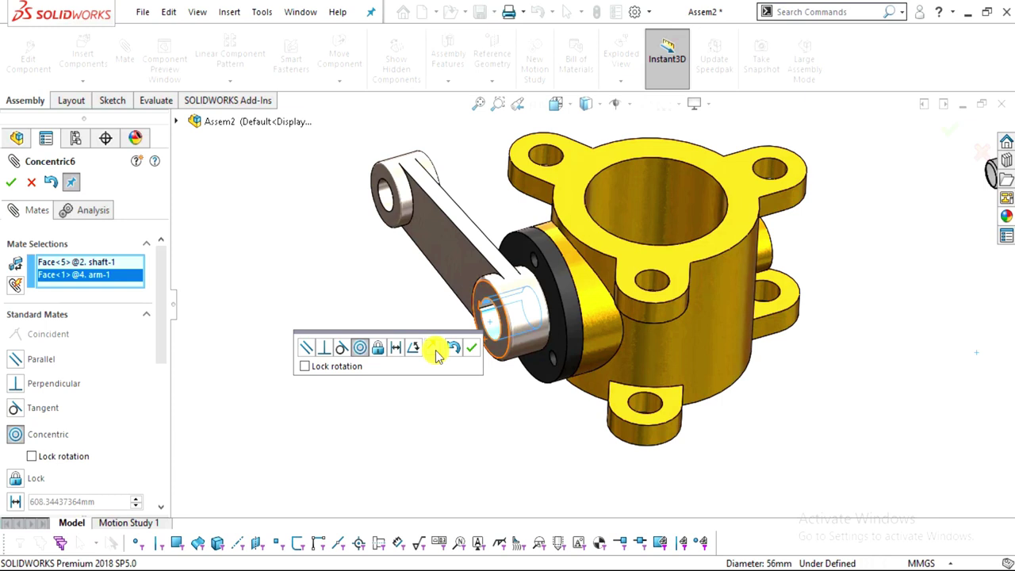
{"action": "key", "text": "f"}
{"action": "scroll", "coordinate": [773, 298], "scroll_direction": "down", "scroll_amount": 2}
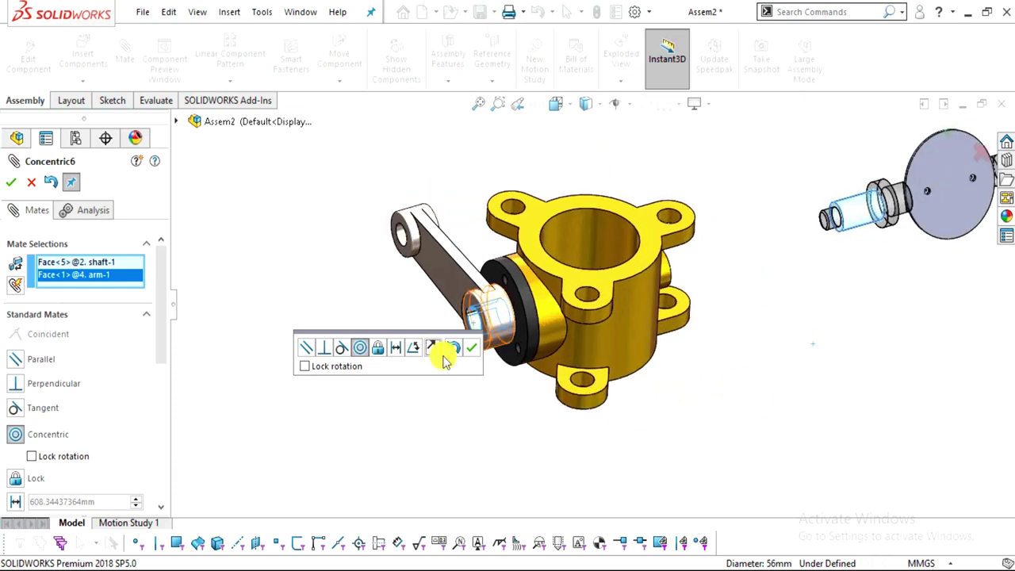
{"action": "left_click", "coordinate": [469, 351]}
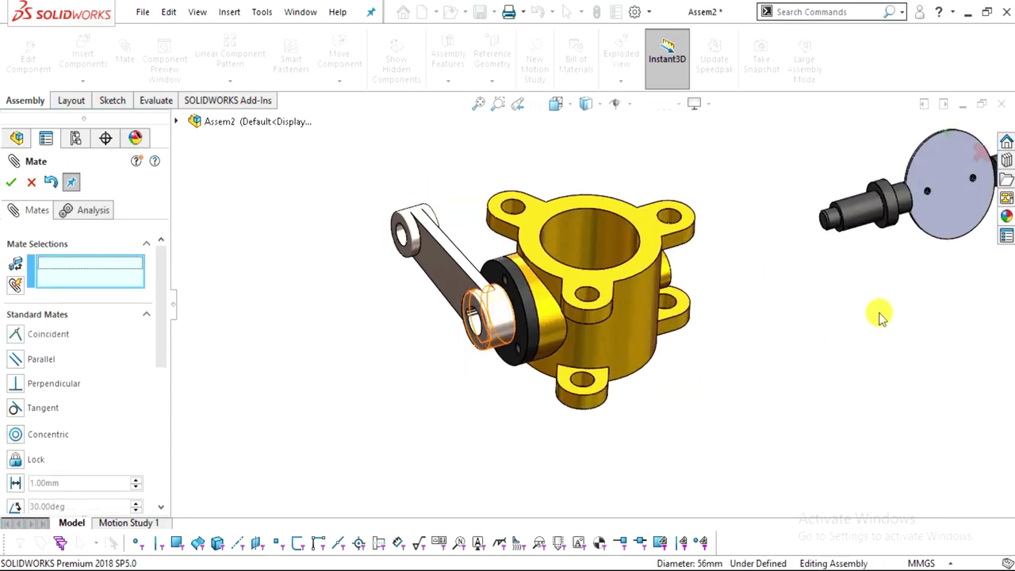
Slide the shaft through the arm and add a Coincident mate between the arm's outer face and the shoulder beside the shaft's thin end
{"action": "left_click_drag", "start_coordinate": [854, 220], "coordinate": [440, 321]}
{"action": "scroll", "coordinate": [464, 290], "scroll_direction": "down", "scroll_amount": 5}
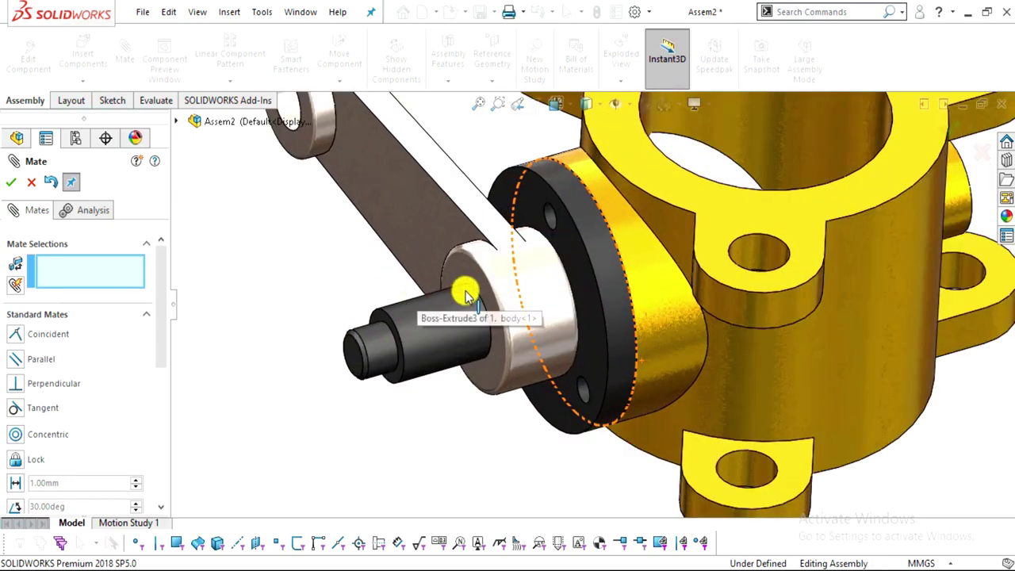
{"action": "left_click", "coordinate": [464, 275]}
{"action": "scroll", "coordinate": [457, 340], "scroll_direction": "down", "scroll_amount": 5}
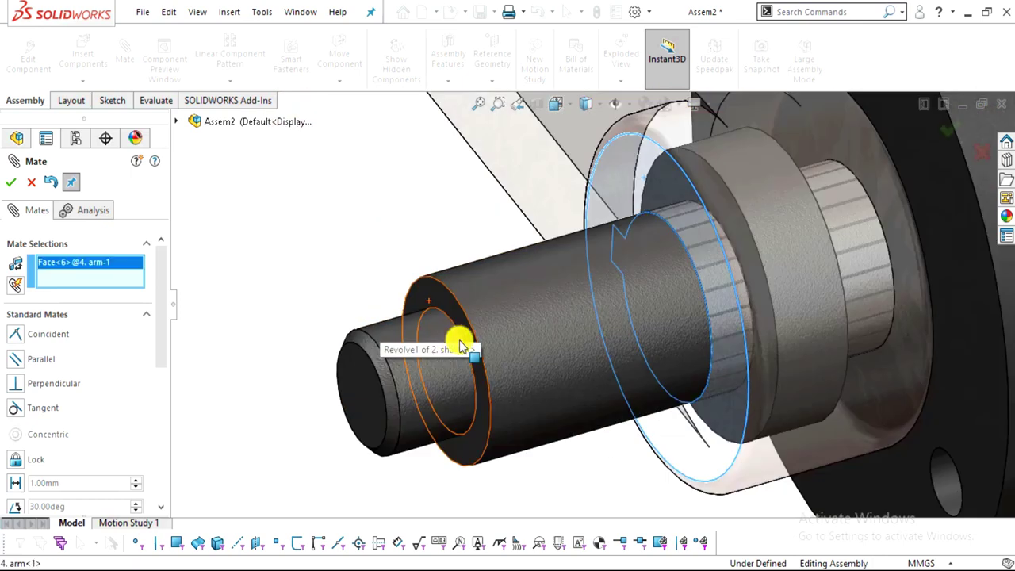
{"action": "left_click", "coordinate": [429, 270]}
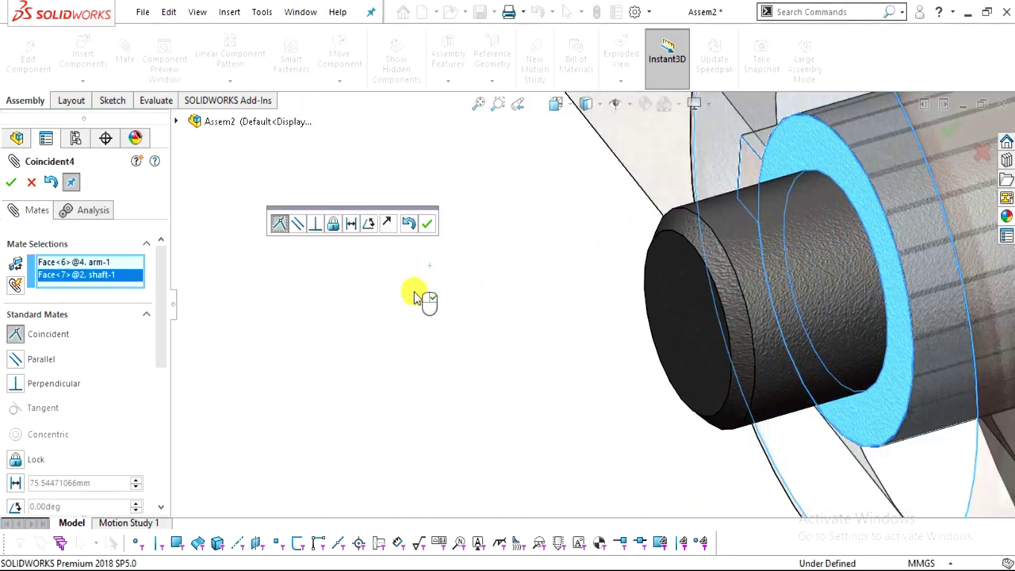
{"action": "left_click", "coordinate": [428, 224]}
{"action": "scroll", "coordinate": [657, 306], "scroll_direction": "up", "scroll_amount": 8}
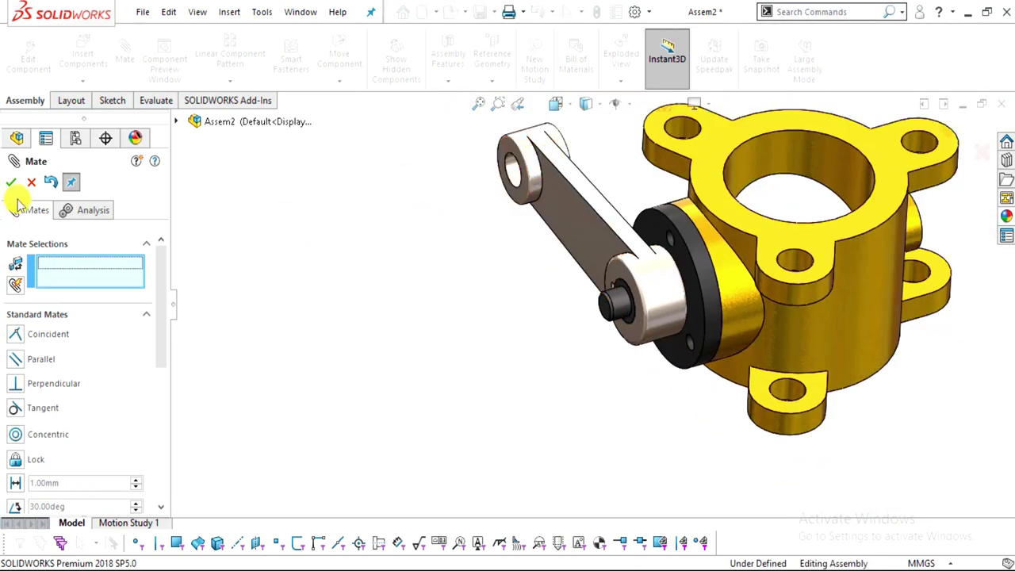
{"action": "key", "text": "Escape"}
Turn the arm and the shaft individually to check whether they rotate together
{"action": "left_click_drag", "start_coordinate": [560, 166], "coordinate": [519, 155]}
{"action": "left_click", "coordinate": [614, 303]}
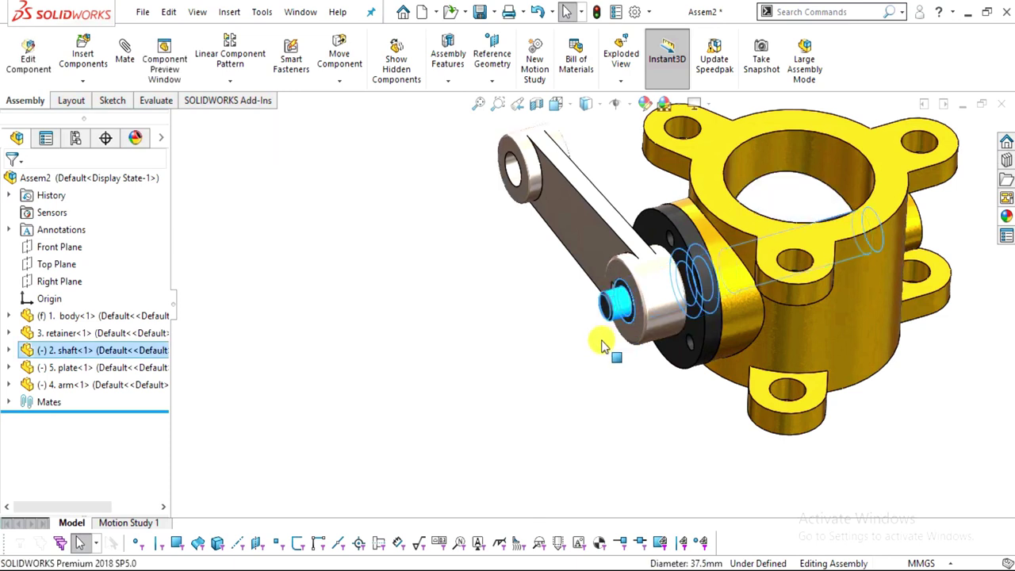
{"action": "middle_click_drag", "start_coordinate": [804, 336], "coordinate": [644, 414]}
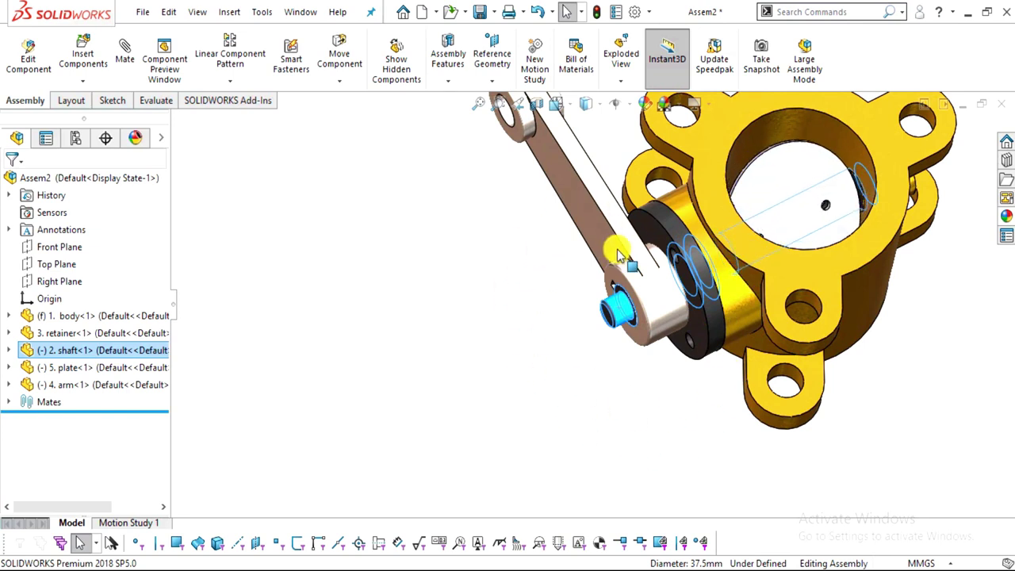
{"action": "left_click_drag", "start_coordinate": [619, 253], "coordinate": [508, 266]}
{"action": "left_click_drag", "start_coordinate": [579, 277], "coordinate": [497, 170]}
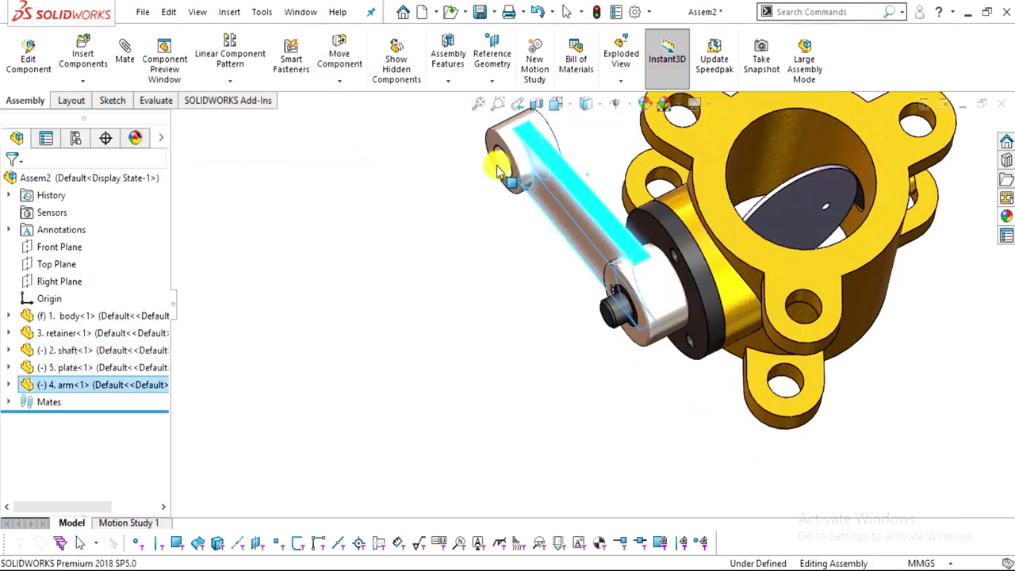
{"action": "left_click_drag", "start_coordinate": [602, 373], "coordinate": [735, 335]}
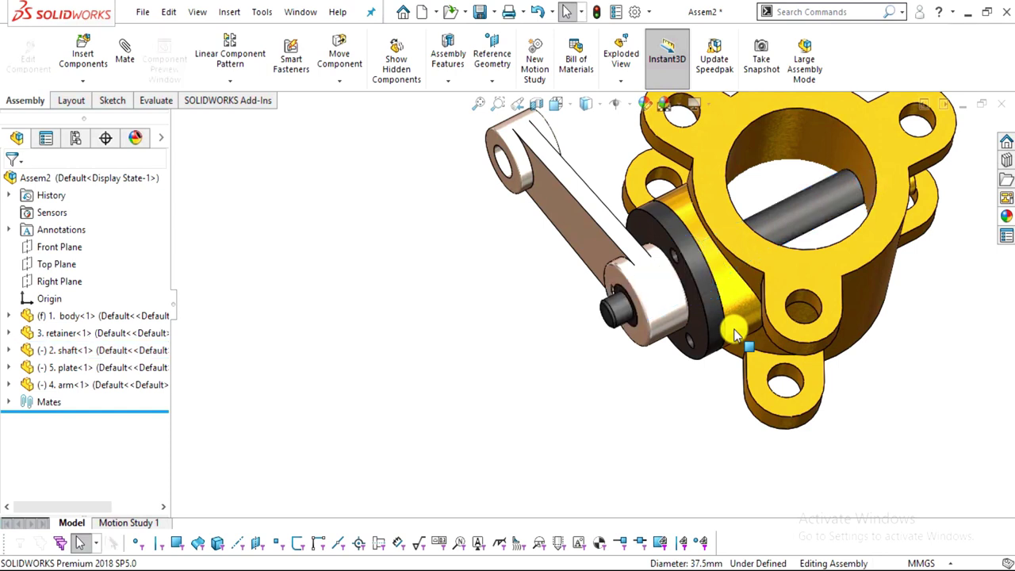
Add a Universal Joint mate between the arm's larger boss and the shaft's cylindrical face, and leave the Mate command
{"action": "left_click", "coordinate": [120, 60]}
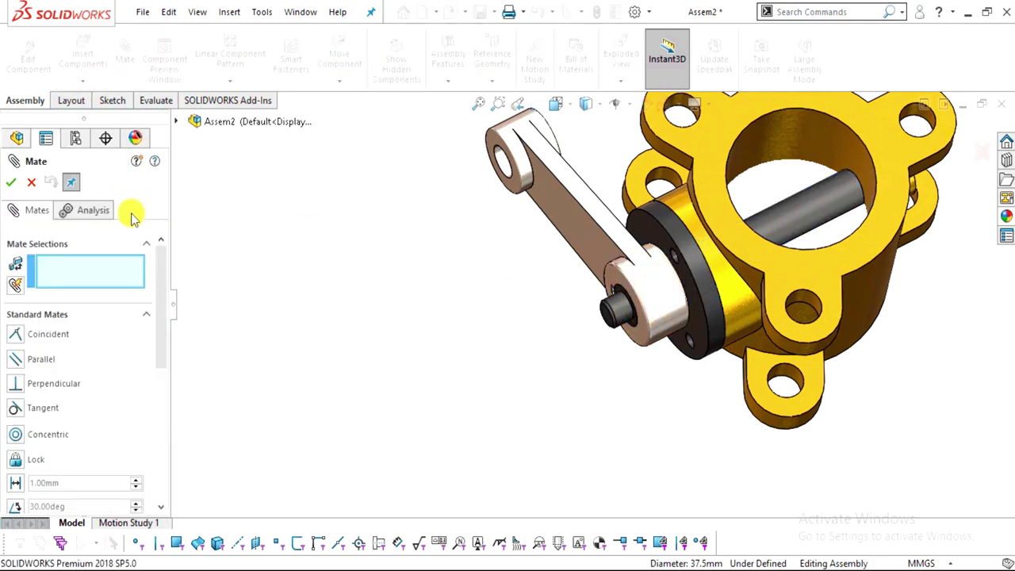
{"action": "left_click_drag", "start_coordinate": [168, 287], "coordinate": [162, 440]}
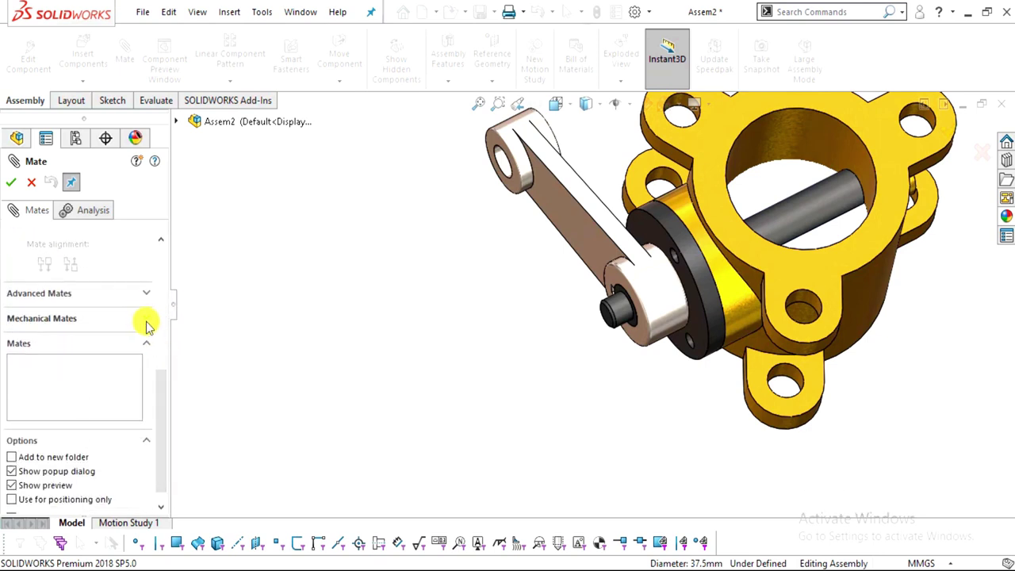
{"action": "left_click", "coordinate": [147, 321]}
{"action": "scroll", "coordinate": [103, 382], "scroll_direction": "up", "scroll_amount": 3}
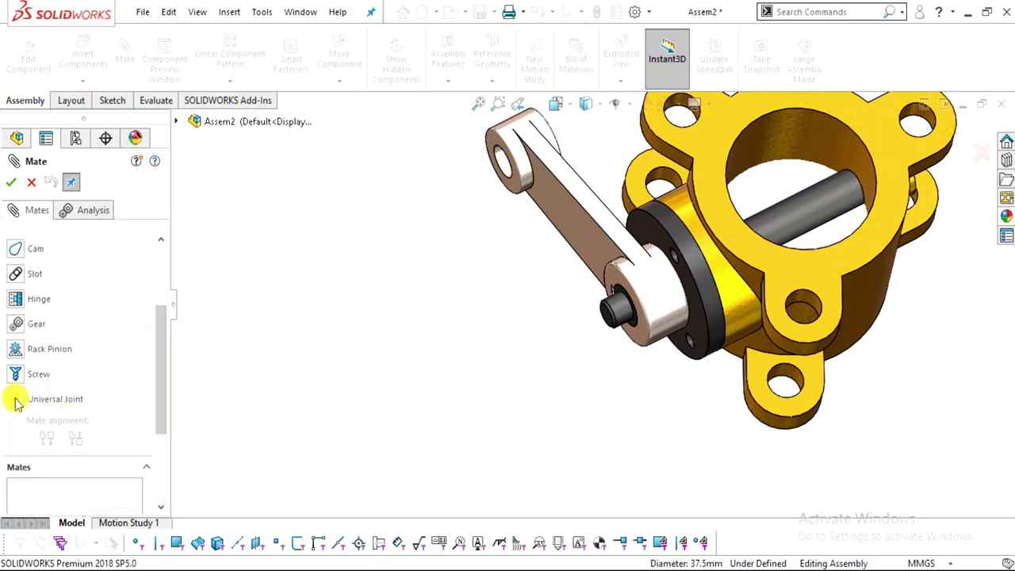
{"action": "scroll", "coordinate": [17, 403], "scroll_direction": "up", "scroll_amount": 1}
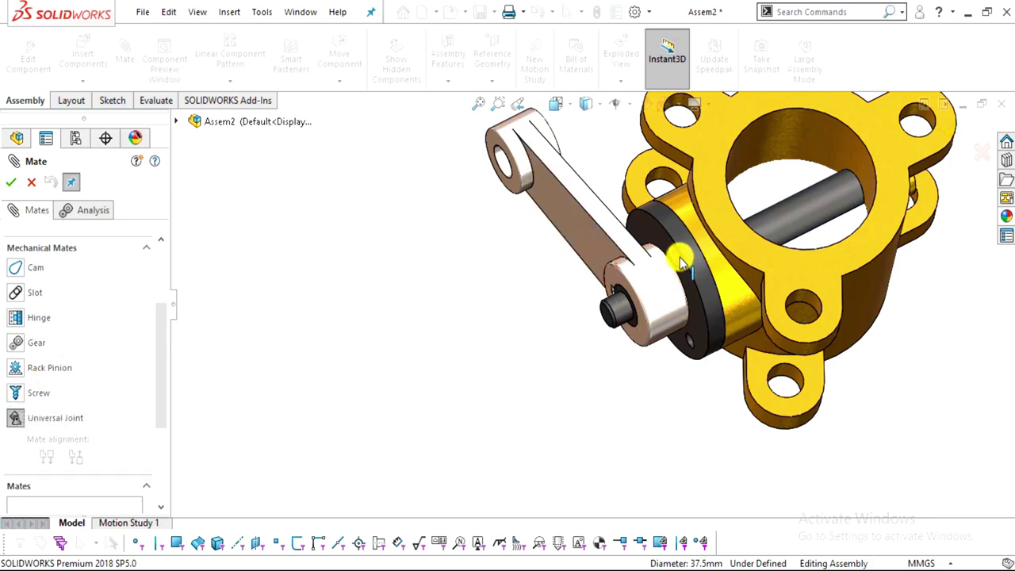
{"action": "scroll", "coordinate": [680, 260], "scroll_direction": "down", "scroll_amount": 3}
{"action": "left_click", "coordinate": [544, 293]}
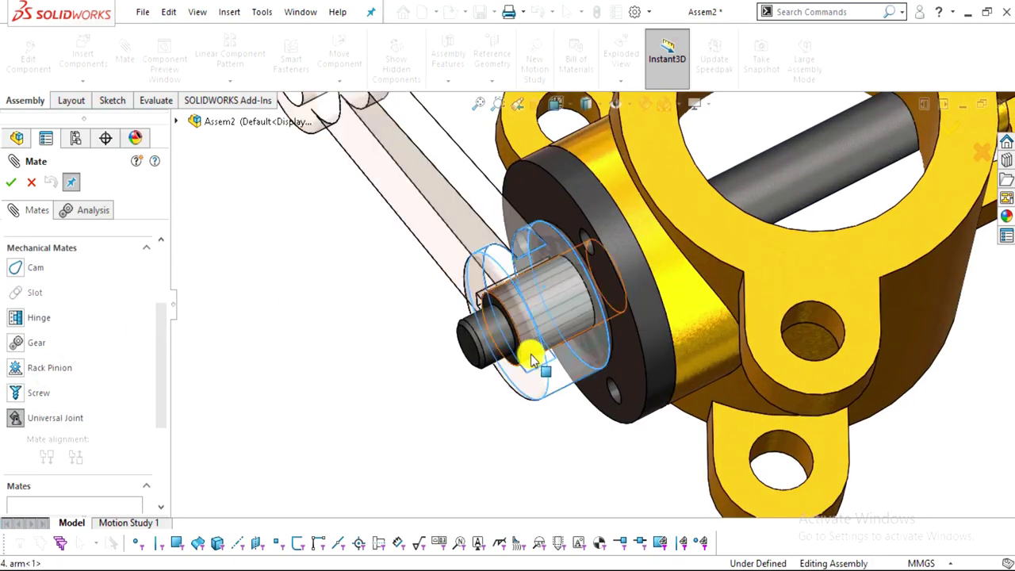
{"action": "scroll", "coordinate": [523, 341], "scroll_direction": "down", "scroll_amount": 2}
{"action": "left_click", "coordinate": [508, 257]}
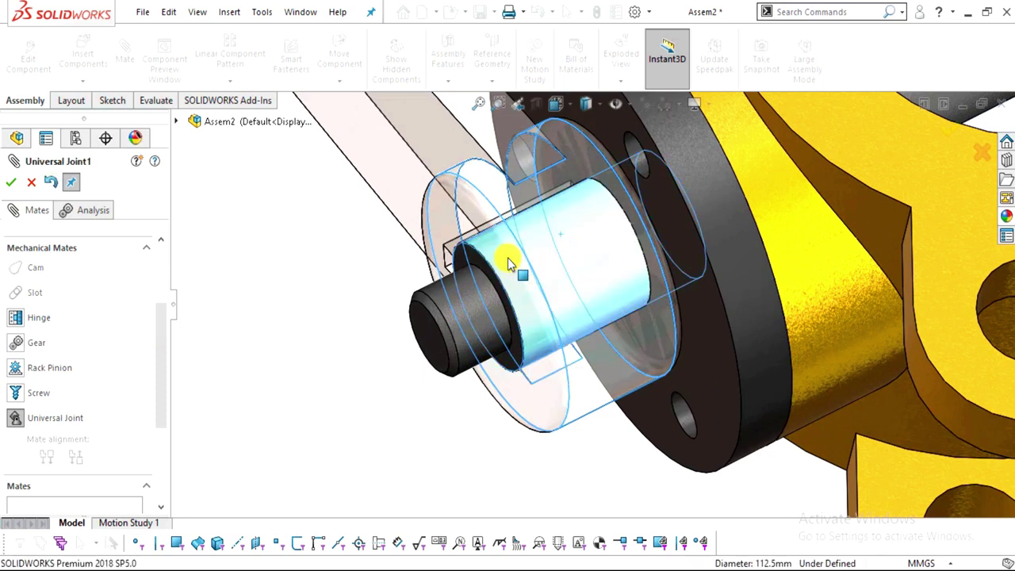
{"action": "left_click", "coordinate": [13, 182]}
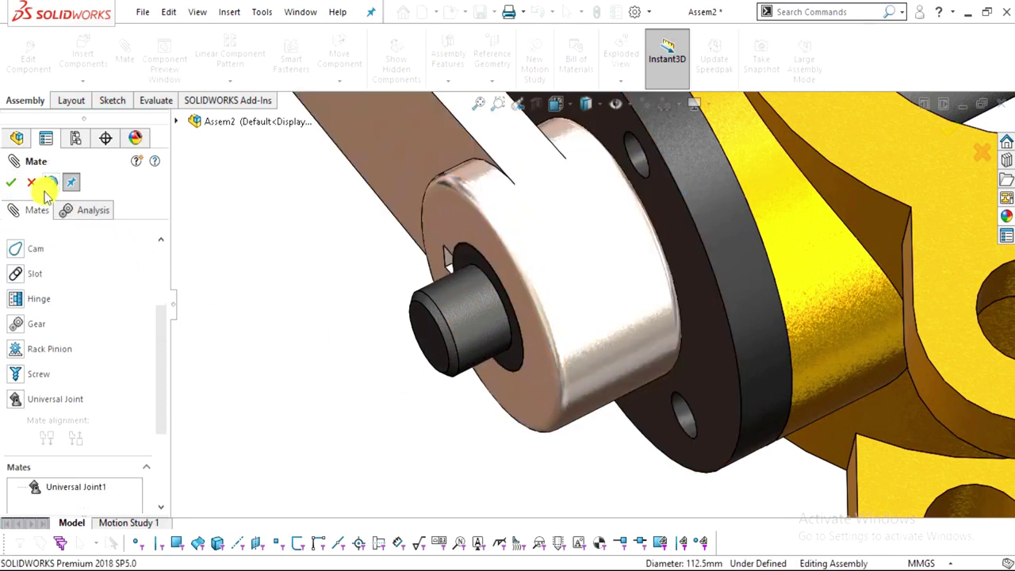
{"action": "left_click", "coordinate": [36, 188]}
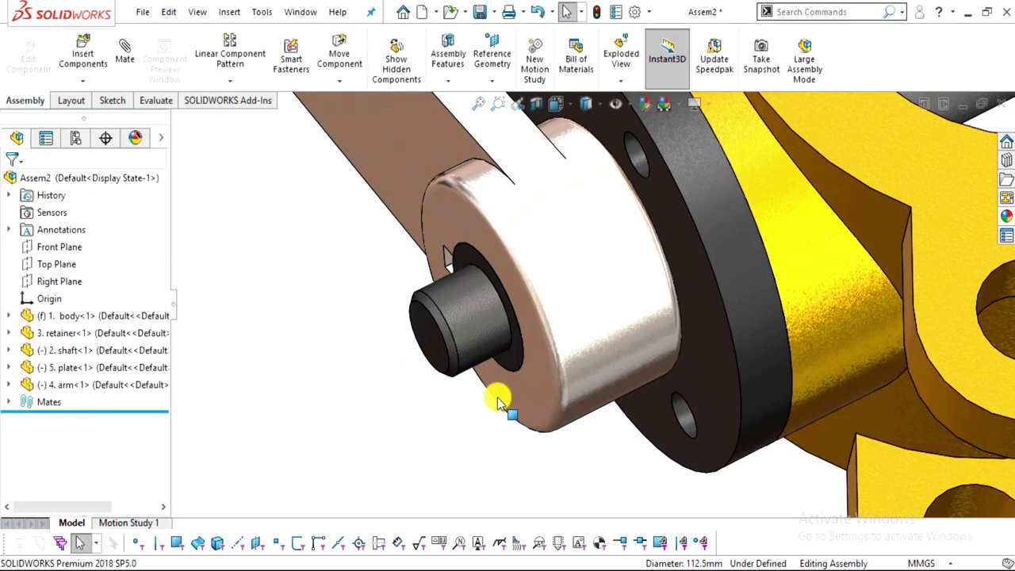
Swing the arm around the shaft axis to check how the shaft and plate move with it
{"action": "key", "text": "f"}
{"action": "middle_click_drag", "start_coordinate": [494, 368], "coordinate": [432, 262]}
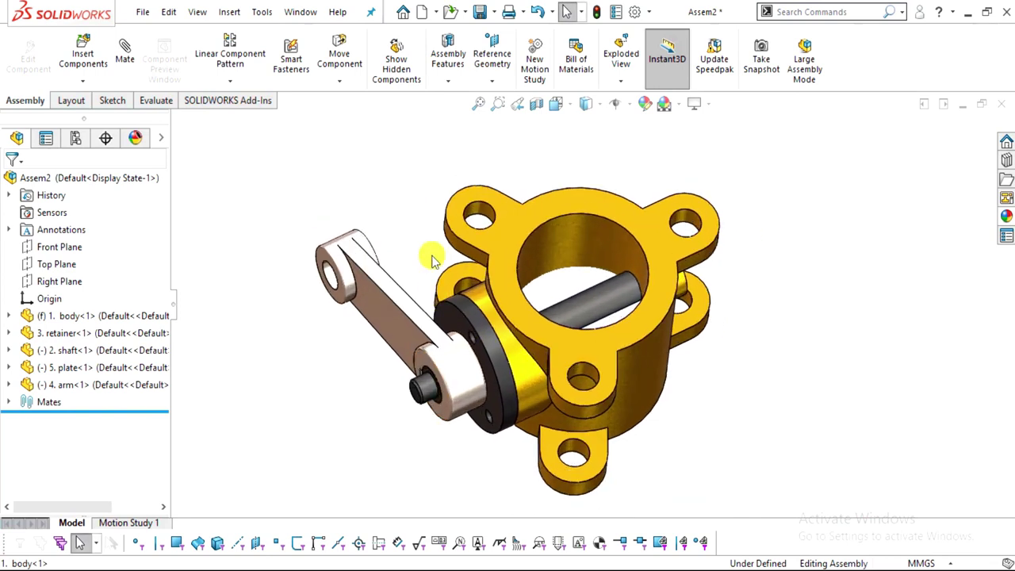
{"action": "left_click_drag", "start_coordinate": [341, 252], "coordinate": [444, 238]}
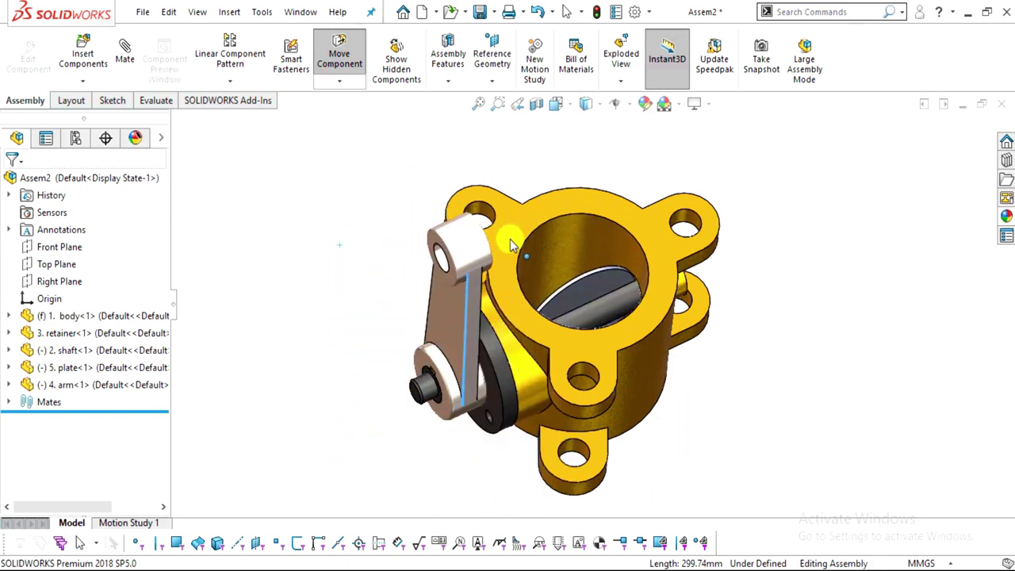
{"action": "key", "text": "Escape"}
{"action": "scroll", "coordinate": [566, 366], "scroll_direction": "up", "scroll_amount": 3}
{"action": "left_click", "coordinate": [511, 324]}
{"action": "left_click_drag", "start_coordinate": [511, 324], "coordinate": [562, 211]}
{"action": "left_click", "coordinate": [562, 211]}
{"action": "scroll", "coordinate": [622, 310], "scroll_direction": "down", "scroll_amount": 3}
Insert the 6. nut part and place it freely in the assembly near the arm
{"action": "left_click", "coordinate": [83, 55]}
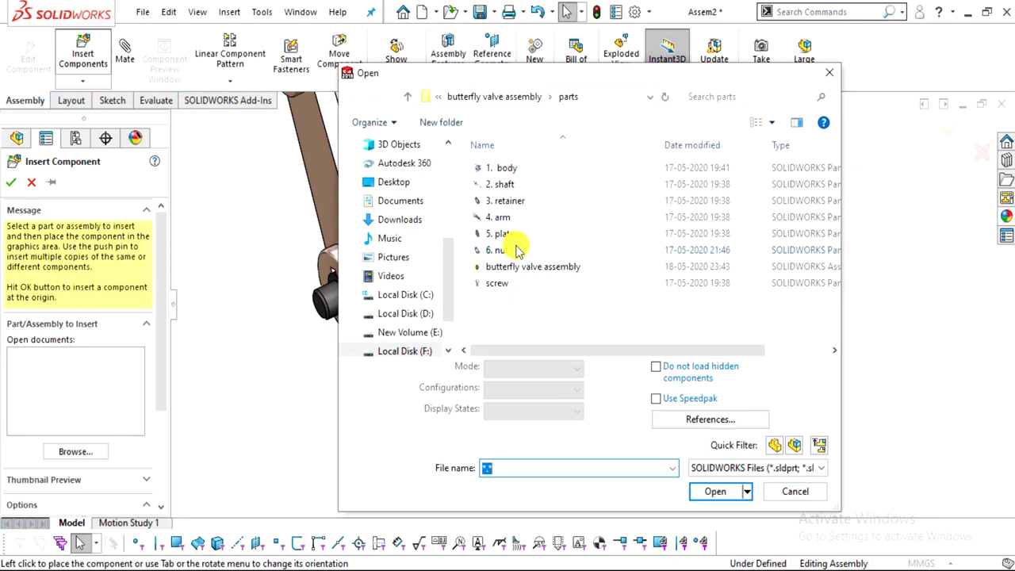
{"action": "double_click", "coordinate": [496, 255]}
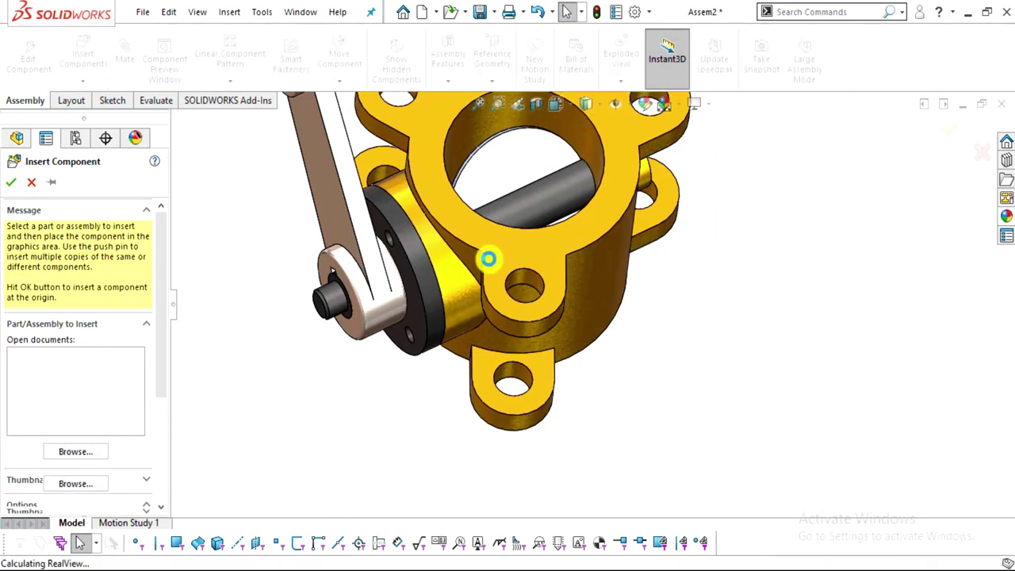
{"action": "left_click", "coordinate": [358, 271]}
{"action": "scroll", "coordinate": [516, 267], "scroll_direction": "down", "scroll_amount": 3}
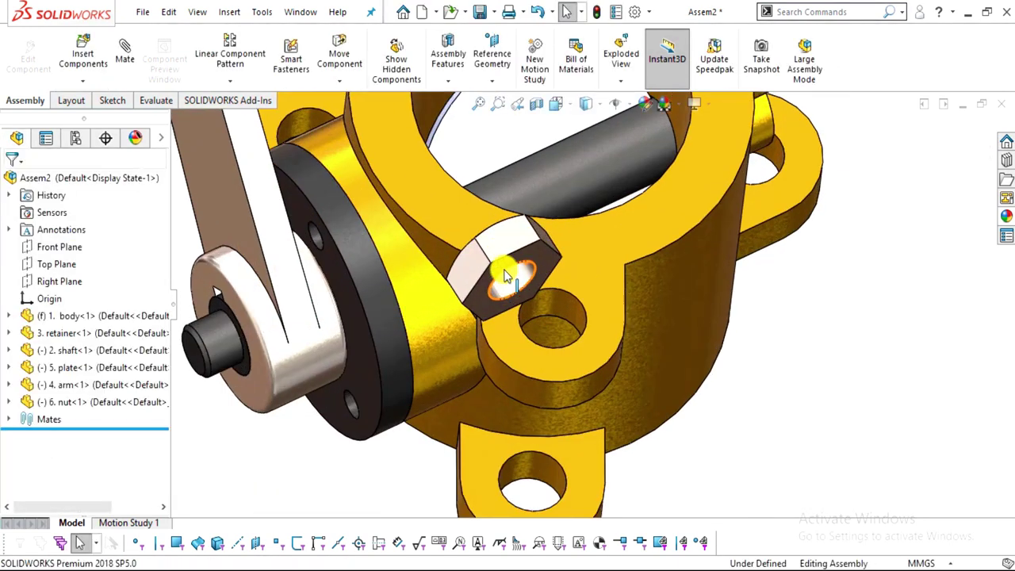
{"action": "left_click", "coordinate": [502, 271]}
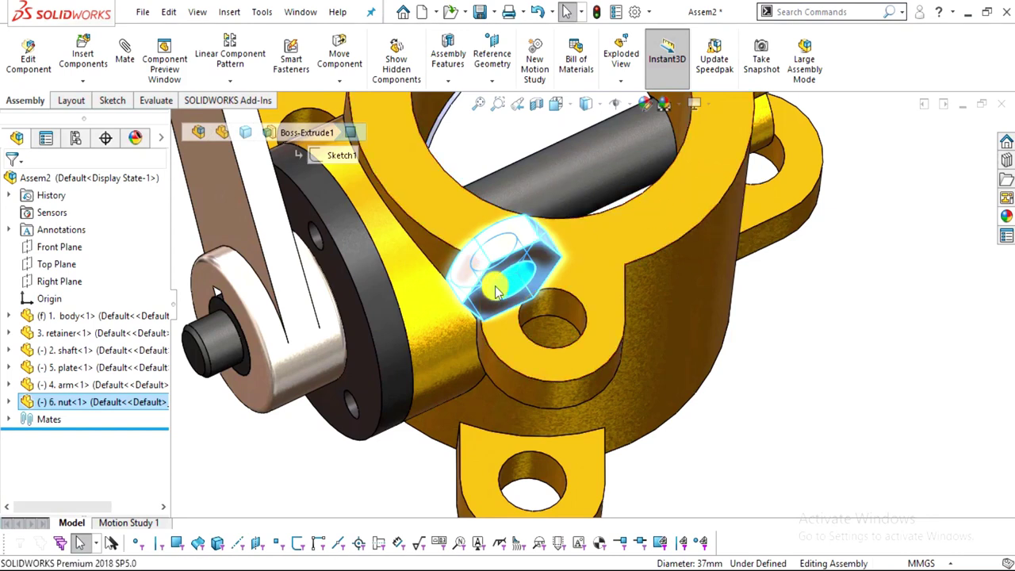
{"action": "left_click", "coordinate": [218, 333]}
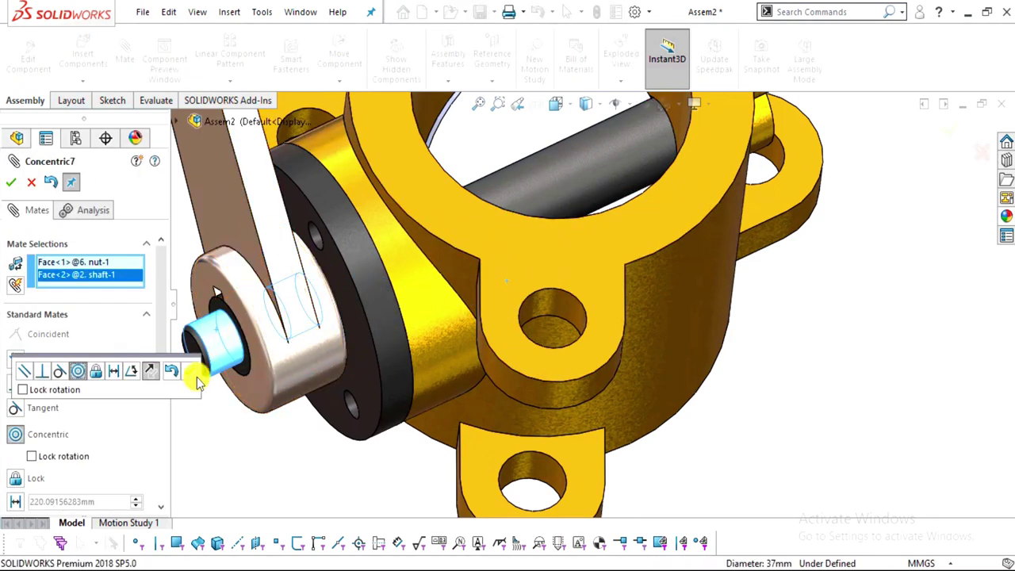
{"action": "middle_click_drag", "start_coordinate": [320, 375], "coordinate": [393, 272]}
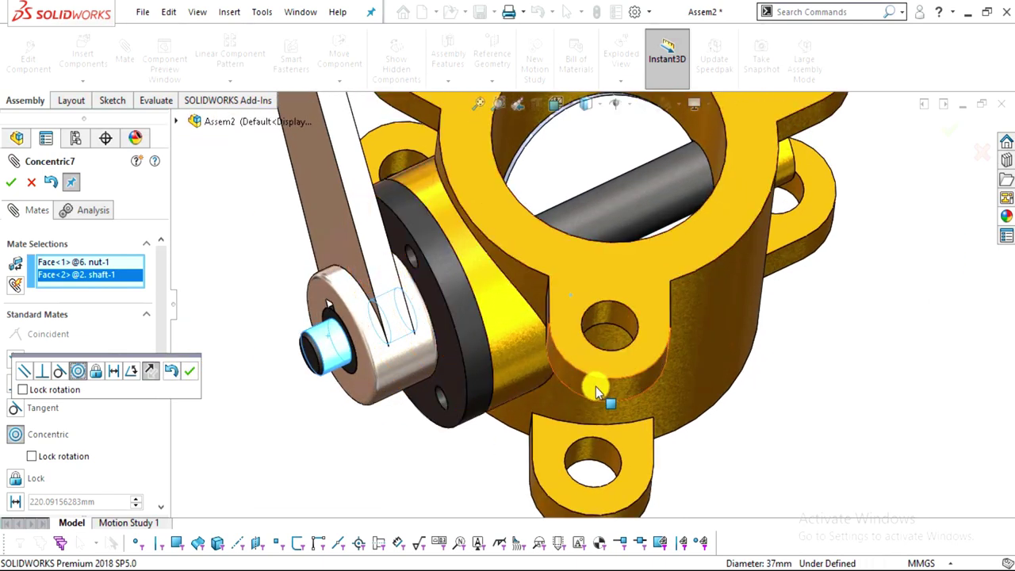
{"action": "key", "text": "Return"}
{"action": "key", "text": "Return"}
{"action": "middle_click_drag", "start_coordinate": [555, 341], "coordinate": [545, 281]}
Move the nut out beyond the shaft's thin end and mate its bore concentric with that end
{"action": "left_click_drag", "start_coordinate": [546, 281], "coordinate": [272, 312]}
{"action": "scroll", "coordinate": [354, 315], "scroll_direction": "down", "scroll_amount": 3}
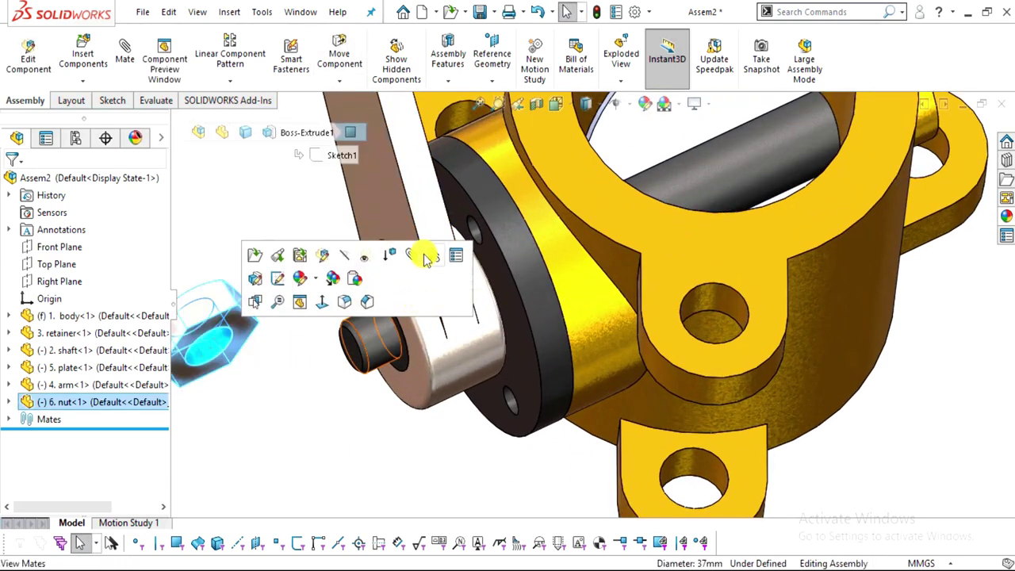
{"action": "key", "text": "m"}
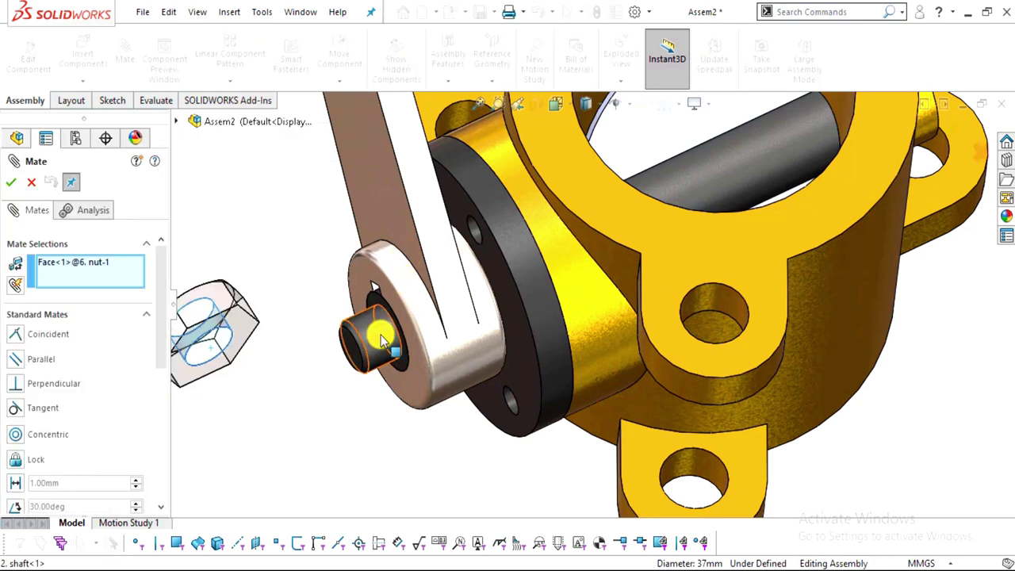
{"action": "left_click", "coordinate": [381, 335]}
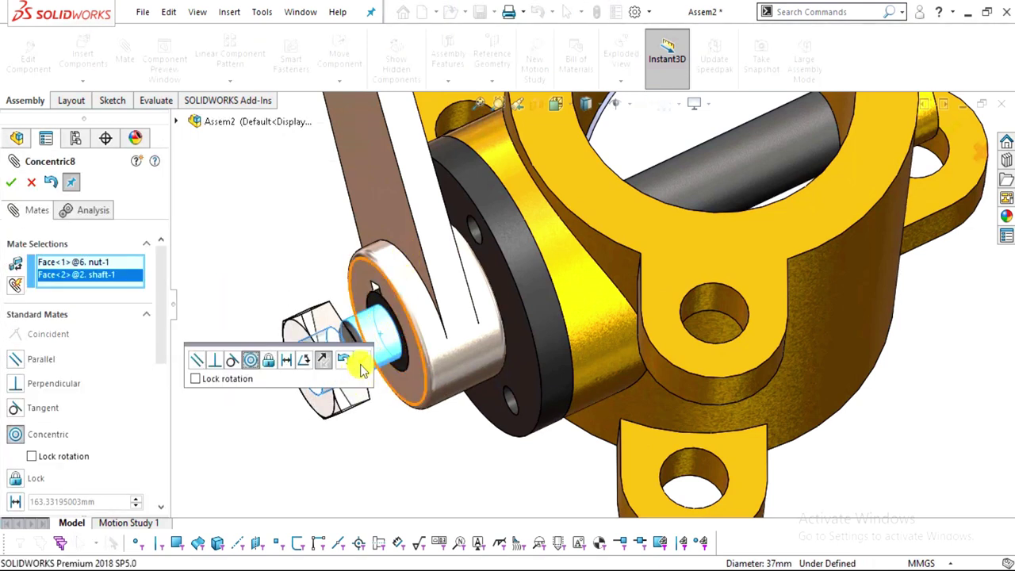
{"action": "left_click", "coordinate": [360, 368]}
Mate the nut's inner flat face coincident with the outer end face of the arm's boss, and leave the Mate command
{"action": "left_click", "coordinate": [358, 284]}
{"action": "middle_click_drag", "start_coordinate": [358, 284], "coordinate": [333, 332]}
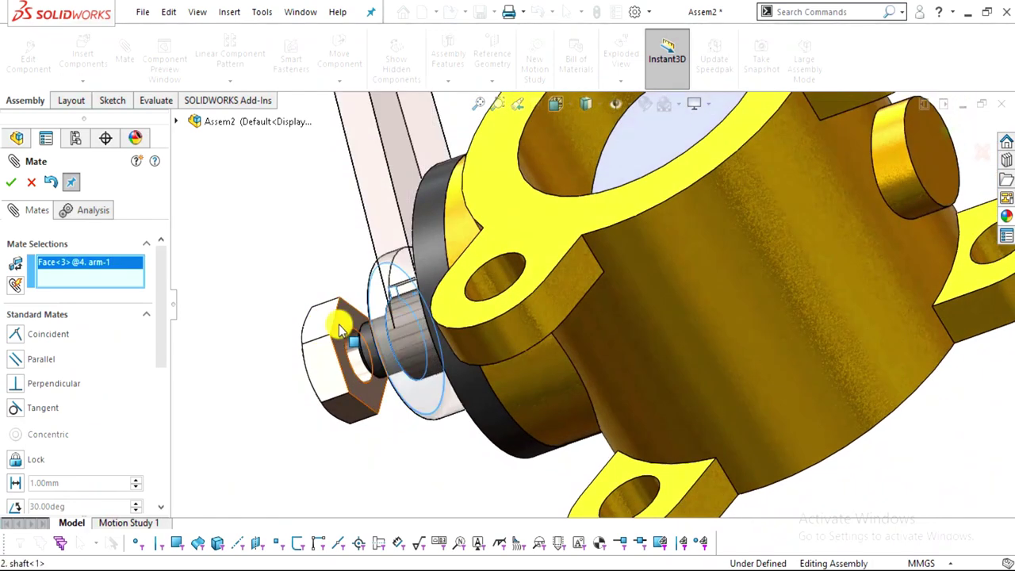
{"action": "left_click", "coordinate": [339, 330]}
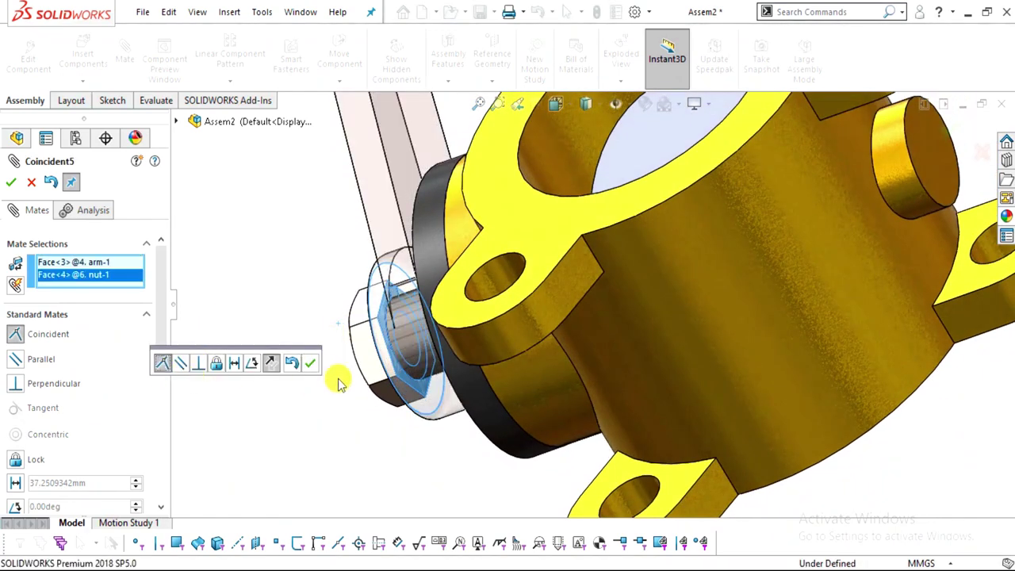
{"action": "left_click", "coordinate": [310, 364]}
{"action": "middle_click_drag", "start_coordinate": [430, 352], "coordinate": [6, 178]}
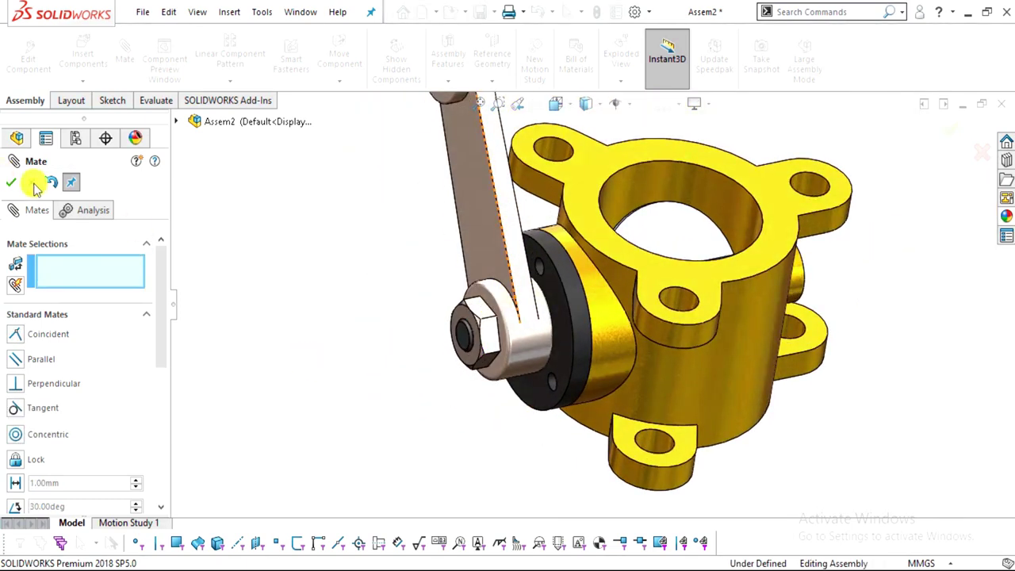
{"action": "left_click", "coordinate": [12, 182]}
Insert the screw part and place it freely in the assembly beside the nut and arm
{"action": "left_click", "coordinate": [82, 59]}
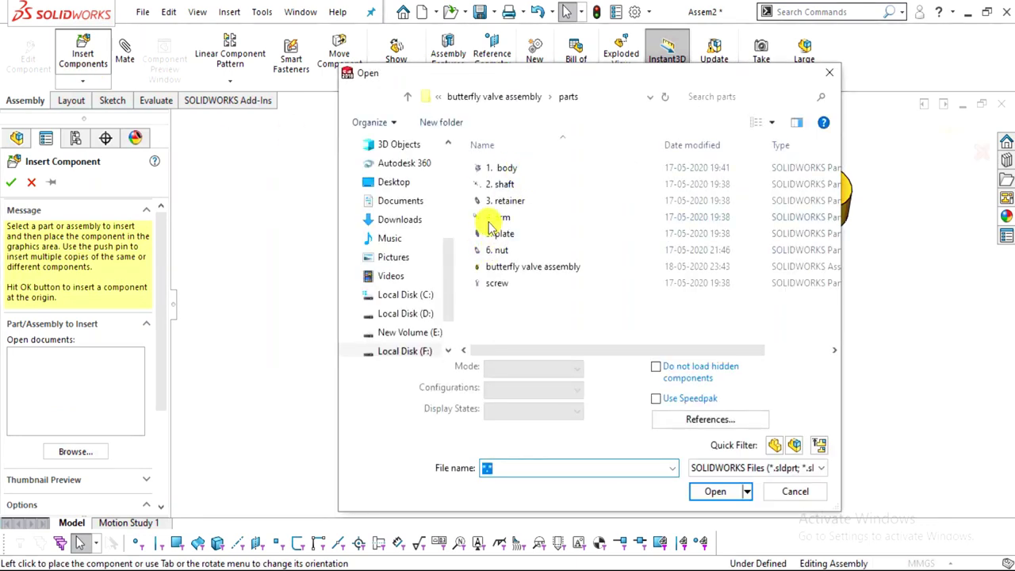
{"action": "double_click", "coordinate": [497, 283]}
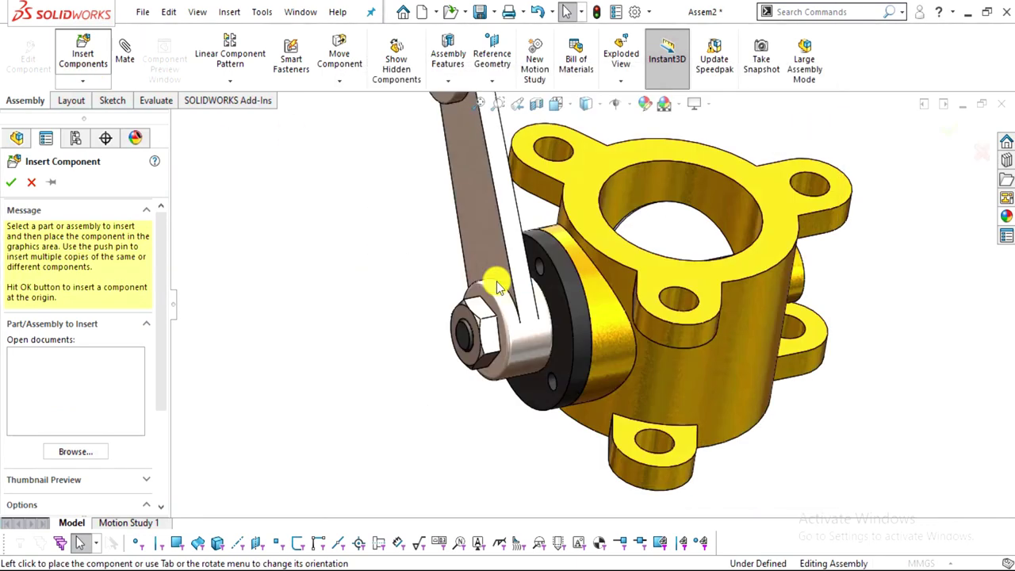
{"action": "scroll", "coordinate": [540, 324], "scroll_direction": "down", "scroll_amount": 5}
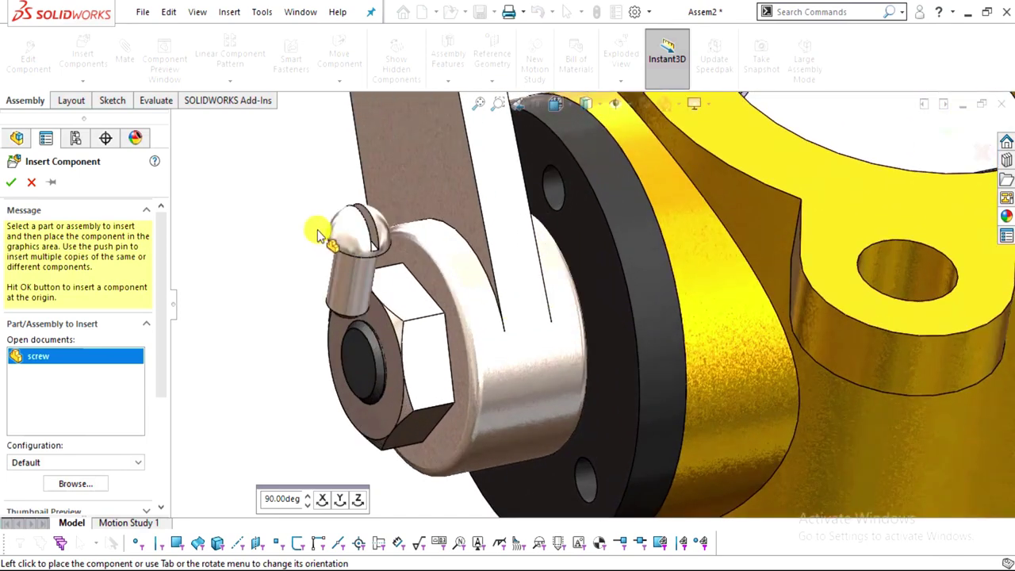
{"action": "left_click", "coordinate": [249, 207]}
Mate the screw's shank concentric with the retainer's lower hole nearest the arm boss, flipping the alignment so the head faces outward
{"action": "middle_click_drag", "start_coordinate": [269, 267], "coordinate": [289, 169]}
{"action": "scroll", "coordinate": [285, 255], "scroll_direction": "down", "scroll_amount": 3}
{"action": "middle_click_drag", "start_coordinate": [322, 285], "coordinate": [585, 276]}
{"action": "scroll", "coordinate": [309, 276], "scroll_direction": "down", "scroll_amount": 2}
{"action": "scroll", "coordinate": [318, 343], "scroll_direction": "up", "scroll_amount": 3}
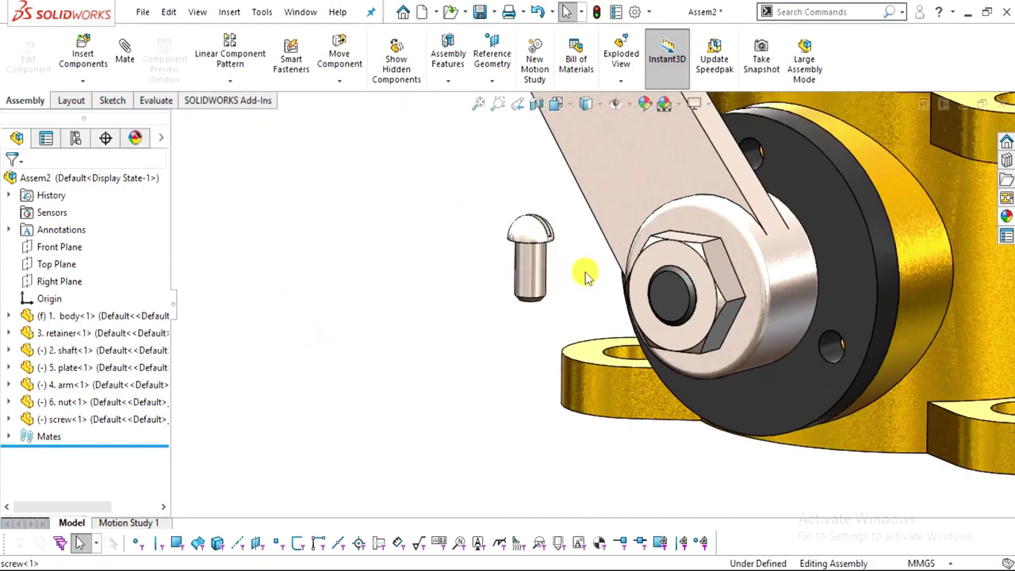
{"action": "left_click", "coordinate": [539, 266]}
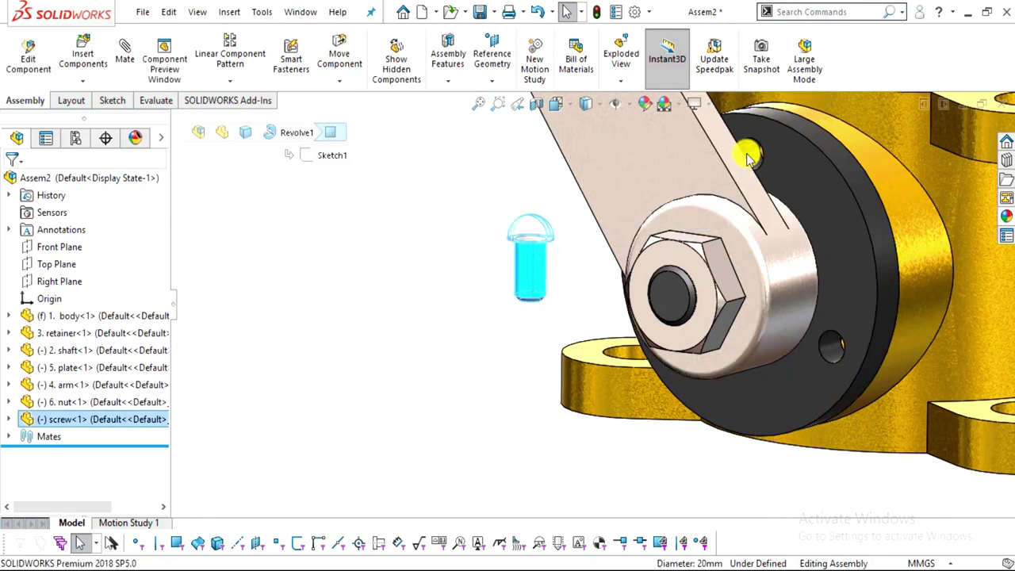
{"action": "key", "text": "m"}
{"action": "left_click", "coordinate": [827, 347]}
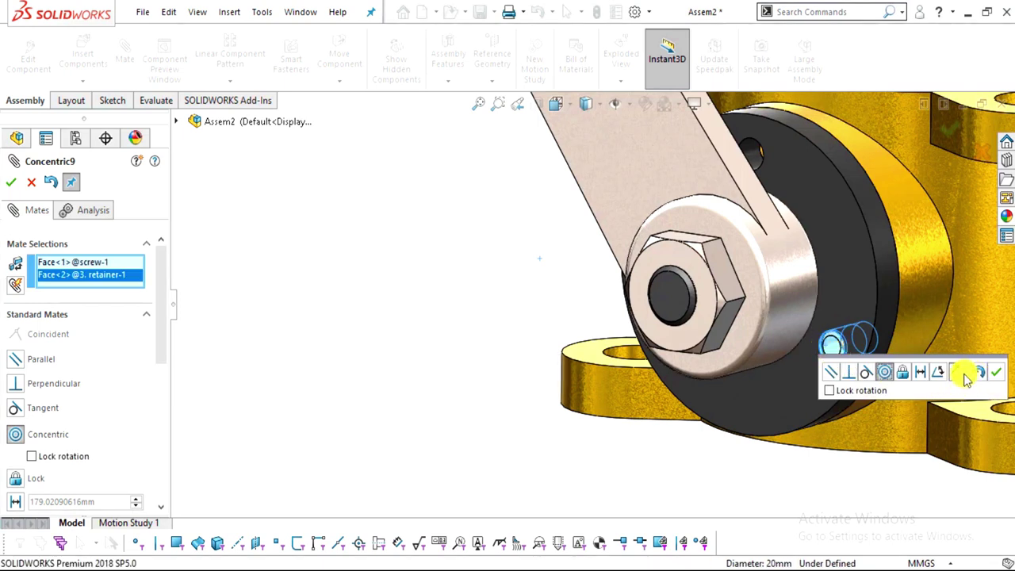
{"action": "left_click", "coordinate": [960, 374]}
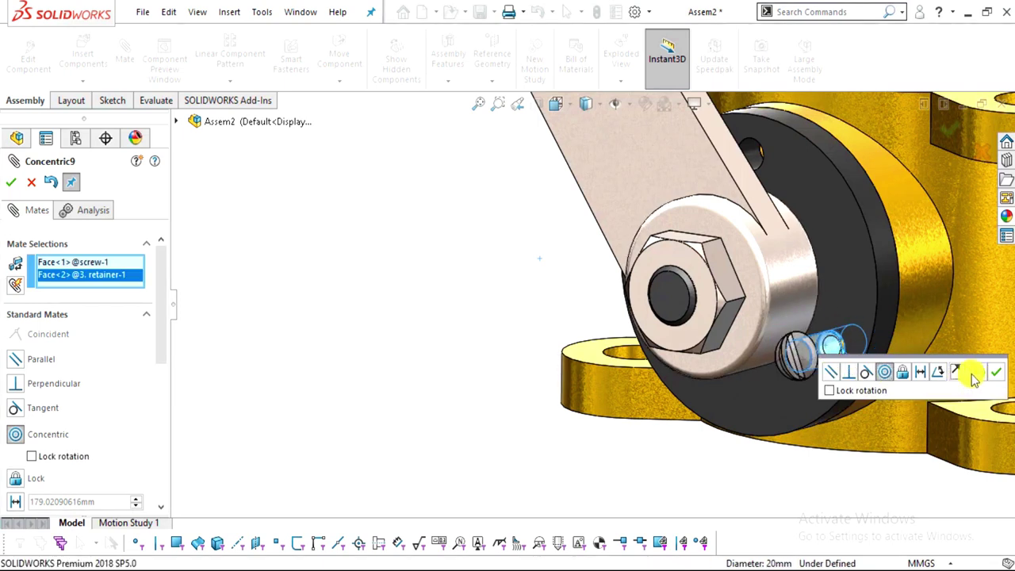
{"action": "left_click", "coordinate": [996, 372]}
Mate the underside of the screw head coincident with the retainer's outer face, and leave the Mate command
{"action": "left_click", "coordinate": [846, 335]}
{"action": "middle_click_drag", "start_coordinate": [846, 335], "coordinate": [745, 282]}
{"action": "scroll", "coordinate": [663, 338], "scroll_direction": "down", "scroll_amount": 5}
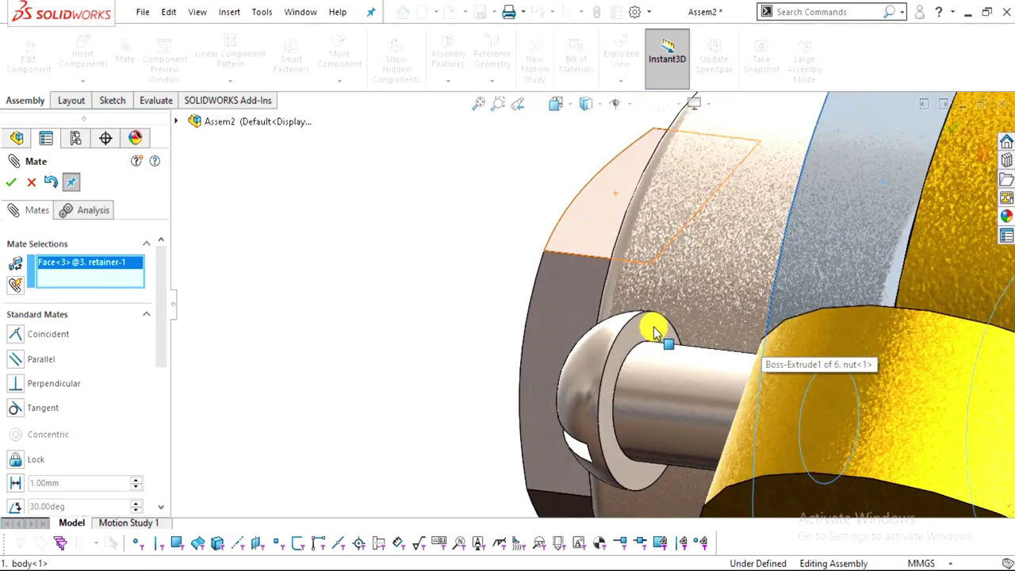
{"action": "left_click", "coordinate": [654, 333]}
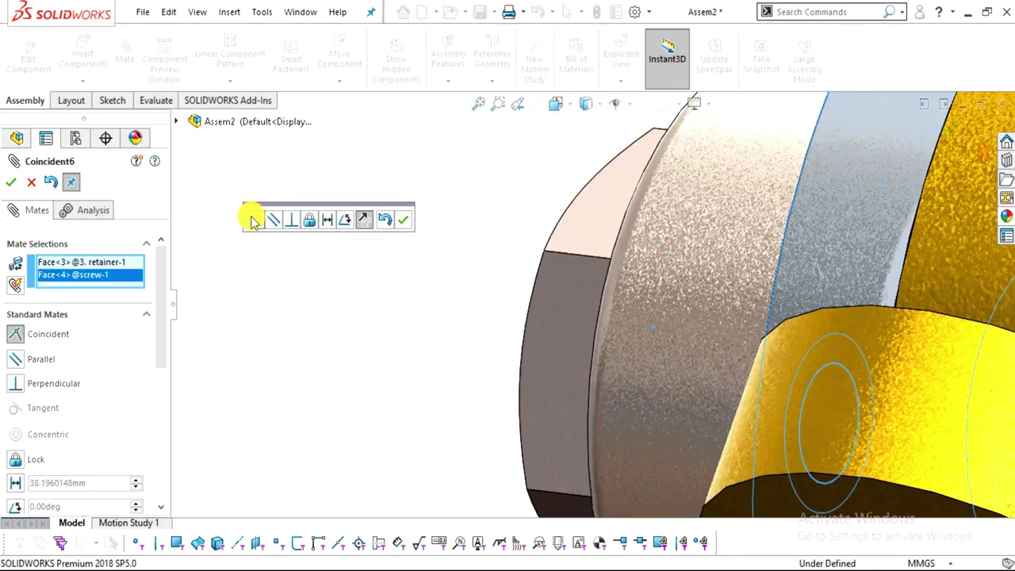
{"action": "left_click", "coordinate": [384, 220]}
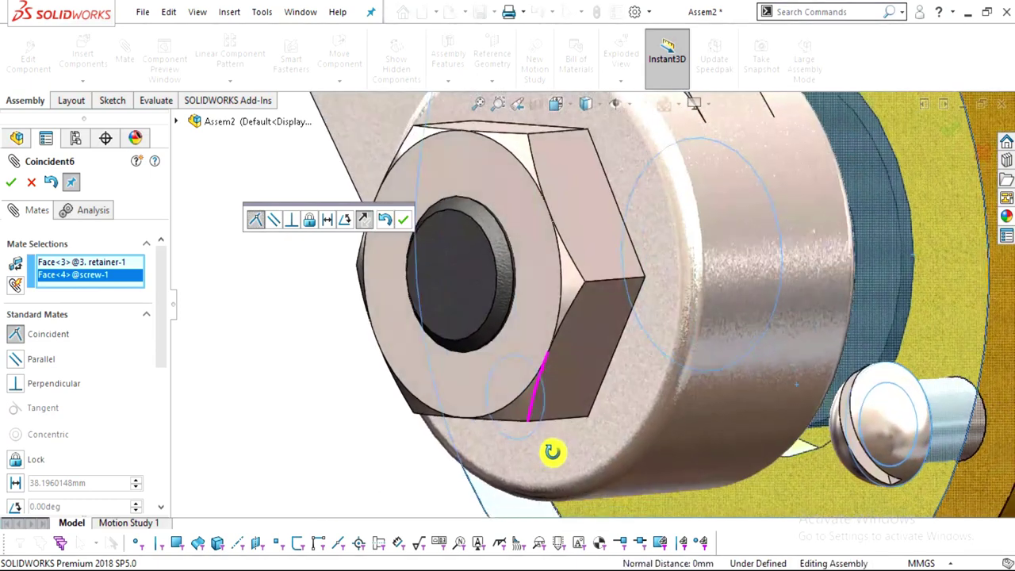
{"action": "left_click", "coordinate": [404, 223]}
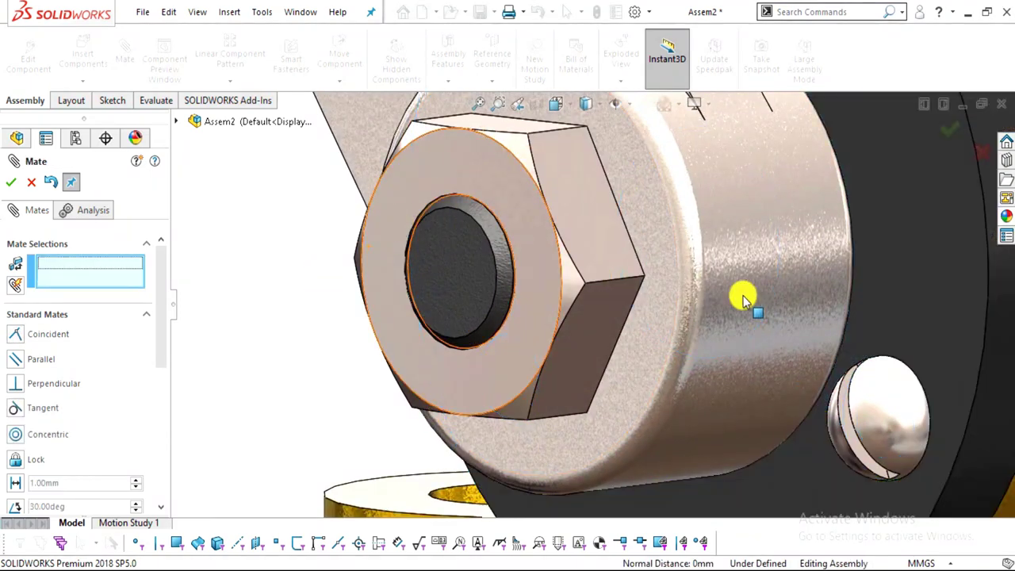
{"action": "left_click", "coordinate": [33, 184]}
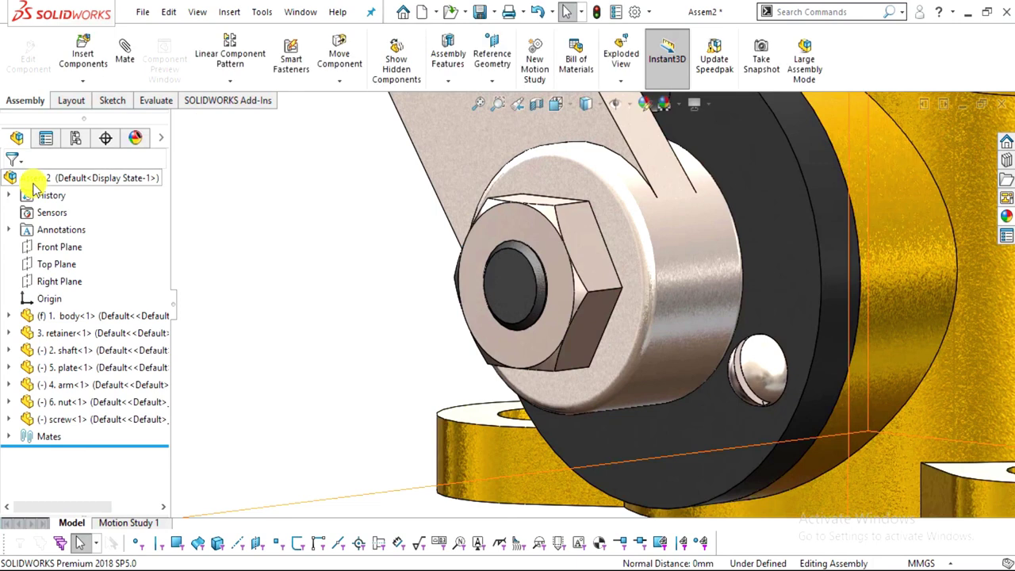
Copy the screw with its mates into the retainer's upper hole beside the arm, repeating the coincident mate reference
{"action": "right_click", "coordinate": [766, 365]}
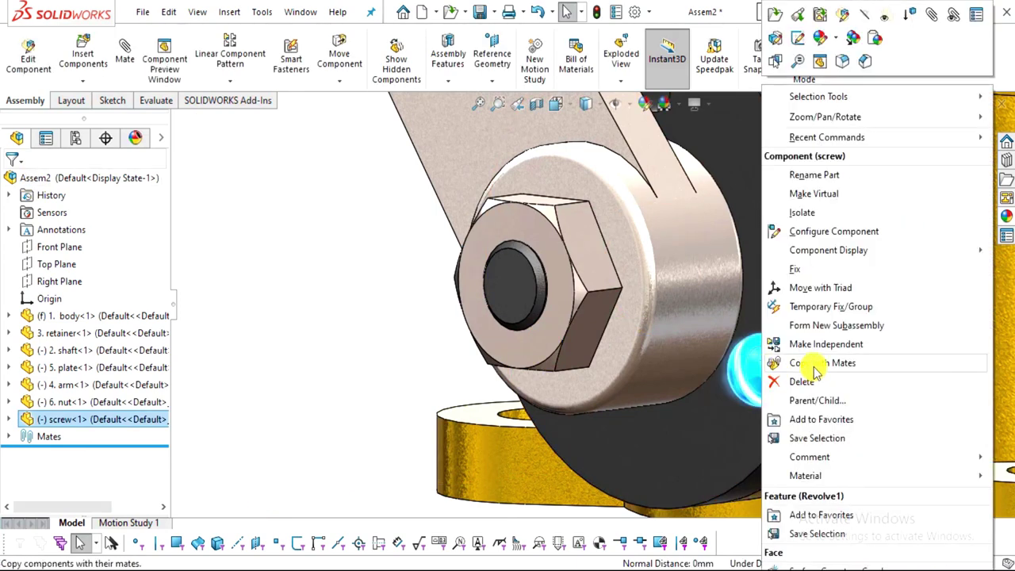
{"action": "left_click", "coordinate": [813, 366]}
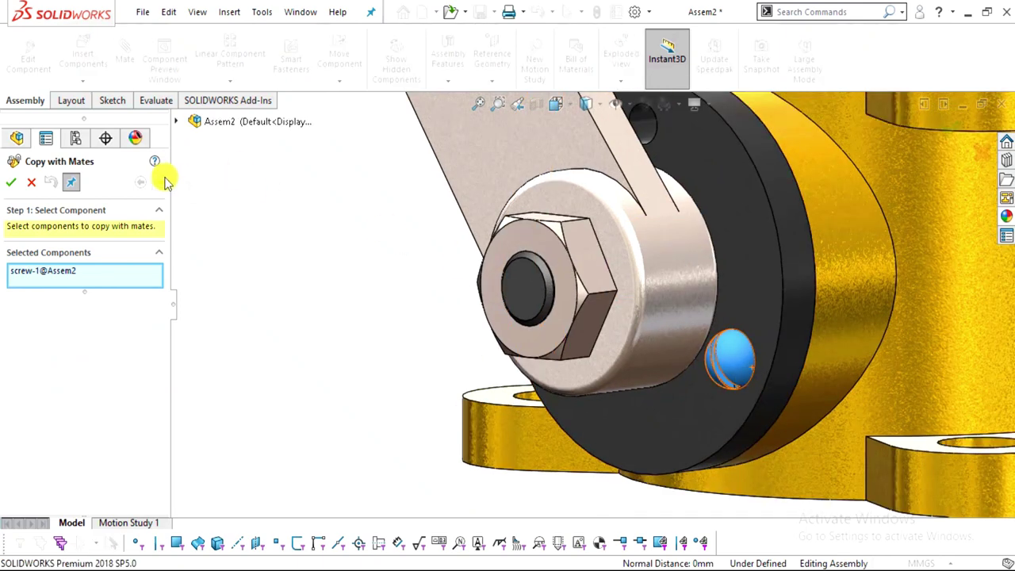
{"action": "left_click", "coordinate": [165, 183]}
{"action": "scroll", "coordinate": [720, 163], "scroll_direction": "down", "scroll_amount": 3}
{"action": "scroll", "coordinate": [589, 215], "scroll_direction": "up", "scroll_amount": 5}
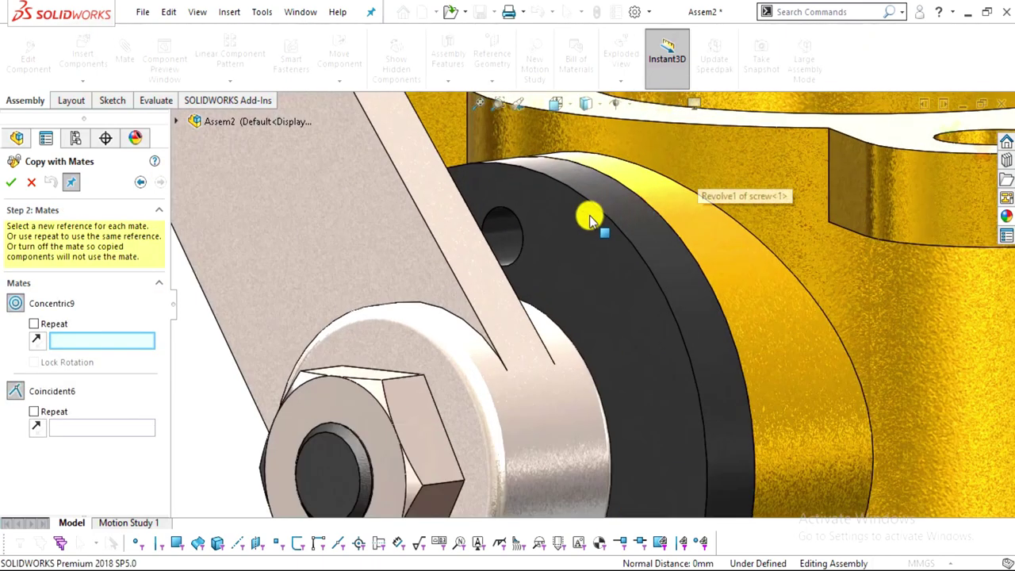
{"action": "left_click", "coordinate": [502, 237]}
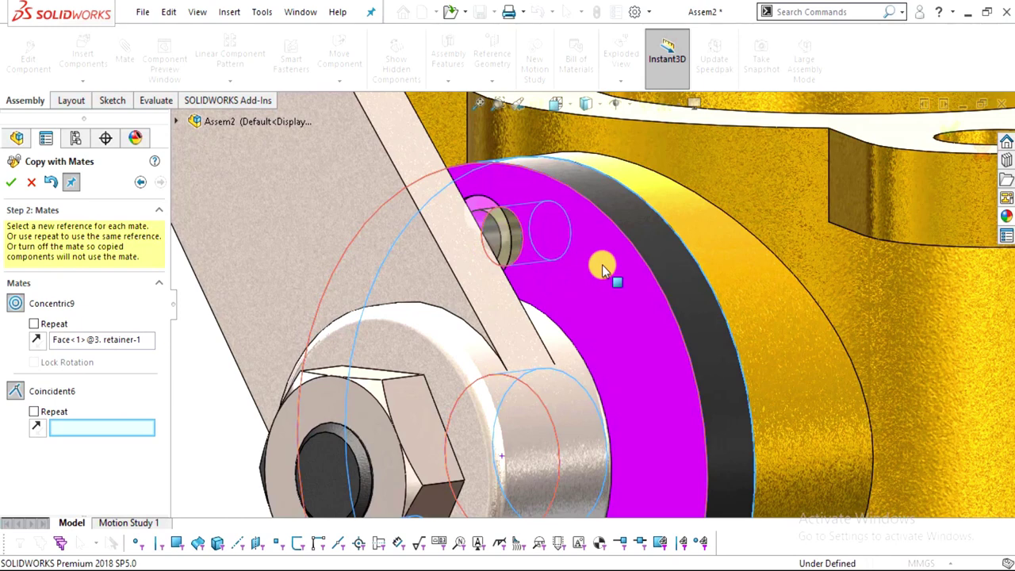
{"action": "left_click", "coordinate": [32, 413]}
{"action": "scroll", "coordinate": [668, 261], "scroll_direction": "down", "scroll_amount": 3}
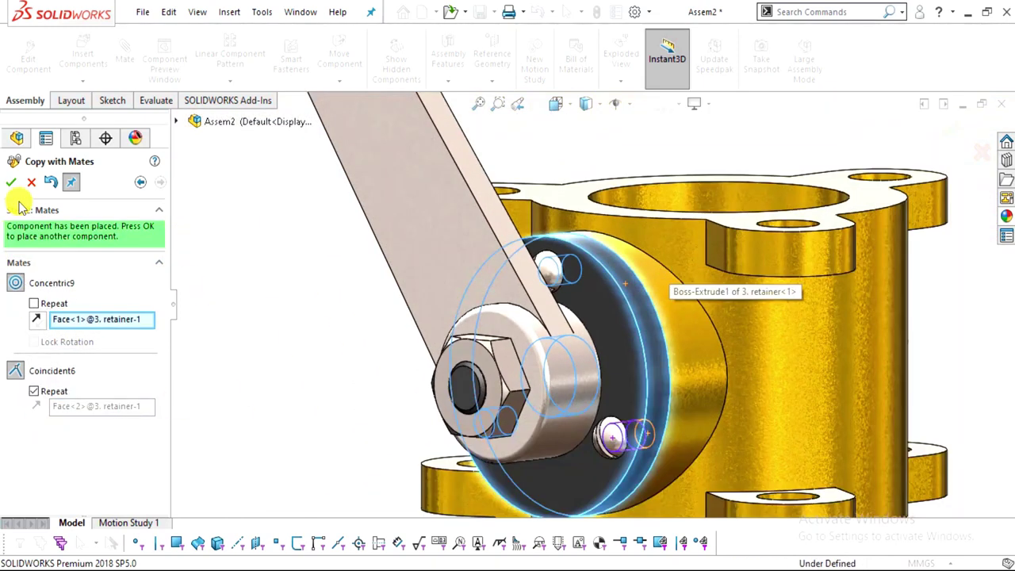
{"action": "left_click", "coordinate": [11, 183]}
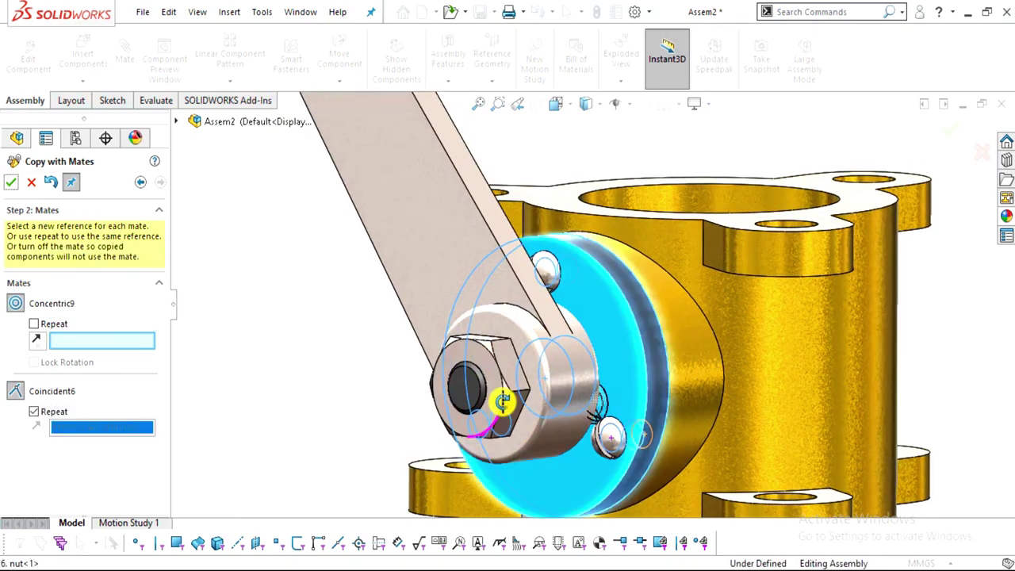
Place another mated copy of the screw in the retainer's remaining empty hole and finish copying
{"action": "middle_click_drag", "start_coordinate": [502, 396], "coordinate": [489, 351]}
{"action": "scroll", "coordinate": [468, 428], "scroll_direction": "down", "scroll_amount": 8}
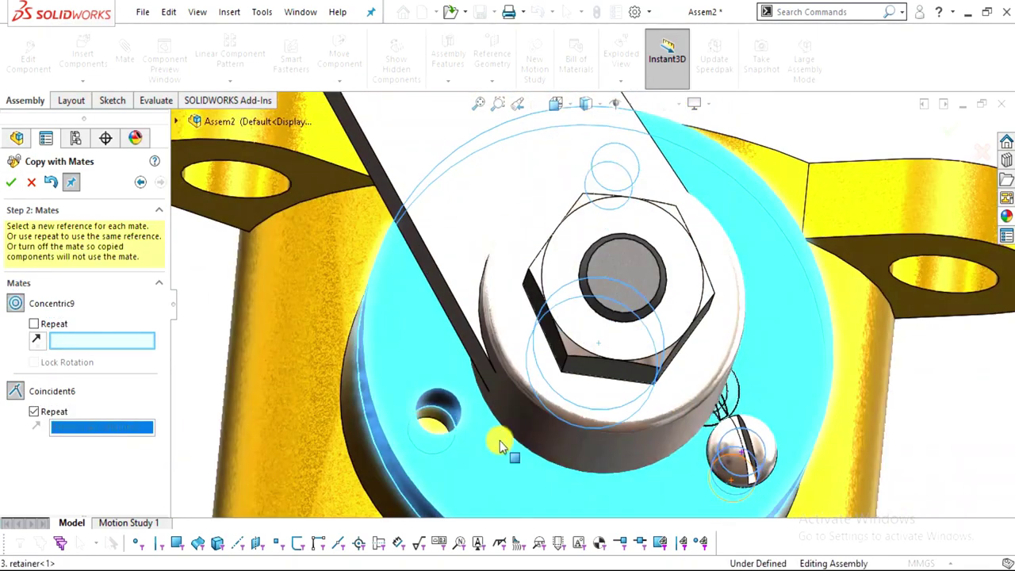
{"action": "left_click", "coordinate": [444, 404]}
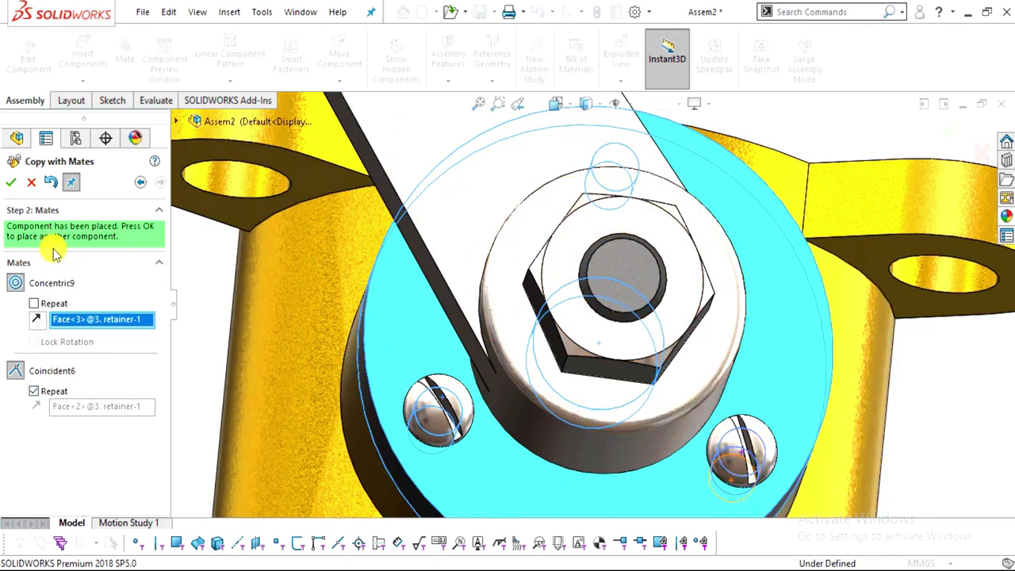
{"action": "left_click", "coordinate": [13, 184]}
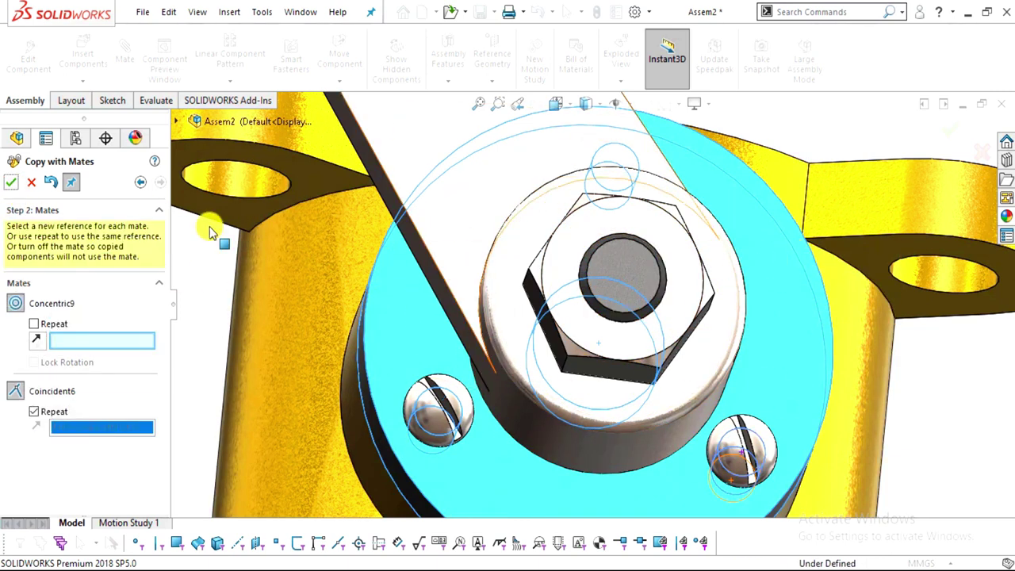
{"action": "left_click", "coordinate": [613, 170]}
Swing the arm around the shaft axis to check the motion of the plate in the complete valve assembly
{"action": "scroll", "coordinate": [844, 197], "scroll_direction": "up", "scroll_amount": 5}
{"action": "middle_click_drag", "start_coordinate": [772, 260], "coordinate": [698, 237]}
{"action": "scroll", "coordinate": [709, 190], "scroll_direction": "up", "scroll_amount": 3}
{"action": "scroll", "coordinate": [664, 323], "scroll_direction": "up", "scroll_amount": 2}
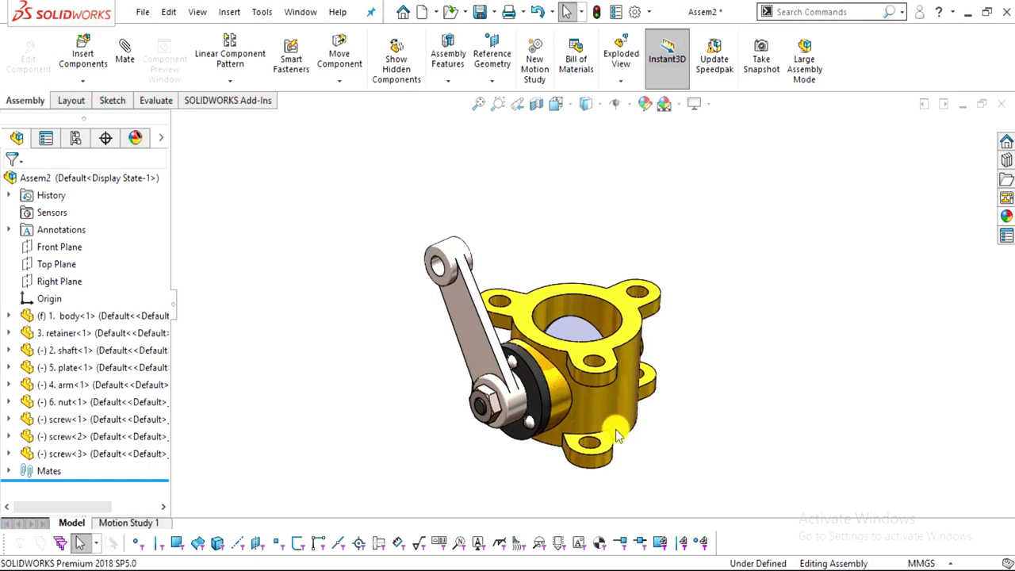
{"action": "scroll", "coordinate": [618, 434], "scroll_direction": "down", "scroll_amount": 2}
{"action": "left_click_drag", "start_coordinate": [370, 161], "coordinate": [525, 276]}
{"action": "scroll", "coordinate": [583, 367], "scroll_direction": "up", "scroll_amount": 2}
{"action": "scroll", "coordinate": [583, 367], "scroll_direction": "down", "scroll_amount": 3}
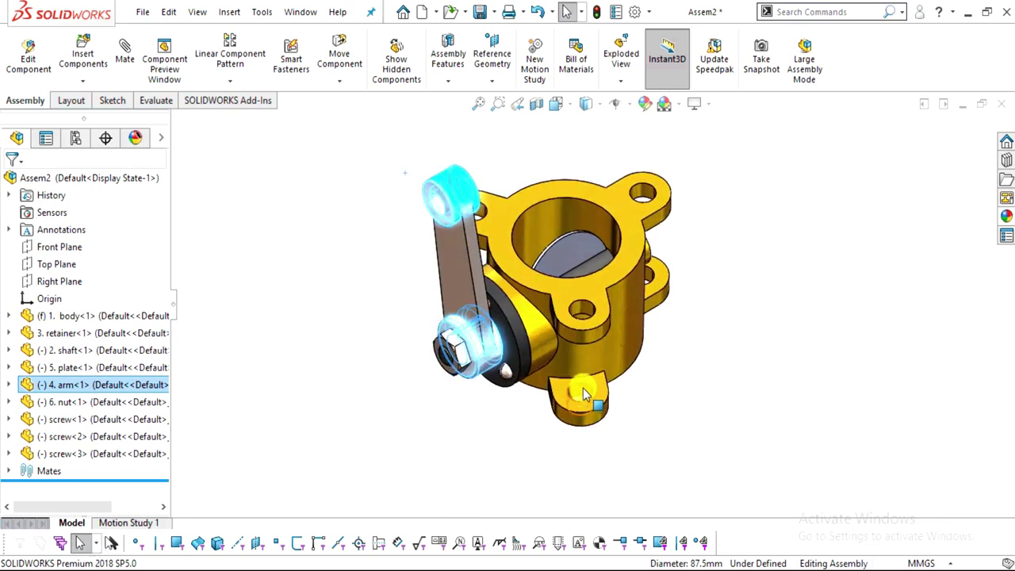
{"action": "key", "text": "Escape"}
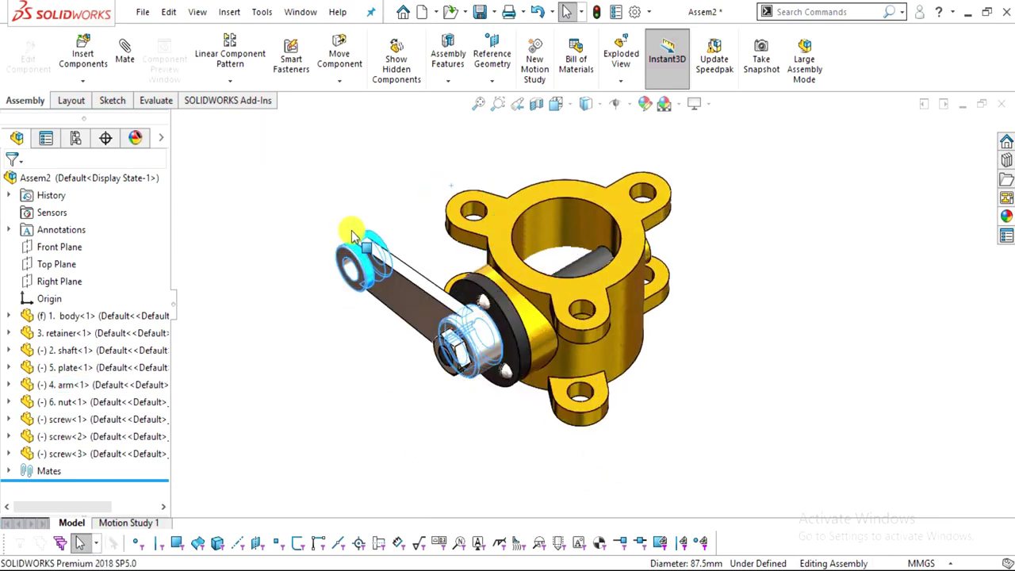